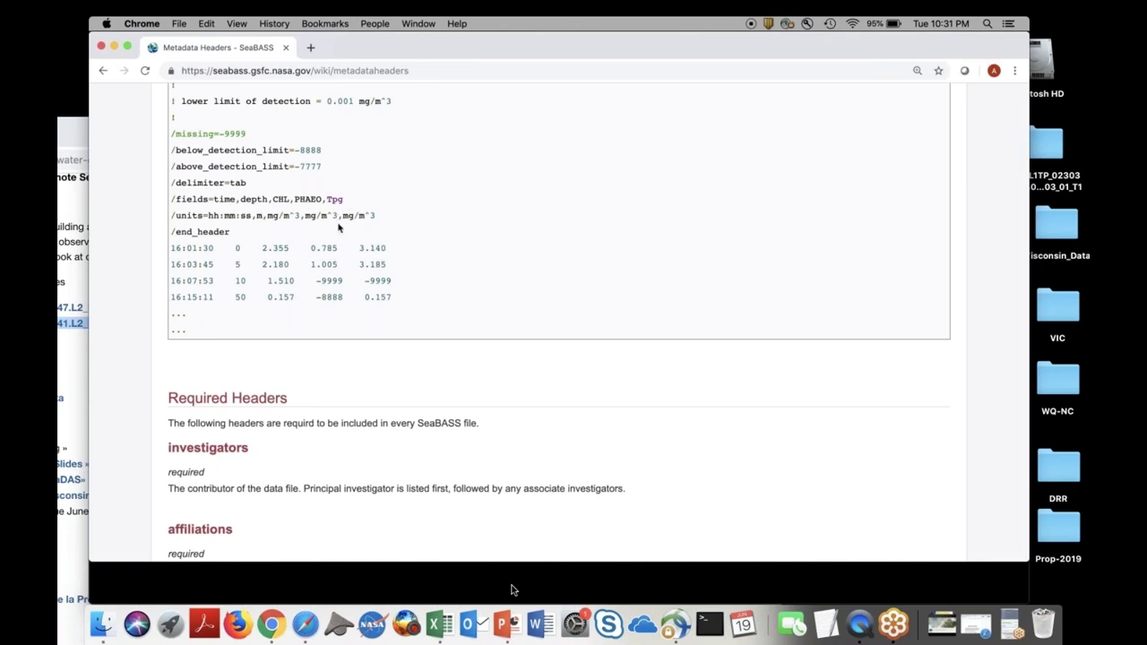
Review the sample SeaBASS file on the Metadata Headers page, covering its data rows and its header metadata and comments
{"action": "scroll", "coordinate": [413, 222], "scroll_direction": "down", "scroll_amount": 1}
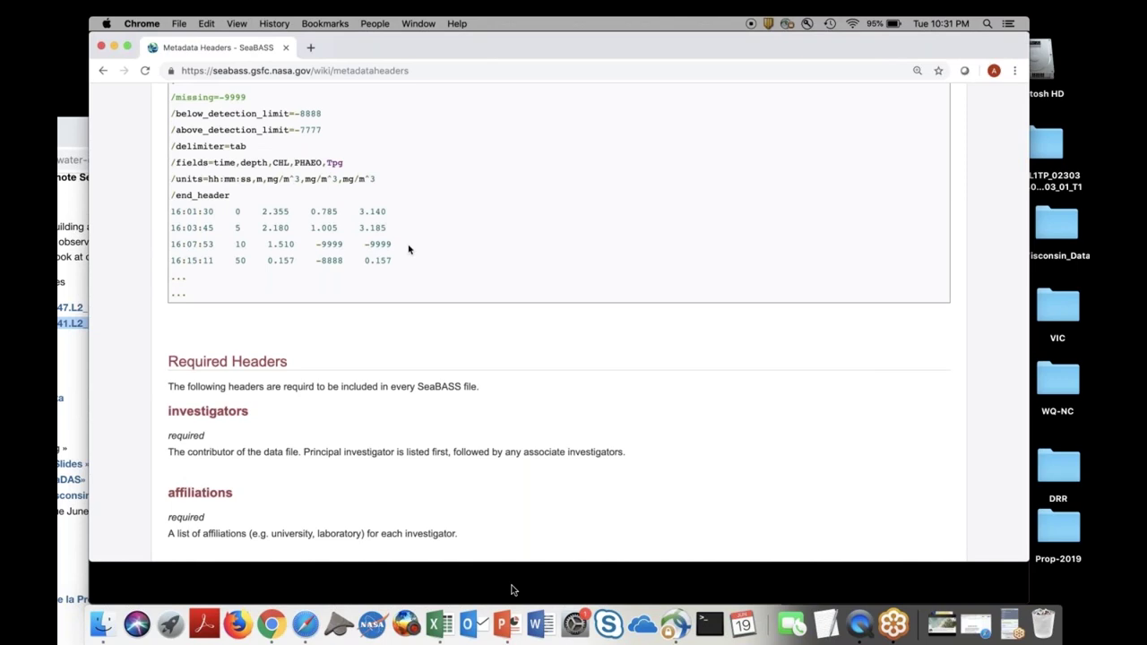
{"action": "scroll", "coordinate": [409, 249], "scroll_direction": "up", "scroll_amount": 10}
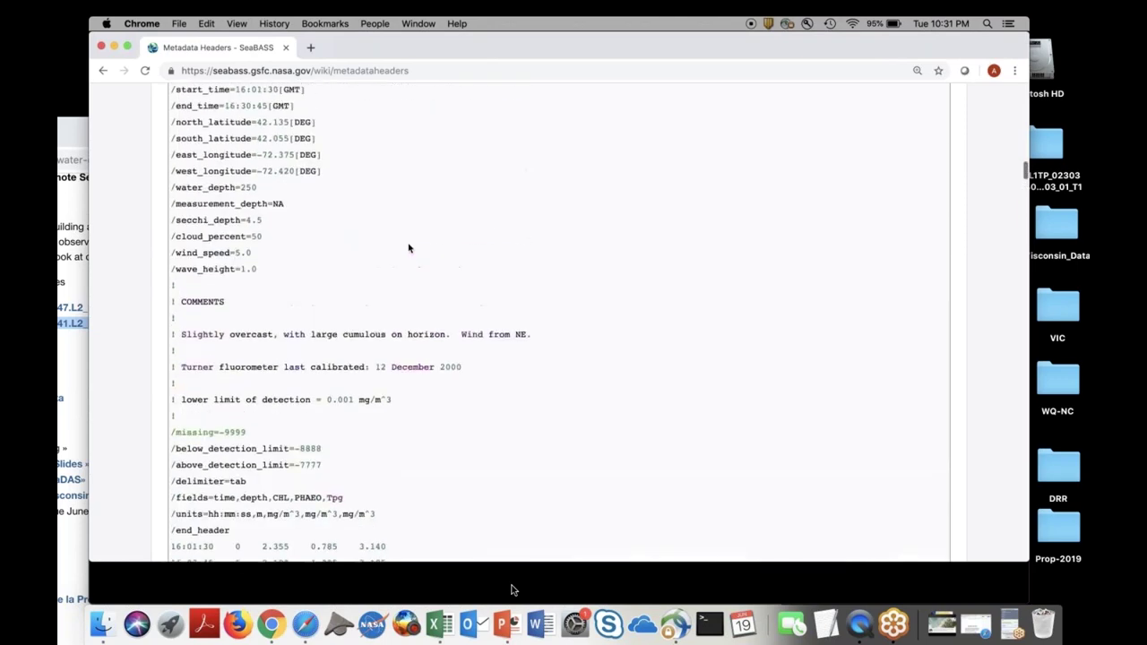
{"action": "scroll", "coordinate": [409, 249], "scroll_direction": "up", "scroll_amount": 1}
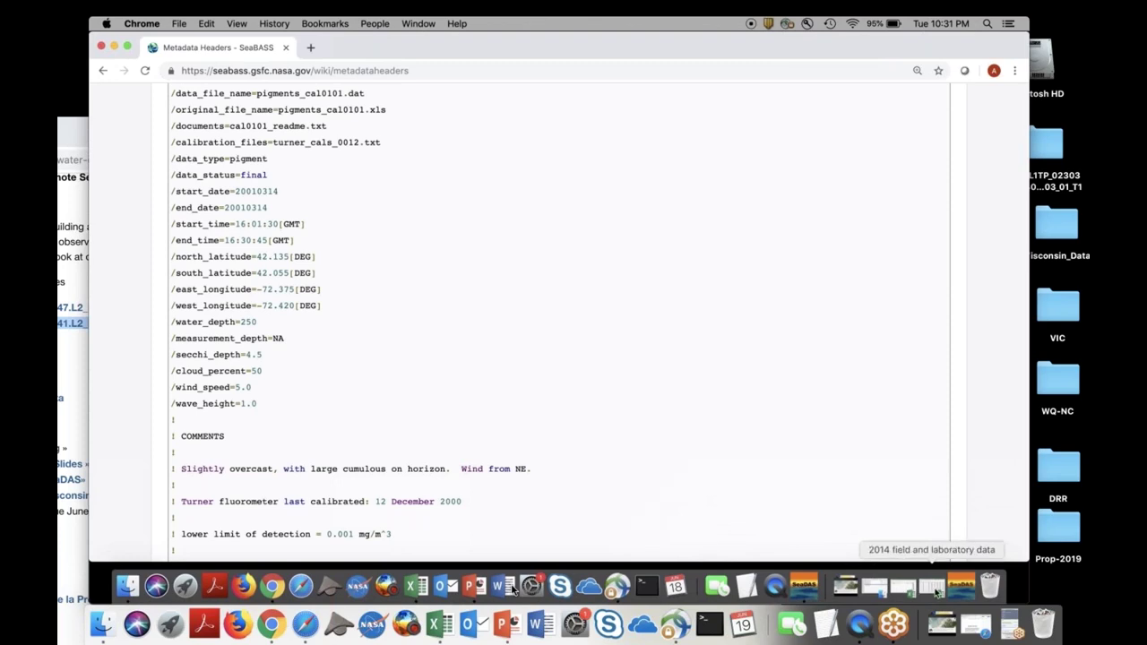
Switch to the 2014 field and laboratory data workbook in Excel and examine its station ID, name, type and county columns
{"action": "left_click", "coordinate": [933, 588]}
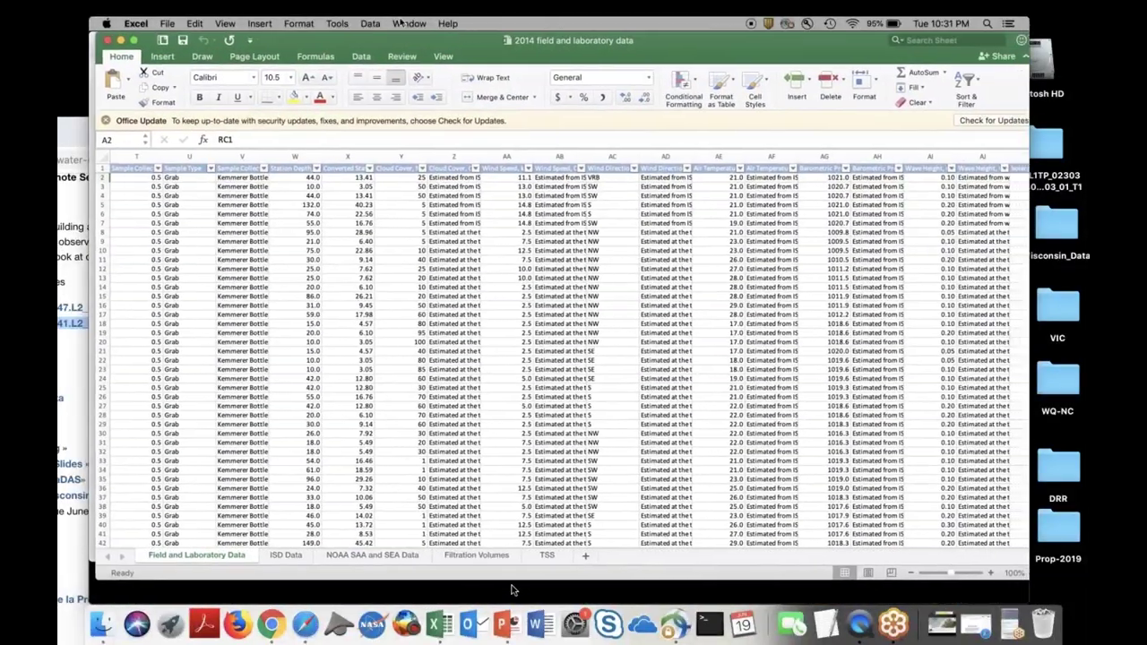
{"action": "scroll", "coordinate": [489, 274], "scroll_direction": "down", "scroll_amount": 2}
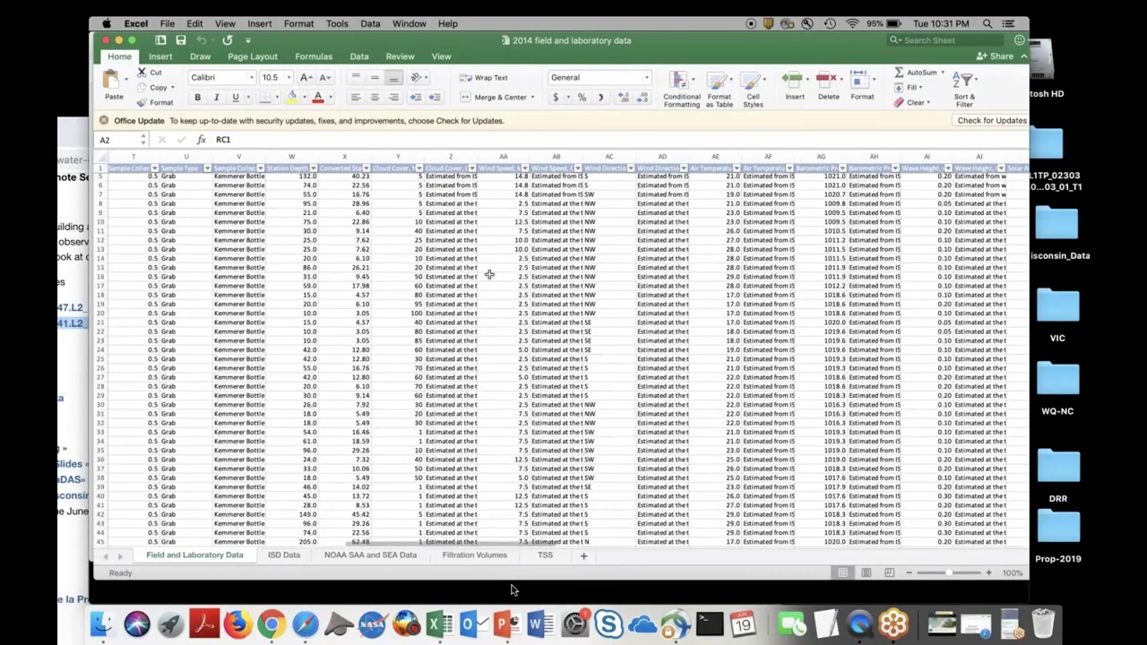
{"action": "scroll", "coordinate": [489, 274], "scroll_direction": "up", "scroll_amount": 2}
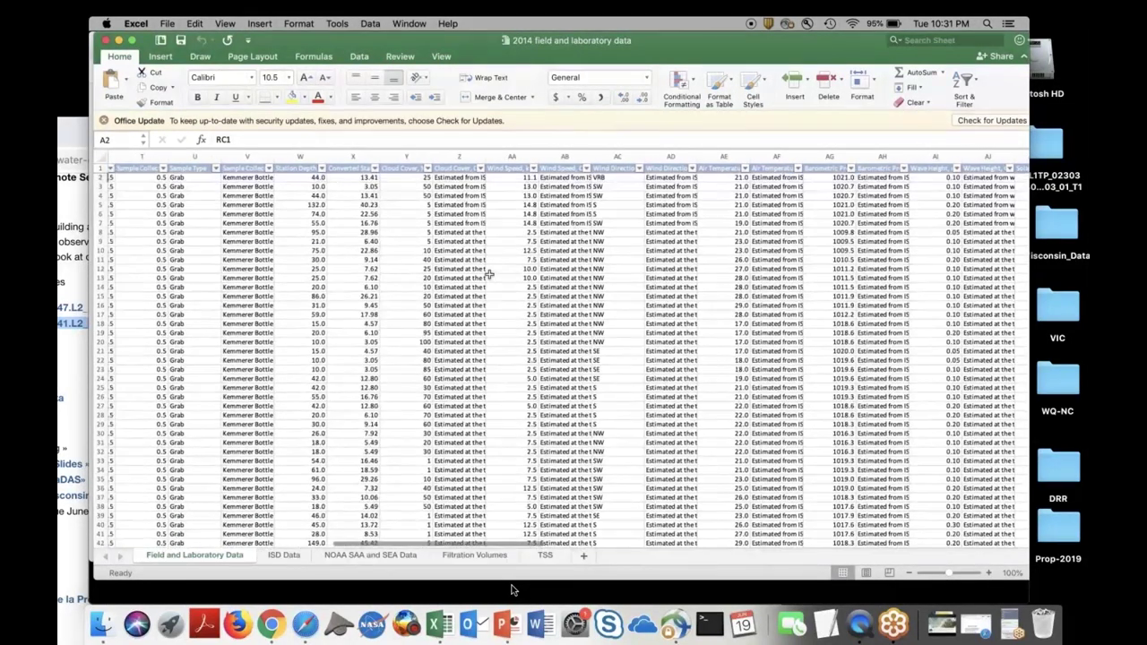
{"action": "scroll", "coordinate": [490, 274], "scroll_direction": "left", "scroll_amount": 1}
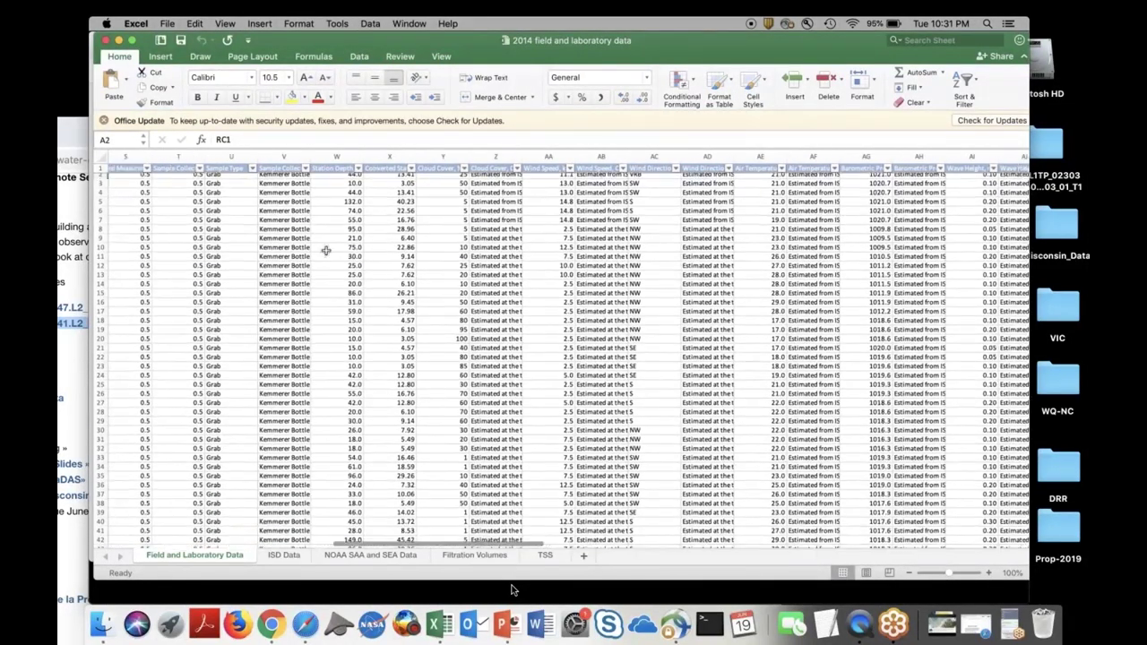
{"action": "scroll", "coordinate": [326, 251], "scroll_direction": "left", "scroll_amount": 10}
{"action": "scroll", "coordinate": [326, 251], "scroll_direction": "left", "scroll_amount": 3}
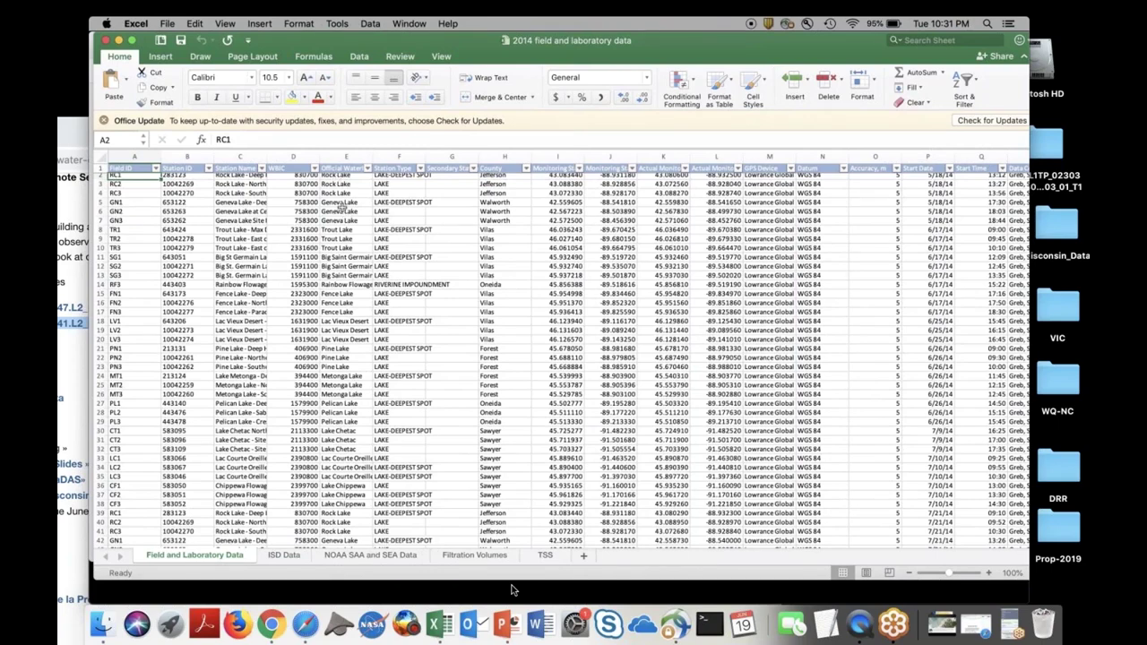
{"action": "scroll", "coordinate": [330, 205], "scroll_direction": "down", "scroll_amount": 8}
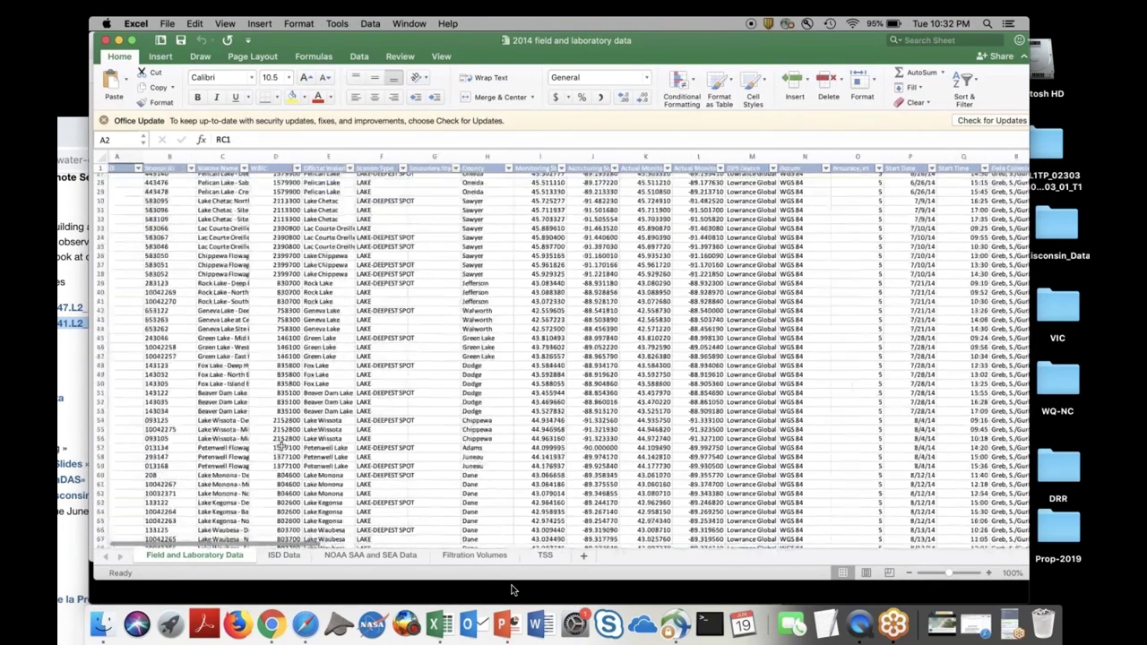
{"action": "scroll", "coordinate": [281, 445], "scroll_direction": "up", "scroll_amount": 3}
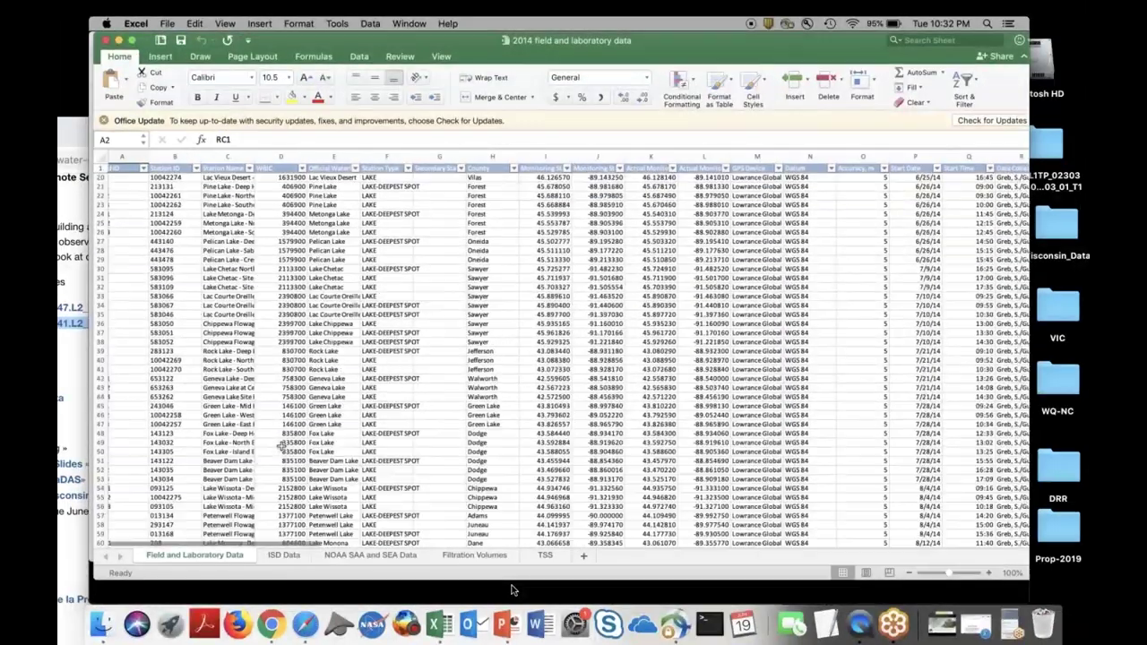
{"action": "scroll", "coordinate": [281, 445], "scroll_direction": "up", "scroll_amount": 7}
Examine the monitoring coordinates, GPS device, start date and time, and sample collection columns of the Field and Laboratory Data sheet
{"action": "scroll", "coordinate": [405, 411], "scroll_direction": "right", "scroll_amount": 3}
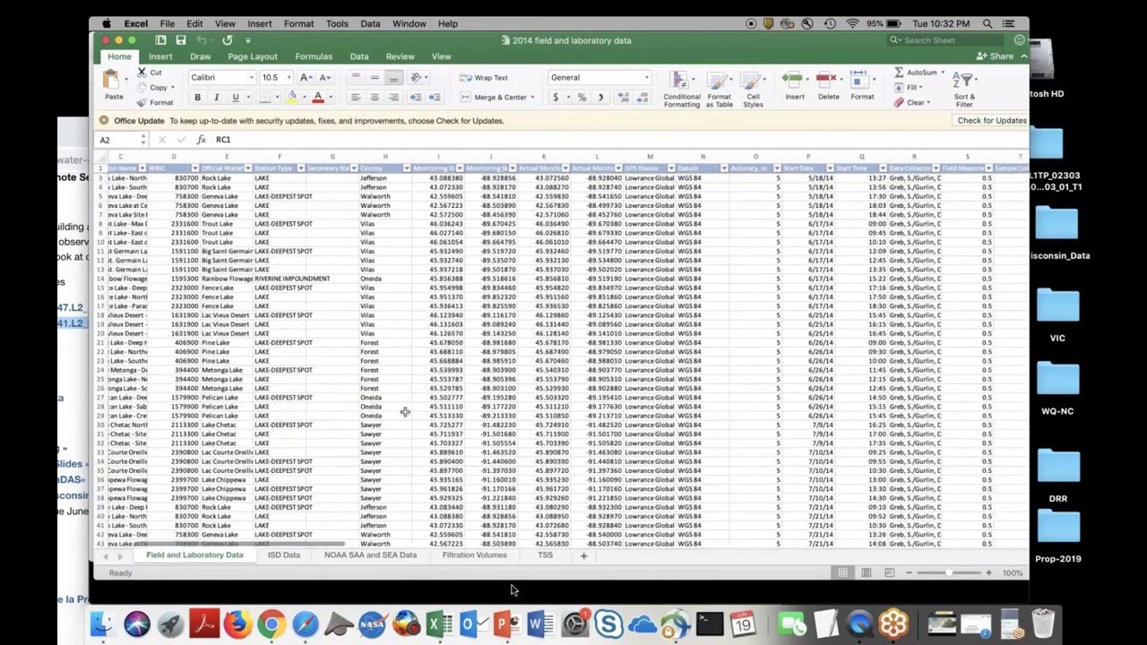
{"action": "scroll", "coordinate": [405, 411], "scroll_direction": "right", "scroll_amount": 5}
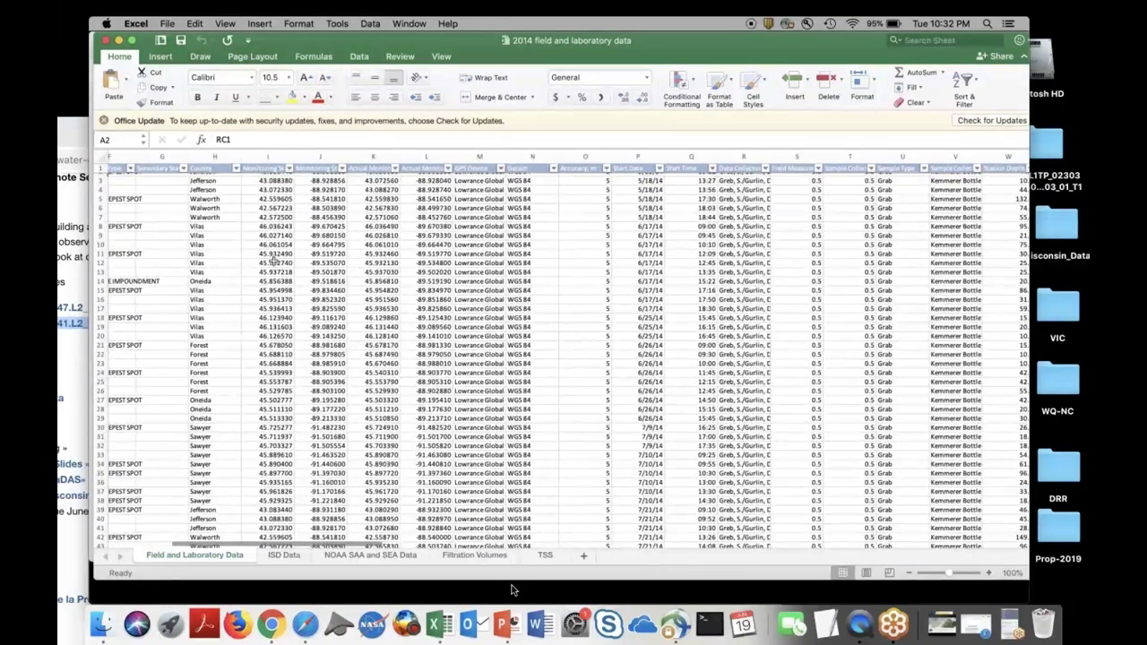
{"action": "scroll", "coordinate": [356, 206], "scroll_direction": "right", "scroll_amount": 2}
{"action": "scroll", "coordinate": [357, 206], "scroll_direction": "up", "scroll_amount": 1}
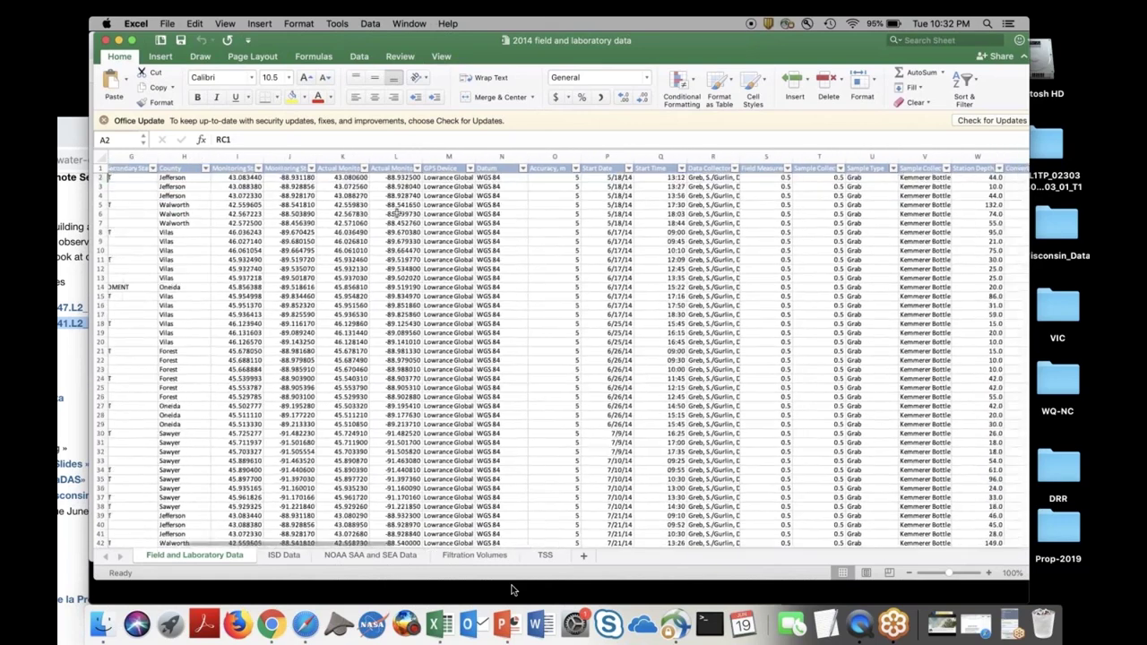
{"action": "scroll", "coordinate": [396, 213], "scroll_direction": "right", "scroll_amount": 6}
{"action": "scroll", "coordinate": [396, 214], "scroll_direction": "down", "scroll_amount": 1}
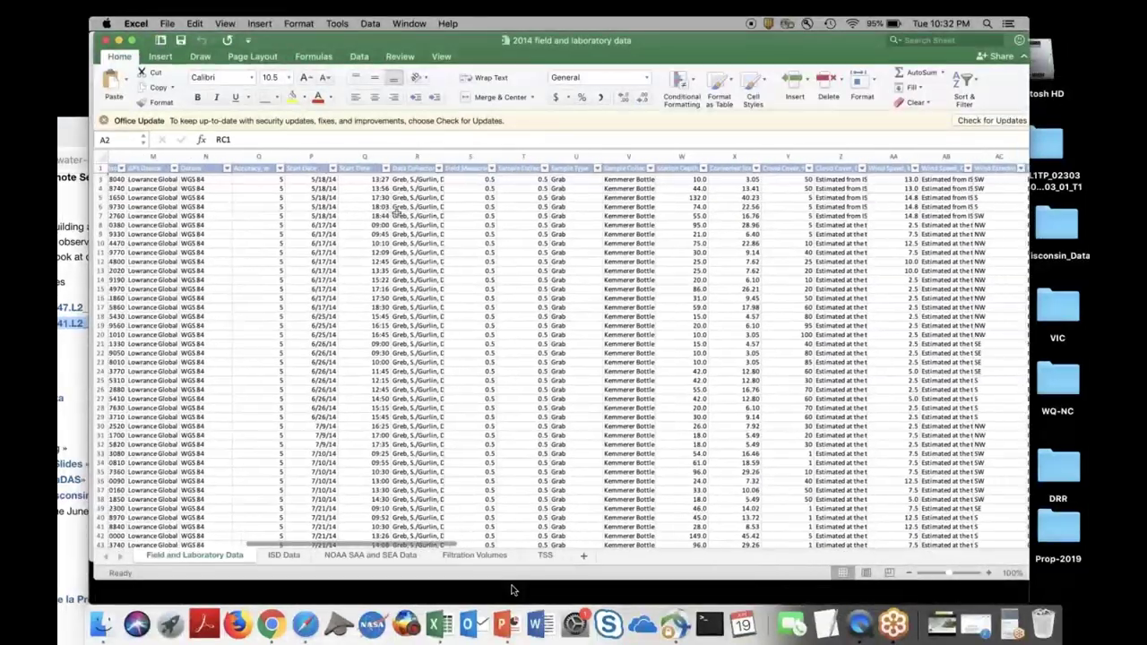
{"action": "scroll", "coordinate": [396, 214], "scroll_direction": "right", "scroll_amount": 3}
{"action": "scroll", "coordinate": [396, 213], "scroll_direction": "up", "scroll_amount": 1}
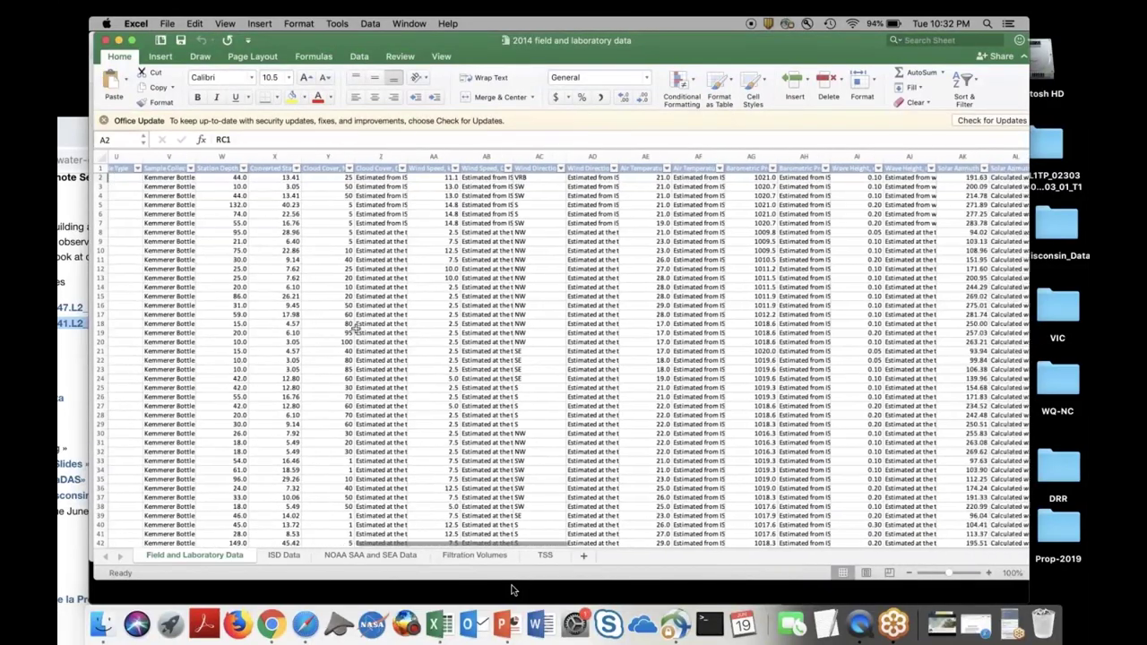
Examine the wind, air temperature, barometric pressure, wave height, solar angle and water temperature columns of the field data
{"action": "scroll", "coordinate": [355, 328], "scroll_direction": "right", "scroll_amount": 4}
{"action": "scroll", "coordinate": [355, 329], "scroll_direction": "down", "scroll_amount": 1}
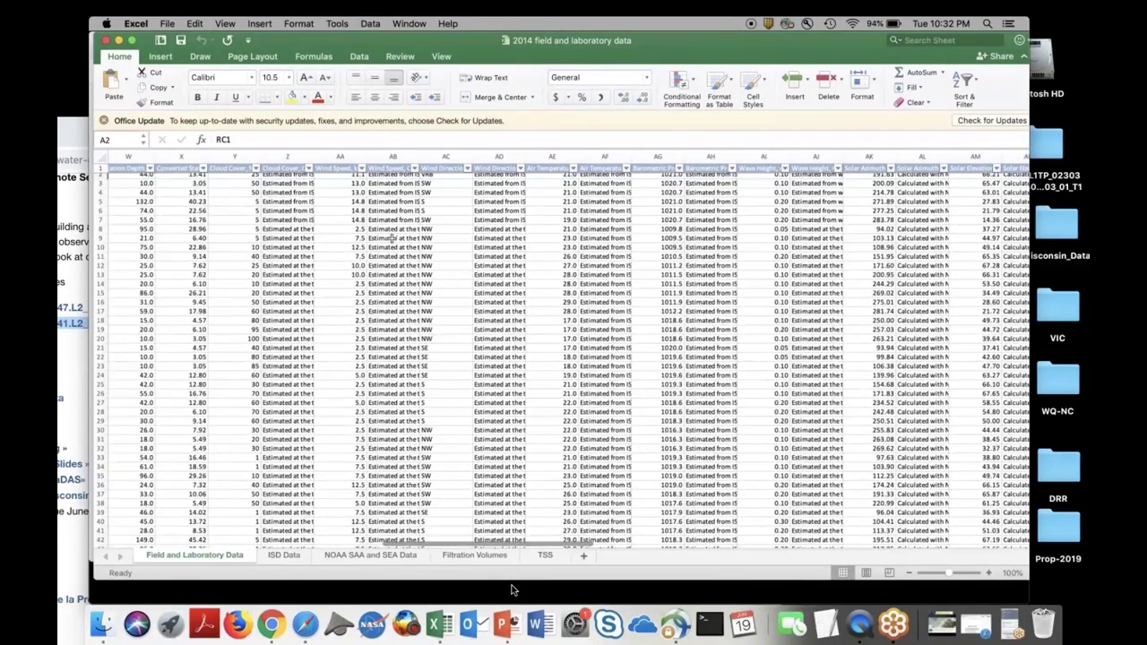
{"action": "scroll", "coordinate": [376, 251], "scroll_direction": "right", "scroll_amount": 5}
{"action": "scroll", "coordinate": [511, 589], "scroll_direction": "right", "scroll_amount": 5}
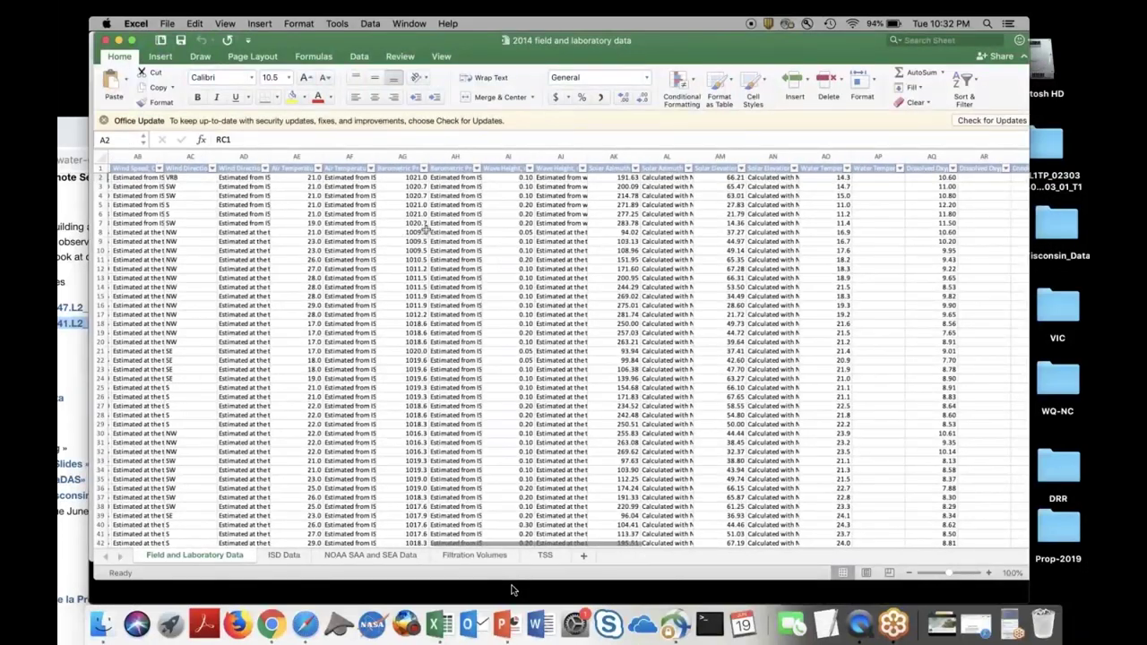
{"action": "scroll", "coordinate": [421, 230], "scroll_direction": "right", "scroll_amount": 4}
{"action": "scroll", "coordinate": [371, 242], "scroll_direction": "right", "scroll_amount": 2}
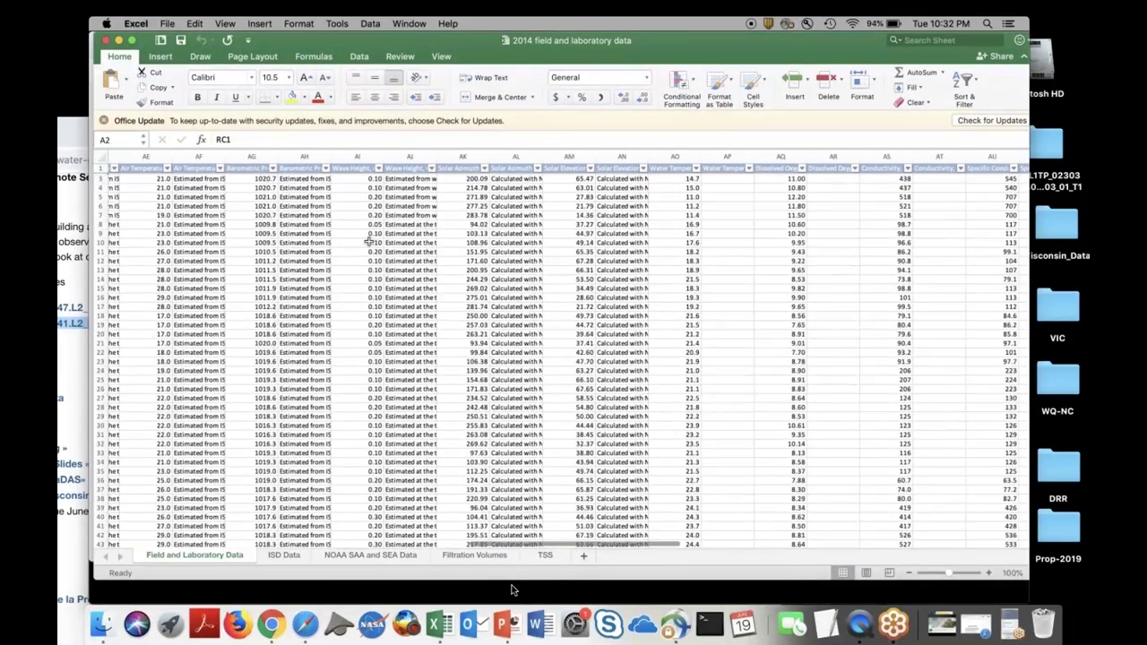
{"action": "scroll", "coordinate": [433, 273], "scroll_direction": "right", "scroll_amount": 3}
{"action": "scroll", "coordinate": [433, 271], "scroll_direction": "right", "scroll_amount": 10}
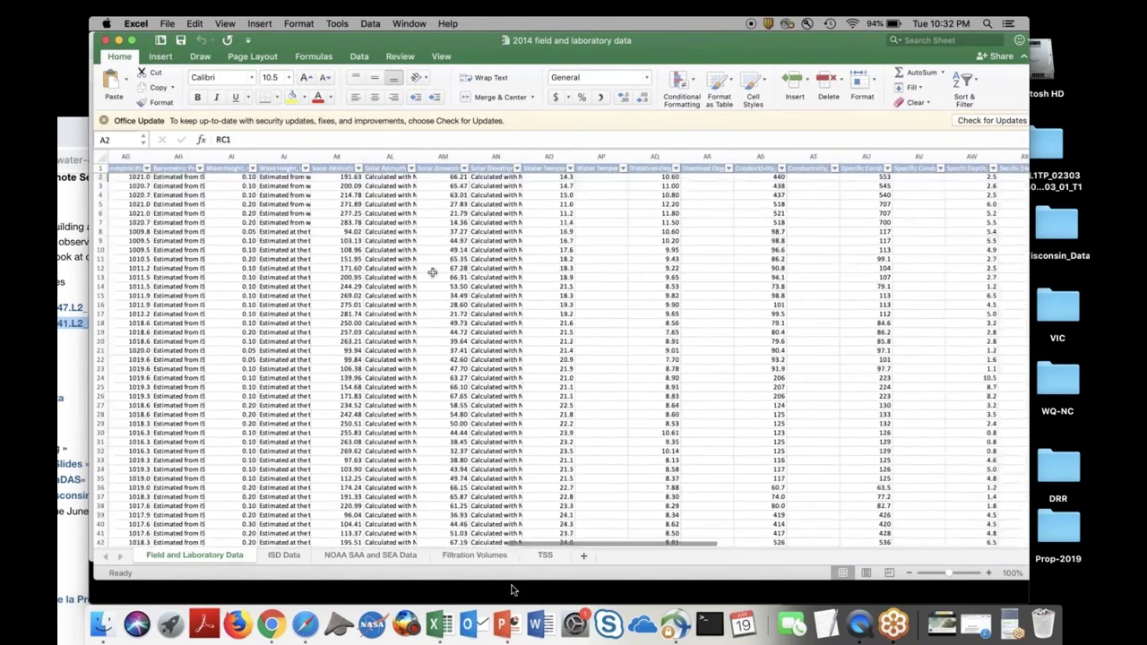
{"action": "scroll", "coordinate": [432, 272], "scroll_direction": "right", "scroll_amount": 5}
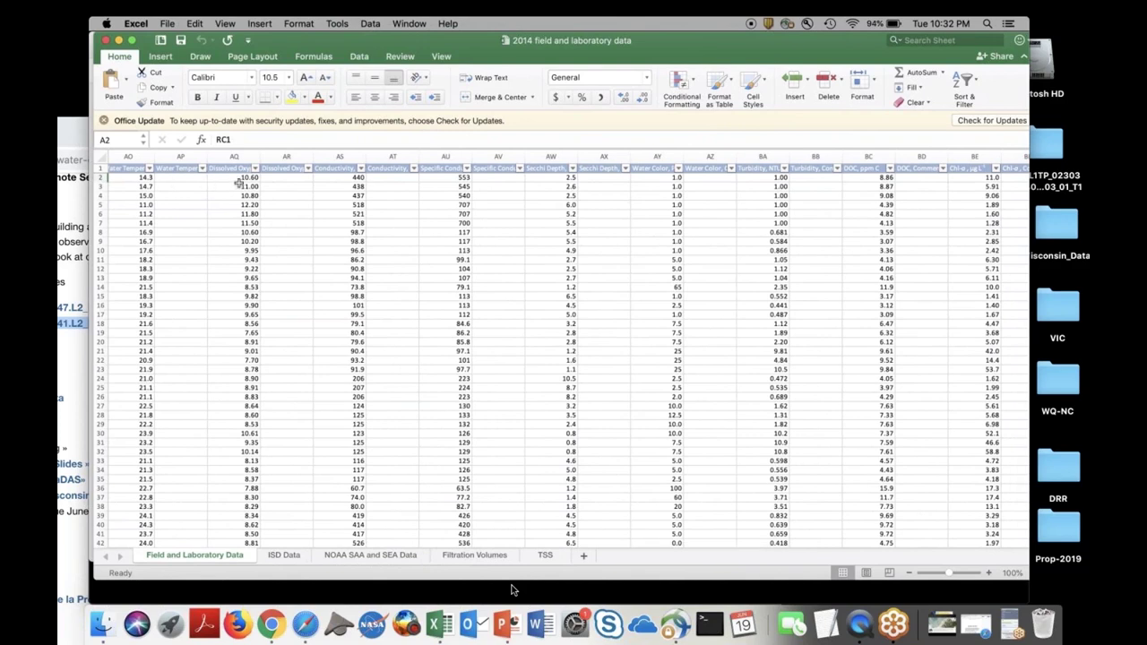
Examine the water quality columns from conductivity and Secchi depth through turbidity, DOC, Chl-a, total phosphorus and suspended solids
{"action": "scroll", "coordinate": [367, 243], "scroll_direction": "right", "scroll_amount": 2}
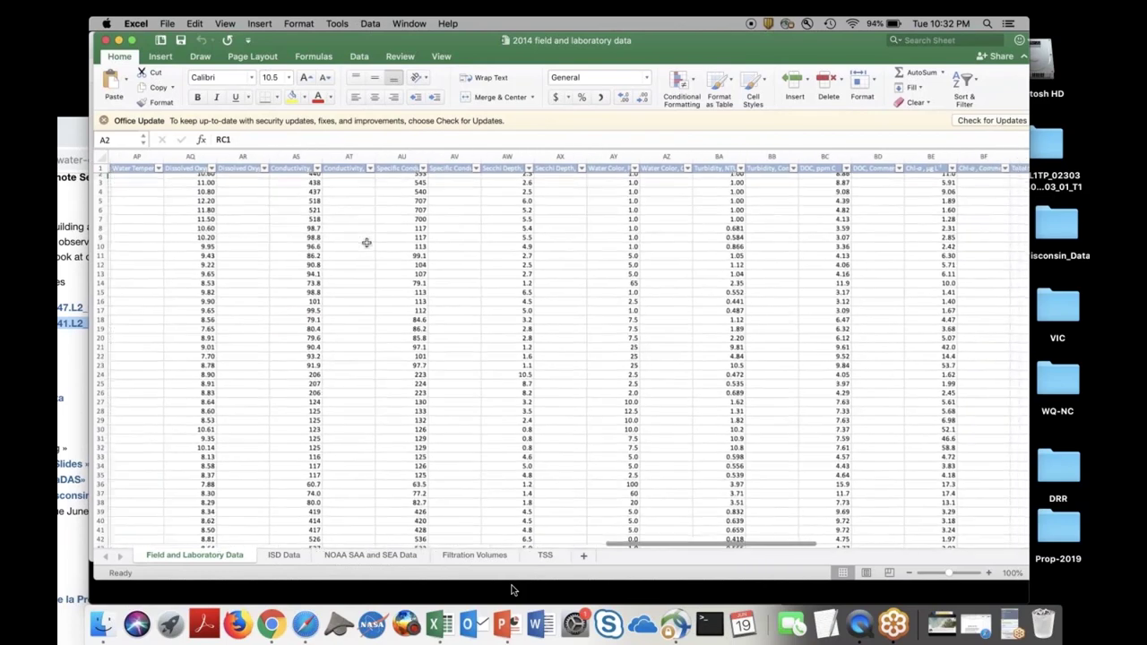
{"action": "scroll", "coordinate": [367, 243], "scroll_direction": "down", "scroll_amount": 1}
{"action": "scroll", "coordinate": [366, 243], "scroll_direction": "up", "scroll_amount": 1}
{"action": "scroll", "coordinate": [367, 243], "scroll_direction": "right", "scroll_amount": 1}
{"action": "scroll", "coordinate": [357, 241], "scroll_direction": "right", "scroll_amount": 1}
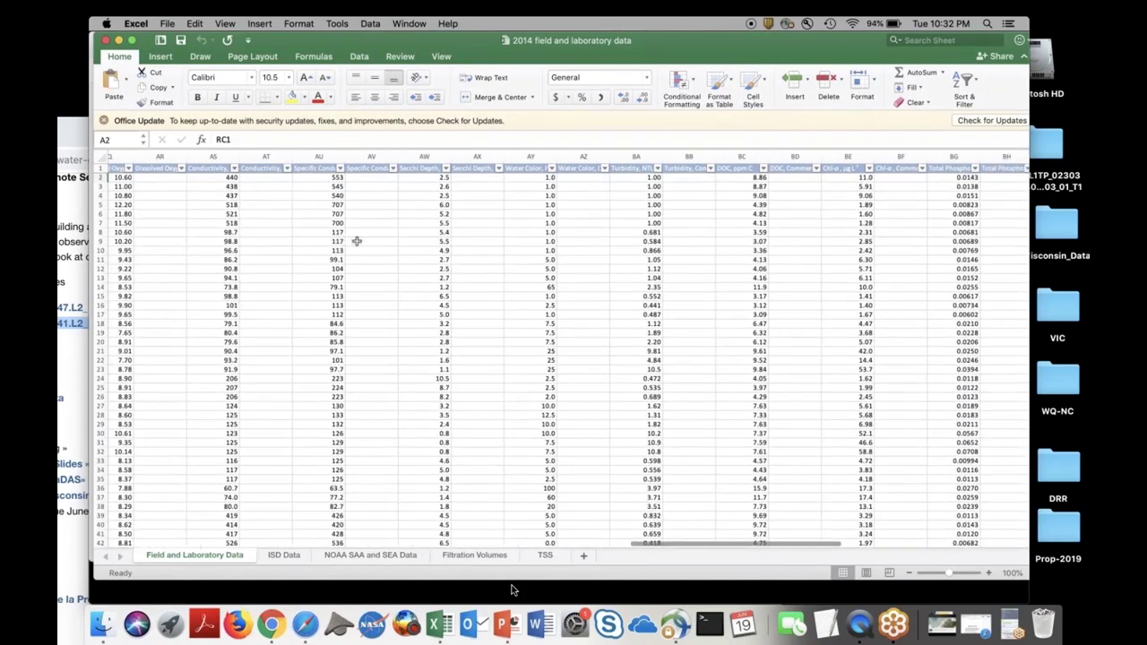
{"action": "scroll", "coordinate": [357, 241], "scroll_direction": "right", "scroll_amount": 1}
{"action": "scroll", "coordinate": [357, 241], "scroll_direction": "down", "scroll_amount": 1}
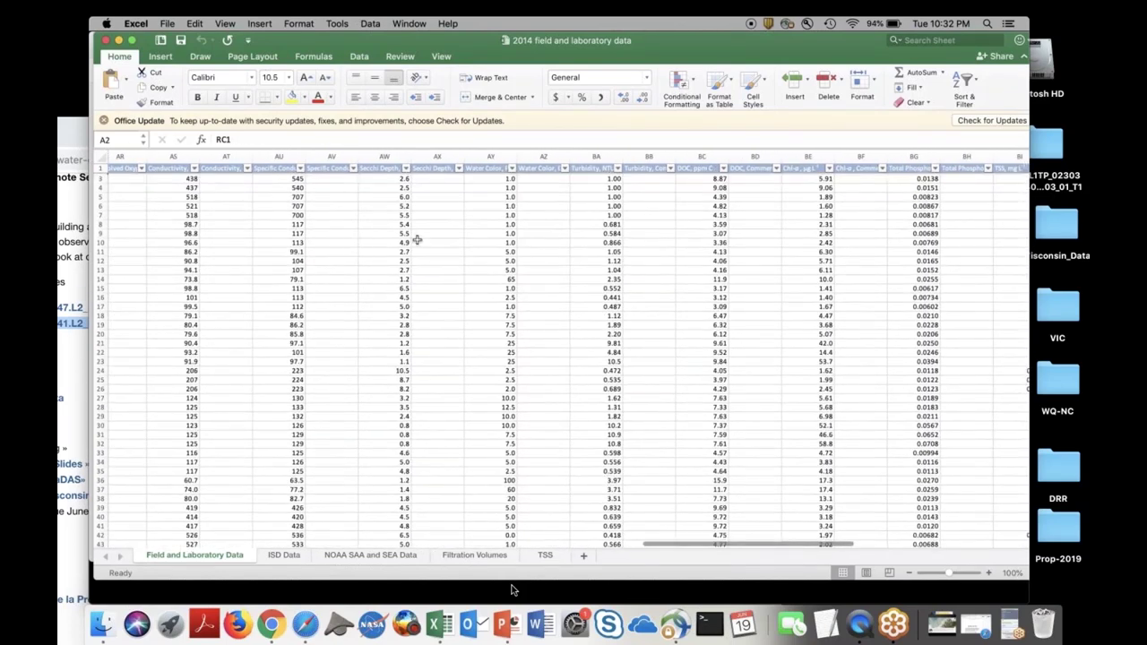
{"action": "scroll", "coordinate": [418, 238], "scroll_direction": "right", "scroll_amount": 1}
{"action": "scroll", "coordinate": [418, 238], "scroll_direction": "up", "scroll_amount": 1}
{"action": "scroll", "coordinate": [354, 223], "scroll_direction": "right", "scroll_amount": 1}
{"action": "scroll", "coordinate": [354, 223], "scroll_direction": "down", "scroll_amount": 1}
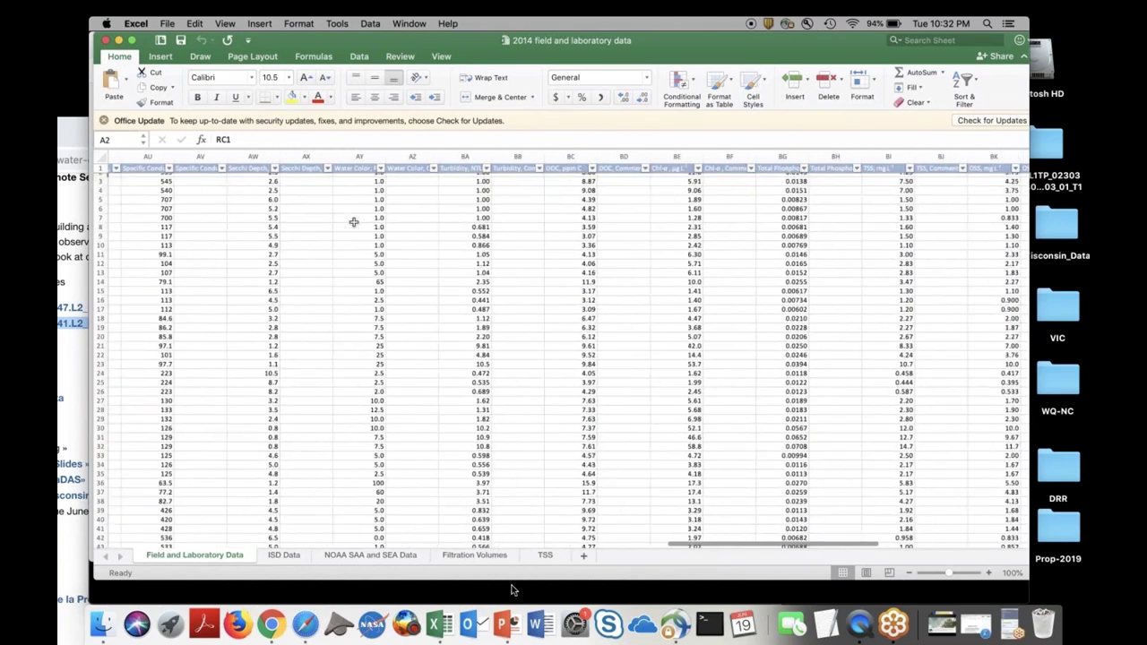
{"action": "scroll", "coordinate": [384, 236], "scroll_direction": "right", "scroll_amount": 2}
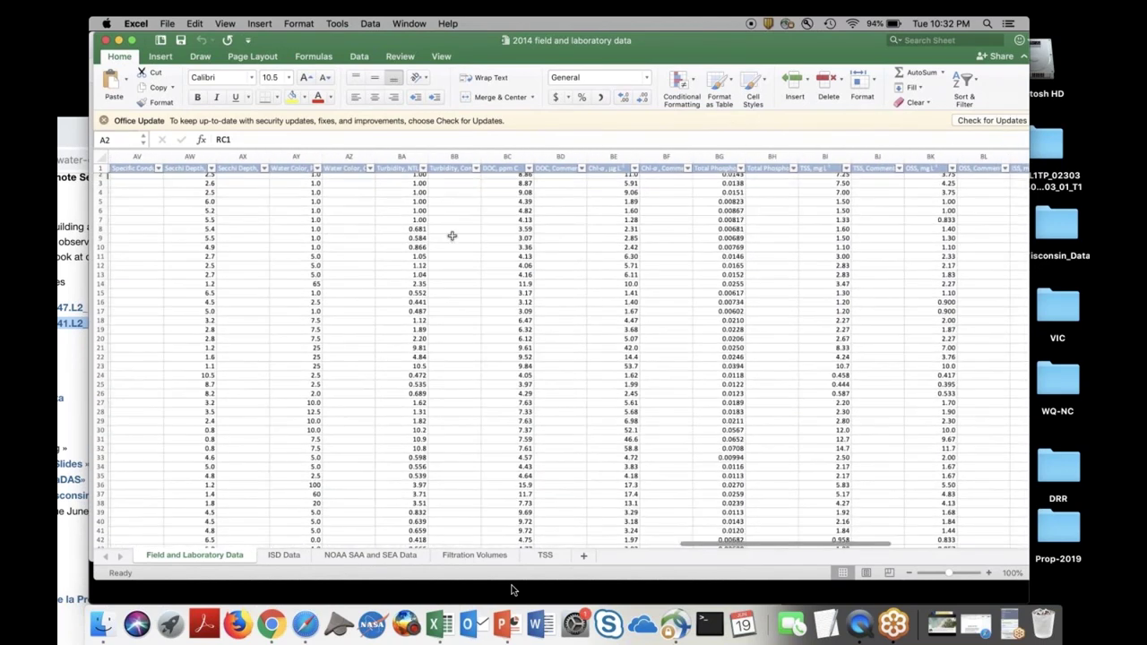
{"action": "scroll", "coordinate": [452, 236], "scroll_direction": "right", "scroll_amount": 1}
{"action": "scroll", "coordinate": [452, 236], "scroll_direction": "up", "scroll_amount": 1}
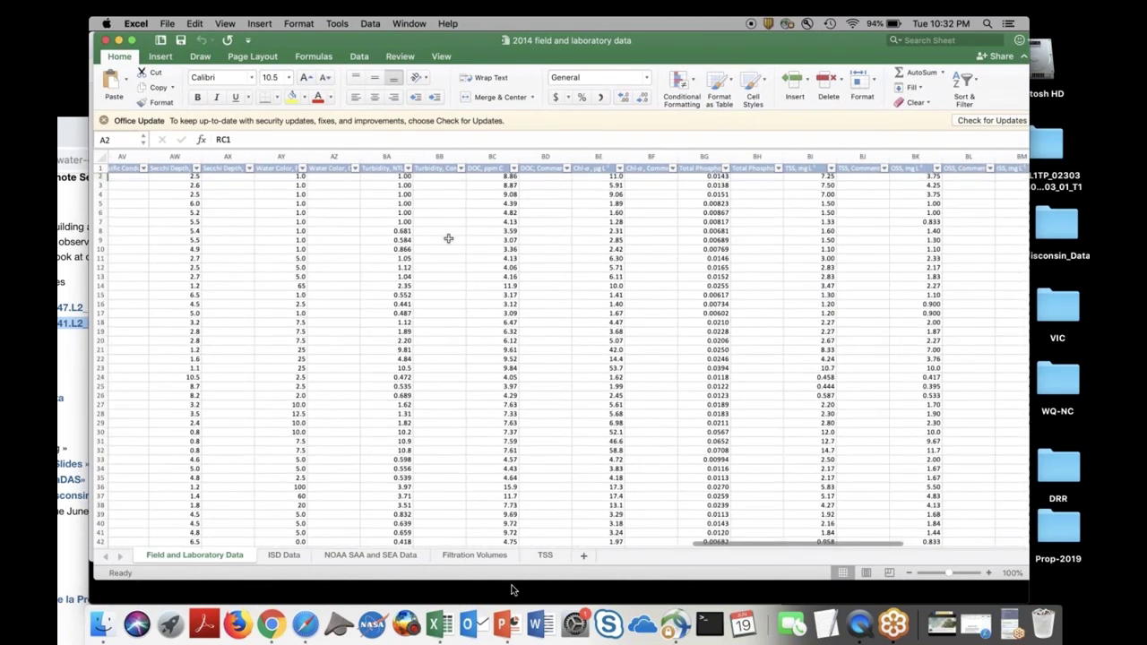
{"action": "scroll", "coordinate": [474, 240], "scroll_direction": "right", "scroll_amount": 3}
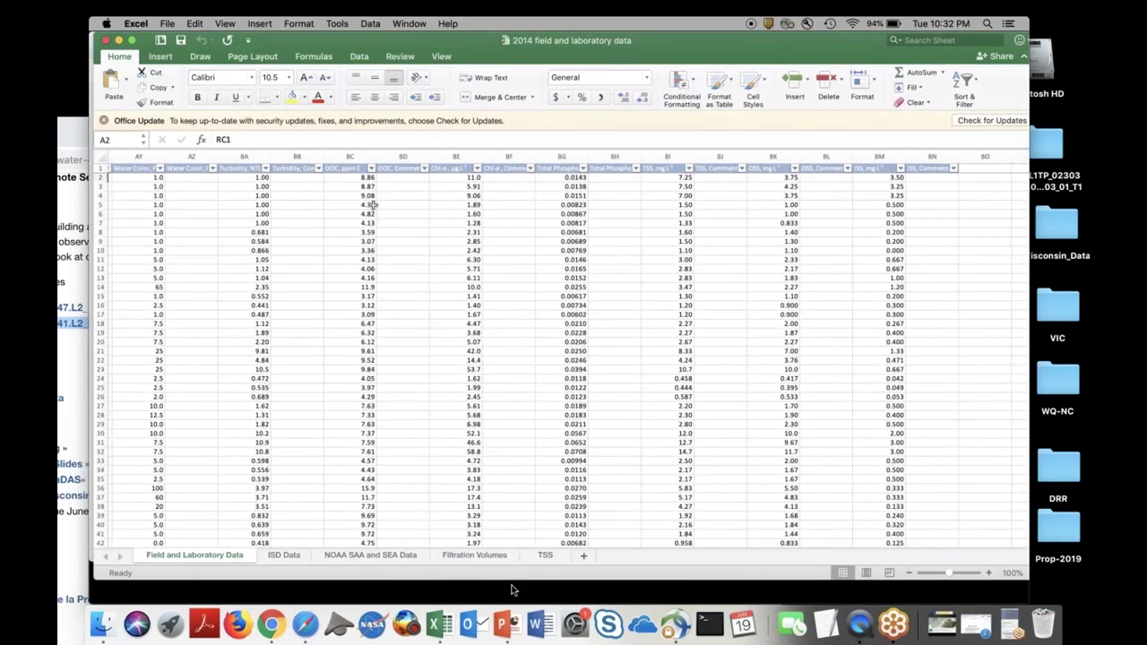
Minimize the 2014 field and laboratory data workbook and bring up the WQ_Insitu2014 workbook
{"action": "mouse_move", "coordinate": [691, 583]}
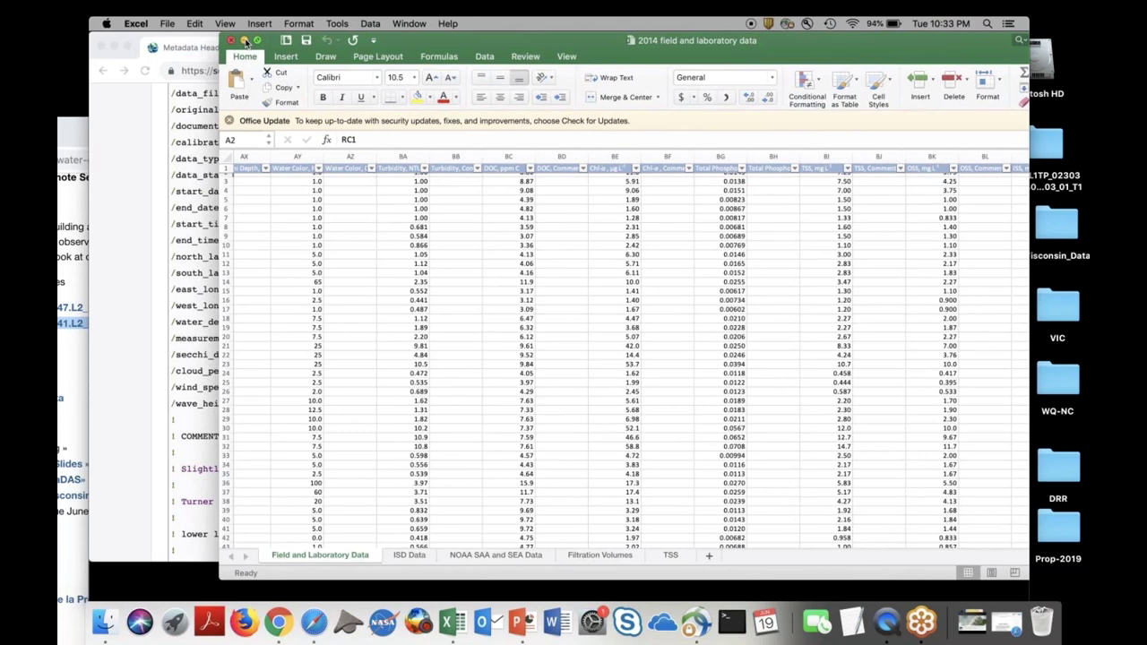
{"action": "left_click", "coordinate": [244, 41]}
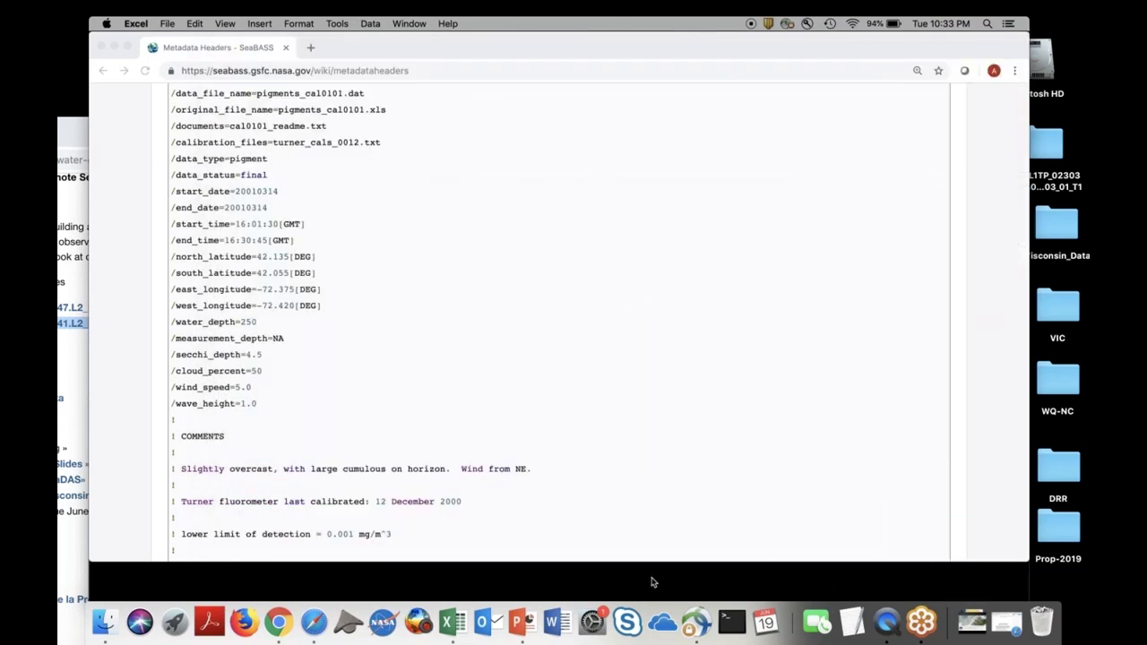
{"action": "mouse_move", "coordinate": [882, 595]}
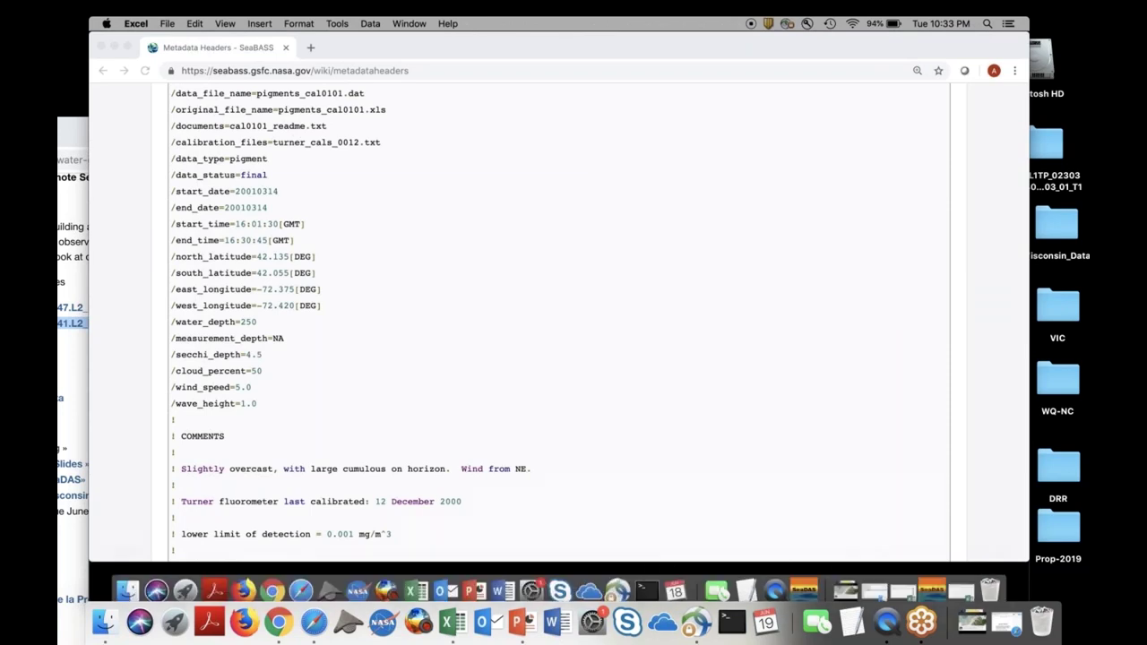
{"action": "left_click", "coordinate": [903, 589]}
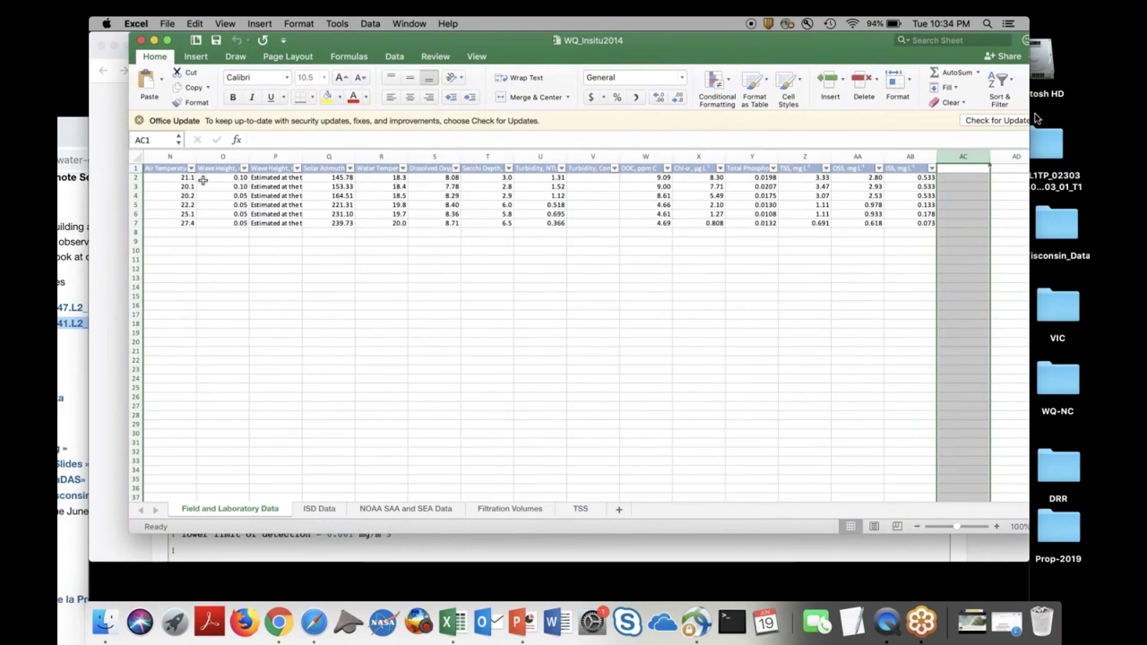
Review the weather and water quality columns of the Field and Laboratory Data sheet in WQ_Insitu2014
{"action": "scroll", "coordinate": [202, 182], "scroll_direction": "left", "scroll_amount": 1}
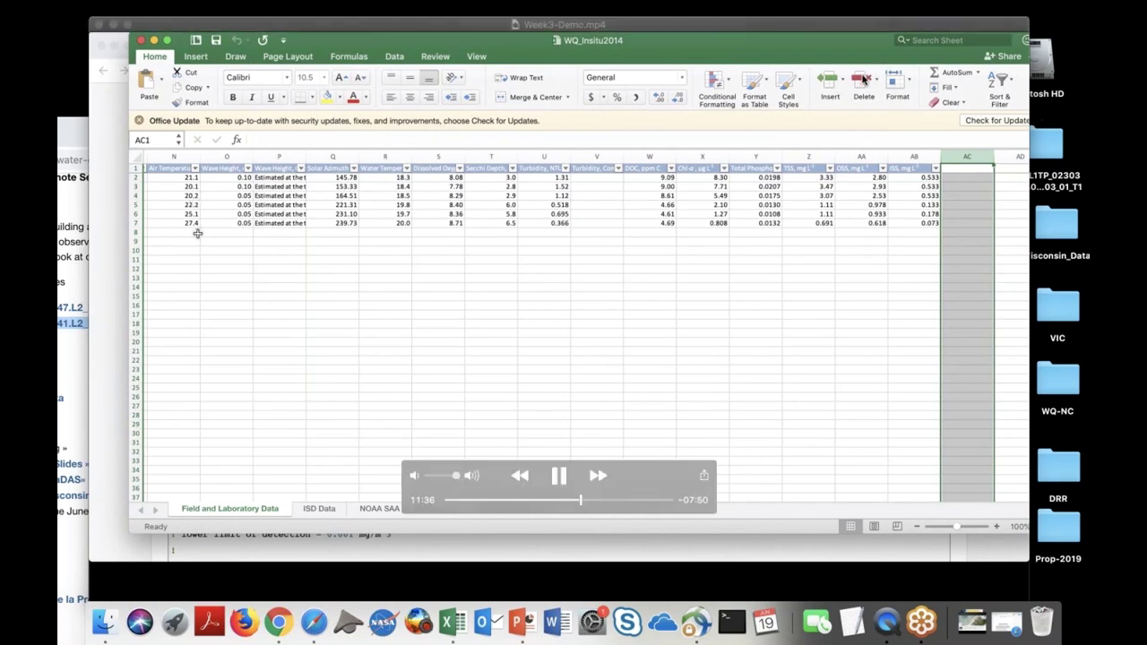
{"action": "scroll", "coordinate": [264, 215], "scroll_direction": "right", "scroll_amount": 1}
{"action": "scroll", "coordinate": [265, 215], "scroll_direction": "down", "scroll_amount": 1}
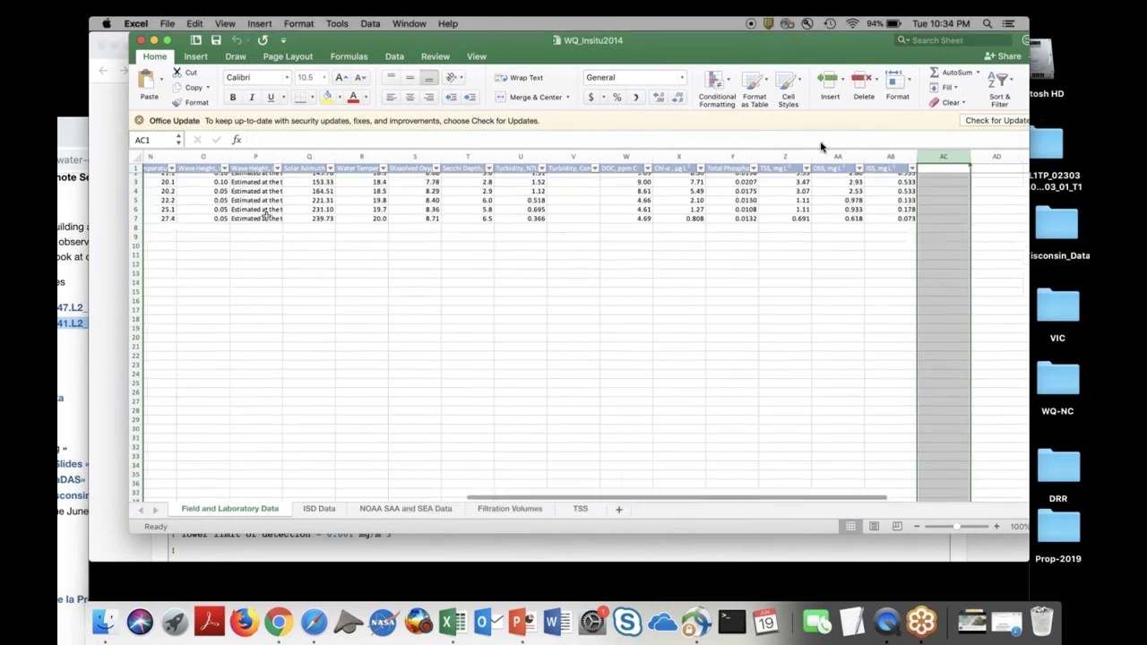
{"action": "scroll", "coordinate": [266, 215], "scroll_direction": "right", "scroll_amount": 5}
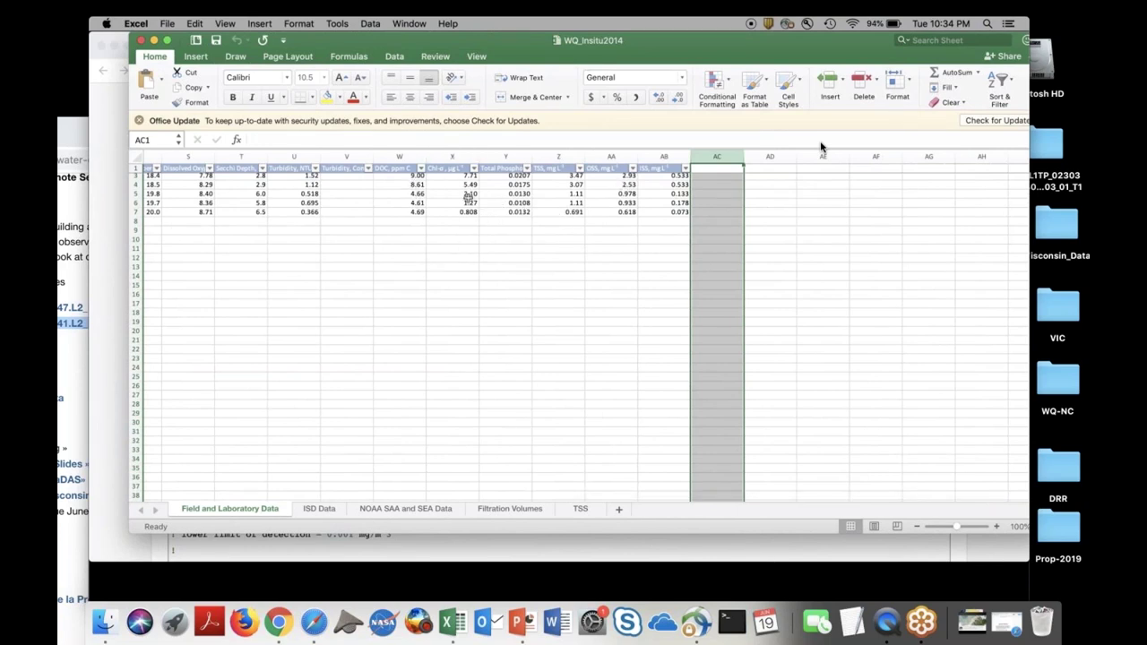
{"action": "scroll", "coordinate": [821, 146], "scroll_direction": "left", "scroll_amount": 6}
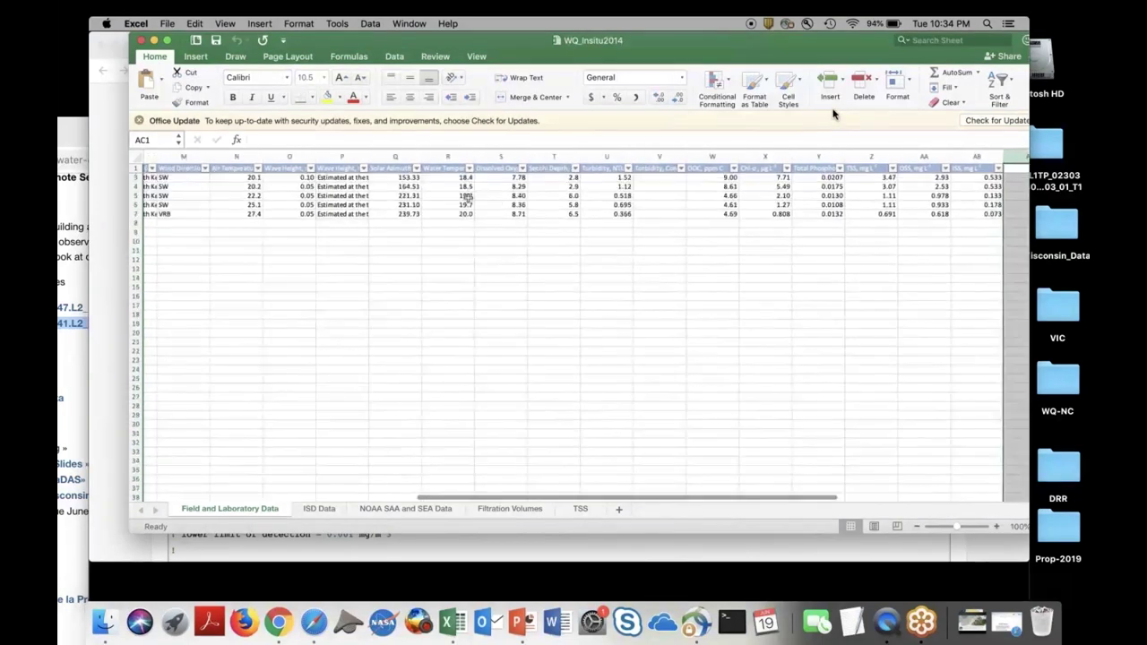
Review the station depth, wind and water quality columns for the stations in the WQ_Insitu2014 workbook
{"action": "scroll", "coordinate": [466, 196], "scroll_direction": "up", "scroll_amount": 1}
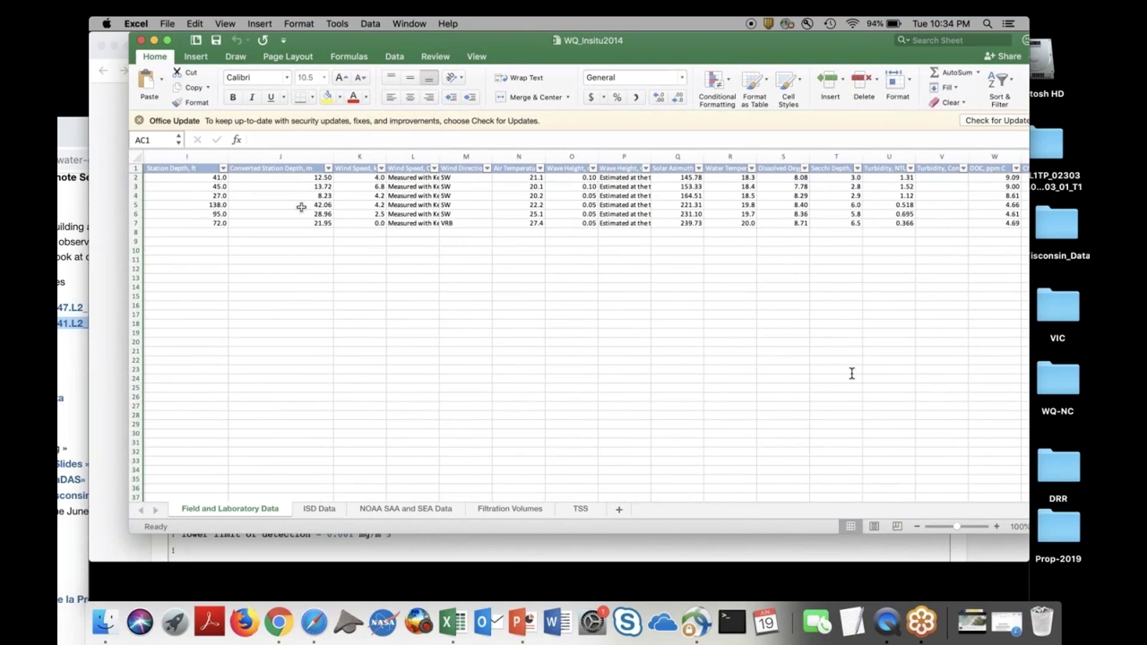
{"action": "key", "text": "XF86AudioRaiseVolume"}
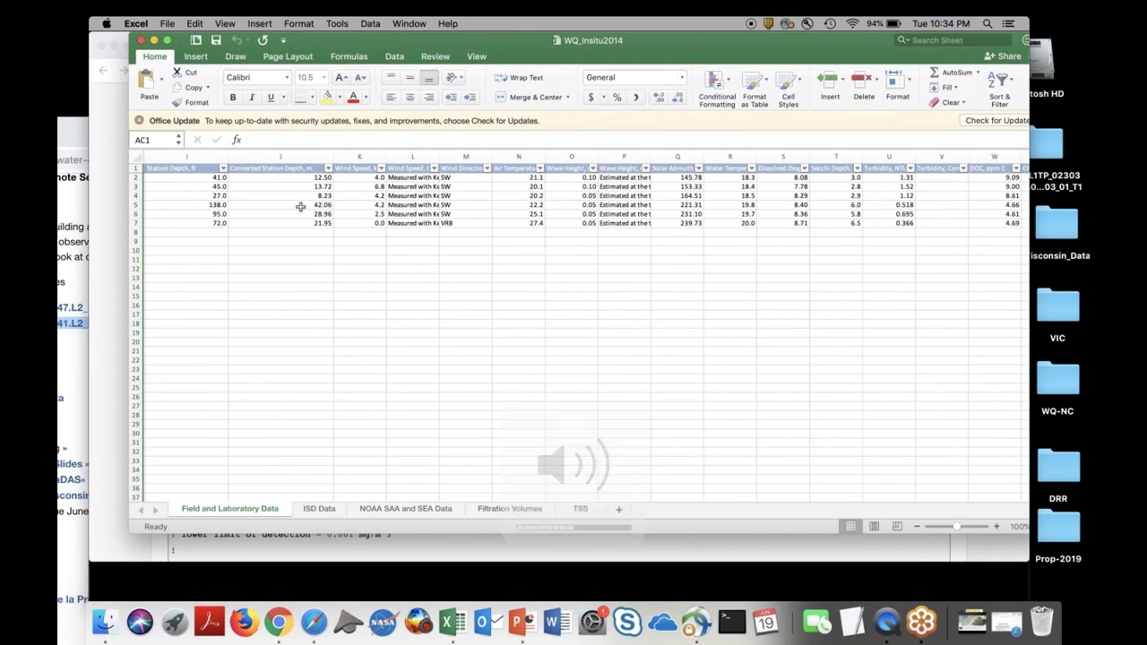
Close the WQ_insitu2014.txt file, the Wisconsin_Data folder and the SeaBASS metadata page, and switch to the chlor_a image in SeaDAS
{"action": "mouse_move", "coordinate": [670, 238]}
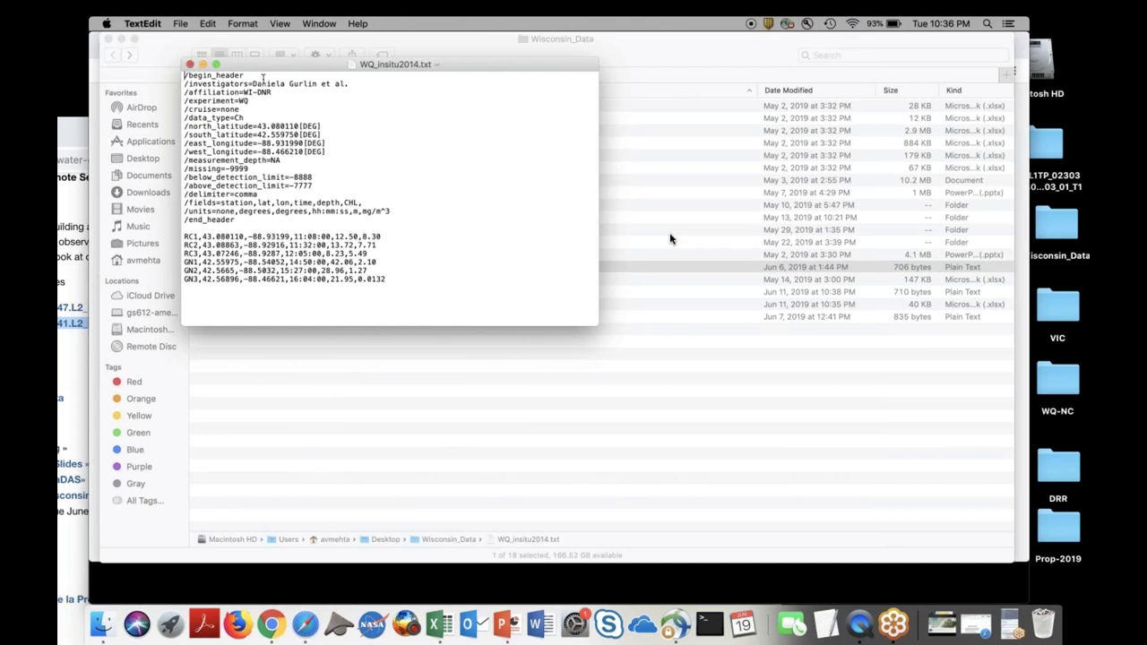
{"action": "left_click", "coordinate": [190, 65]}
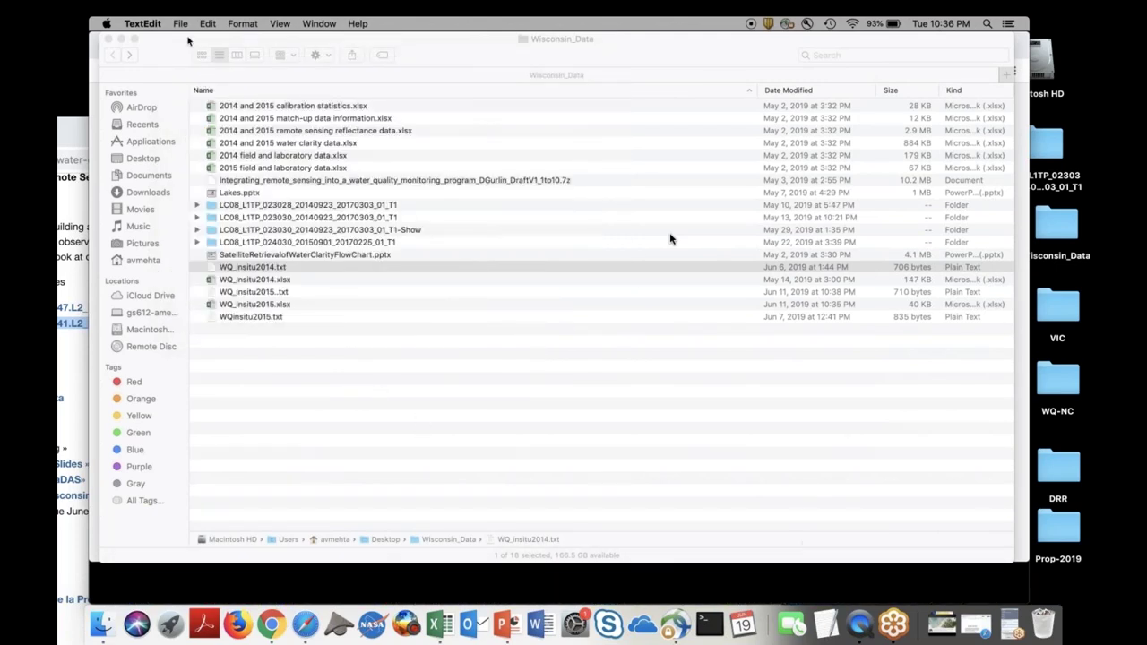
{"action": "left_click", "coordinate": [108, 39]}
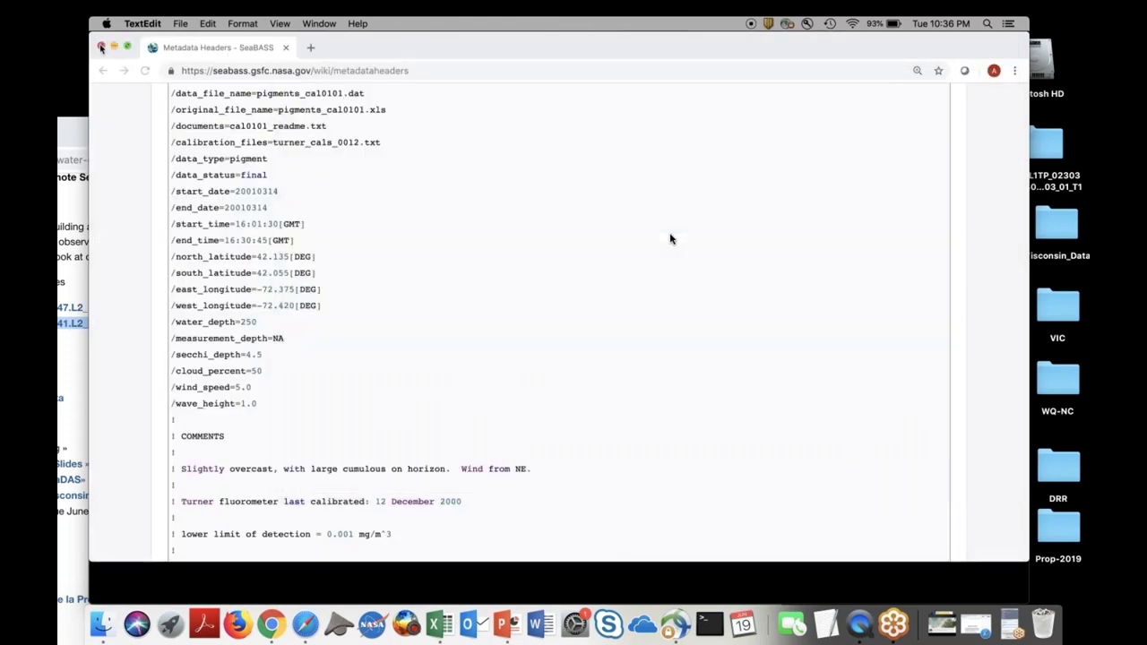
{"action": "left_click", "coordinate": [101, 45]}
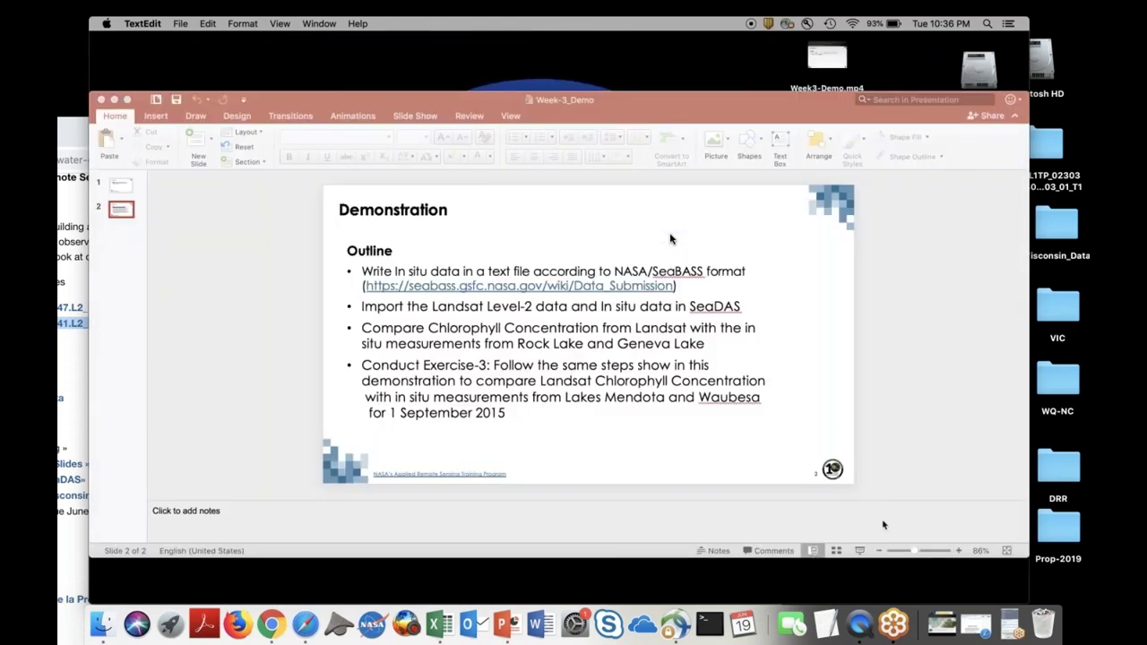
{"action": "left_click", "coordinate": [898, 585]}
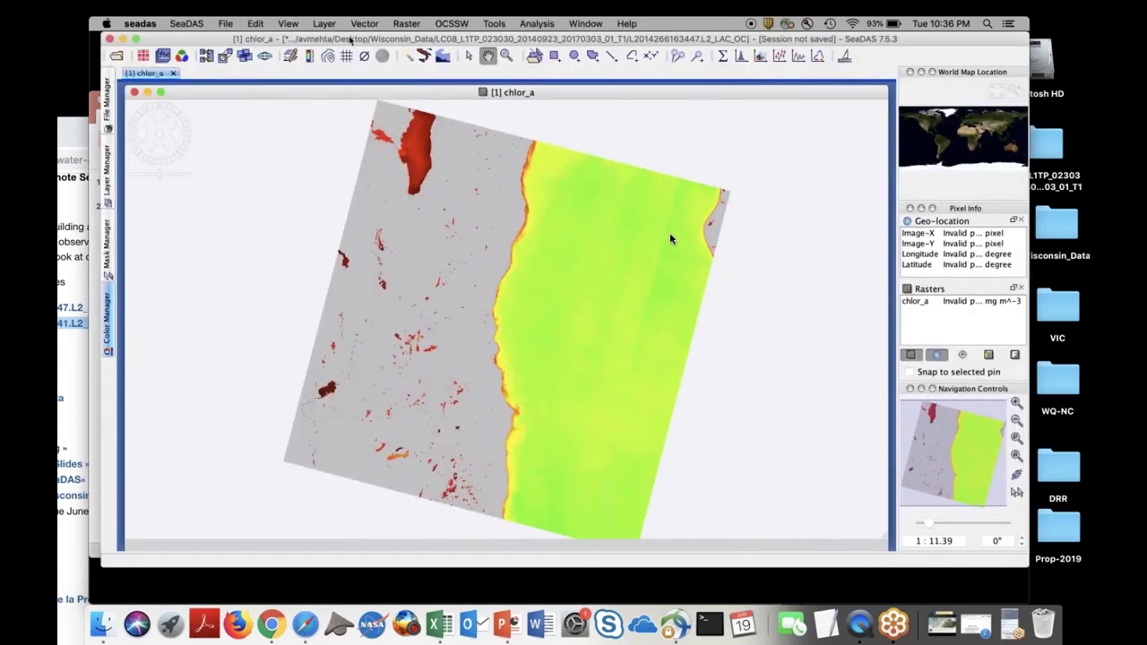
{"action": "left_click_drag", "start_coordinate": [349, 43], "coordinate": [341, 41]}
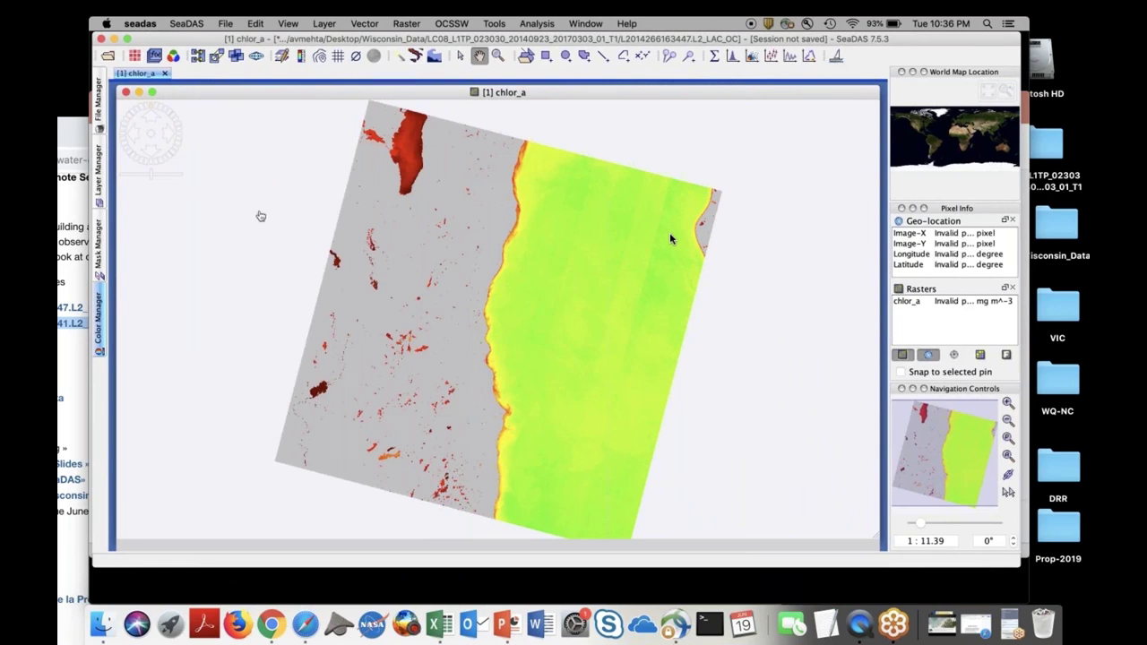
{"action": "left_click", "coordinate": [101, 178]}
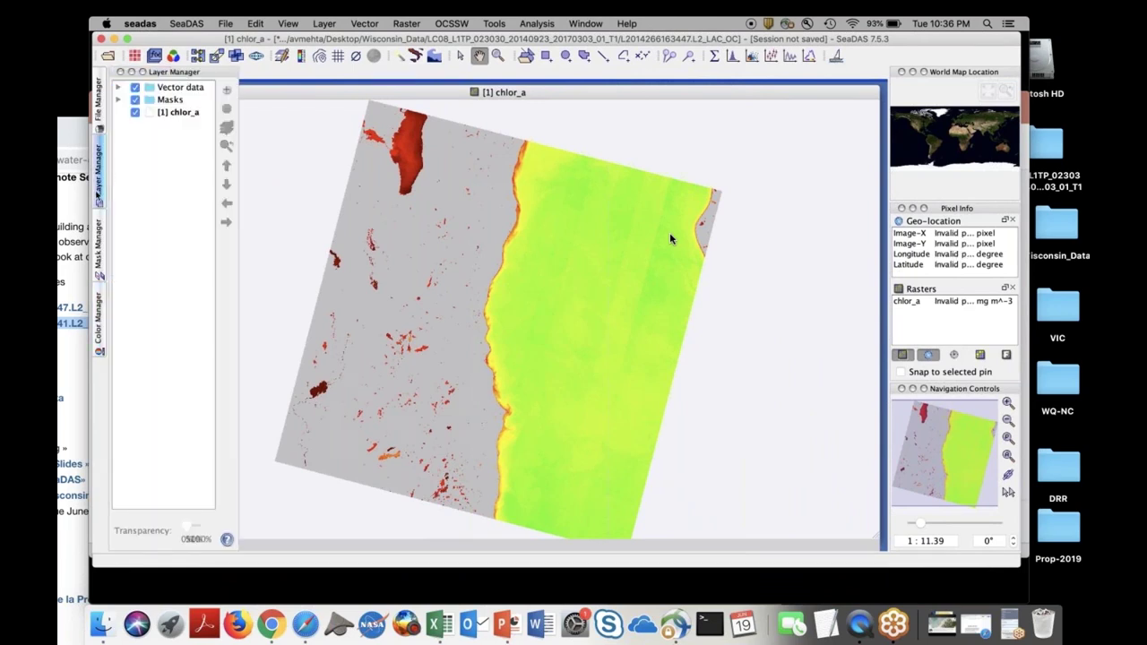
{"action": "left_click", "coordinate": [100, 247]}
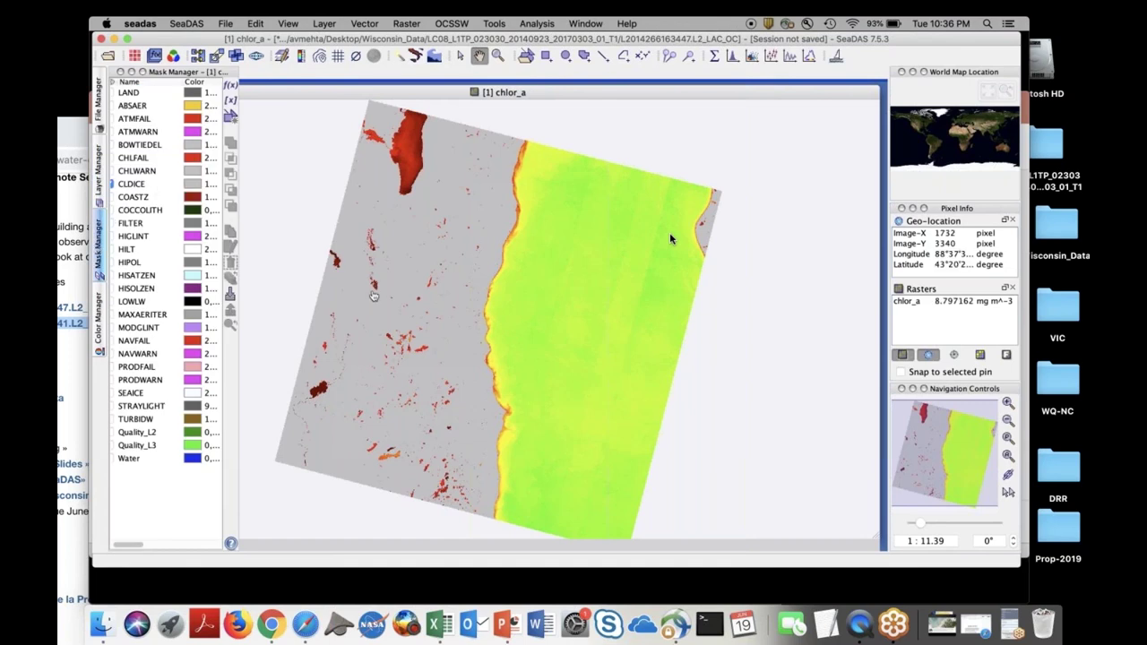
{"action": "left_click", "coordinate": [358, 339]}
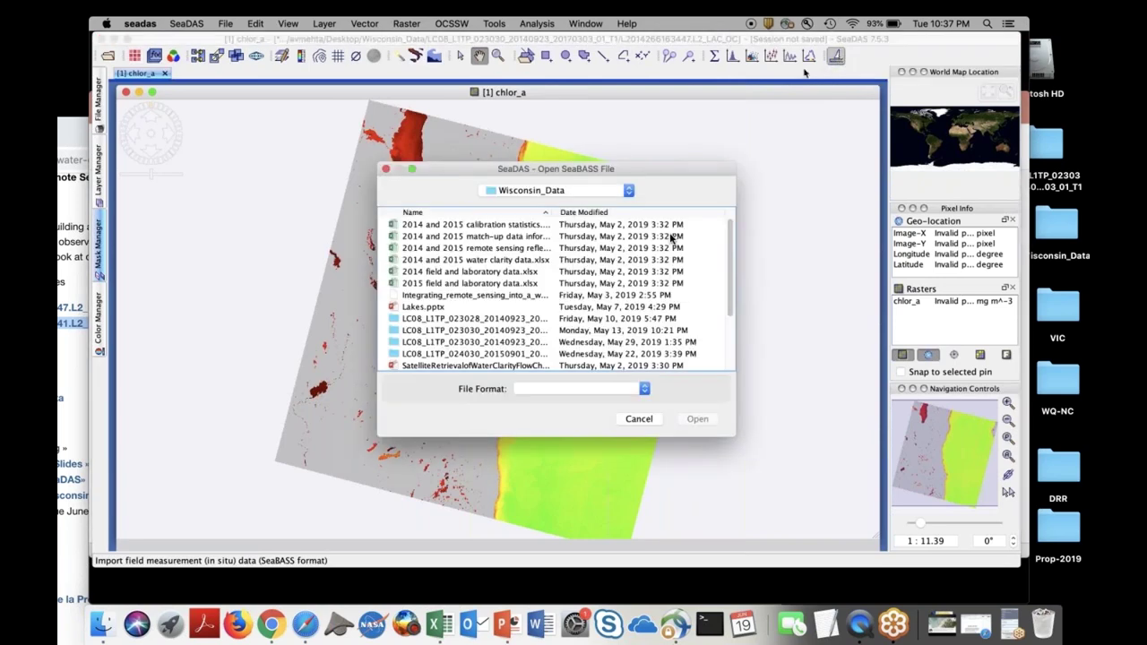
Import the in situ measurements from WQ_insitu2014.txt in the Wisconsin_Data folder as SeaBASS data onto the chlor_a image
{"action": "scroll", "coordinate": [517, 357], "scroll_direction": "down", "scroll_amount": 3}
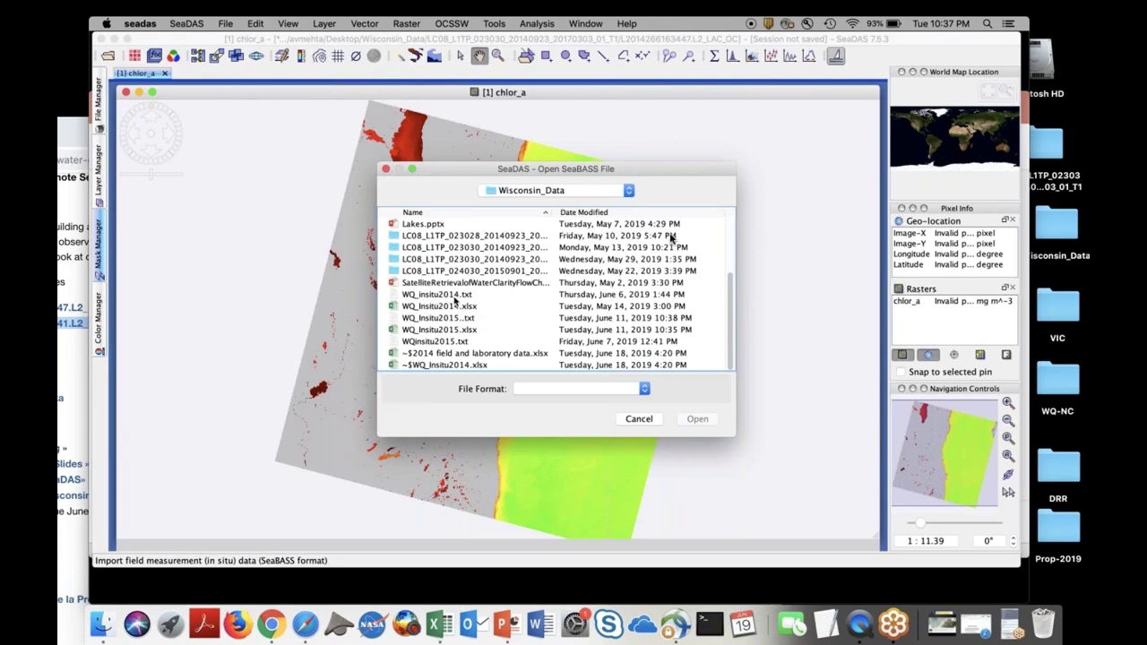
{"action": "left_click", "coordinate": [455, 298]}
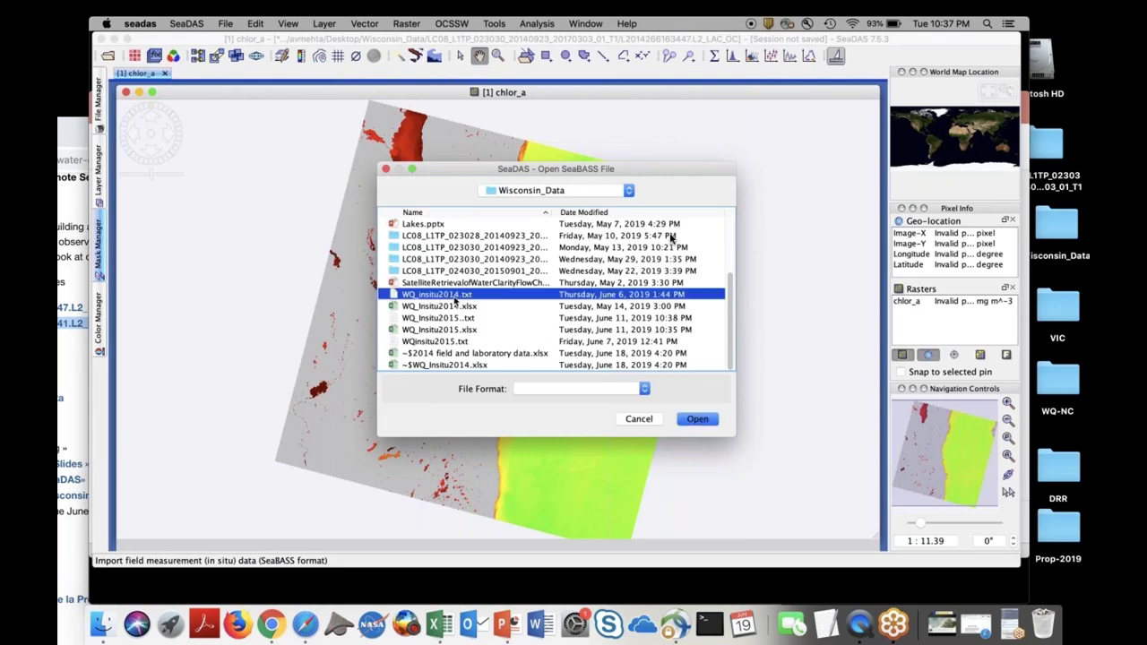
{"action": "left_click", "coordinate": [690, 421]}
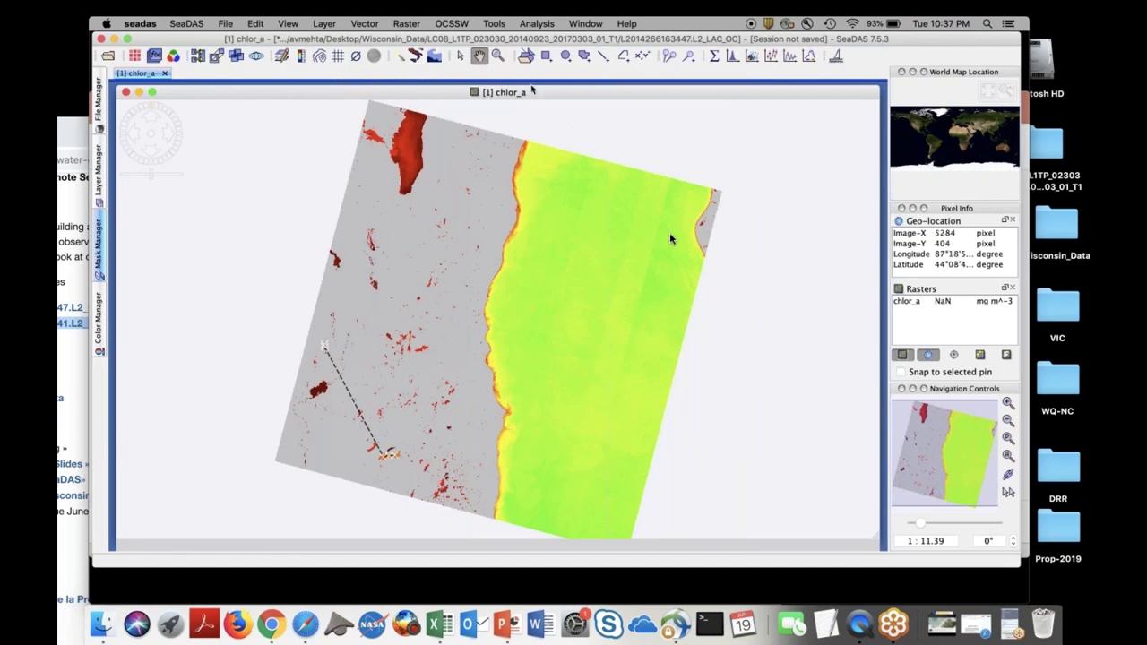
Zoom in on the imported in situ track and closely inspect the stations in its northern lake
{"action": "left_click", "coordinate": [499, 56]}
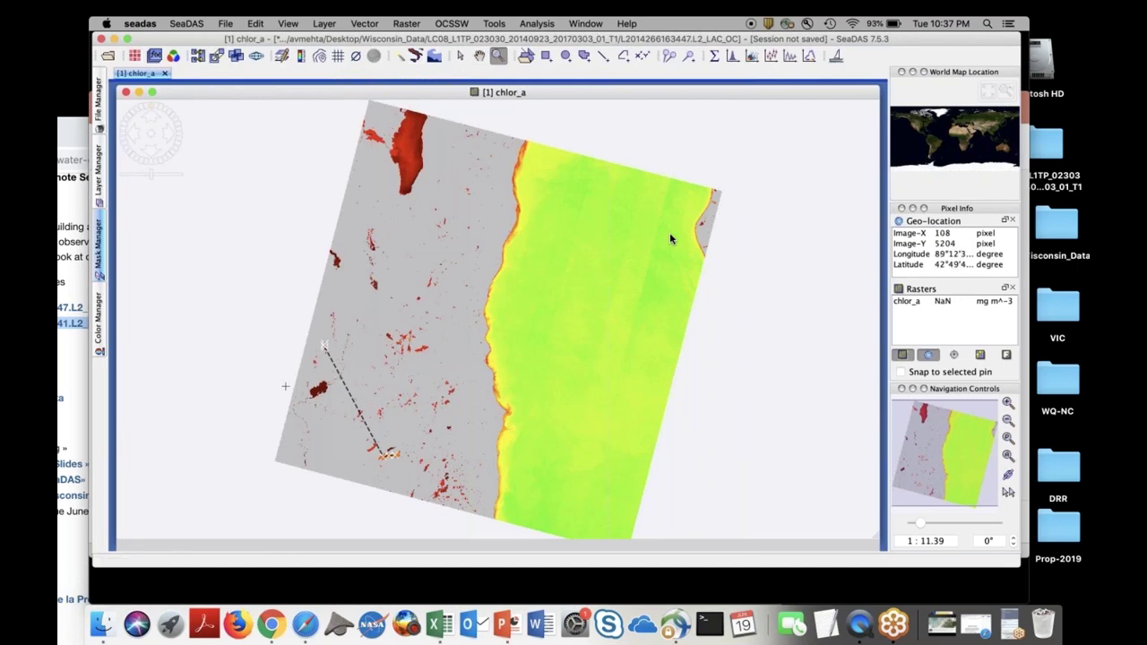
{"action": "left_click_drag", "start_coordinate": [304, 334], "coordinate": [452, 491]}
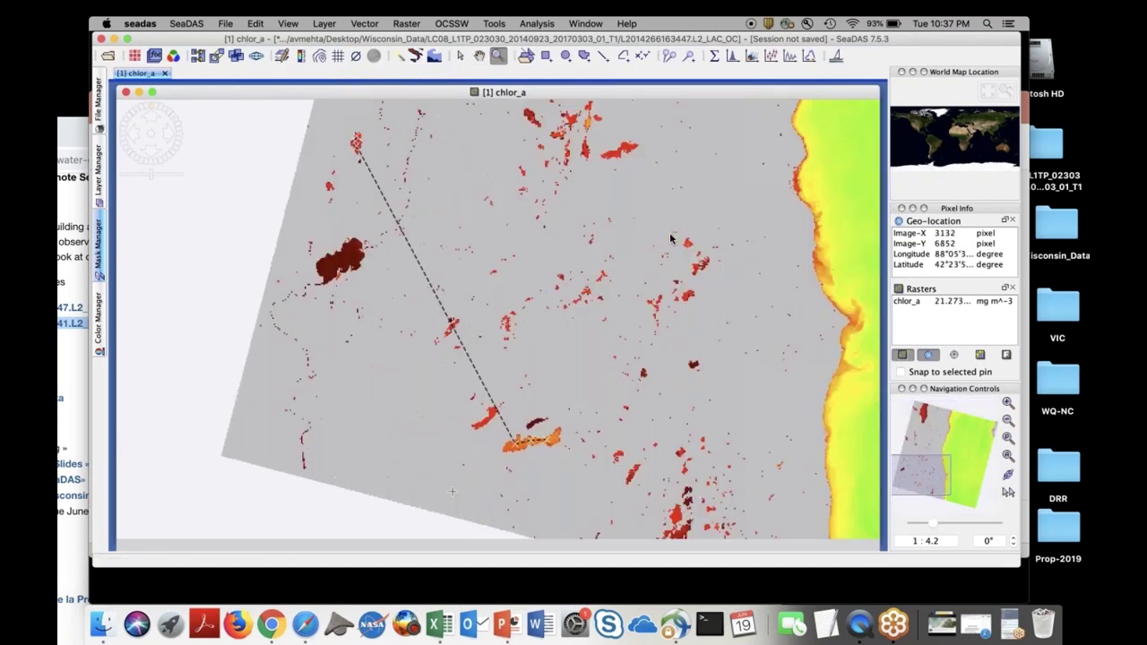
{"action": "left_click_drag", "start_coordinate": [342, 130], "coordinate": [382, 161]}
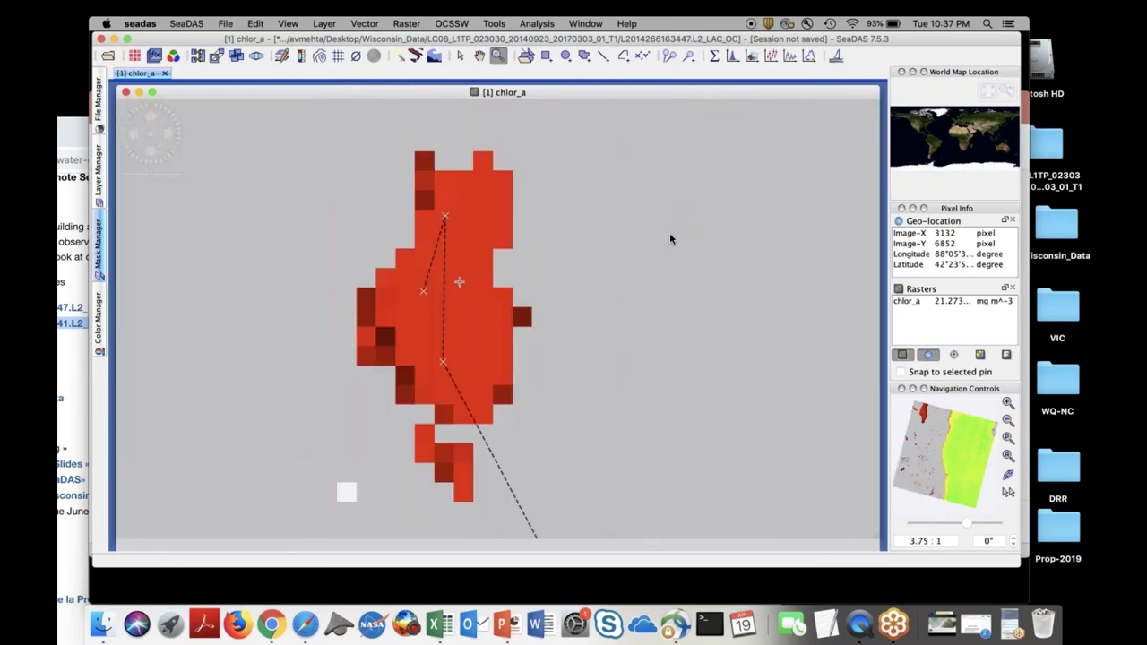
{"action": "scroll", "coordinate": [671, 239], "scroll_direction": "down", "scroll_amount": 1}
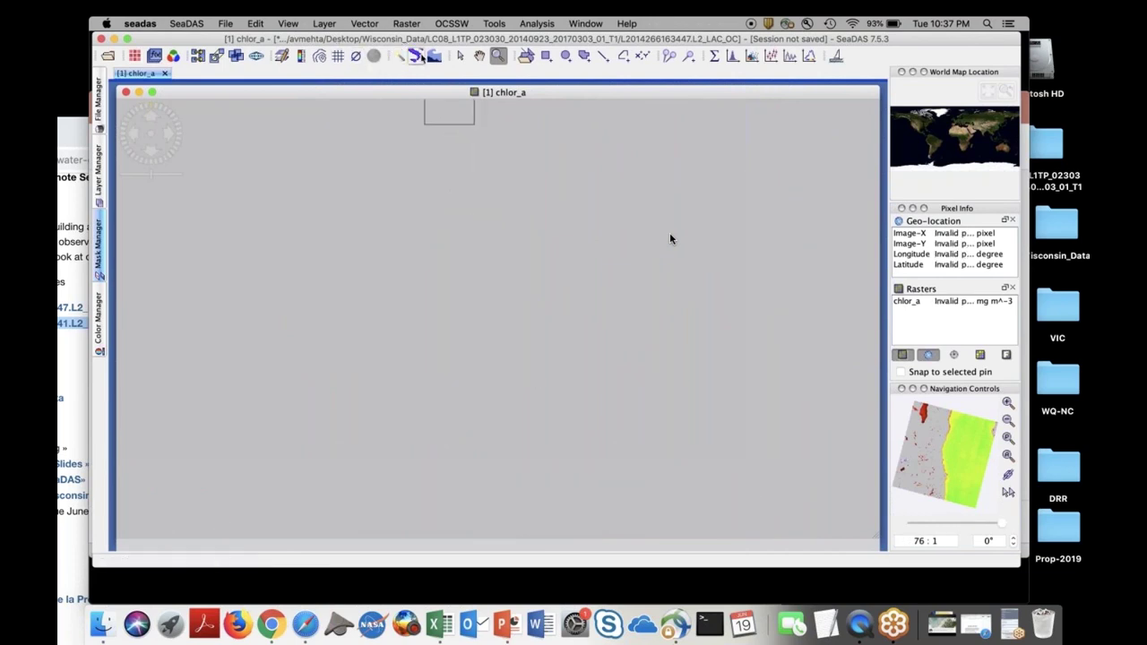
{"action": "left_click", "coordinate": [478, 56]}
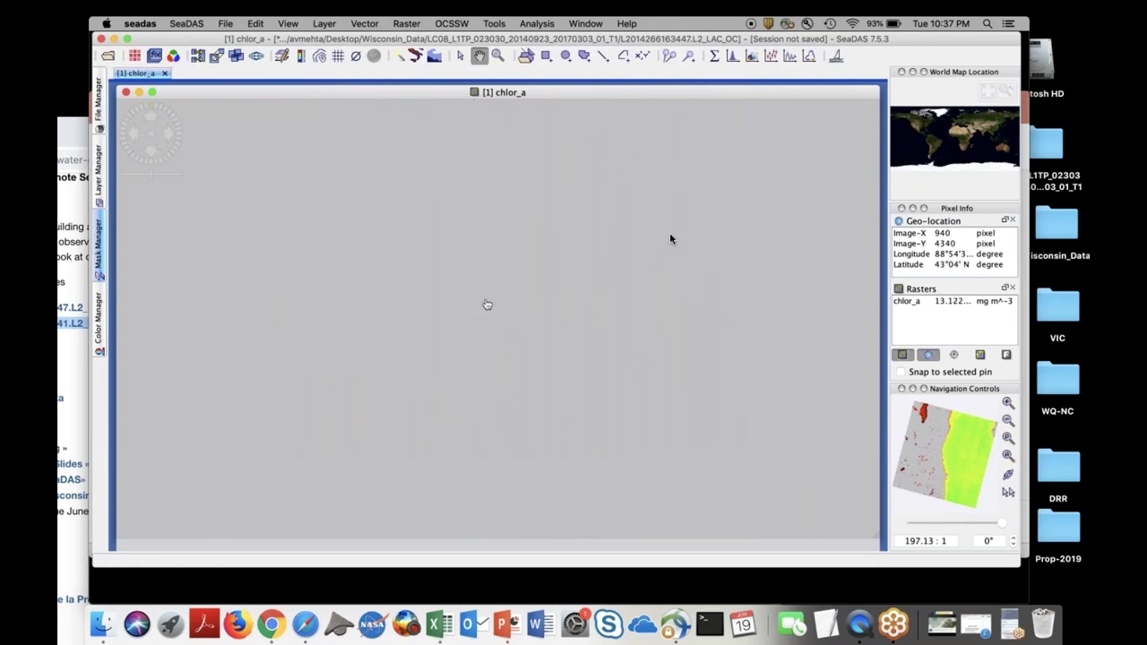
{"action": "scroll", "coordinate": [487, 304], "scroll_direction": "up", "scroll_amount": 10}
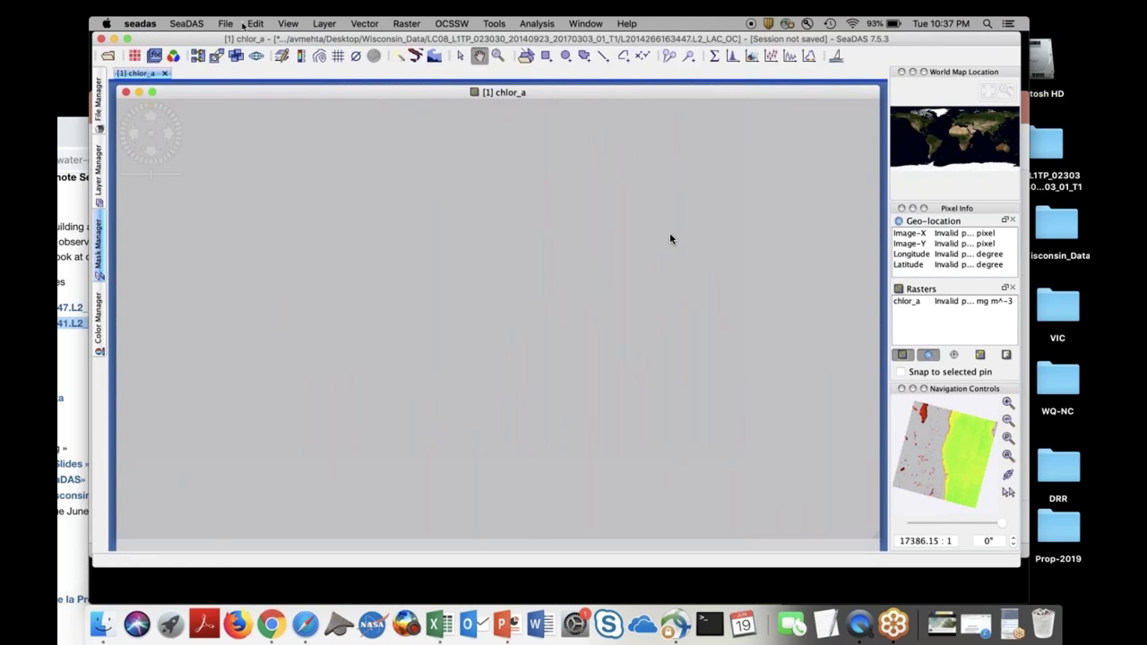
Show the File Manager beside the chlor_a image and frame the in situ stations in the northern lake
{"action": "left_click", "coordinate": [297, 23]}
{"action": "left_click", "coordinate": [327, 39]}
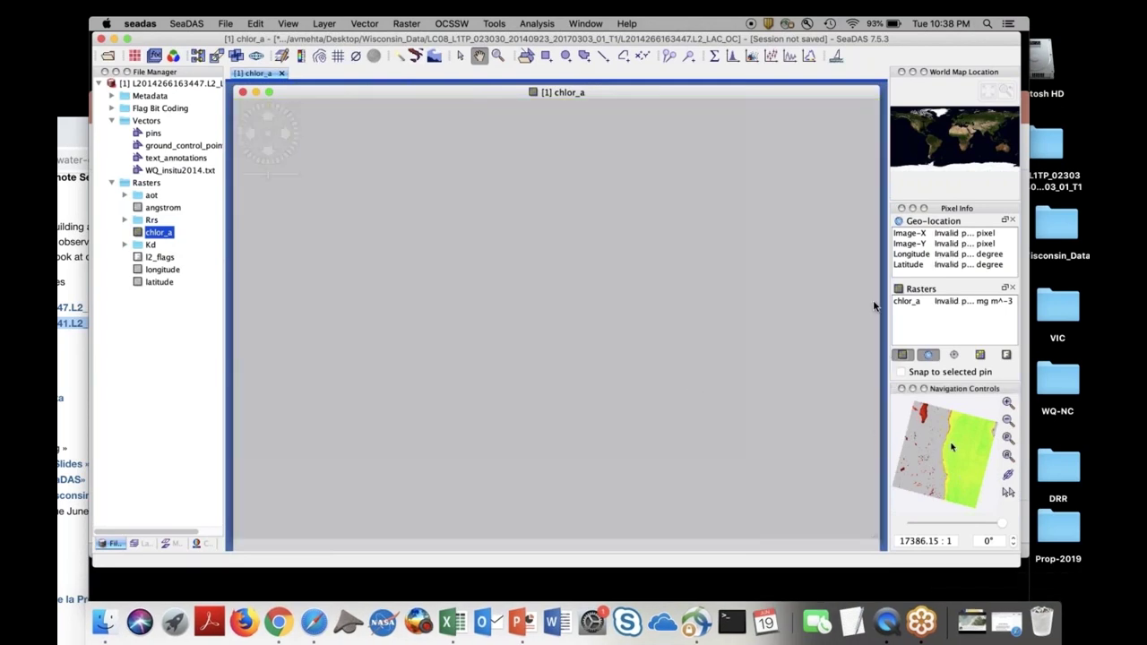
{"action": "scroll", "coordinate": [587, 428], "scroll_direction": "up", "scroll_amount": 3}
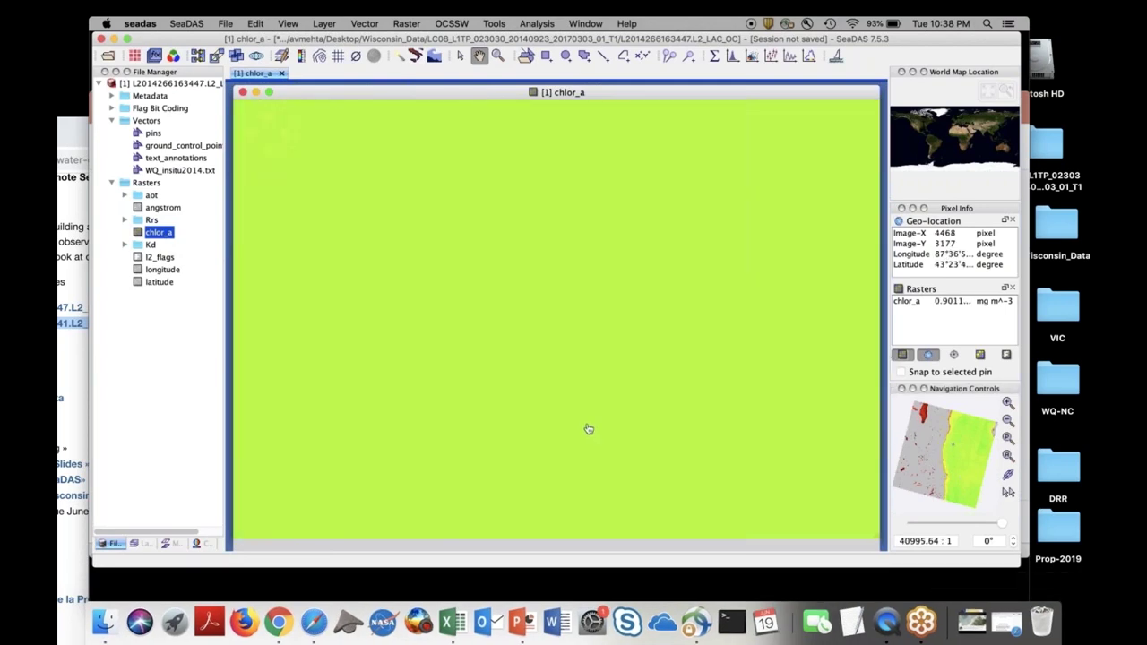
{"action": "scroll", "coordinate": [820, 142], "scroll_direction": "down", "scroll_amount": 5}
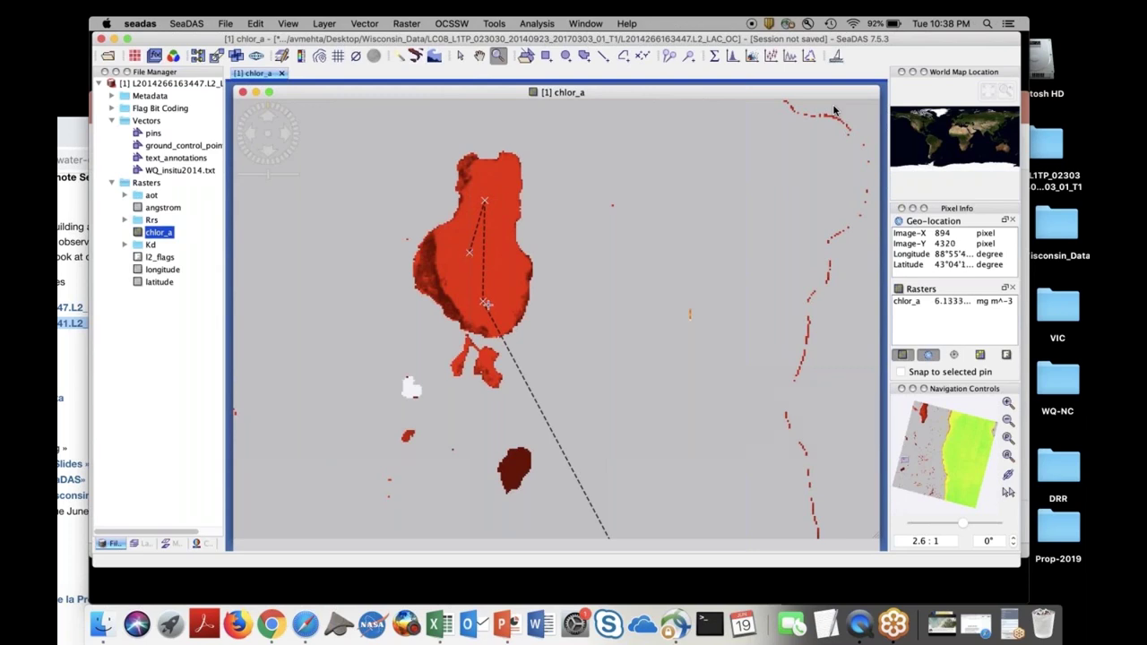
{"action": "key", "text": "XF86AudioRaiseVolume"}
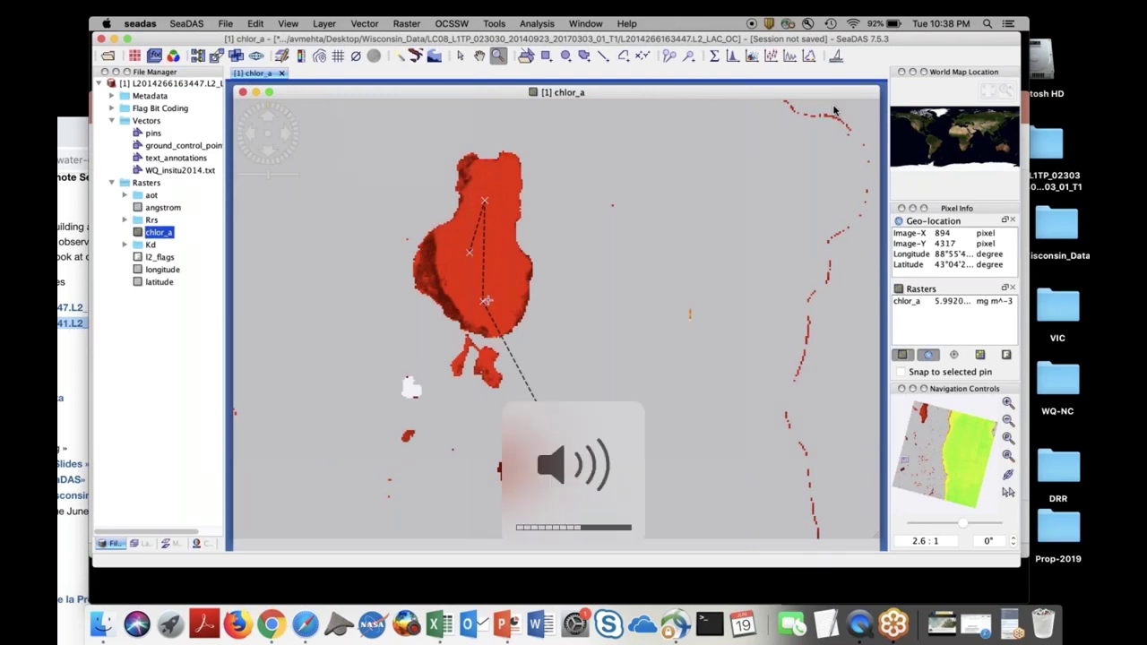
Create an enlarged correlative plot of chlor_a using WQ_insitu2014.txt as point data source and CHL as data field
{"action": "left_click", "coordinate": [771, 56]}
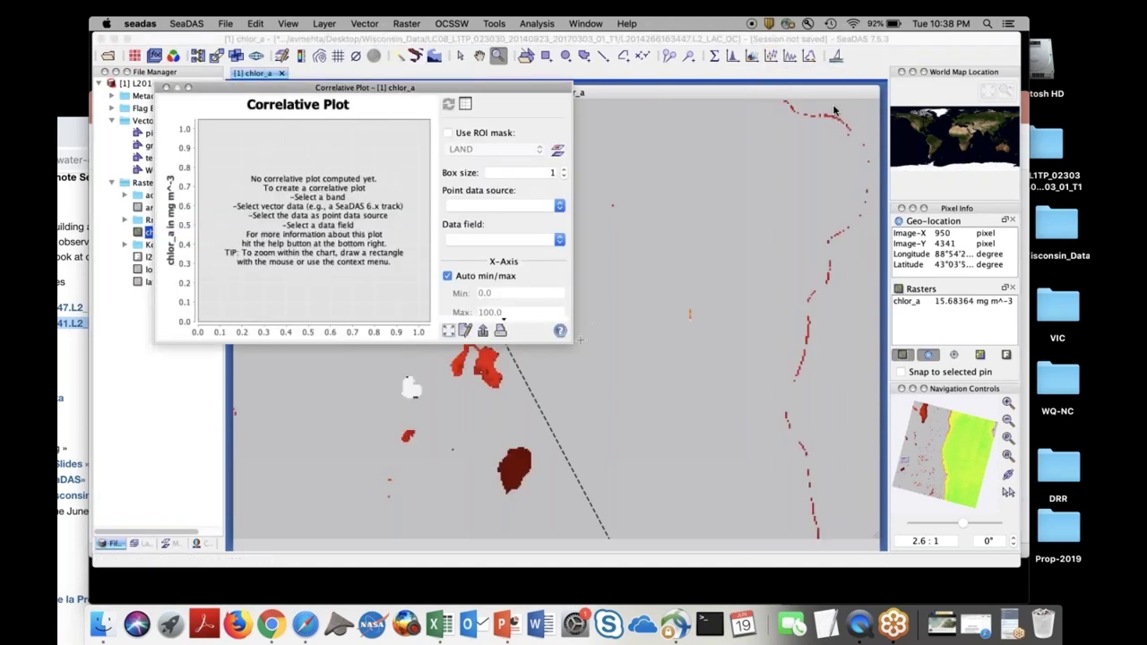
{"action": "left_click_drag", "start_coordinate": [570, 338], "coordinate": [889, 467]}
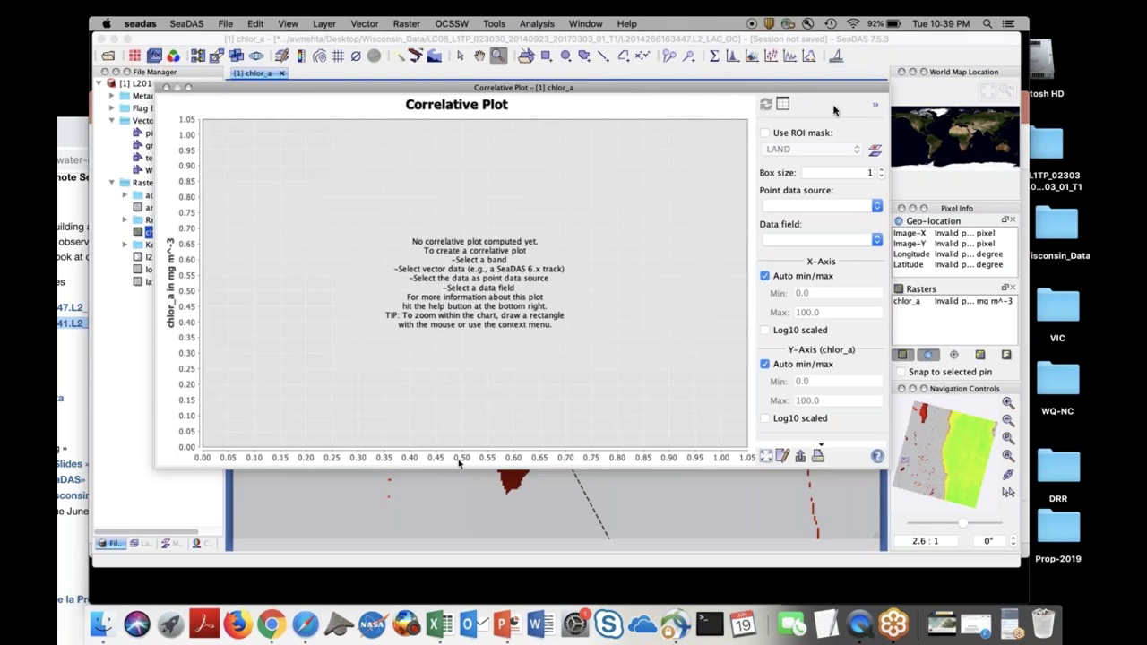
{"action": "left_click", "coordinate": [877, 207]}
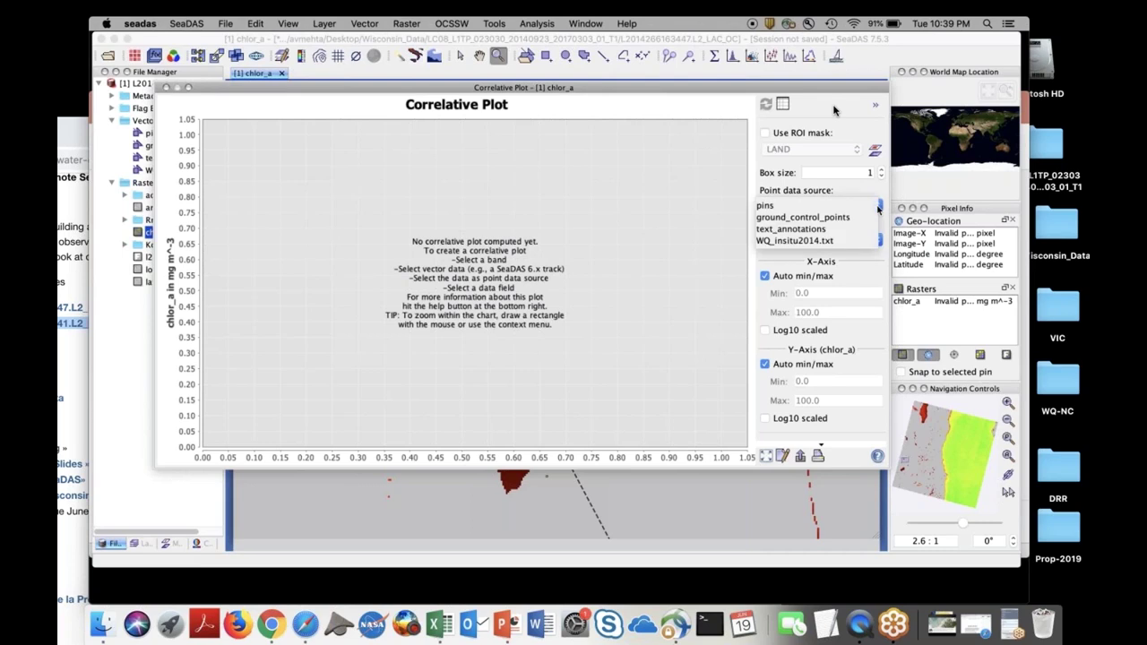
{"action": "left_click", "coordinate": [780, 242]}
{"action": "left_click", "coordinate": [876, 241]}
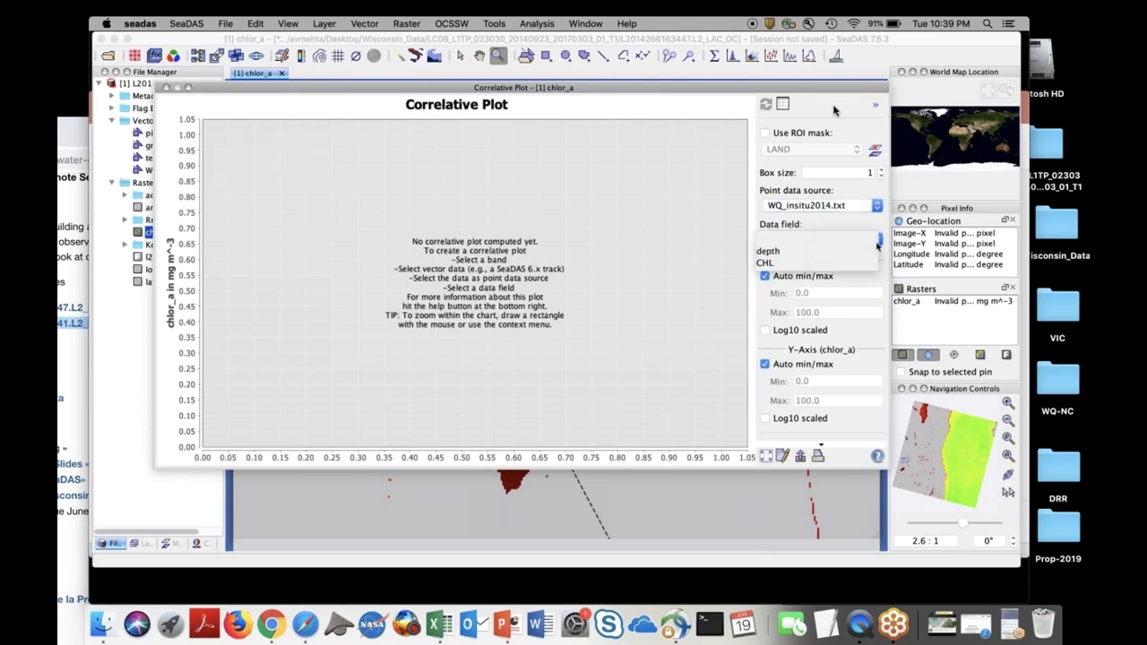
{"action": "left_click", "coordinate": [798, 262]}
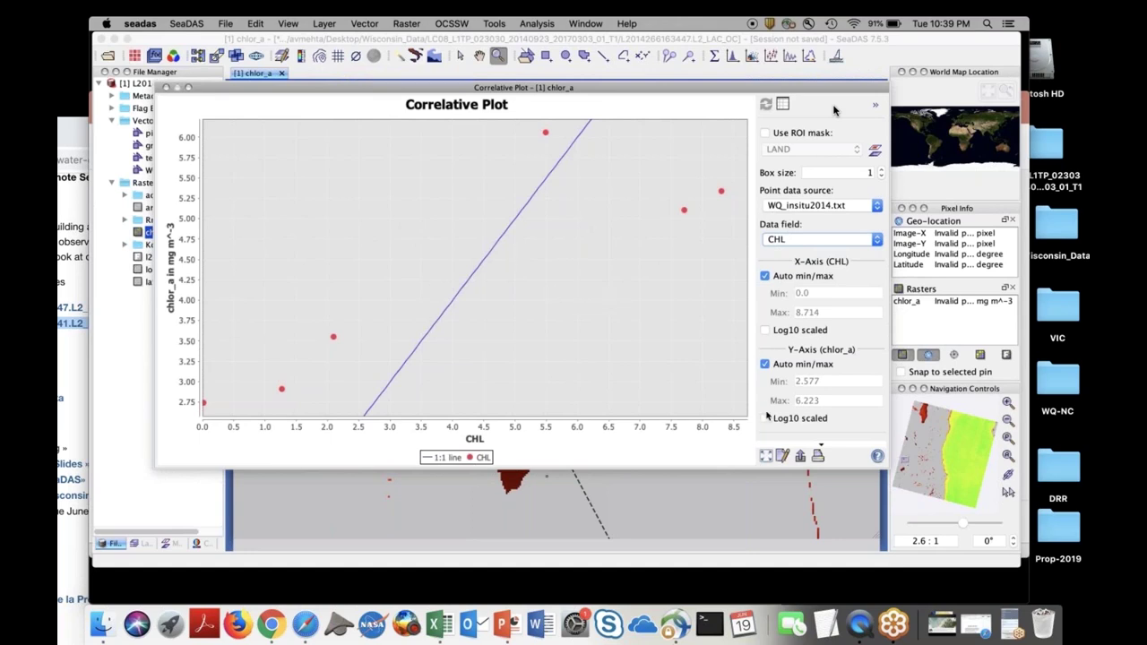
Show the regression line in the correlative plot of chlor_a against CHL
{"action": "scroll", "coordinate": [767, 437], "scroll_direction": "down", "scroll_amount": 3}
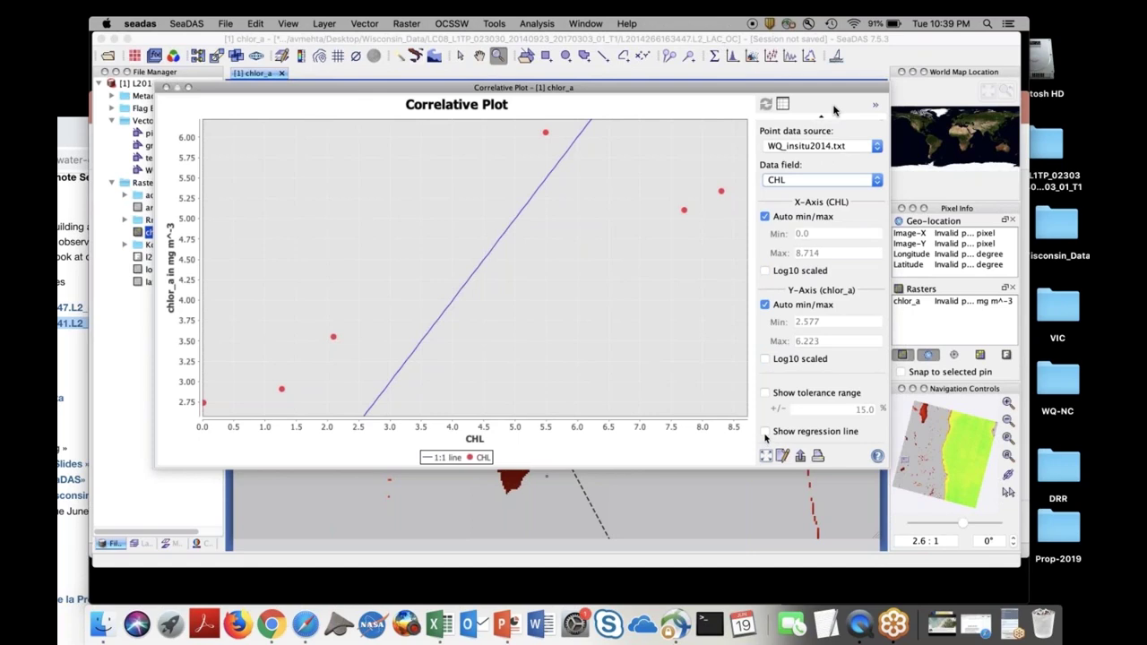
{"action": "left_click", "coordinate": [766, 432]}
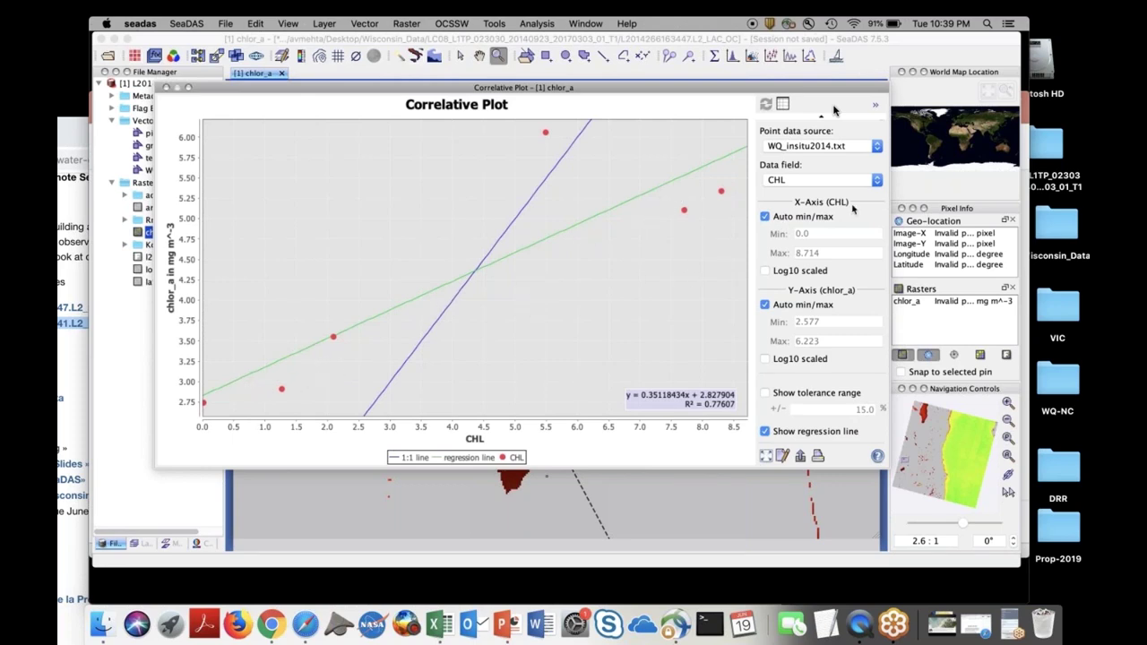
Set the correlative plot's box size to 3 and then to 5 to average chlor_a over more pixels
{"action": "scroll", "coordinate": [866, 163], "scroll_direction": "up", "scroll_amount": 2}
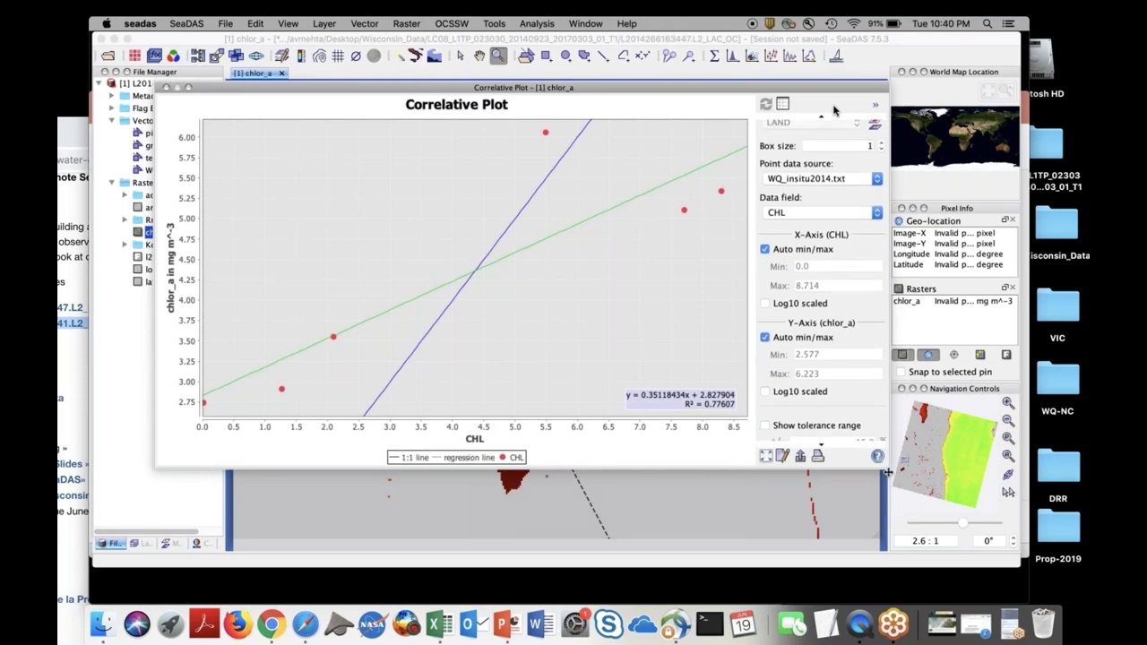
{"action": "scroll", "coordinate": [822, 321], "scroll_direction": "up", "scroll_amount": 1}
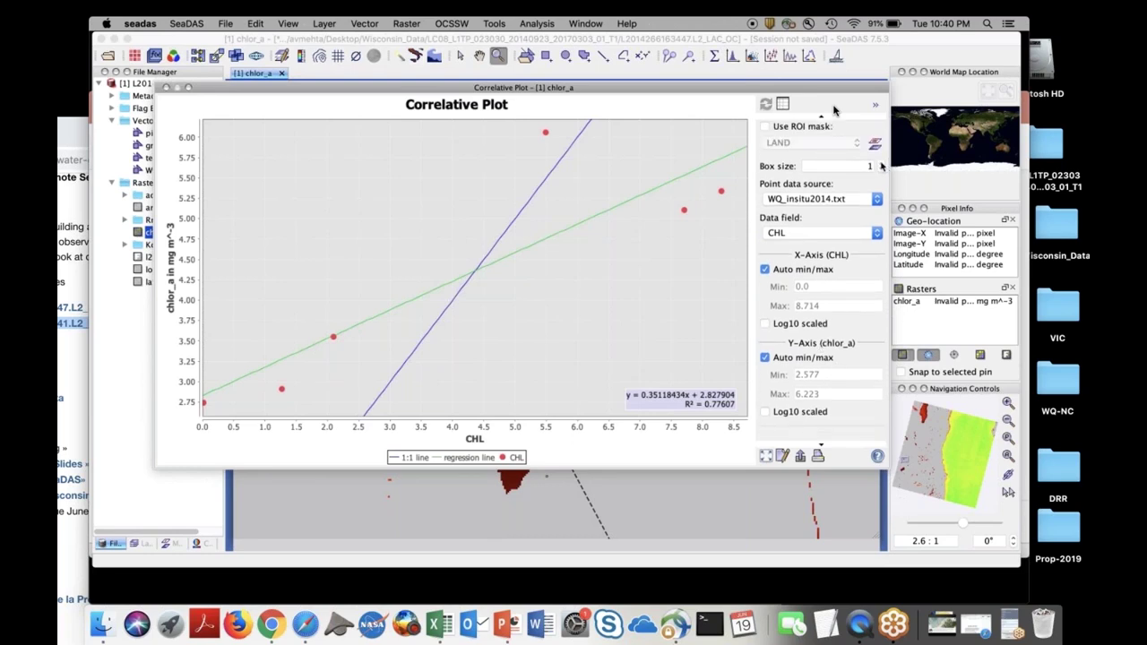
{"action": "left_click", "coordinate": [882, 164]}
{"action": "left_click", "coordinate": [882, 169]}
{"action": "key", "text": "Return"}
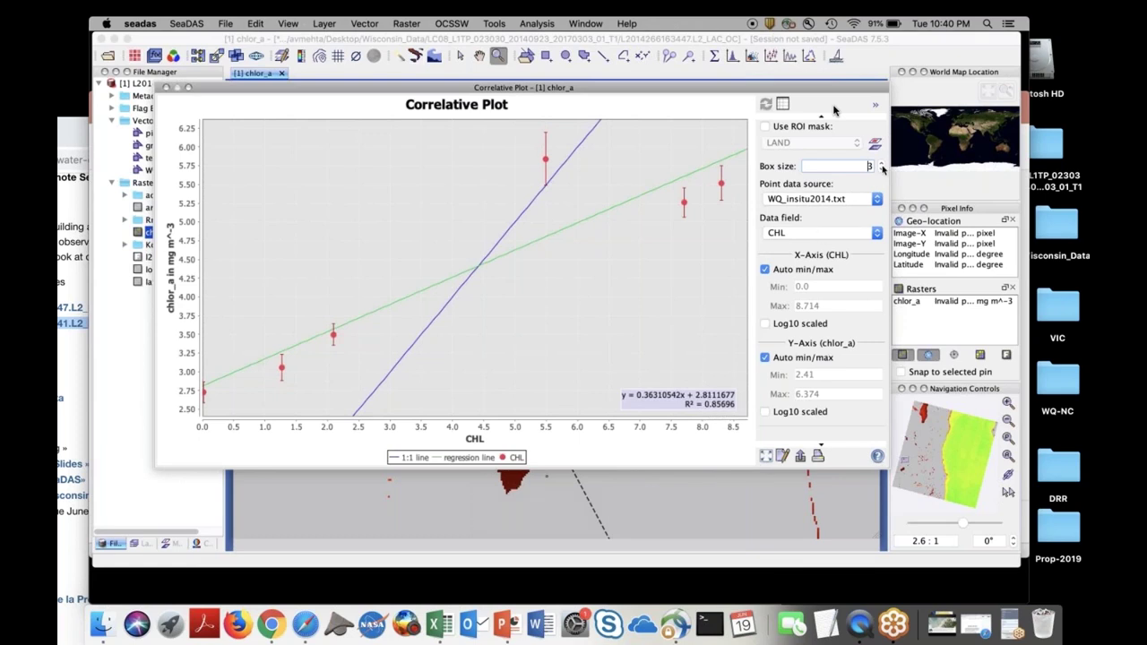
{"action": "left_click", "coordinate": [881, 162]}
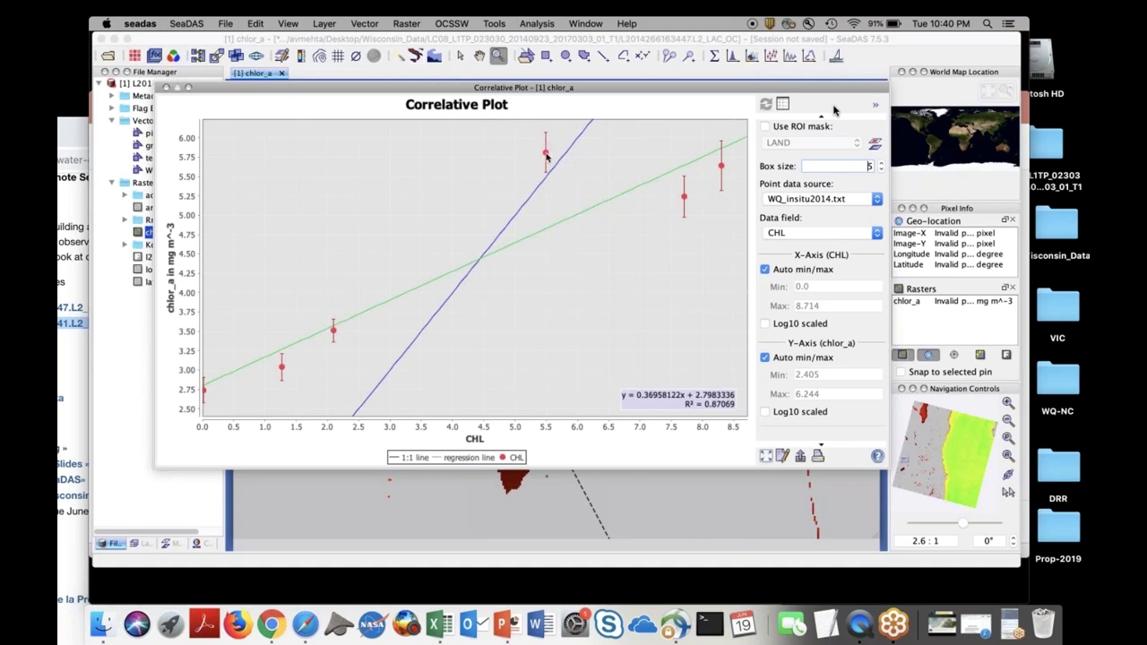
{"action": "mouse_move", "coordinate": [547, 156]}
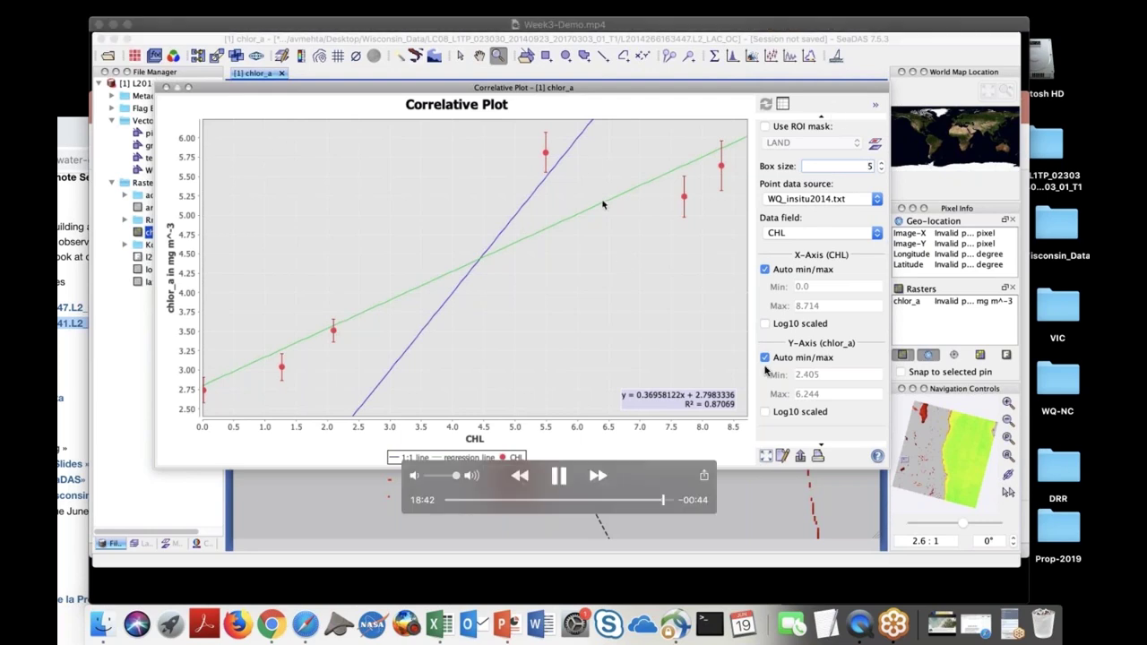
{"action": "left_click", "coordinate": [557, 477]}
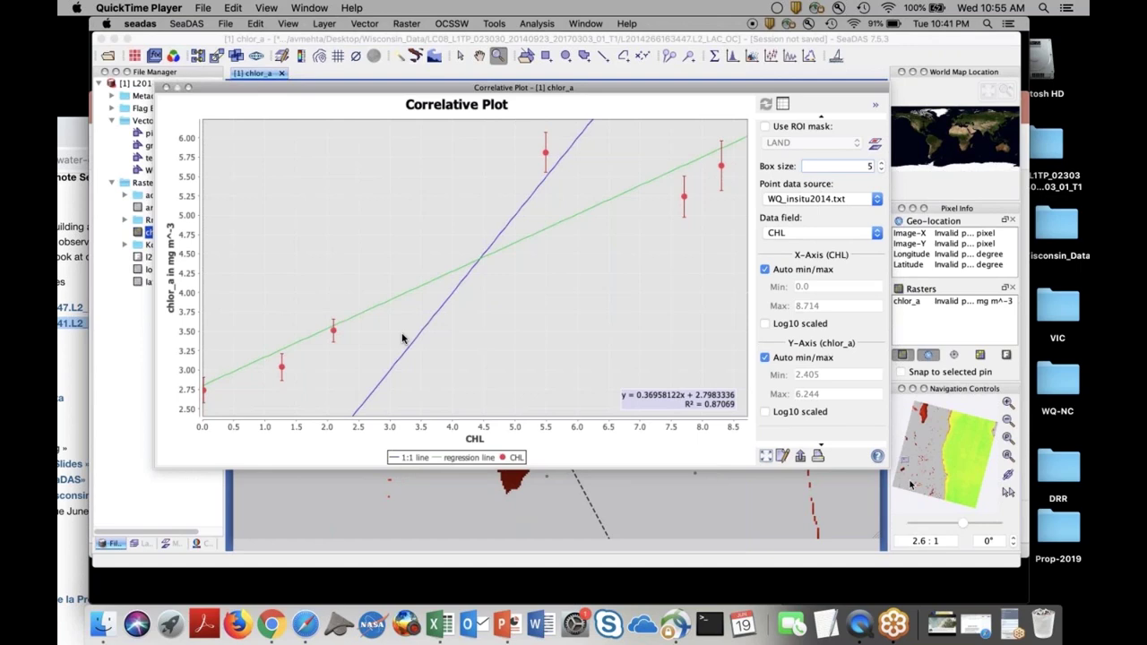
{"action": "mouse_move", "coordinate": [591, 330]}
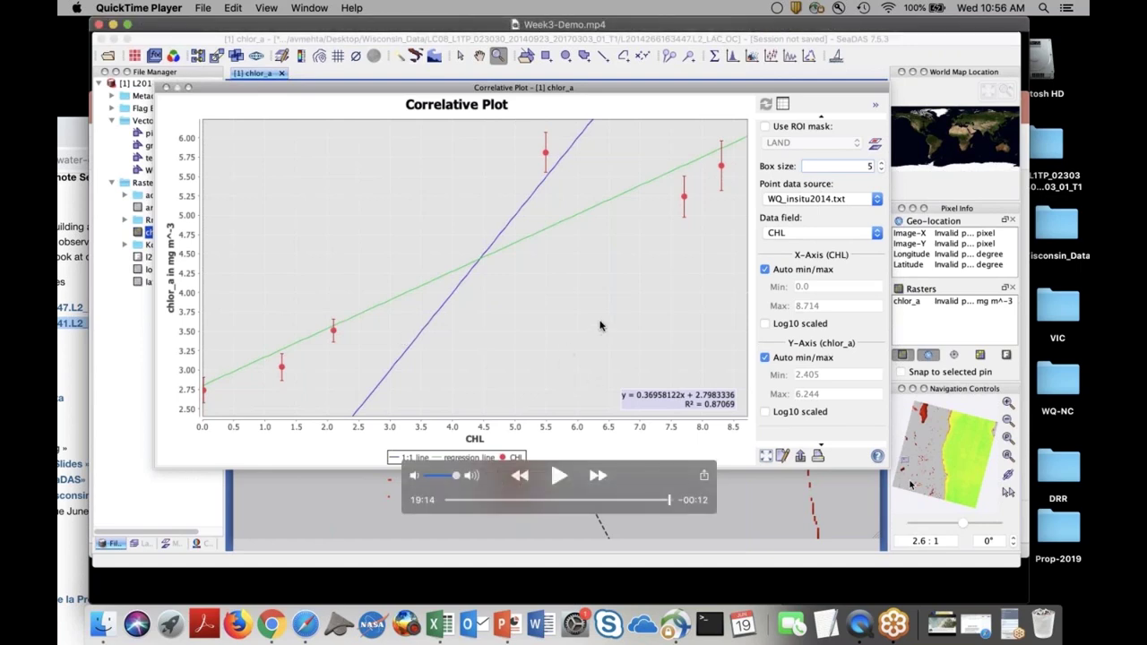
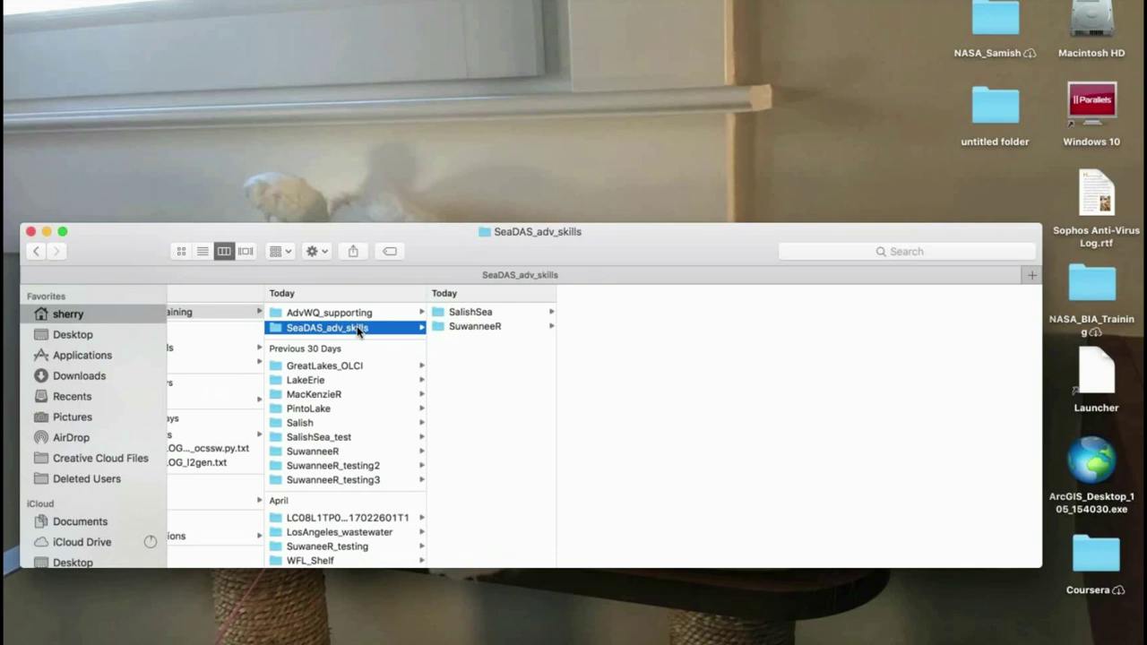
List the MODIS files of the Previous 30 Days SuwanneeR folder in Finder with their full names readable
{"action": "left_click", "coordinate": [345, 452]}
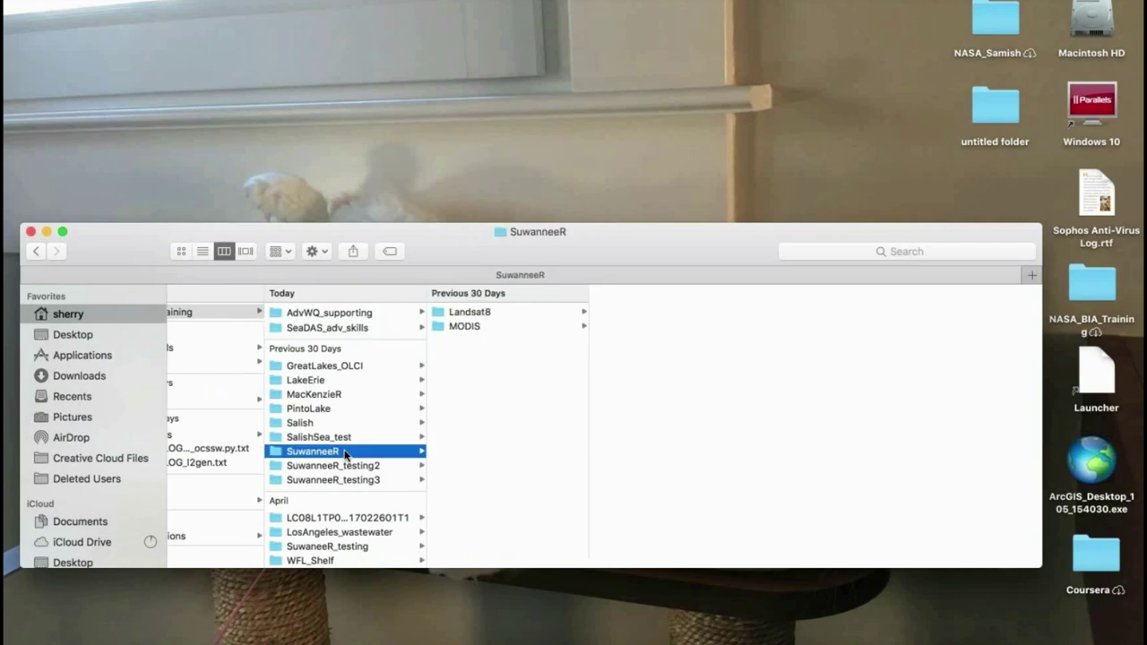
{"action": "left_click", "coordinate": [480, 327]}
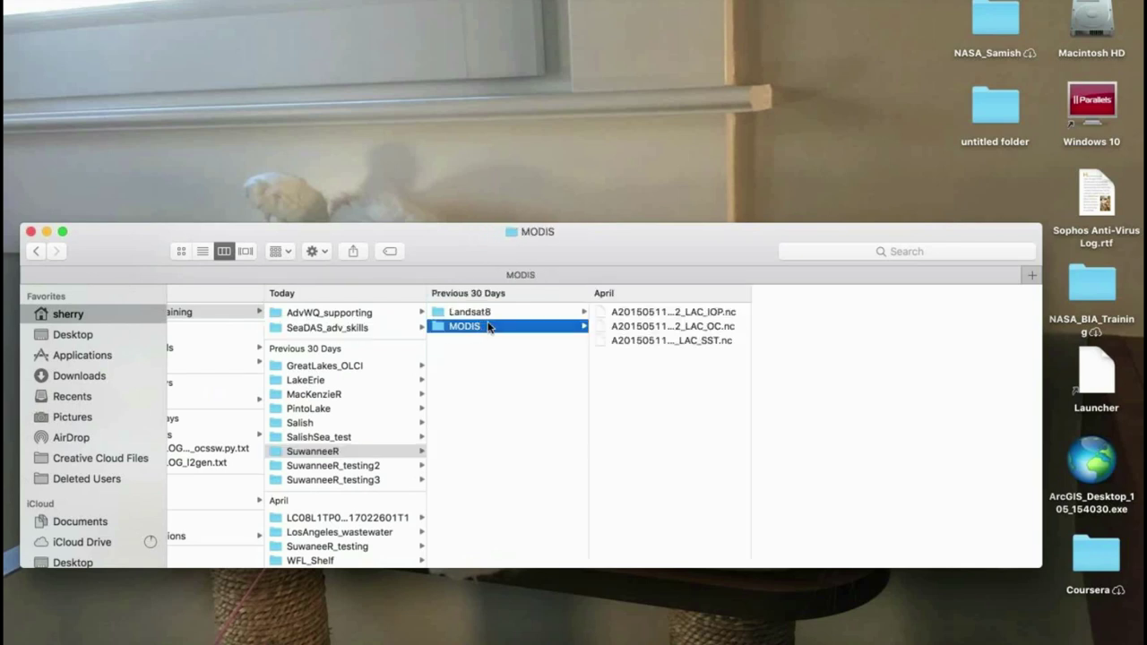
{"action": "left_click_drag", "start_coordinate": [751, 309], "coordinate": [858, 296]}
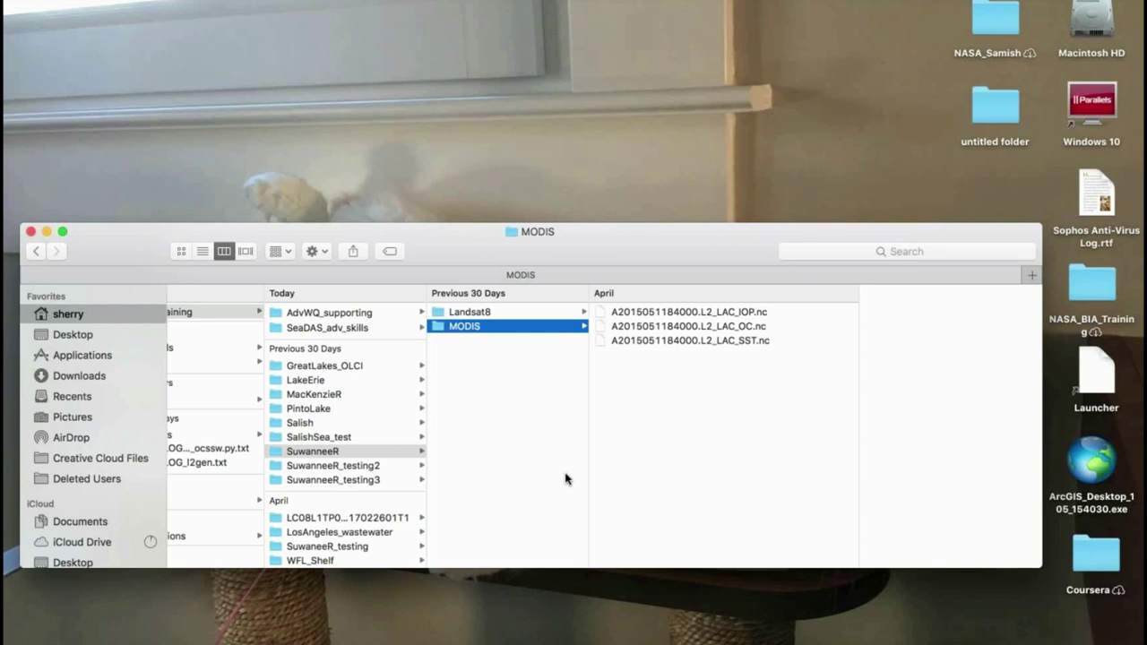
List the contents of the SuwanneeR folder inside SeaDAS_adv_skills with the full file names readable
{"action": "left_click", "coordinate": [303, 333]}
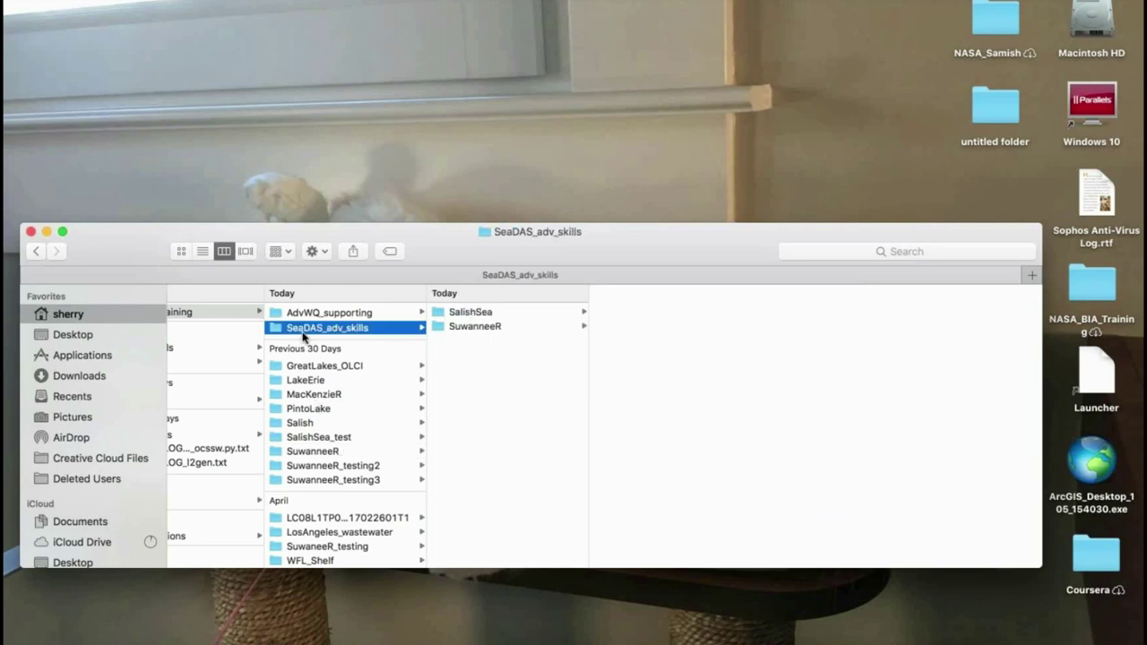
{"action": "left_click", "coordinate": [470, 327]}
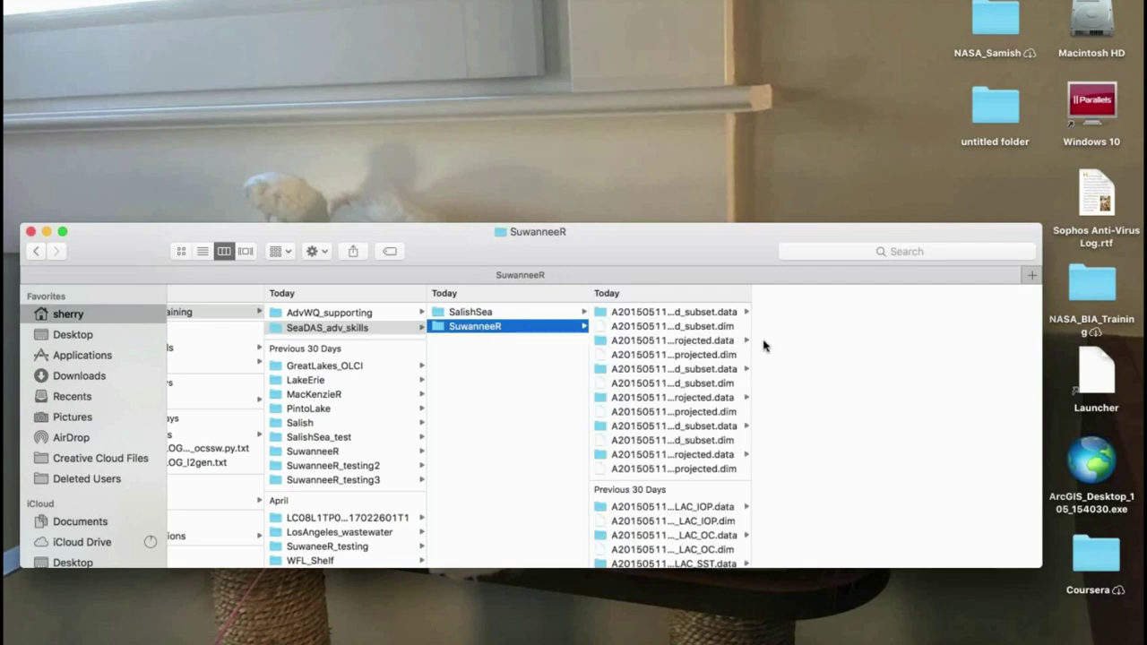
{"action": "left_click_drag", "start_coordinate": [750, 341], "coordinate": [951, 360]}
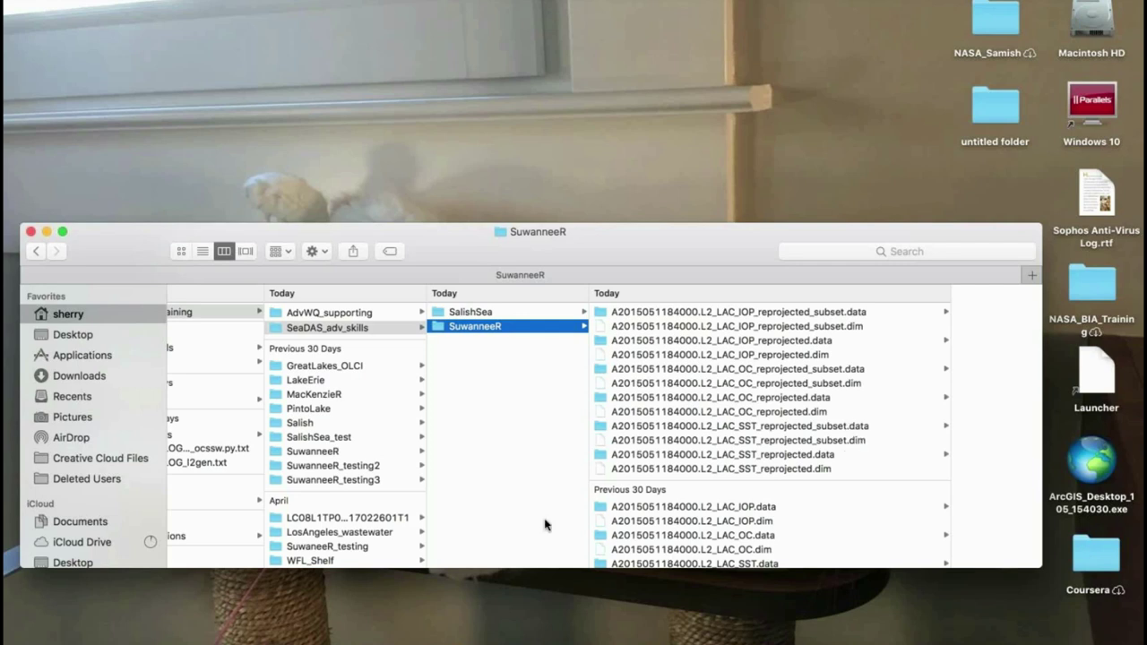
Launch SeaDAS and decline the online check for a new software version
{"action": "mouse_move", "coordinate": [464, 618]}
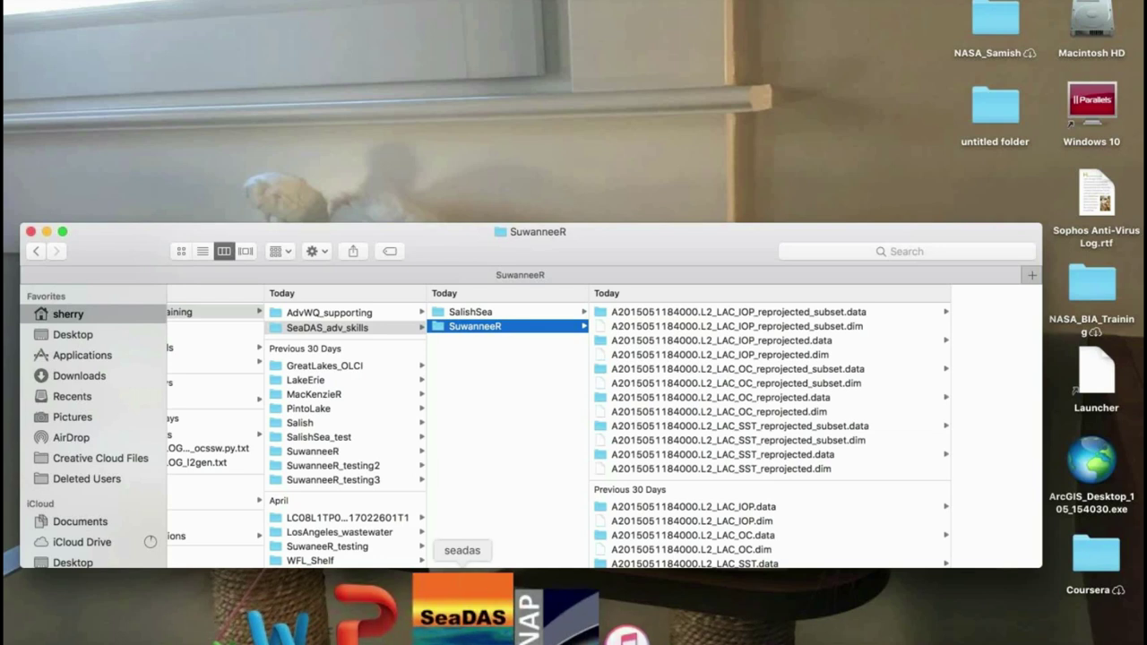
{"action": "left_click", "coordinate": [463, 609]}
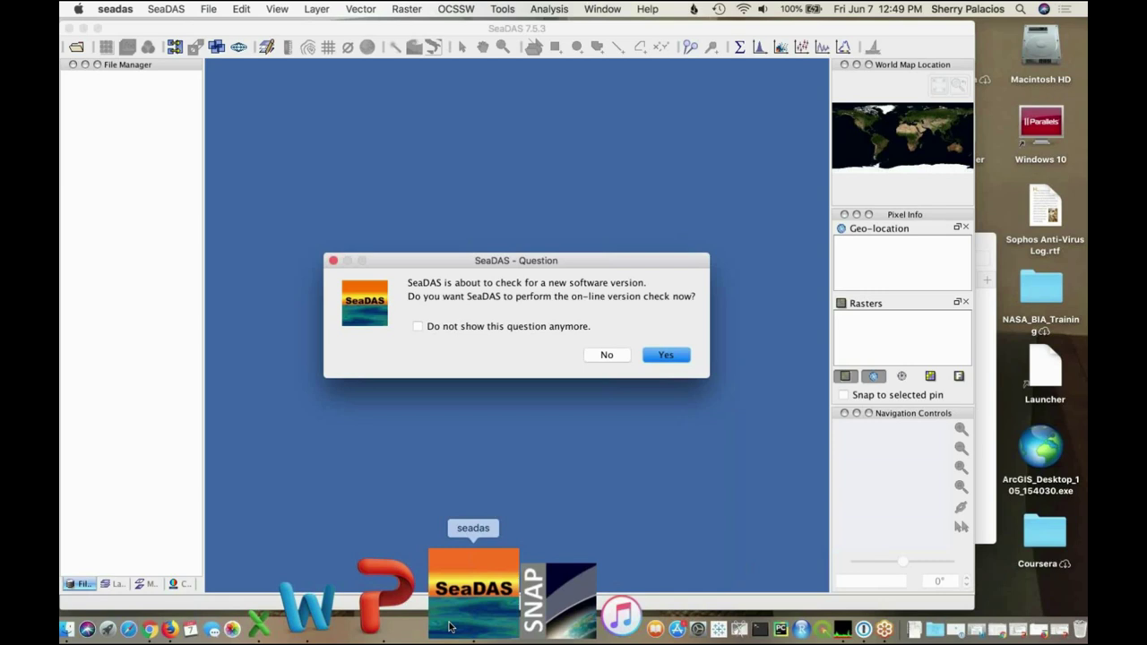
{"action": "left_click", "coordinate": [607, 356]}
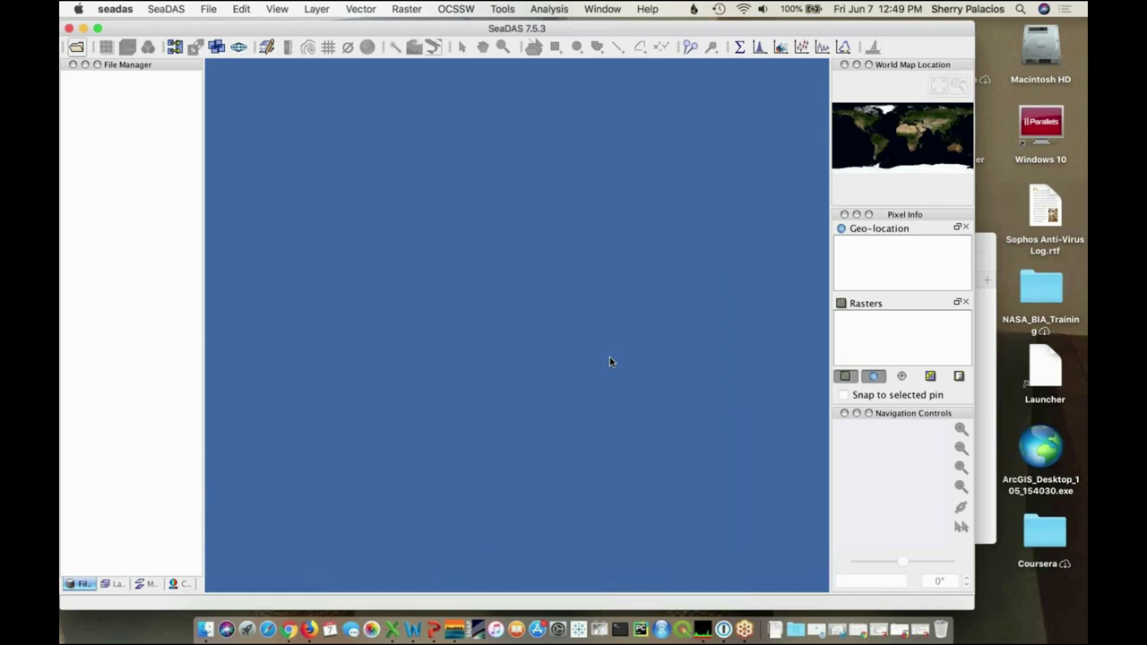
Bring the Finder window in front of SeaDAS and review the reprojected and subset files in the SuwanneeR folder
{"action": "key", "text": "ctrl+Up"}
{"action": "left_click", "coordinate": [738, 549]}
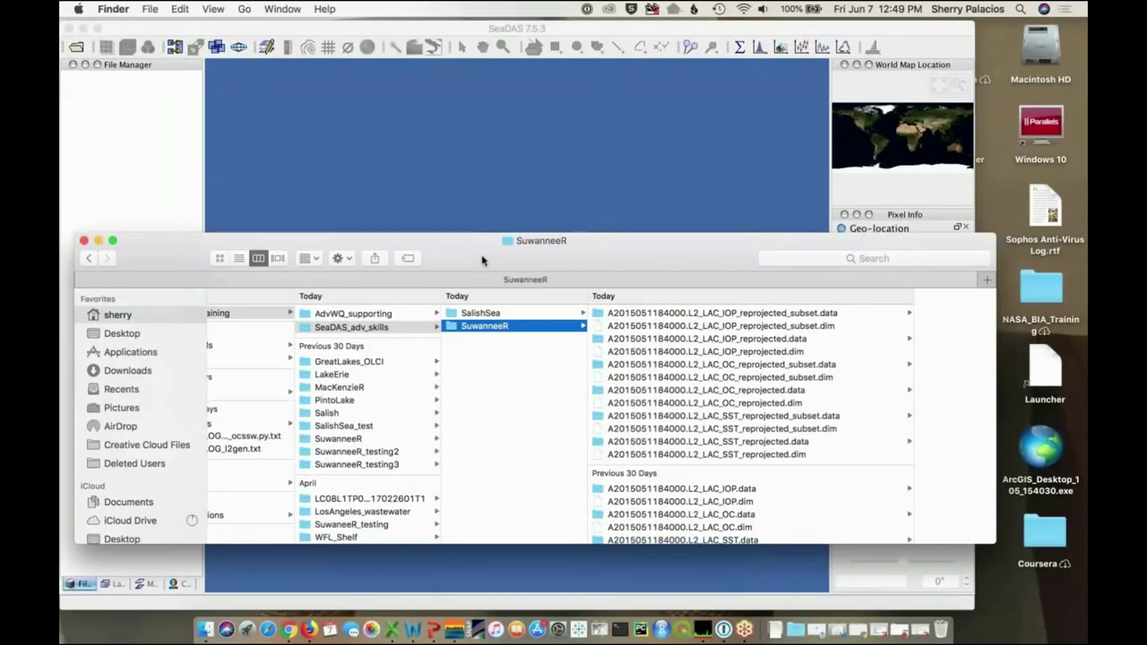
{"action": "scroll", "coordinate": [359, 332], "scroll_direction": "left", "scroll_amount": 2}
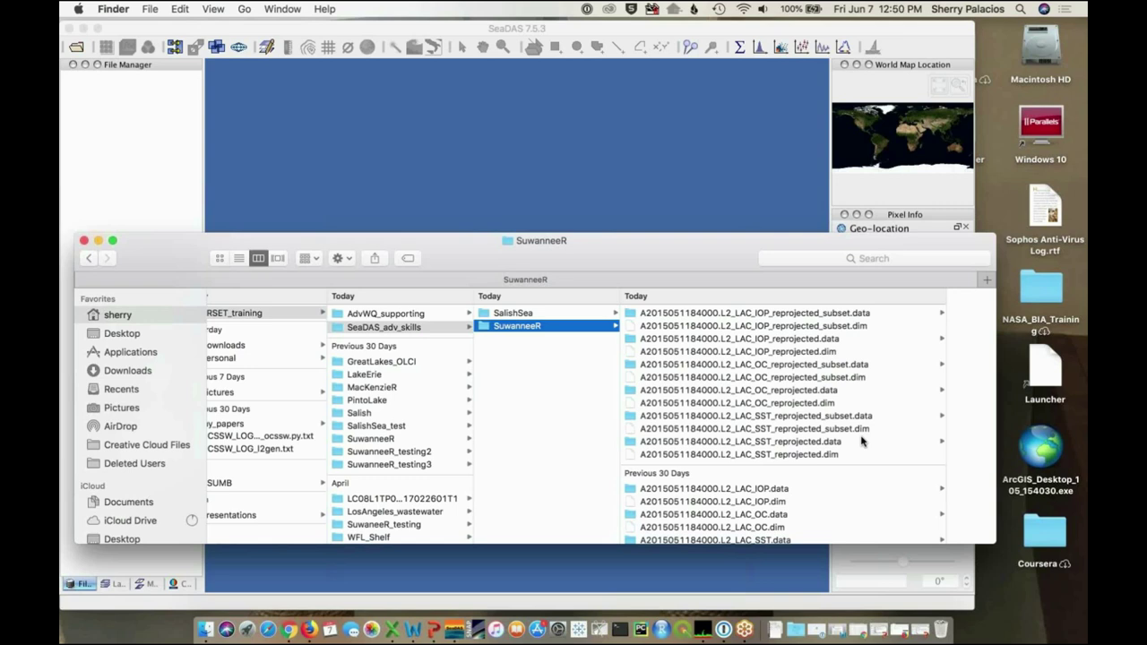
Return to SeaDAS, start opening data products from SeaDAS_adv_skills/SuwanneeR and widen the file name column
{"action": "left_click", "coordinate": [616, 145]}
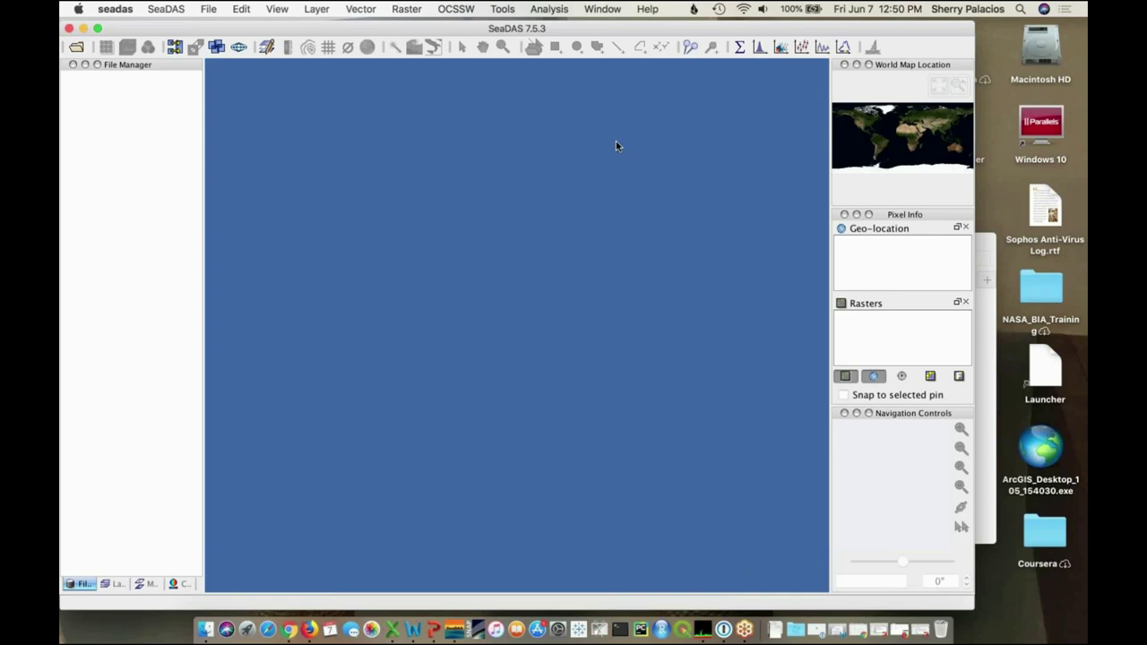
{"action": "left_click", "coordinate": [76, 47]}
{"action": "left_click", "coordinate": [551, 235]}
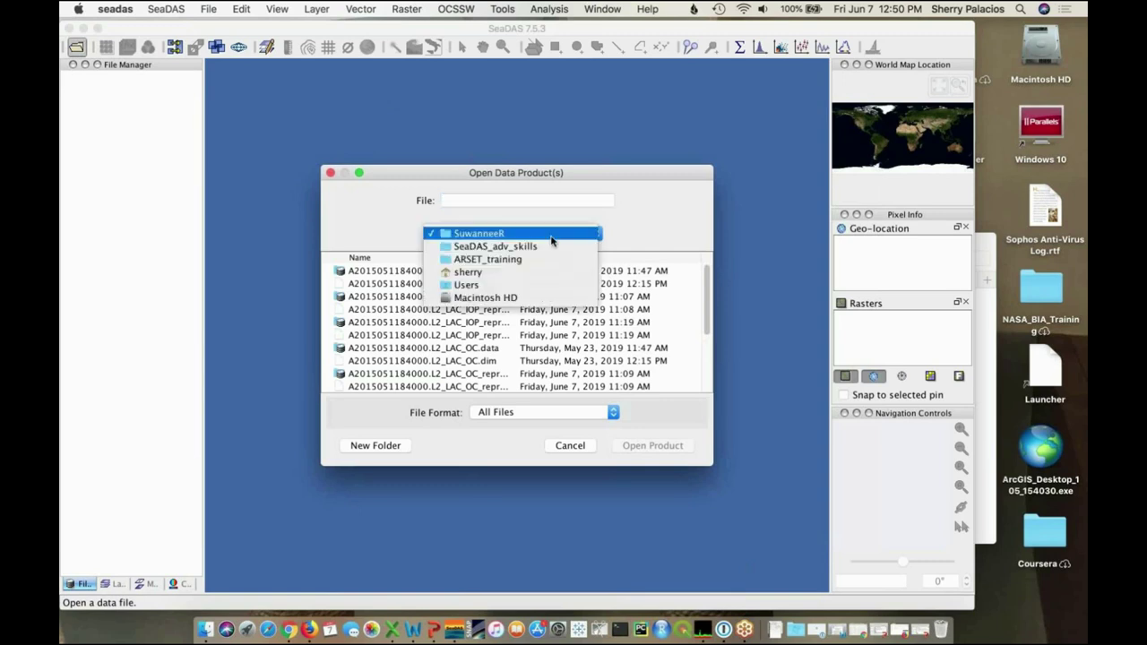
{"action": "left_click", "coordinate": [544, 248]}
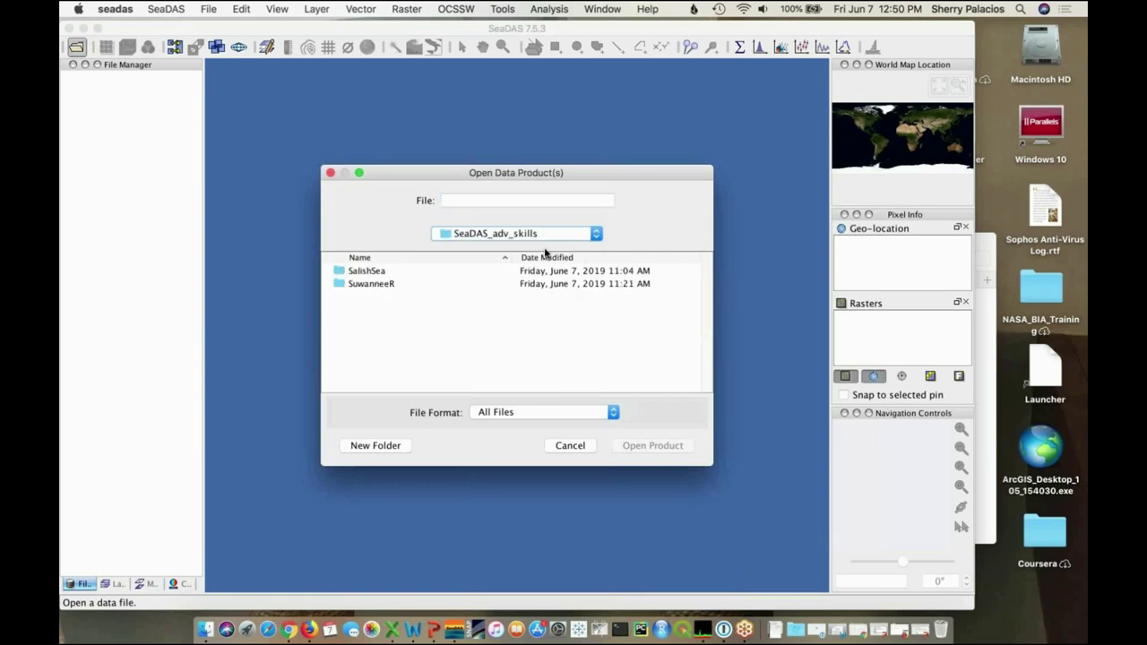
{"action": "double_click", "coordinate": [379, 284]}
{"action": "left_click_drag", "start_coordinate": [516, 259], "coordinate": [686, 257]}
{"action": "left_click", "coordinate": [564, 337]}
{"action": "scroll", "coordinate": [564, 340], "scroll_direction": "down", "scroll_amount": 3}
{"action": "scroll", "coordinate": [564, 347], "scroll_direction": "up", "scroll_amount": 1}
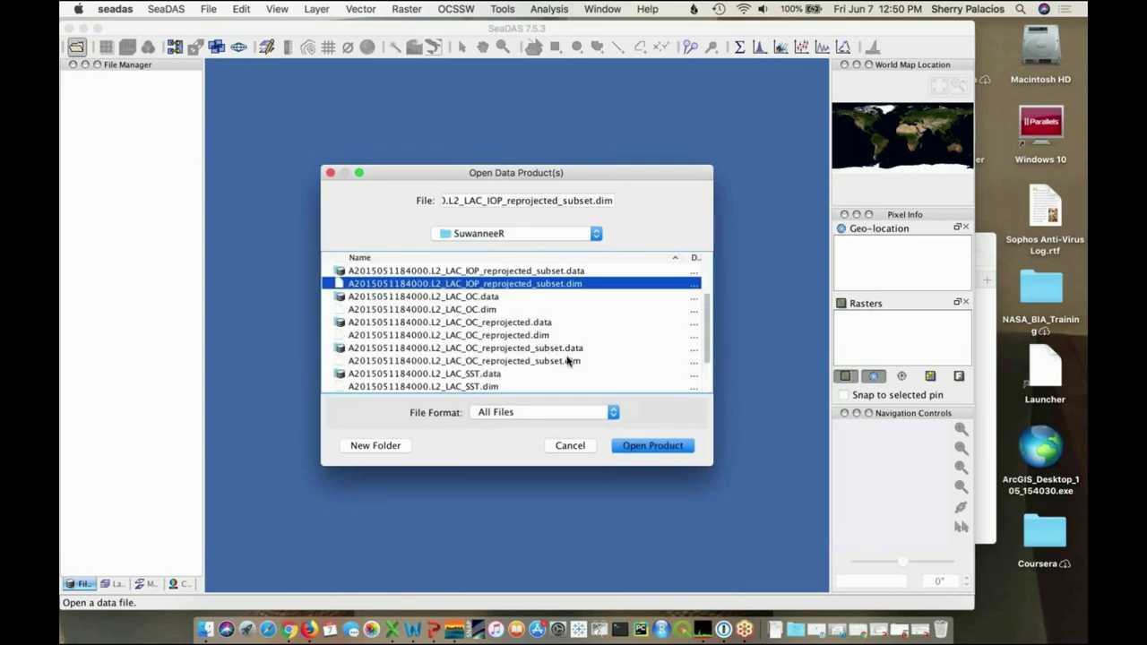
{"action": "left_click", "coordinate": [567, 360], "text": "super"}
{"action": "scroll", "coordinate": [568, 359], "scroll_direction": "down", "scroll_amount": 2}
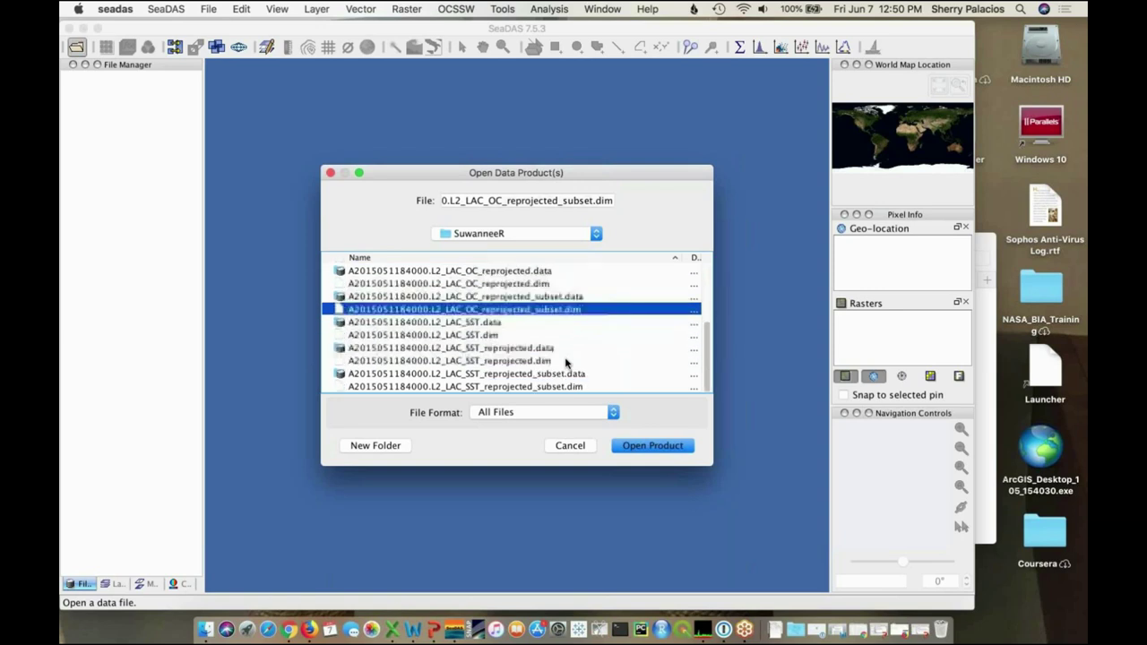
{"action": "scroll", "coordinate": [574, 345], "scroll_direction": "up", "scroll_amount": 1}
{"action": "scroll", "coordinate": [579, 339], "scroll_direction": "down", "scroll_amount": 1}
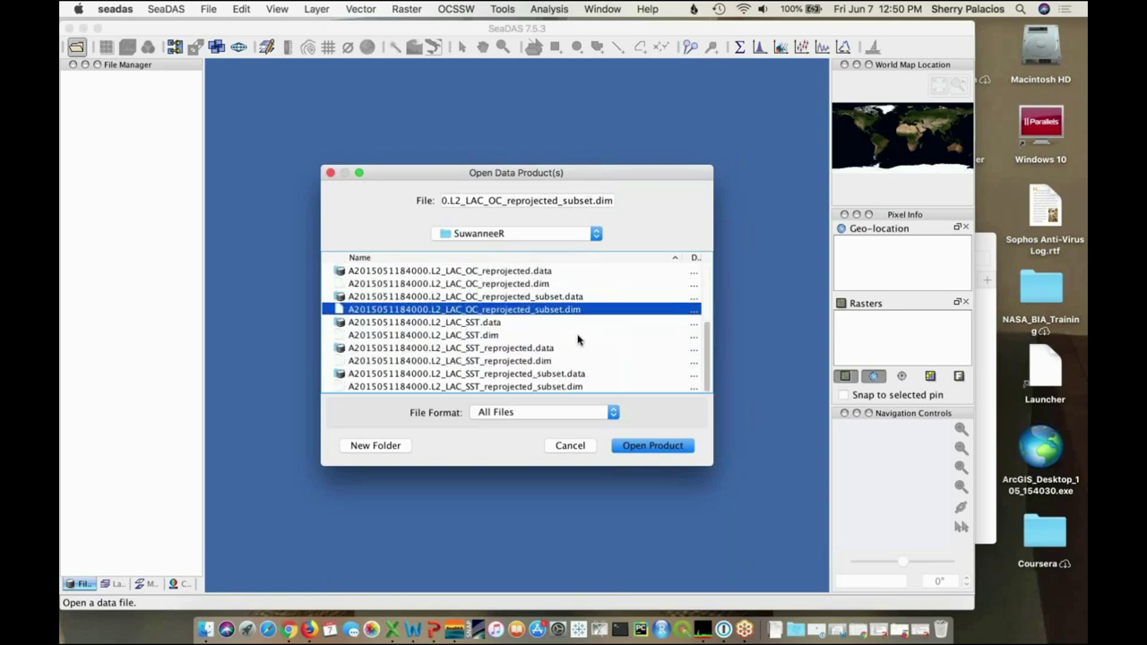
{"action": "left_click", "coordinate": [561, 386], "text": "super"}
{"action": "scroll", "coordinate": [563, 388], "scroll_direction": "up", "scroll_amount": 3}
{"action": "scroll", "coordinate": [564, 388], "scroll_direction": "down", "scroll_amount": 2}
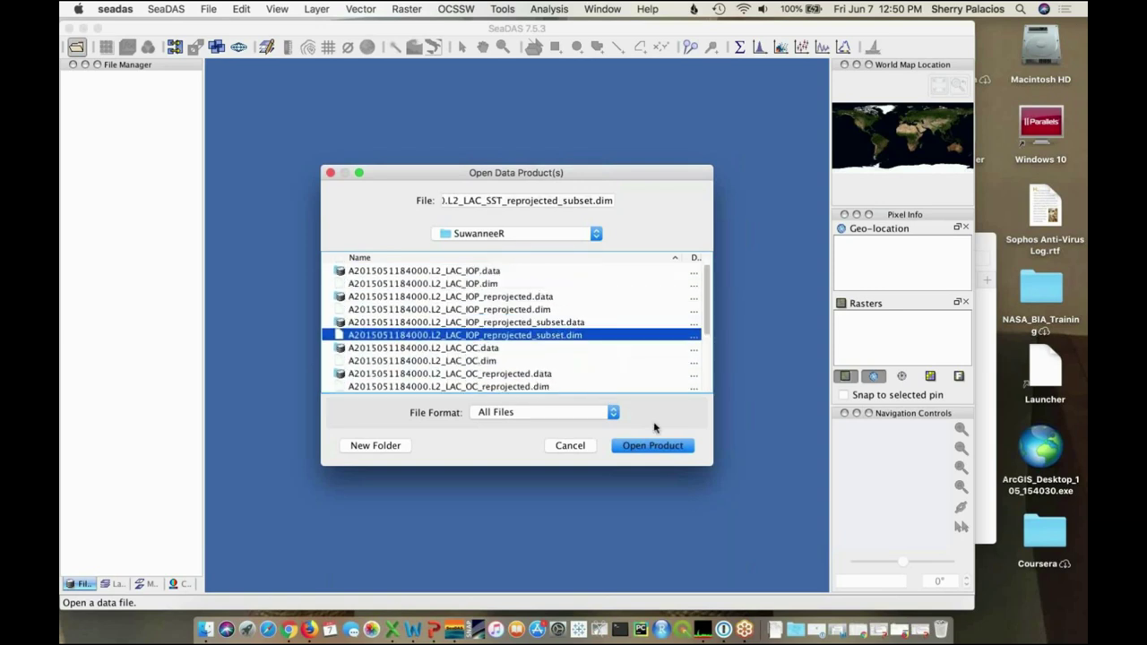
{"action": "left_click", "coordinate": [630, 445]}
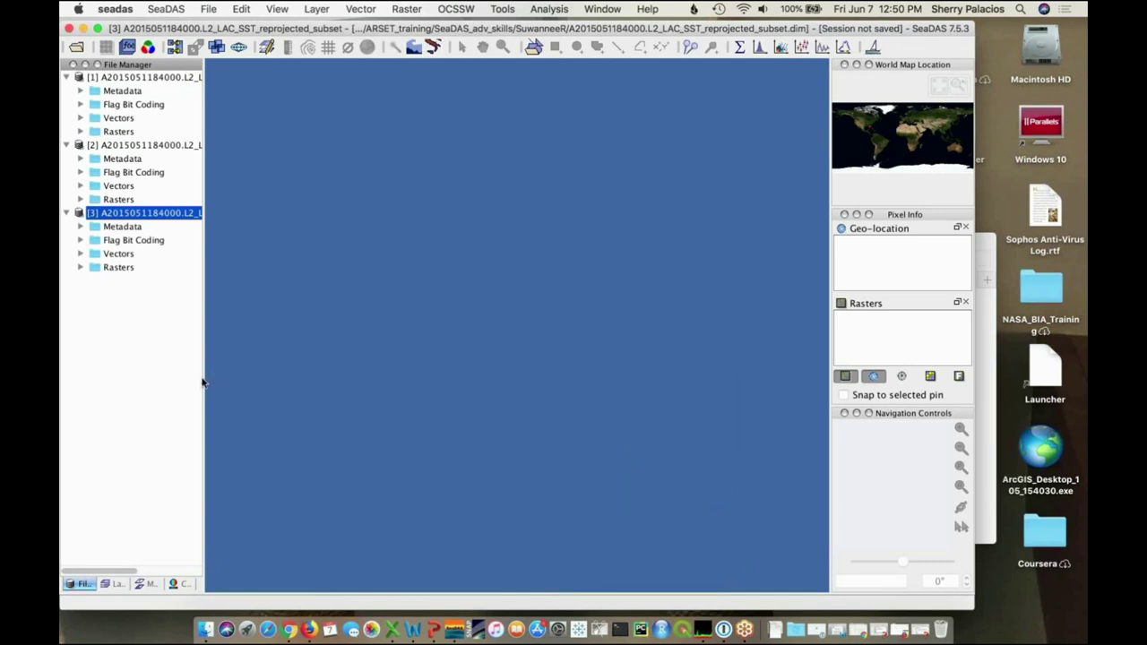
{"action": "left_click_drag", "start_coordinate": [203, 376], "coordinate": [327, 388]}
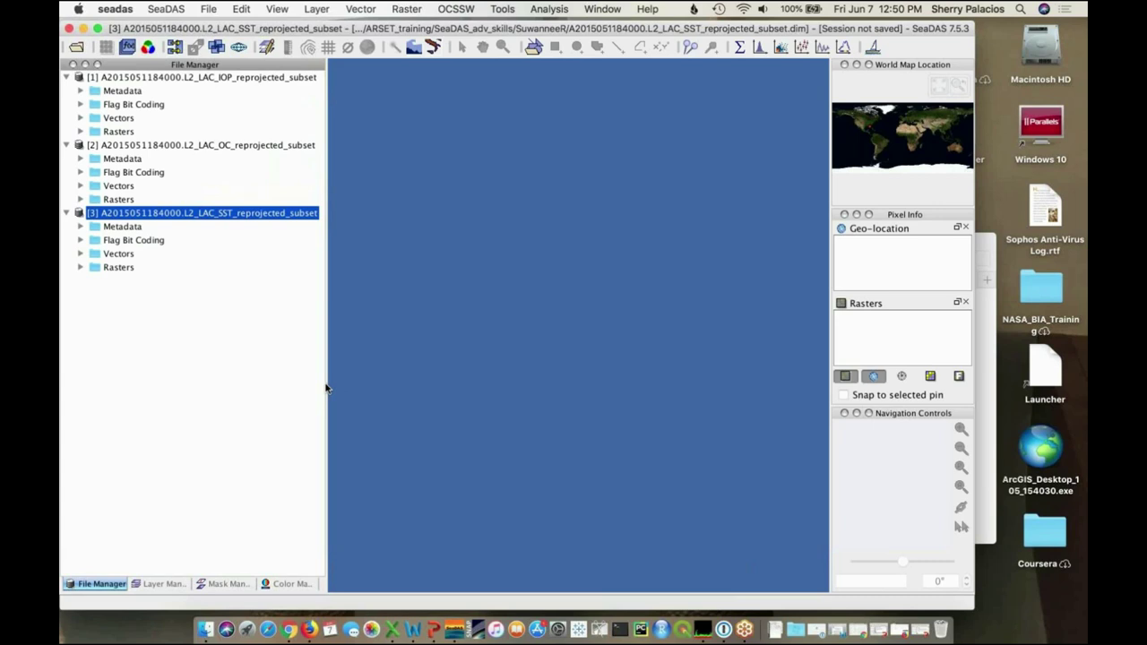
Start a Collocate operation with the OC reprojected subset as reference file and the SST reprojected subset as dependent file
{"action": "left_click", "coordinate": [408, 8]}
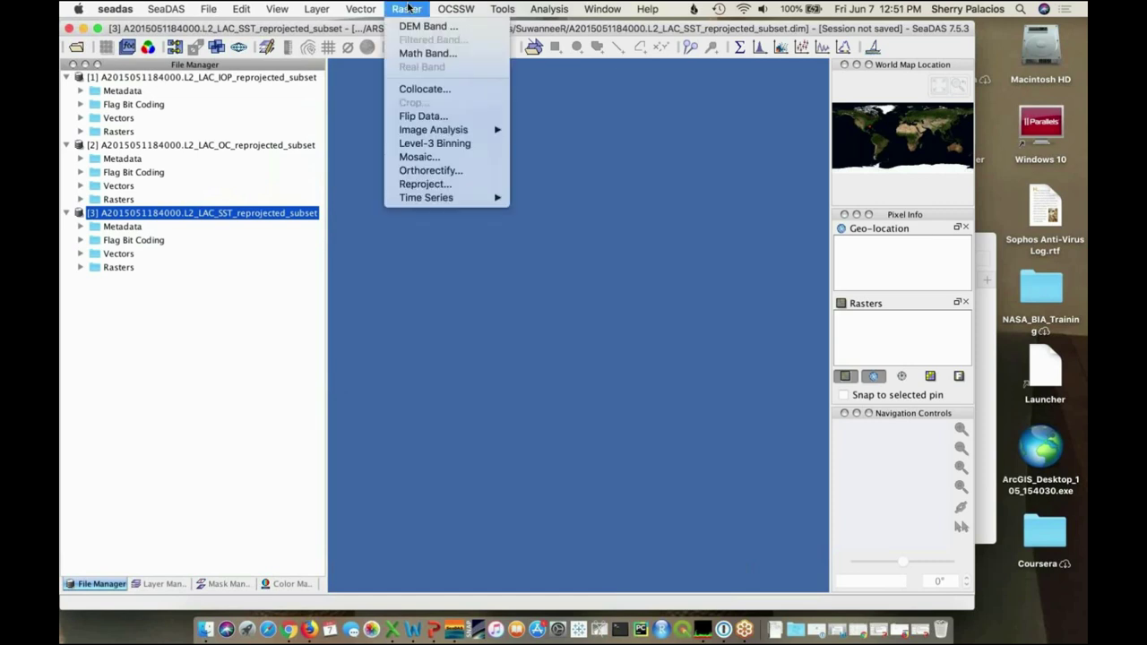
{"action": "left_click", "coordinate": [425, 89]}
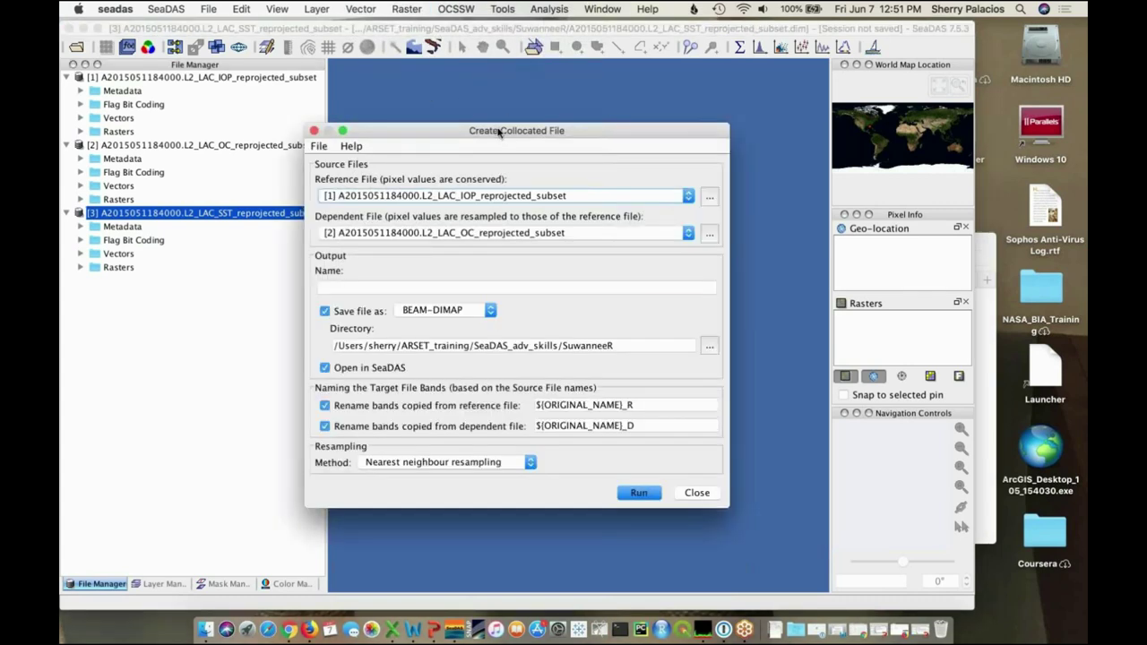
{"action": "left_click_drag", "start_coordinate": [499, 132], "coordinate": [535, 123]}
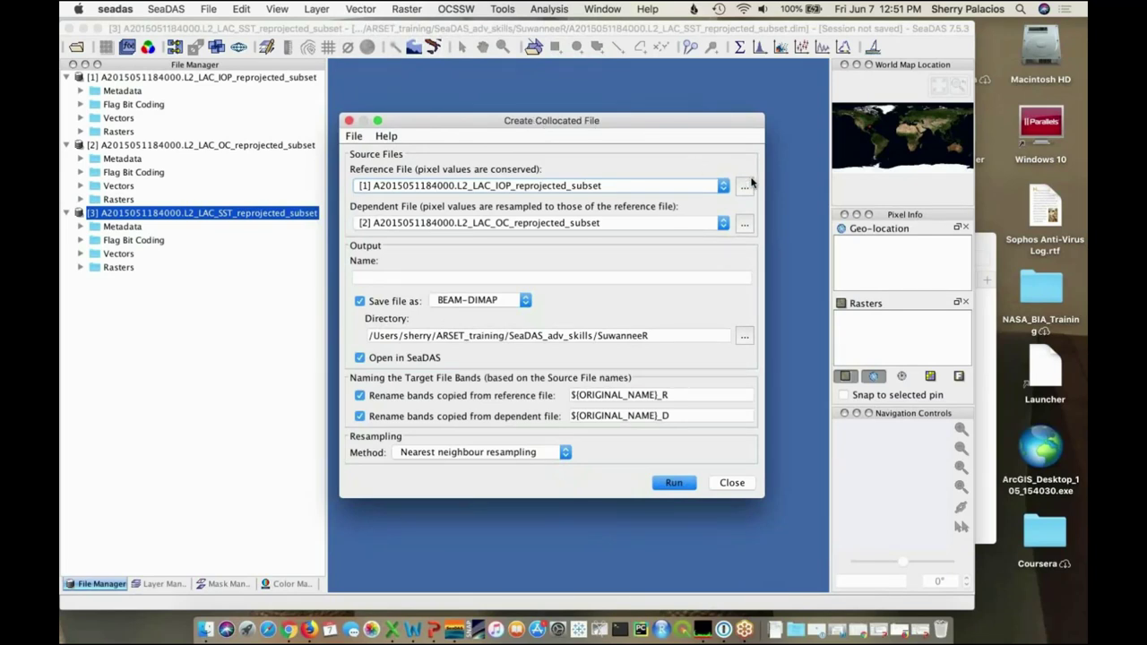
{"action": "left_click", "coordinate": [724, 186]}
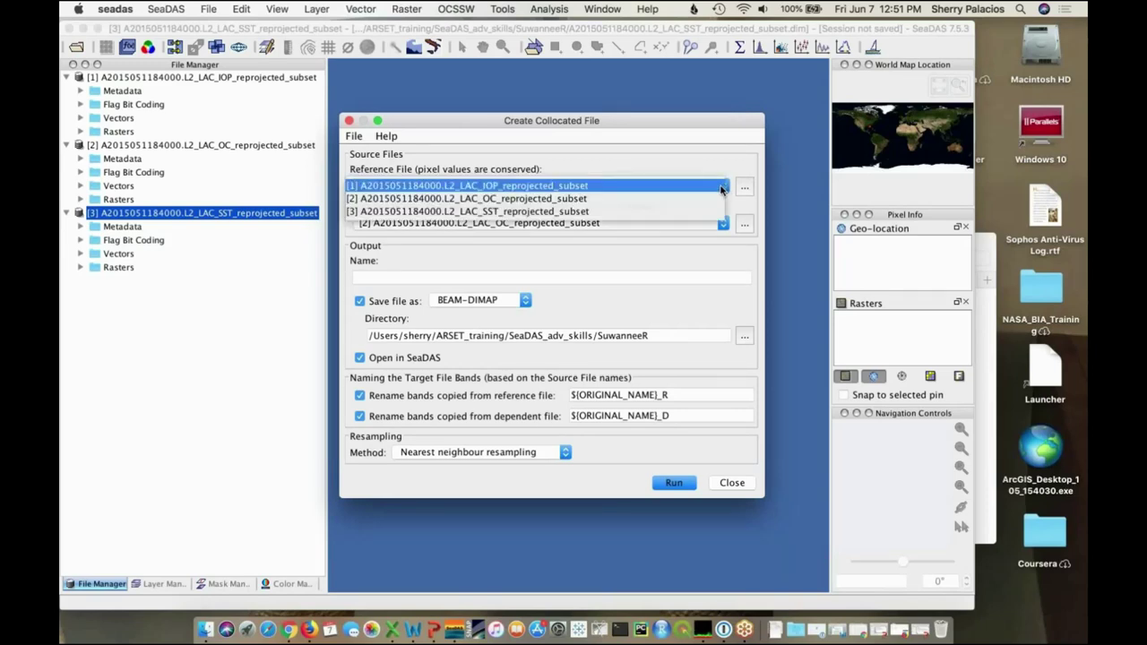
{"action": "left_click", "coordinate": [705, 199]}
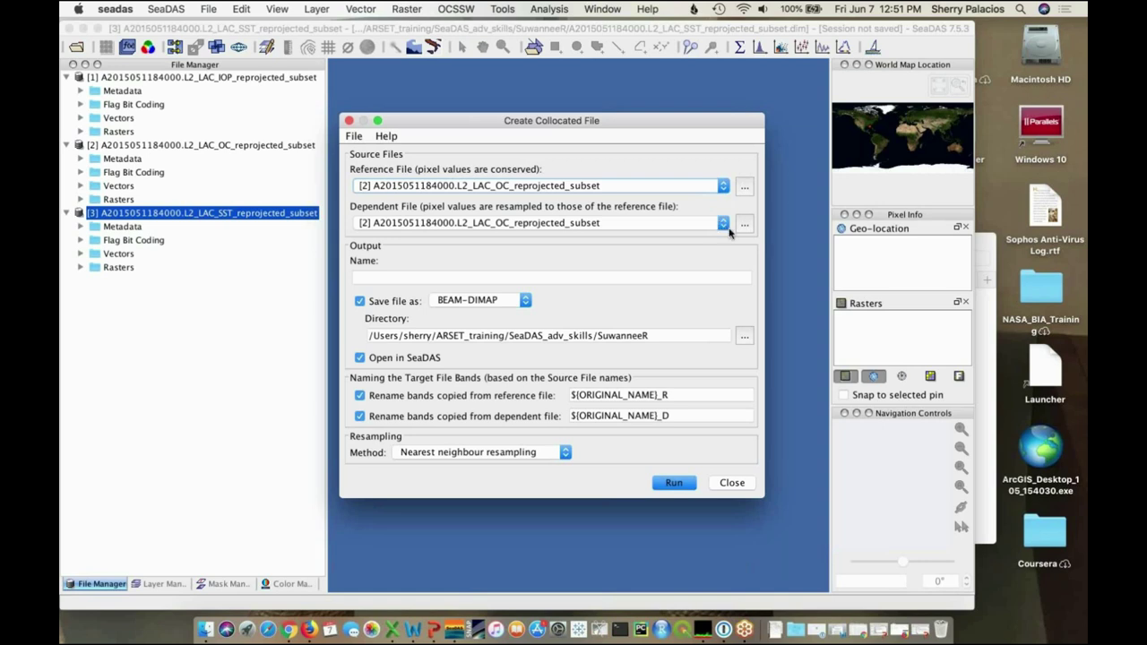
{"action": "left_click", "coordinate": [723, 223]}
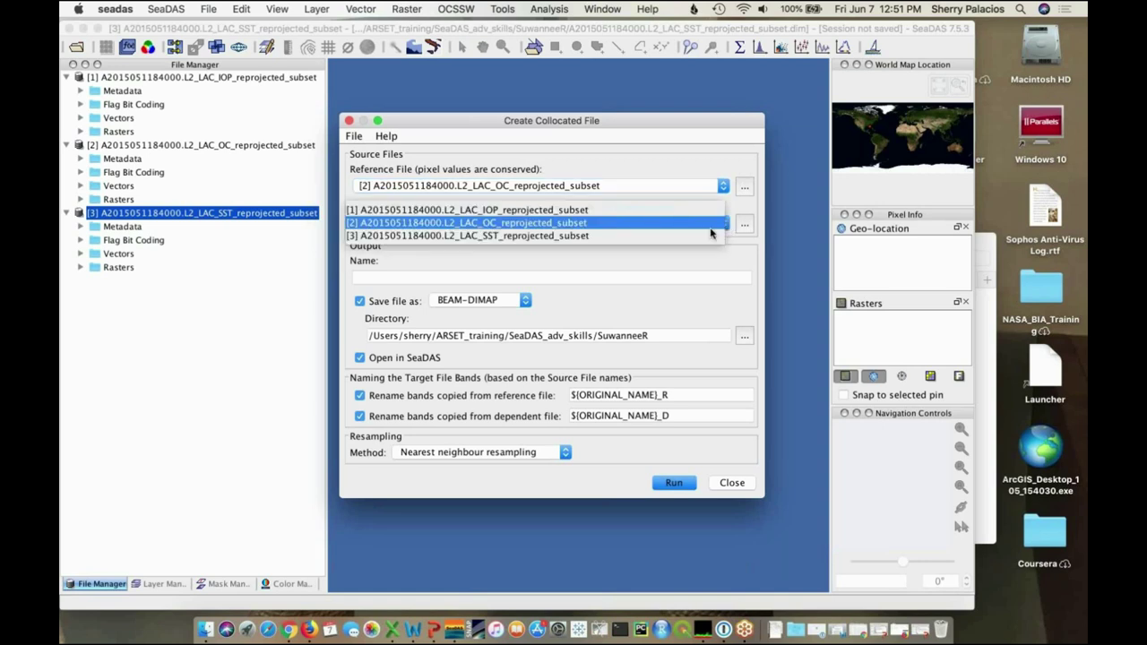
{"action": "left_click", "coordinate": [701, 237]}
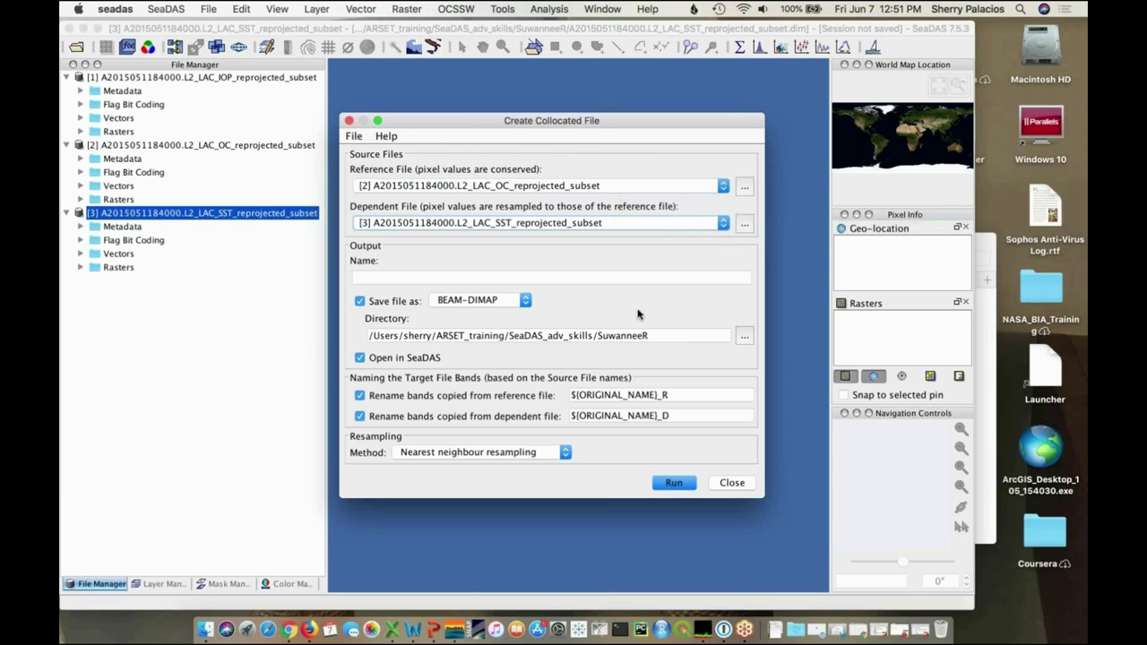
{"action": "left_click", "coordinate": [381, 277]}
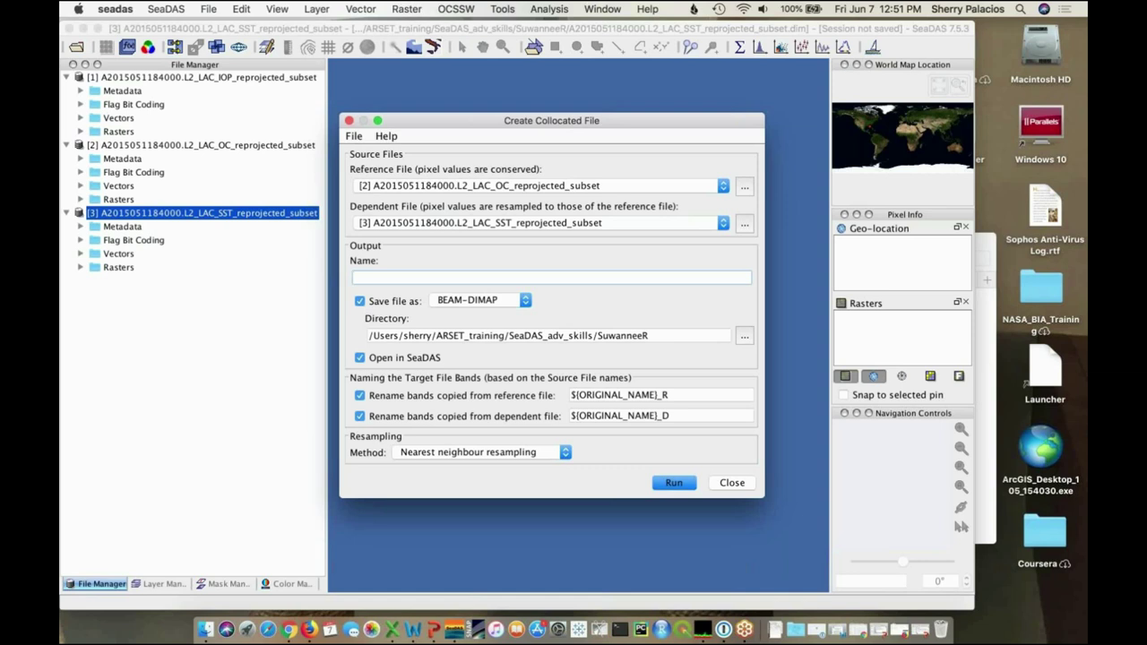
{"action": "left_click", "coordinate": [563, 187]}
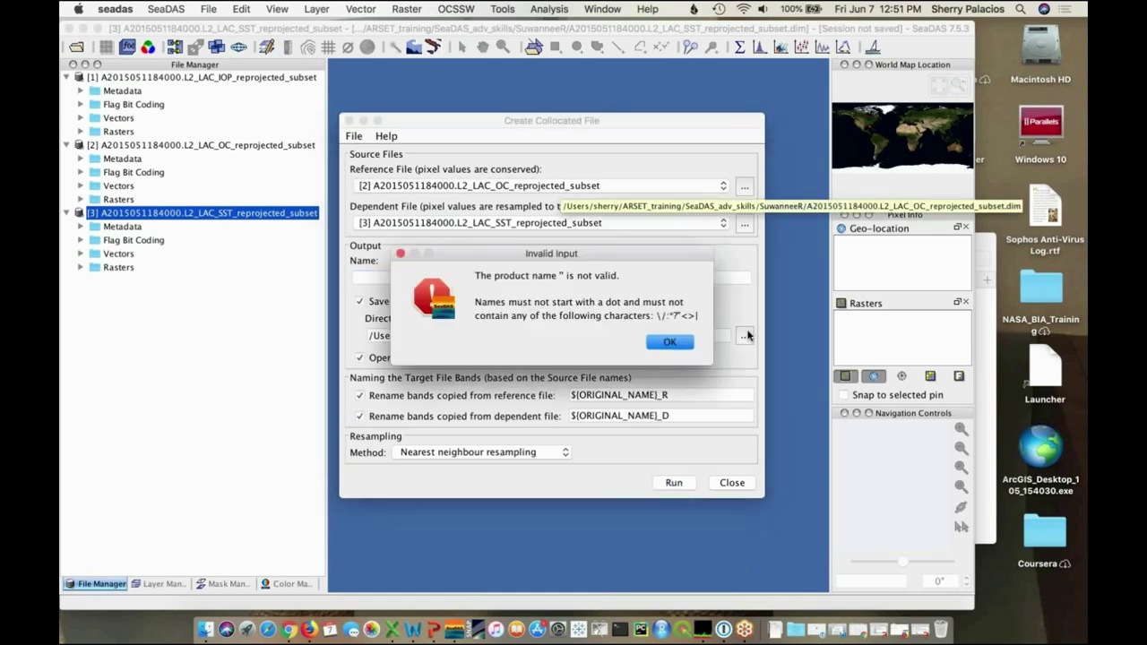
{"action": "left_click", "coordinate": [681, 342]}
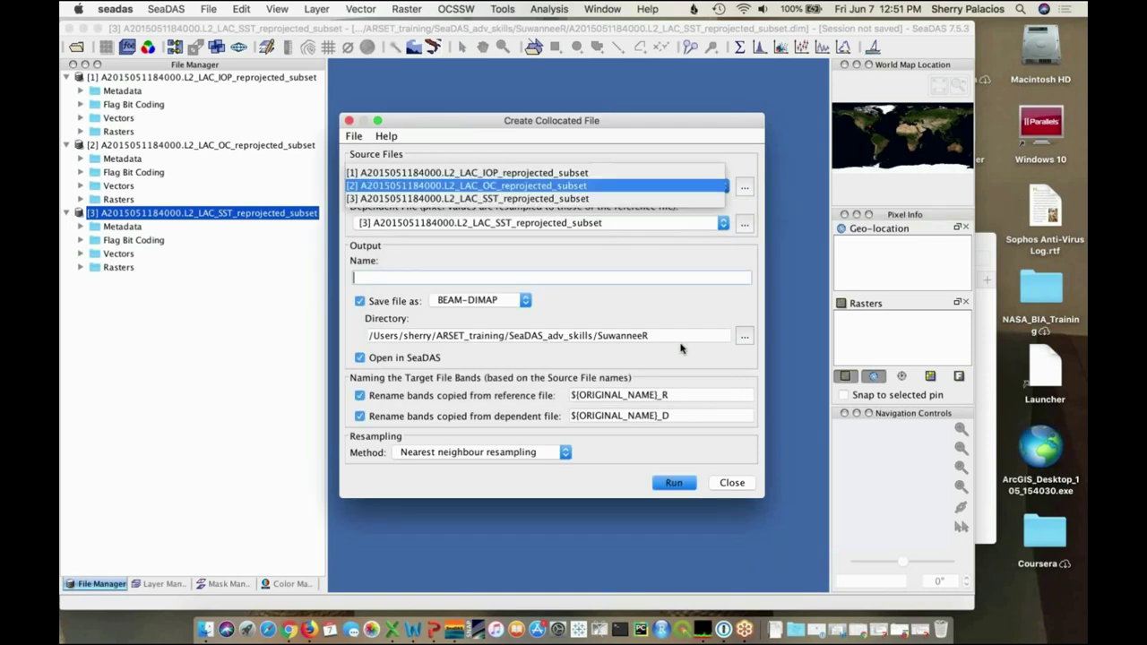
{"action": "left_click", "coordinate": [554, 188]}
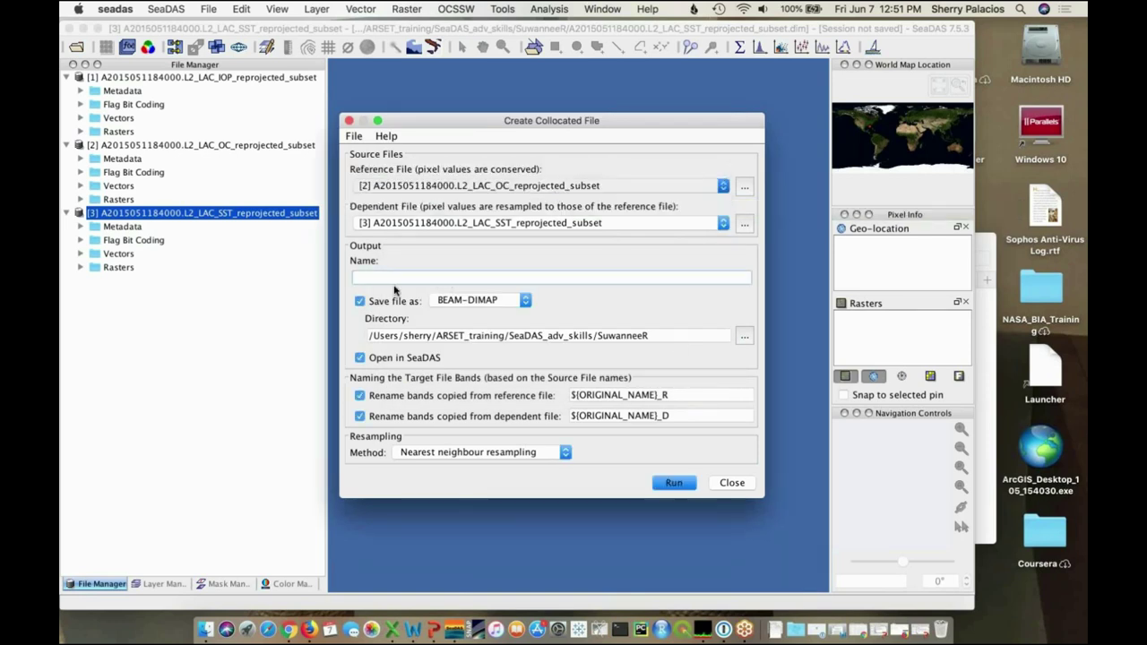
Name the collocated output A2015051184000.L2_LAC_OC_SST_reprojected_subset and run the OC and SST collocation
{"action": "type", "text": "A2015051184000.L2_LAC_OC"}
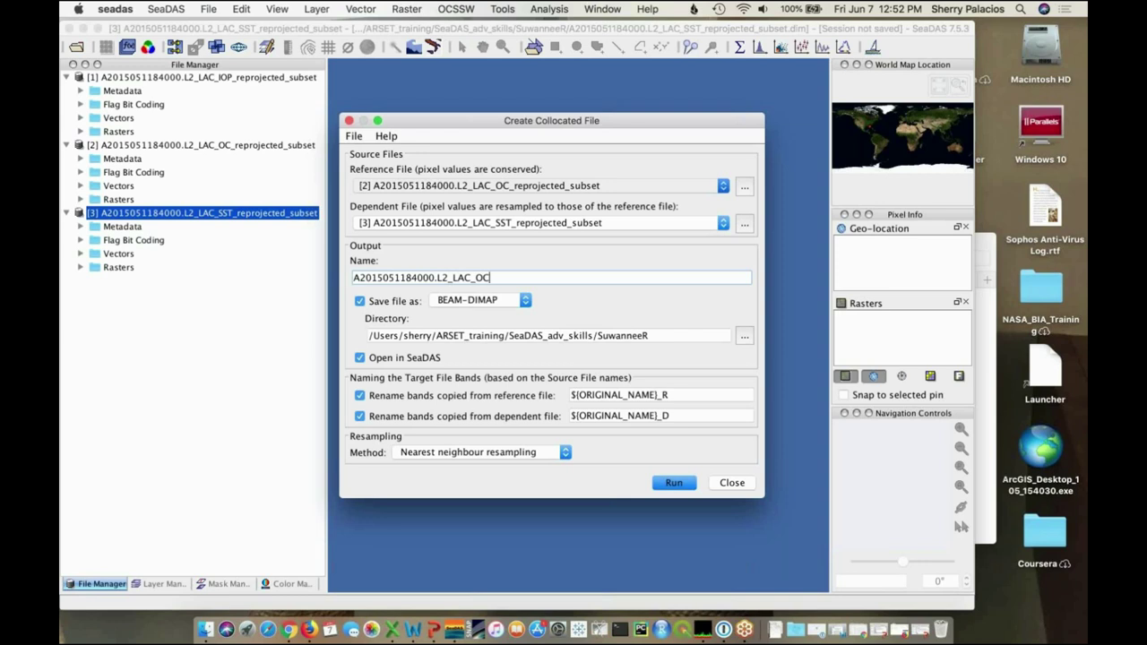
{"action": "type", "text": "_SST_reprojected_subset"}
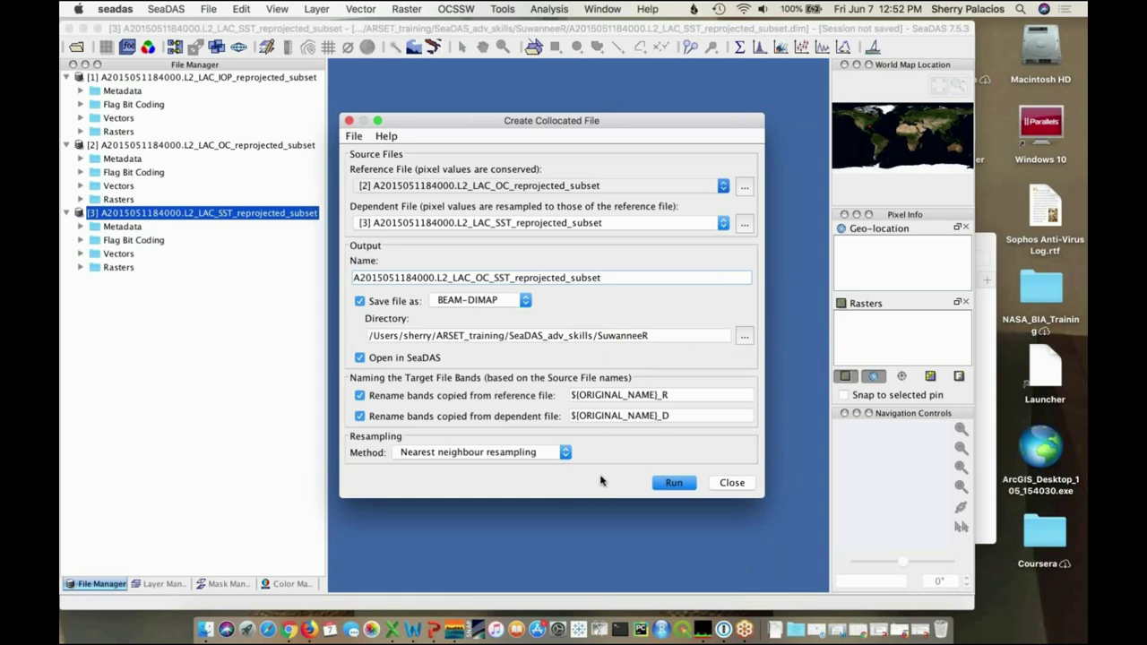
{"action": "left_click", "coordinate": [674, 482]}
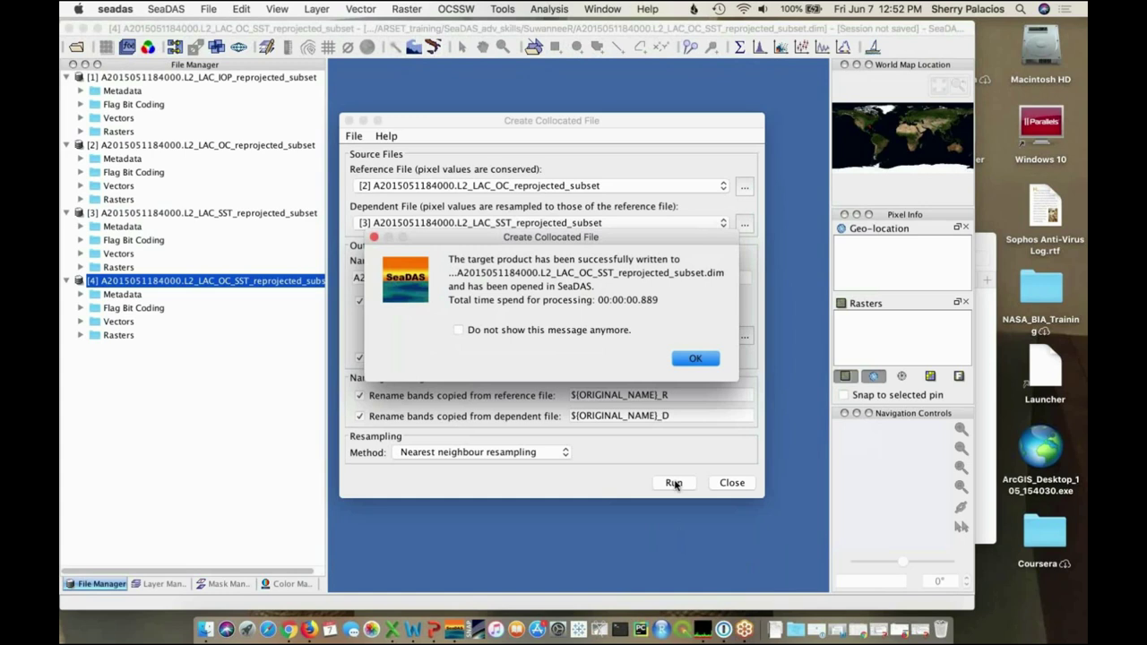
{"action": "left_click", "coordinate": [697, 359]}
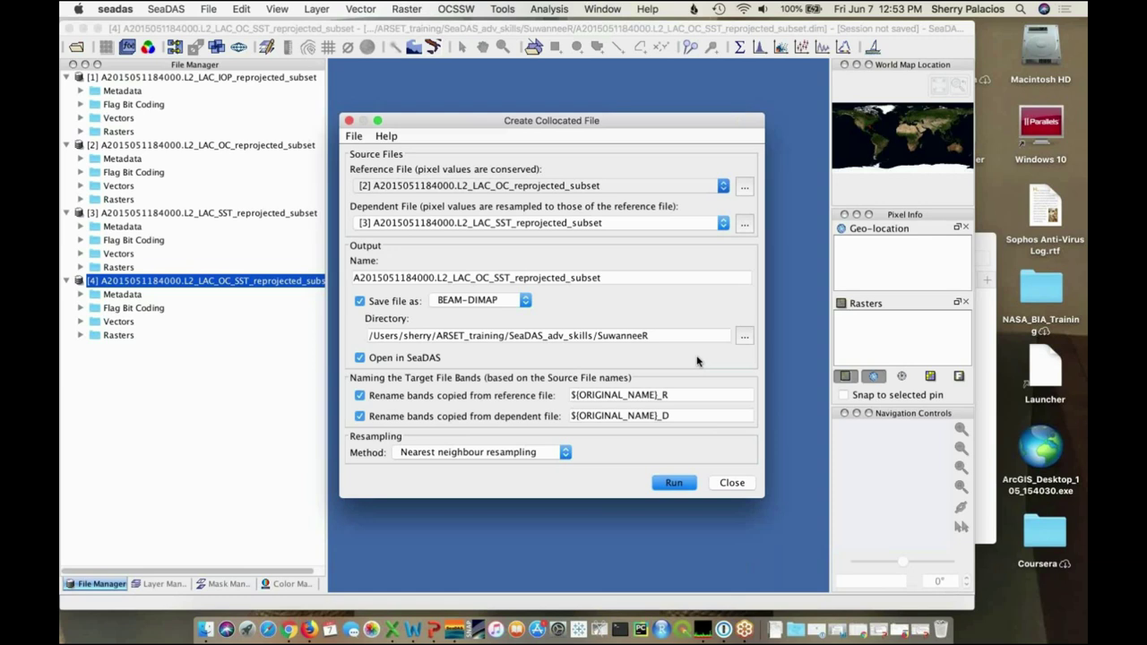
Set the OC_SST reprojected subset as reference file and the IOP reprojected subset as dependent file
{"action": "left_click", "coordinate": [722, 187]}
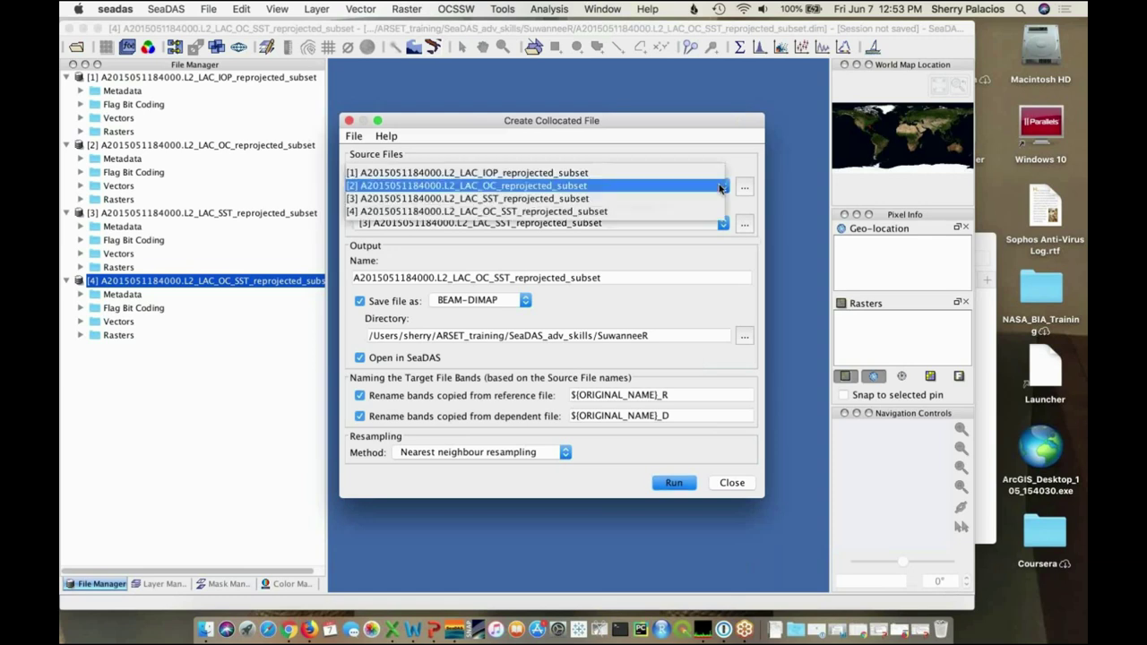
{"action": "left_click", "coordinate": [703, 212]}
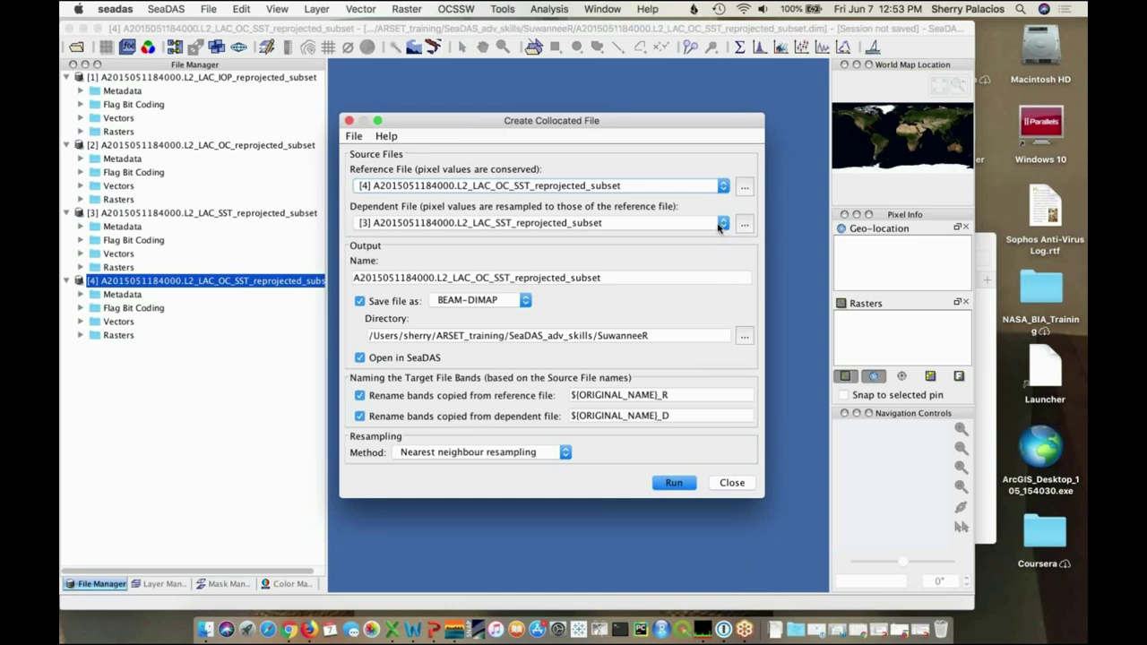
{"action": "left_click", "coordinate": [720, 226]}
{"action": "left_click", "coordinate": [702, 197]}
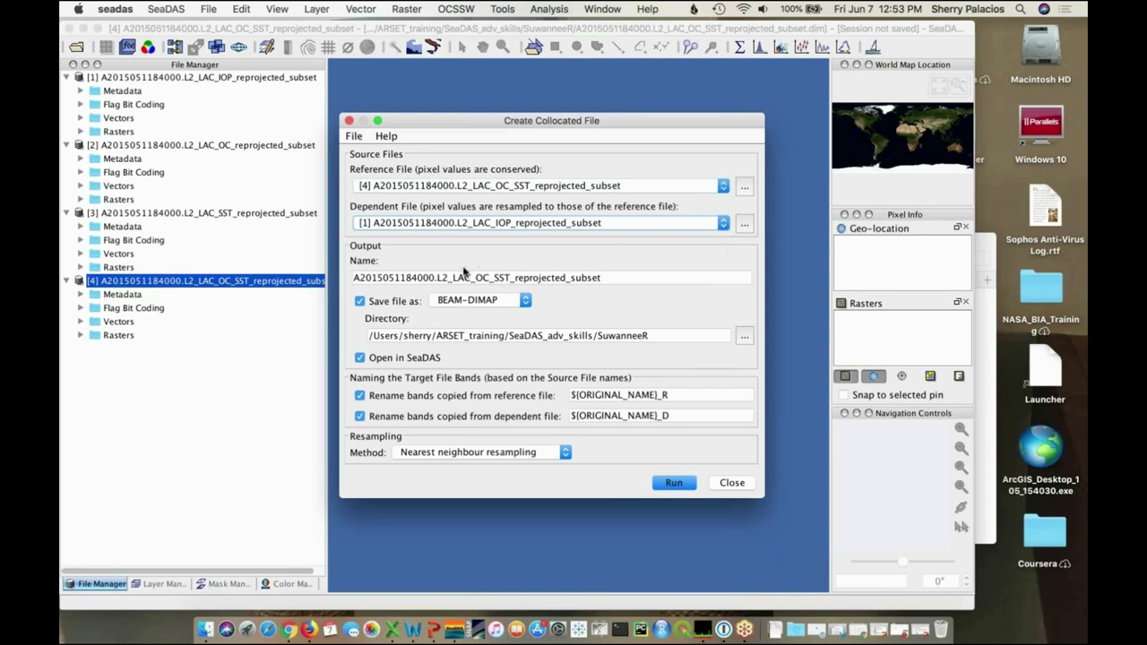
Rename the output A2015051184000.L2_LAC_OC_SST_IOP_reprojected_subset, run the collocation and close the collocation dialog
{"action": "left_click", "coordinate": [514, 279]}
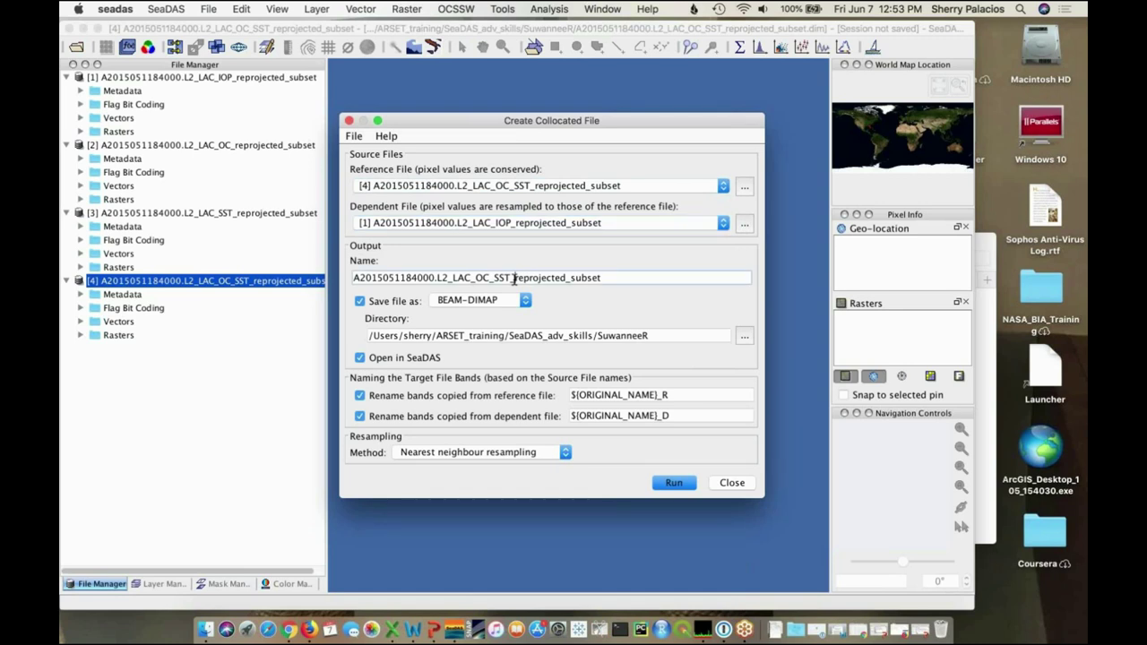
{"action": "type", "text": "IOP_"}
{"action": "key", "text": "End"}
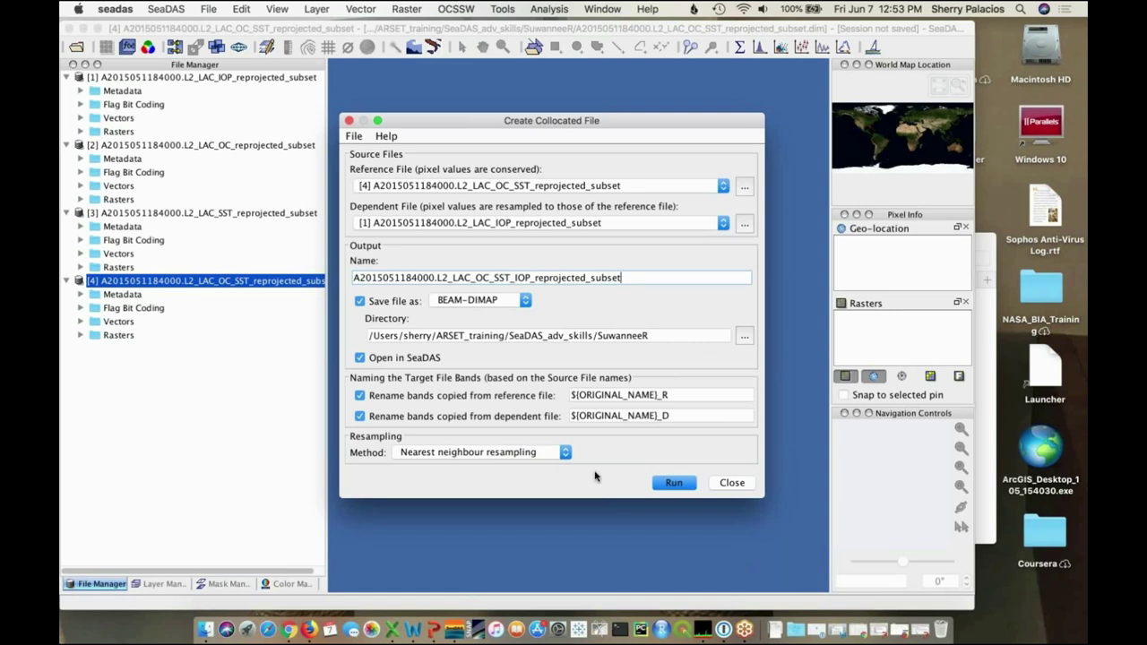
{"action": "left_click", "coordinate": [670, 486]}
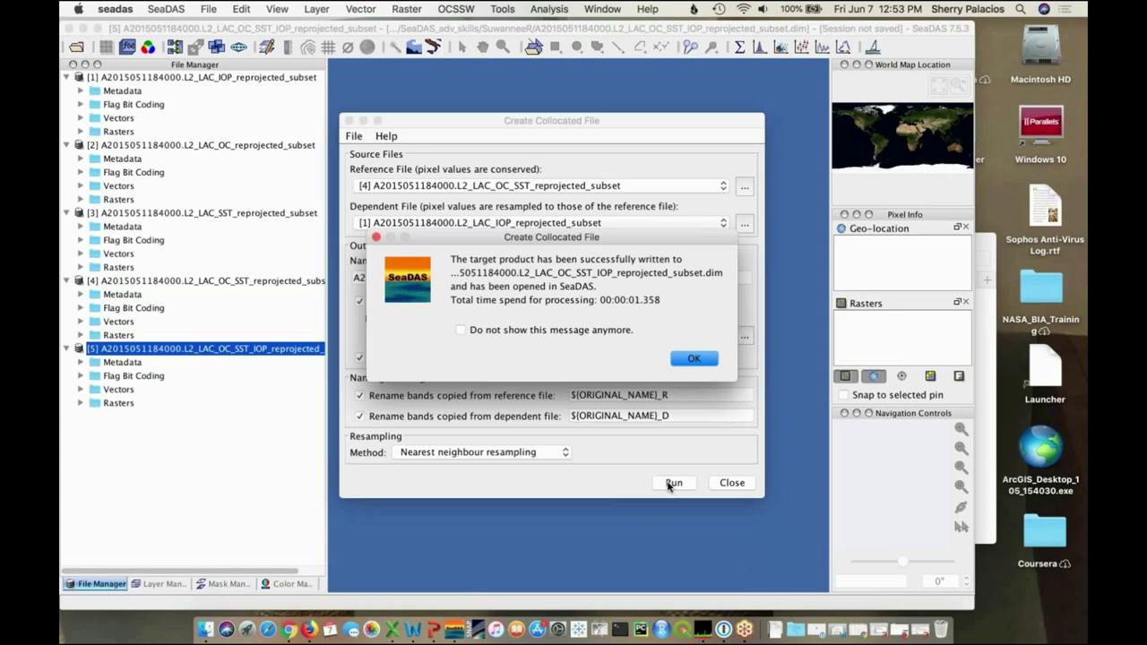
{"action": "left_click", "coordinate": [700, 361]}
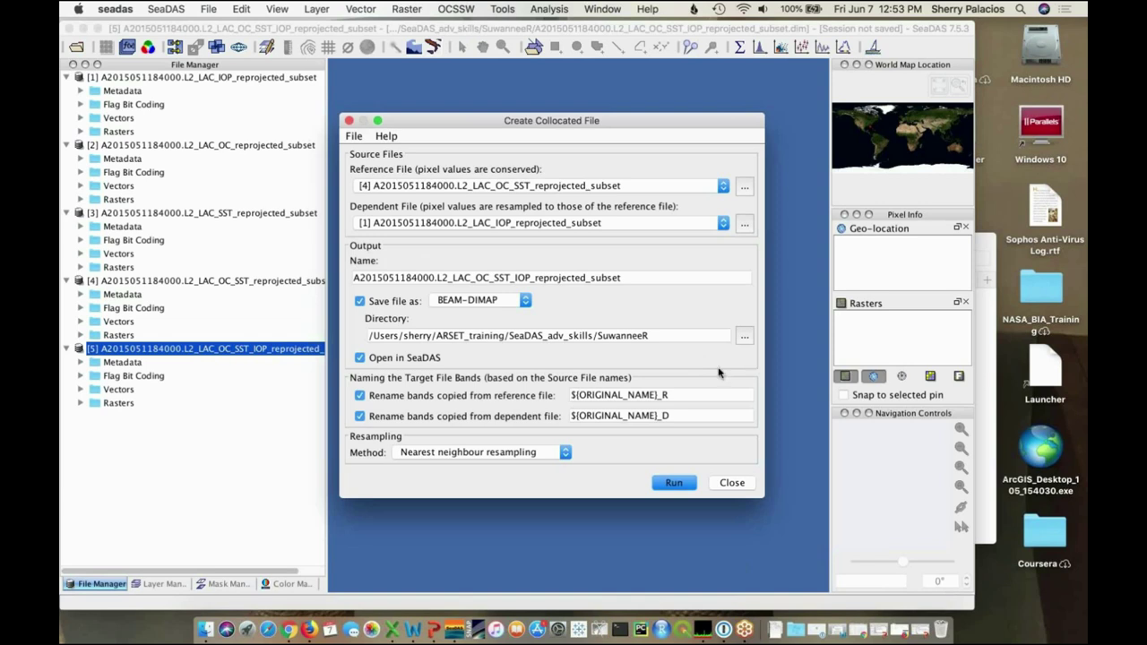
{"action": "left_click", "coordinate": [732, 483]}
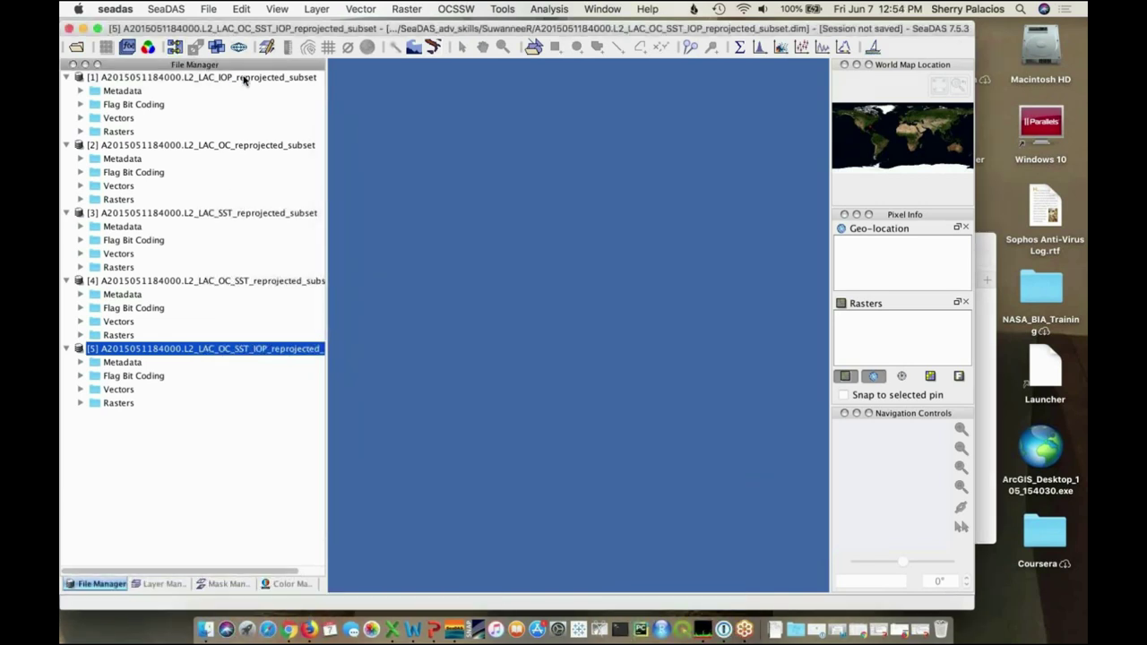
Widen the File Manager and close the IOP, OC, SST and OC_SST products, keeping only the OC_SST_IOP file
{"action": "left_click_drag", "start_coordinate": [325, 117], "coordinate": [387, 116]}
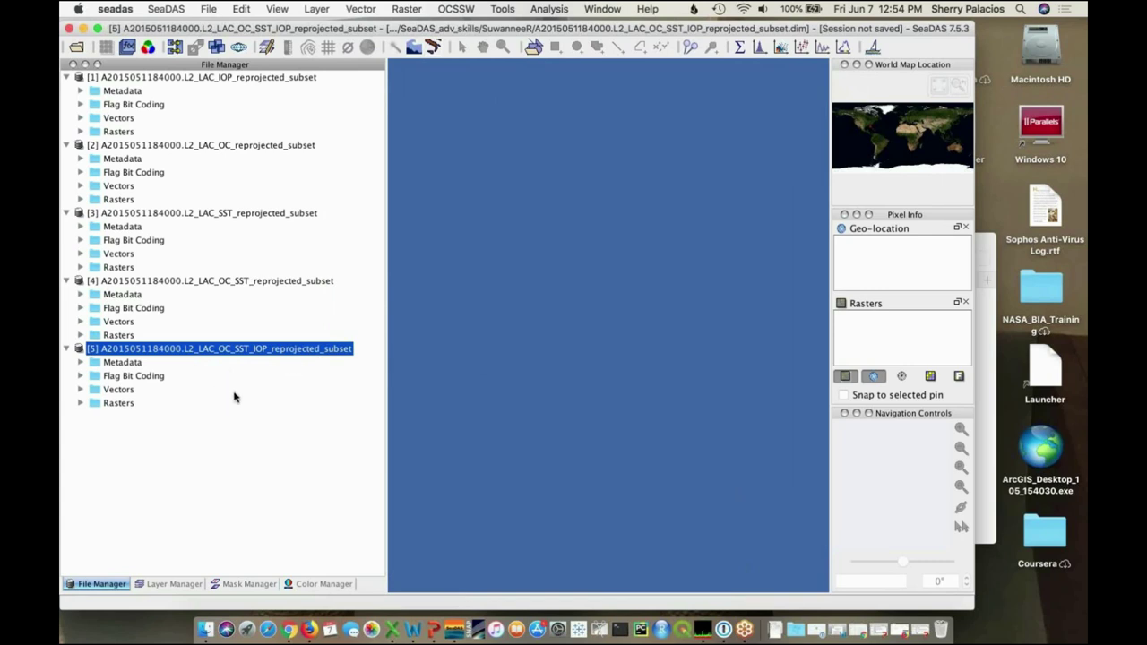
{"action": "left_click", "coordinate": [265, 79]}
{"action": "right_click", "coordinate": [266, 80]}
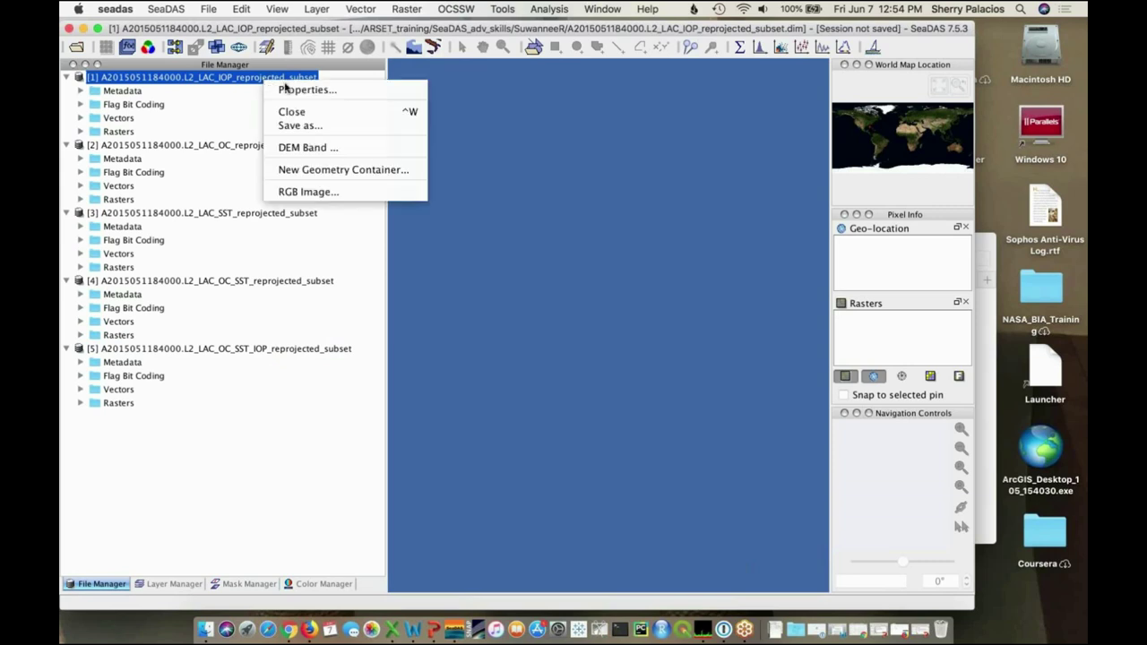
{"action": "left_click", "coordinate": [304, 113]}
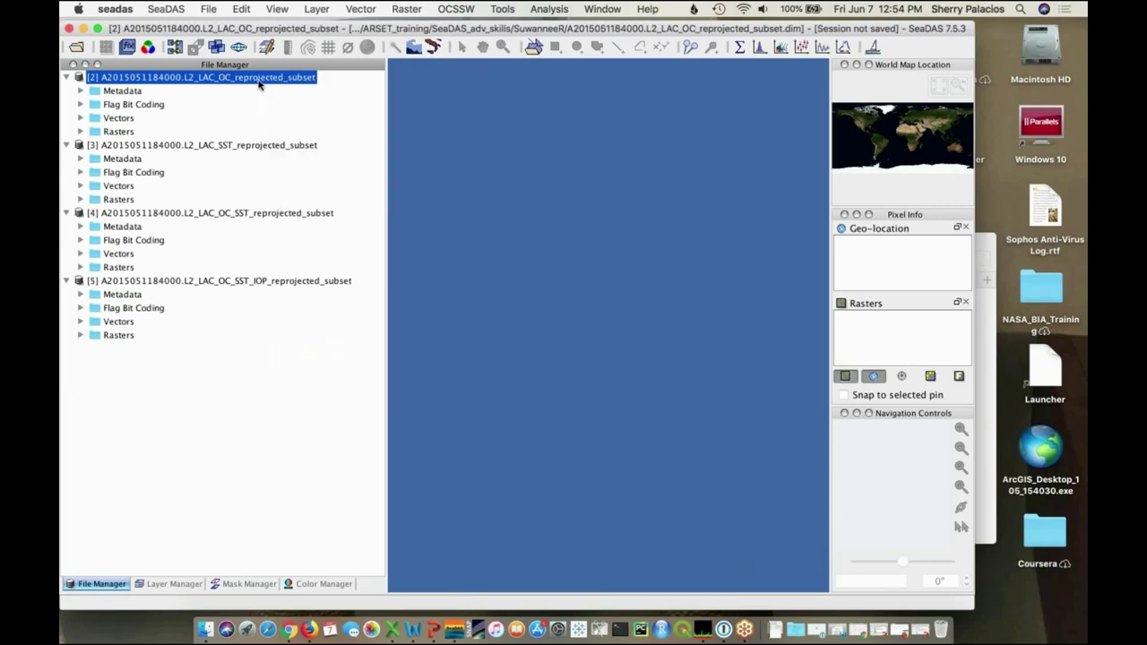
{"action": "right_click", "coordinate": [260, 82]}
{"action": "left_click", "coordinate": [292, 112]}
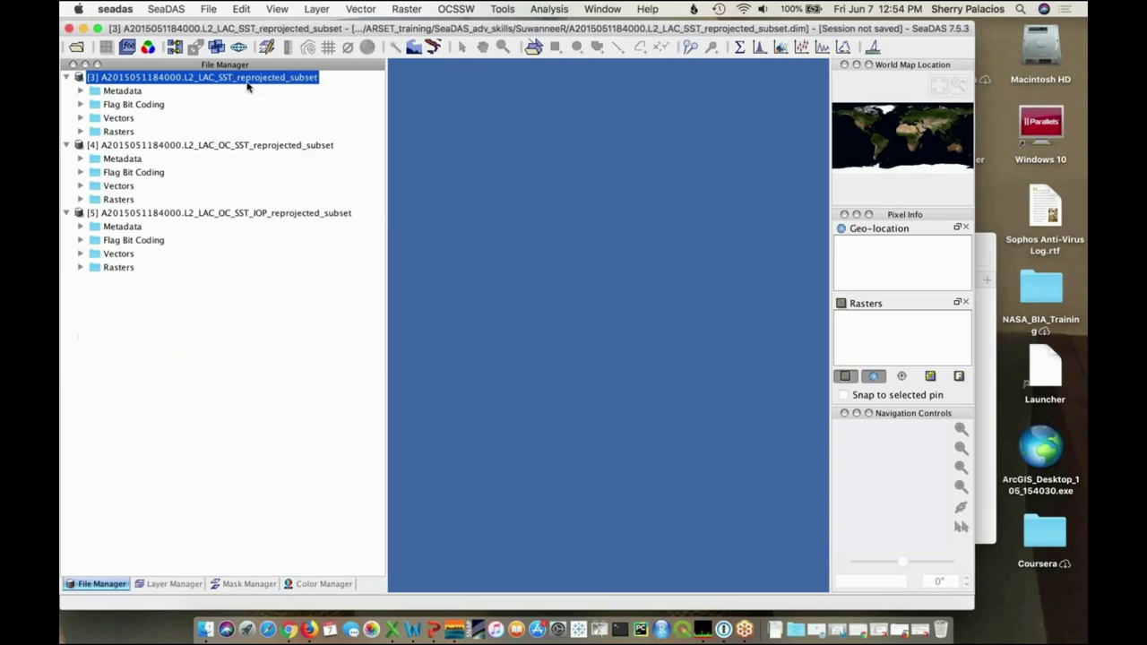
{"action": "right_click", "coordinate": [248, 82]}
{"action": "left_click", "coordinate": [282, 112]}
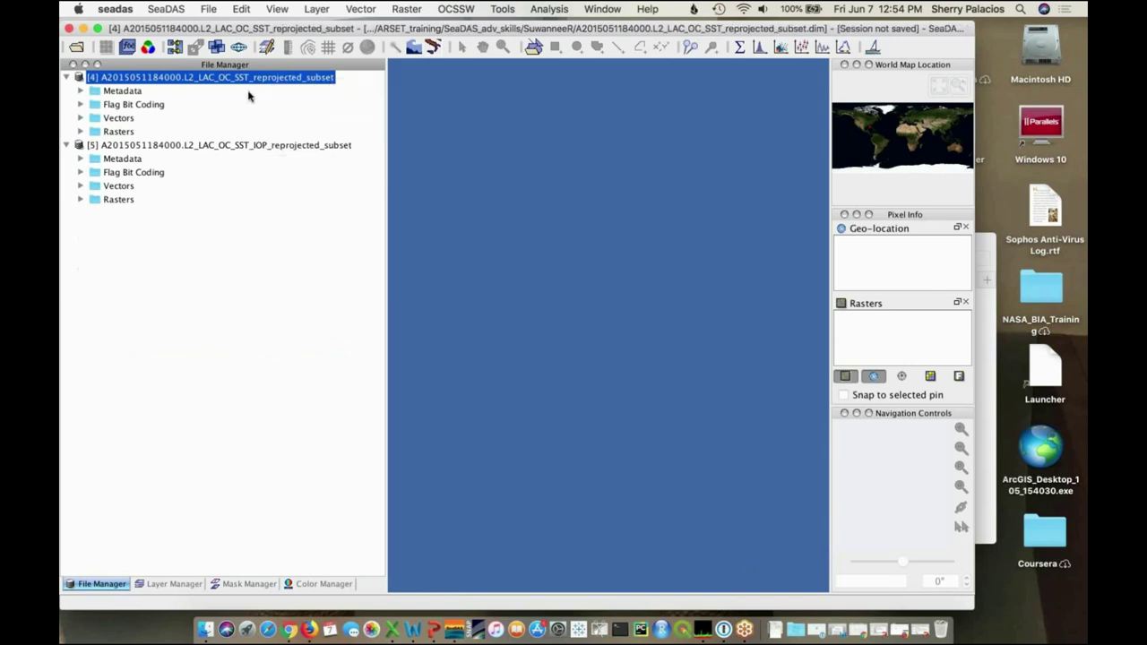
{"action": "right_click", "coordinate": [238, 81]}
{"action": "left_click", "coordinate": [273, 111]}
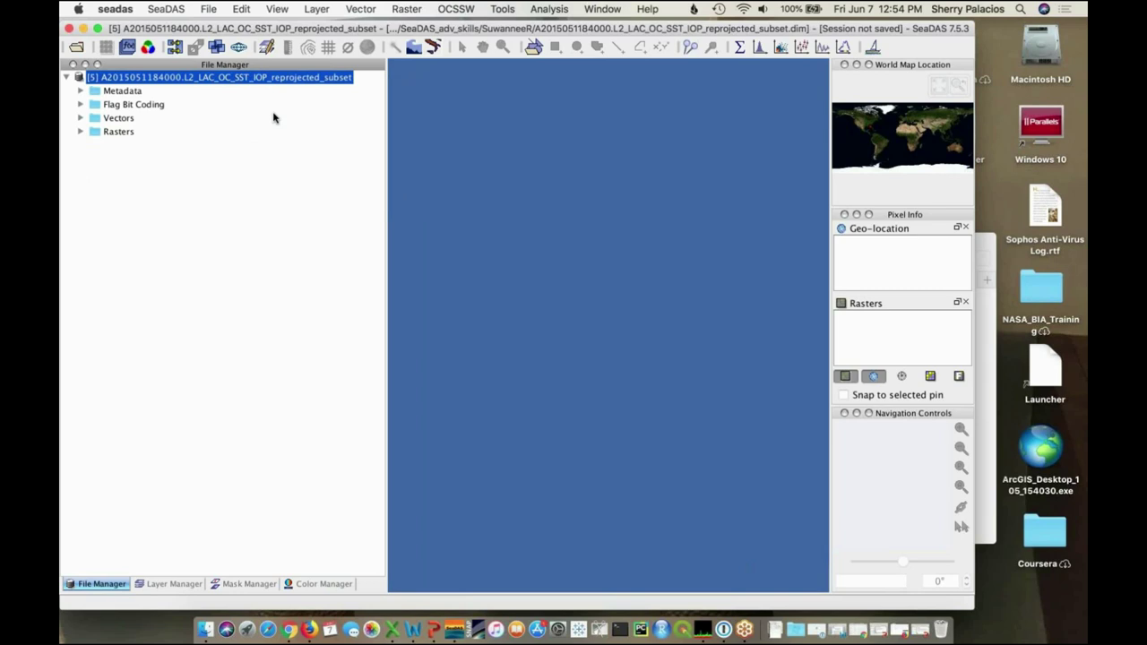
Review the rasters of the OC_SST_IOP file, open its chlor_a_R_R raster and narrow the File Manager
{"action": "left_click", "coordinate": [80, 132]}
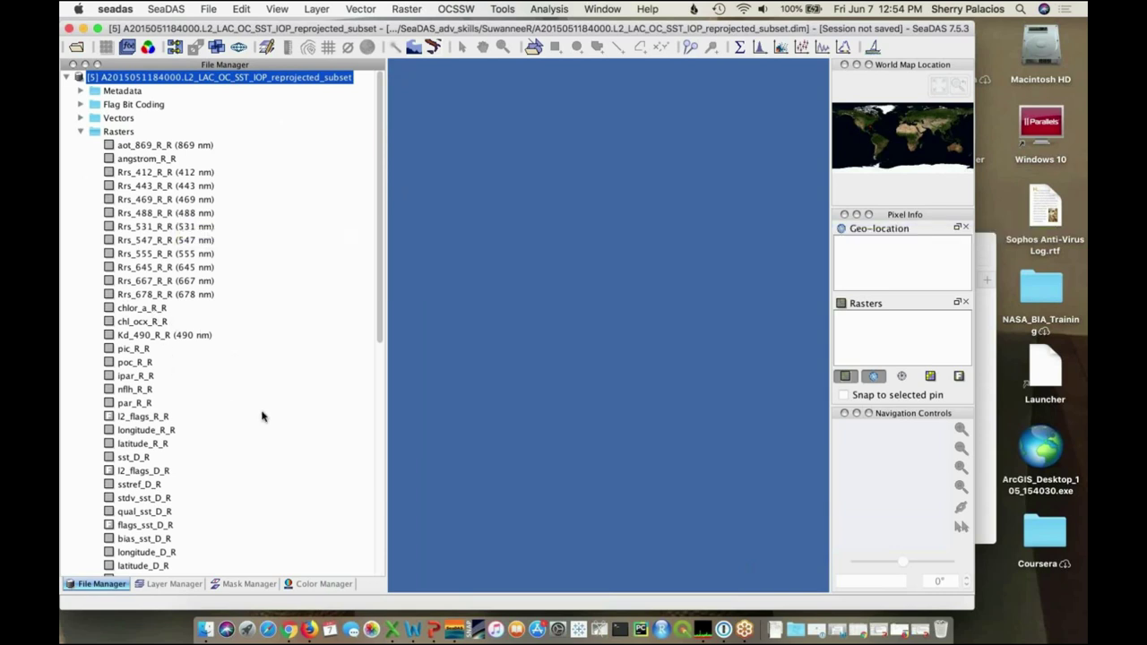
{"action": "scroll", "coordinate": [298, 328], "scroll_direction": "down", "scroll_amount": 3}
{"action": "scroll", "coordinate": [298, 328], "scroll_direction": "down", "scroll_amount": 8}
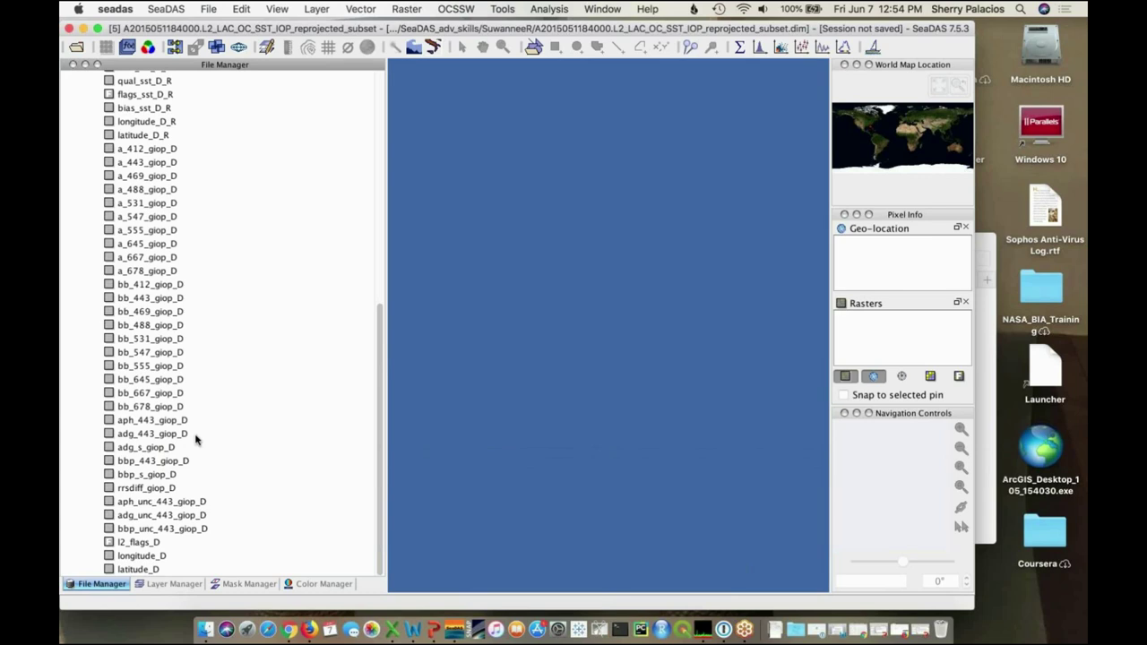
{"action": "scroll", "coordinate": [196, 439], "scroll_direction": "up", "scroll_amount": 15}
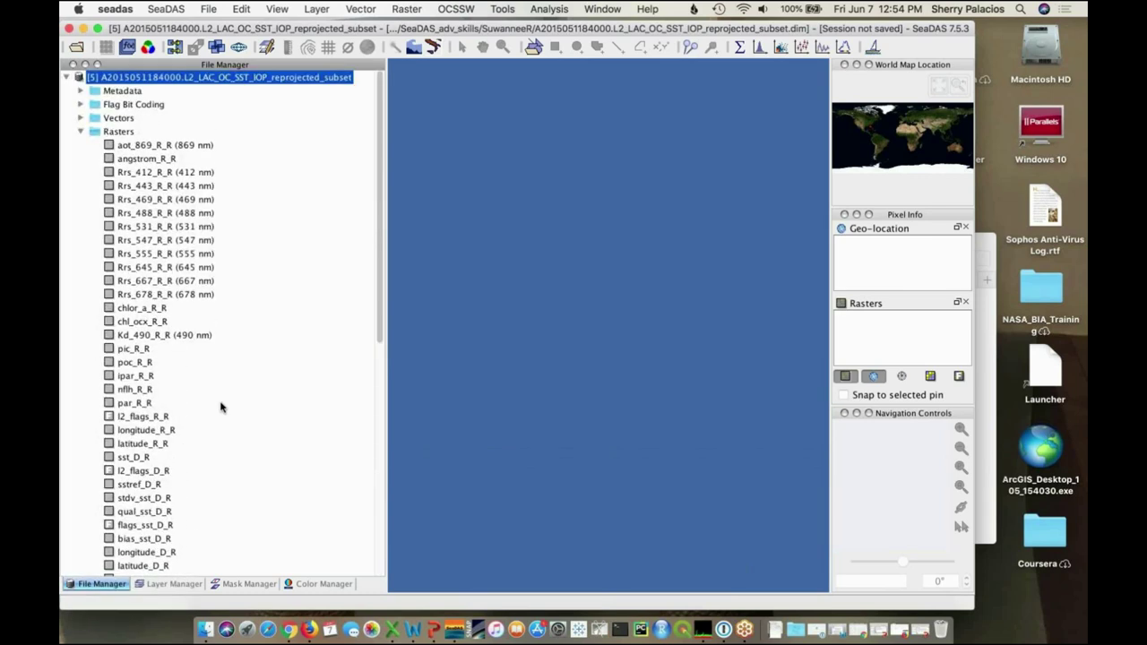
{"action": "left_click", "coordinate": [138, 309]}
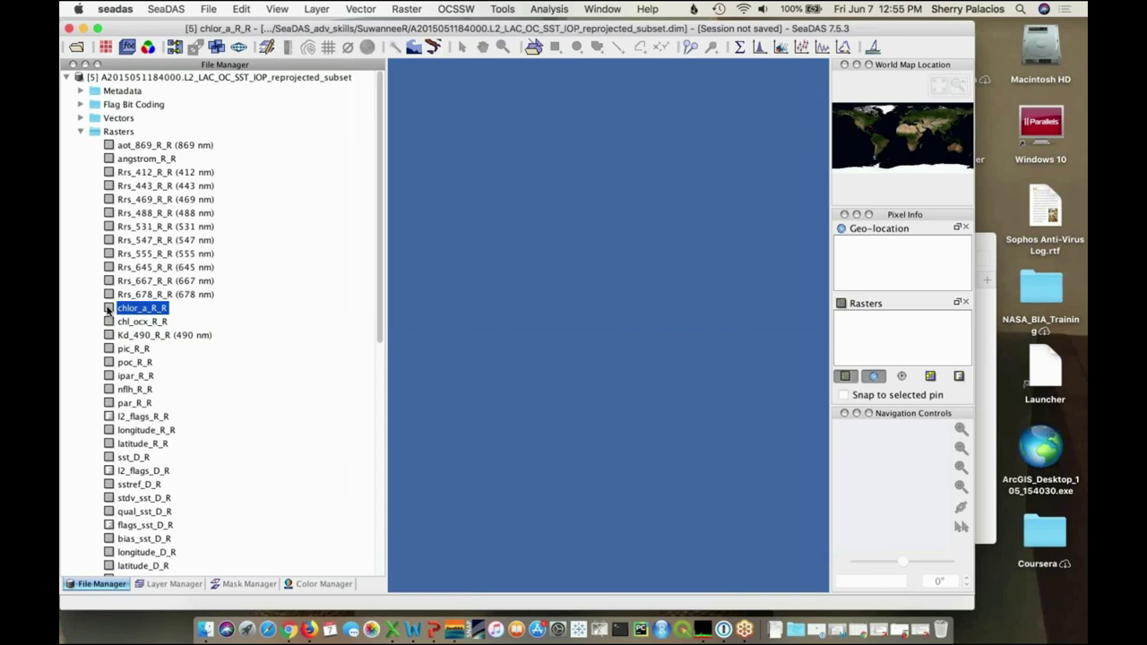
{"action": "double_click", "coordinate": [110, 309]}
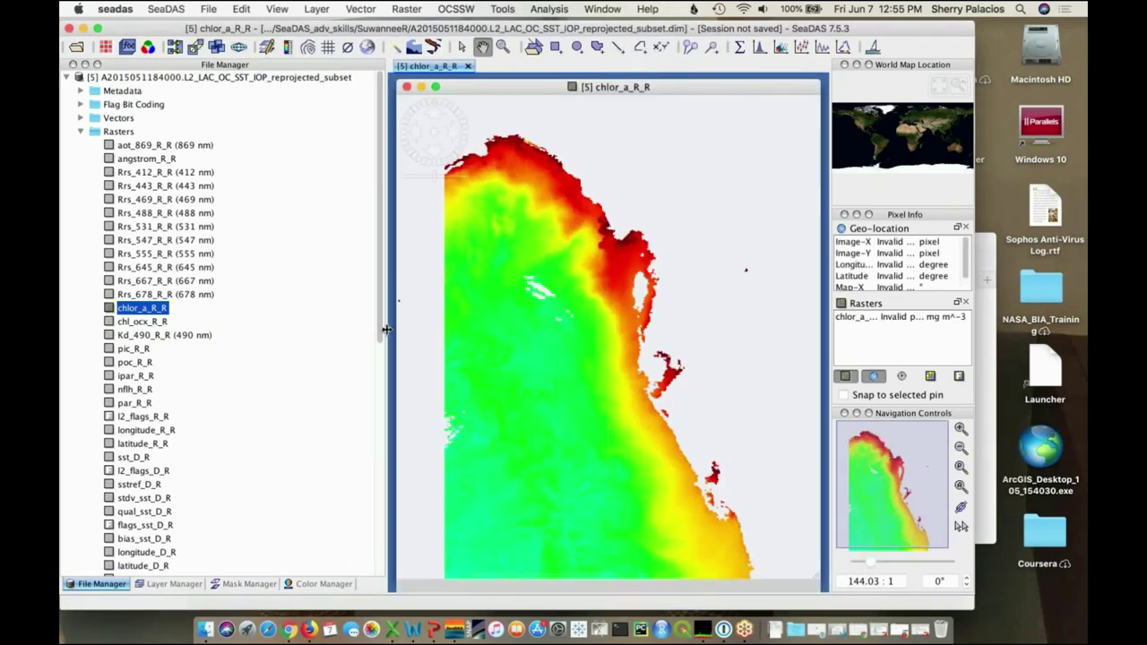
{"action": "left_click_drag", "start_coordinate": [377, 329], "coordinate": [301, 329]}
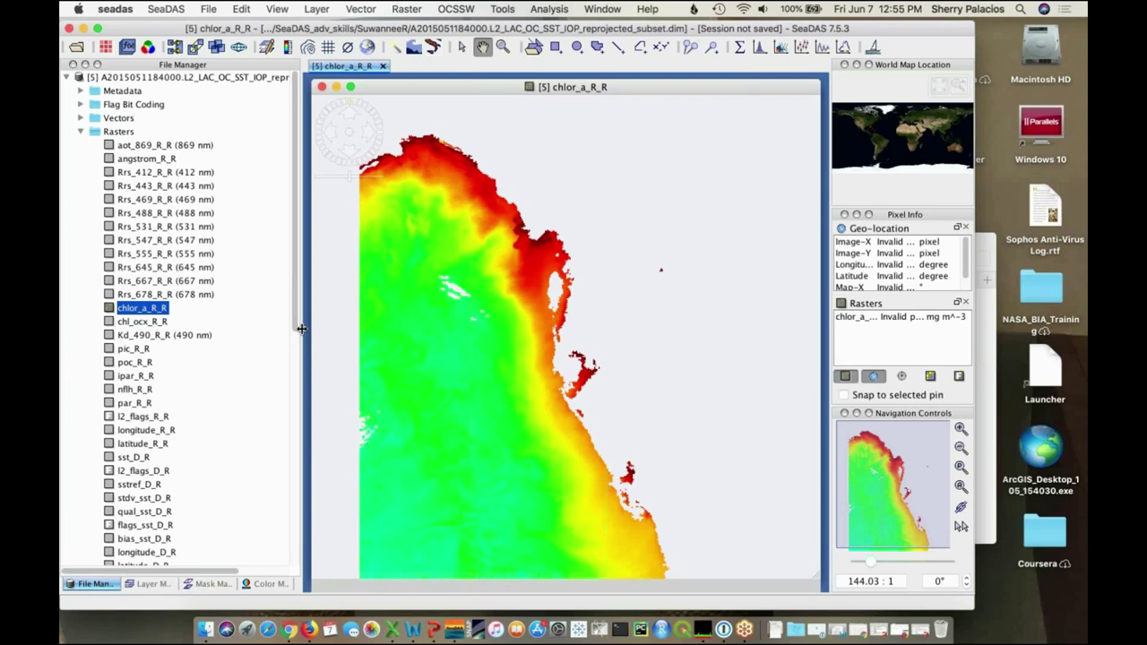
Open the Kd_490_R_R, nflh_R_R, sst_D_R and adg_443_giop_D rasters in image views
{"action": "double_click", "coordinate": [110, 337]}
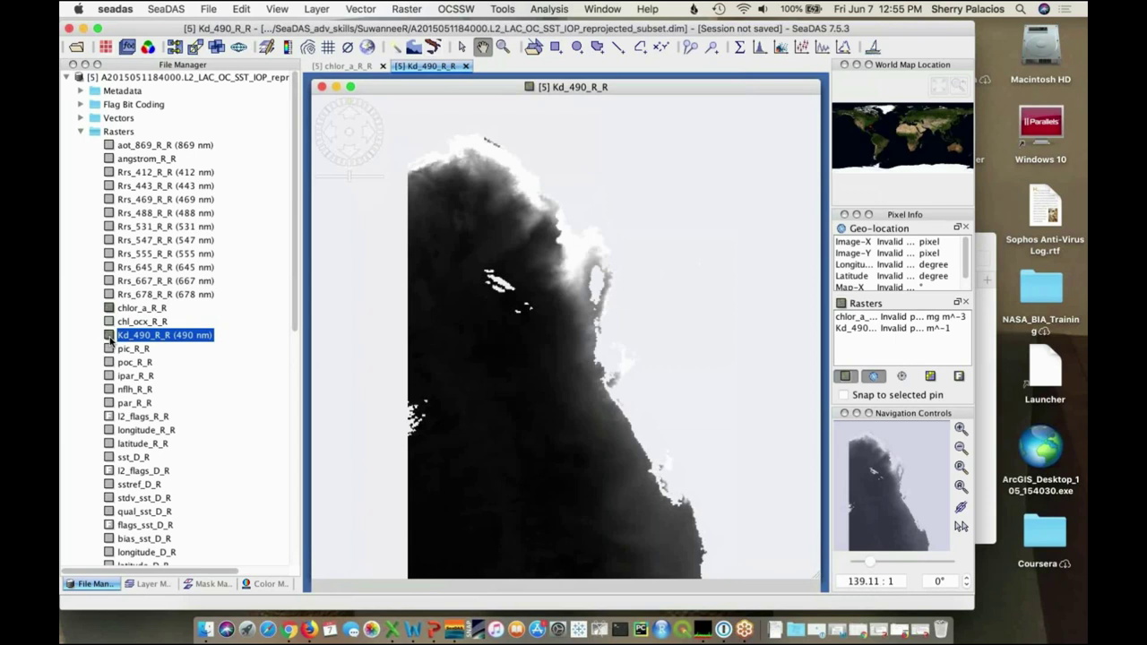
{"action": "double_click", "coordinate": [132, 391]}
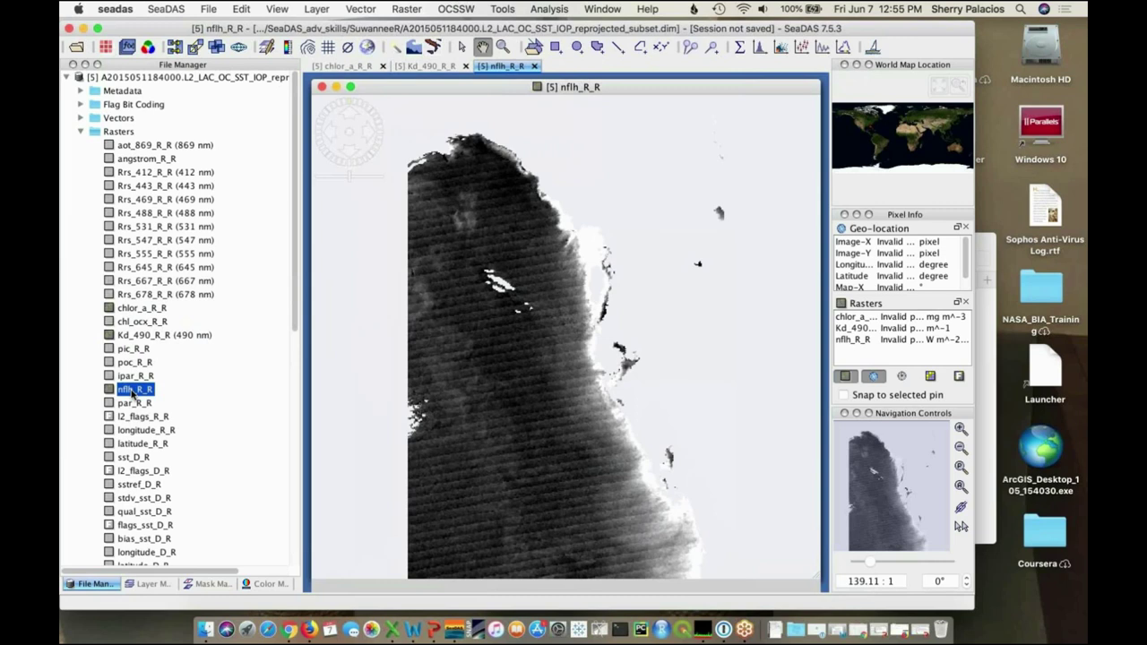
{"action": "double_click", "coordinate": [109, 459]}
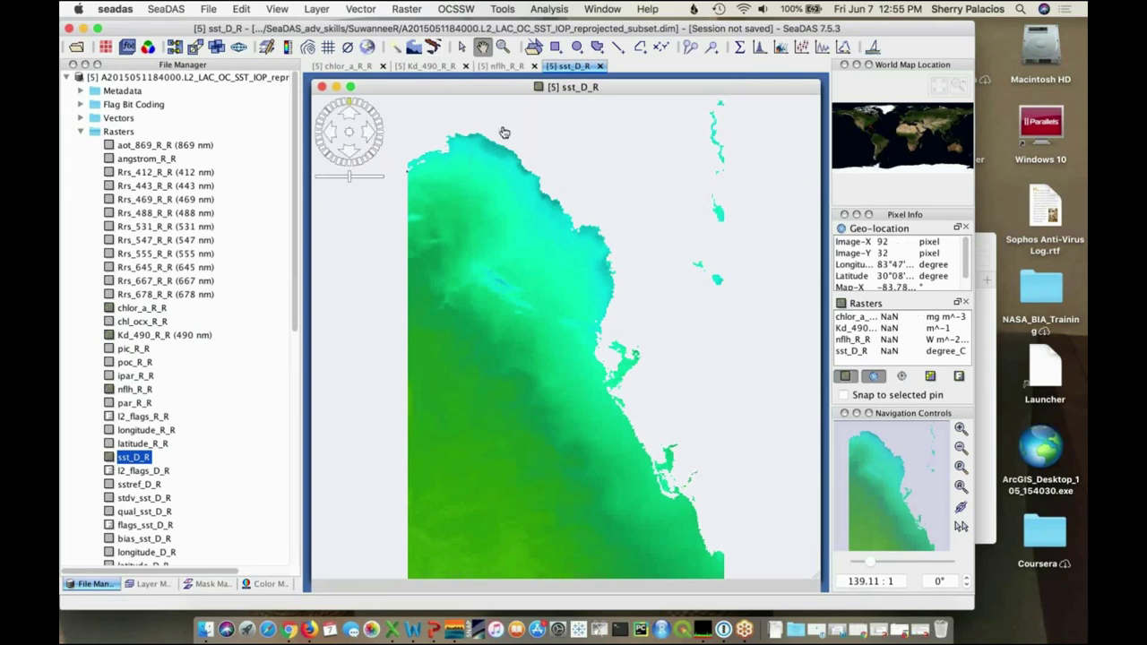
{"action": "scroll", "coordinate": [162, 437], "scroll_direction": "down", "scroll_amount": 10}
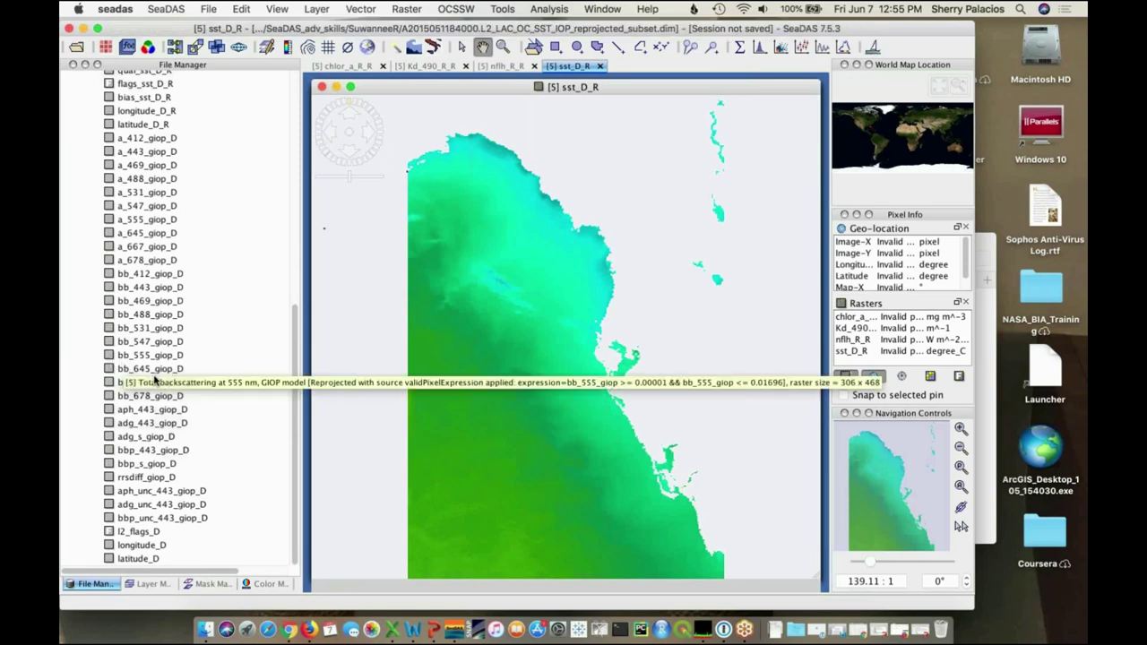
{"action": "left_click", "coordinate": [154, 423]}
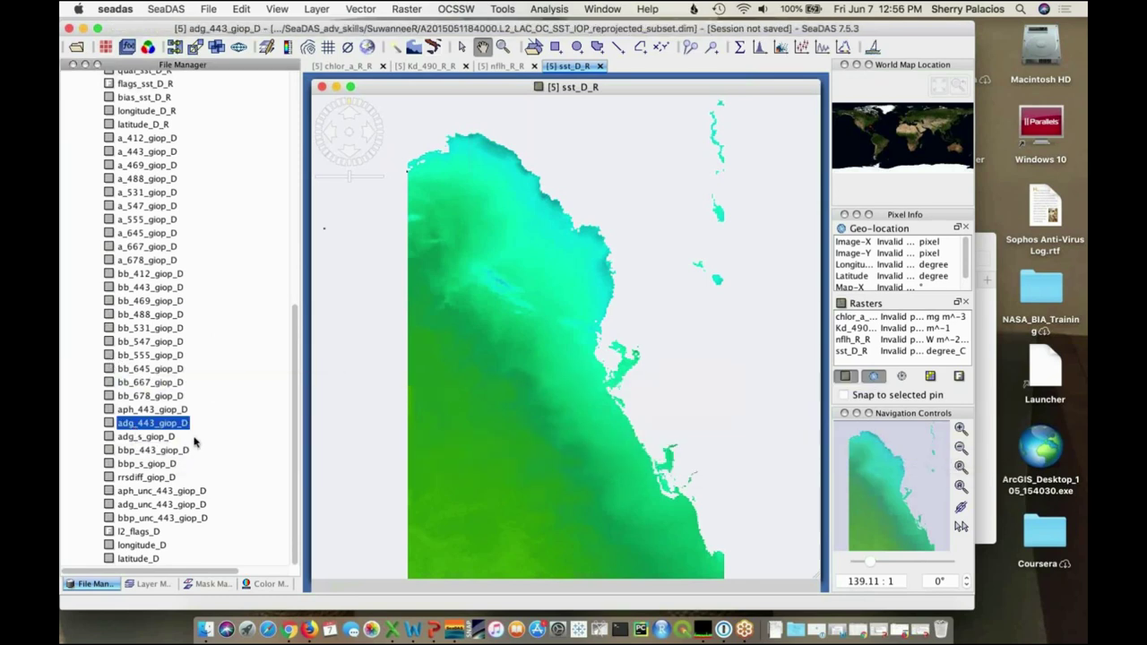
{"action": "double_click", "coordinate": [114, 425]}
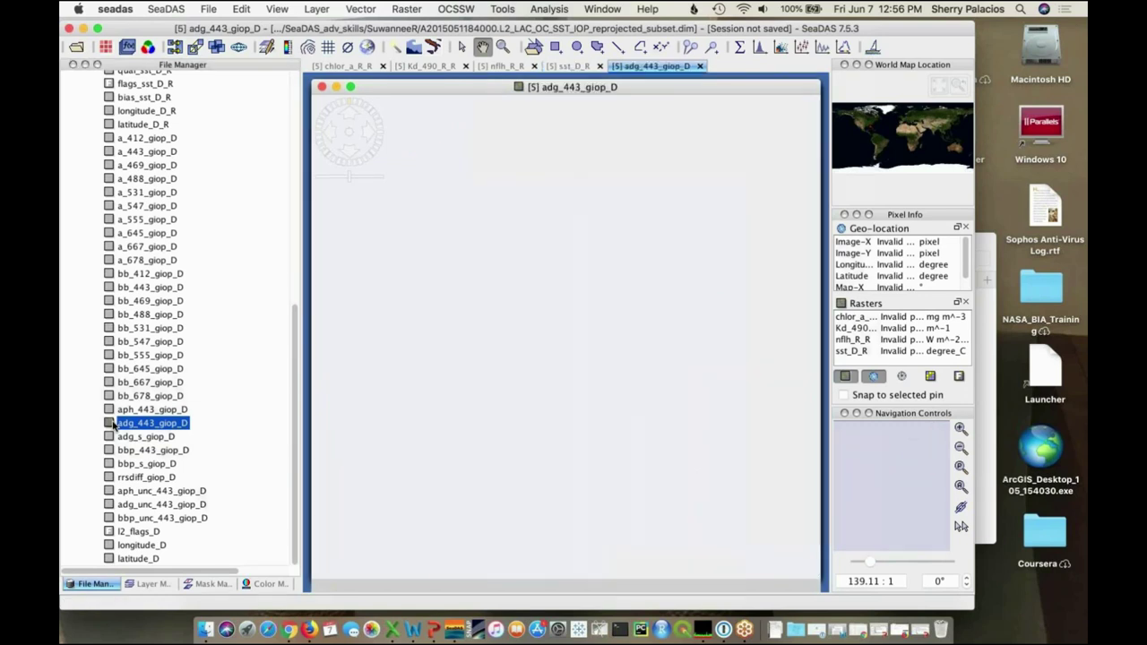
Close the nflh_R_R and Kd_490_R_R image views and bring the chlor_a_R_R view to the front
{"action": "left_click", "coordinate": [534, 66]}
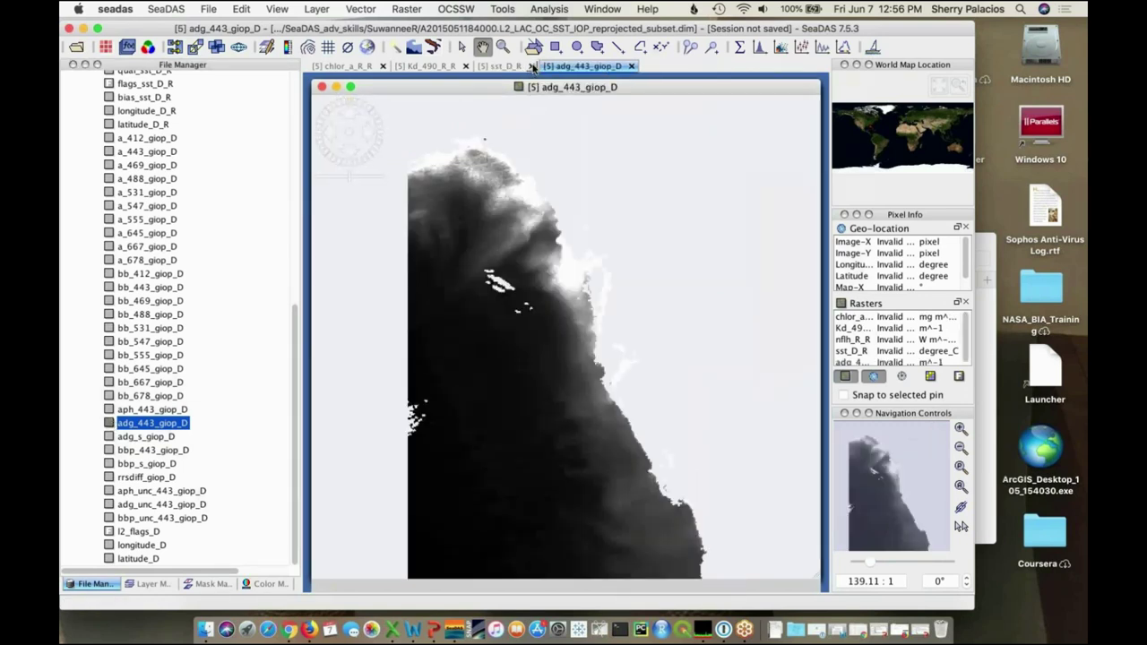
{"action": "left_click", "coordinate": [465, 67]}
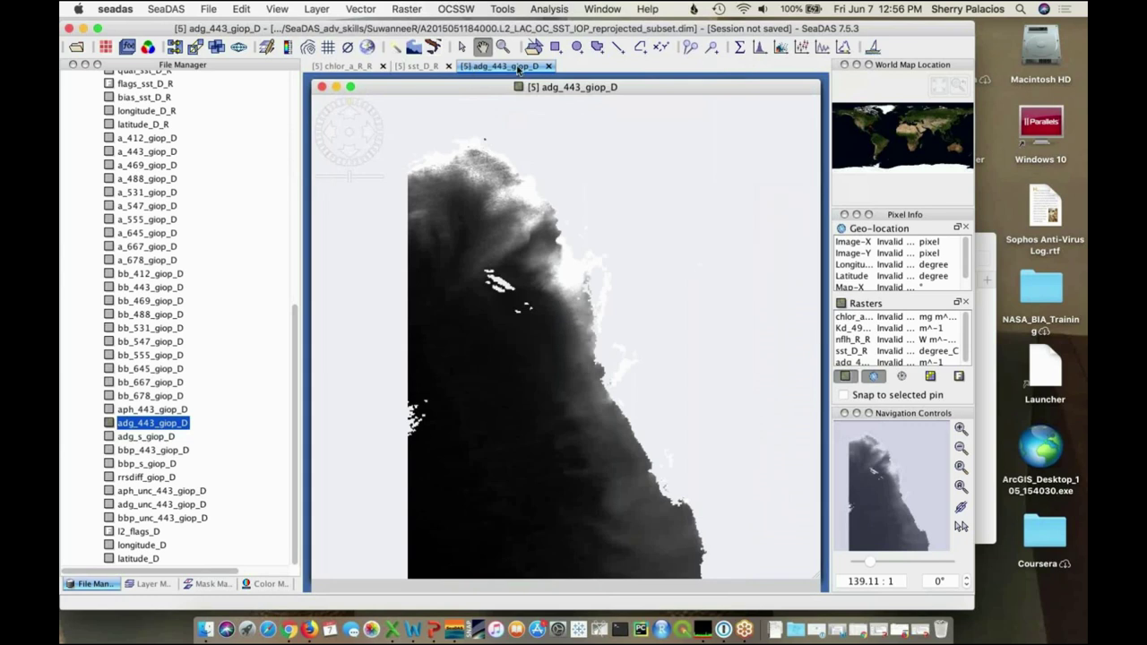
{"action": "left_click", "coordinate": [344, 68]}
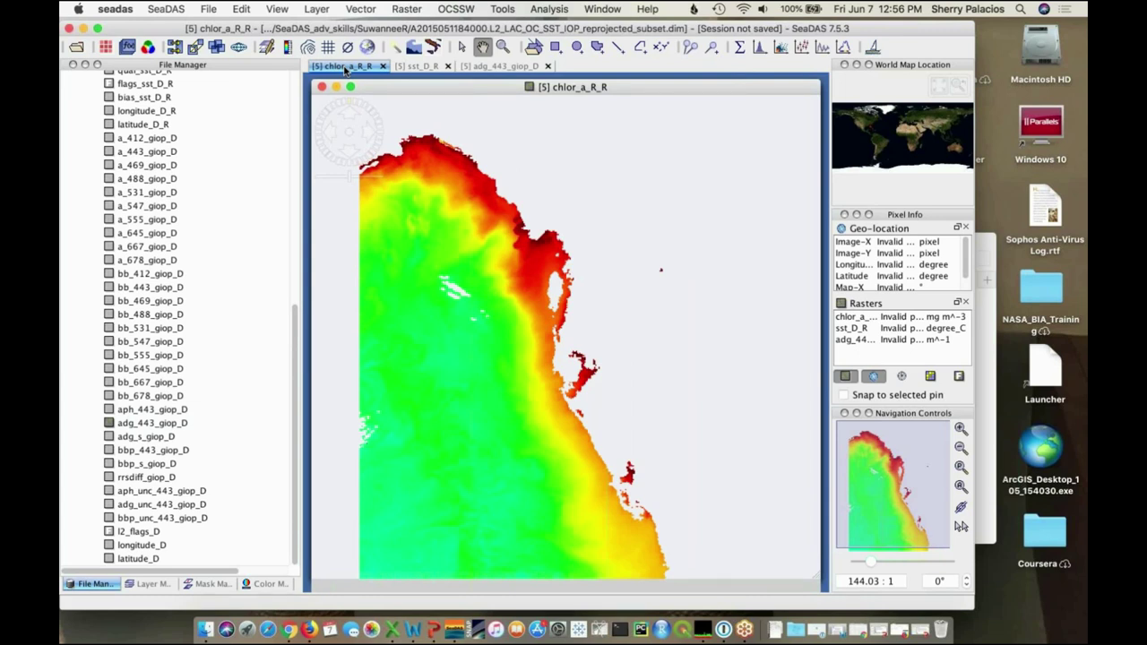
{"action": "scroll", "coordinate": [212, 232], "scroll_direction": "up", "scroll_amount": 10}
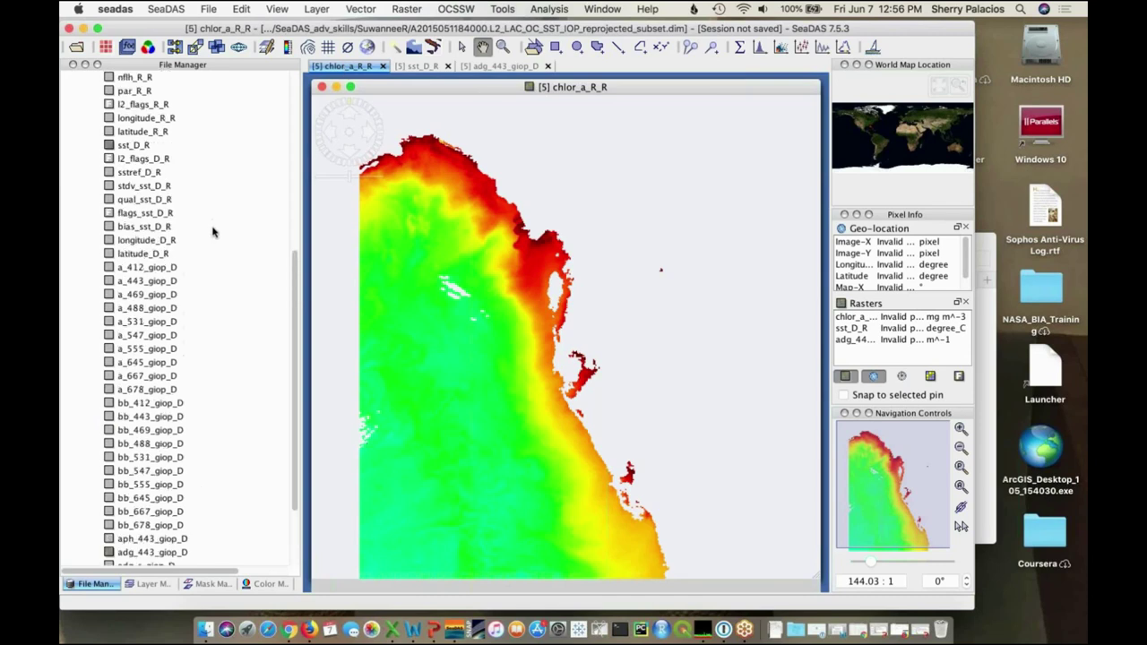
{"action": "scroll", "coordinate": [213, 232], "scroll_direction": "down", "scroll_amount": 10}
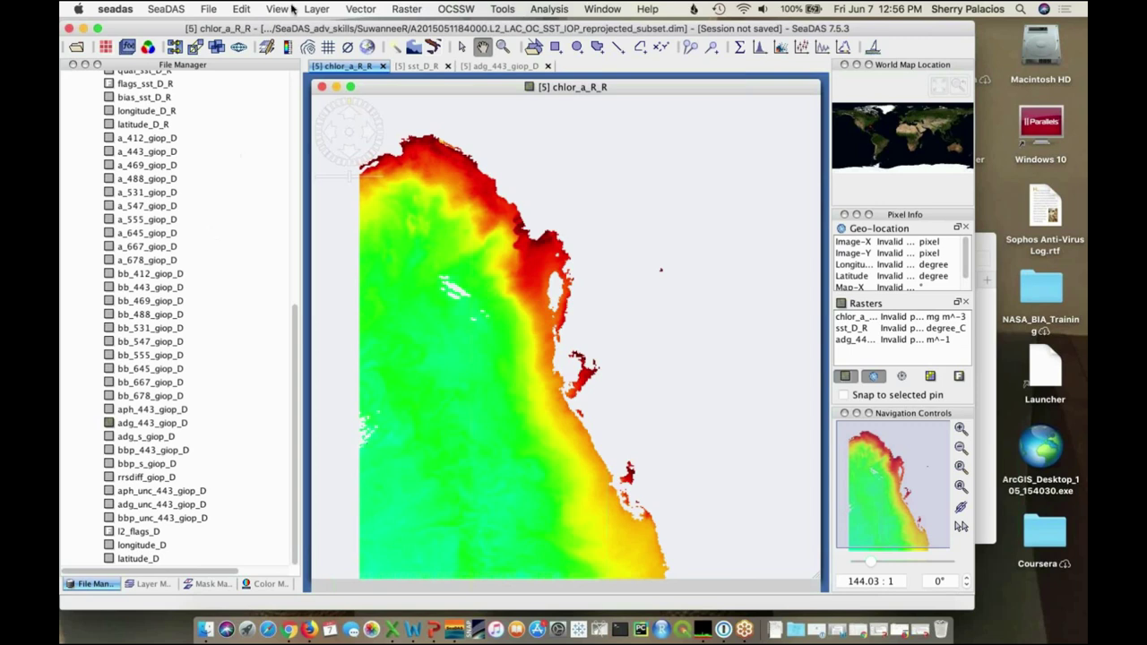
Start creating a cropped file from the OC_SST_IOP product and extend the spatial subset to the full scene, ending at Y 467
{"action": "left_click", "coordinate": [195, 49]}
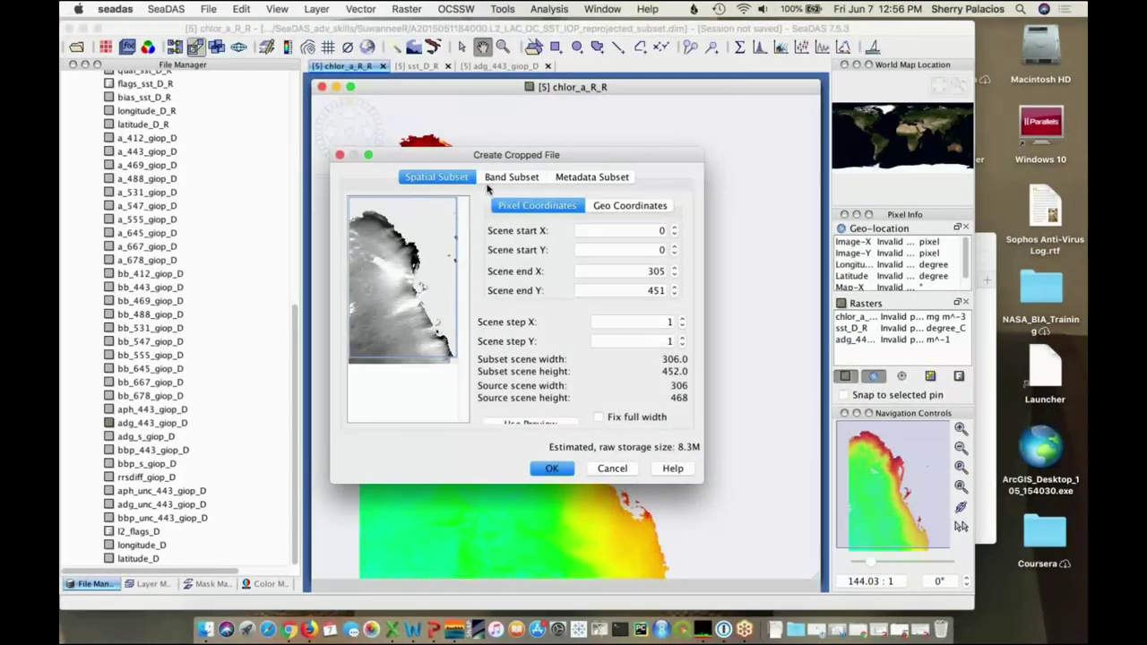
{"action": "left_click", "coordinate": [506, 178]}
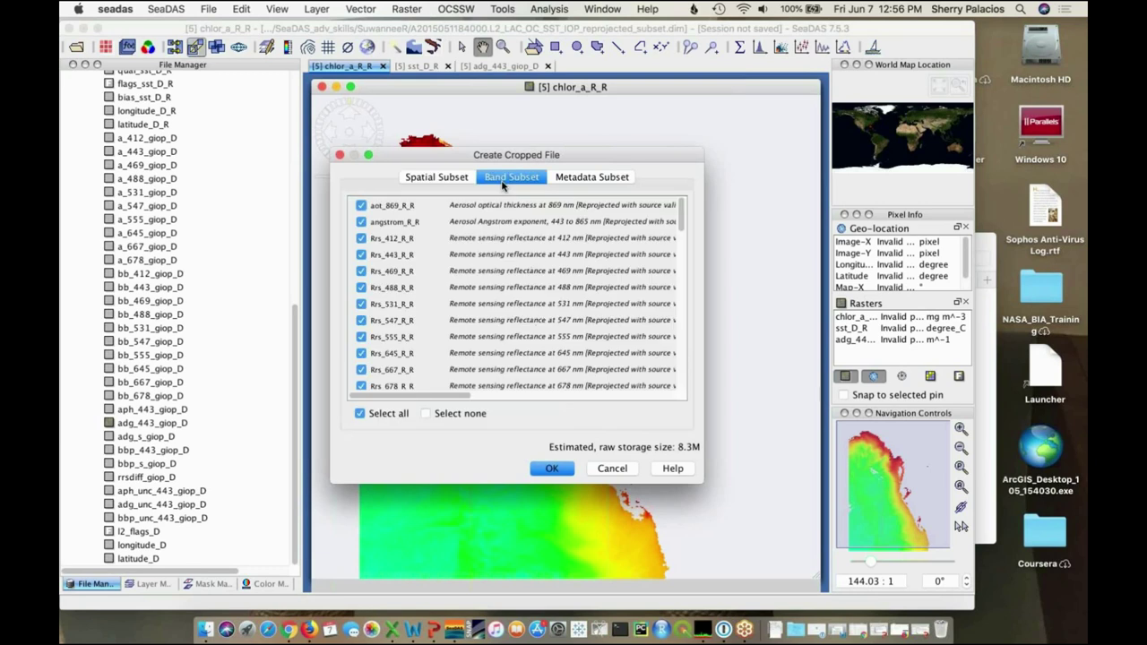
{"action": "left_click", "coordinate": [444, 183]}
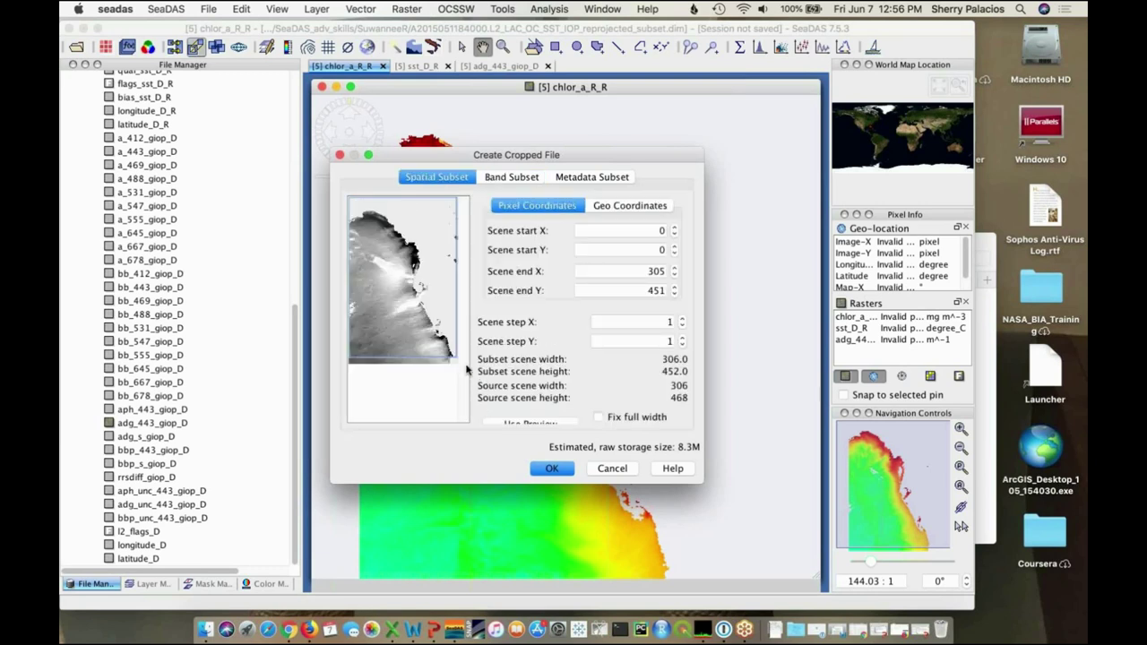
{"action": "left_click_drag", "start_coordinate": [455, 362], "coordinate": [457, 368]}
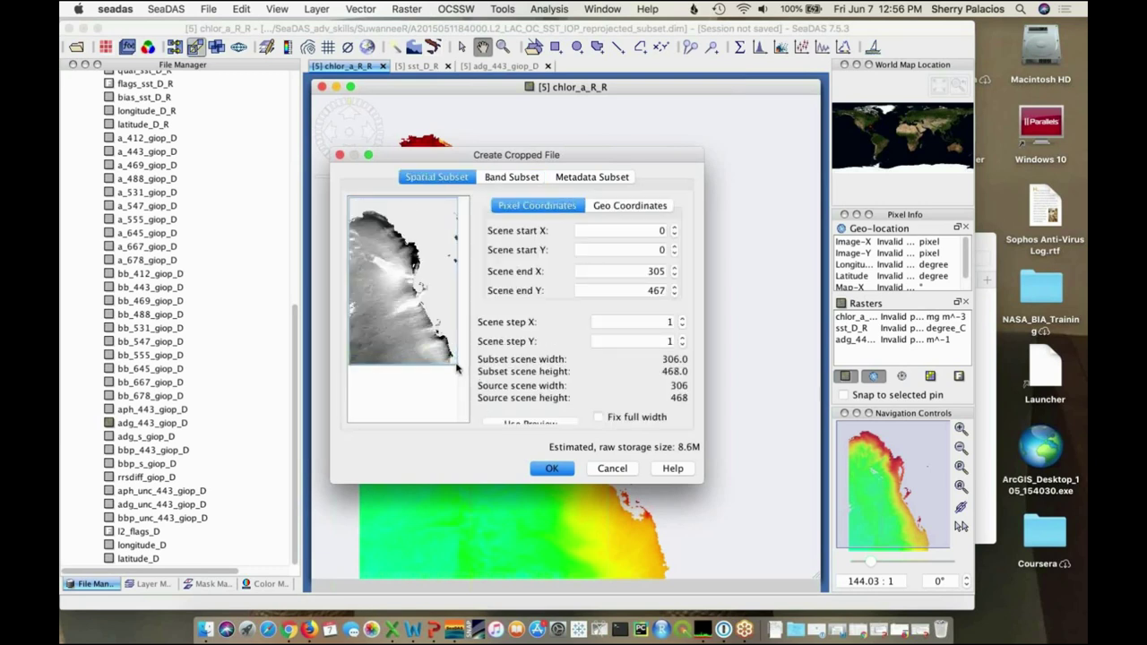
Exclude the aot_869_R_R and angstrom_R_R bands from the band subset
{"action": "left_click", "coordinate": [513, 179]}
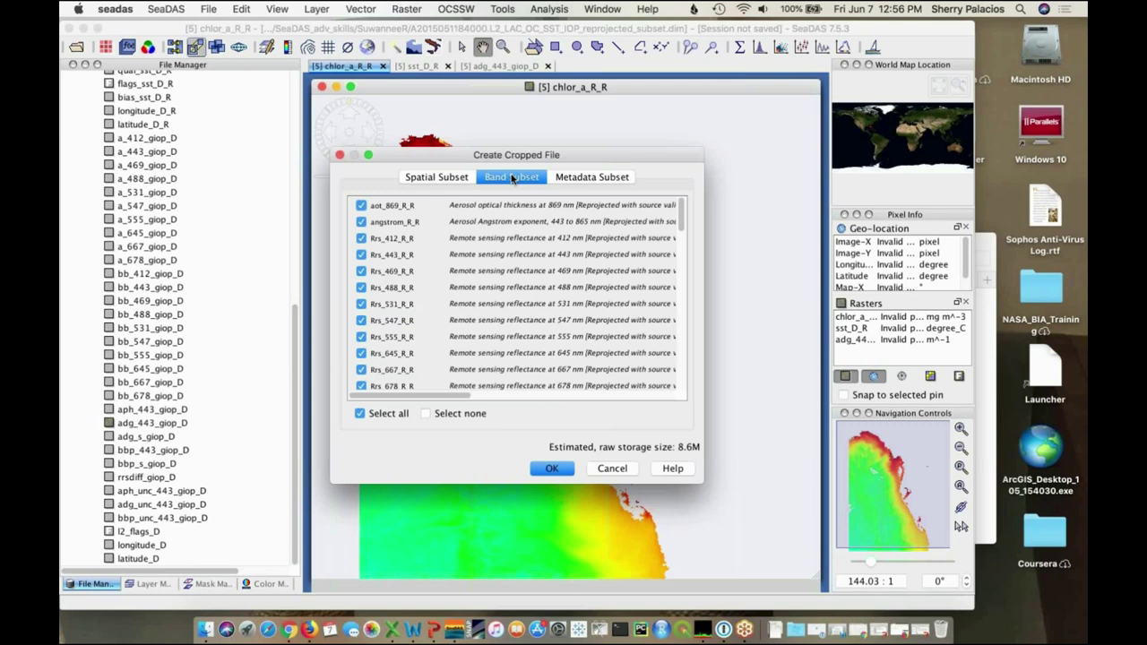
{"action": "left_click", "coordinate": [360, 207]}
{"action": "left_click", "coordinate": [361, 223]}
Exclude the chl_ocx, pic, poc, ipar, nflh and par R_R bands from the subset, keeping chlor_a and Kd_490
{"action": "scroll", "coordinate": [419, 256], "scroll_direction": "down", "scroll_amount": 5}
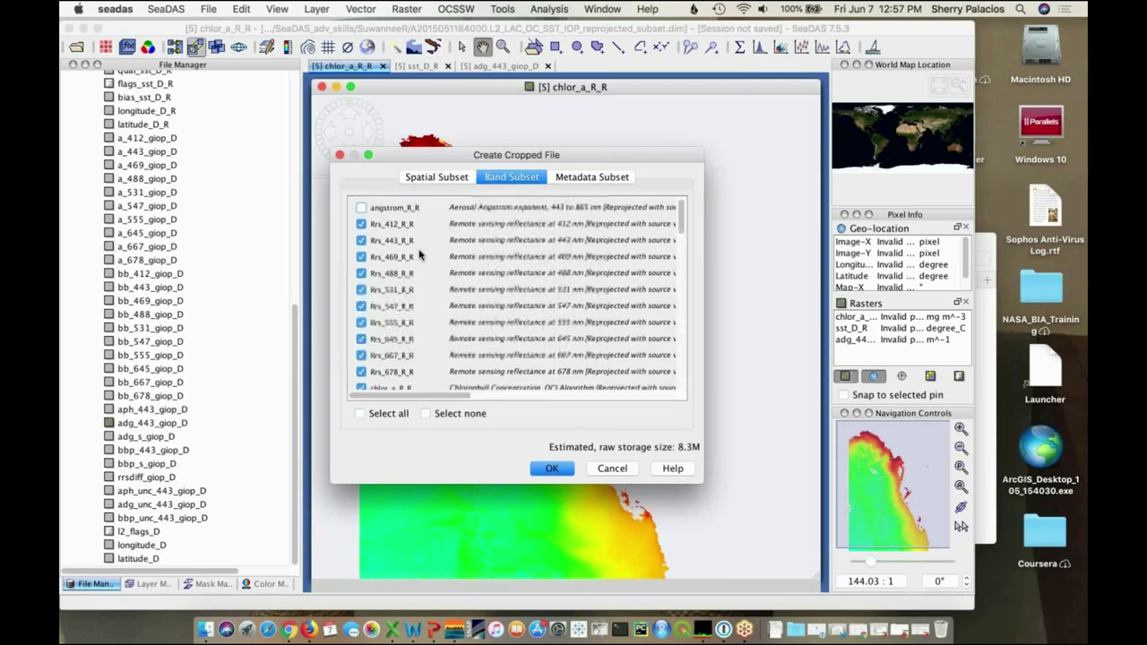
{"action": "scroll", "coordinate": [418, 256], "scroll_direction": "down", "scroll_amount": 5}
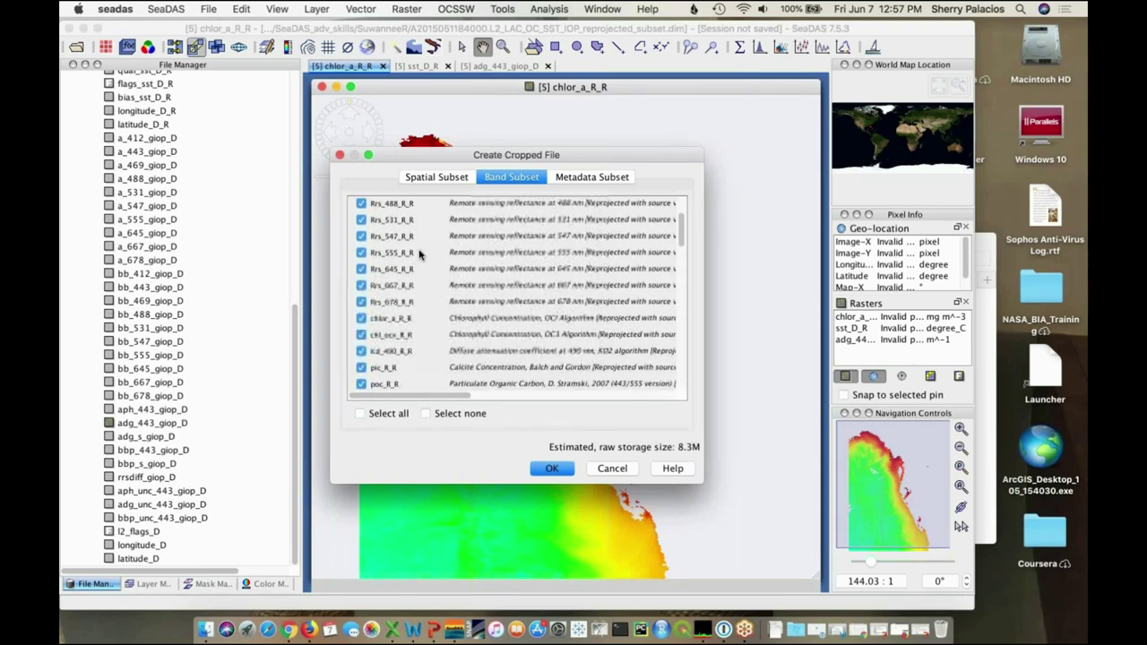
{"action": "scroll", "coordinate": [418, 256], "scroll_direction": "down", "scroll_amount": 2}
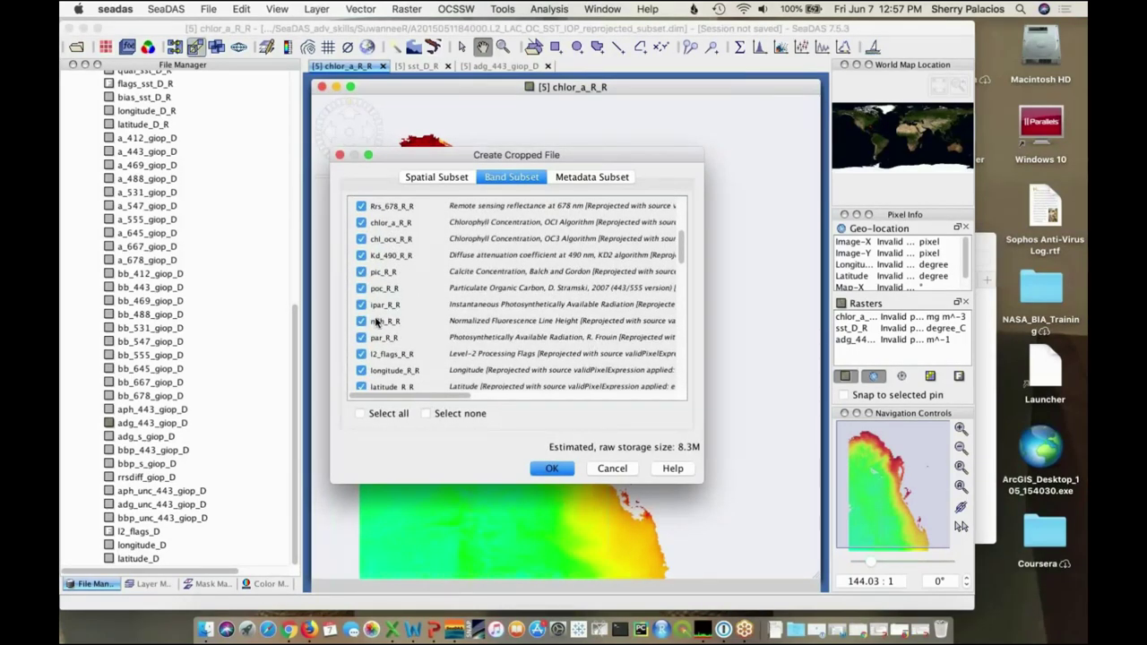
{"action": "scroll", "coordinate": [401, 240], "scroll_direction": "up", "scroll_amount": 1}
{"action": "scroll", "coordinate": [401, 240], "scroll_direction": "up", "scroll_amount": 1}
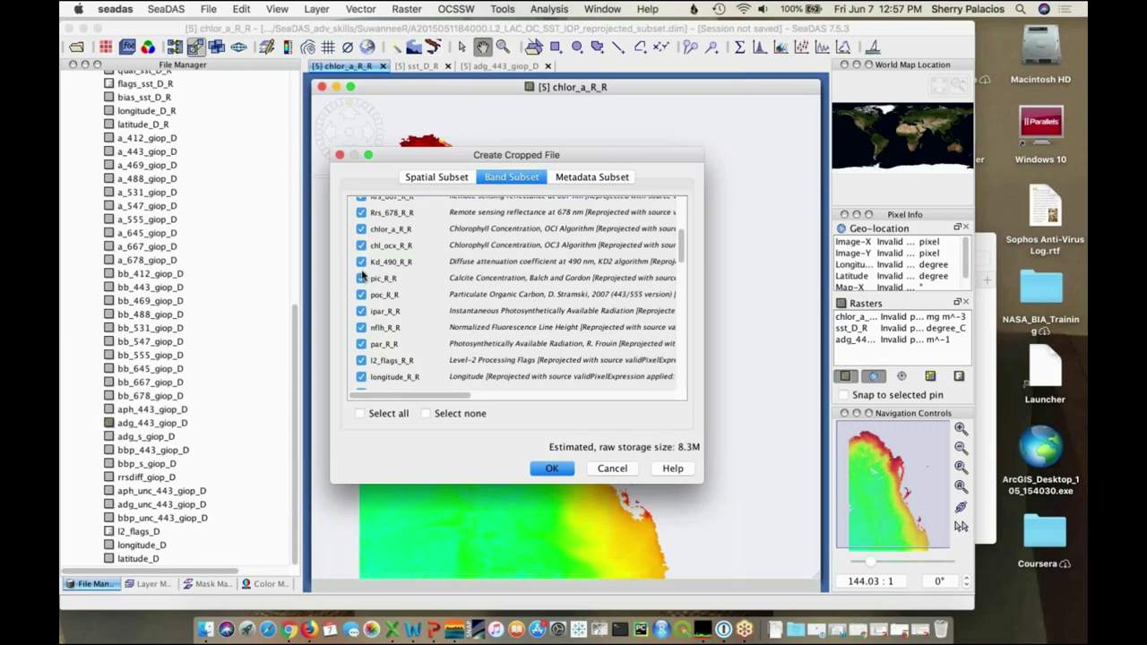
{"action": "left_click", "coordinate": [362, 248]}
{"action": "left_click", "coordinate": [361, 278]}
{"action": "left_click", "coordinate": [361, 295]}
{"action": "left_click", "coordinate": [361, 311]}
{"action": "left_click", "coordinate": [361, 327]}
{"action": "left_click", "coordinate": [361, 343]}
Exclude the sstref, stdv_sst, qual_sst, flags_sst and bias_sst D_R bands from the subset, keeping sst_D_R
{"action": "scroll", "coordinate": [385, 344], "scroll_direction": "down", "scroll_amount": 3}
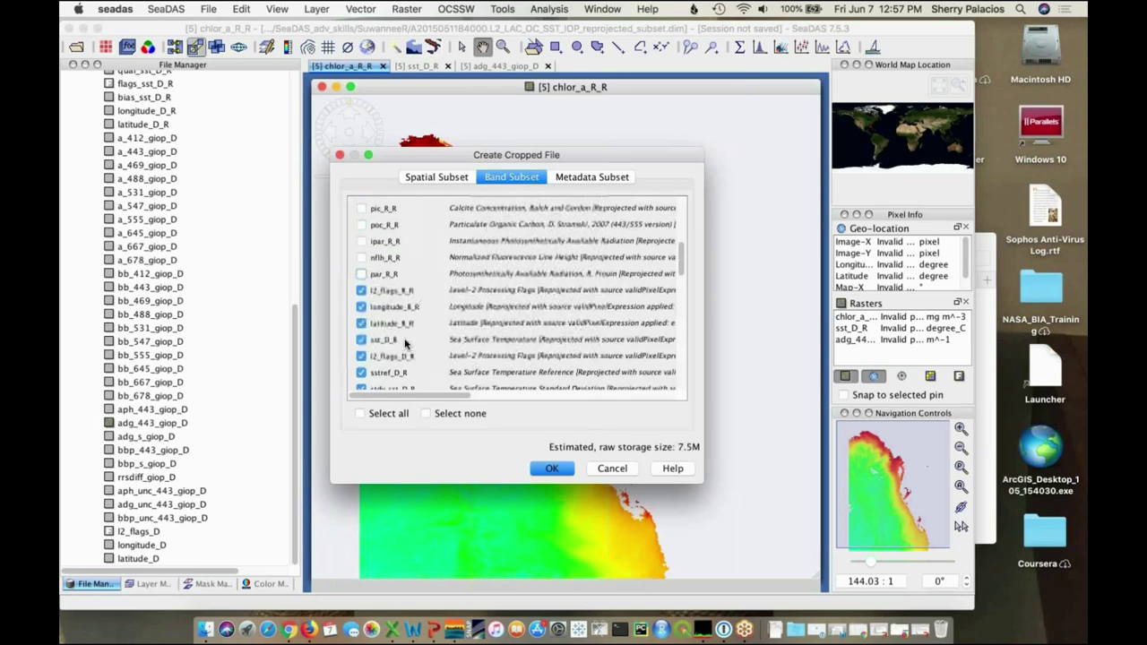
{"action": "scroll", "coordinate": [405, 343], "scroll_direction": "down", "scroll_amount": 2}
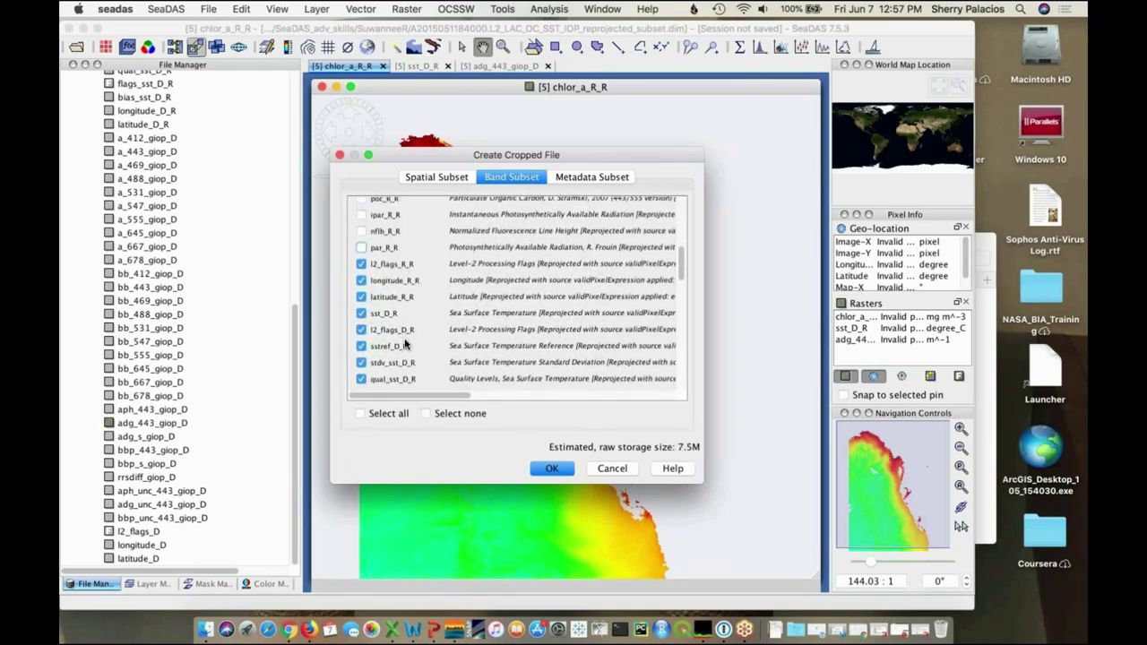
{"action": "scroll", "coordinate": [405, 344], "scroll_direction": "down", "scroll_amount": 1}
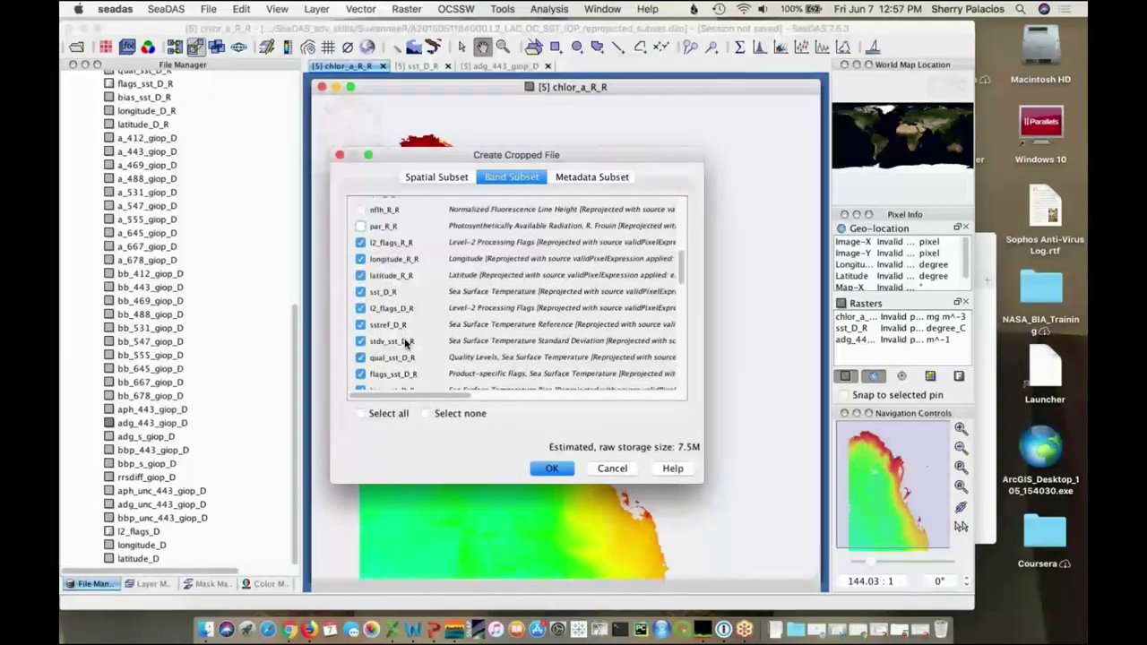
{"action": "left_click", "coordinate": [361, 325]}
{"action": "left_click", "coordinate": [361, 341]}
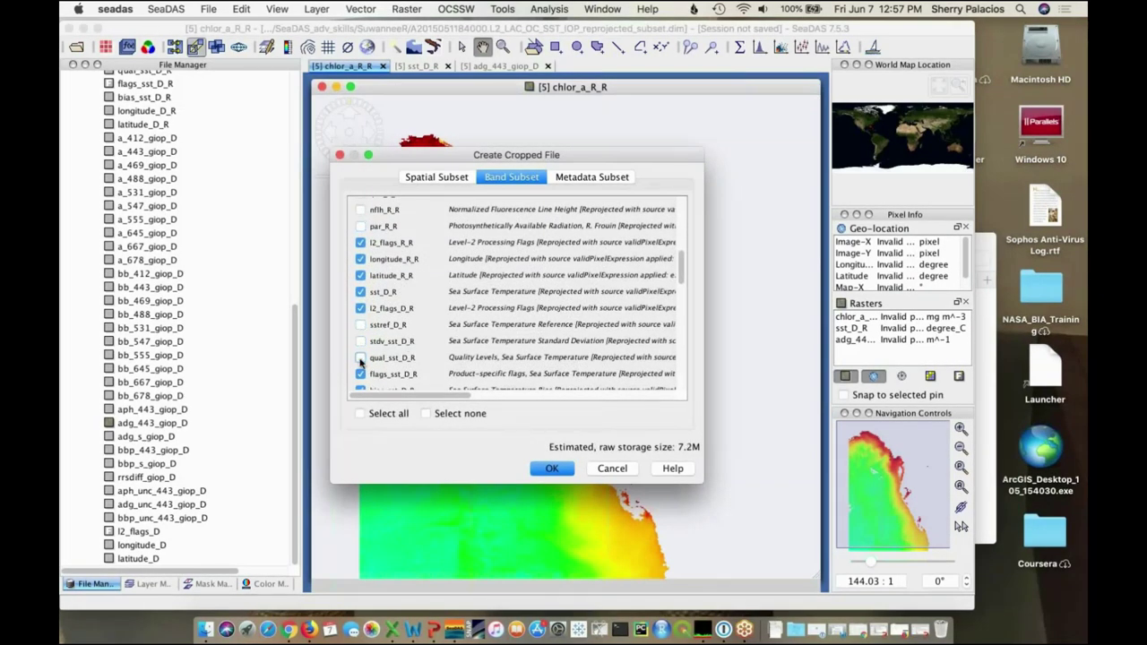
{"action": "left_click", "coordinate": [361, 374]}
{"action": "scroll", "coordinate": [360, 374], "scroll_direction": "down", "scroll_amount": 2}
{"action": "scroll", "coordinate": [431, 318], "scroll_direction": "down", "scroll_amount": 4}
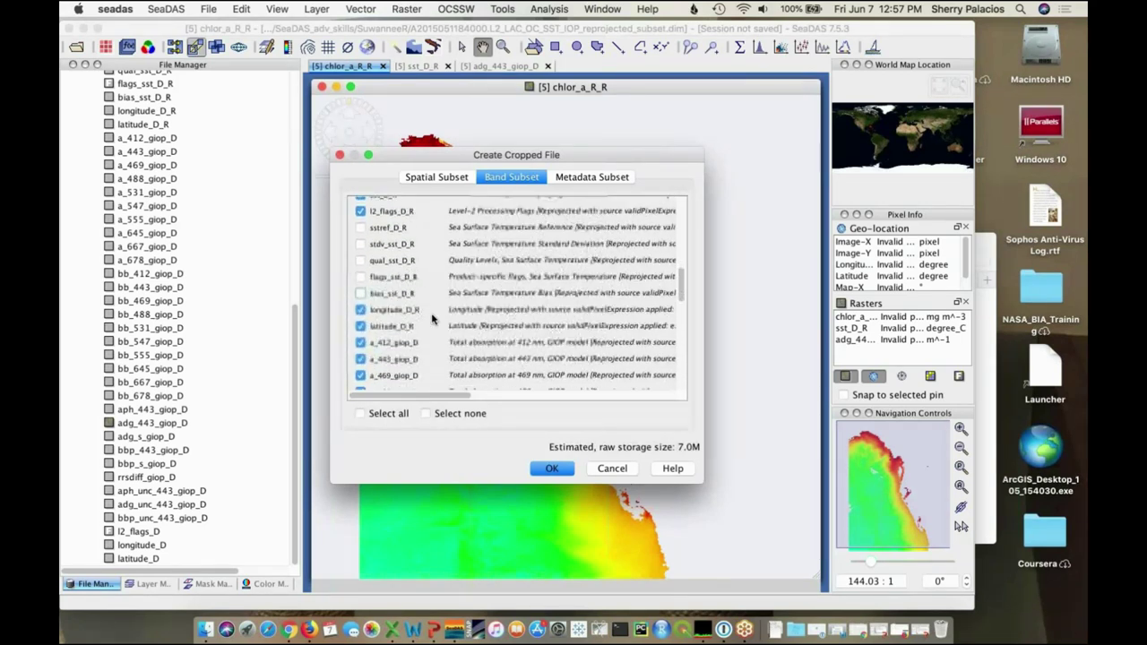
Exclude the giop_D total absorption bands a_412, a_443, a_469, a_488, a_531, a_555, a_645, a_667 and a_678 from the subset
{"action": "scroll", "coordinate": [377, 316], "scroll_direction": "down", "scroll_amount": 2}
{"action": "left_click", "coordinate": [362, 316]}
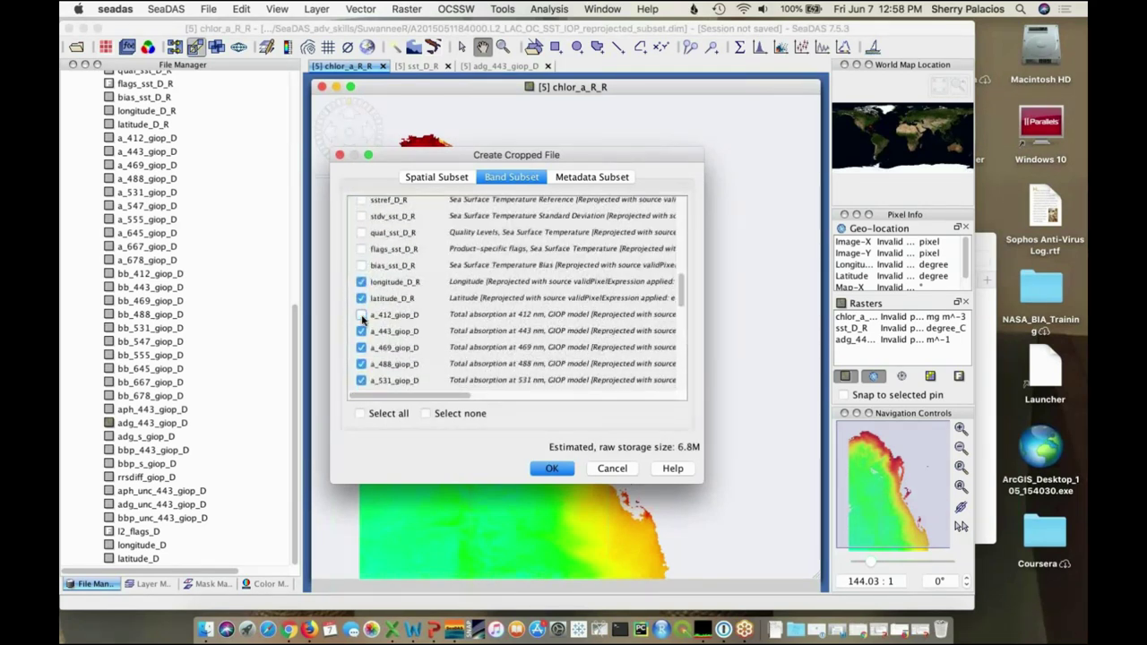
{"action": "left_click", "coordinate": [362, 348]}
{"action": "left_click", "coordinate": [361, 364]}
{"action": "left_click", "coordinate": [361, 381]}
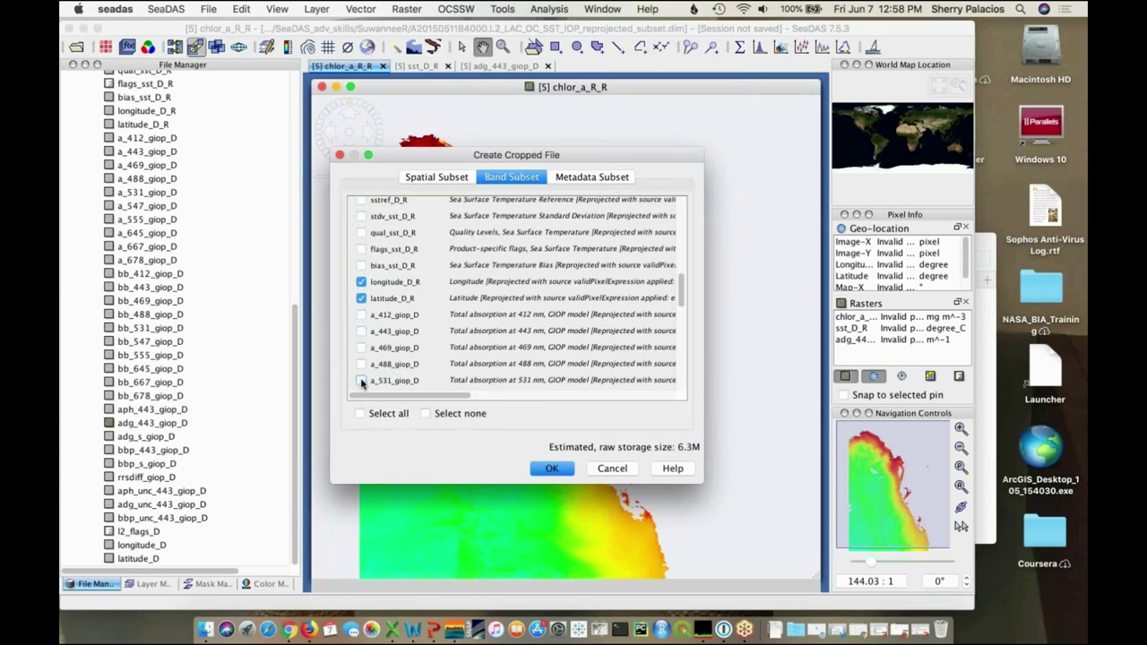
{"action": "scroll", "coordinate": [434, 291], "scroll_direction": "down", "scroll_amount": 4}
{"action": "scroll", "coordinate": [434, 291], "scroll_direction": "down", "scroll_amount": 4}
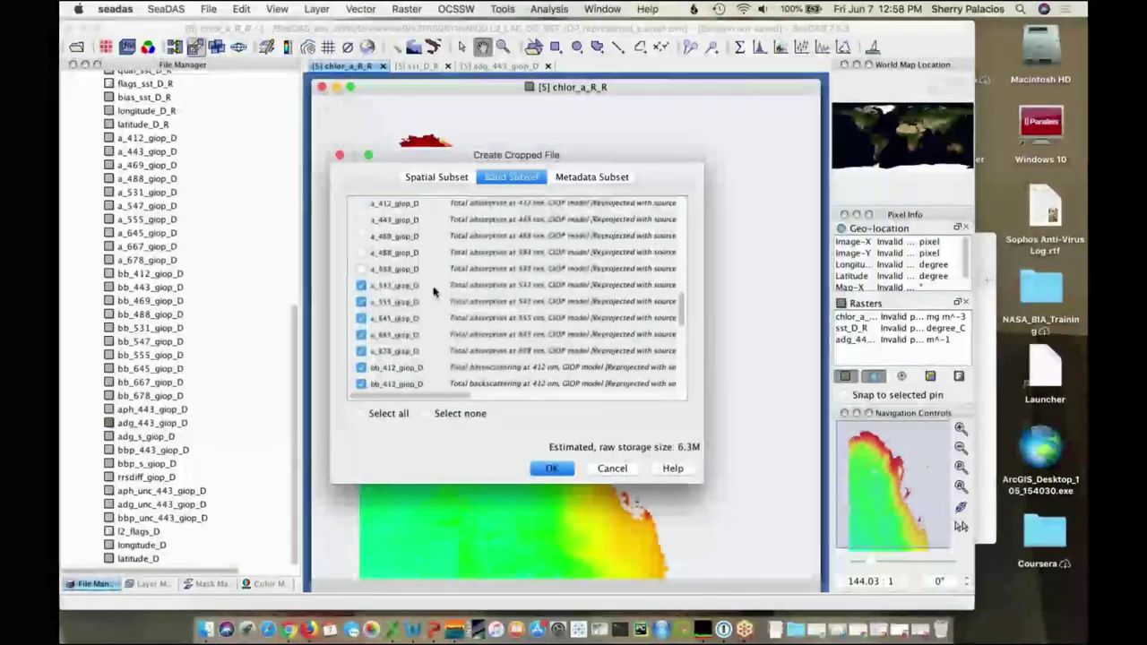
{"action": "left_click", "coordinate": [361, 272]}
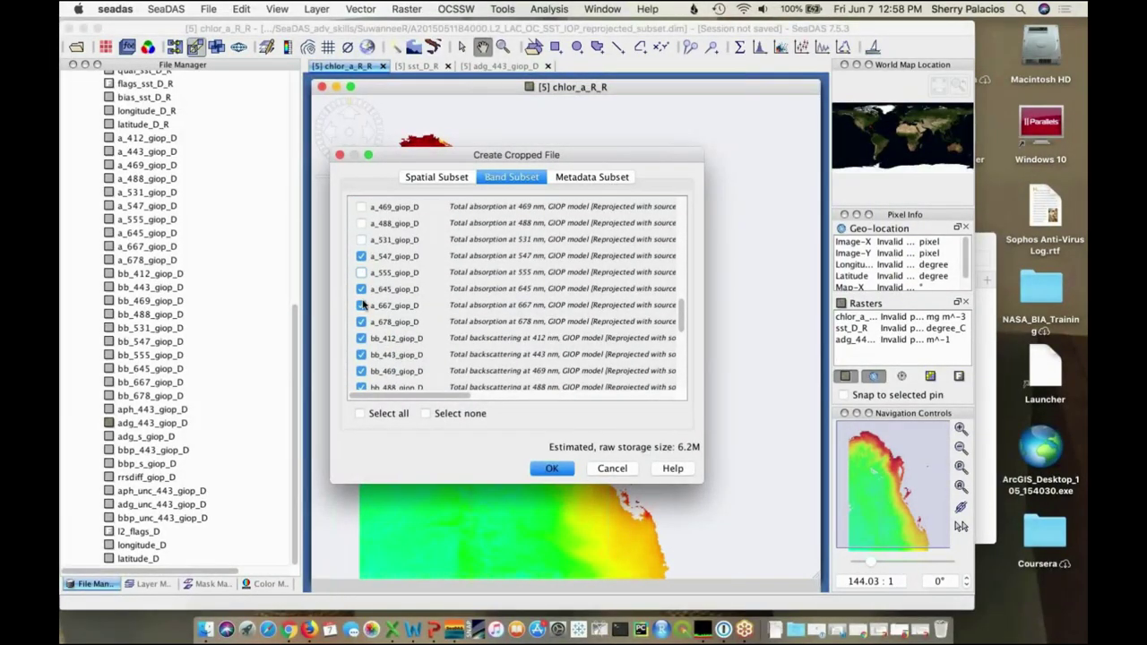
{"action": "left_click", "coordinate": [361, 288]}
{"action": "left_click", "coordinate": [361, 305]}
{"action": "left_click", "coordinate": [361, 321]}
Exclude all giop_D total backscattering bands, from bb_412 through bb_678, from the subset
{"action": "left_click", "coordinate": [361, 338]}
{"action": "left_click", "coordinate": [361, 354]}
{"action": "left_click", "coordinate": [361, 370]}
{"action": "scroll", "coordinate": [512, 258], "scroll_direction": "down", "scroll_amount": 5}
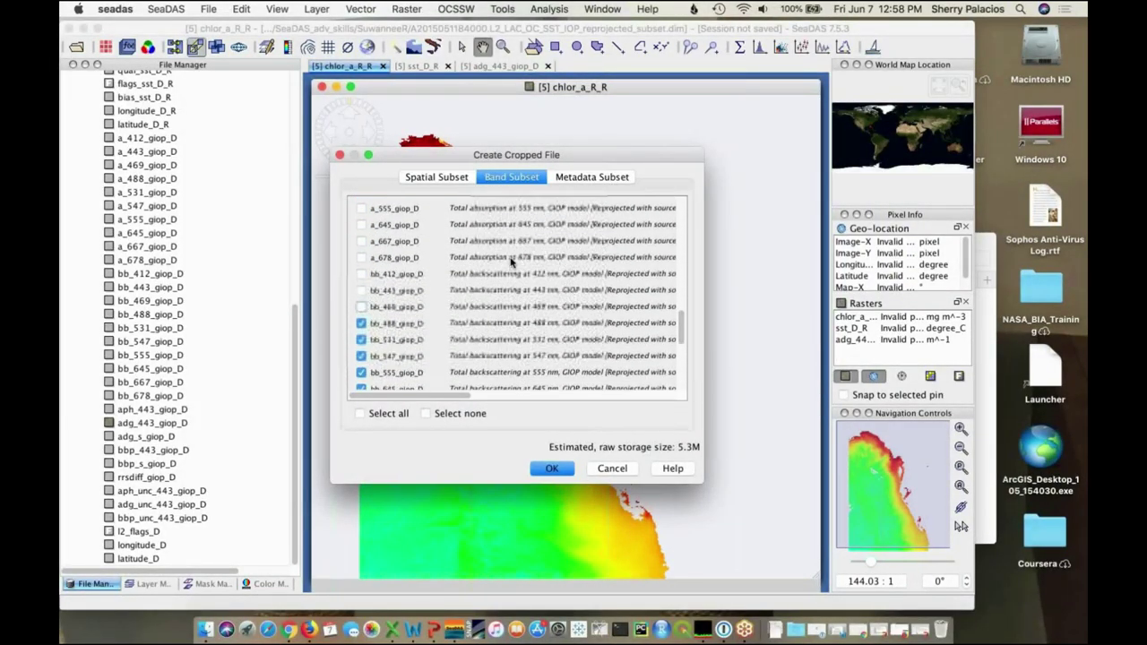
{"action": "left_click", "coordinate": [361, 285]}
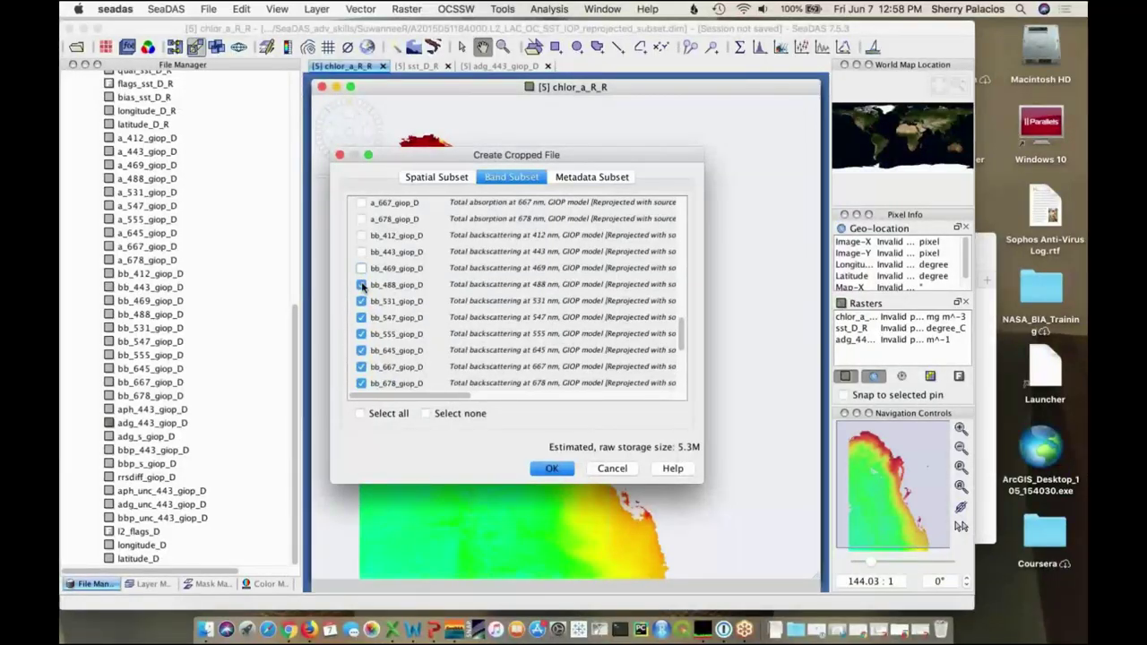
{"action": "left_click", "coordinate": [361, 302]}
{"action": "left_click", "coordinate": [361, 318]}
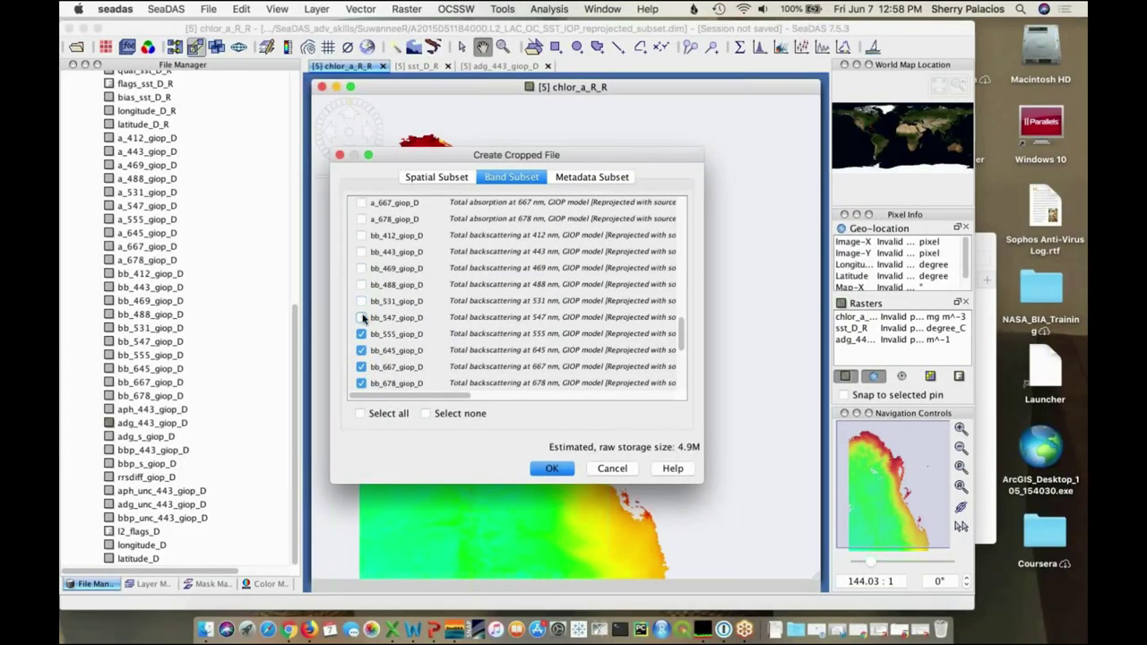
{"action": "left_click", "coordinate": [361, 333]}
{"action": "left_click", "coordinate": [362, 350]}
{"action": "left_click", "coordinate": [361, 367]}
{"action": "left_click", "coordinate": [361, 383]}
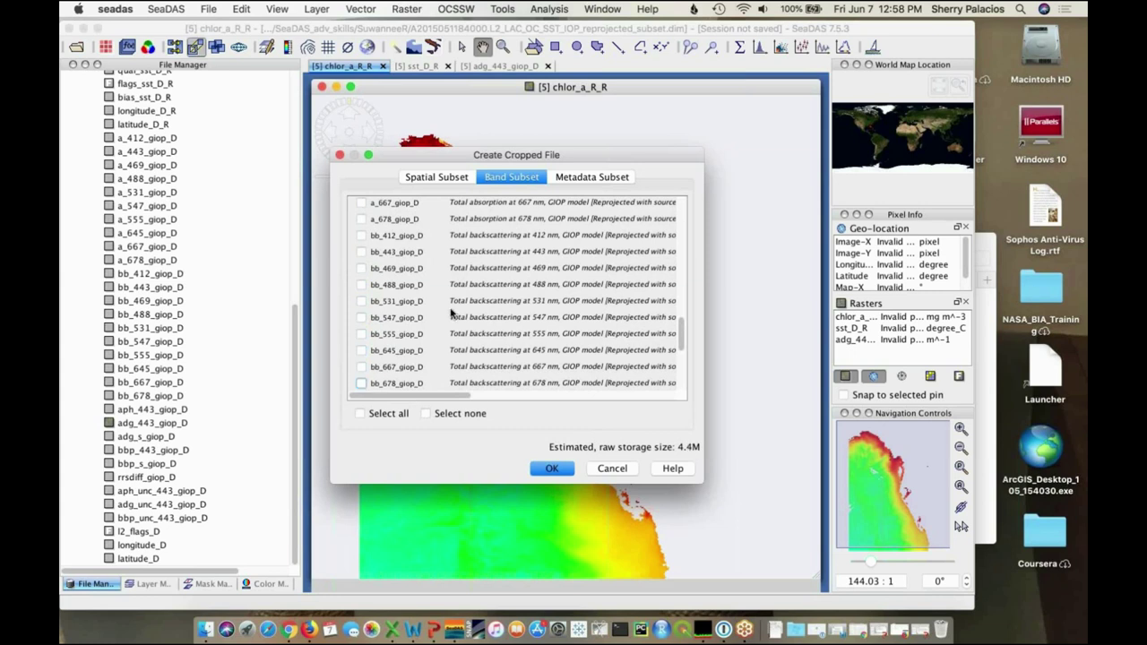
Exclude the aph_443, adg_s, bbp_443, bbp_s and rrsdiff giop_D bands from the subset, keeping adg_443_giop_D
{"action": "scroll", "coordinate": [461, 312], "scroll_direction": "down", "scroll_amount": 5}
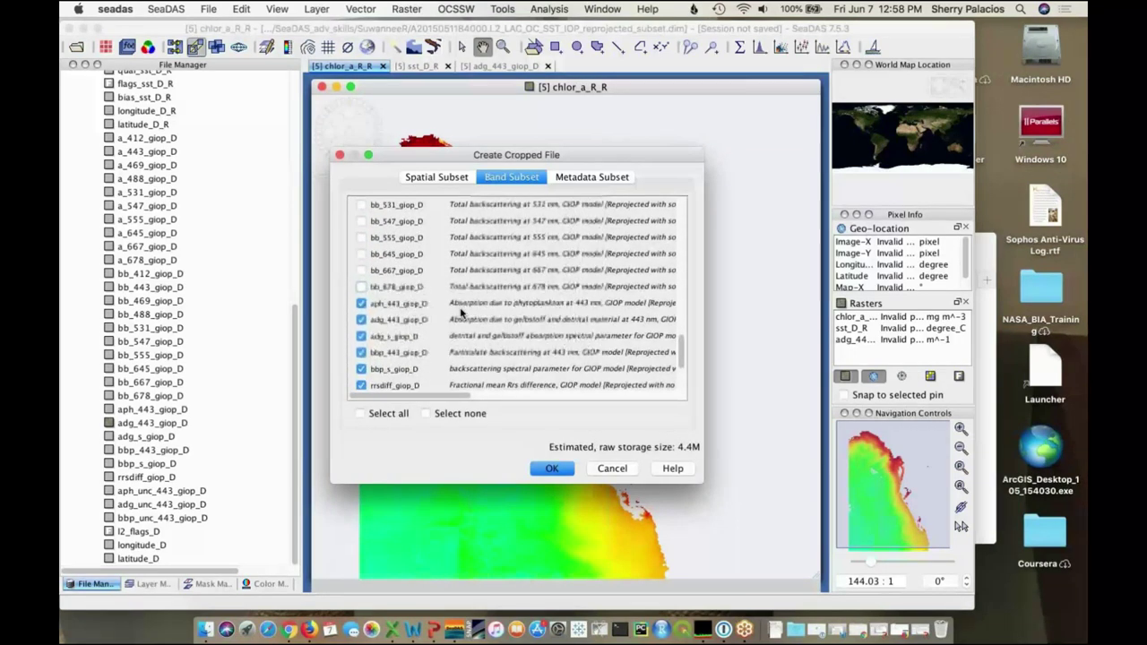
{"action": "left_click", "coordinate": [361, 284]}
{"action": "left_click", "coordinate": [361, 318]}
{"action": "left_click", "coordinate": [361, 334]}
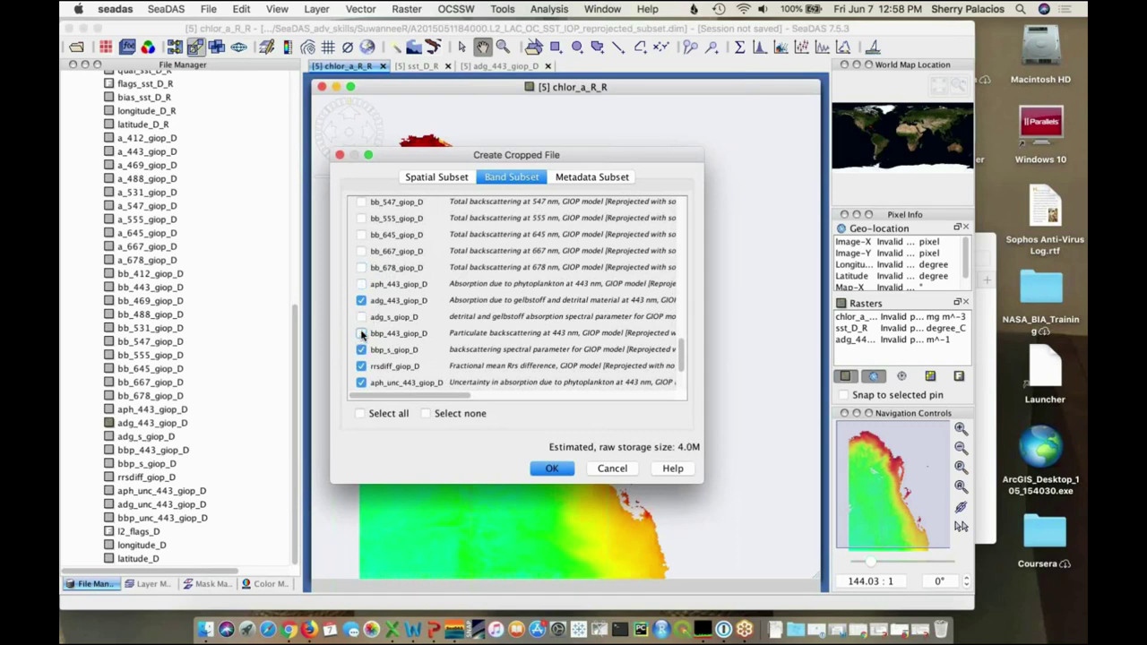
{"action": "left_click", "coordinate": [361, 349]}
{"action": "left_click", "coordinate": [362, 366]}
Exclude the uncertainty bands aph_unc_443, adg_unc_443 and bbp_unc_443 giop_D from the subset
{"action": "scroll", "coordinate": [455, 335], "scroll_direction": "down", "scroll_amount": 3}
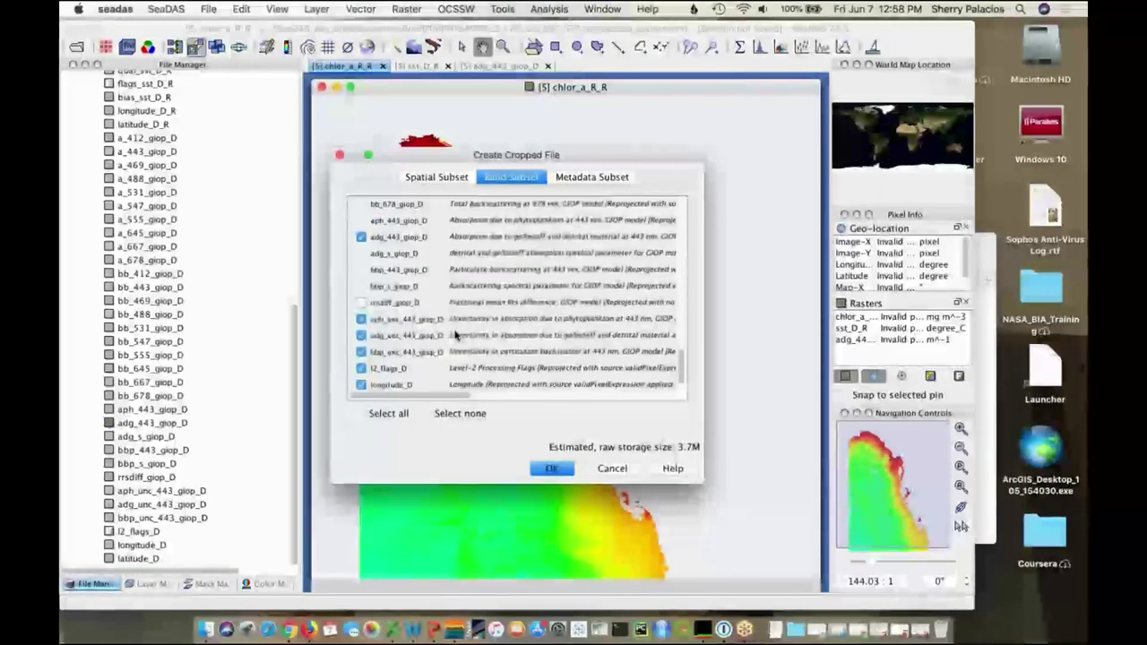
{"action": "scroll", "coordinate": [456, 334], "scroll_direction": "down", "scroll_amount": 1}
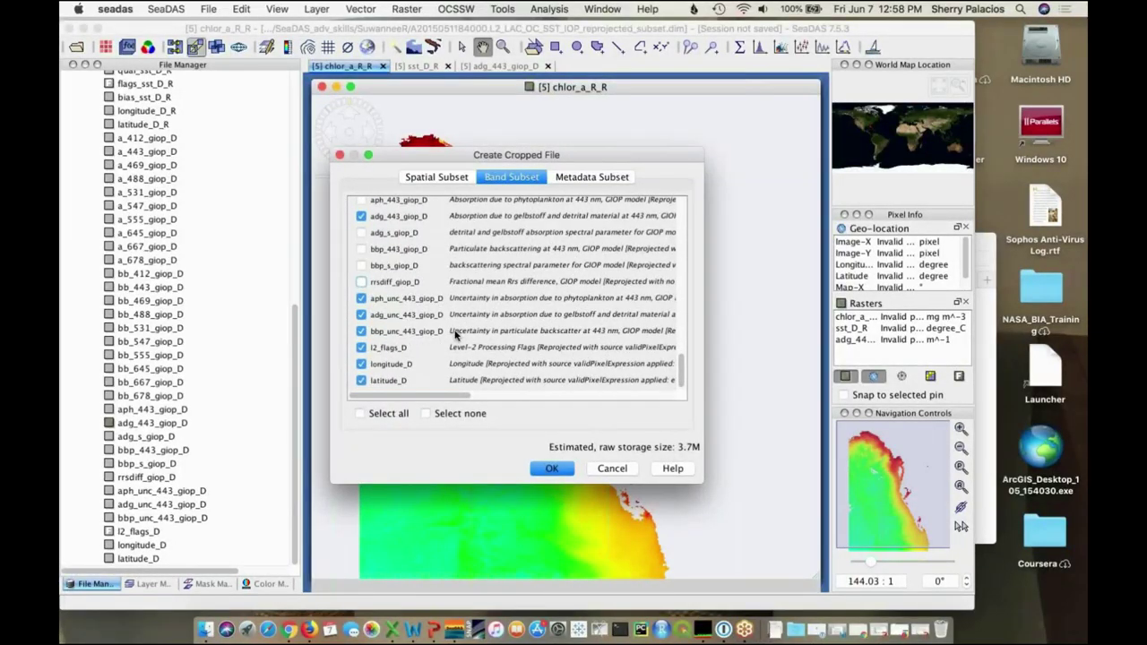
{"action": "scroll", "coordinate": [455, 334], "scroll_direction": "down", "scroll_amount": 1}
{"action": "left_click", "coordinate": [361, 287]}
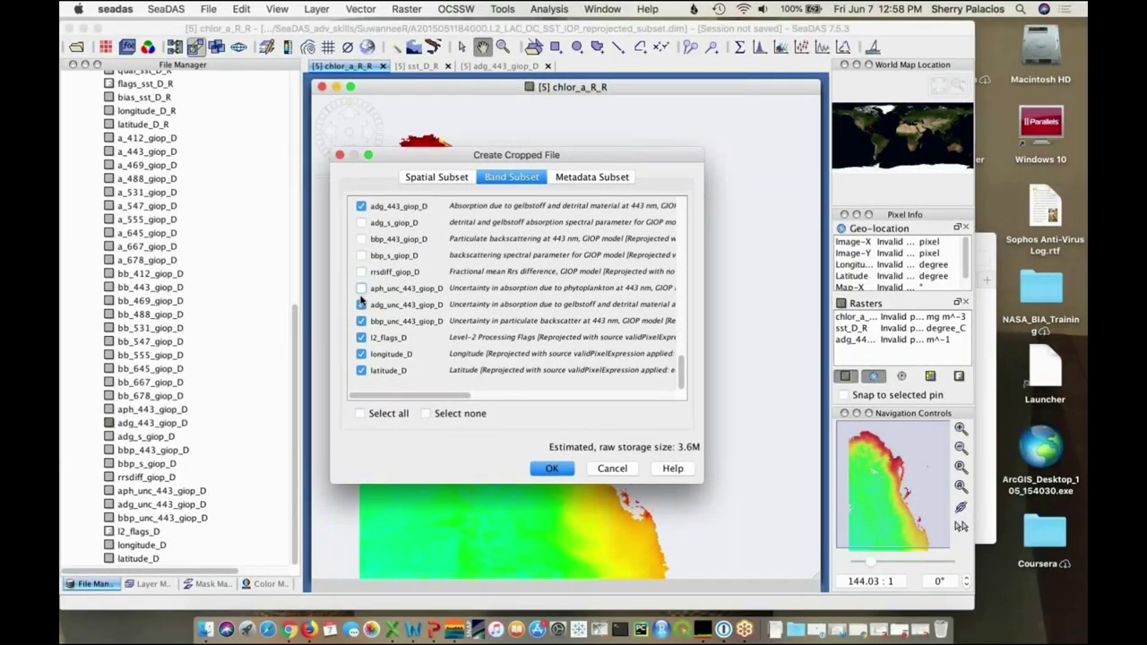
{"action": "left_click", "coordinate": [362, 304]}
{"action": "left_click", "coordinate": [361, 321]}
Include adg_s_giop_D in the subset again and exclude the remaining total absorption band a_547_giop_D
{"action": "scroll", "coordinate": [362, 326], "scroll_direction": "up", "scroll_amount": 5}
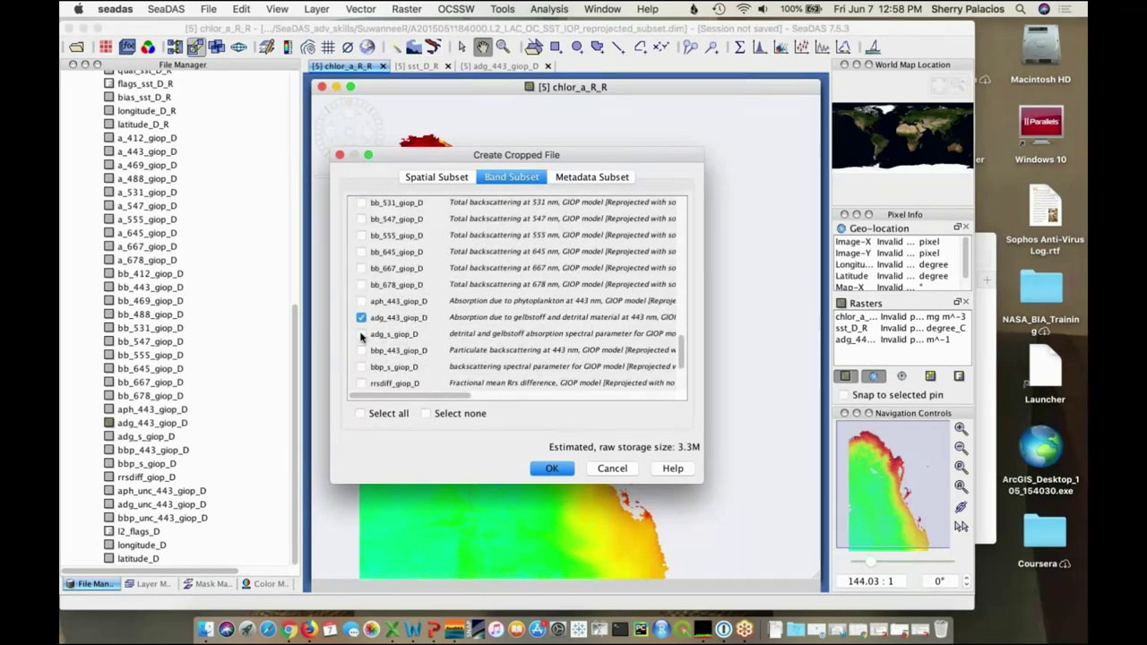
{"action": "left_click", "coordinate": [360, 334]}
{"action": "scroll", "coordinate": [360, 335], "scroll_direction": "down", "scroll_amount": 3}
{"action": "scroll", "coordinate": [361, 336], "scroll_direction": "up", "scroll_amount": 4}
{"action": "scroll", "coordinate": [361, 336], "scroll_direction": "up", "scroll_amount": 6}
{"action": "scroll", "coordinate": [360, 336], "scroll_direction": "up", "scroll_amount": 8}
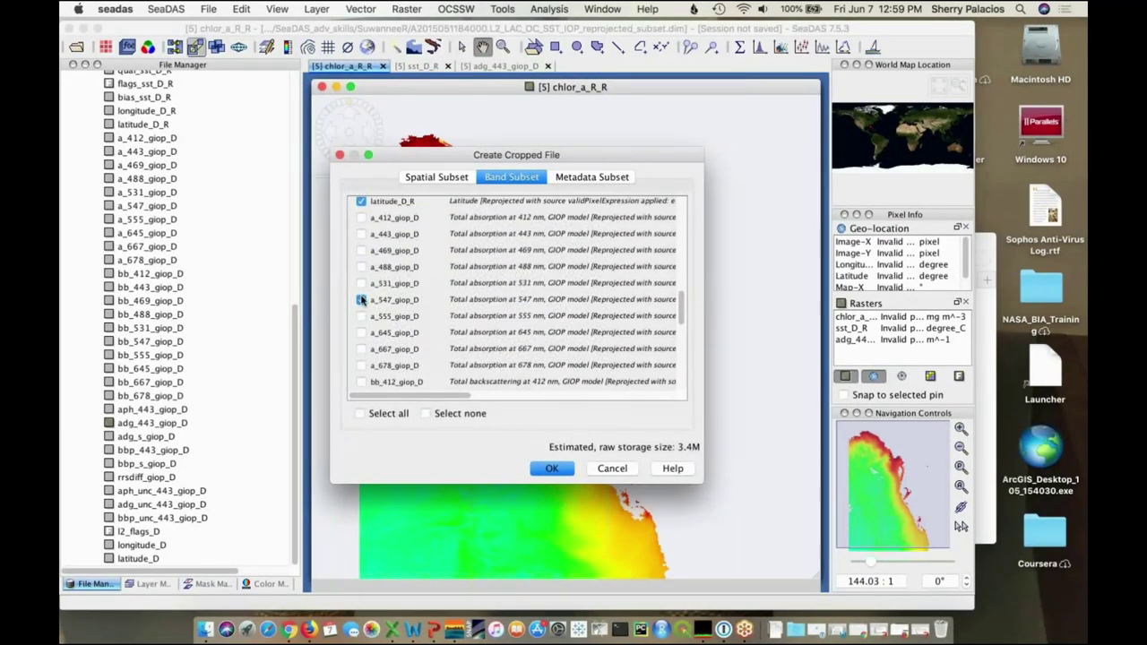
{"action": "left_click", "coordinate": [361, 300]}
{"action": "scroll", "coordinate": [361, 300], "scroll_direction": "up", "scroll_amount": 10}
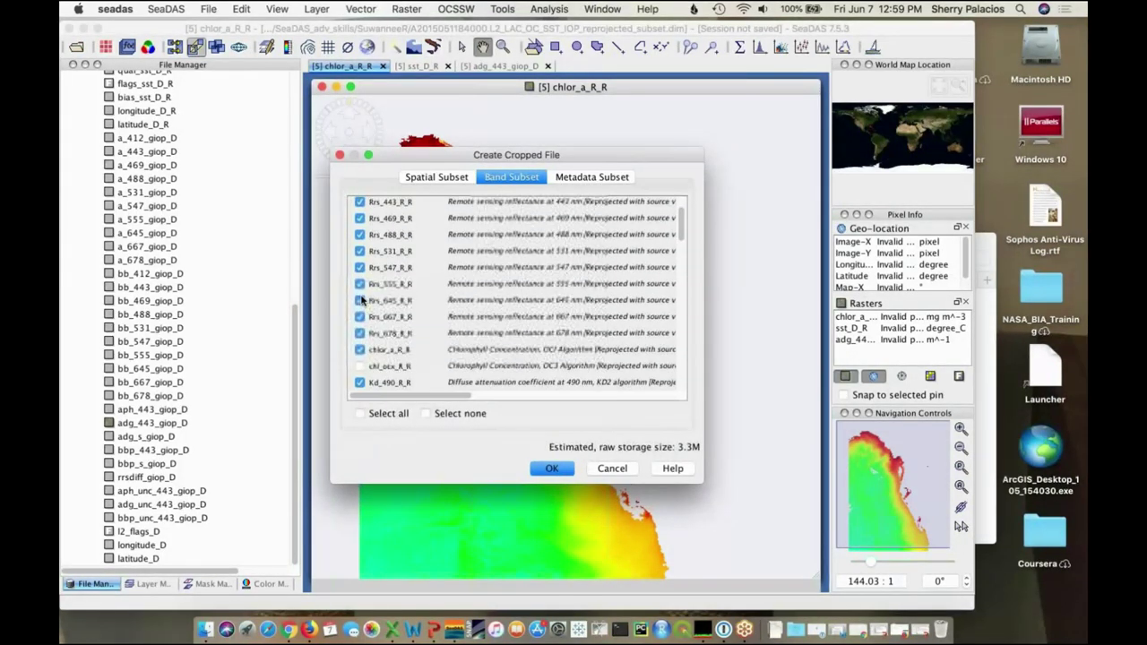
{"action": "scroll", "coordinate": [361, 301], "scroll_direction": "up", "scroll_amount": 3}
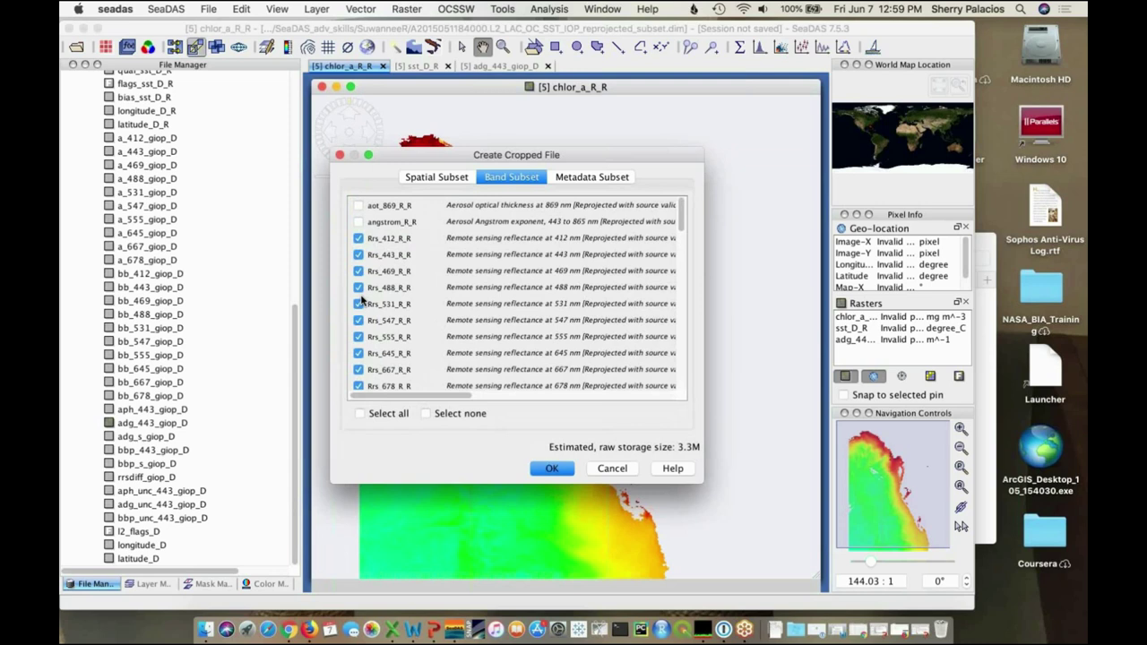
Check the spatial and metadata subset settings, create the cropped file and expand the new product in the File Manager
{"action": "left_click", "coordinate": [438, 178]}
{"action": "left_click", "coordinate": [585, 179]}
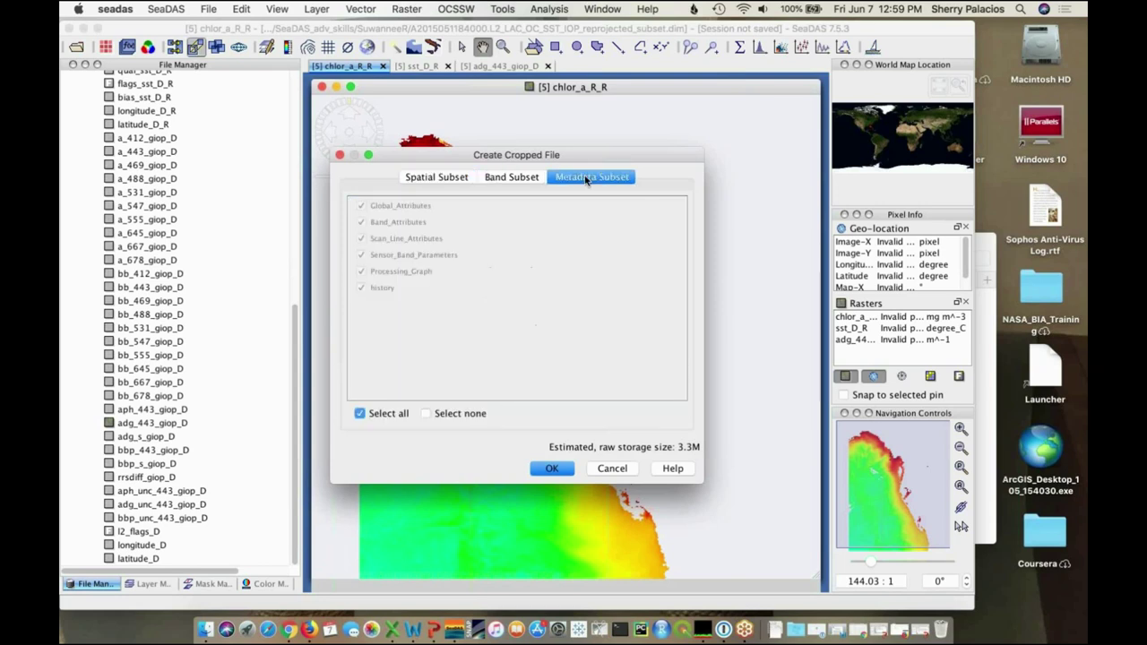
{"action": "left_click", "coordinate": [510, 179]}
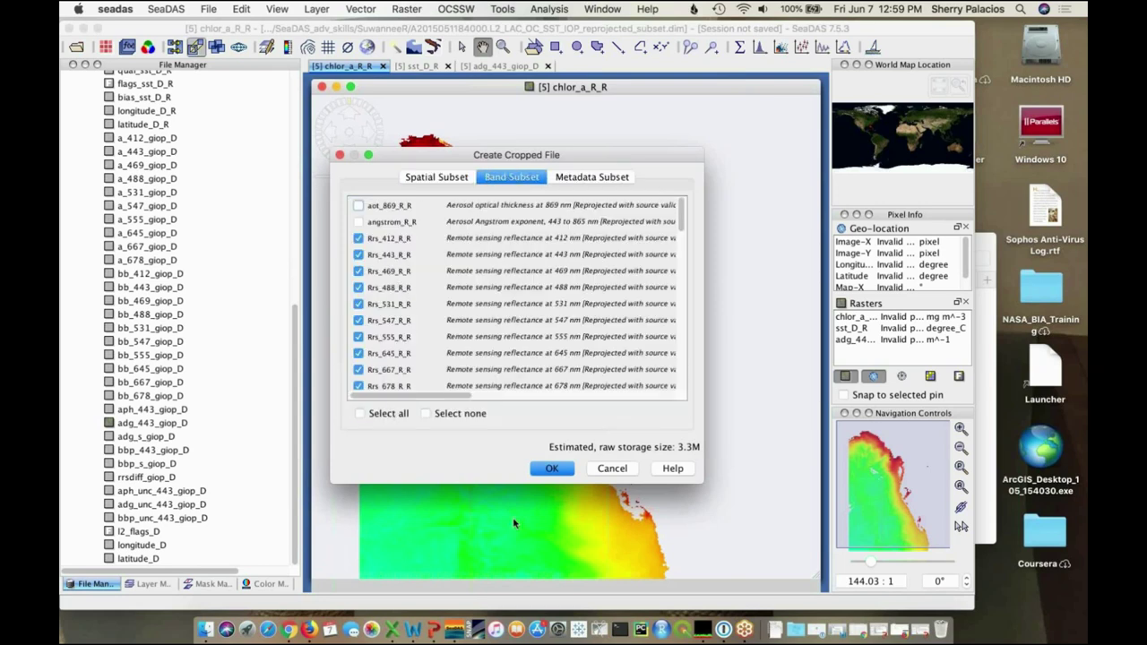
{"action": "left_click", "coordinate": [554, 473]}
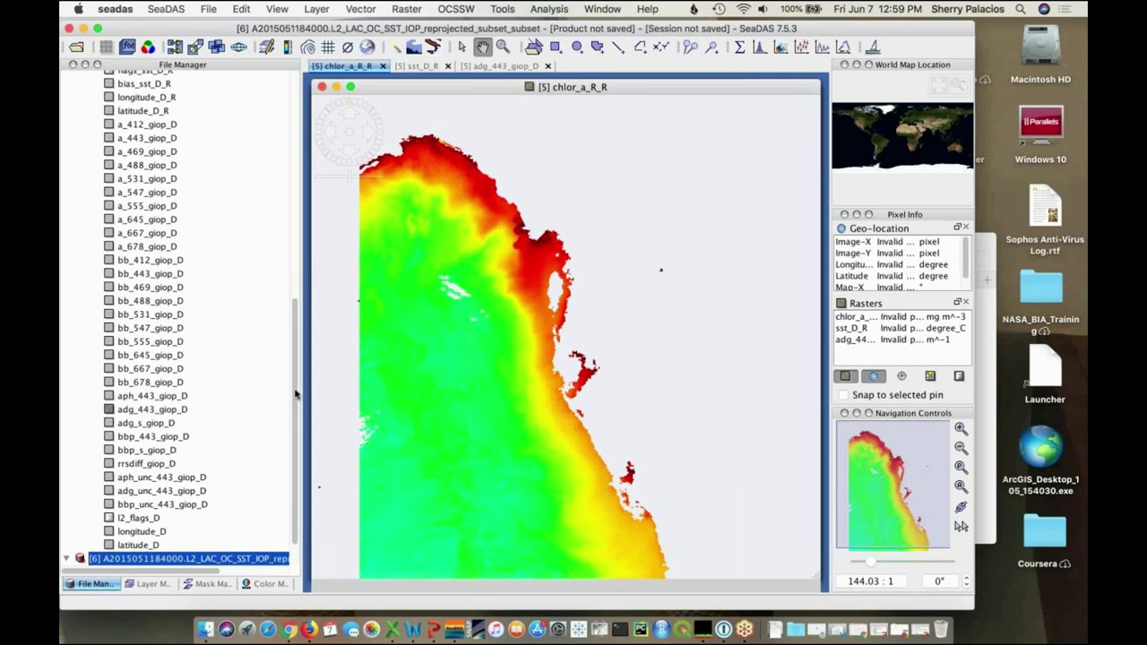
{"action": "key", "text": "Right"}
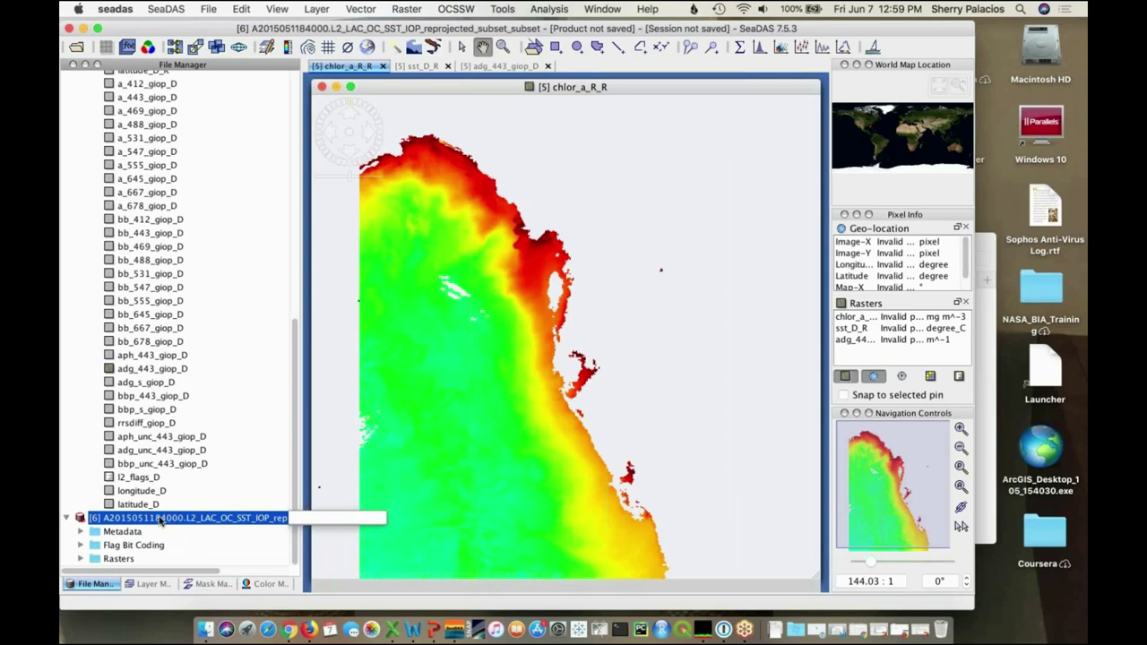
Save the cropped product in BEAM-DIMAP format as A2015051184000.L2_LAC_combined.dim in the SuwanneeR folder
{"action": "right_click", "coordinate": [159, 518]}
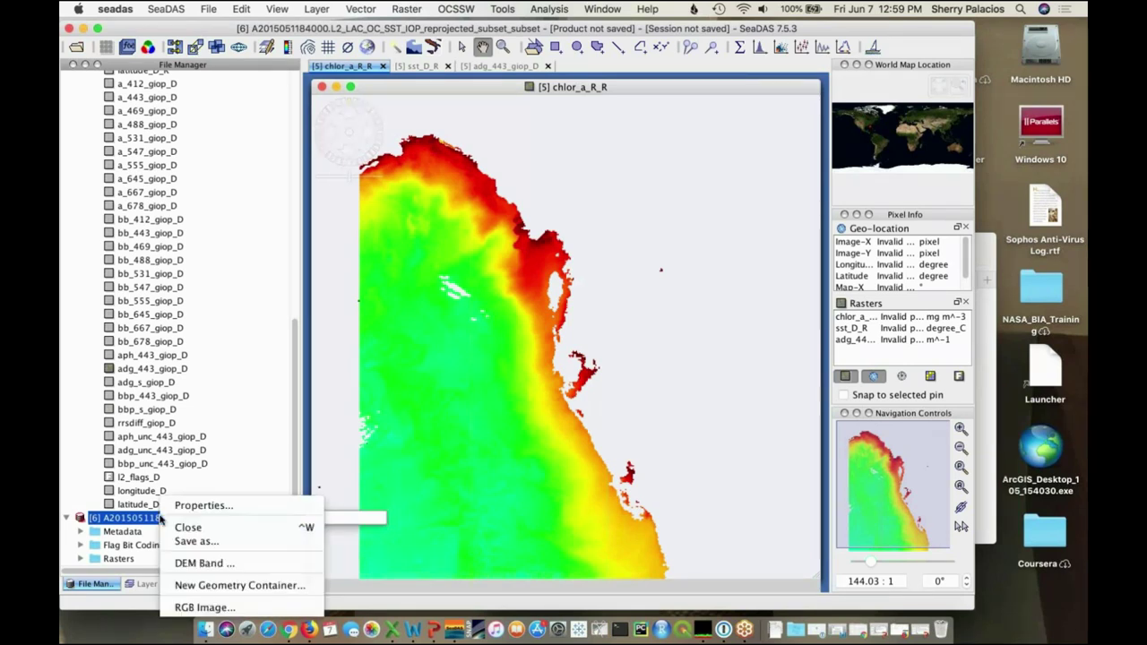
{"action": "left_click", "coordinate": [201, 540]}
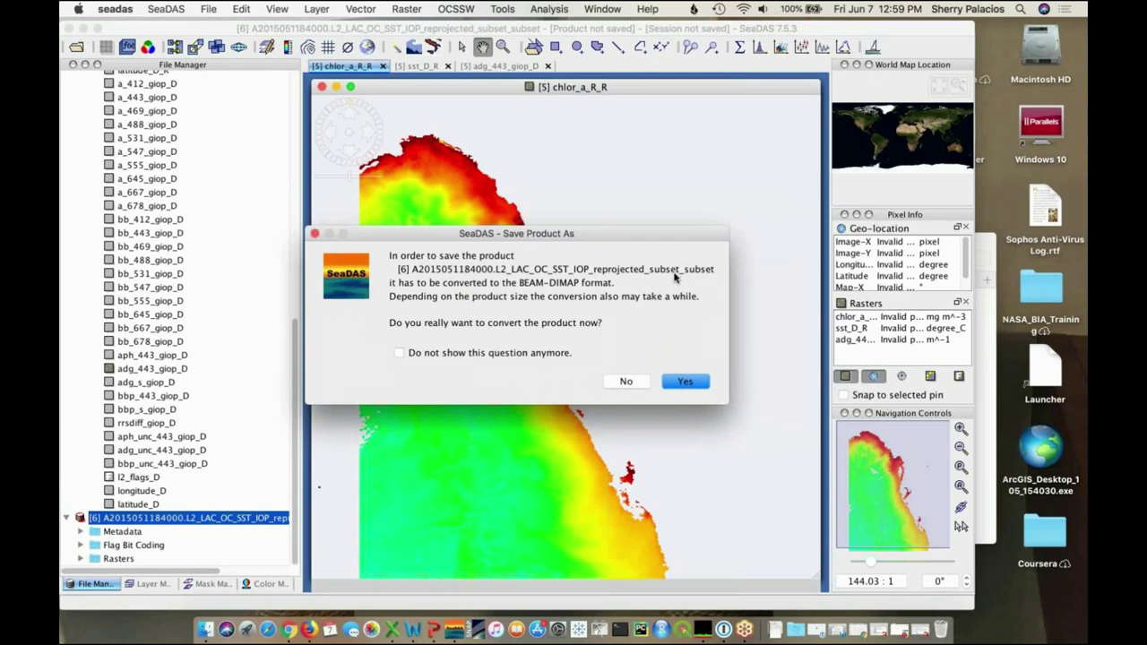
{"action": "left_click", "coordinate": [685, 382]}
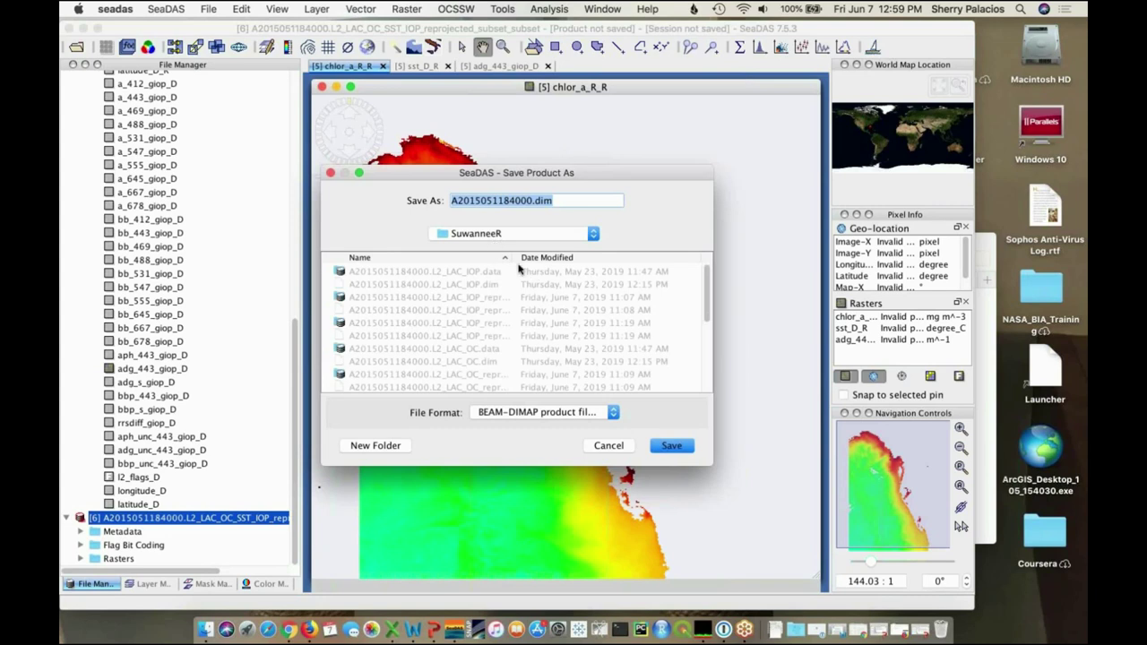
{"action": "left_click_drag", "start_coordinate": [510, 259], "coordinate": [674, 269]}
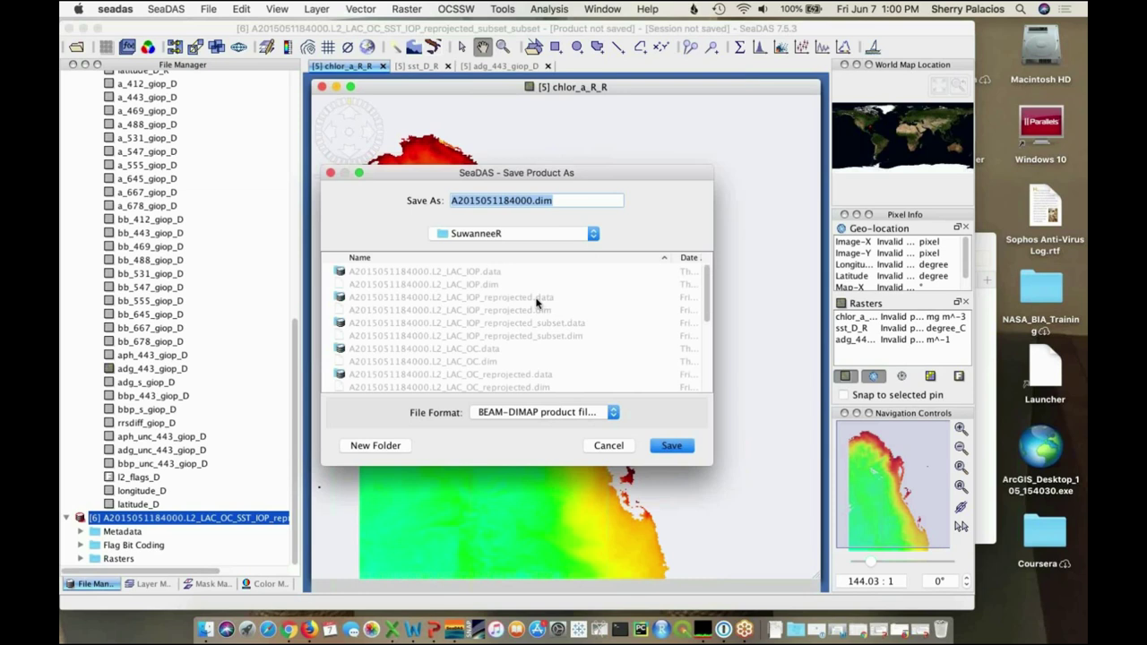
{"action": "left_click", "coordinate": [499, 312]}
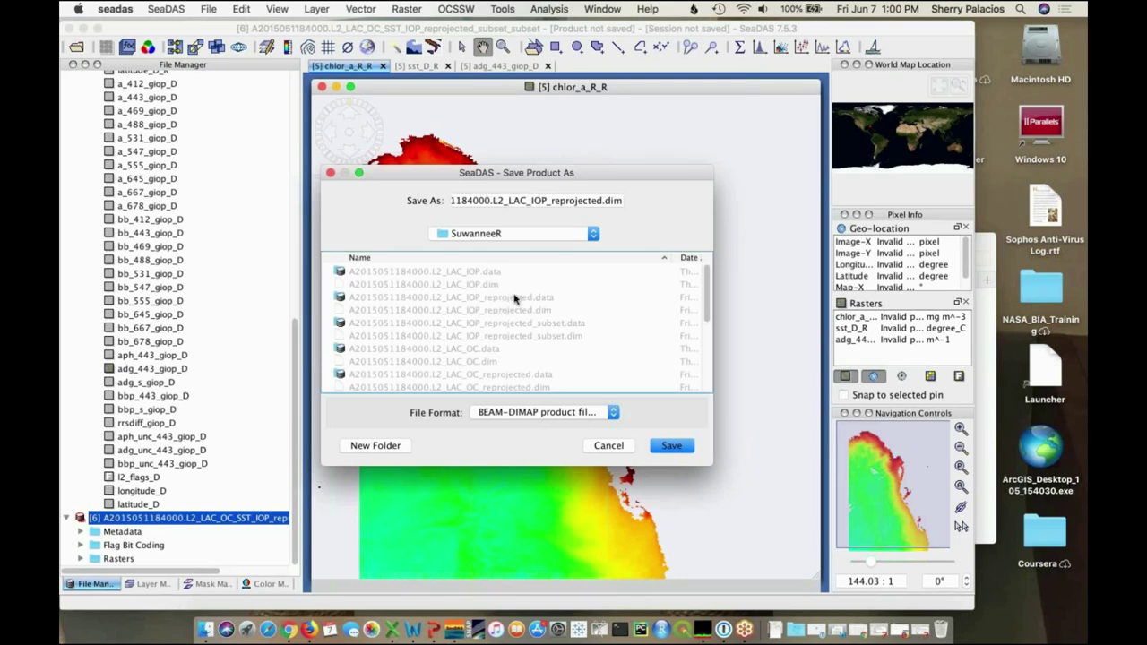
{"action": "left_click_drag", "start_coordinate": [533, 201], "coordinate": [601, 203]}
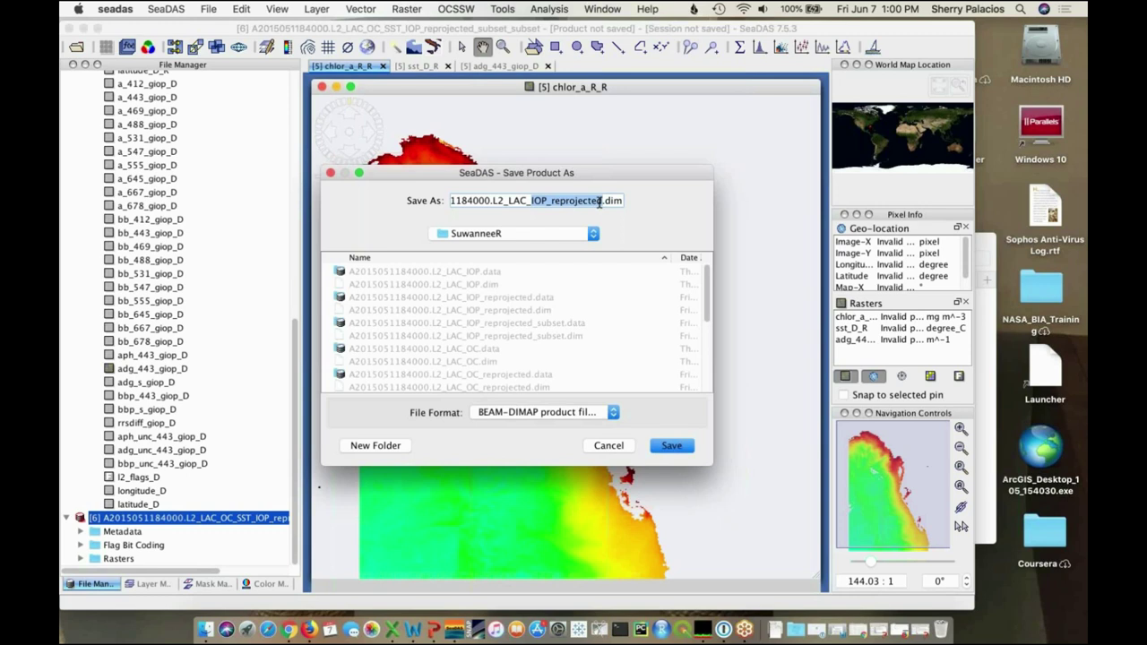
{"action": "type", "text": "combined"}
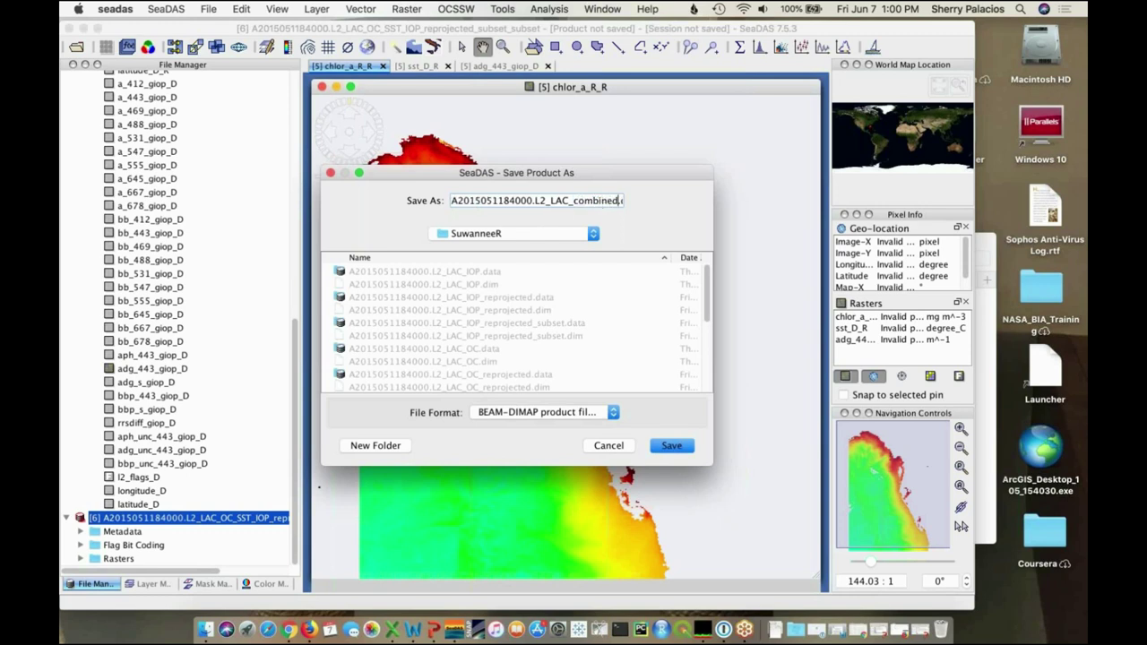
{"action": "left_click", "coordinate": [674, 448]}
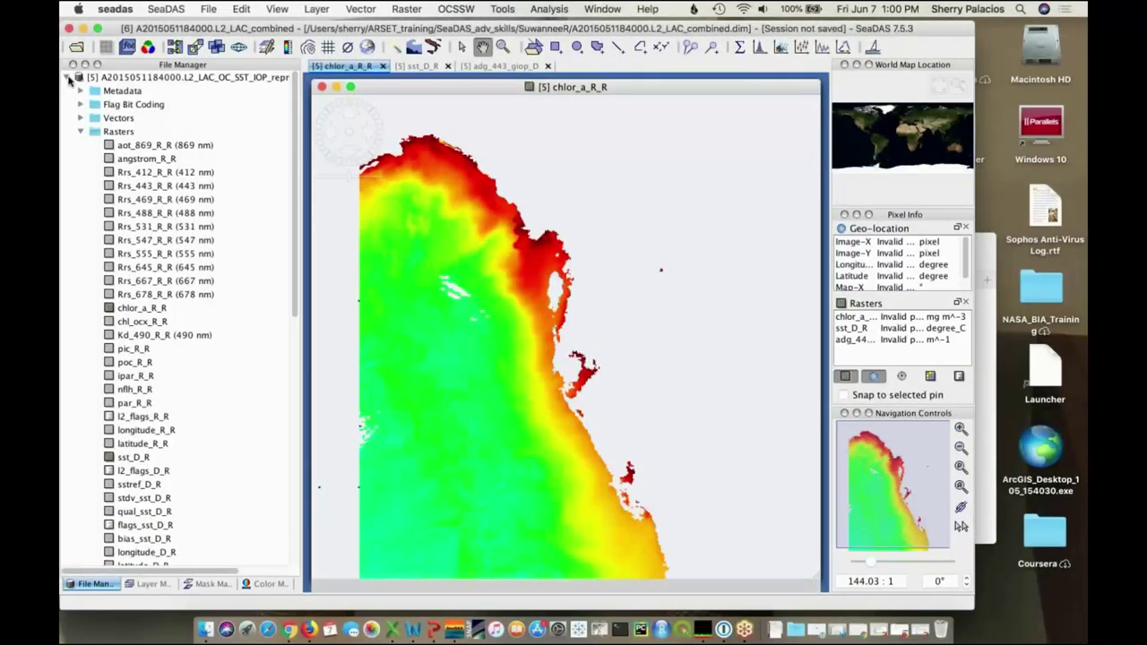
Close the three open band images and the original OC_SST_IOP collocated product, keeping only the combined product open
{"action": "left_click", "coordinate": [70, 79]}
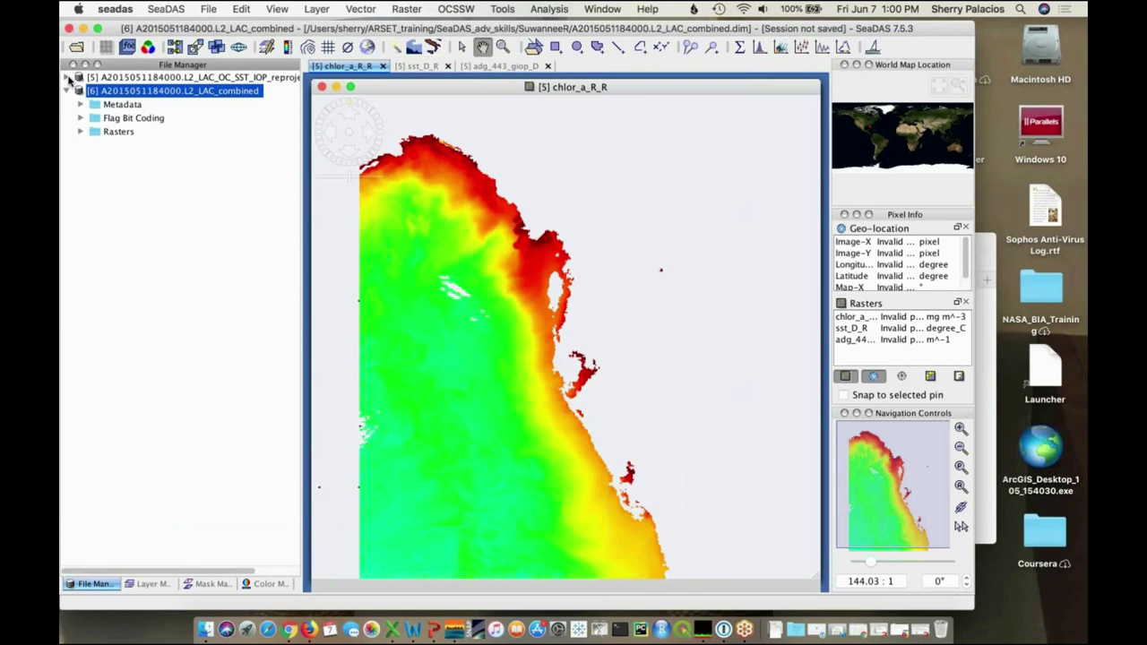
{"action": "left_click", "coordinate": [547, 67]}
{"action": "left_click", "coordinate": [448, 67]}
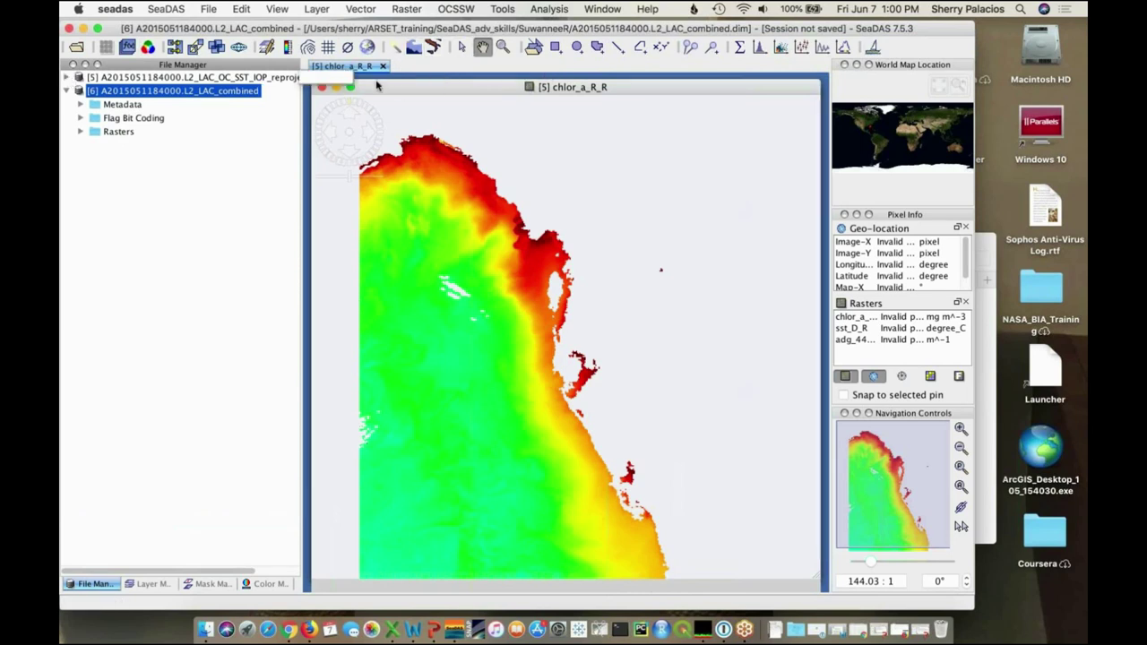
{"action": "left_click", "coordinate": [383, 66]}
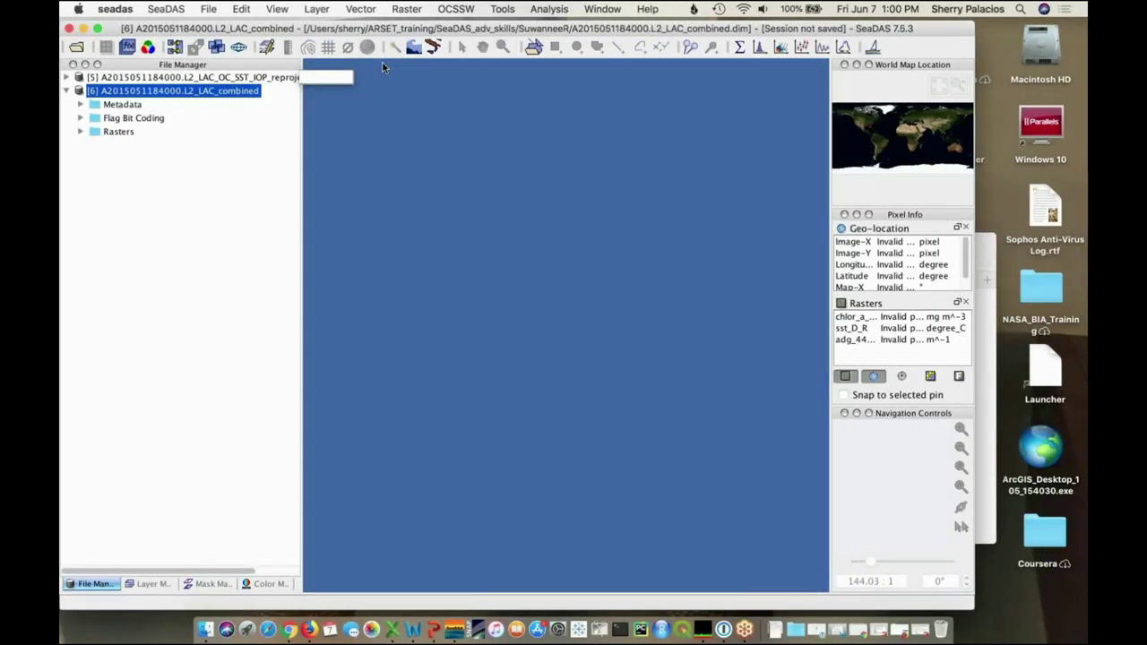
{"action": "left_click", "coordinate": [191, 78]}
{"action": "right_click", "coordinate": [192, 78]}
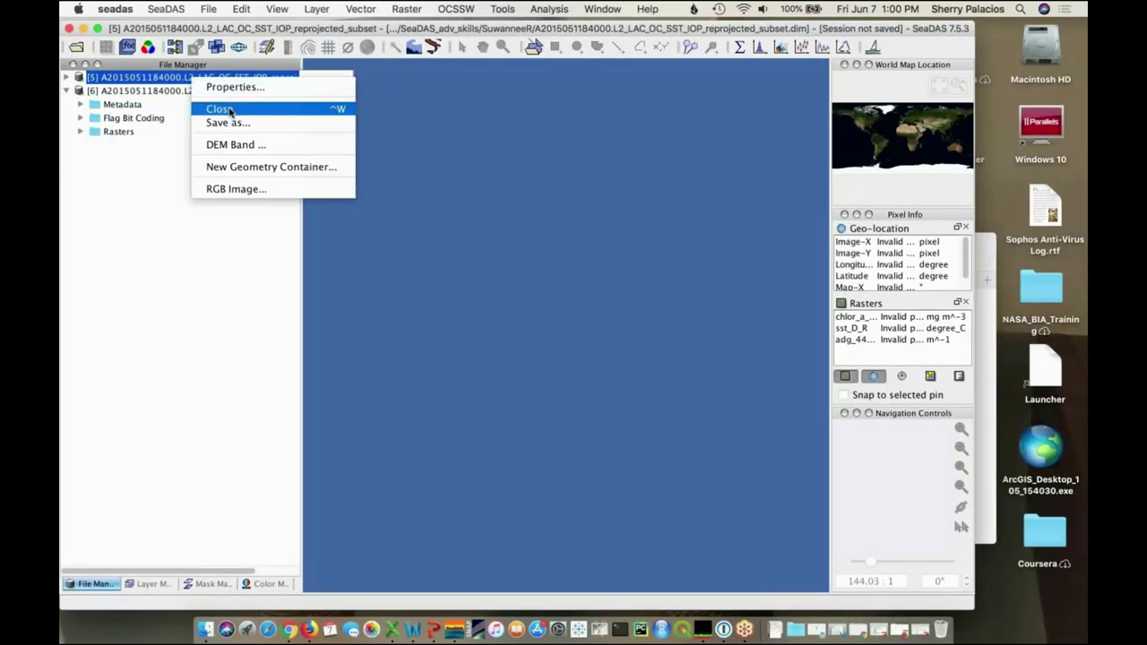
{"action": "left_click", "coordinate": [230, 104]}
Expand the combined product's rasters and view the chlor_a_R_R, sst_D_R and adg_443_giop_D bands
{"action": "left_click", "coordinate": [80, 120]}
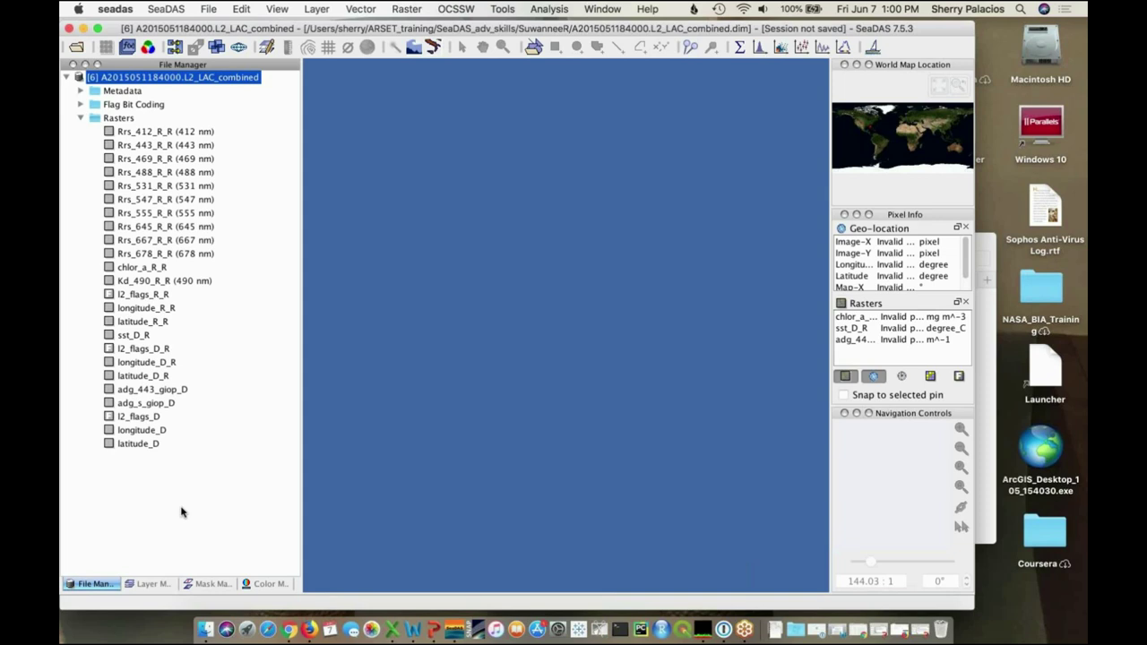
{"action": "double_click", "coordinate": [113, 267]}
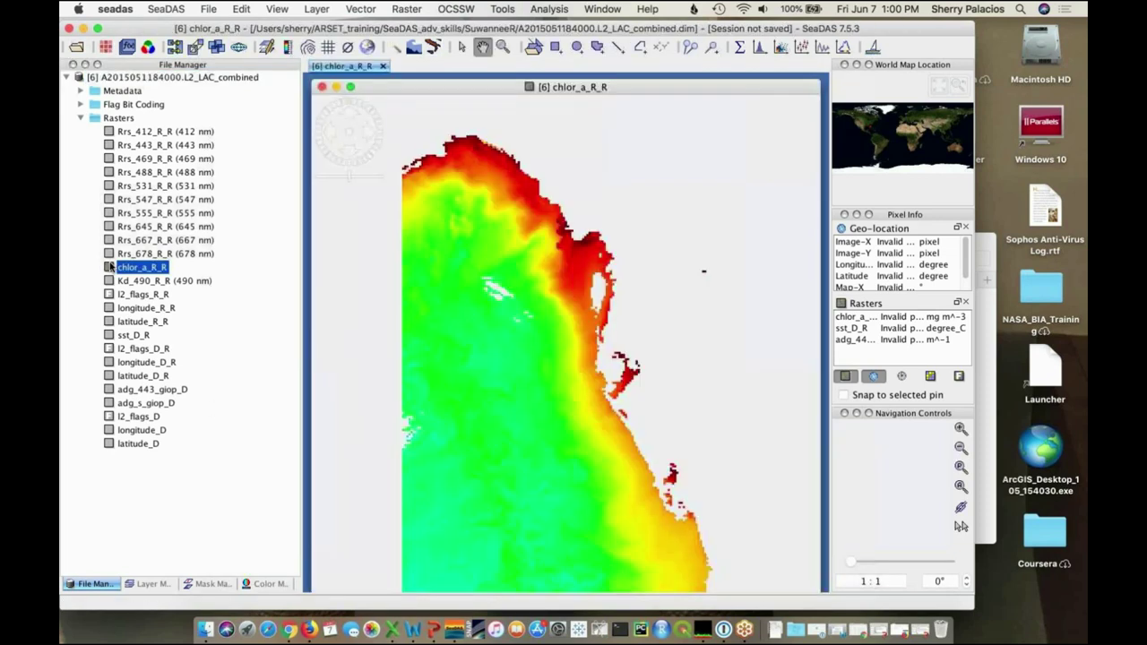
{"action": "left_click", "coordinate": [110, 335]}
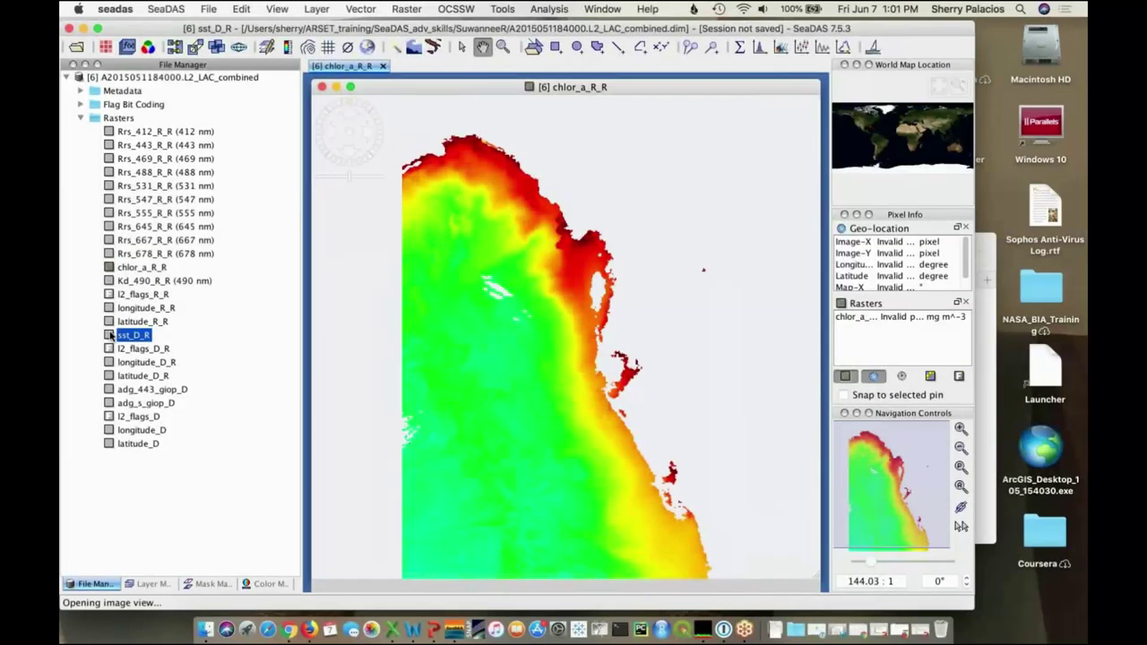
{"action": "double_click", "coordinate": [110, 335]}
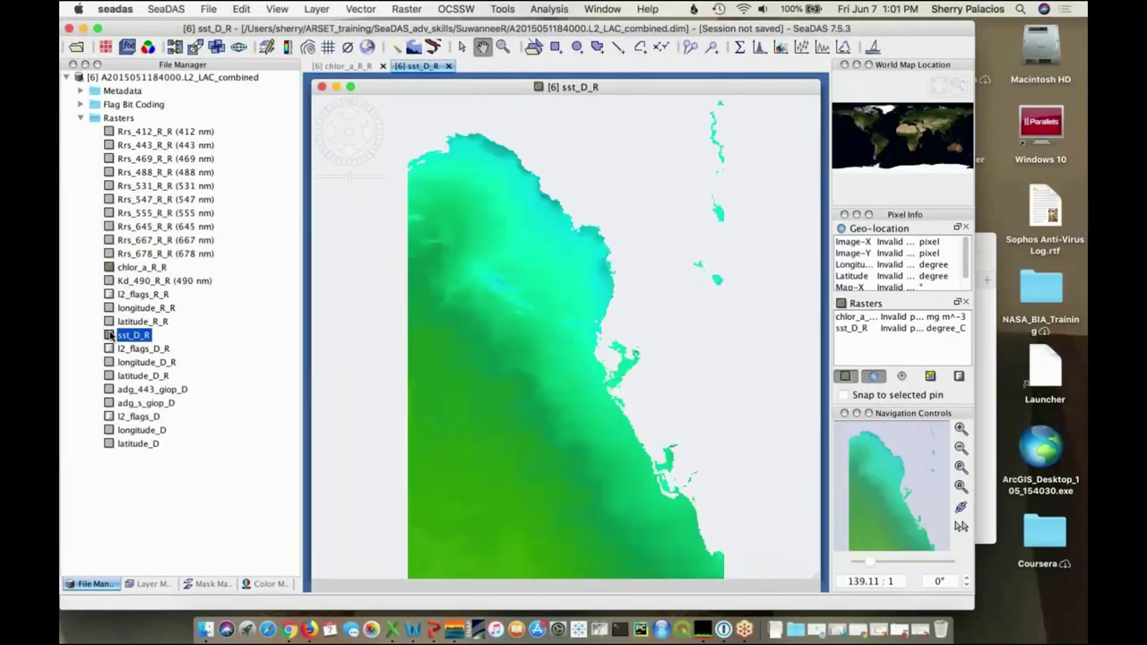
{"action": "double_click", "coordinate": [109, 389]}
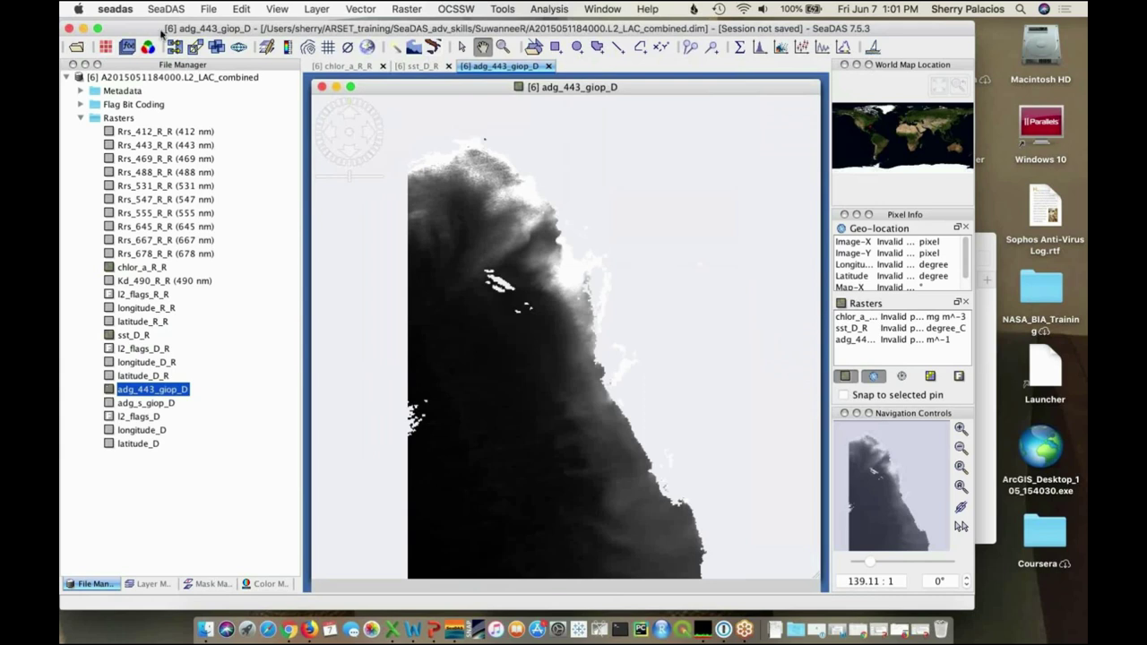
{"action": "left_click", "coordinate": [352, 66]}
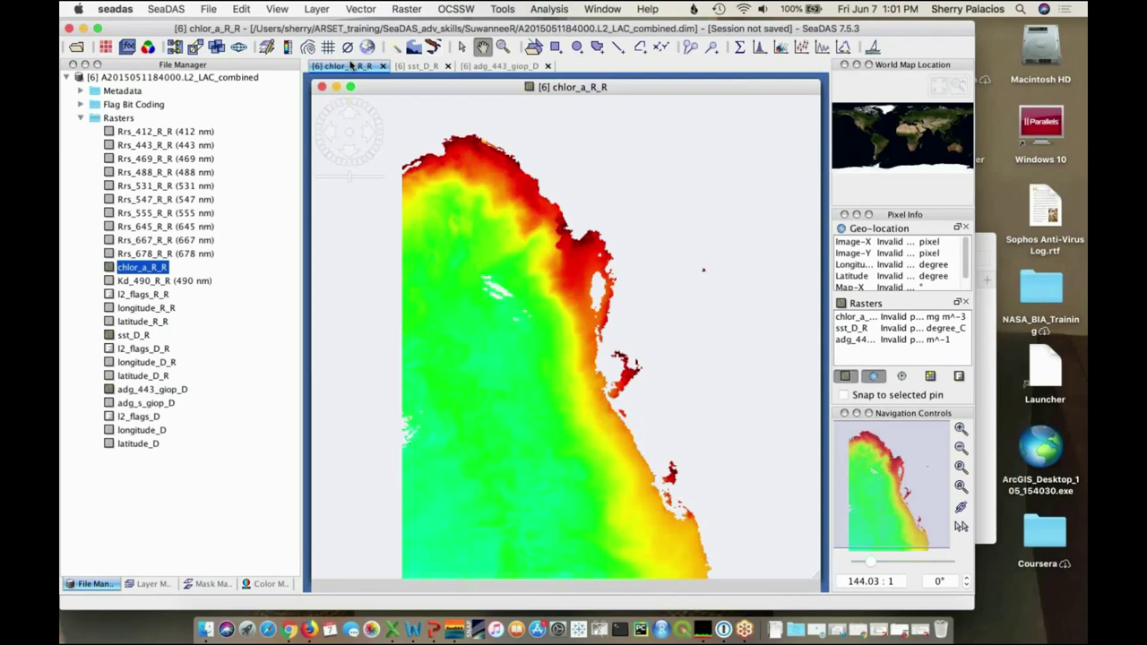
{"action": "left_click", "coordinate": [491, 67]}
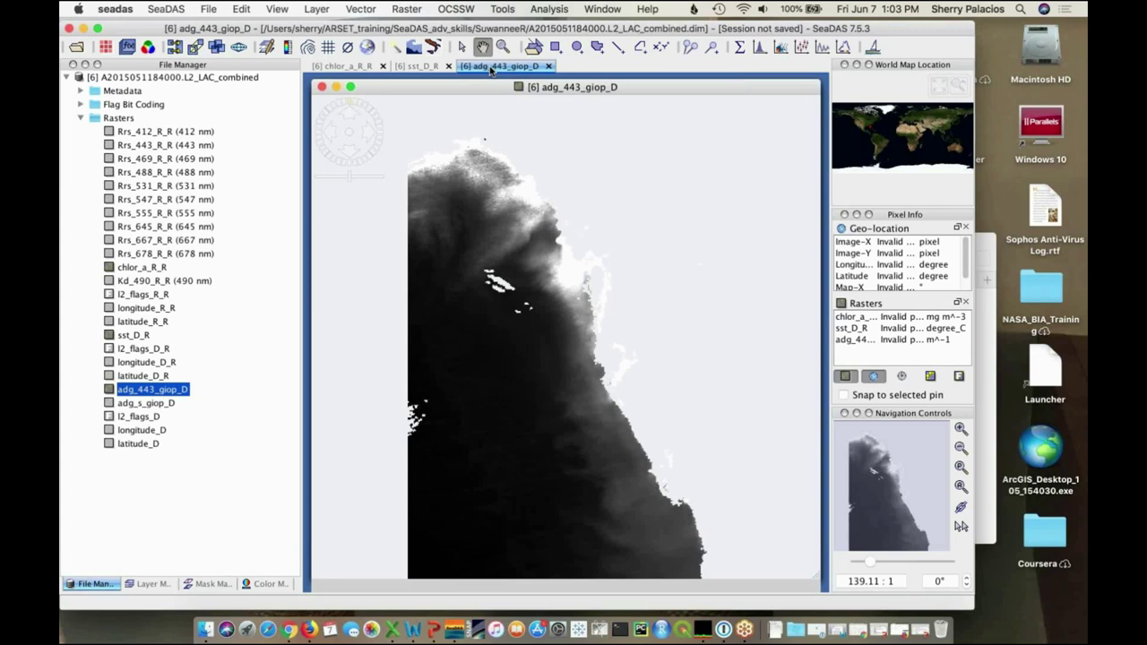
Close the adg_443_giop_D, sst_D_R and chlor_a_R_R image views
{"action": "left_click", "coordinate": [549, 66]}
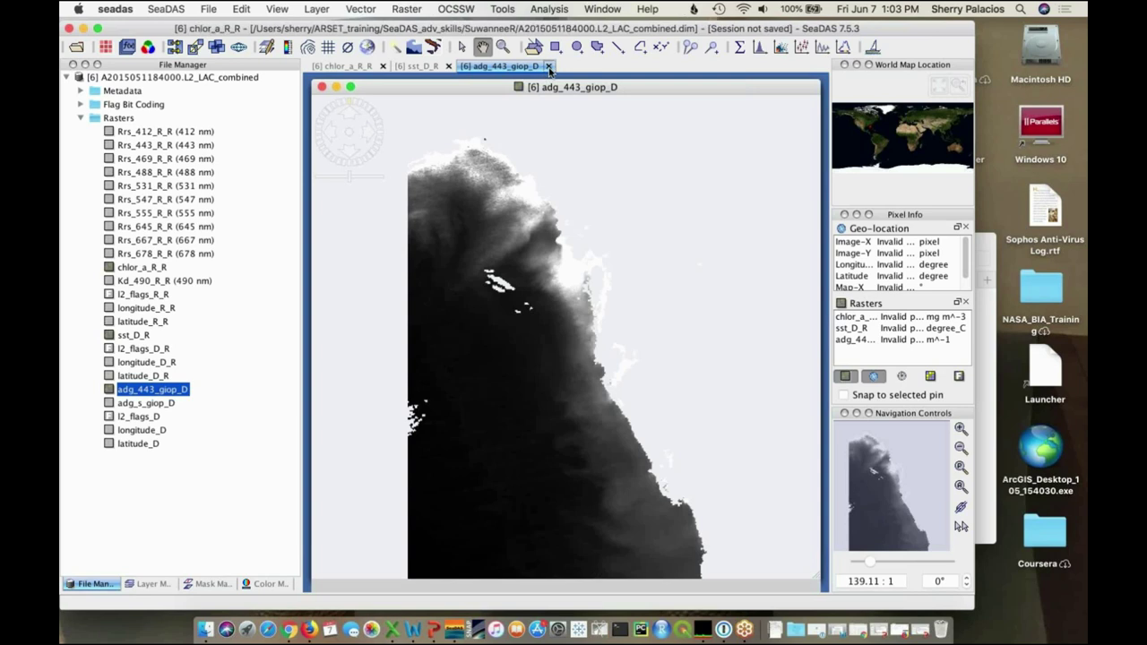
{"action": "left_click", "coordinate": [448, 66]}
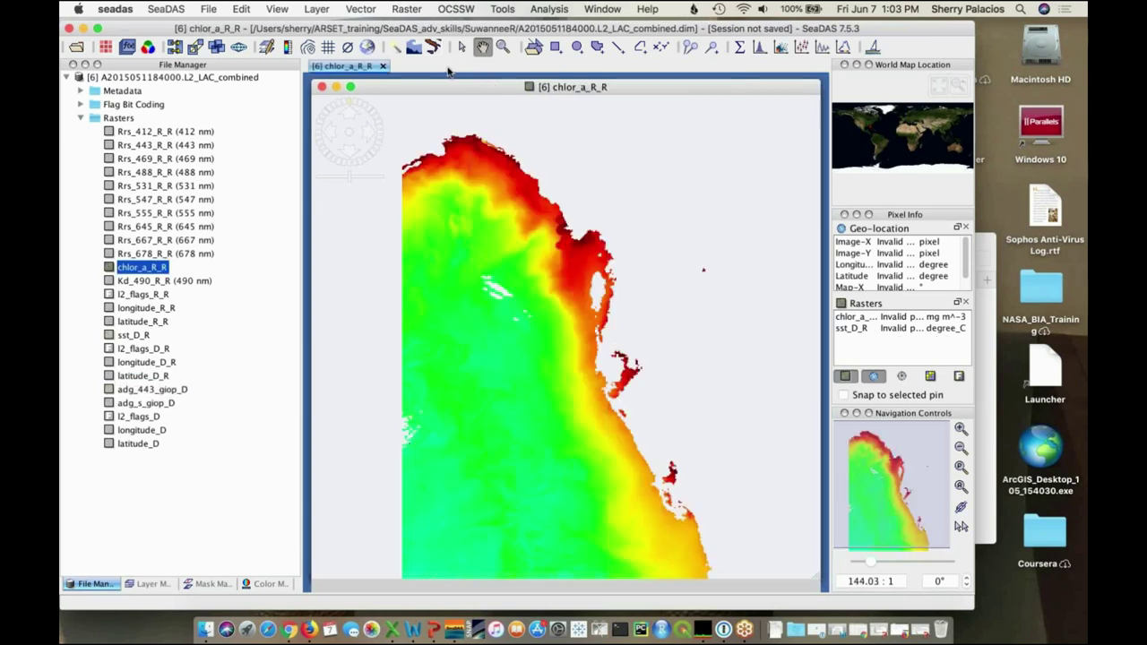
{"action": "left_click", "coordinate": [383, 67]}
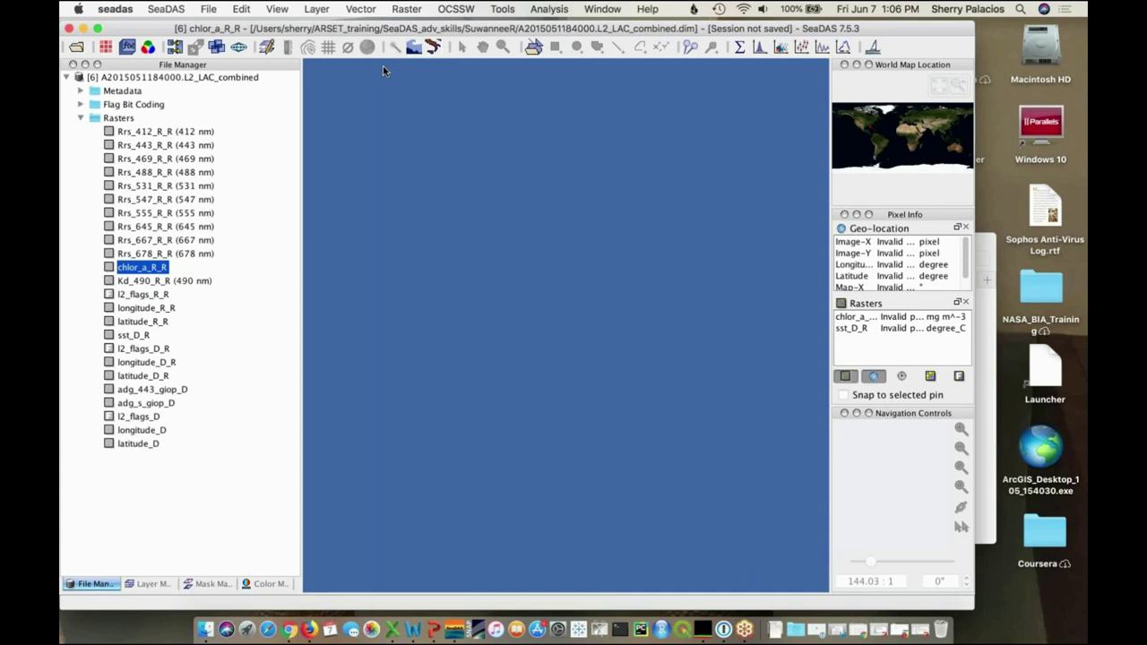
Open the Rrs_443_R_R, Rrs_555_R_R and Rrs_667_R_R bands of the combined product as images
{"action": "double_click", "coordinate": [111, 145]}
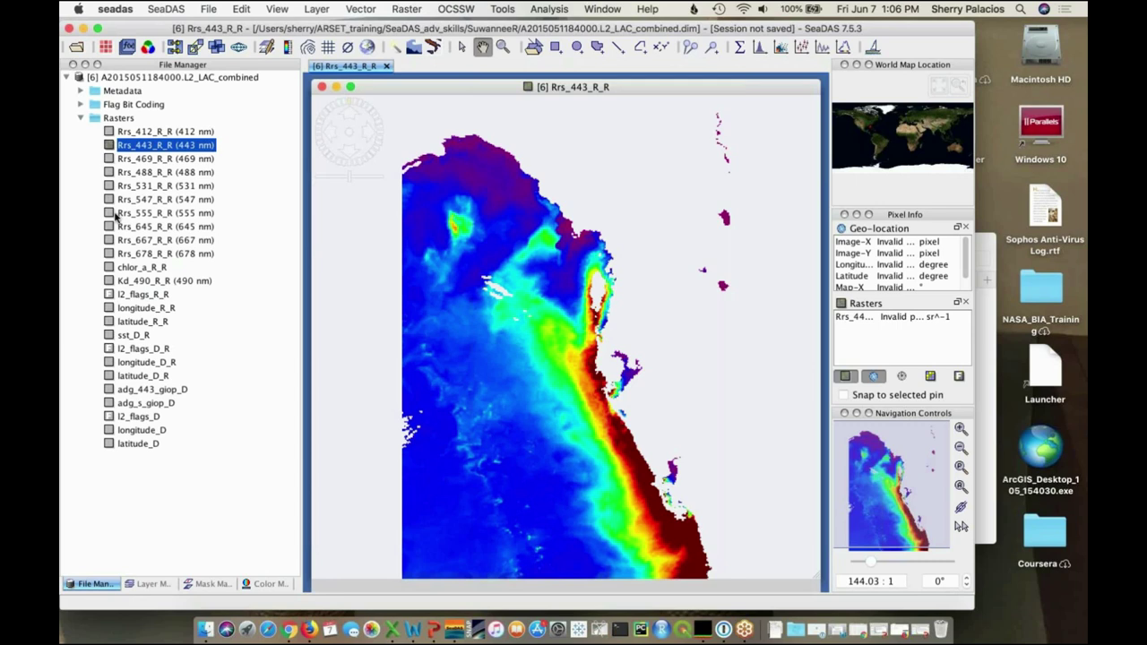
{"action": "left_click", "coordinate": [117, 214]}
{"action": "left_click", "coordinate": [117, 240]}
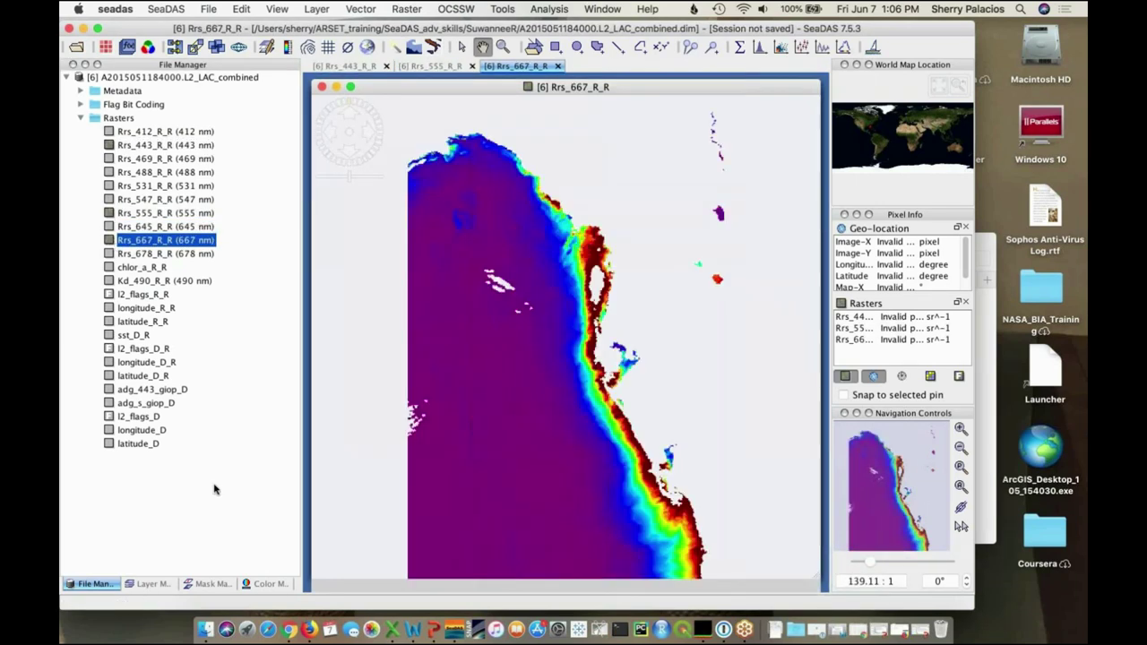
Show the LAND_R_R mask on the Rrs_667, Rrs_555 and Rrs_443 images, then return to the product list
{"action": "left_click", "coordinate": [204, 584]}
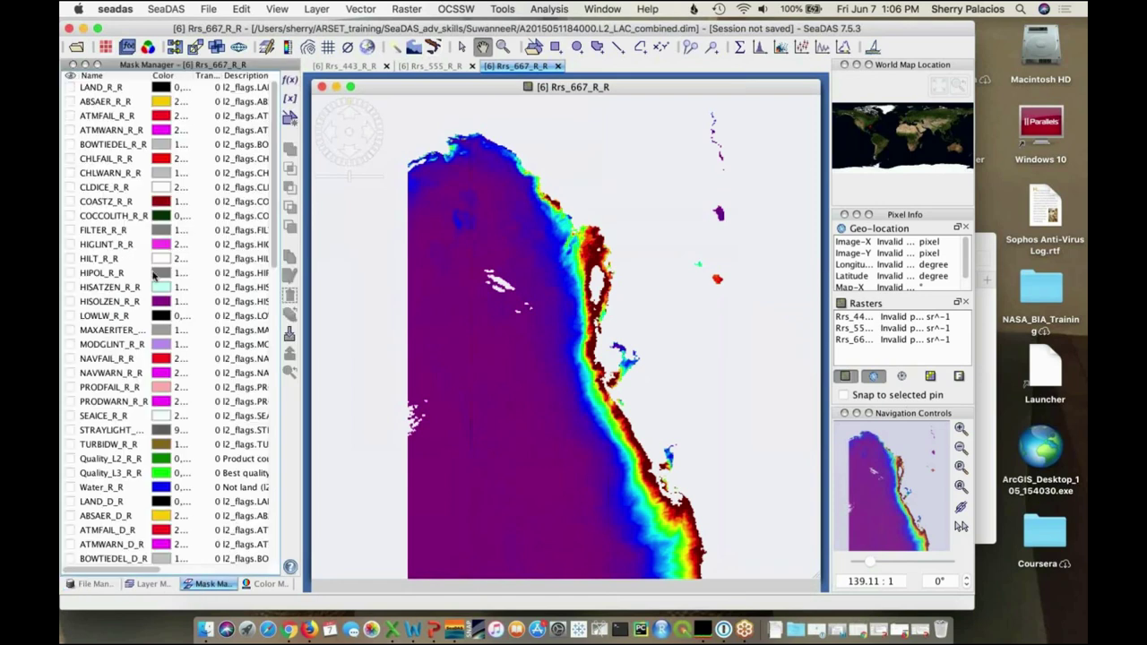
{"action": "left_click", "coordinate": [70, 88]}
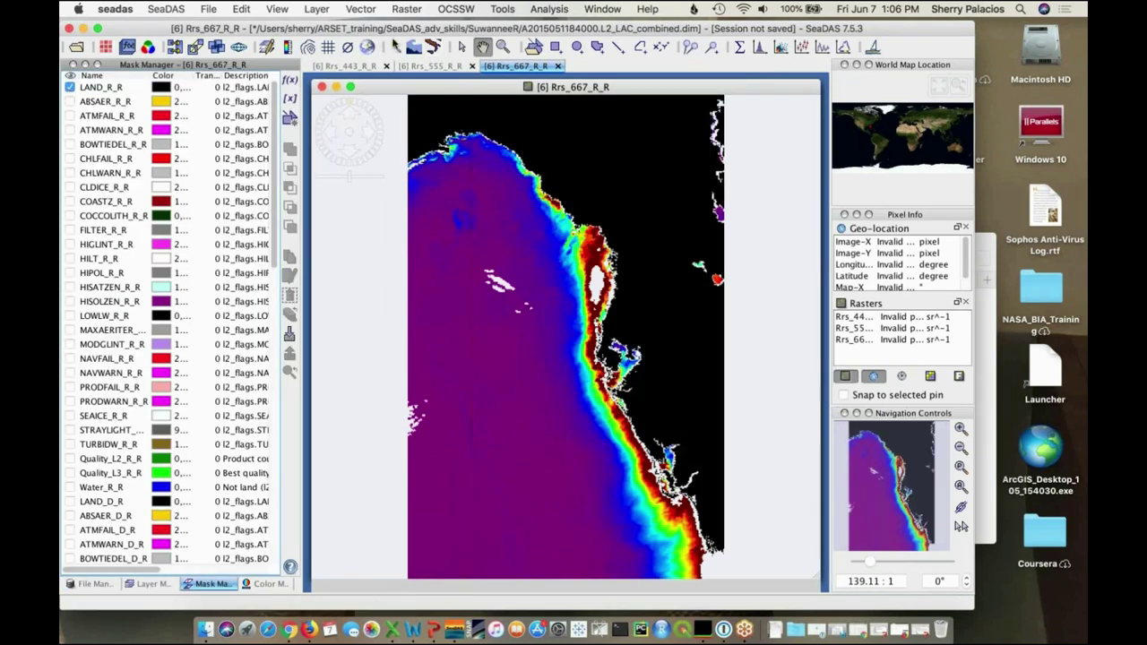
{"action": "left_click", "coordinate": [433, 68]}
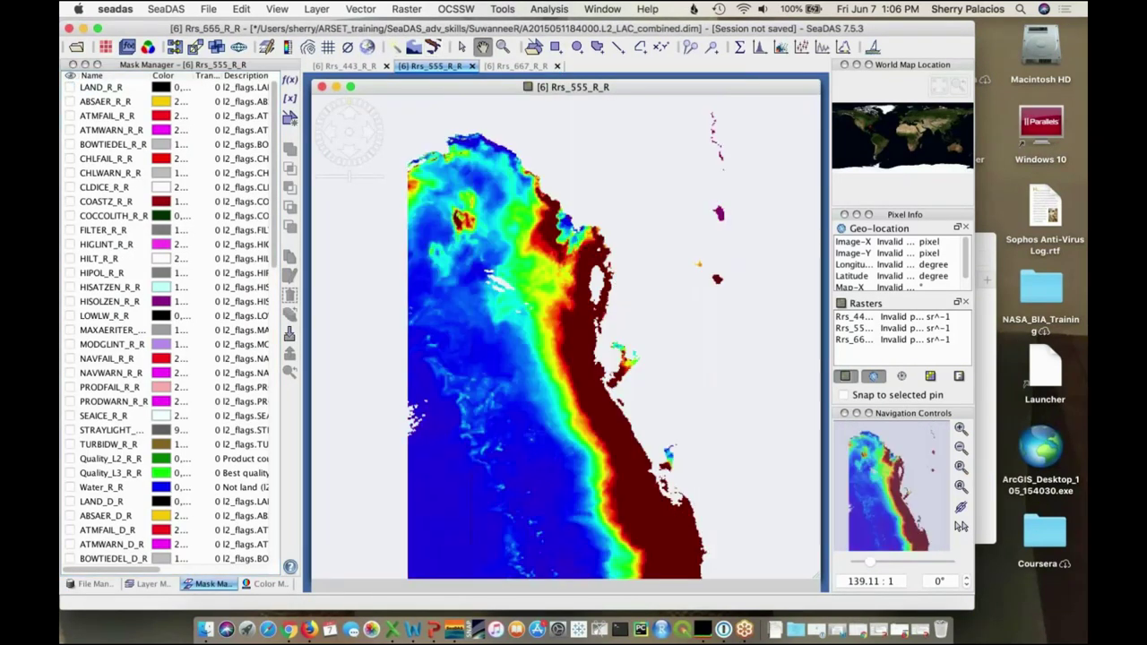
{"action": "left_click", "coordinate": [70, 87]}
{"action": "left_click", "coordinate": [347, 67]}
{"action": "left_click", "coordinate": [70, 88]}
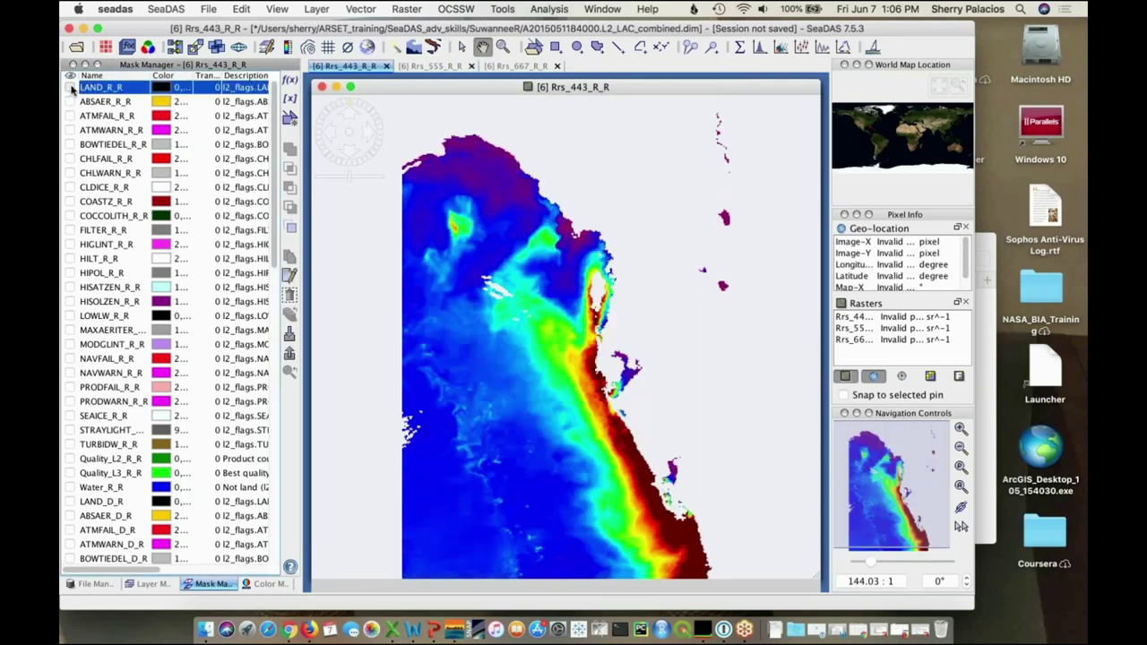
{"action": "left_click", "coordinate": [95, 585]}
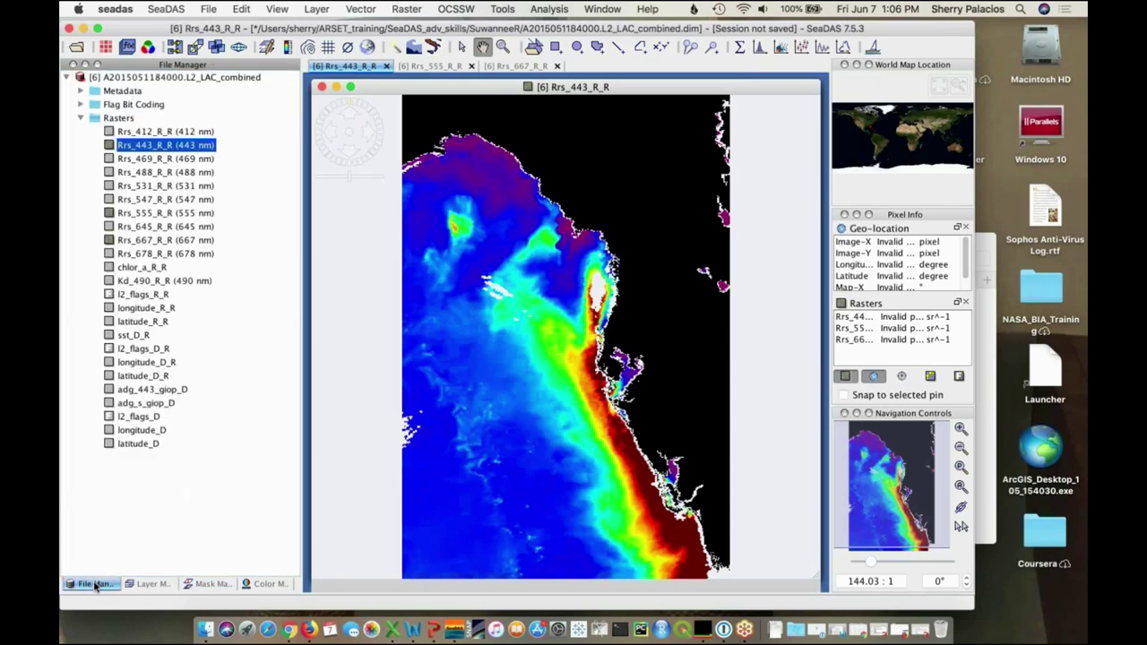
Tile the three Rrs images horizontally, synchronize their views, fit the whole scene and enlarge it slightly
{"action": "left_click", "coordinate": [600, 9]}
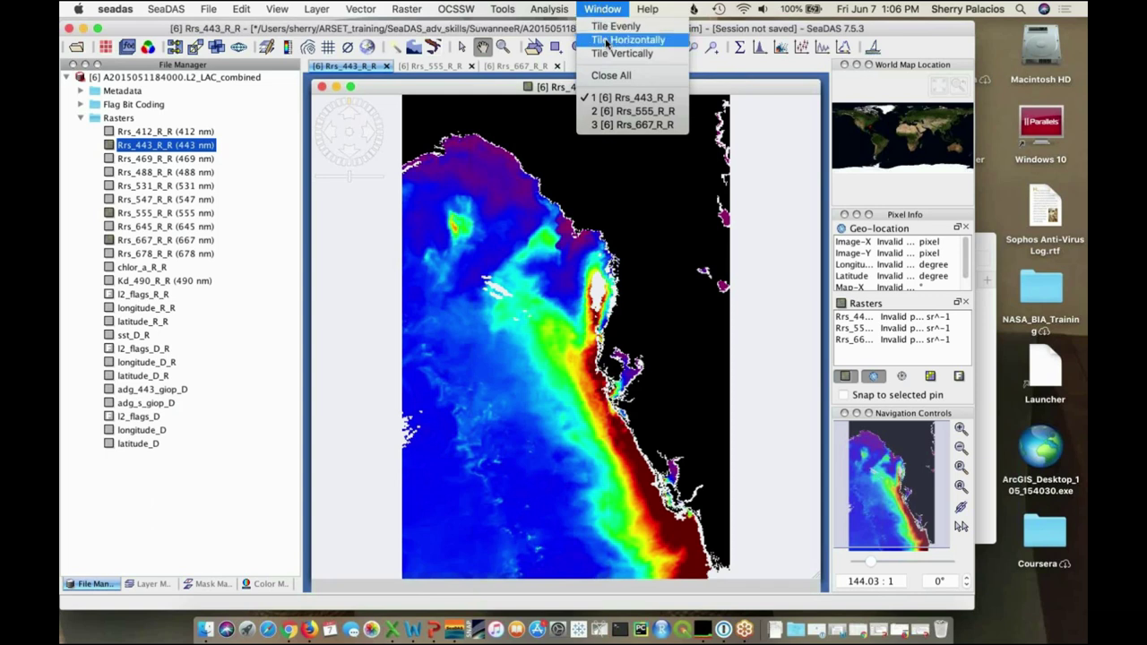
{"action": "left_click", "coordinate": [618, 40]}
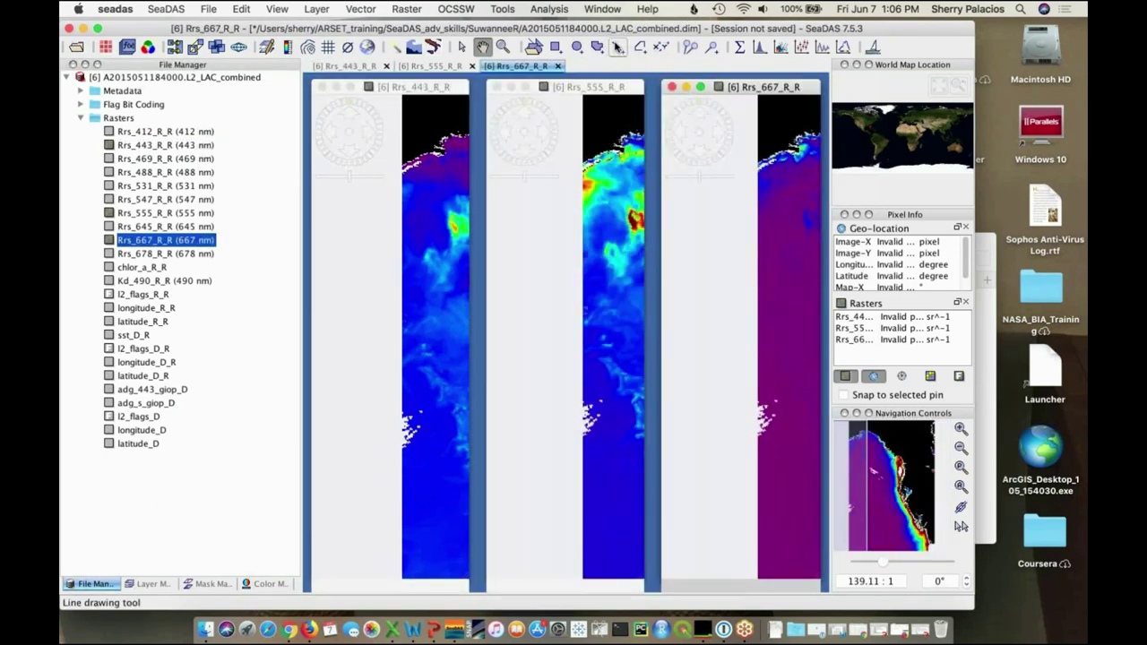
{"action": "left_click", "coordinate": [962, 486]}
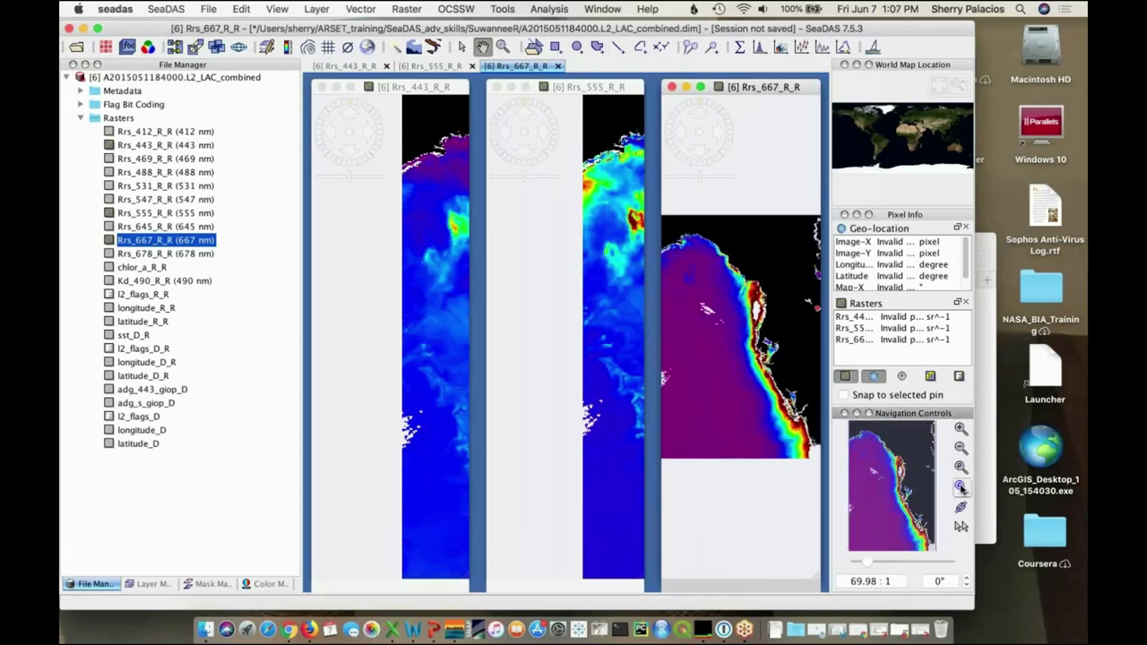
{"action": "left_click", "coordinate": [961, 507]}
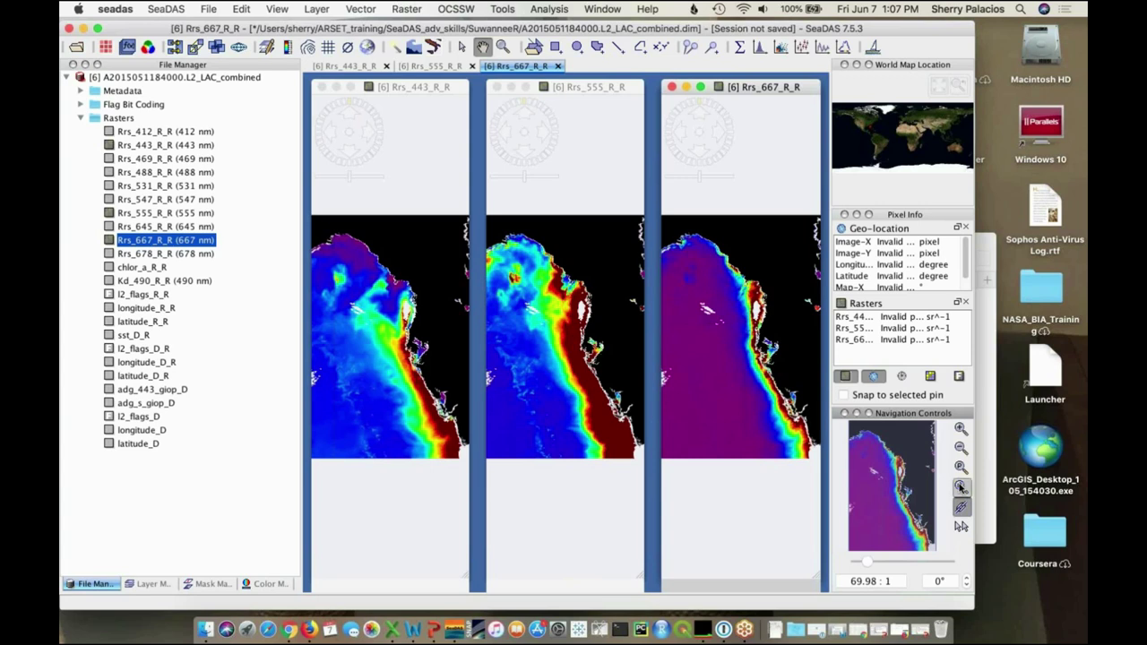
{"action": "left_click", "coordinate": [961, 487]}
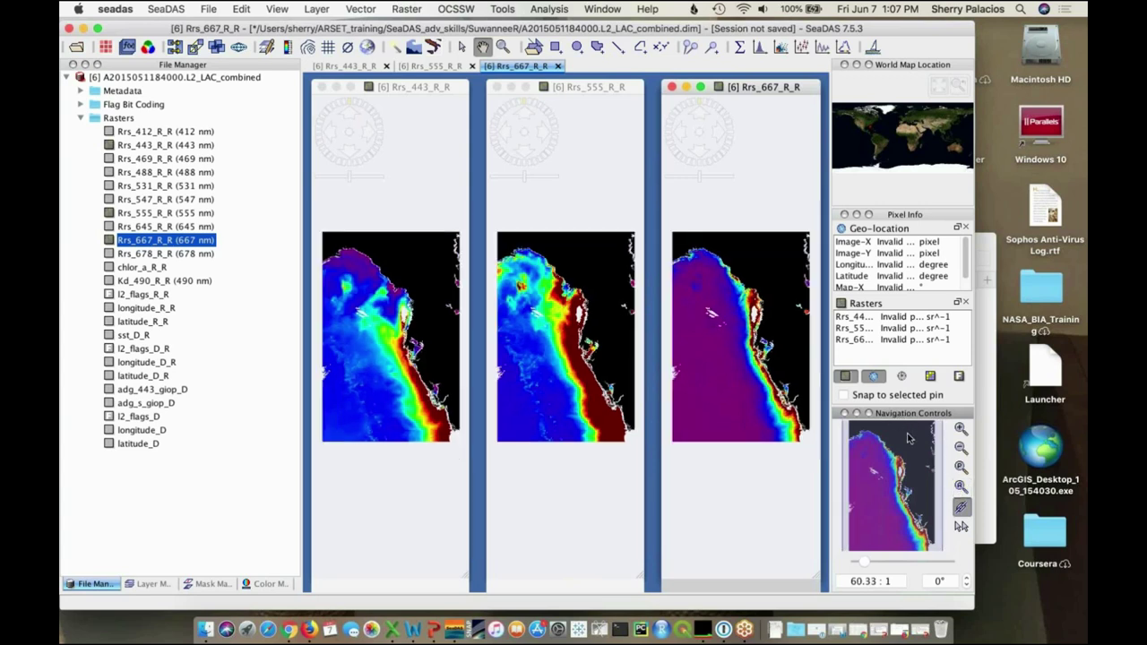
{"action": "left_click", "coordinate": [961, 428]}
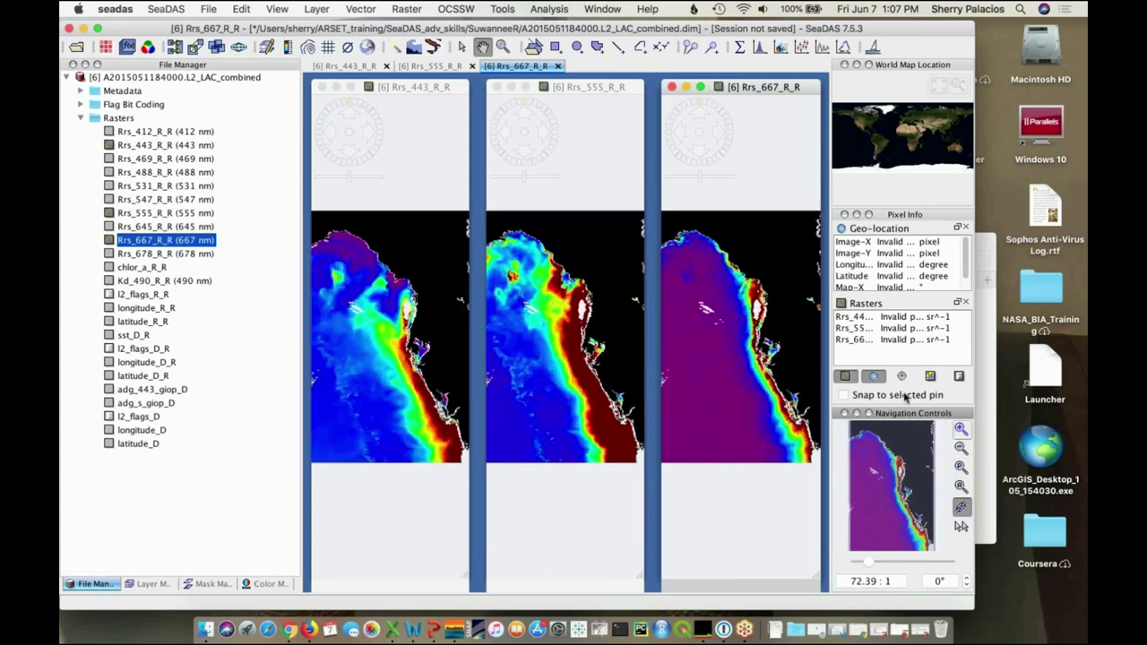
{"action": "mouse_move", "coordinate": [668, 211]}
{"action": "left_mouse_down"}
{"action": "mouse_move", "coordinate": [771, 361]}
{"action": "mouse_move", "coordinate": [675, 213]}
{"action": "left_mouse_up"}
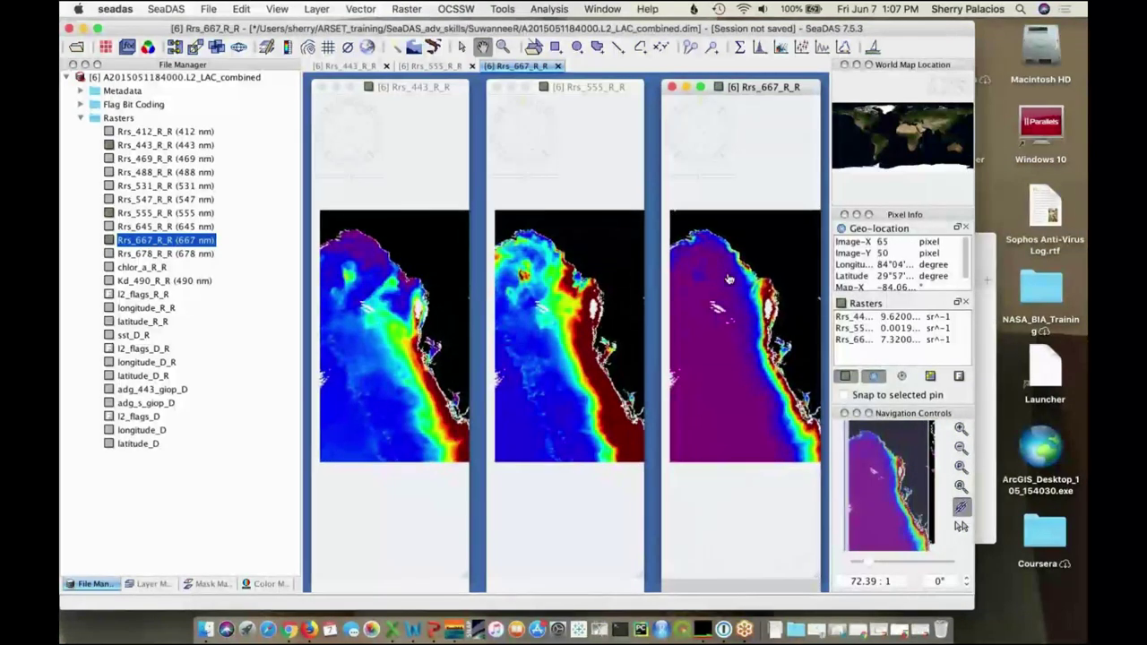
{"action": "left_click_drag", "start_coordinate": [729, 281], "coordinate": [720, 269]}
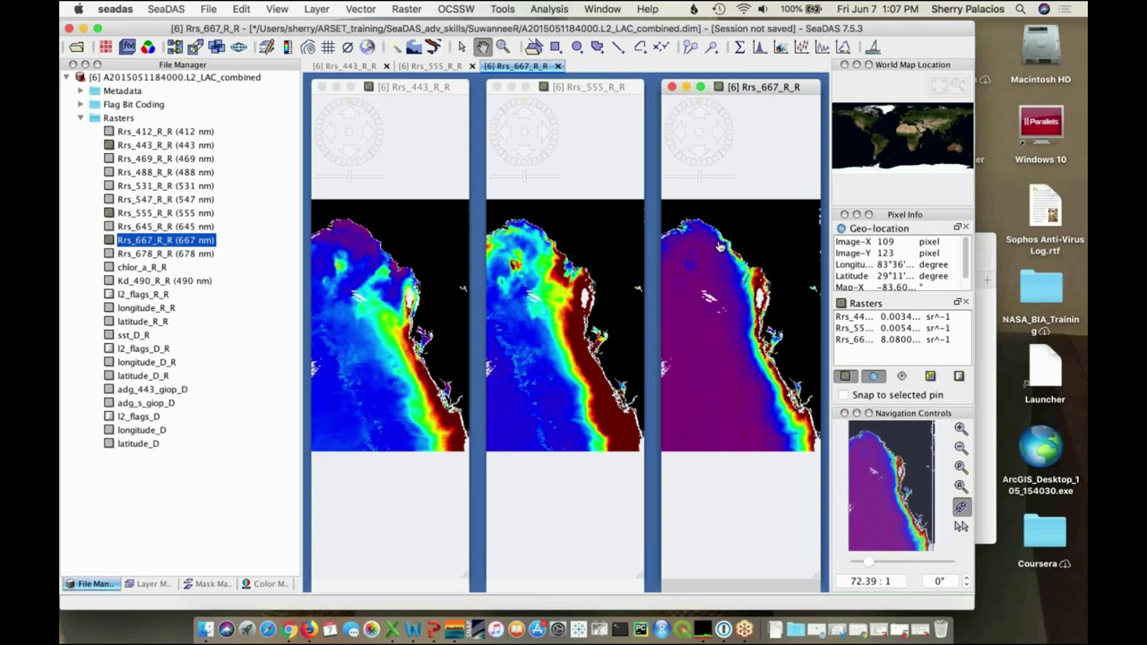
Start a new math band in the A2015051184000.L2_LAC_combined product and name it CI
{"action": "left_click", "coordinate": [407, 9]}
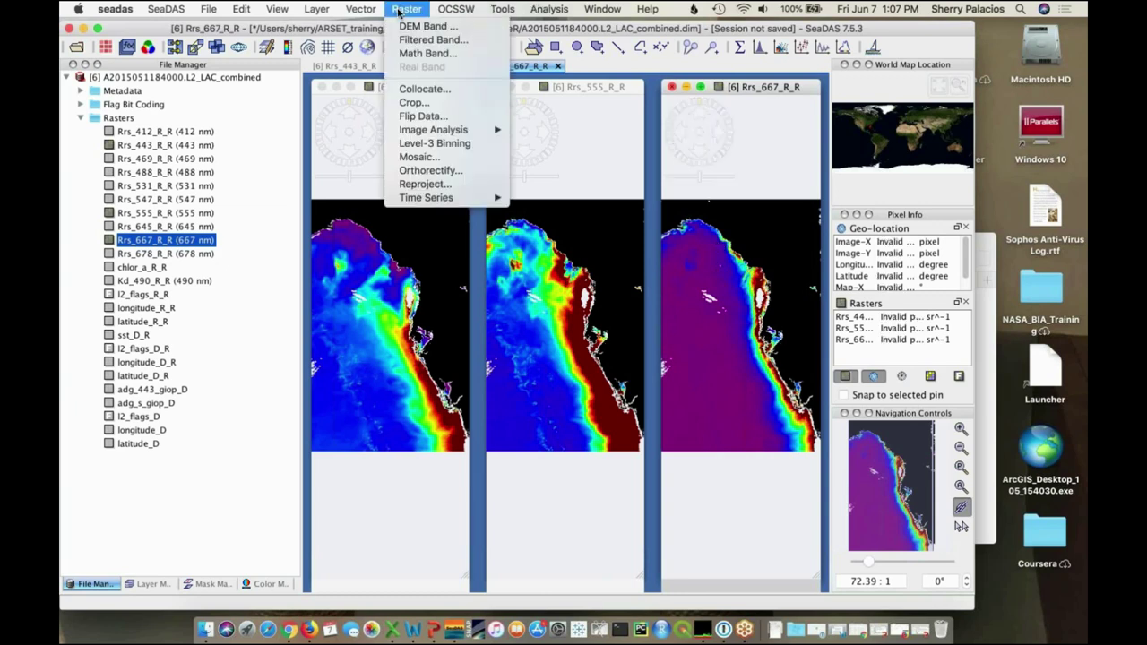
{"action": "left_click", "coordinate": [425, 53]}
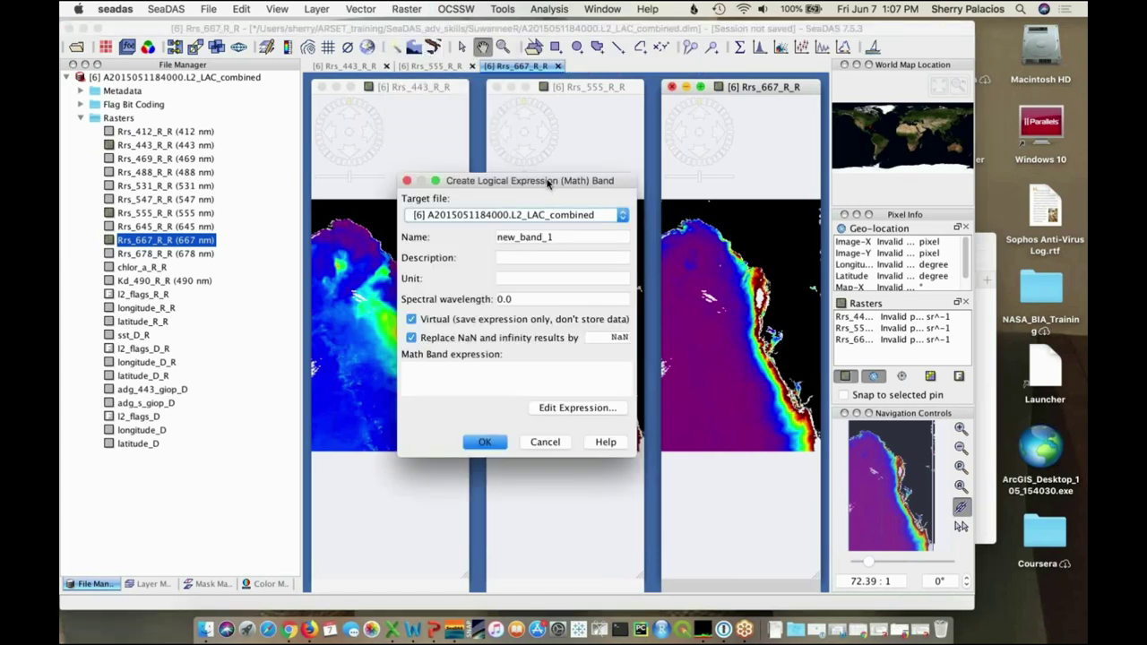
{"action": "left_click_drag", "start_coordinate": [548, 183], "coordinate": [538, 146]}
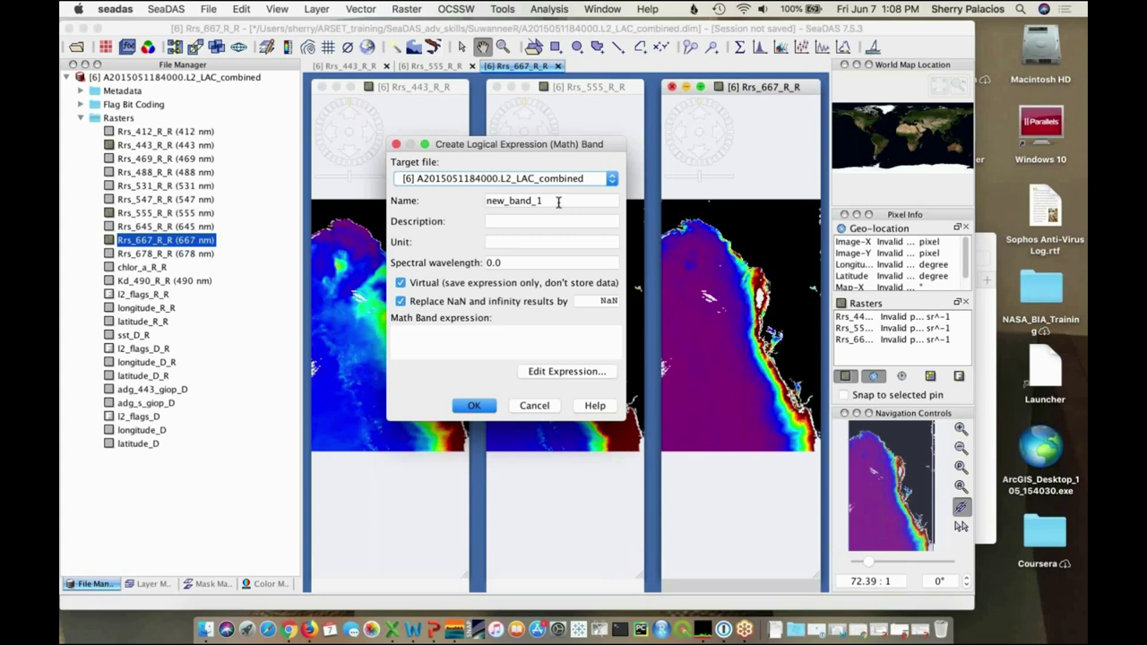
{"action": "left_click_drag", "start_coordinate": [558, 200], "coordinate": [484, 201]}
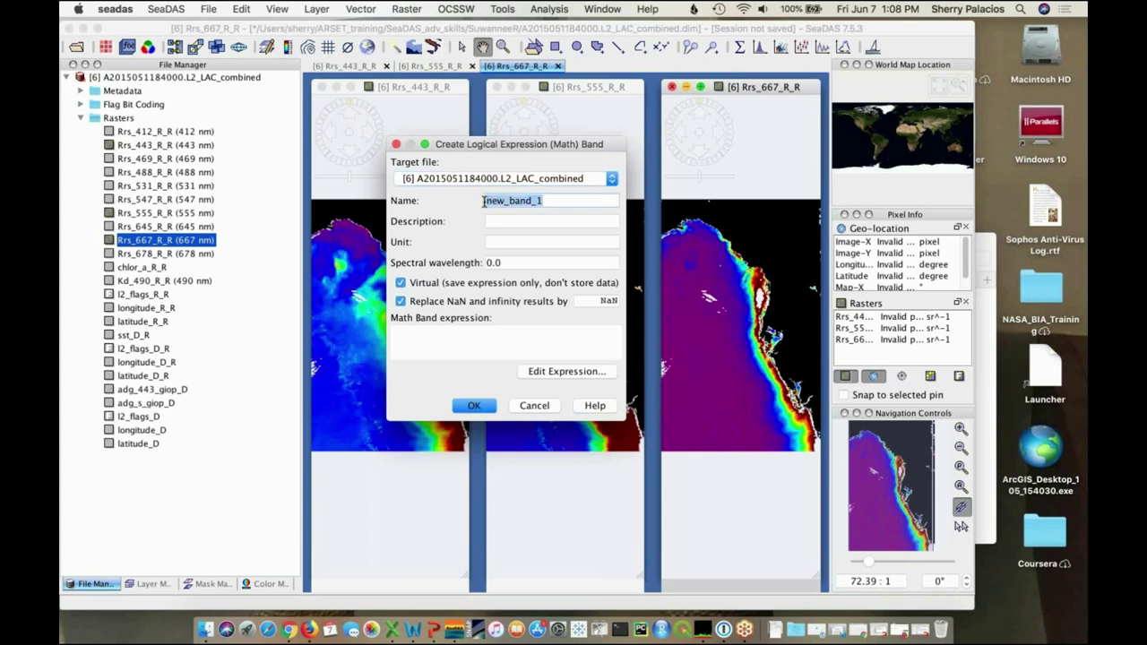
{"action": "type", "text": "Cl"}
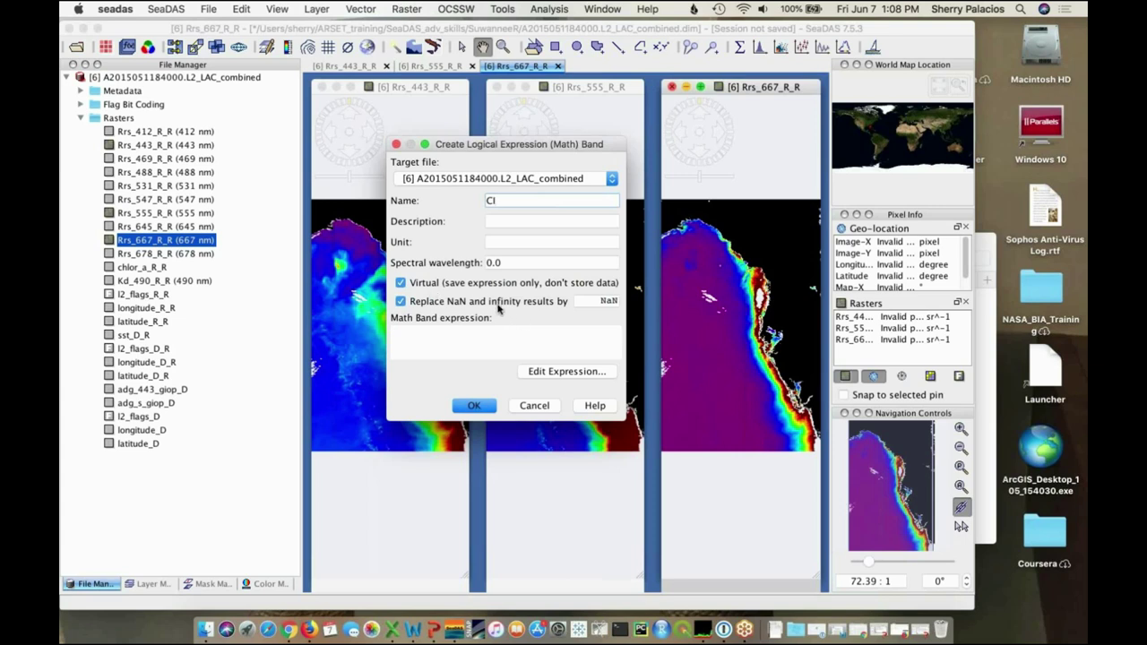
Begin the band's expression as Rrs_555_R_R - (Rrs_443_R_R + @), keeping a placeholder for the second term of the sum
{"action": "left_click", "coordinate": [568, 374]}
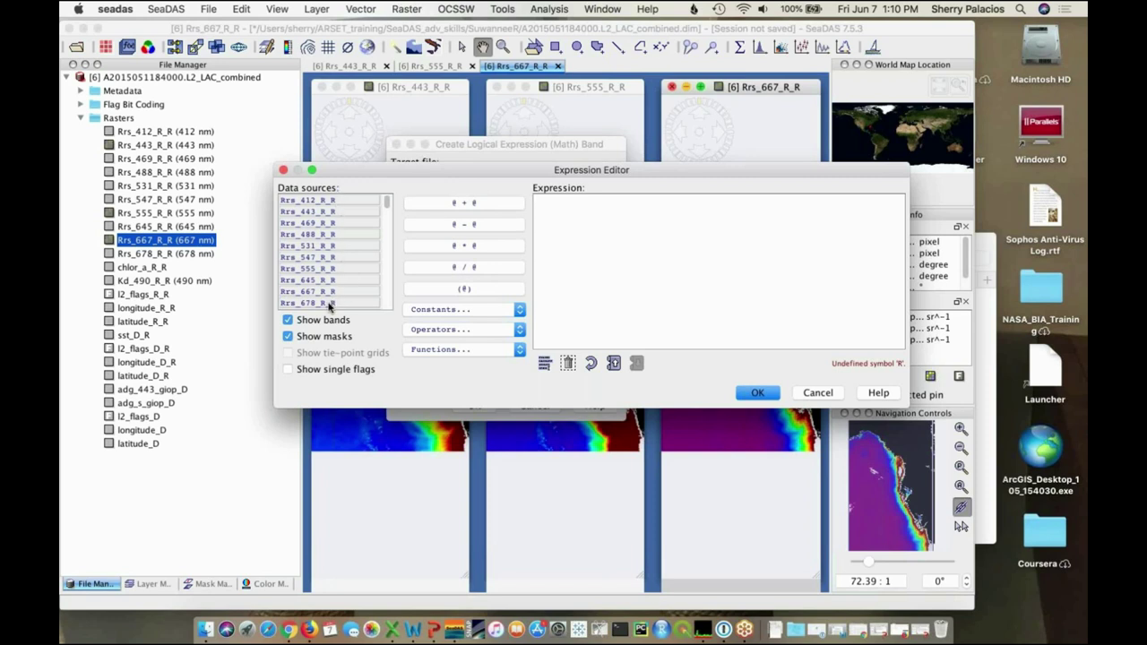
{"action": "left_click", "coordinate": [481, 226]}
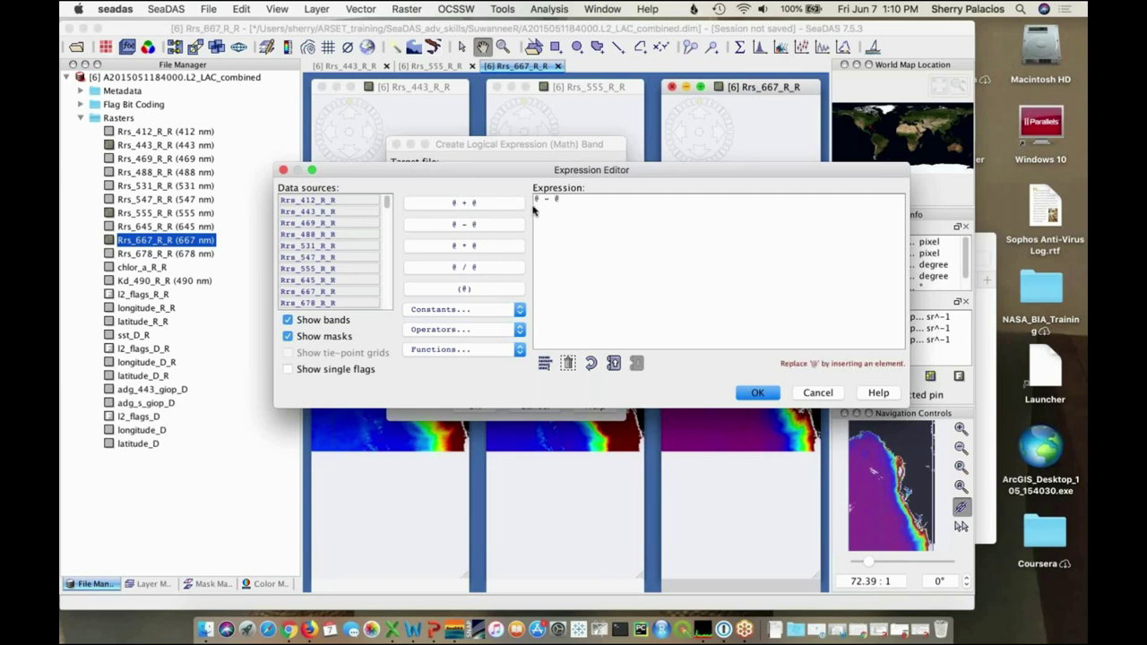
{"action": "left_click", "coordinate": [332, 270]}
{"action": "left_click", "coordinate": [607, 199]}
{"action": "left_click_drag", "start_coordinate": [613, 202], "coordinate": [605, 199]}
{"action": "left_click", "coordinate": [466, 290]}
{"action": "left_click_drag", "start_coordinate": [617, 199], "coordinate": [612, 199]}
{"action": "left_click", "coordinate": [491, 204]}
{"action": "left_click", "coordinate": [612, 199]}
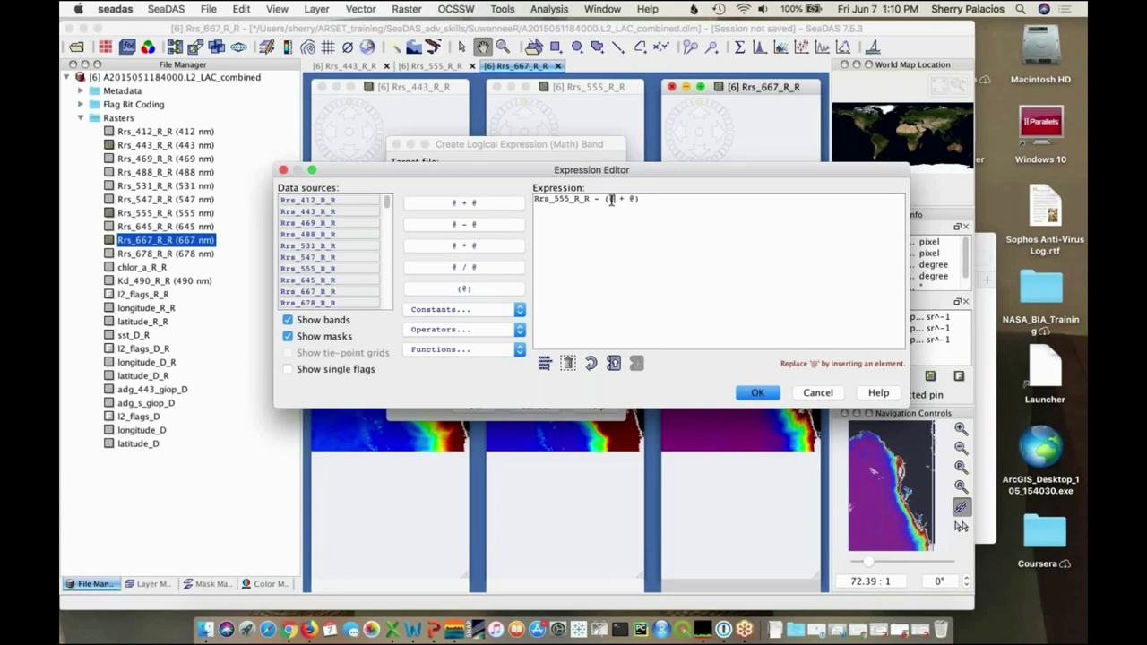
{"action": "left_click", "coordinate": [338, 212]}
Replace the remaining placeholder in the expression with the bracketed wavelength difference (555 - 443)
{"action": "double_click", "coordinate": [681, 199]}
{"action": "left_click", "coordinate": [463, 289]}
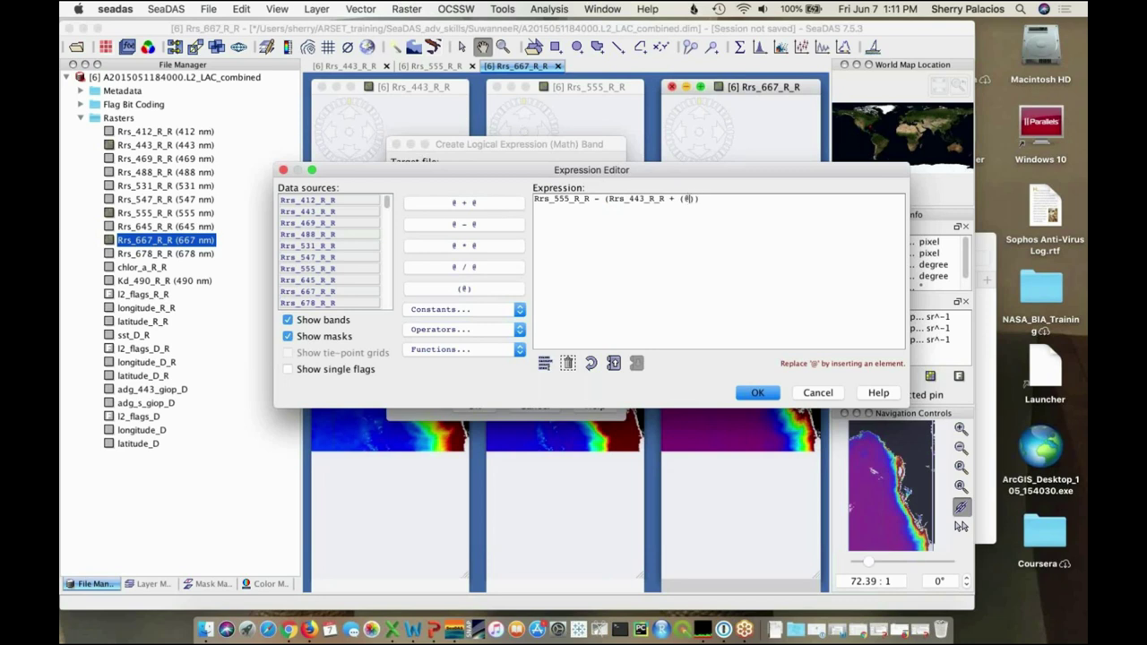
{"action": "left_click", "coordinate": [472, 224]}
{"action": "left_click", "coordinate": [686, 200]}
{"action": "type", "text": "555 -"}
{"action": "left_click", "coordinate": [718, 199]}
{"action": "type", "text": "443"}
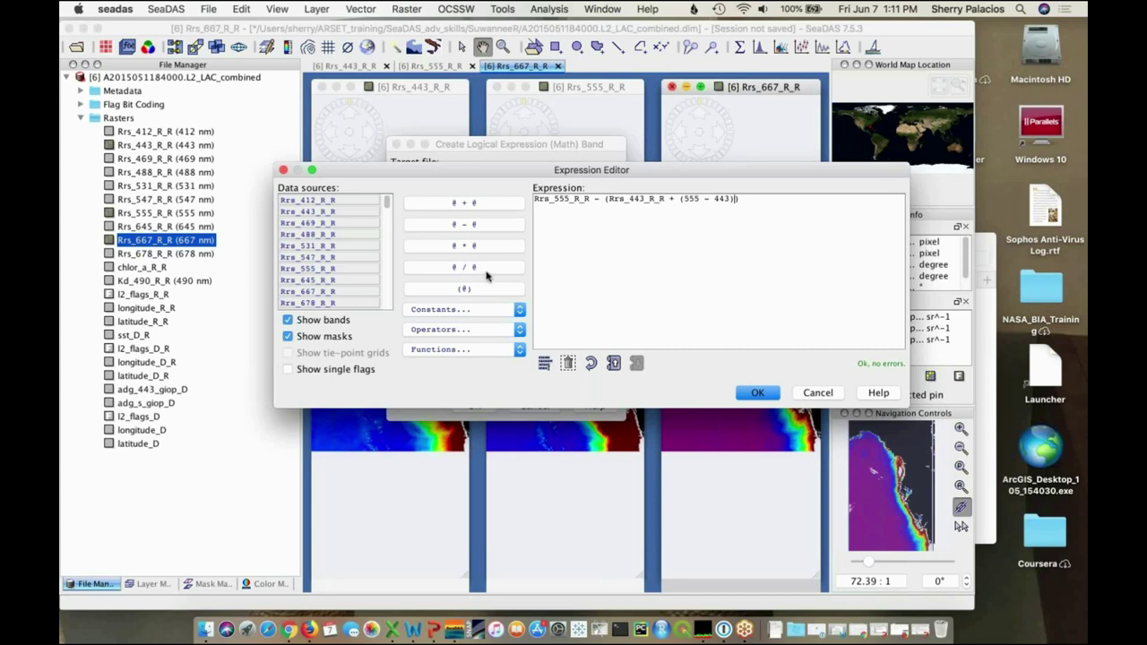
Divide the (555 - 443) term of the expression by (667 - 443)
{"action": "type", "text": "/"}
{"action": "left_click", "coordinate": [466, 288]}
{"action": "double_click", "coordinate": [759, 199]}
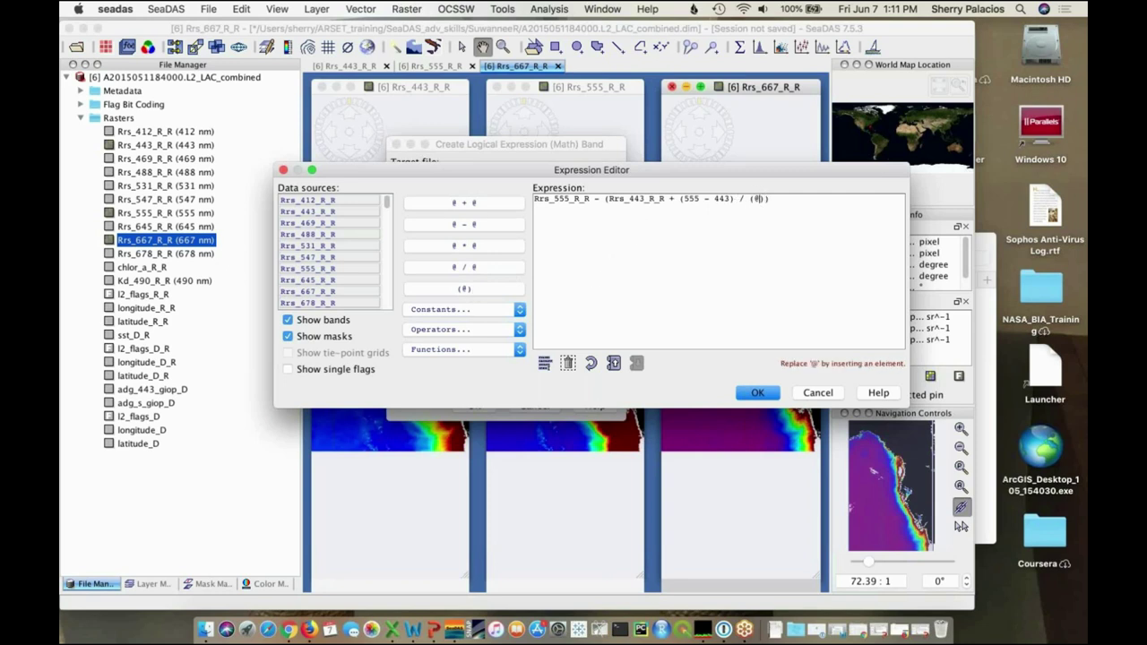
{"action": "left_click", "coordinate": [480, 228]}
{"action": "double_click", "coordinate": [756, 199]}
{"action": "type", "text": "667 -"}
{"action": "double_click", "coordinate": [785, 199]}
{"action": "type", "text": "443"}
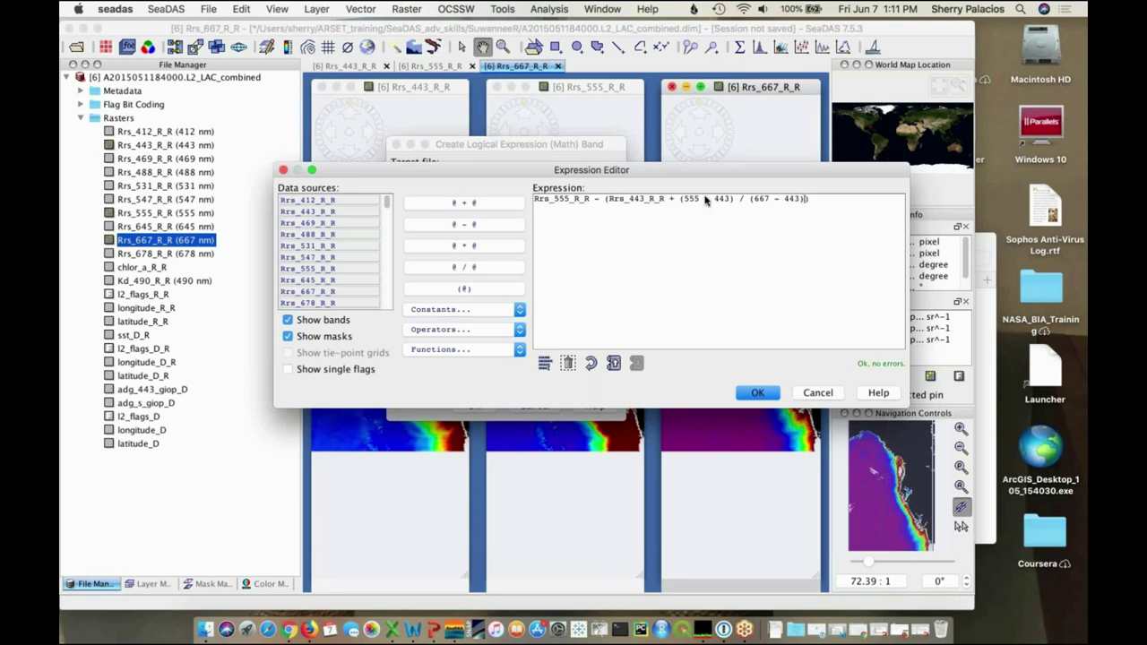
Multiply the wavelength ratio by (Rrs_667_R_R - Rrs_443_R_R), accept the expression and create the CI band
{"action": "left_click", "coordinate": [480, 247]}
{"action": "left_click", "coordinate": [473, 290]}
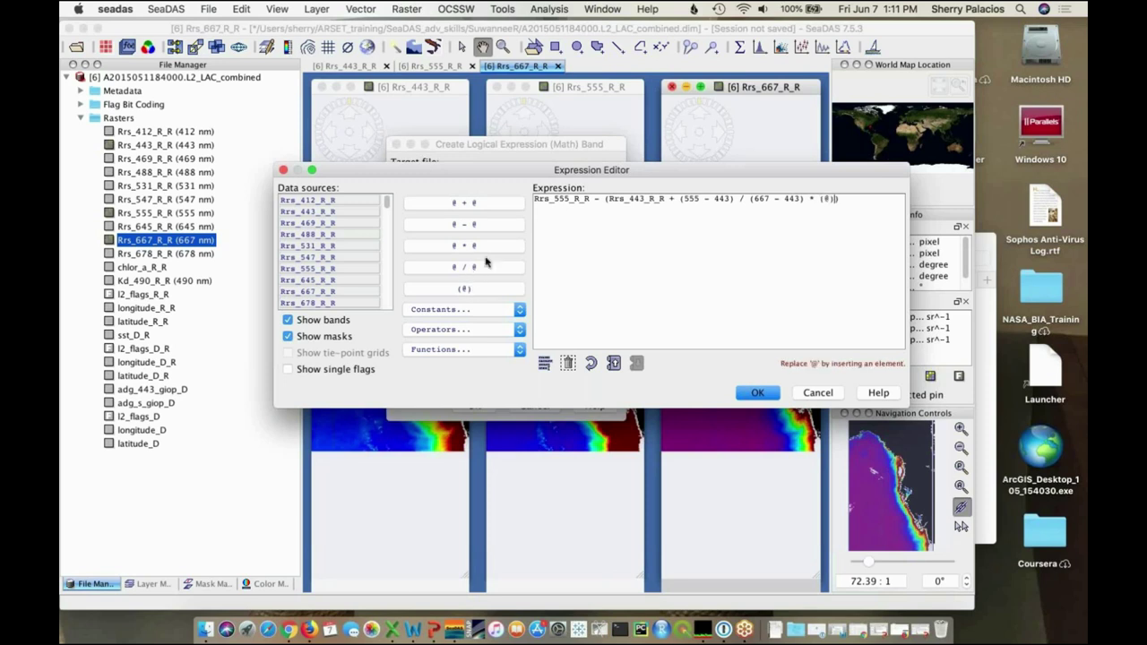
{"action": "double_click", "coordinate": [826, 199]}
{"action": "left_click", "coordinate": [468, 228]}
{"action": "left_click", "coordinate": [329, 294]}
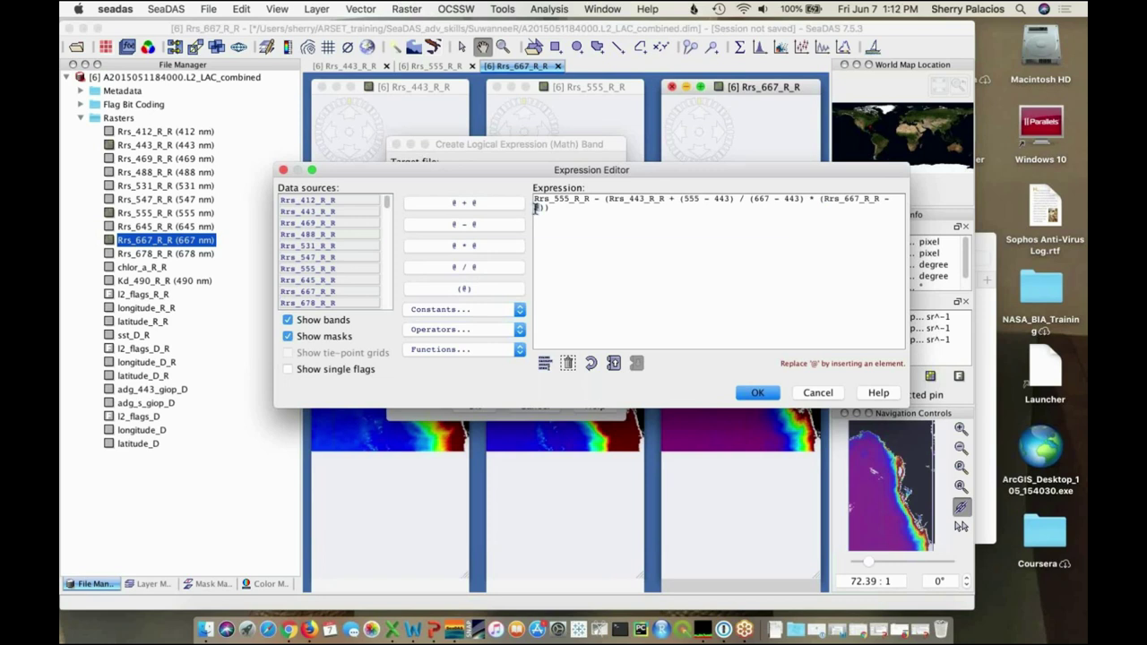
{"action": "left_click", "coordinate": [321, 212]}
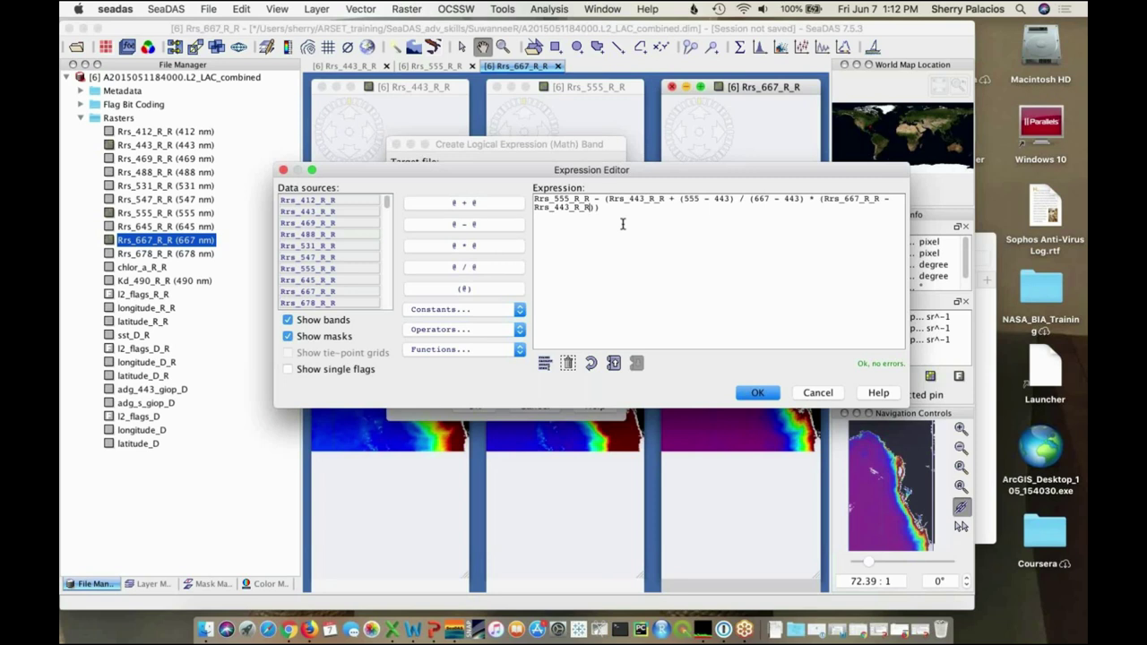
{"action": "left_click", "coordinate": [759, 393]}
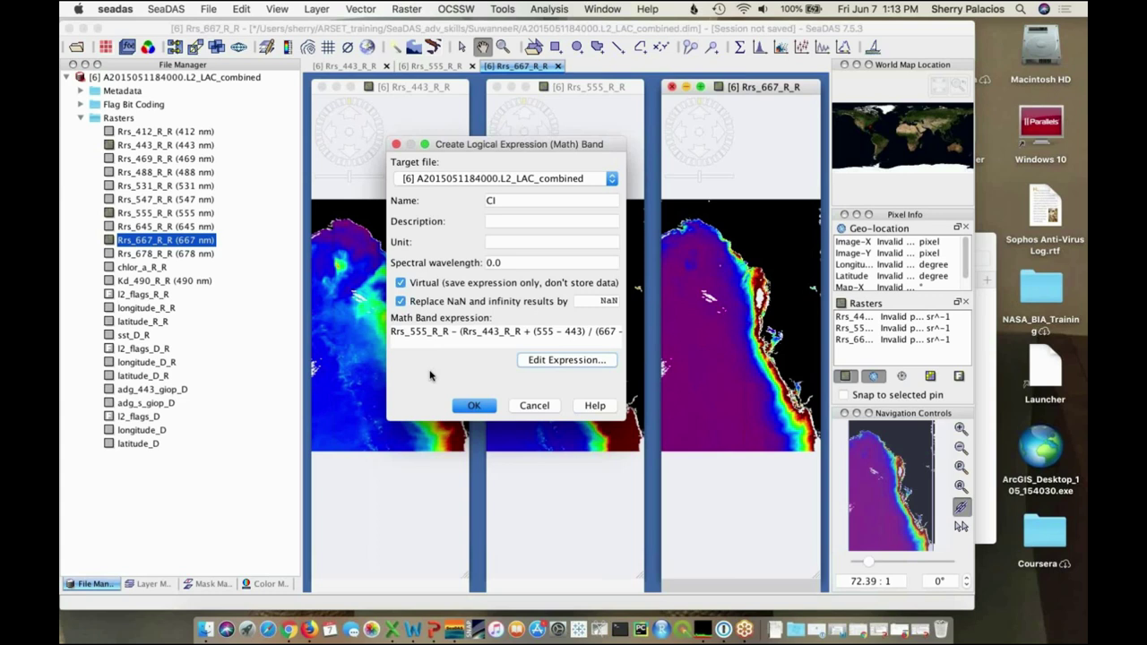
{"action": "left_click", "coordinate": [472, 407]}
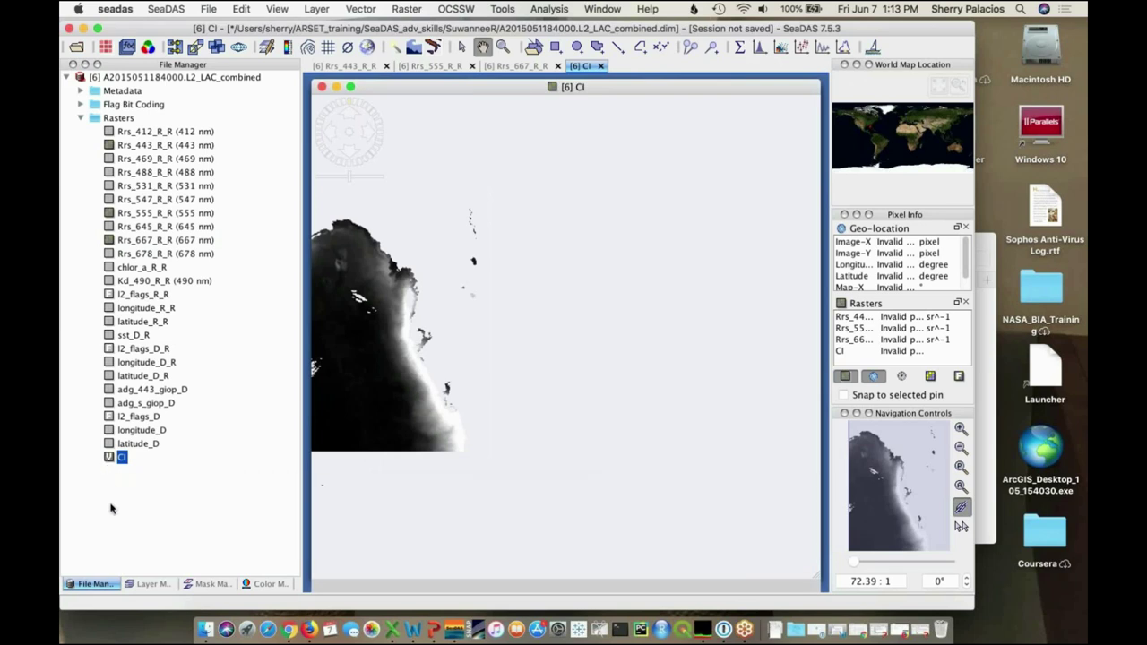
Convert the CI band to a real band and show the LAND_R_R mask on its image
{"action": "right_click", "coordinate": [122, 459]}
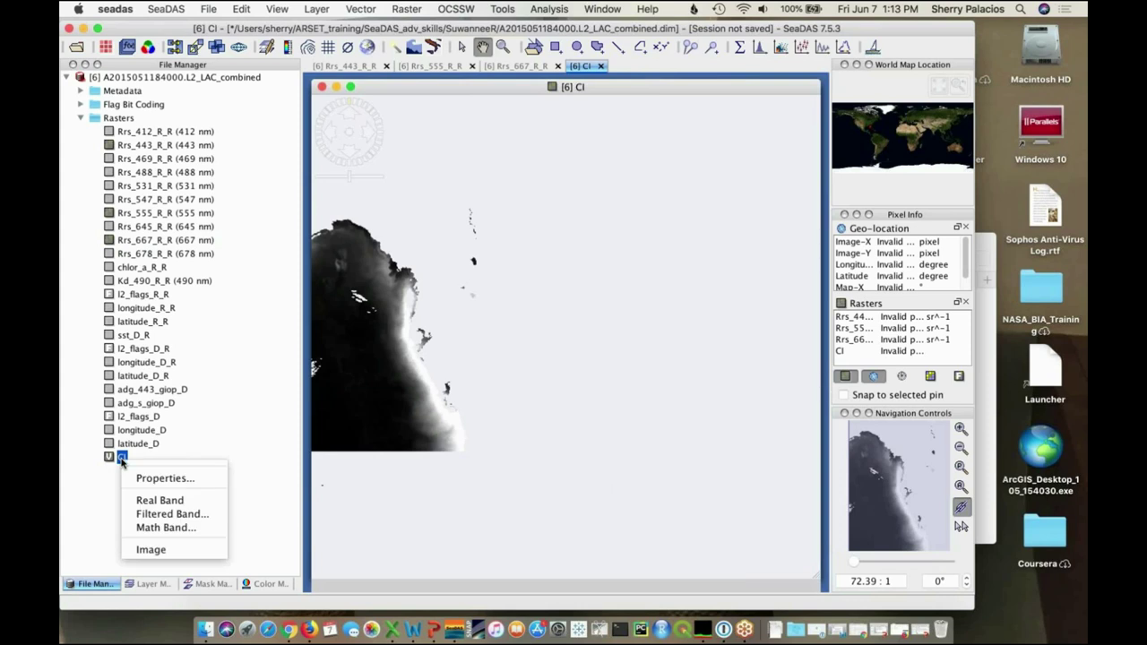
{"action": "left_click", "coordinate": [161, 501]}
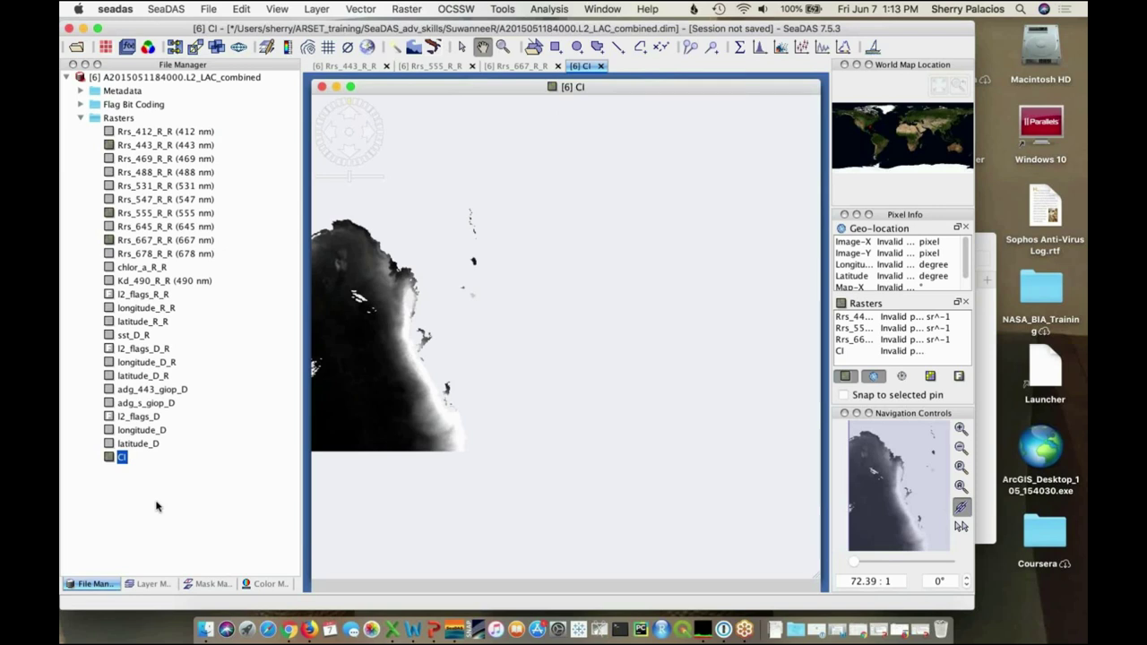
{"action": "left_click", "coordinate": [212, 584]}
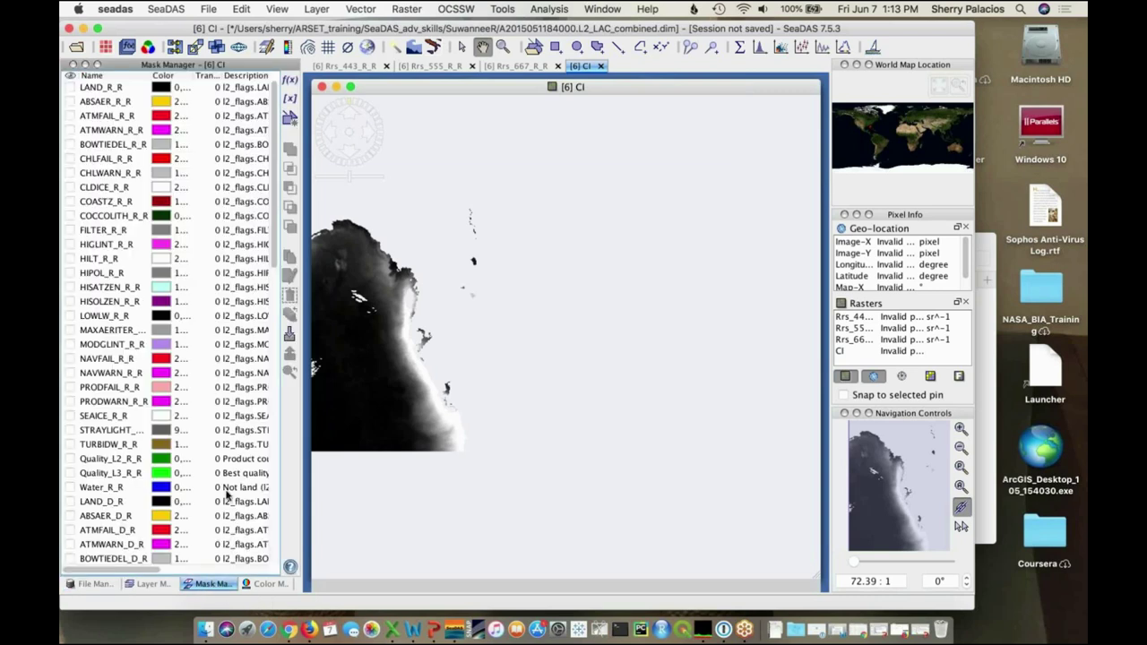
{"action": "left_click", "coordinate": [71, 87]}
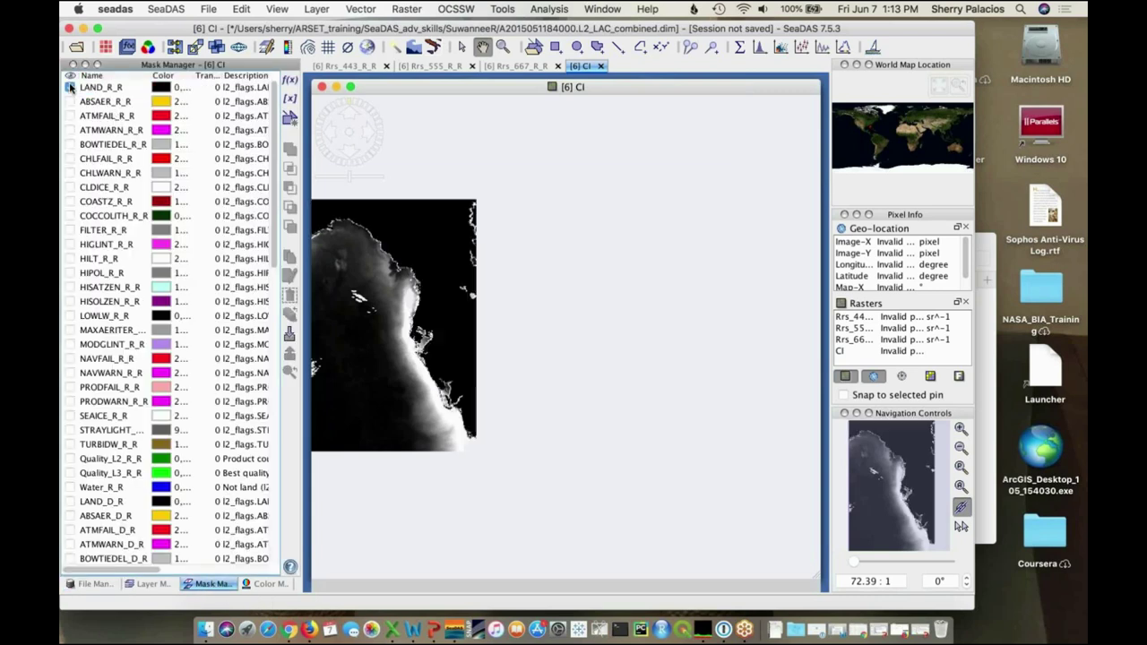
{"action": "left_click", "coordinate": [962, 508]}
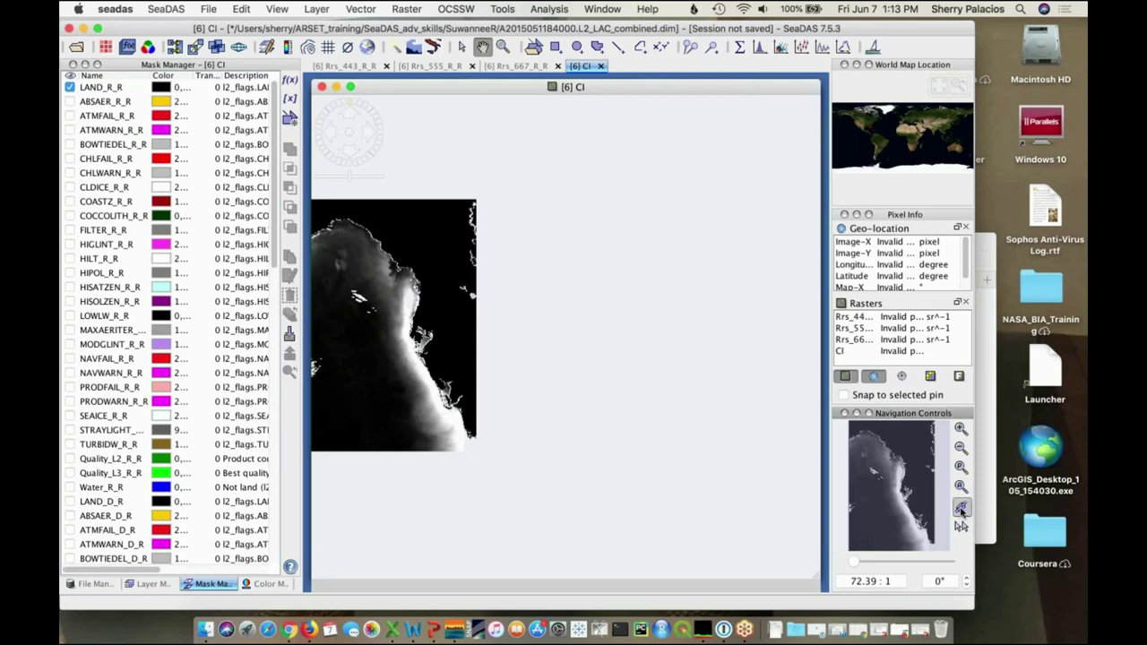
{"action": "left_click", "coordinate": [962, 488]}
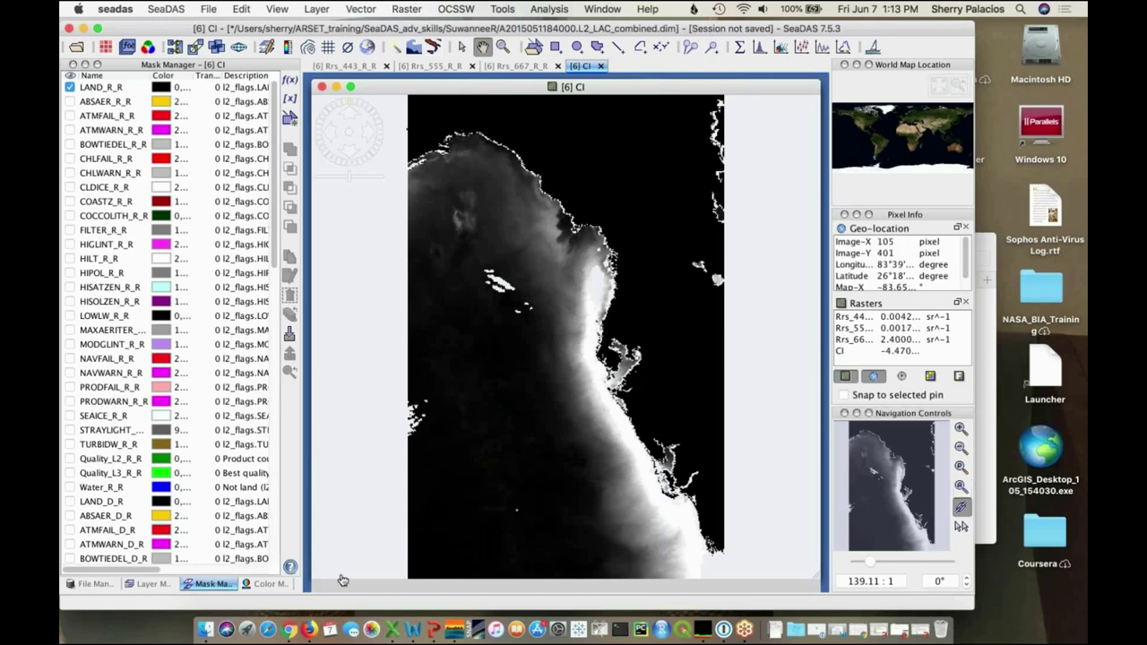
Save the combined product in BEAM-DIMAP format in the SuwanneeR folder, overwriting the existing A2015051184000.L2_LAC_combined.dim
{"action": "left_click", "coordinate": [93, 585]}
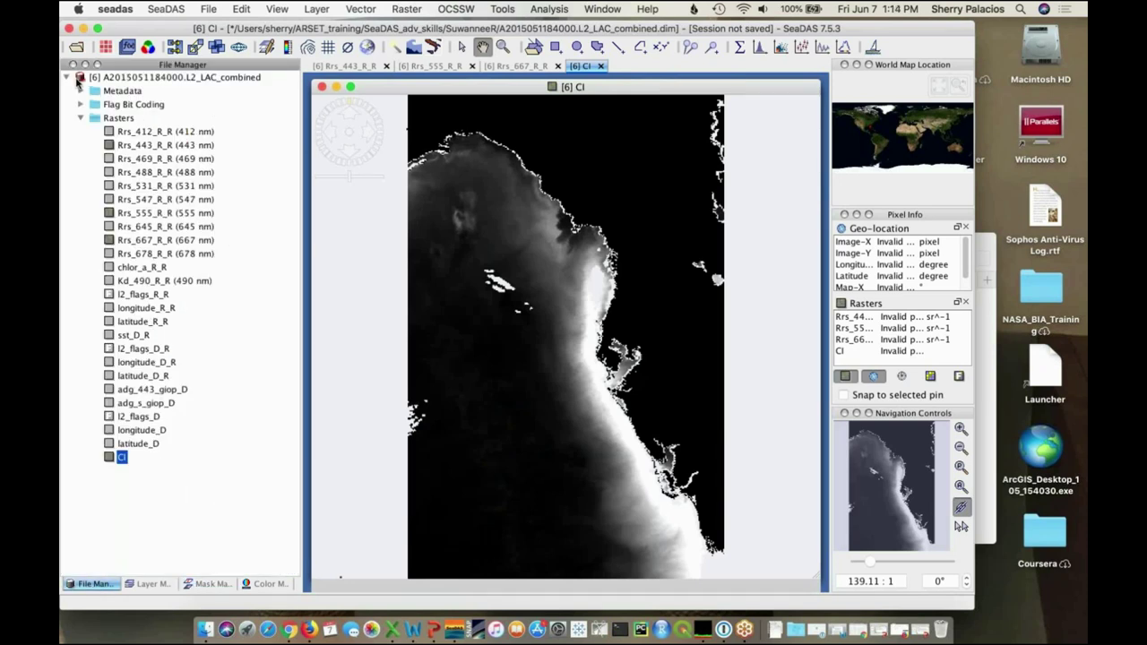
{"action": "left_click", "coordinate": [112, 81]}
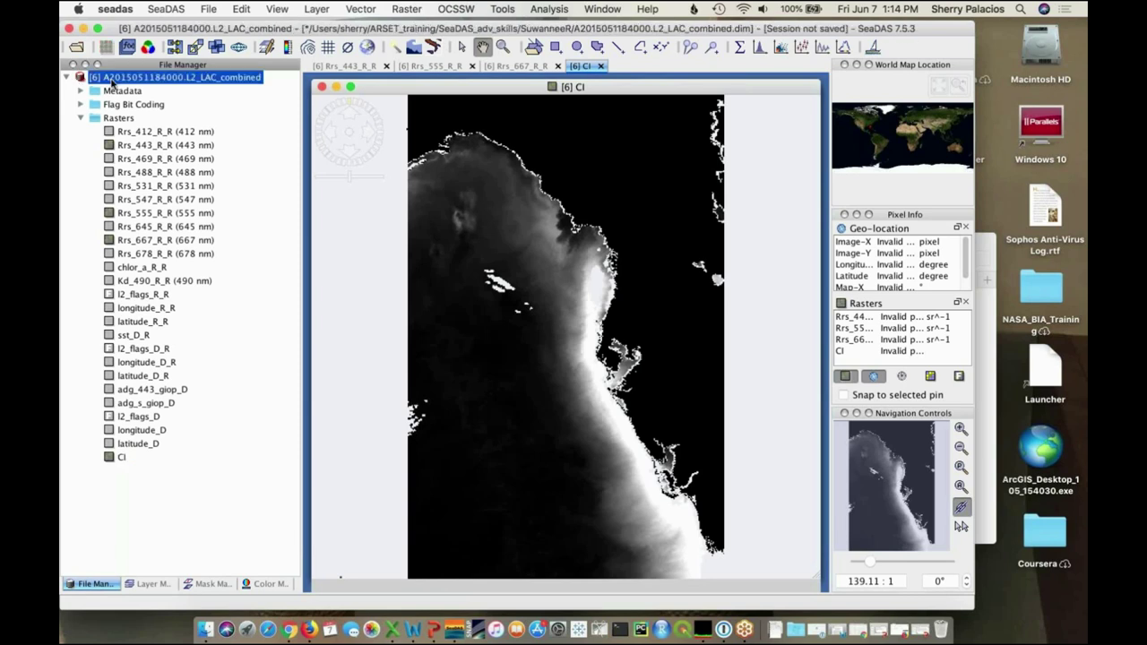
{"action": "right_click", "coordinate": [112, 80]}
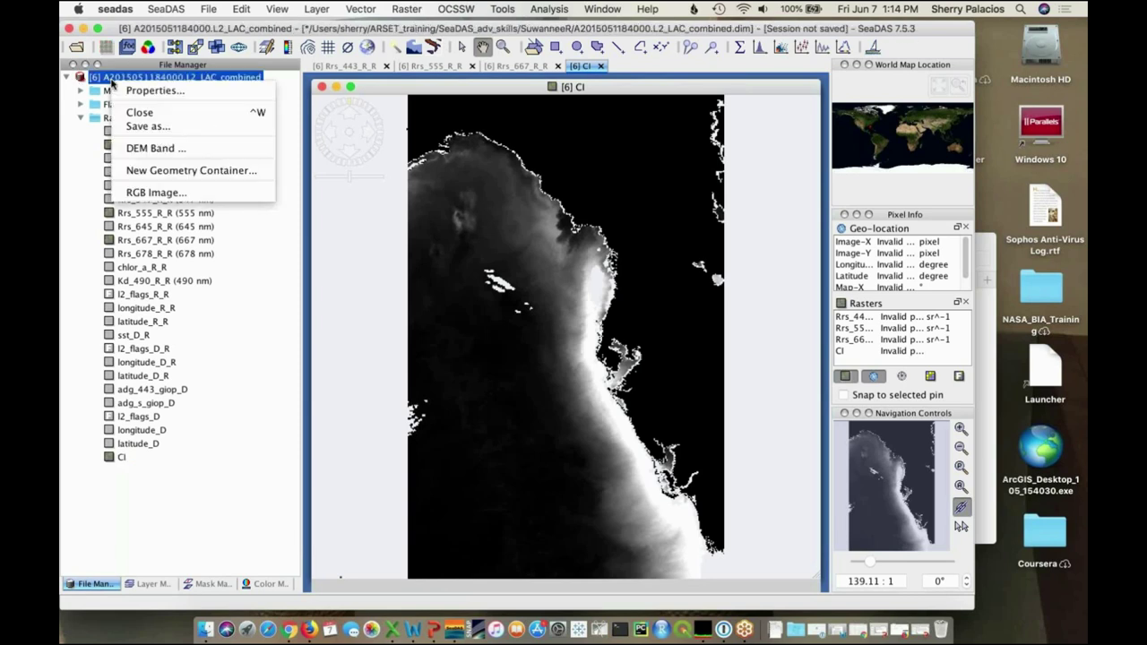
{"action": "left_click", "coordinate": [148, 125]}
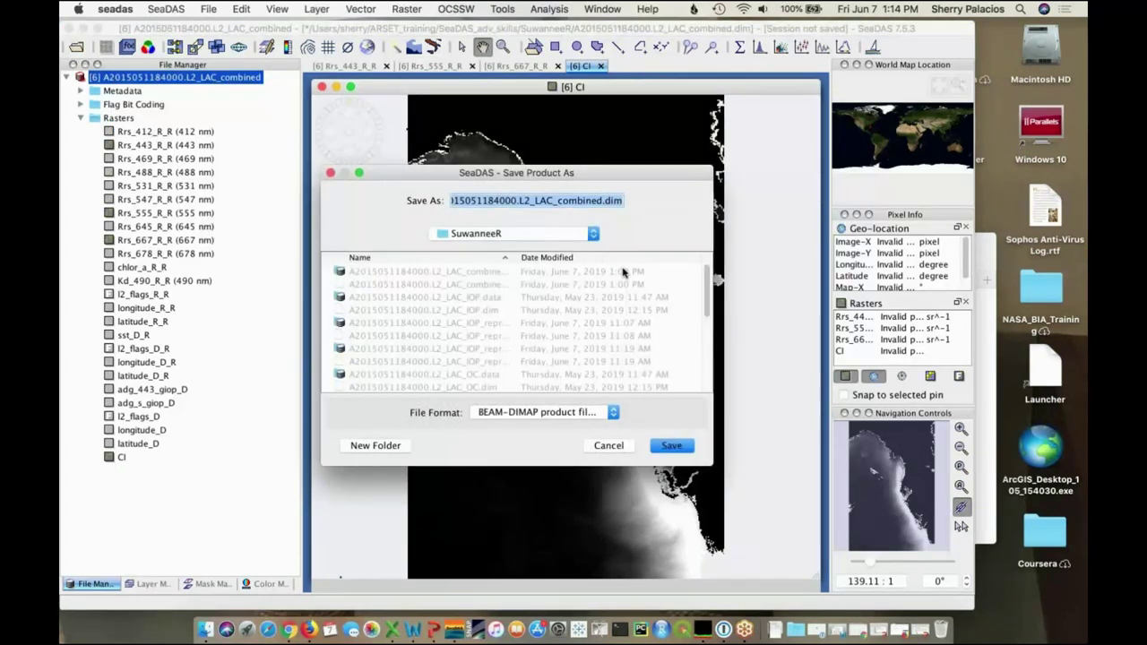
{"action": "left_click", "coordinate": [681, 449]}
{"action": "left_click", "coordinate": [683, 448]}
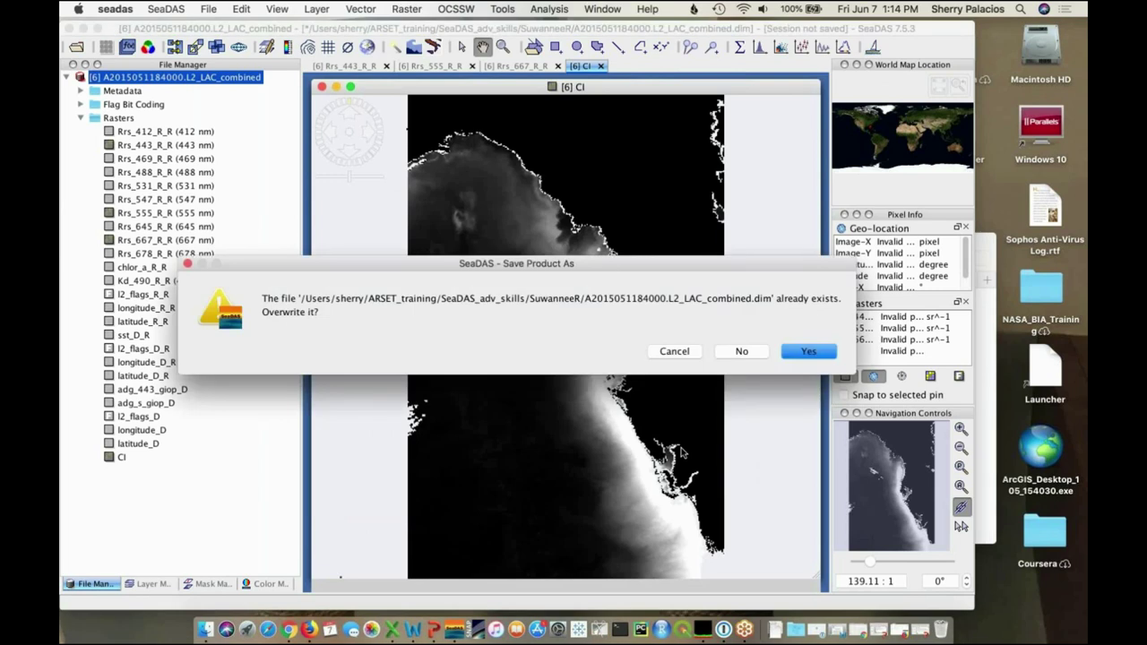
{"action": "left_click", "coordinate": [810, 356]}
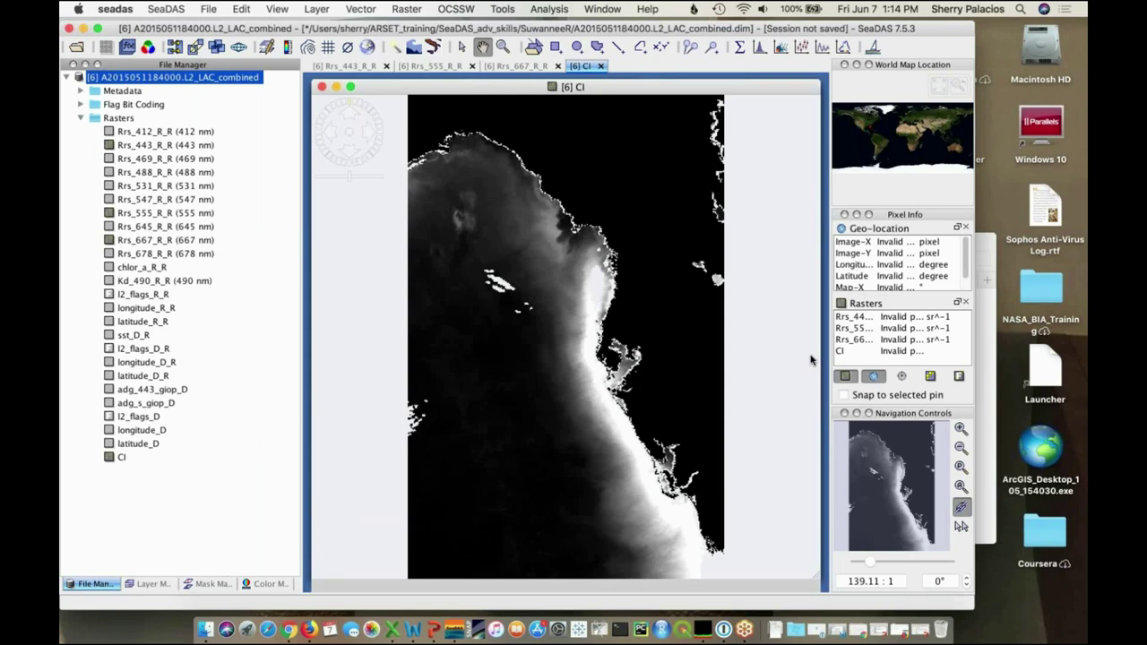
Close the CI, Rrs_667, Rrs_555 and Rrs_443 images, then reopen the CI band as the only image
{"action": "left_click", "coordinate": [602, 67]}
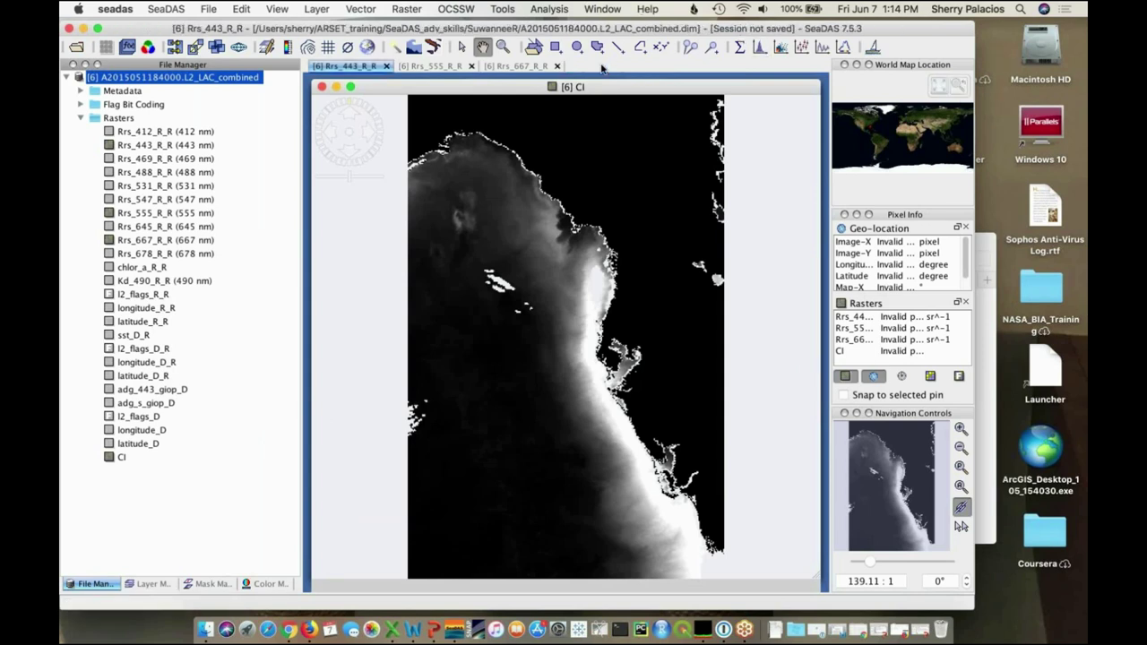
{"action": "left_click", "coordinate": [557, 65]}
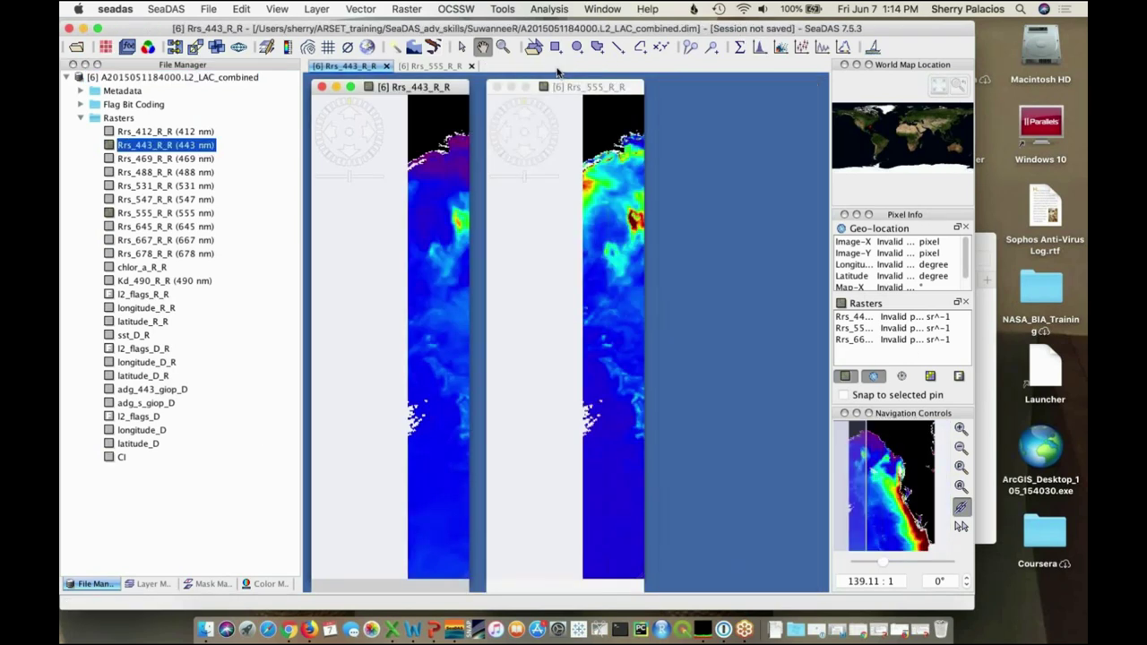
{"action": "left_click", "coordinate": [472, 66]}
{"action": "left_click", "coordinate": [386, 67]}
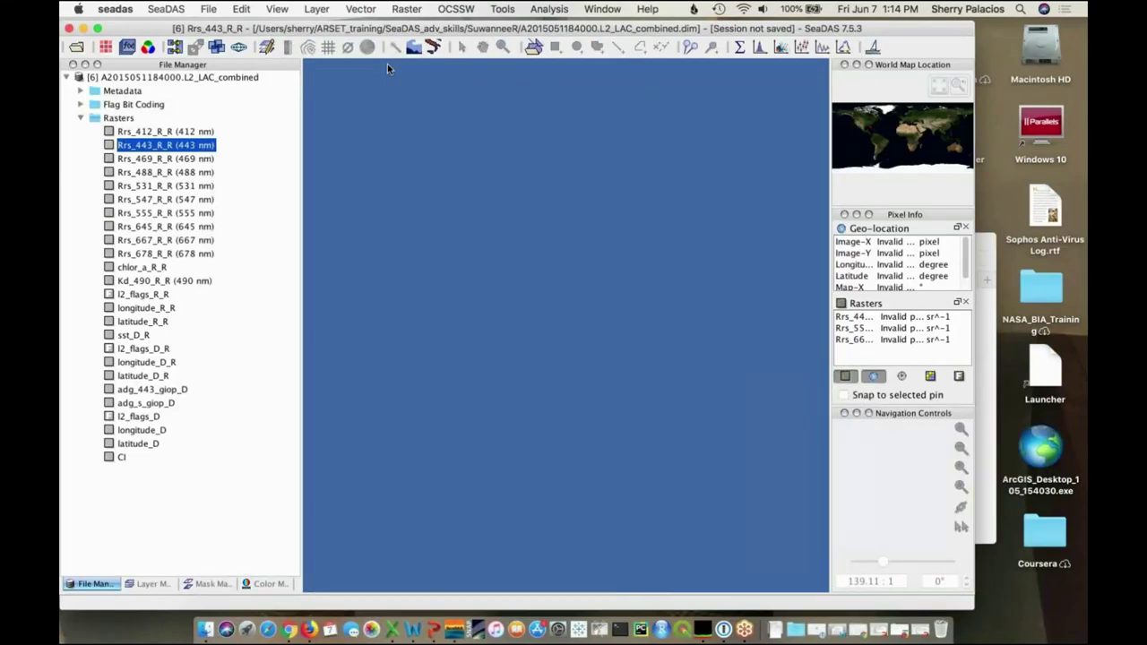
{"action": "double_click", "coordinate": [115, 462]}
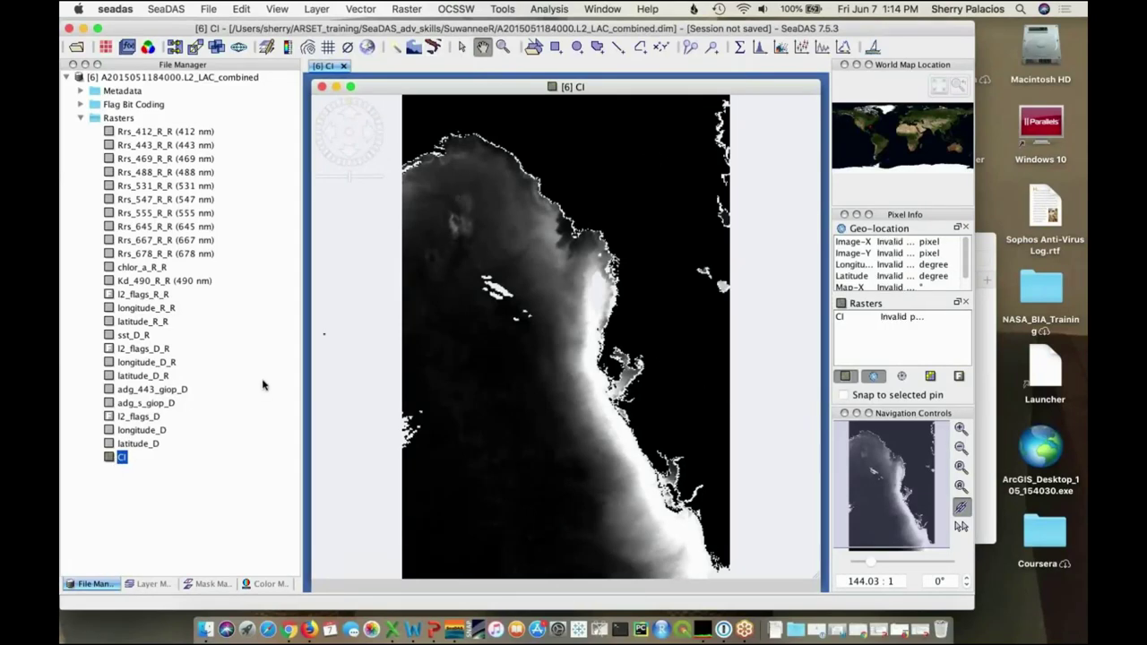
Apply the Chl (UniBR-Palette) color scheme to the CI image and try to set its range from the band data
{"action": "left_click", "coordinate": [265, 584]}
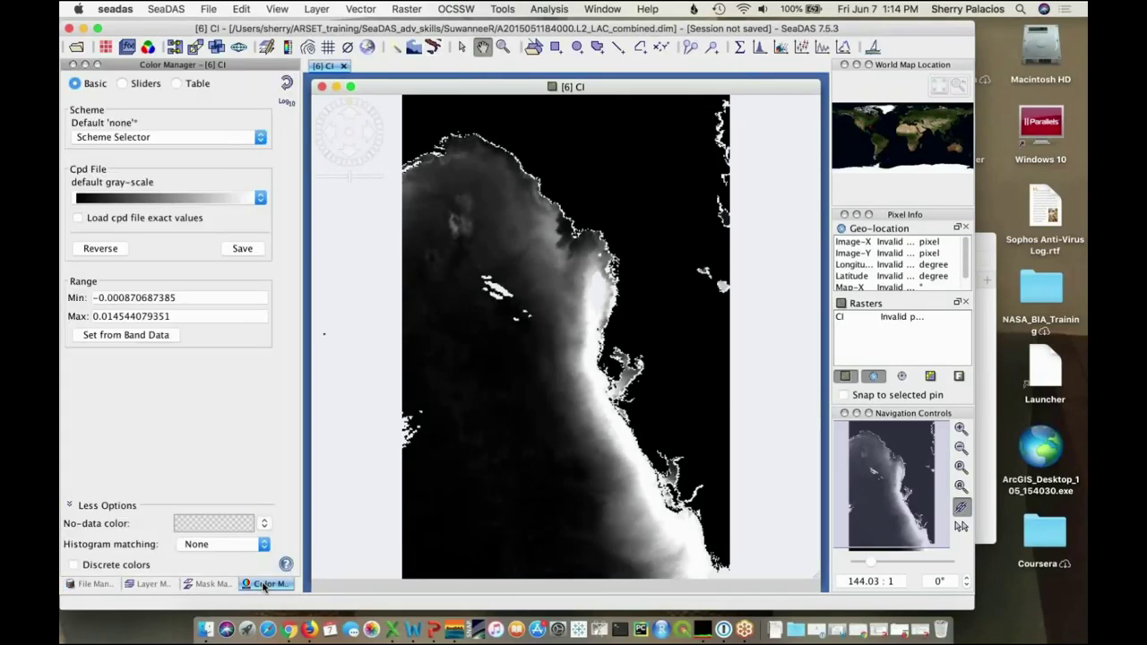
{"action": "left_click", "coordinate": [182, 141]}
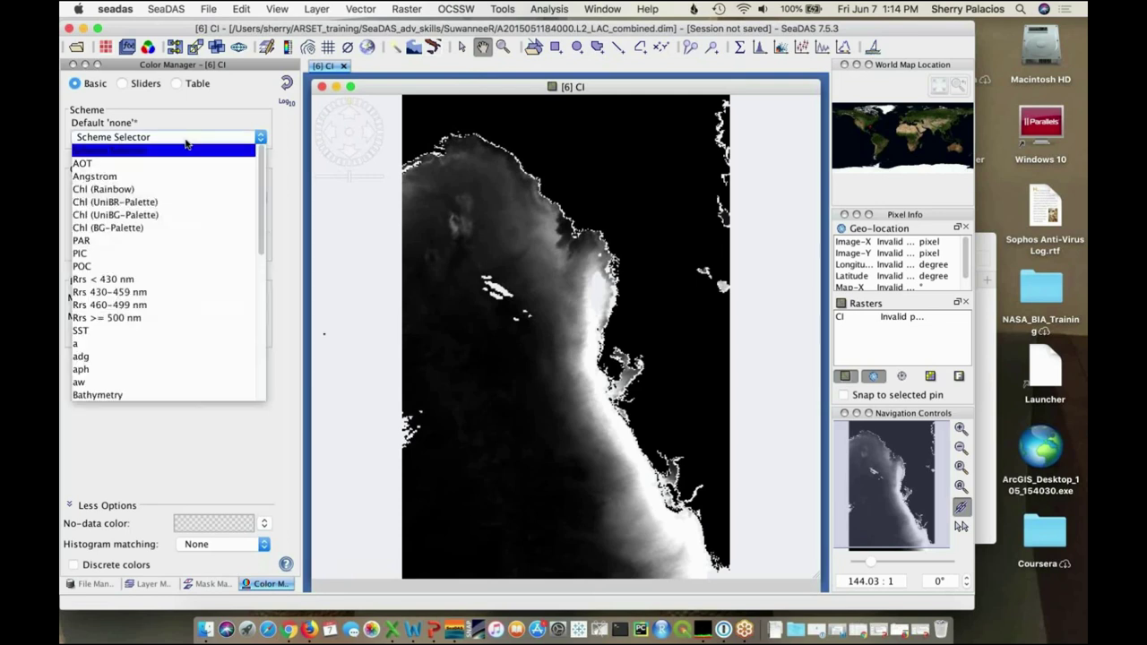
{"action": "left_click", "coordinate": [188, 203]}
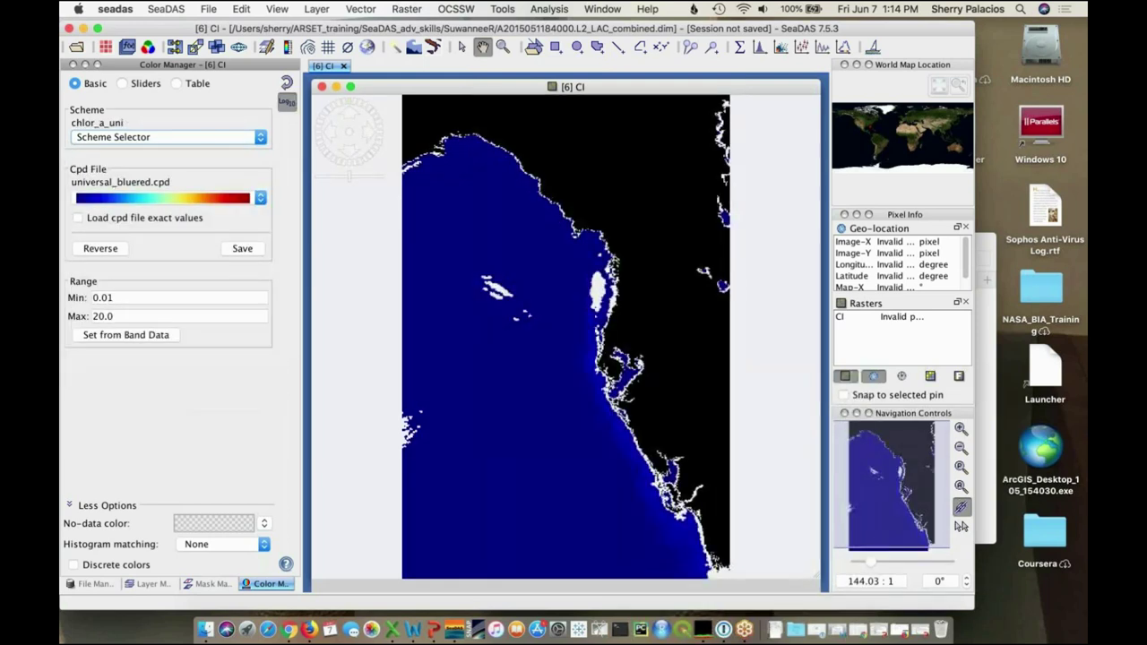
{"action": "left_click", "coordinate": [142, 336]}
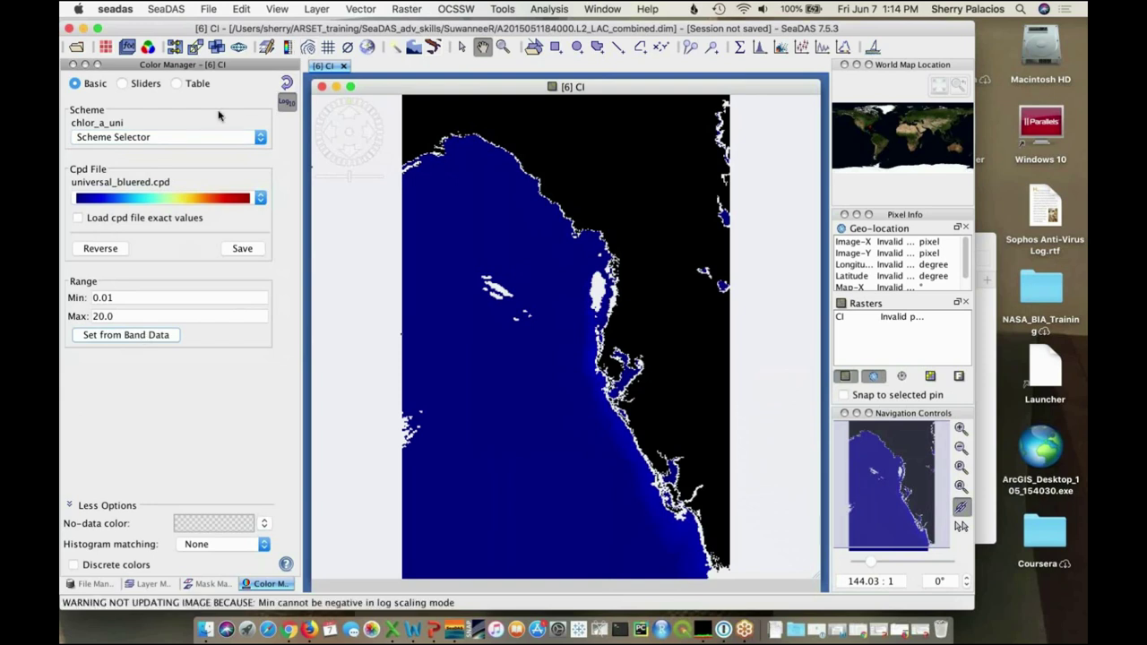
Turn off log scaling for the CI colors and stretch the palette over 100% of the band's values
{"action": "left_click", "coordinate": [133, 86]}
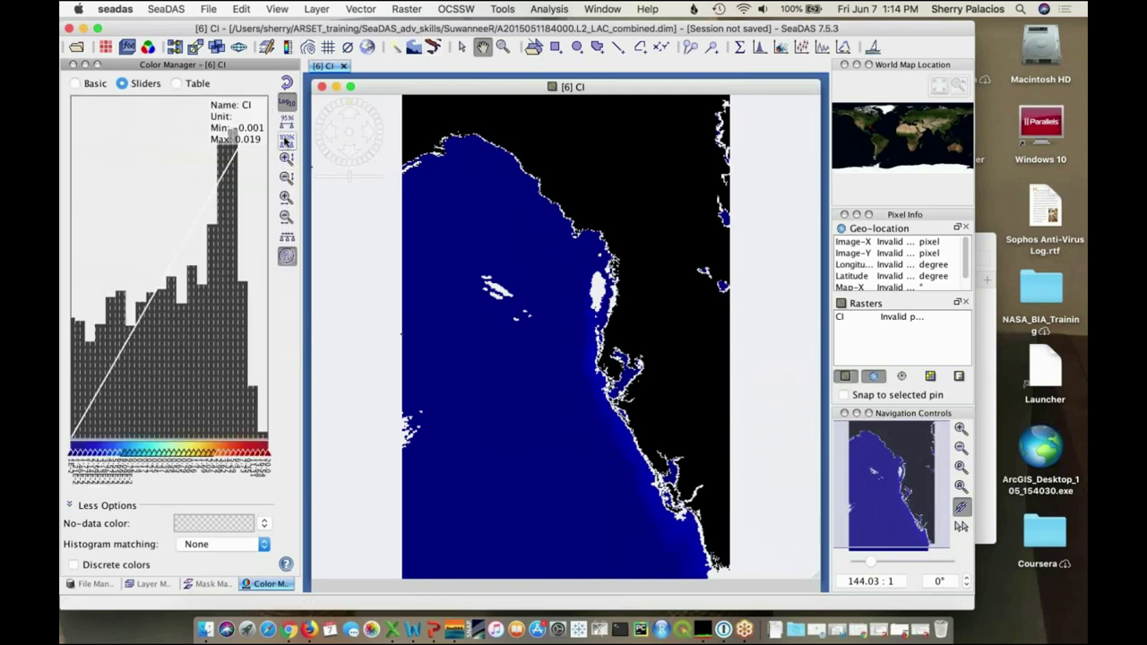
{"action": "left_click", "coordinate": [287, 103]}
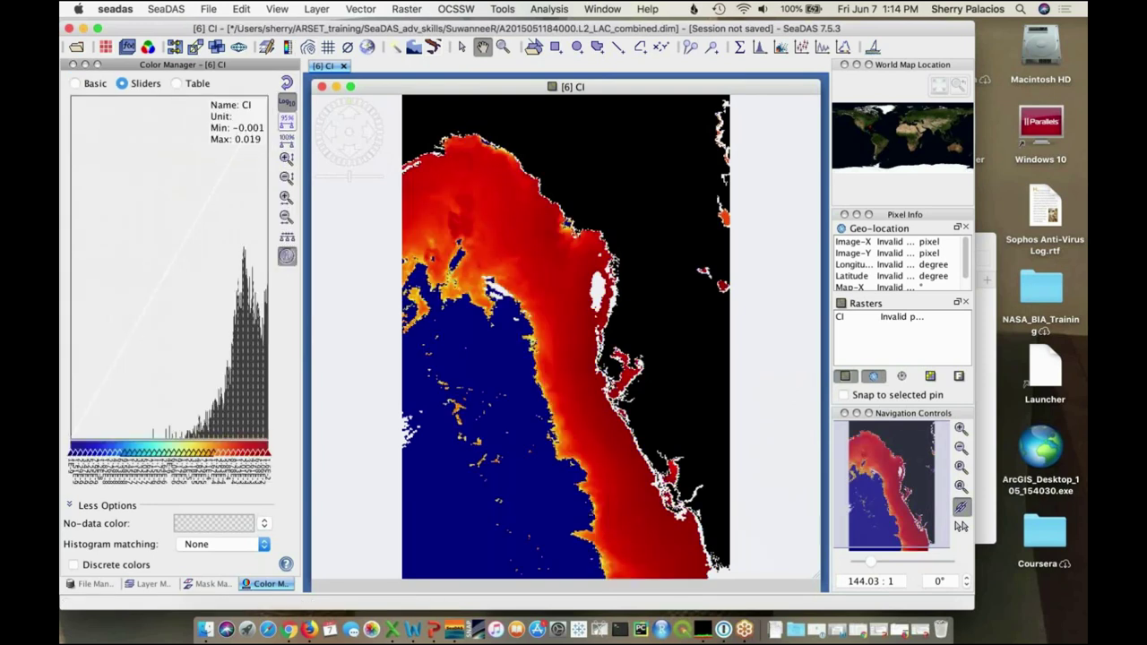
{"action": "left_click", "coordinate": [287, 140]}
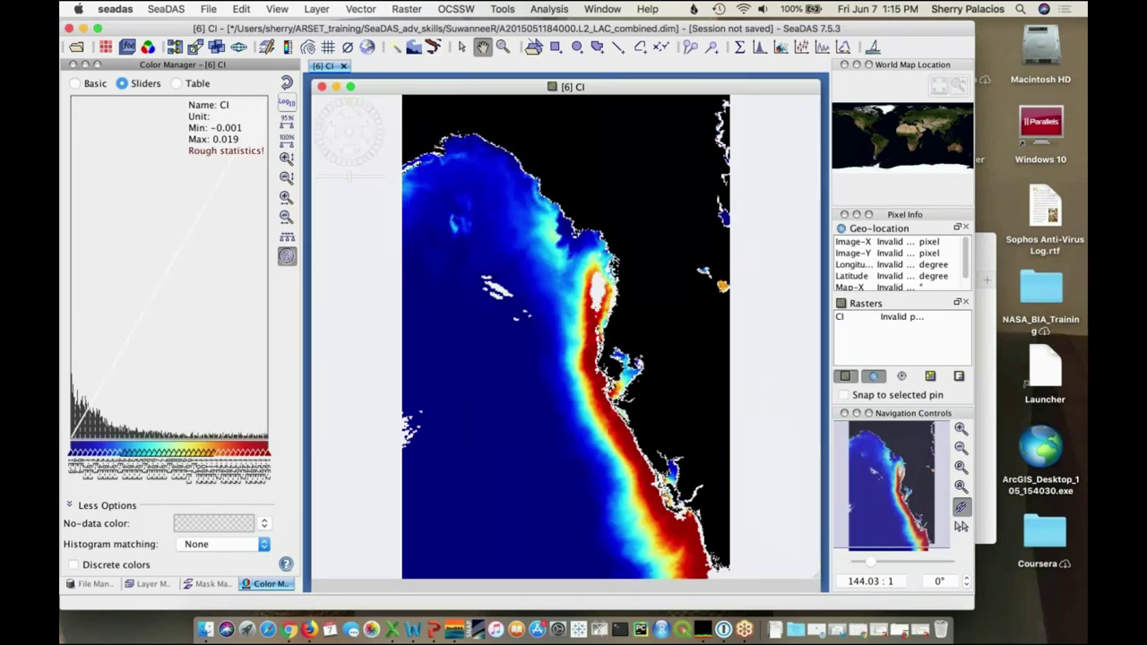
{"action": "left_click", "coordinate": [288, 140]}
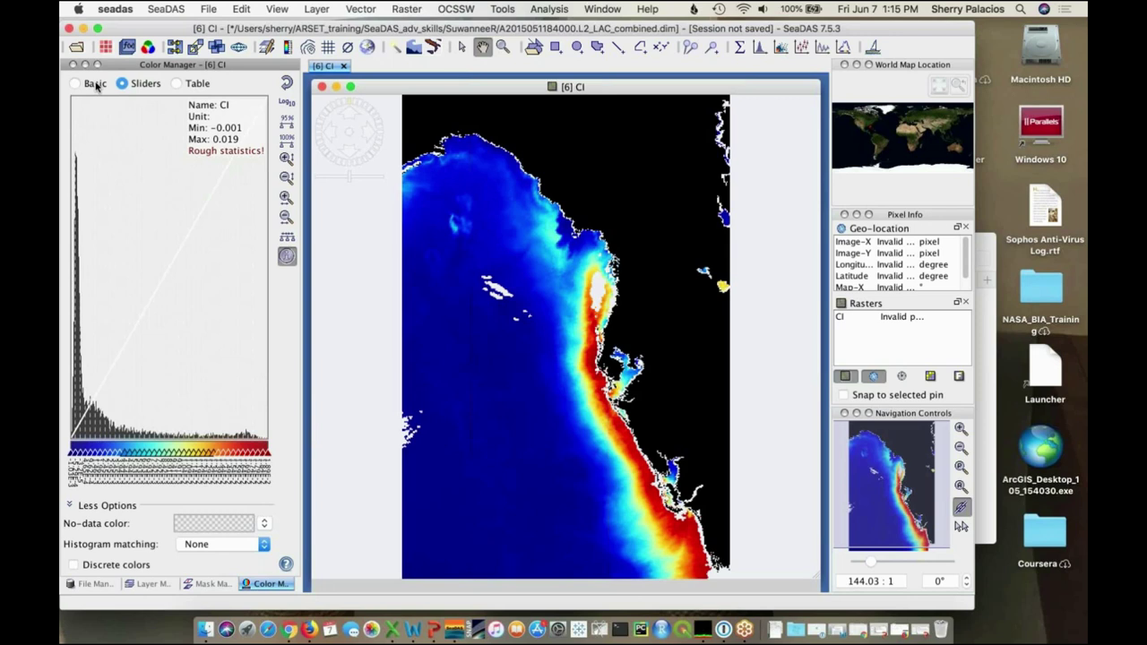
{"action": "left_click", "coordinate": [96, 86]}
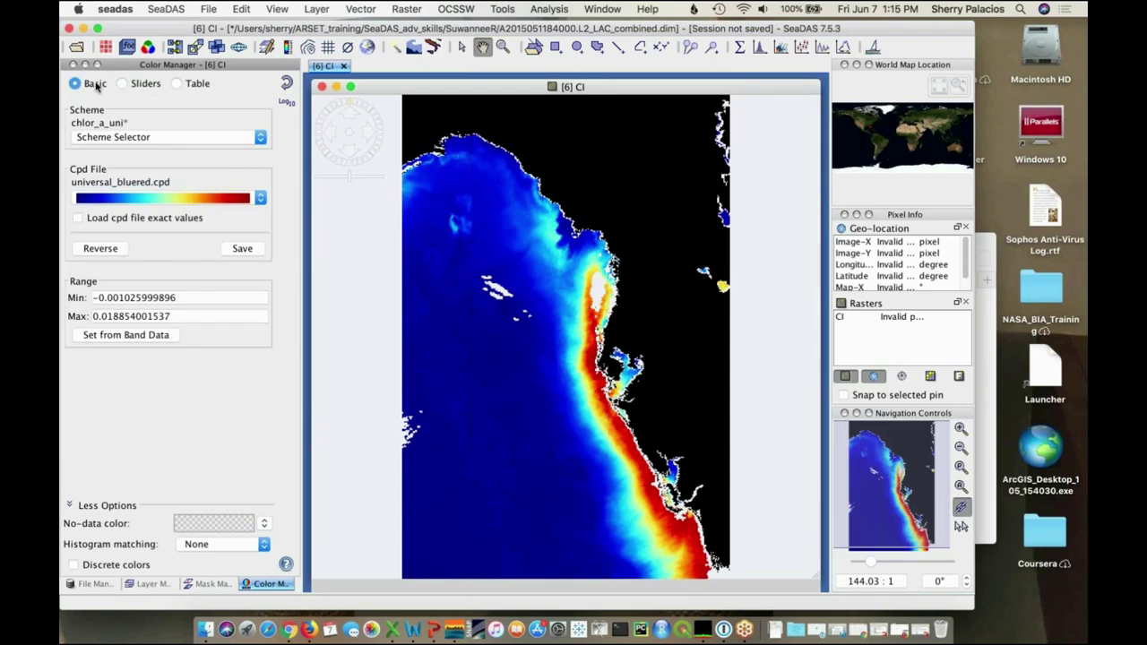
Open the chlor_a_R_R band image and show the LAND_R_R mask on it
{"action": "left_click", "coordinate": [95, 584]}
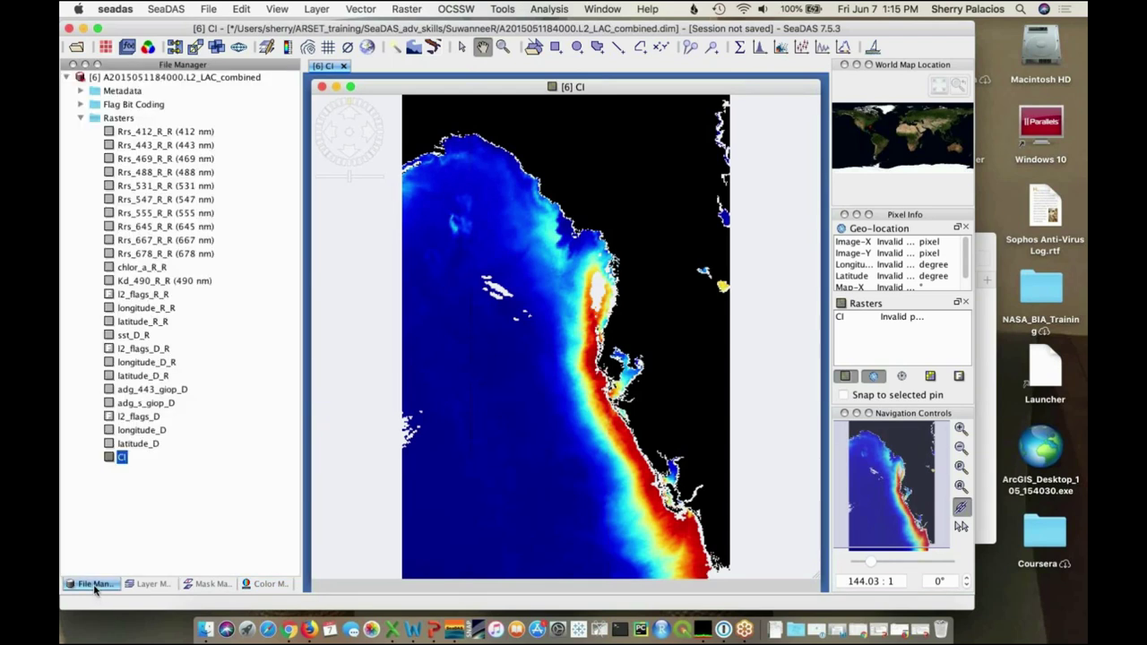
{"action": "double_click", "coordinate": [109, 268]}
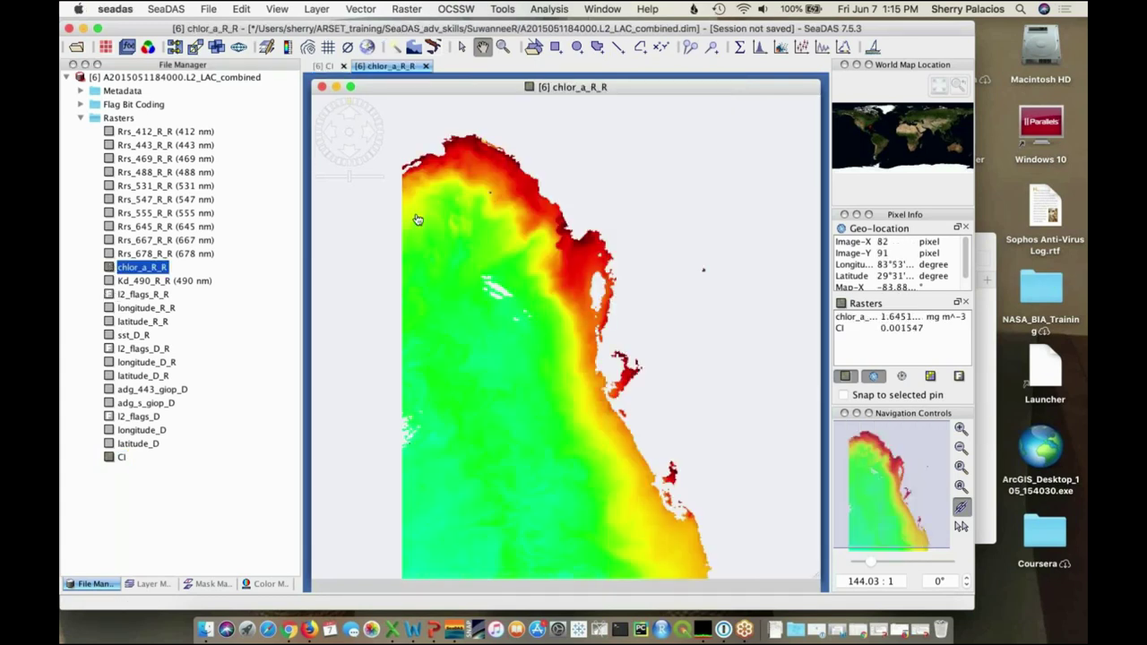
{"action": "left_click", "coordinate": [211, 584]}
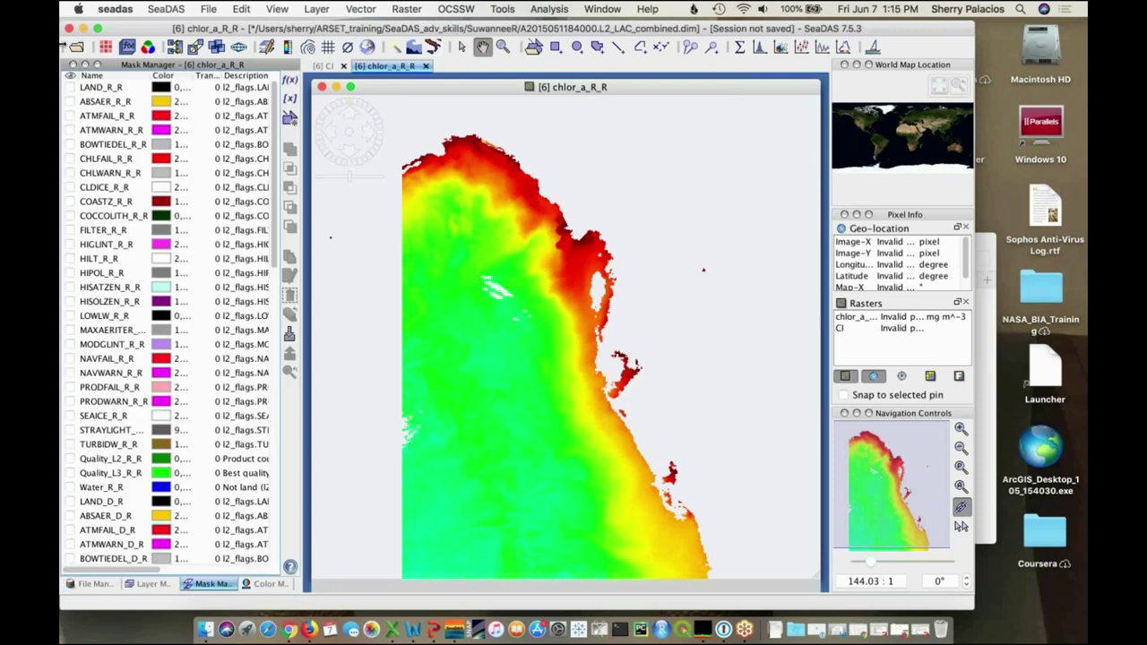
{"action": "left_click", "coordinate": [70, 87]}
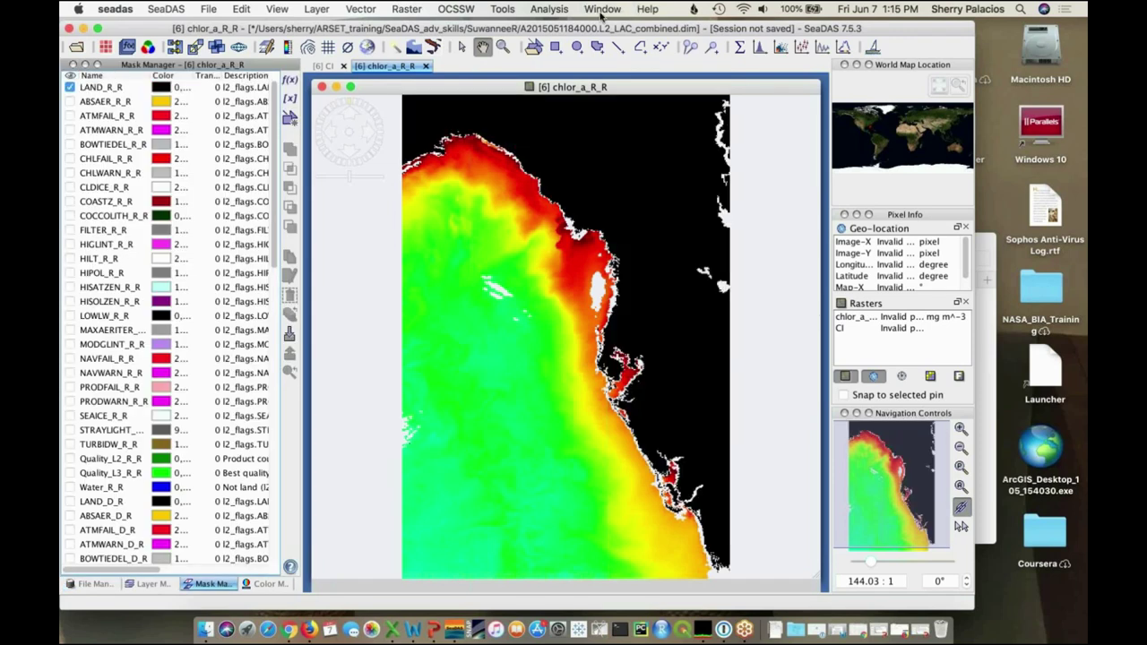
Tile the CI and chlor_a_R_R images side by side and zoom them to show the whole scene
{"action": "left_click", "coordinate": [602, 16]}
{"action": "left_click", "coordinate": [615, 46]}
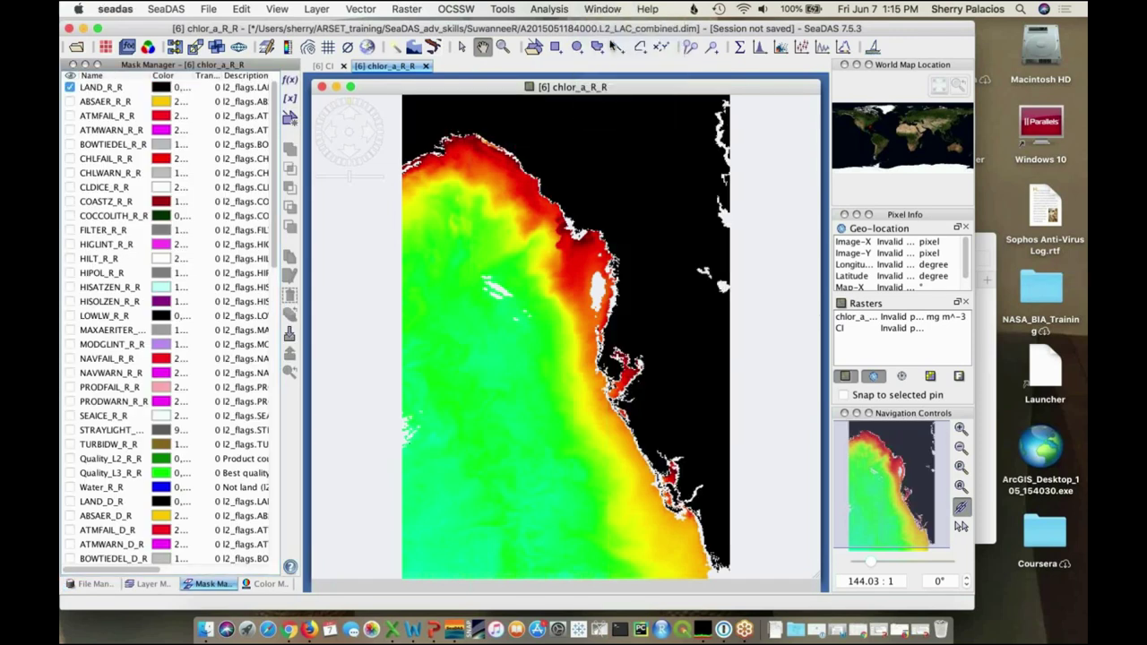
{"action": "left_click", "coordinate": [962, 487]}
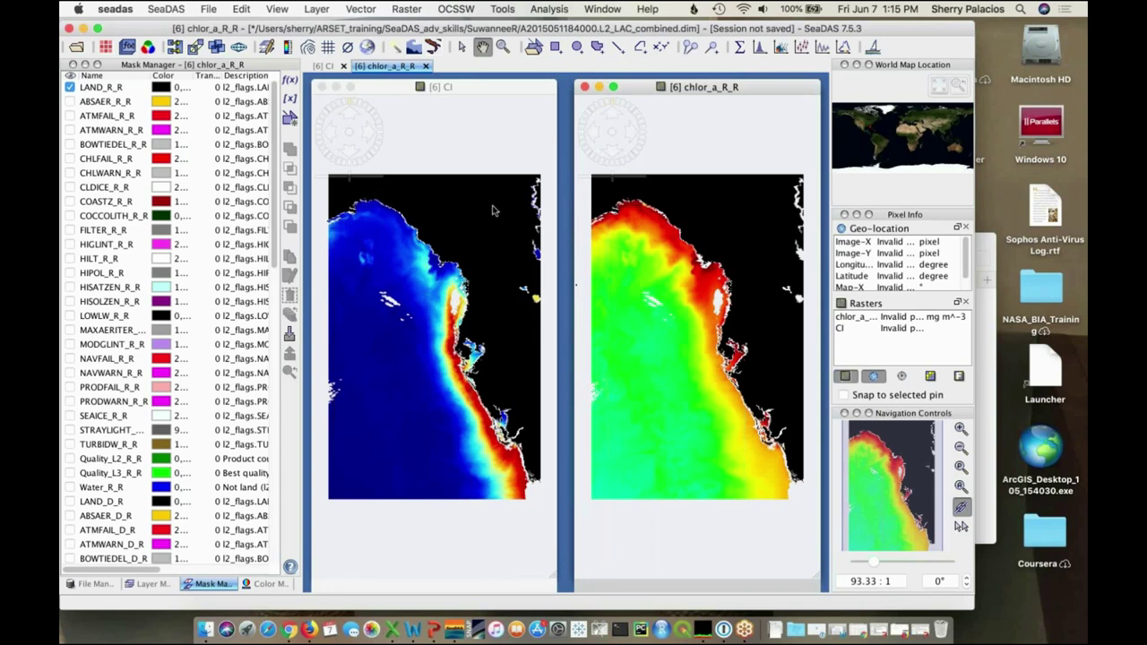
Close the chlor_a_R_R and CI images and open the sst_D_R band image
{"action": "left_click", "coordinate": [426, 65]}
{"action": "left_click", "coordinate": [343, 67]}
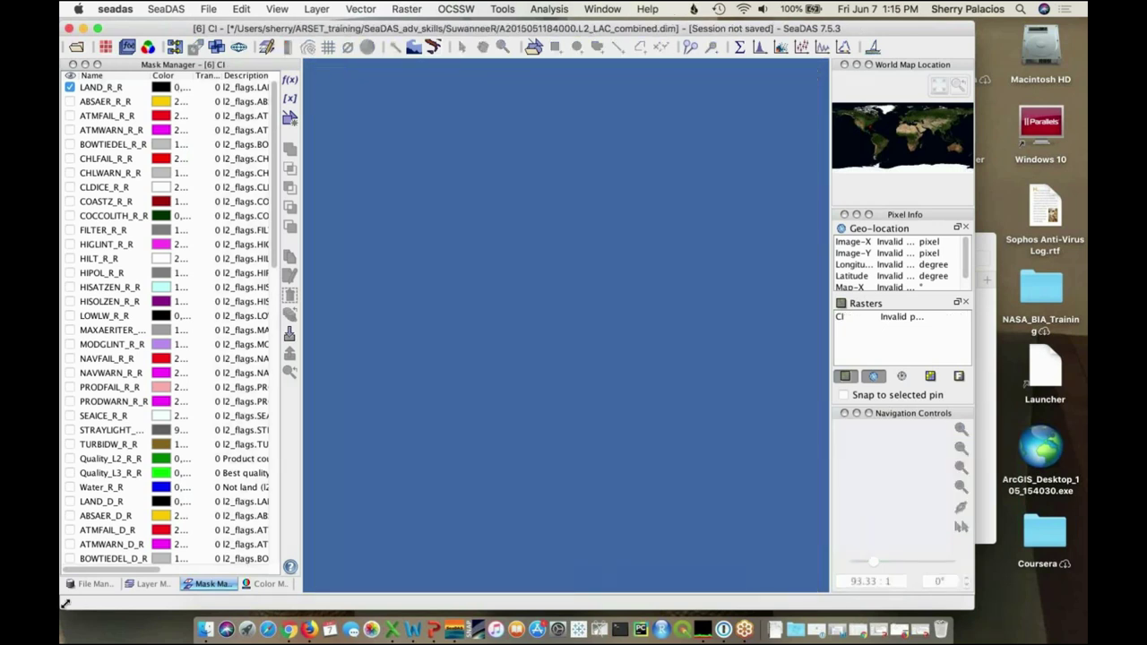
{"action": "left_click", "coordinate": [94, 585]}
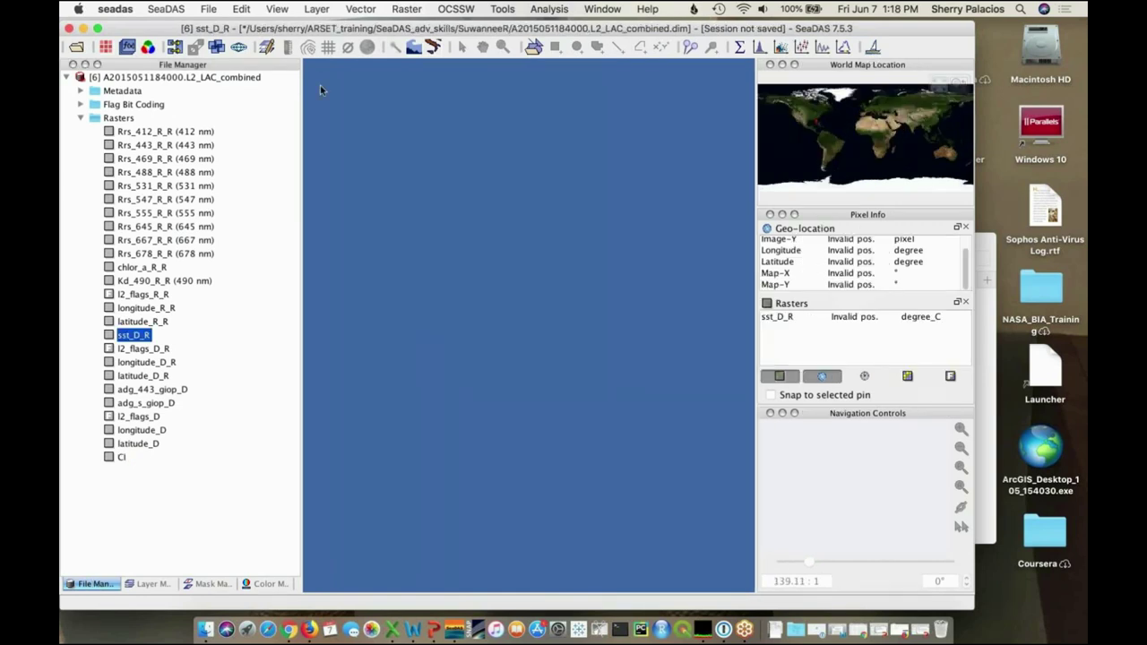
{"action": "double_click", "coordinate": [111, 337]}
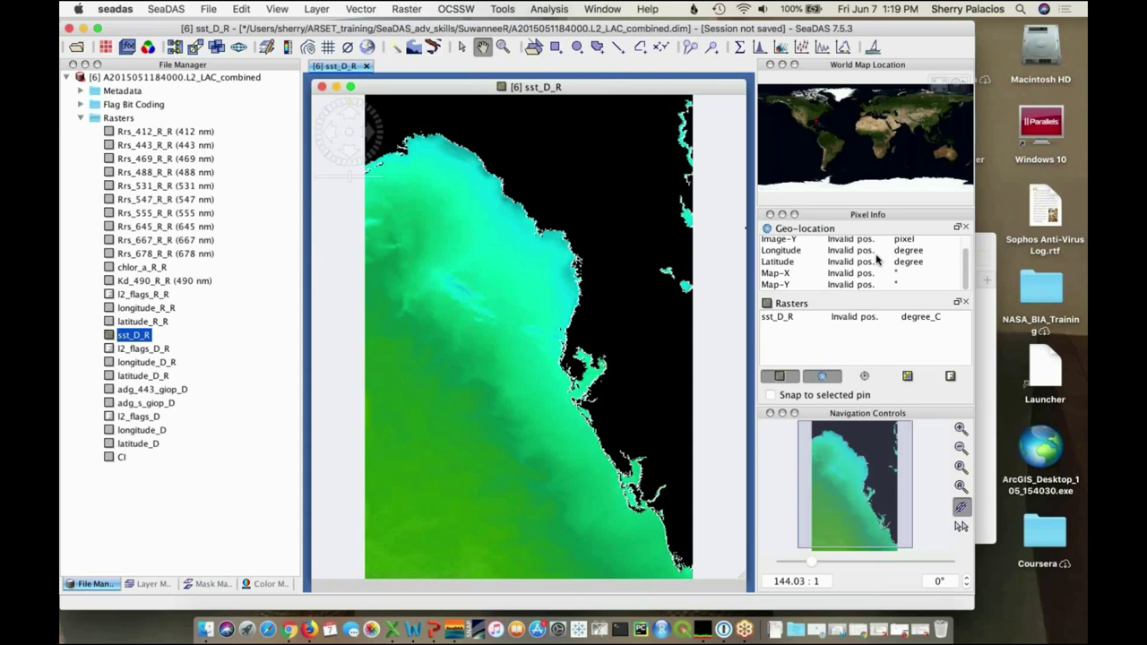
Start a new pin on the sst_D_R image with SuwanneeR_Mouth as both its name and label
{"action": "left_click", "coordinate": [690, 47]}
{"action": "left_click_drag", "start_coordinate": [342, 82], "coordinate": [536, 457]}
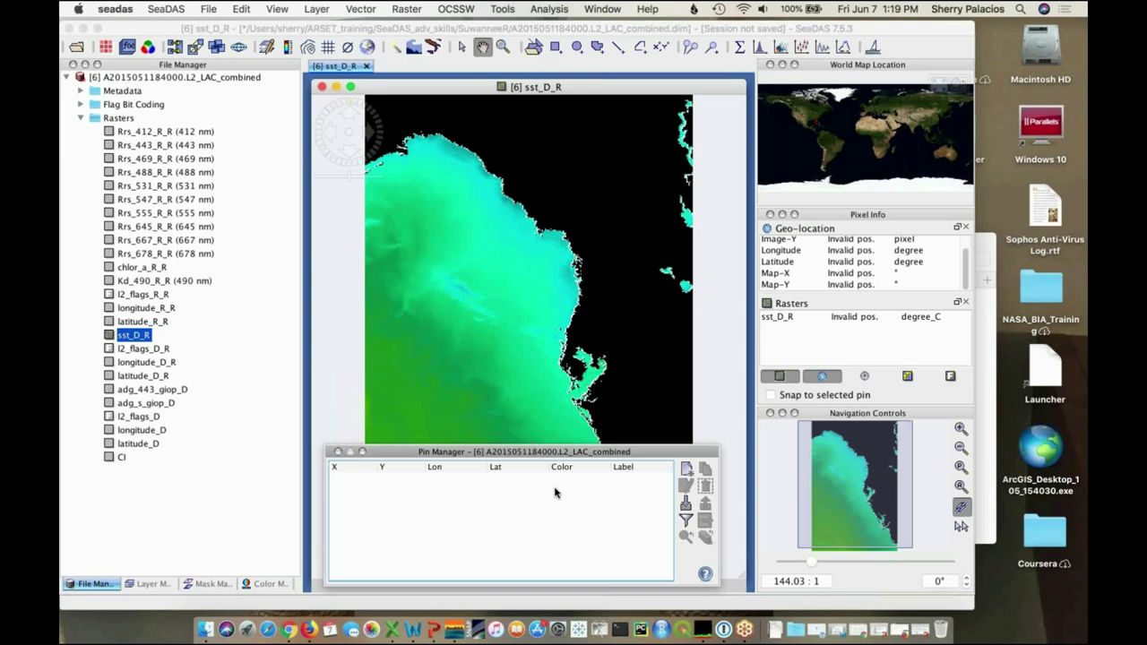
{"action": "left_click", "coordinate": [685, 471]}
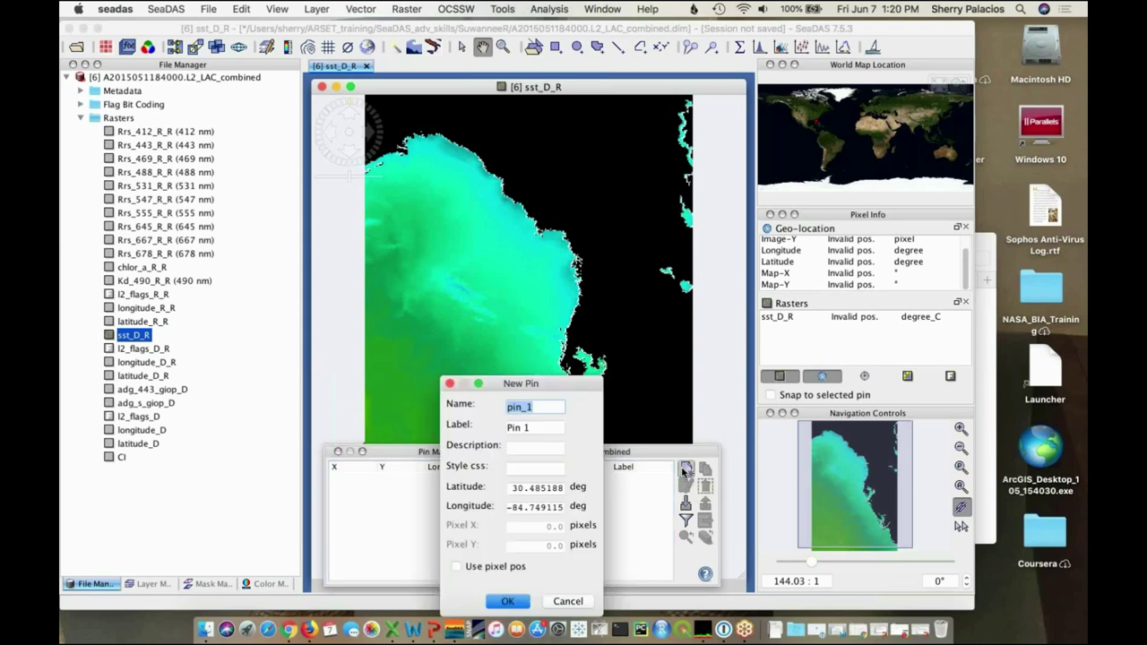
{"action": "left_click_drag", "start_coordinate": [536, 388], "coordinate": [634, 194]}
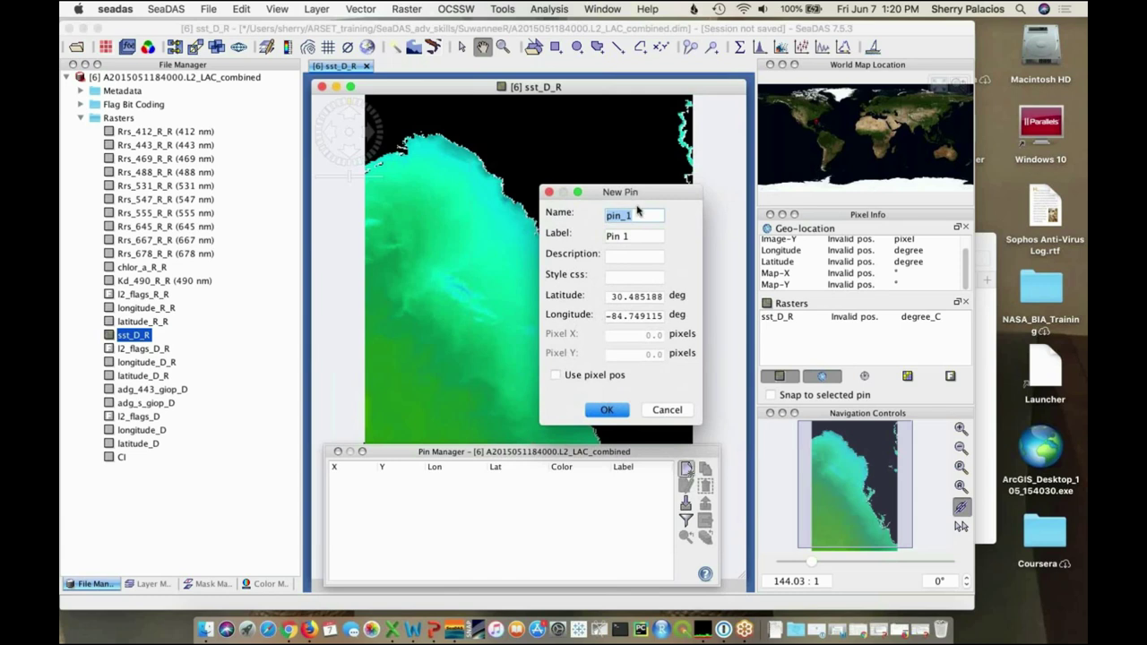
{"action": "type", "text": "Suwannee"}
{"action": "type", "text": "R_Mouth"}
{"action": "key", "text": "Tab"}
{"action": "type", "text": "SuwanneeR_Mouth"}
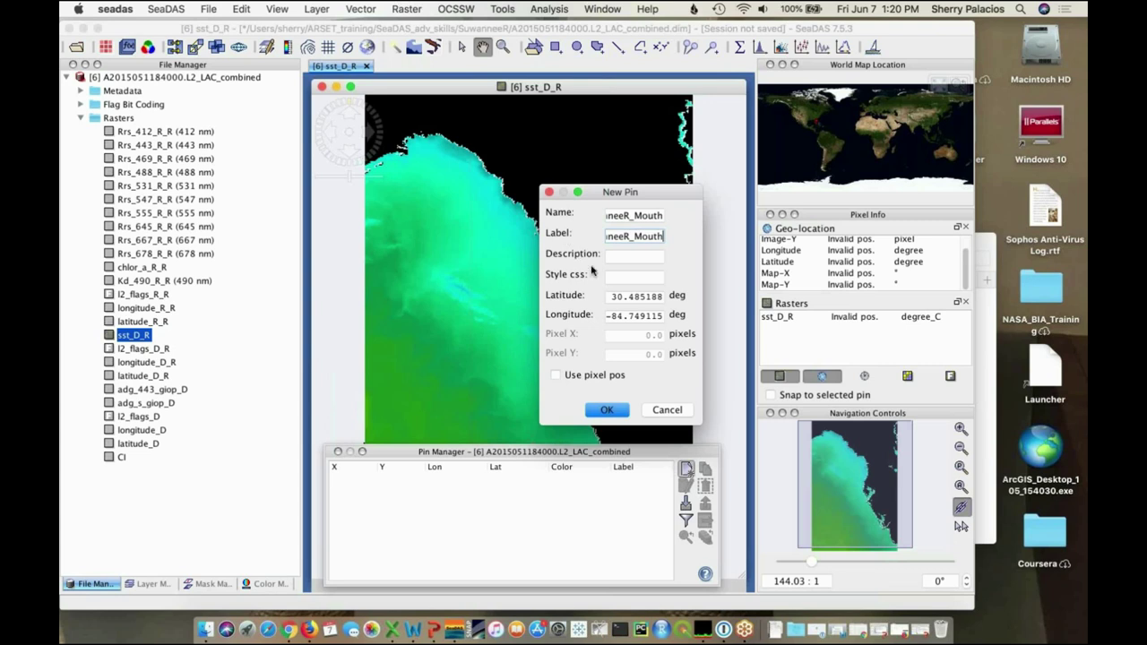
Set the pin's latitude to 29.29272 and longitude to -83.18172 degrees, and create it
{"action": "left_click", "coordinate": [610, 297]}
{"action": "left_click_drag", "start_coordinate": [611, 297], "coordinate": [692, 314]}
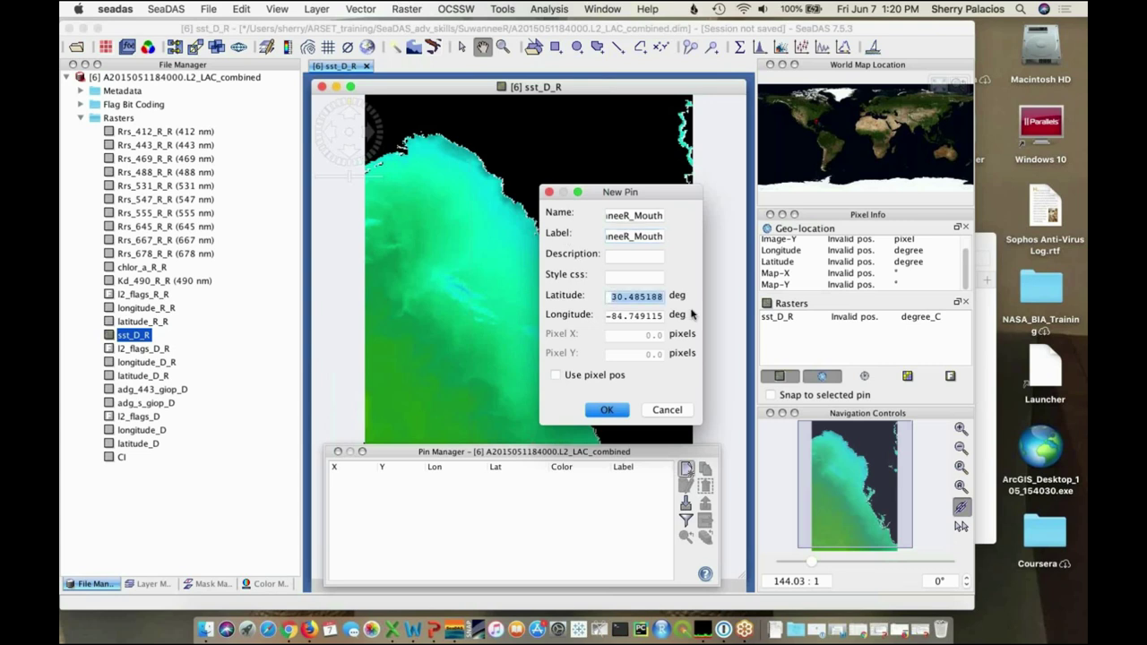
{"action": "type", "text": "29.29272"}
{"action": "left_click", "coordinate": [618, 316]}
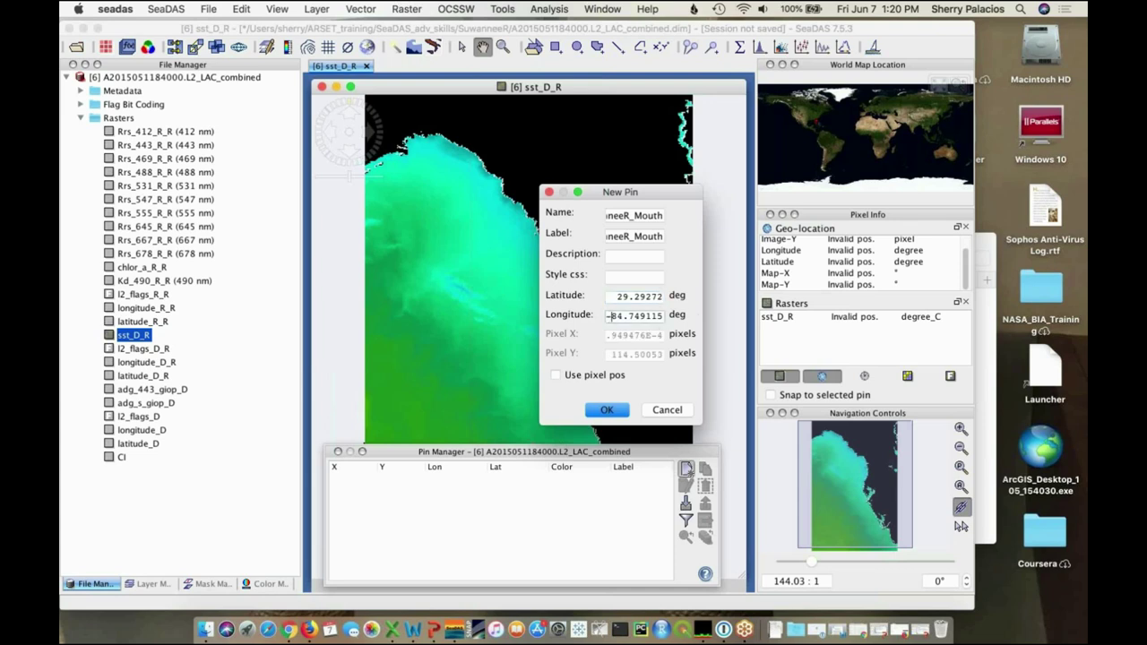
{"action": "triple_click", "coordinate": [617, 315]}
{"action": "type", "text": "-83.18172"}
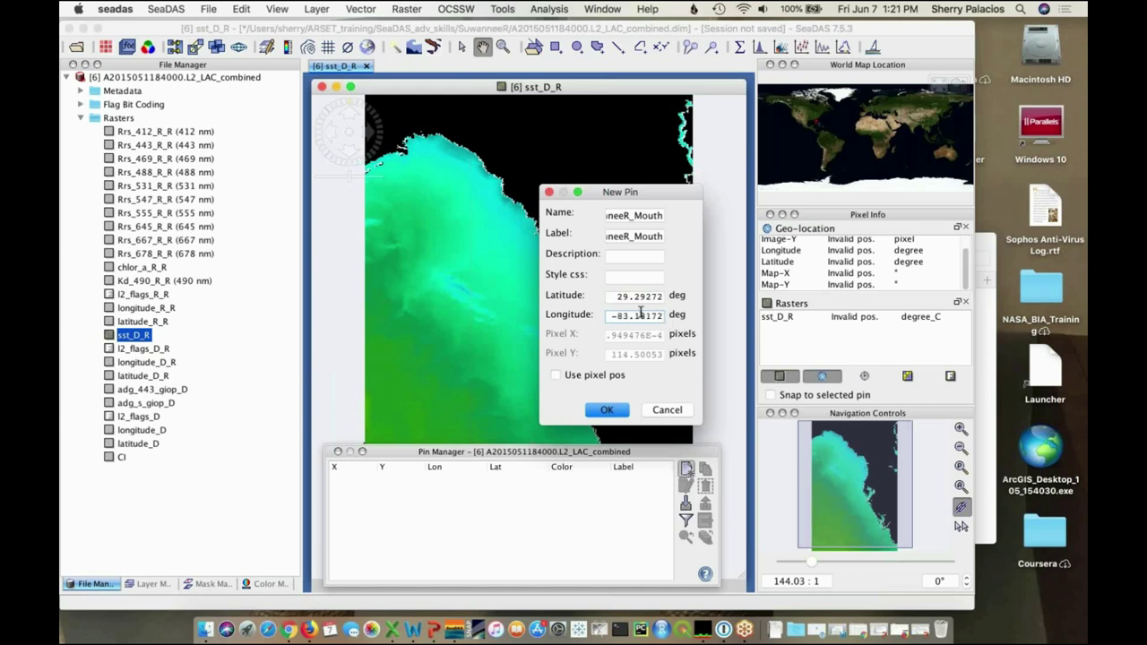
{"action": "left_click", "coordinate": [650, 298]}
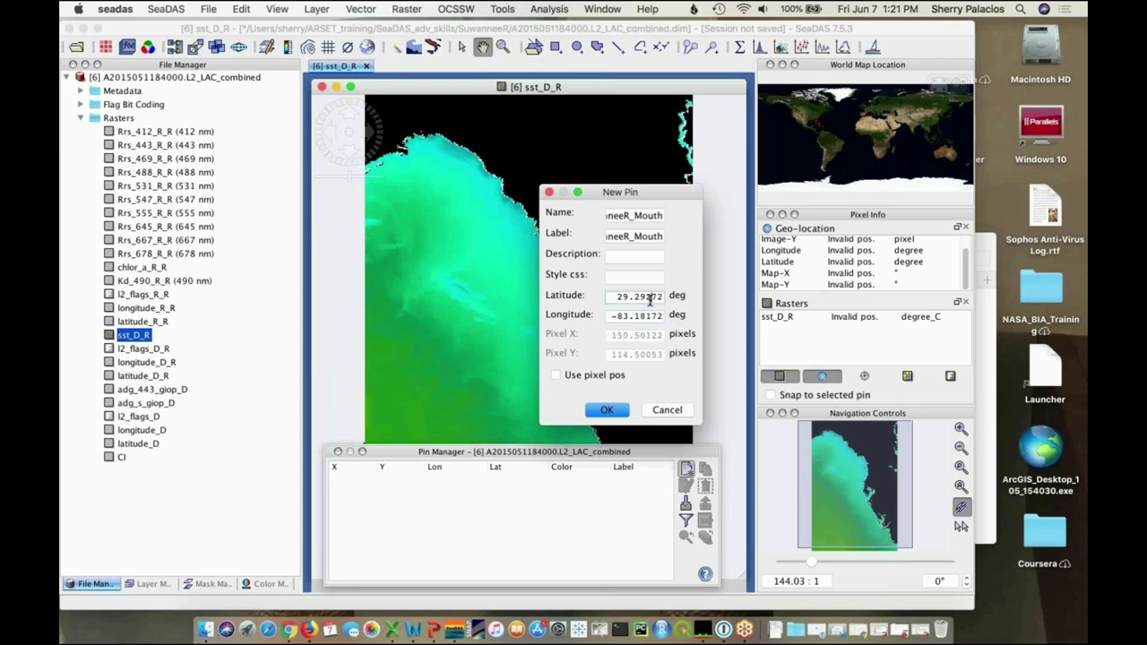
{"action": "left_click", "coordinate": [599, 411]}
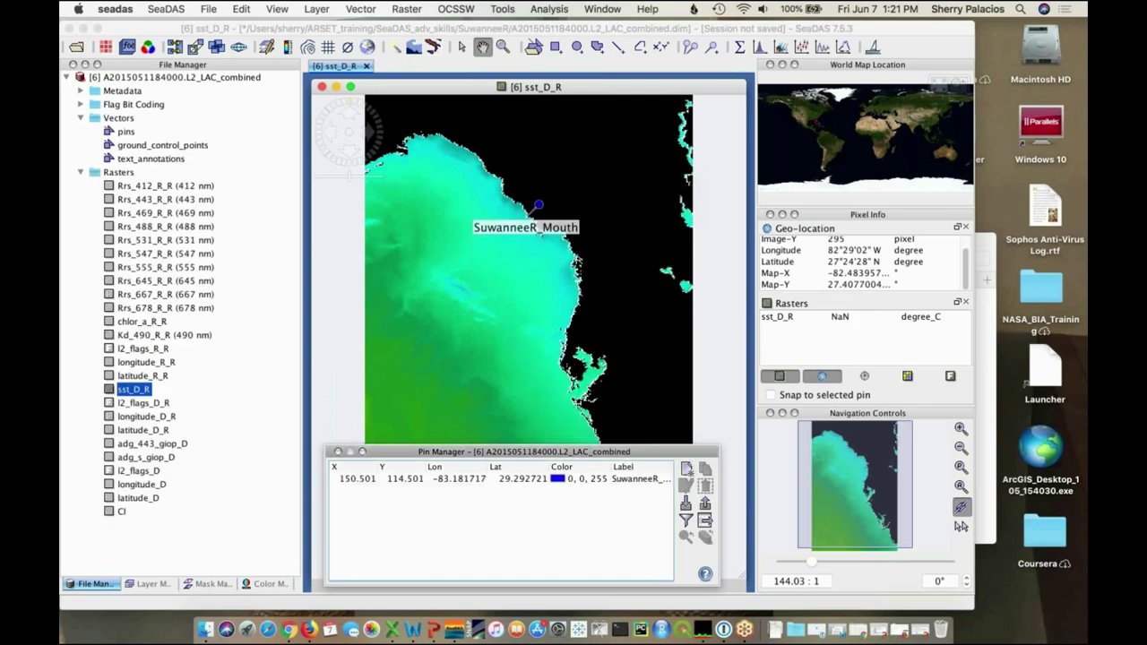
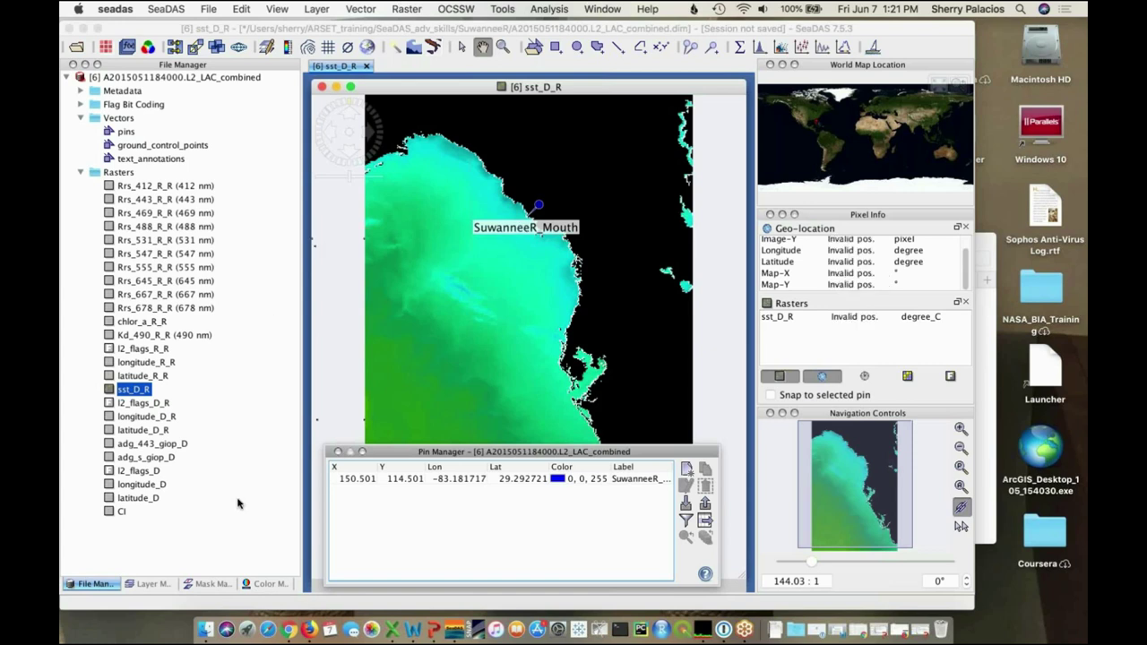
Move the pin manager off the sst_D_R image and start a new mask based on a logical band maths expression
{"action": "left_click", "coordinate": [206, 585]}
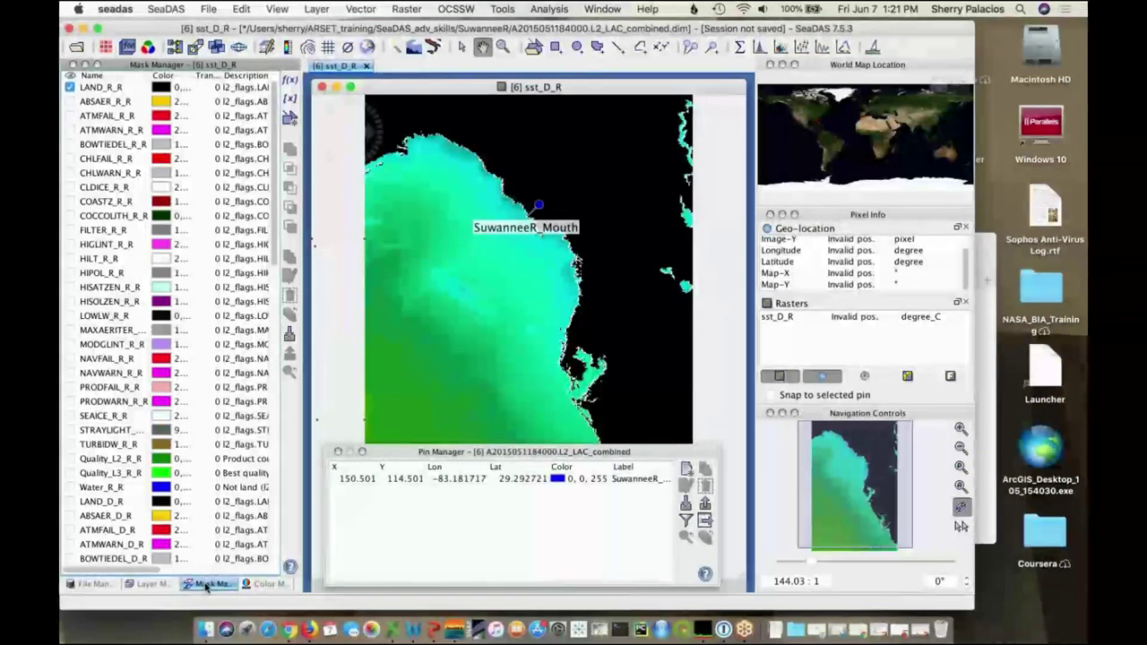
{"action": "left_click", "coordinate": [421, 453]}
{"action": "left_click_drag", "start_coordinate": [628, 451], "coordinate": [1045, 501]}
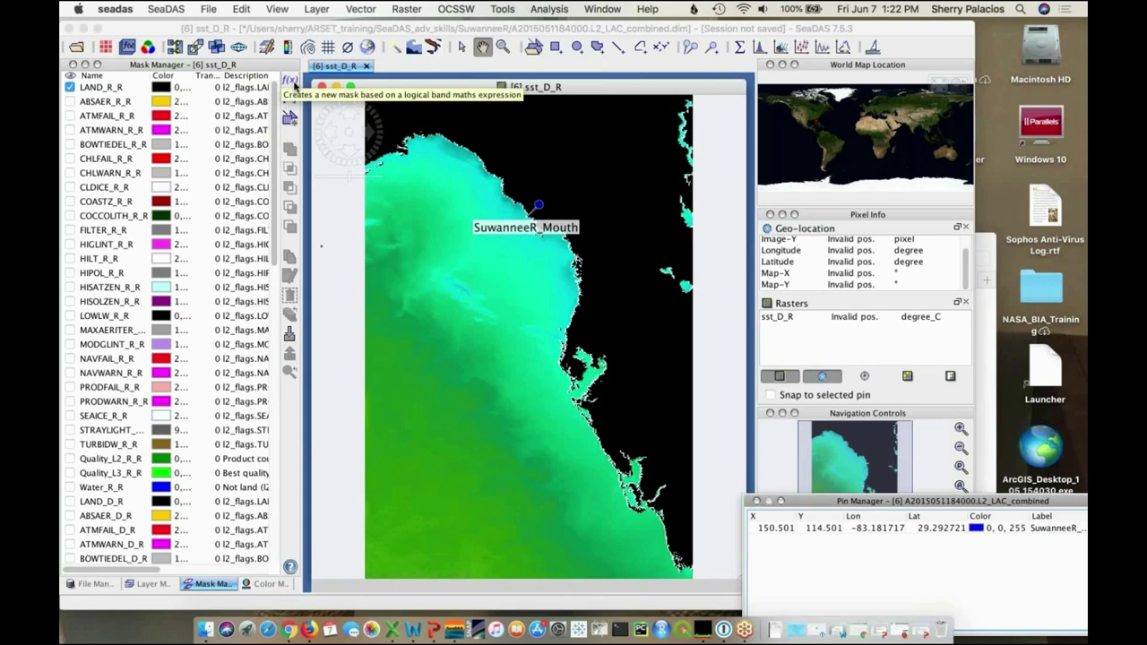
{"action": "left_click", "coordinate": [295, 85]}
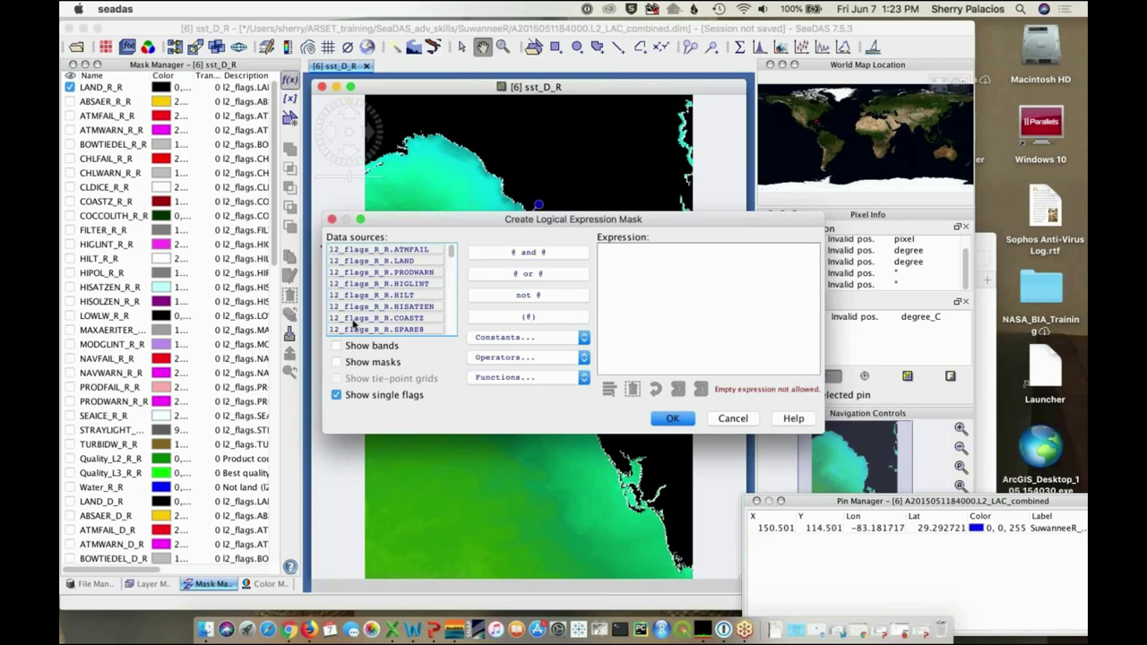
List bands instead of single flags as data sources and insert sst_D_R into the mask expression
{"action": "left_click", "coordinate": [336, 347]}
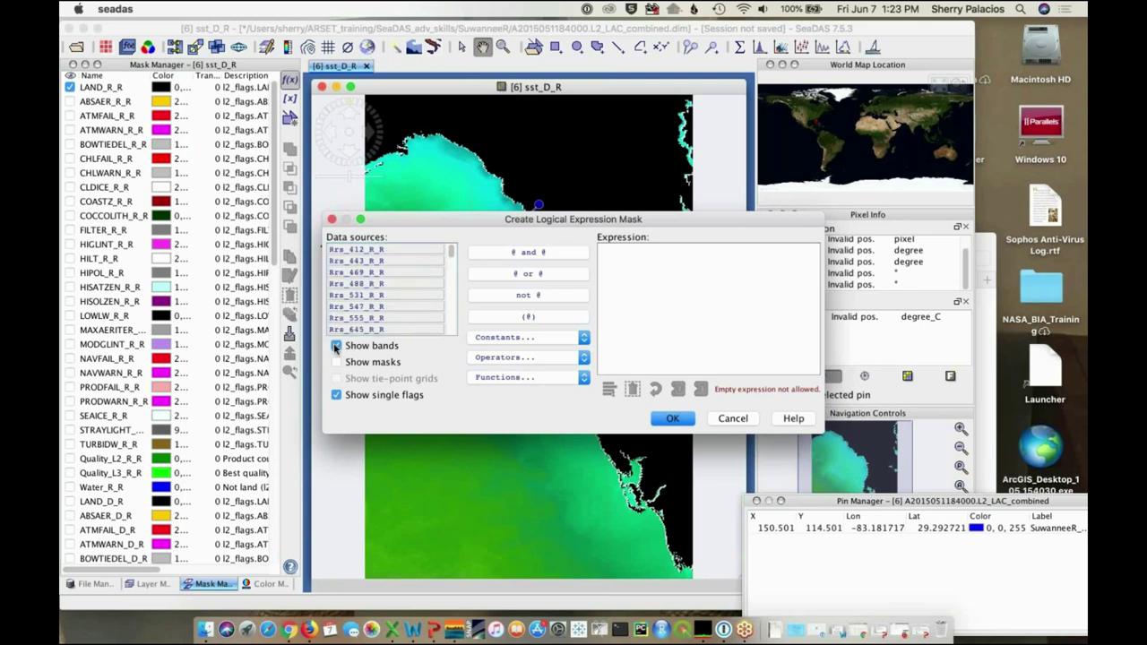
{"action": "left_click", "coordinate": [337, 396]}
{"action": "left_click_drag", "start_coordinate": [453, 277], "coordinate": [453, 253]}
{"action": "left_click_drag", "start_coordinate": [453, 278], "coordinate": [460, 310]}
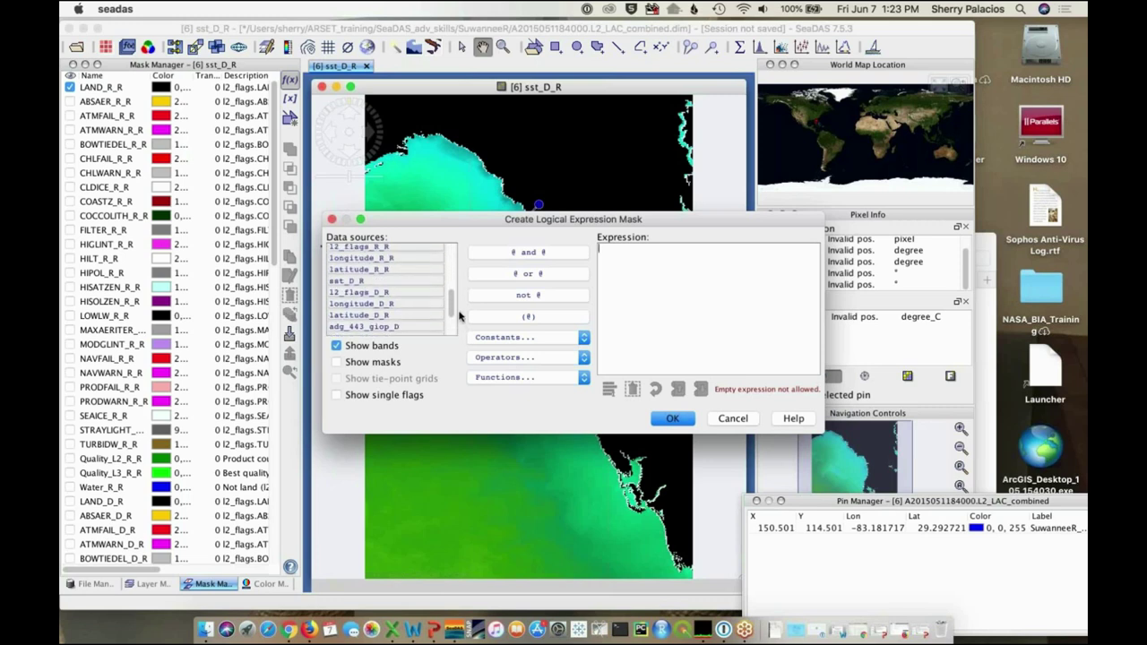
{"action": "double_click", "coordinate": [369, 282]}
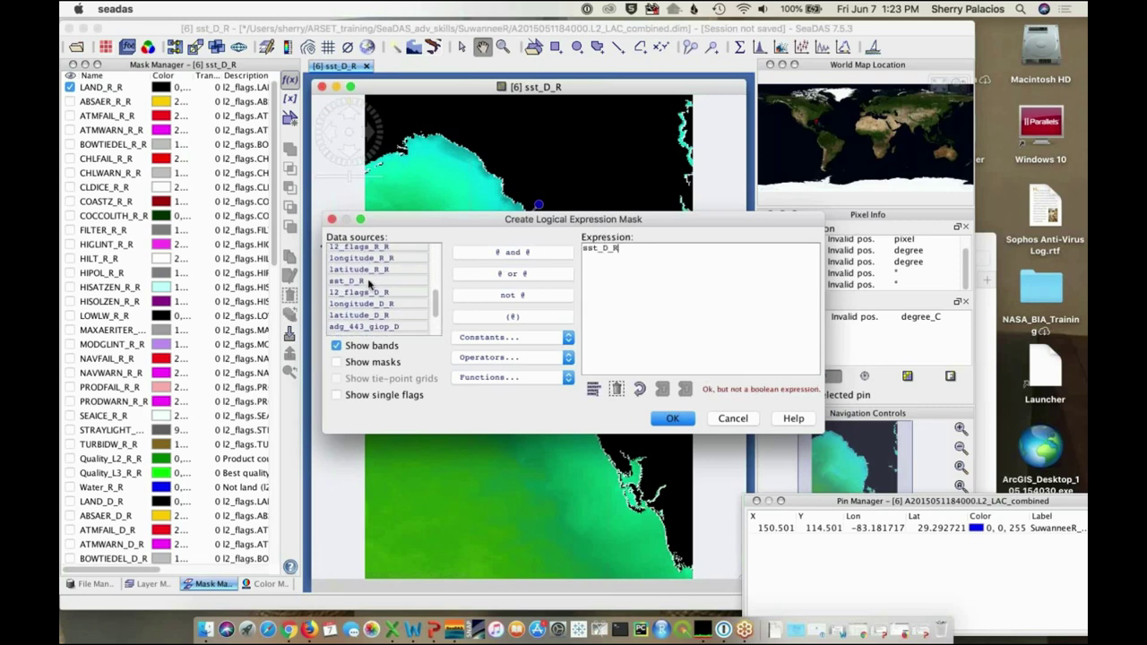
Add an operator after sst_D_R in the logical mask expression
{"action": "left_click", "coordinate": [568, 359]}
{"action": "scroll", "coordinate": [554, 394], "scroll_direction": "down", "scroll_amount": 4}
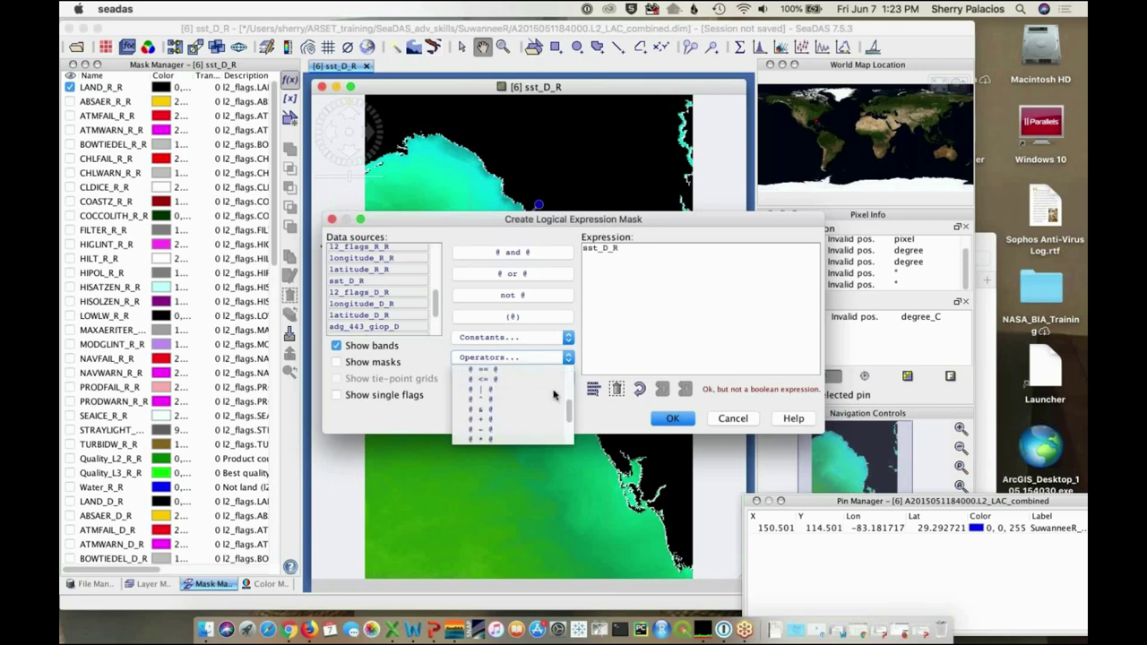
Add the condition sst_D_R <= 13 to the logical mask expression
{"action": "scroll", "coordinate": [554, 395], "scroll_direction": "down", "scroll_amount": 2}
{"action": "scroll", "coordinate": [554, 394], "scroll_direction": "up", "scroll_amount": 3}
{"action": "left_click", "coordinate": [516, 379]}
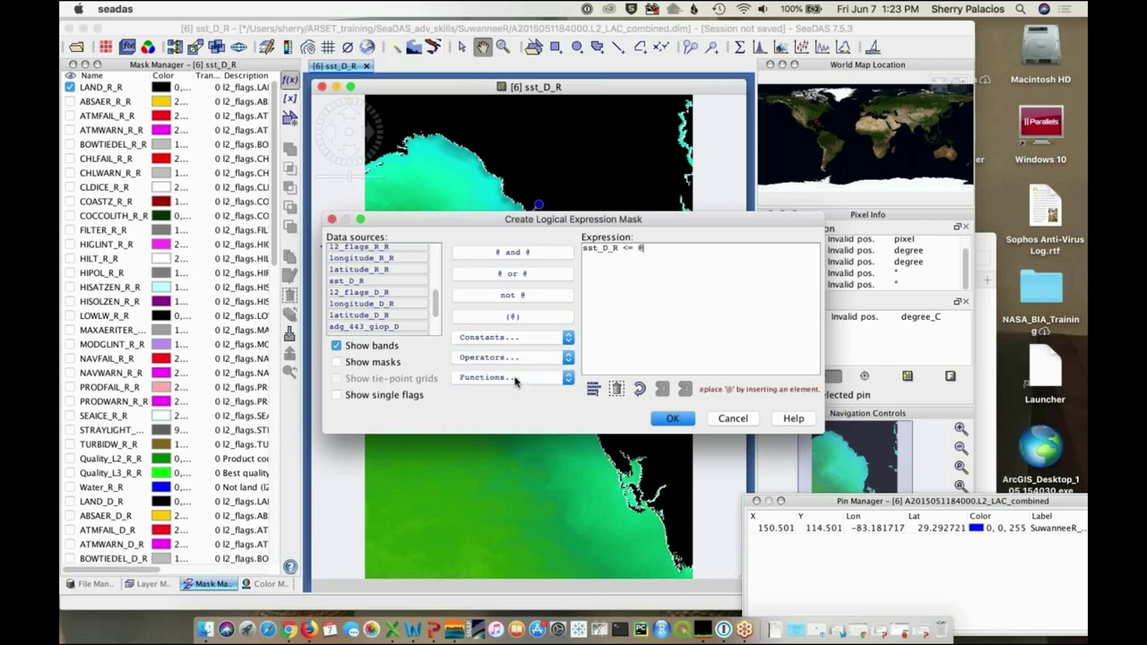
{"action": "key", "text": "BackSpace"}
{"action": "type", "text": "13"}
Extend the expression to sst_D_R <= 13 && sst_D_R >= 9 and create the mask
{"action": "left_click", "coordinate": [554, 358]}
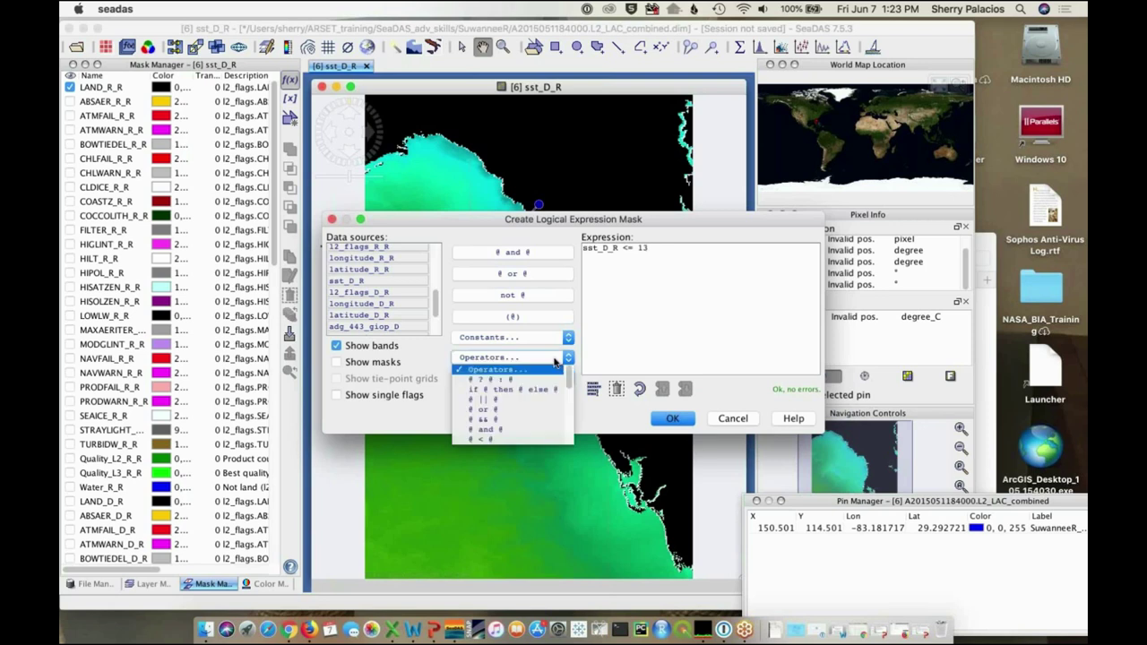
{"action": "left_click", "coordinate": [538, 418]}
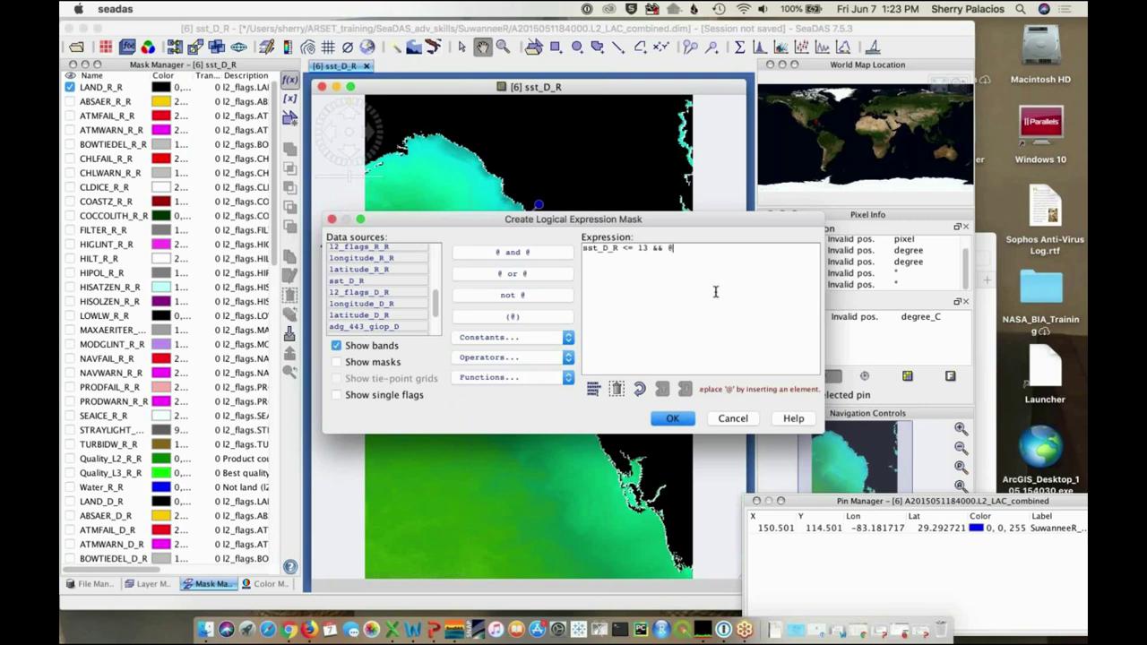
{"action": "double_click", "coordinate": [672, 250]}
{"action": "double_click", "coordinate": [377, 282]}
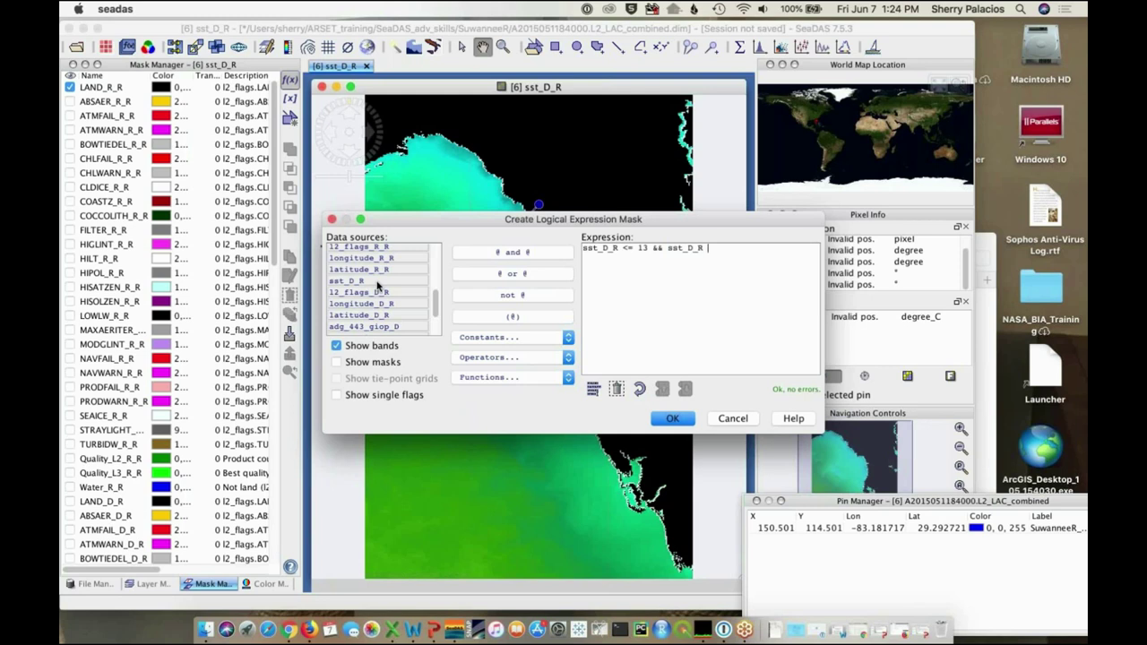
{"action": "left_click", "coordinate": [560, 356]}
{"action": "scroll", "coordinate": [538, 413], "scroll_direction": "down", "scroll_amount": 2}
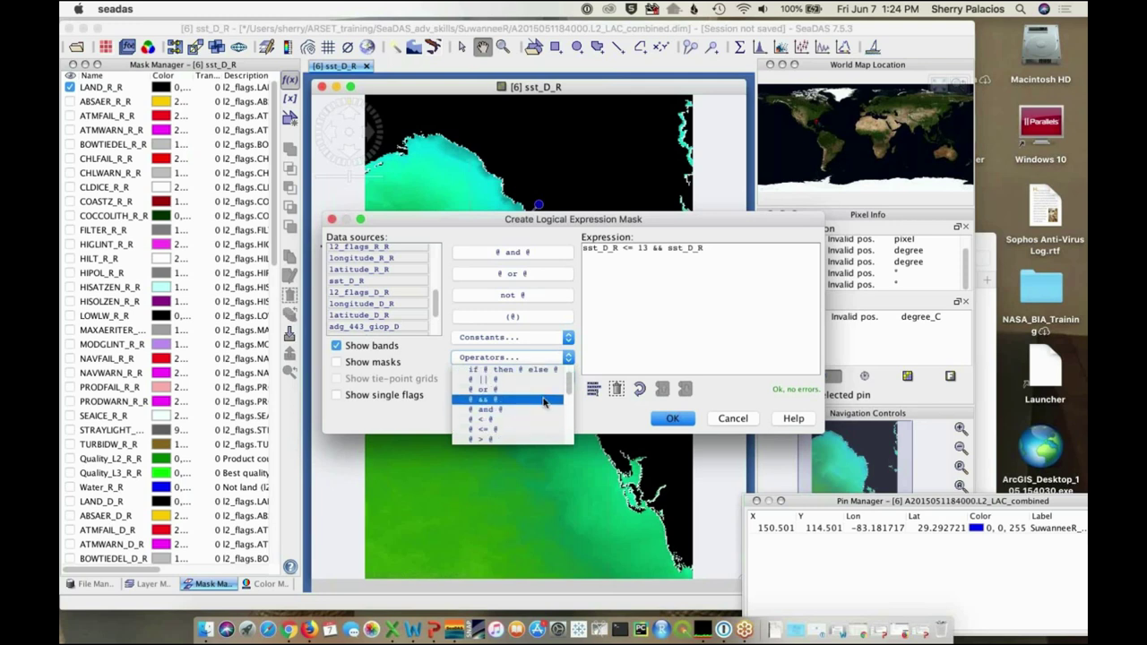
{"action": "scroll", "coordinate": [538, 403], "scroll_direction": "down", "scroll_amount": 3}
{"action": "left_click", "coordinate": [532, 418]}
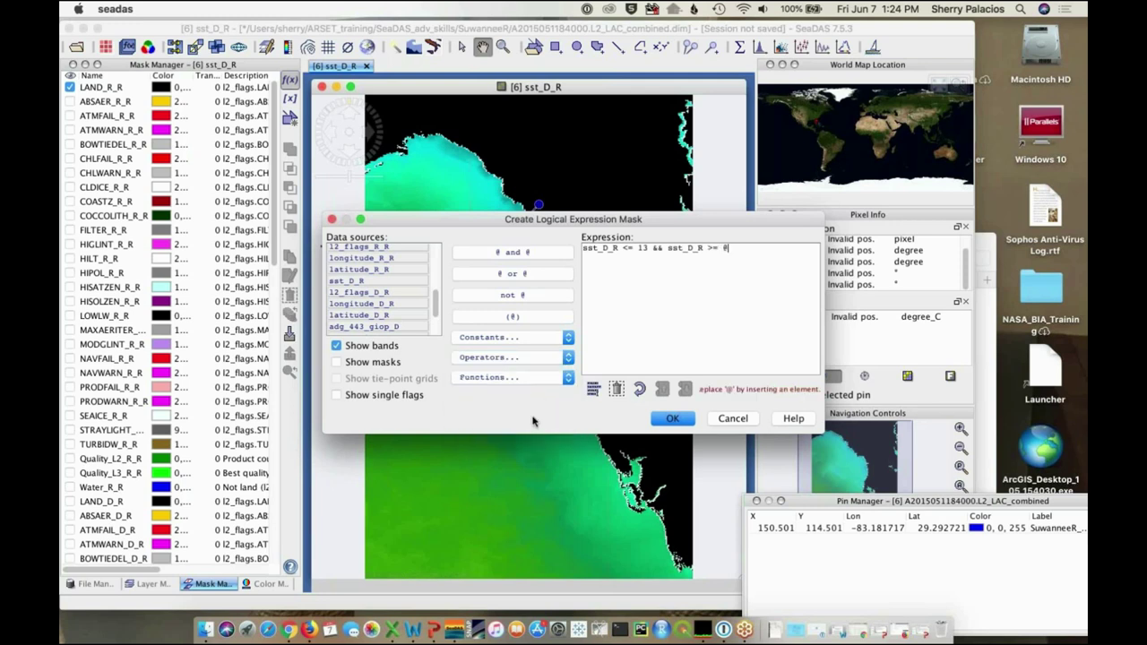
{"action": "key", "text": "BackSpace"}
{"action": "type", "text": "9"}
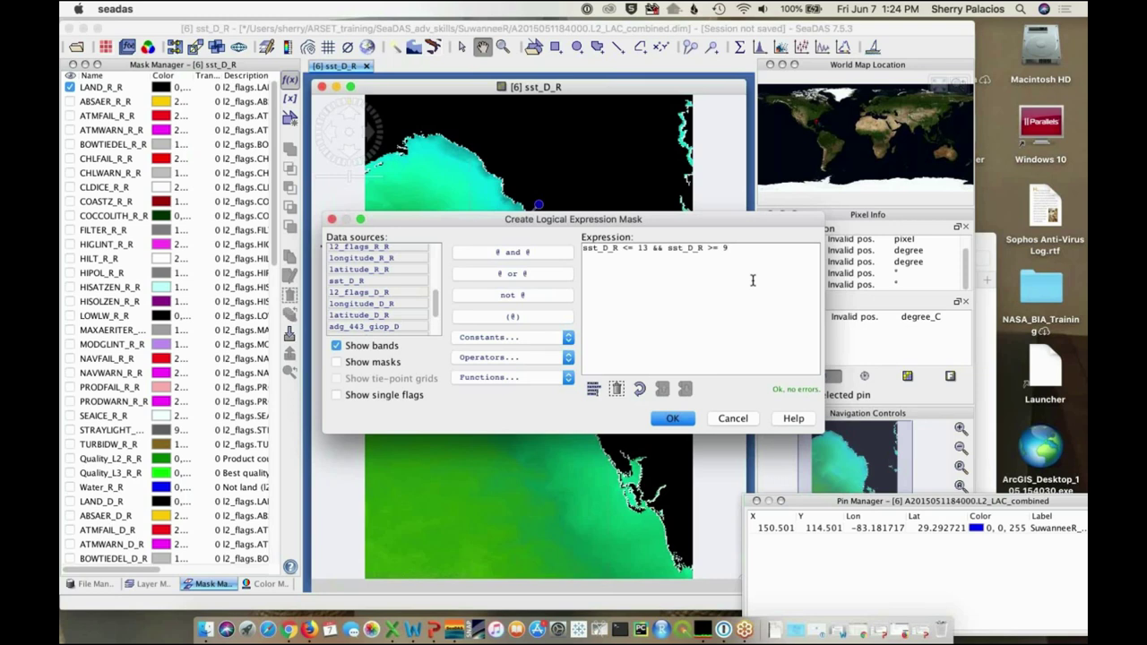
{"action": "left_click", "coordinate": [670, 418]}
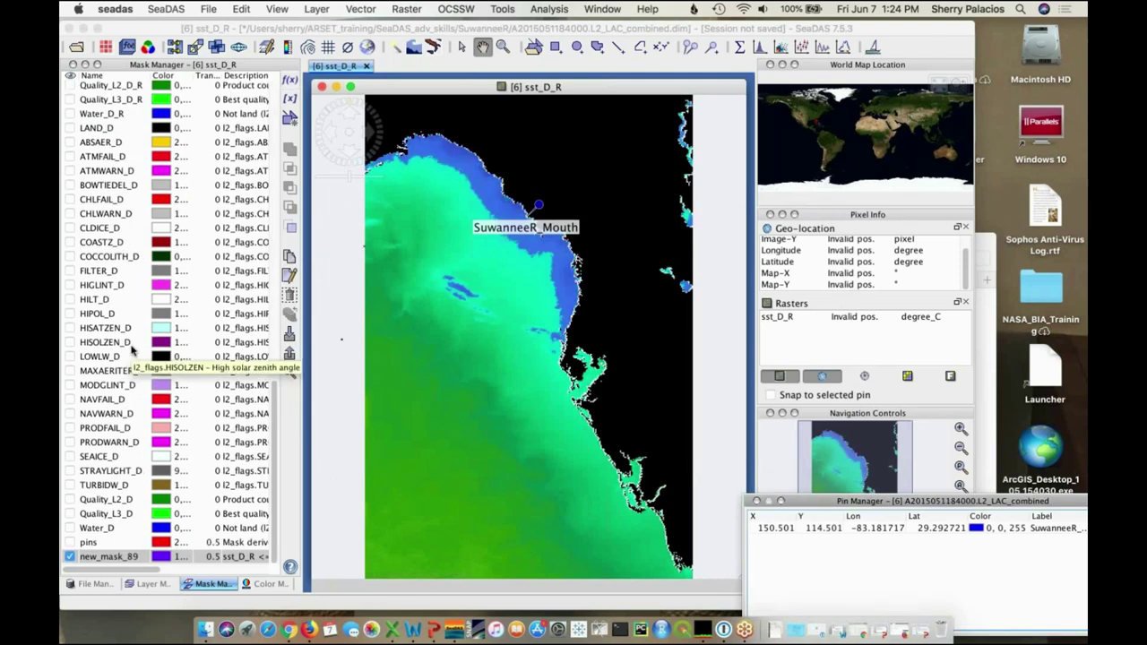
Rename the newly created sea surface temperature mask to ROI_1
{"action": "left_click", "coordinate": [115, 560]}
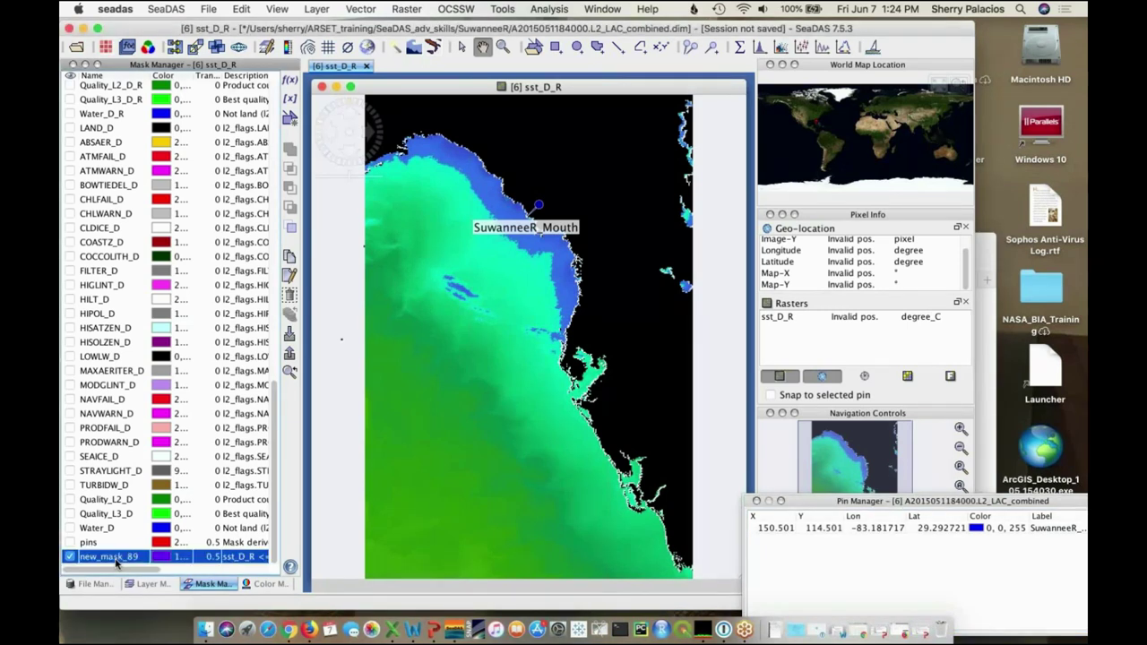
{"action": "double_click", "coordinate": [120, 557]}
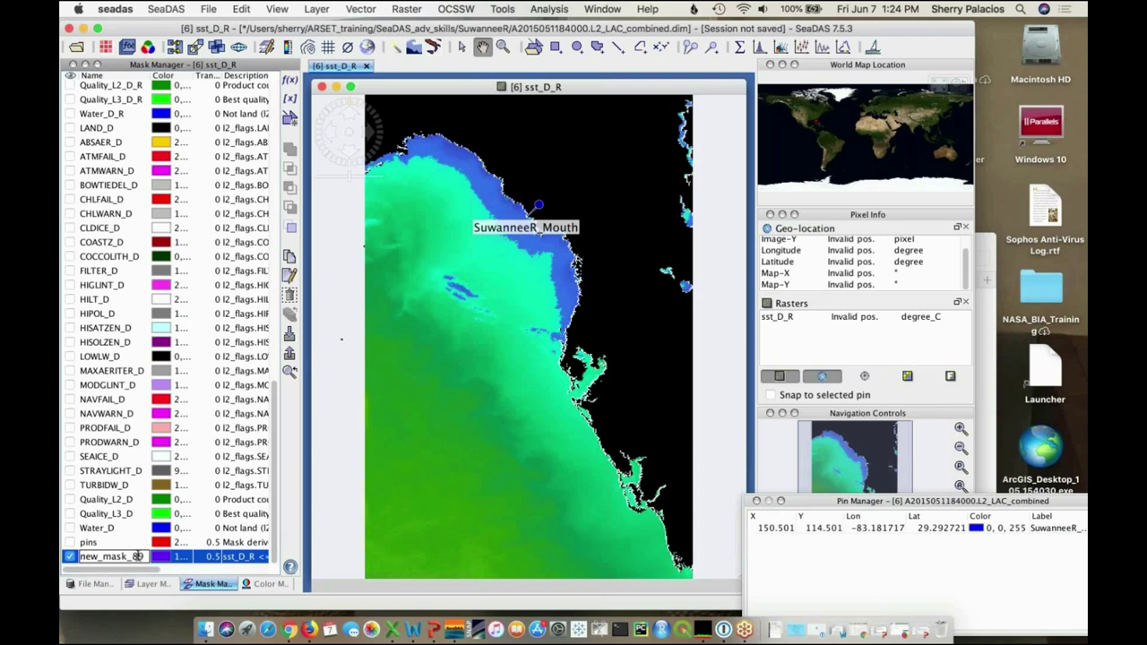
{"action": "left_click_drag", "start_coordinate": [141, 557], "coordinate": [79, 556]}
{"action": "type", "text": "ROI_1"}
{"action": "left_click", "coordinate": [104, 544]}
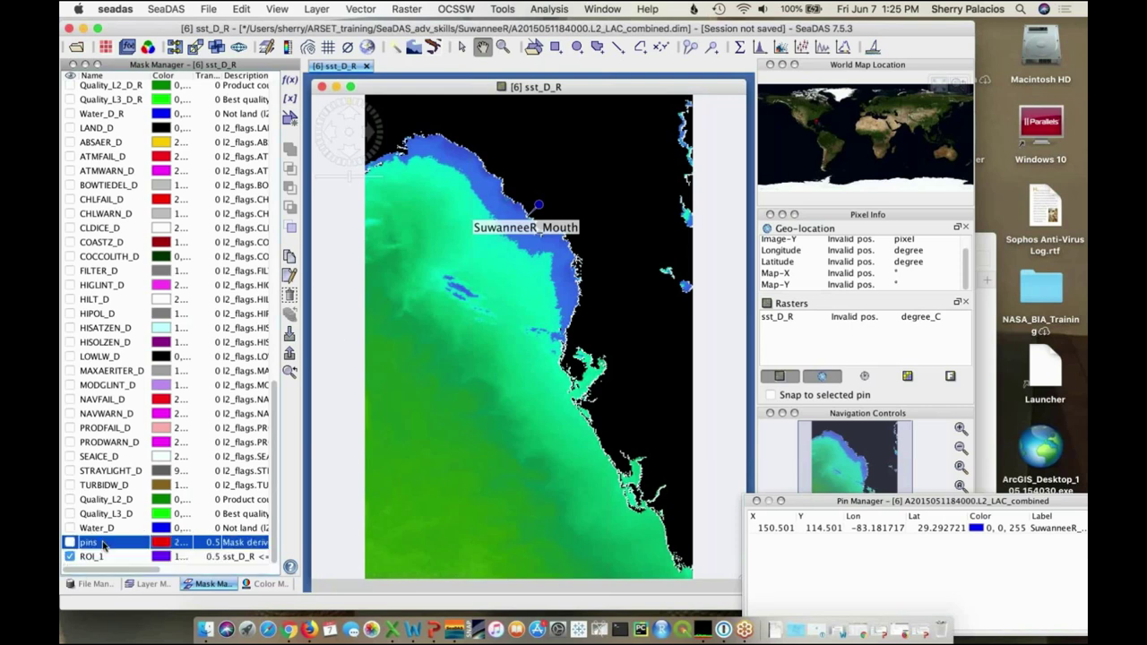
Change the display color of the ROI_1 mask to magenta
{"action": "left_click", "coordinate": [113, 557]}
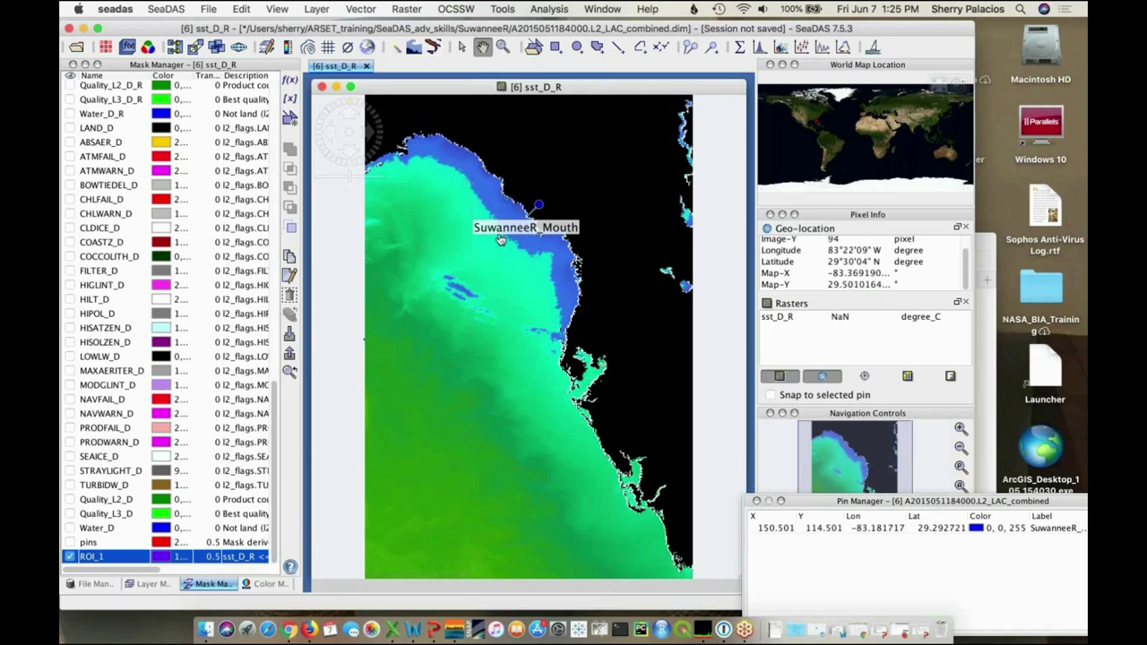
{"action": "left_click", "coordinate": [174, 556]}
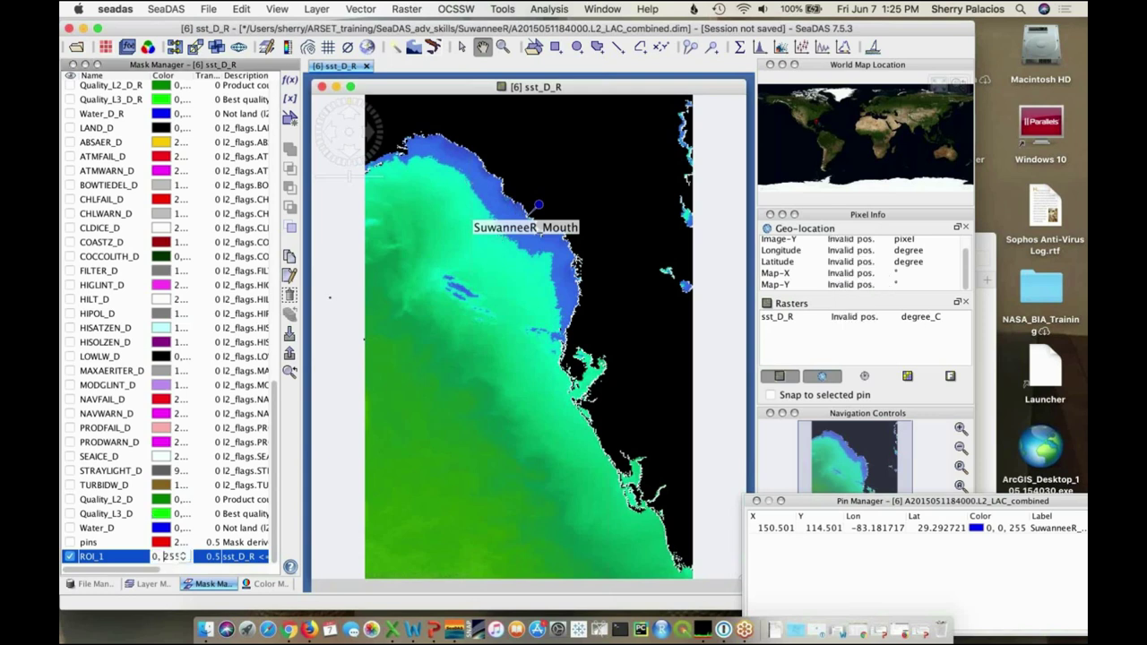
{"action": "left_click", "coordinate": [185, 558]}
{"action": "left_click", "coordinate": [157, 508]}
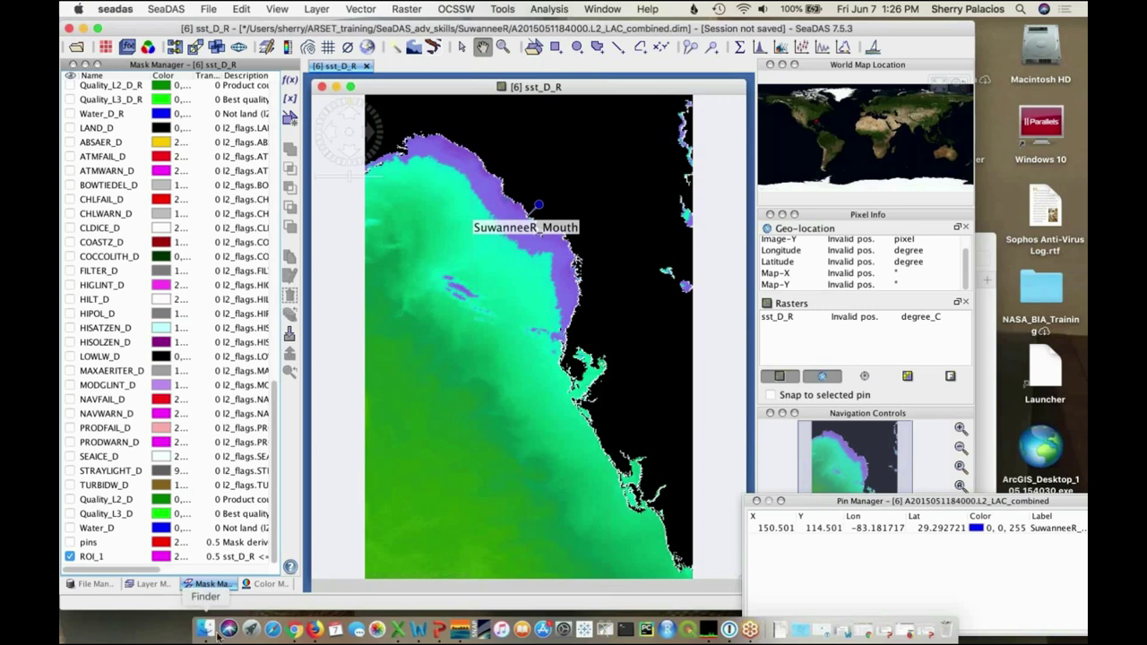
Set the sst_D_R color range from the band data and return to the mask list
{"action": "left_click", "coordinate": [265, 585]}
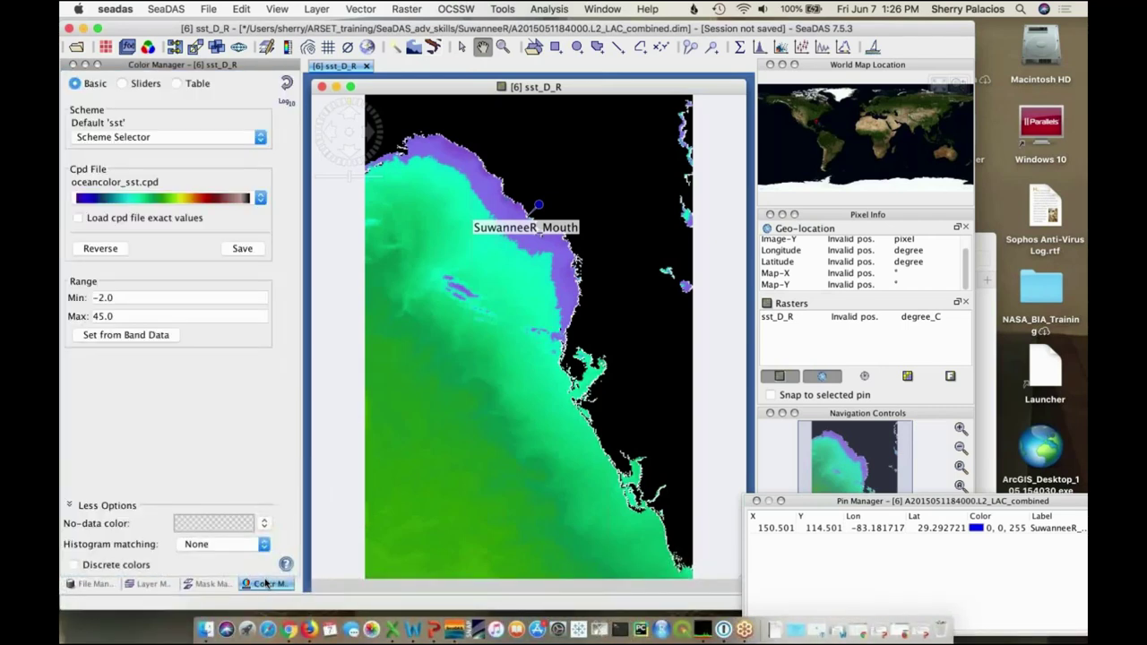
{"action": "left_click", "coordinate": [134, 335]}
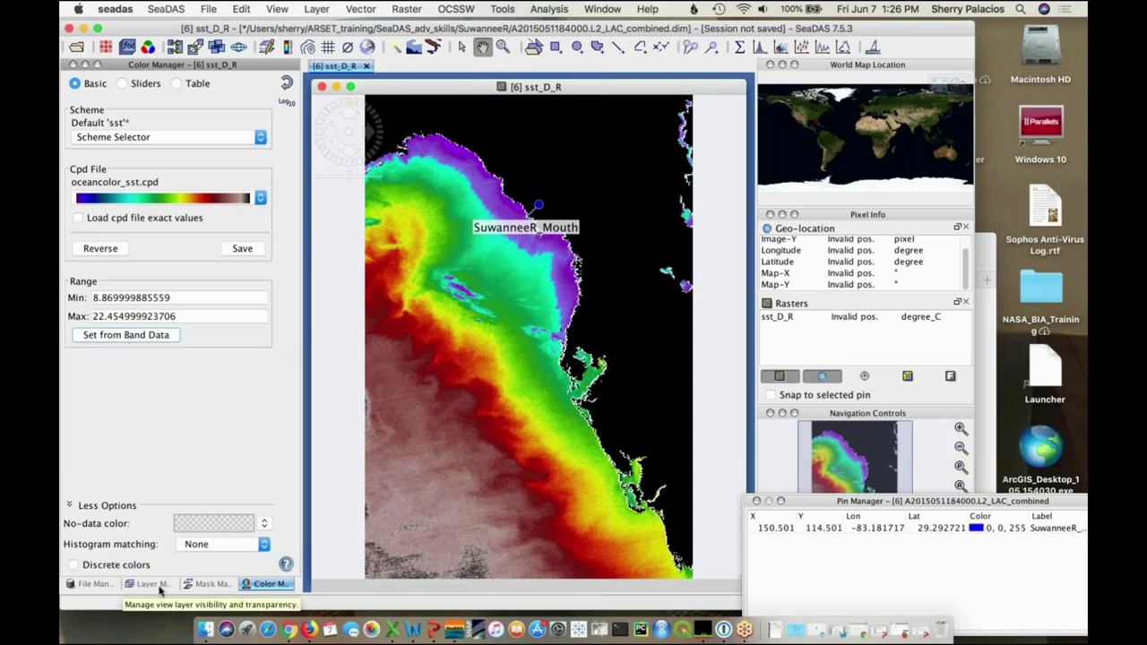
{"action": "left_click", "coordinate": [212, 584]}
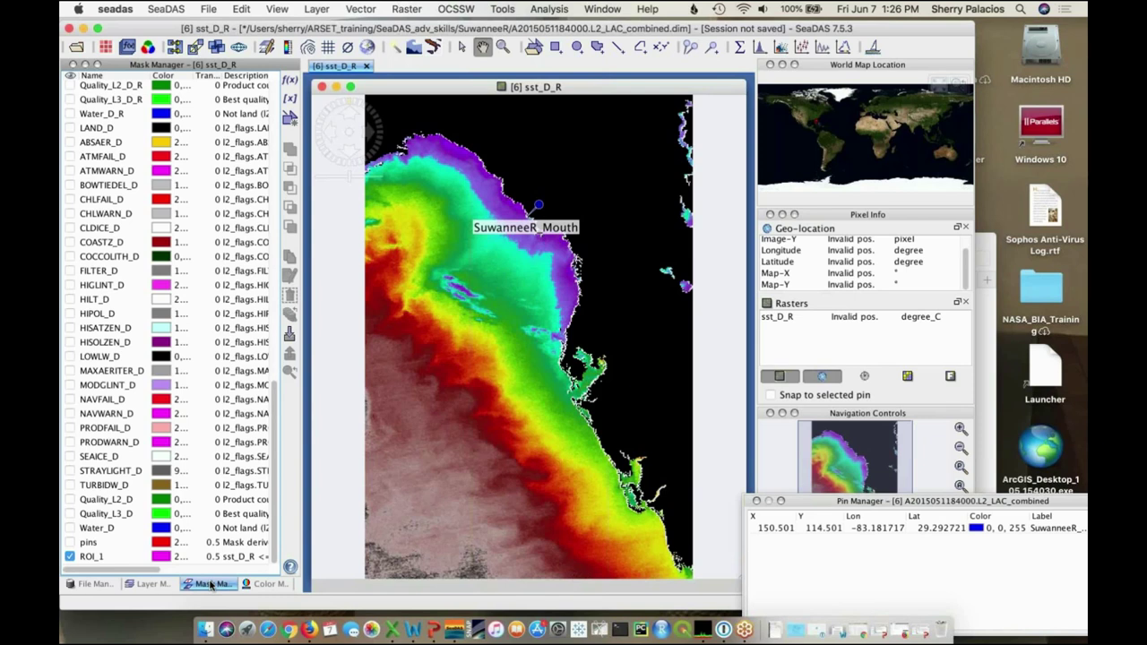
{"action": "left_click", "coordinate": [212, 583]}
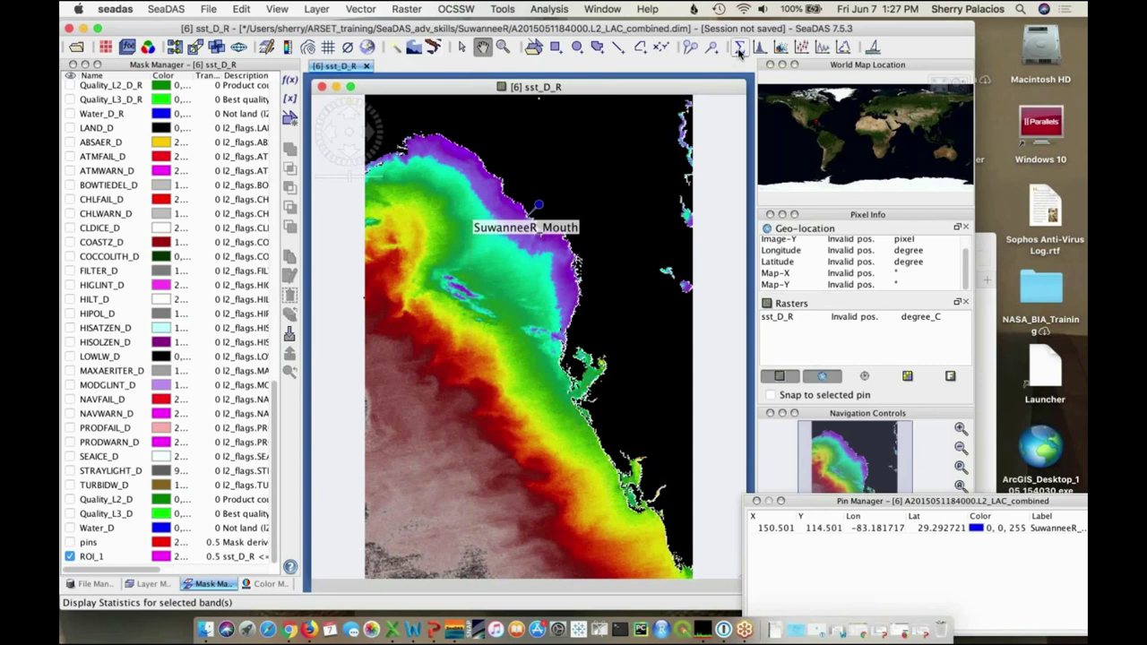
Open the Statistics tool and select the bands chlor_a_R_R, Kd_490_R_R and adg_443_giop_D
{"action": "left_click", "coordinate": [739, 52]}
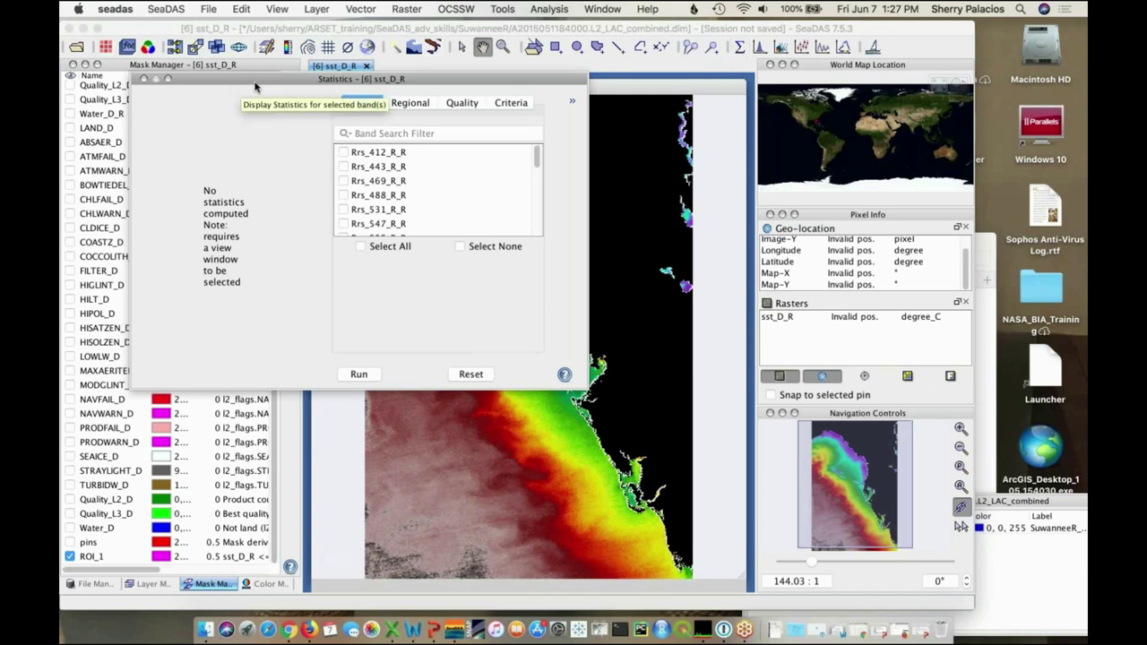
{"action": "left_click_drag", "start_coordinate": [257, 87], "coordinate": [307, 148]}
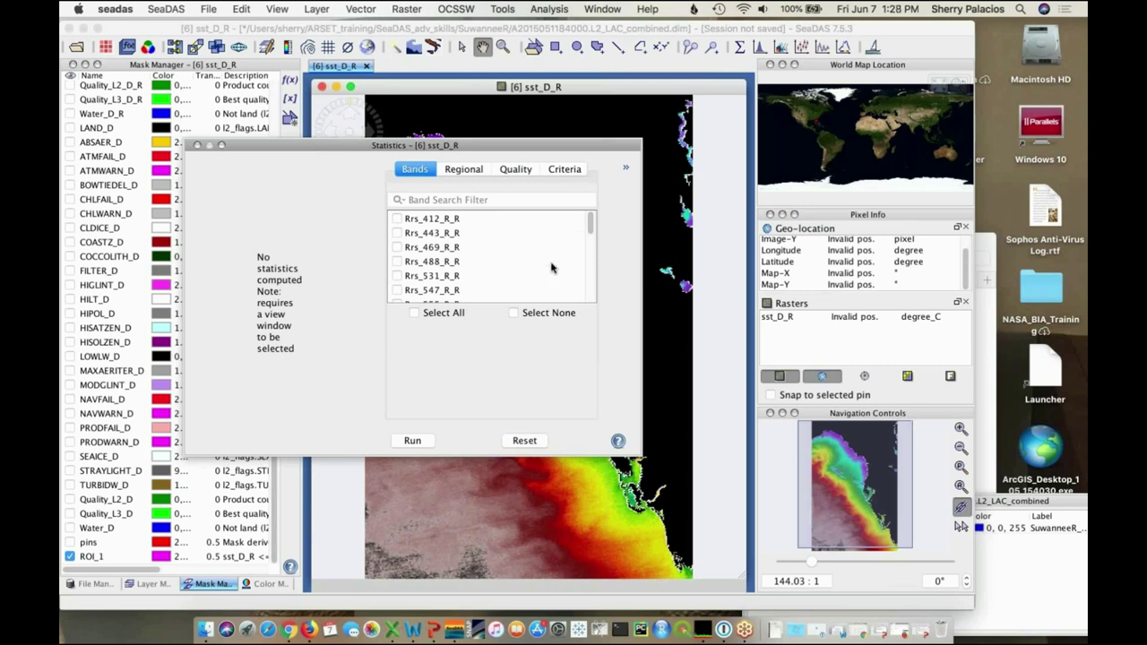
{"action": "left_click_drag", "start_coordinate": [592, 231], "coordinate": [593, 260]}
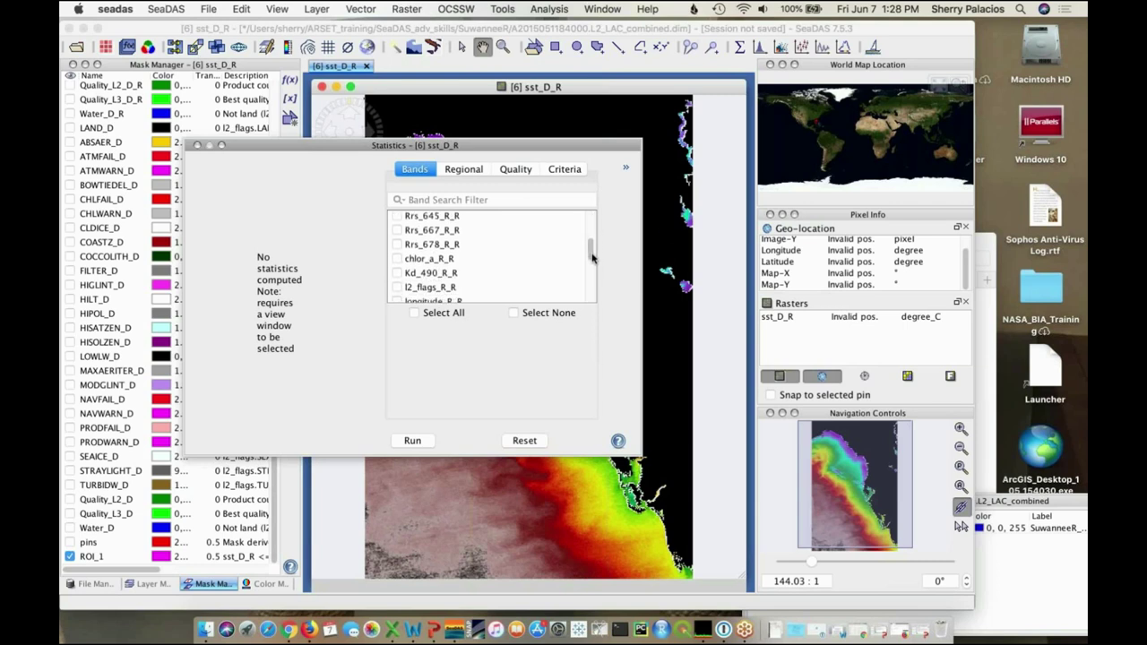
{"action": "left_click", "coordinate": [397, 259]}
{"action": "left_click", "coordinate": [397, 273]}
{"action": "left_click_drag", "start_coordinate": [592, 251], "coordinate": [592, 297]}
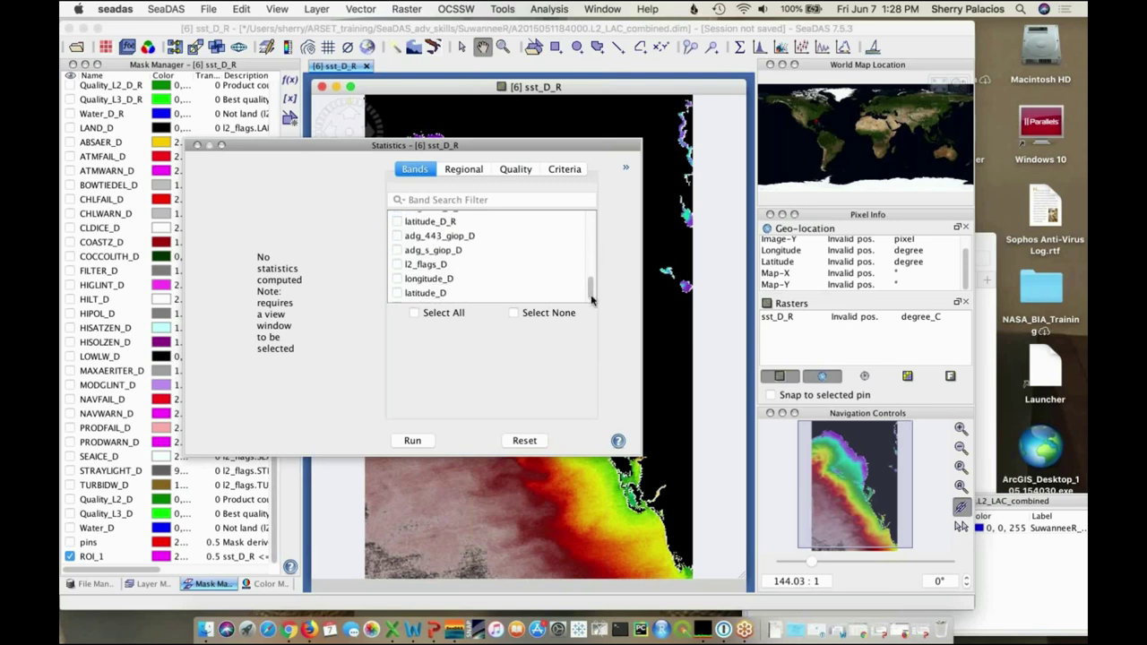
{"action": "left_click", "coordinate": [398, 236]}
{"action": "left_click_drag", "start_coordinate": [591, 294], "coordinate": [590, 260]}
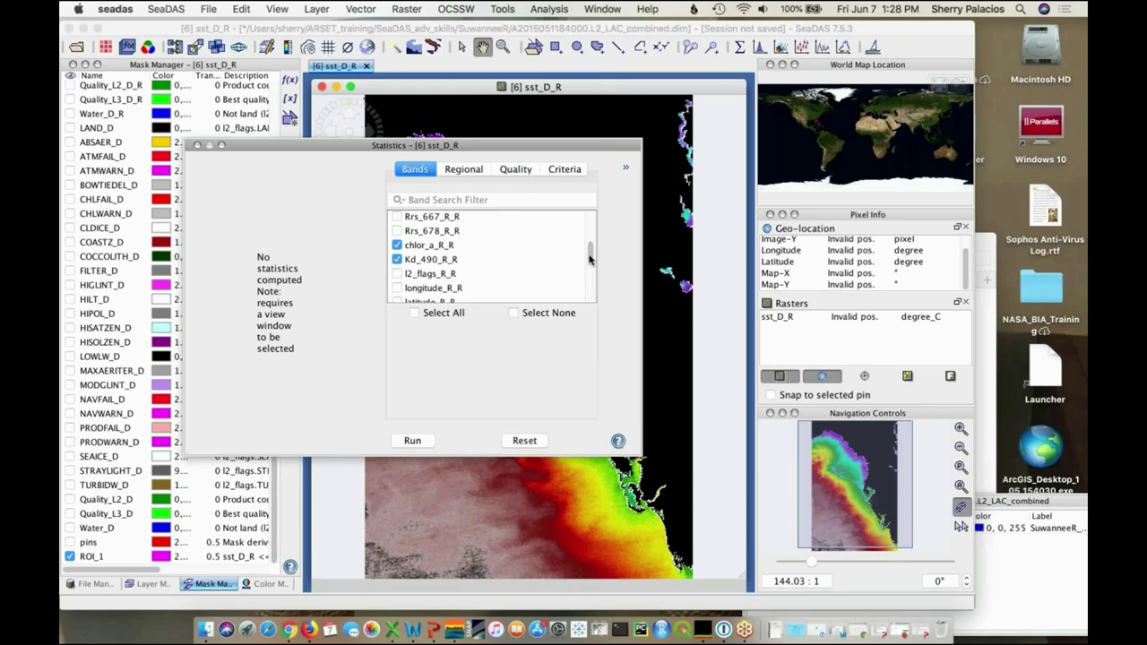
Include the ROI_1 mask among the quality masks for the statistics
{"action": "left_click", "coordinate": [460, 171]}
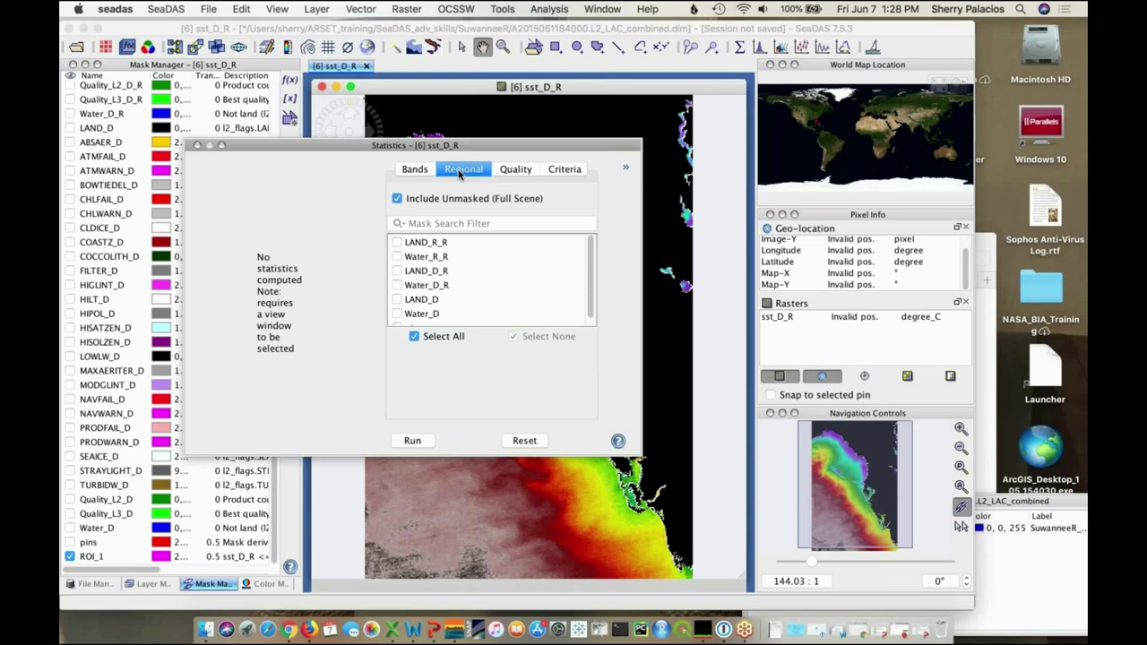
{"action": "left_click", "coordinate": [514, 171]}
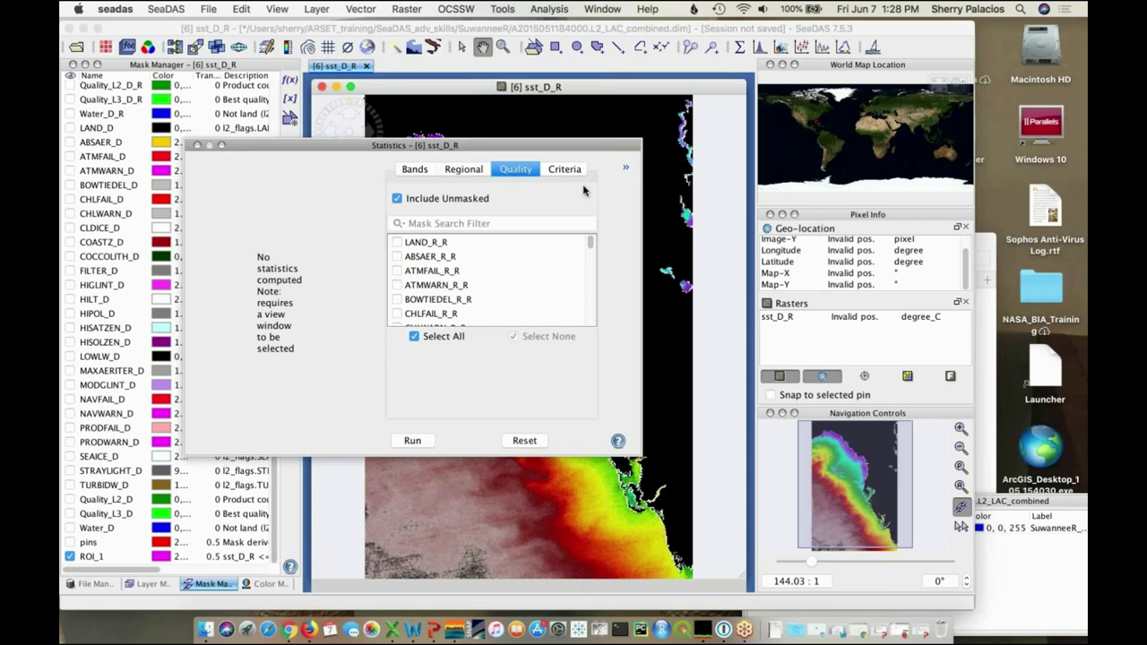
{"action": "left_click_drag", "start_coordinate": [590, 242], "coordinate": [587, 330]}
{"action": "left_click", "coordinate": [397, 320]}
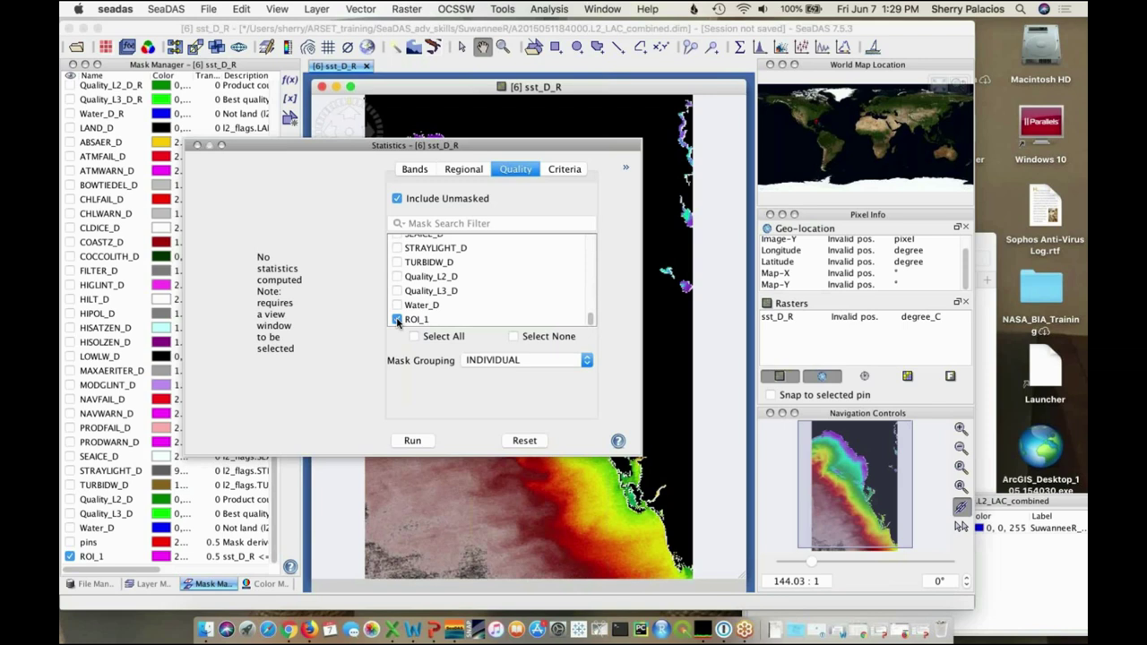
Include the Min/Max values in the statistics output fields
{"action": "left_click", "coordinate": [564, 169]}
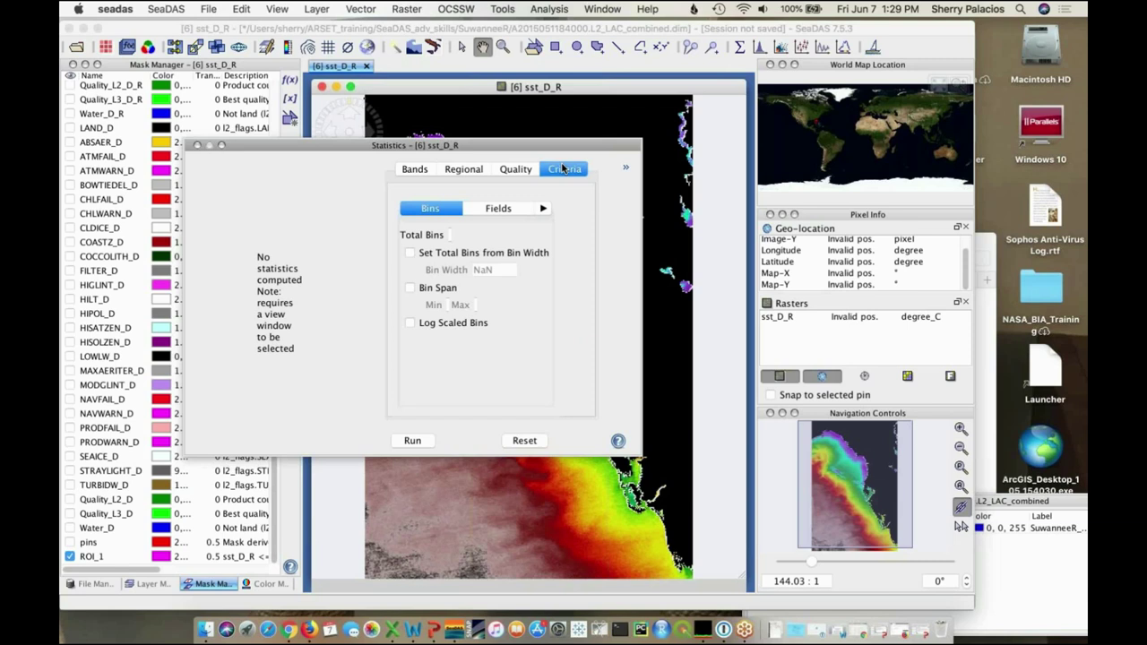
{"action": "left_click", "coordinate": [492, 208]}
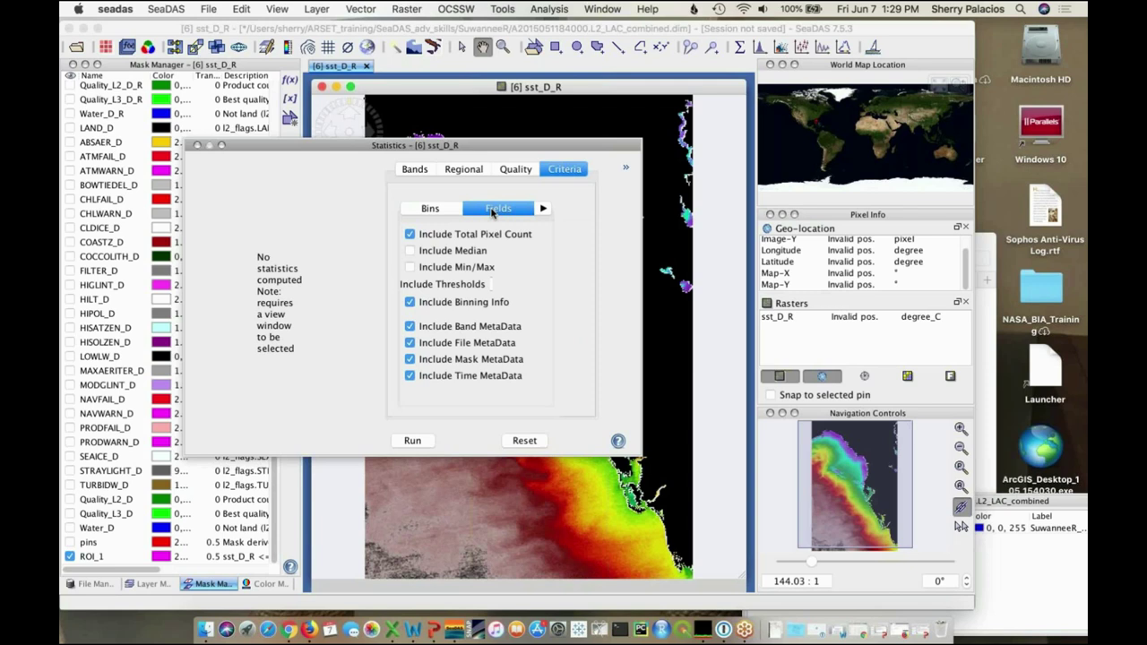
{"action": "left_click", "coordinate": [410, 268]}
Review the plot, format, field and bin criteria, then the quality masks, regional masks and selected bands
{"action": "left_click", "coordinate": [542, 208]}
{"action": "left_click", "coordinate": [543, 208]}
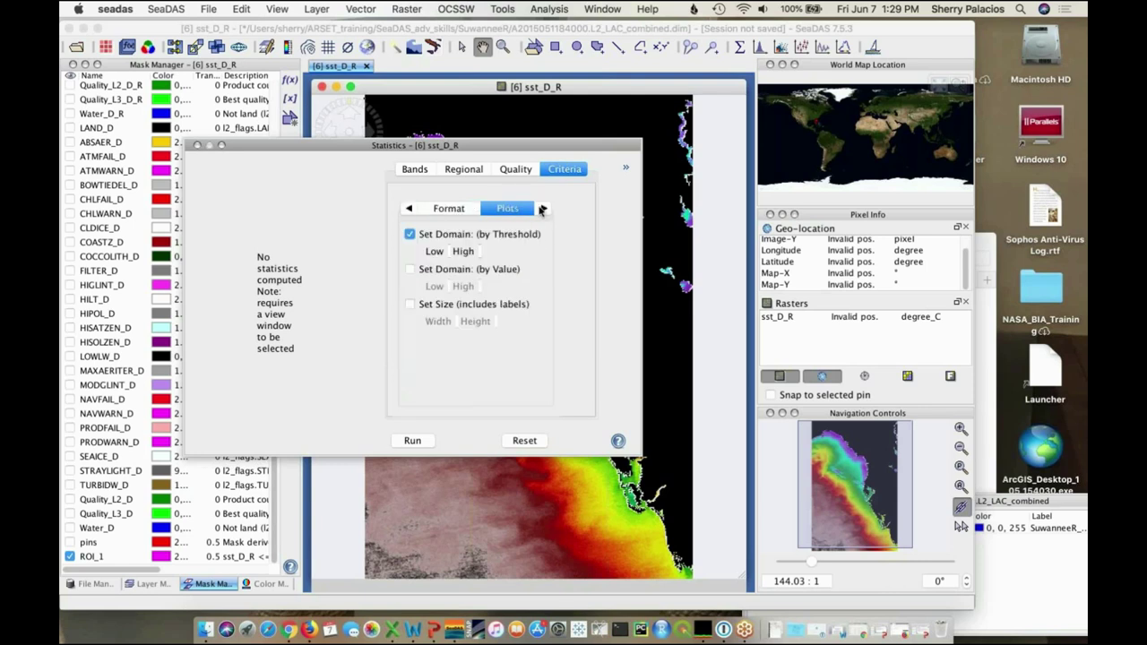
{"action": "left_click", "coordinate": [410, 209]}
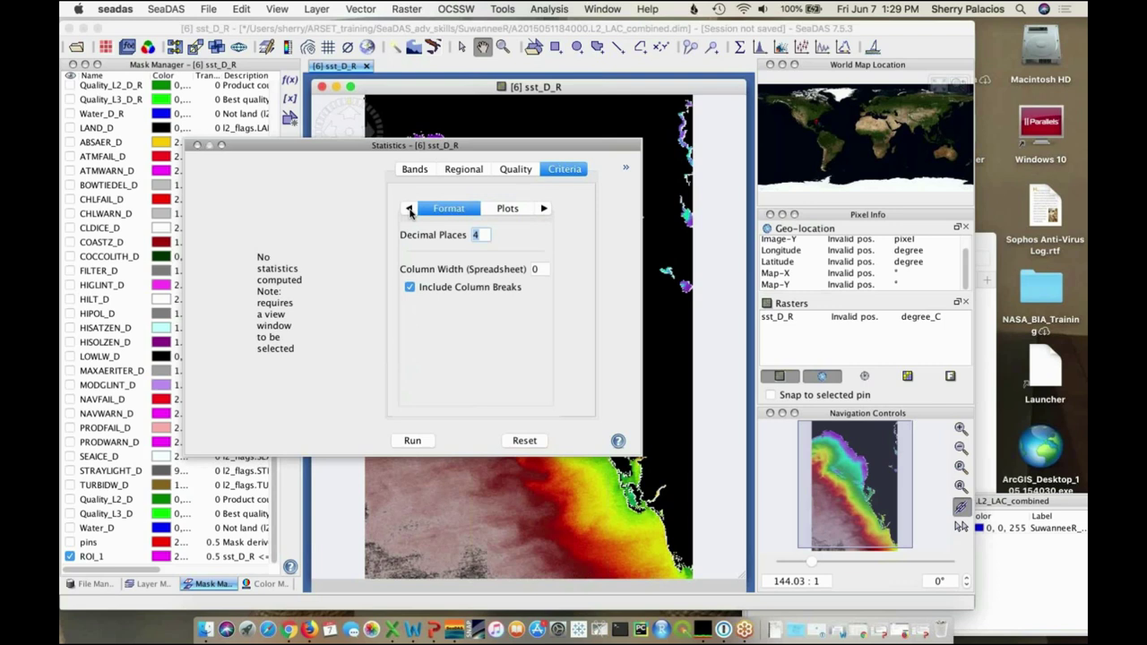
{"action": "left_click", "coordinate": [410, 208]}
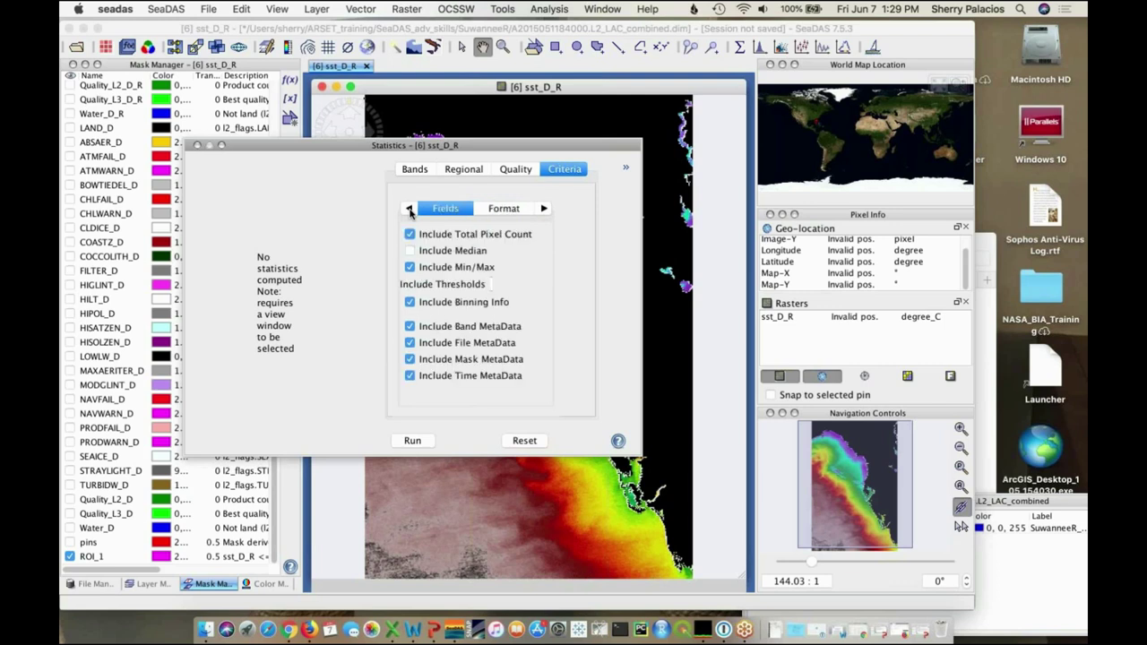
{"action": "left_click", "coordinate": [410, 209]}
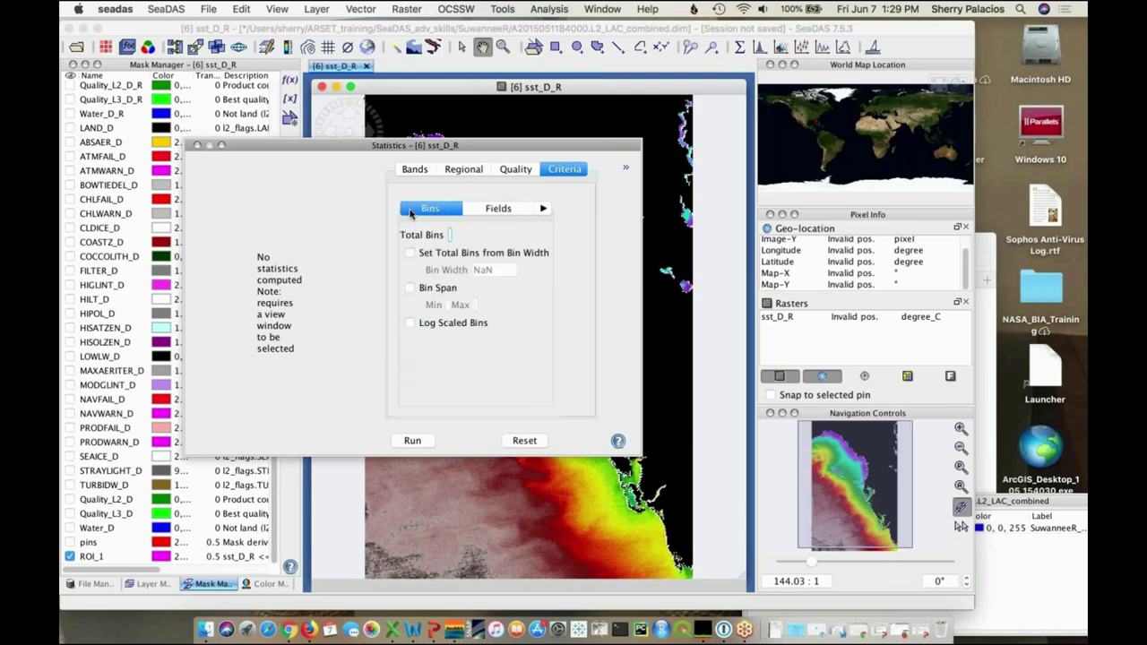
{"action": "left_click", "coordinate": [518, 171]}
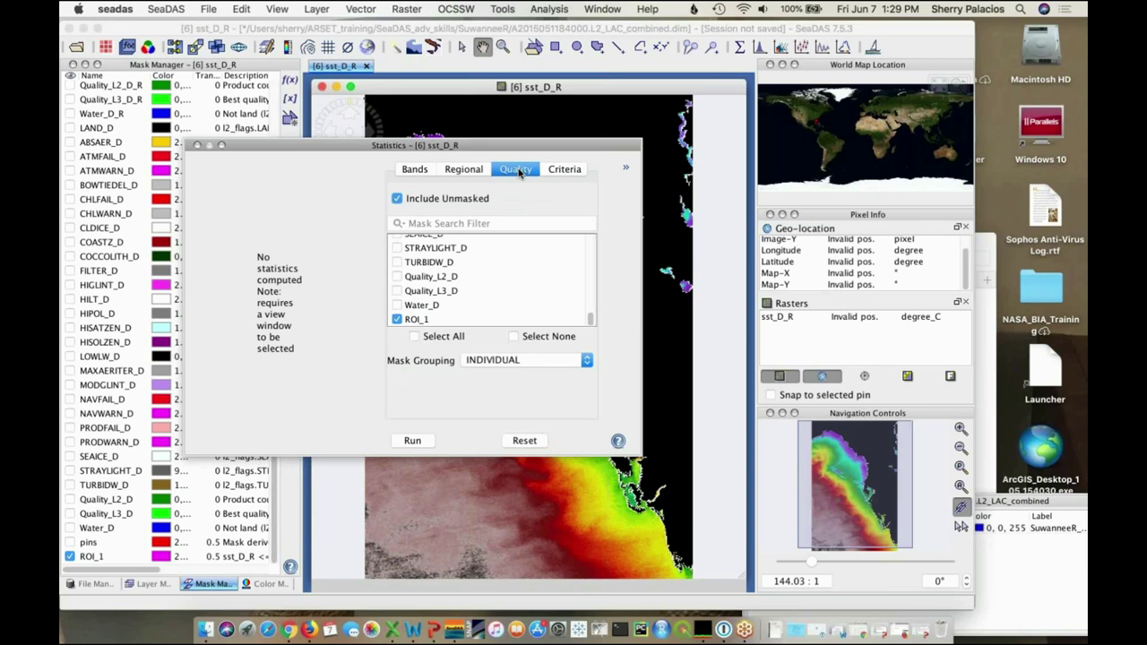
{"action": "left_click", "coordinate": [472, 170]}
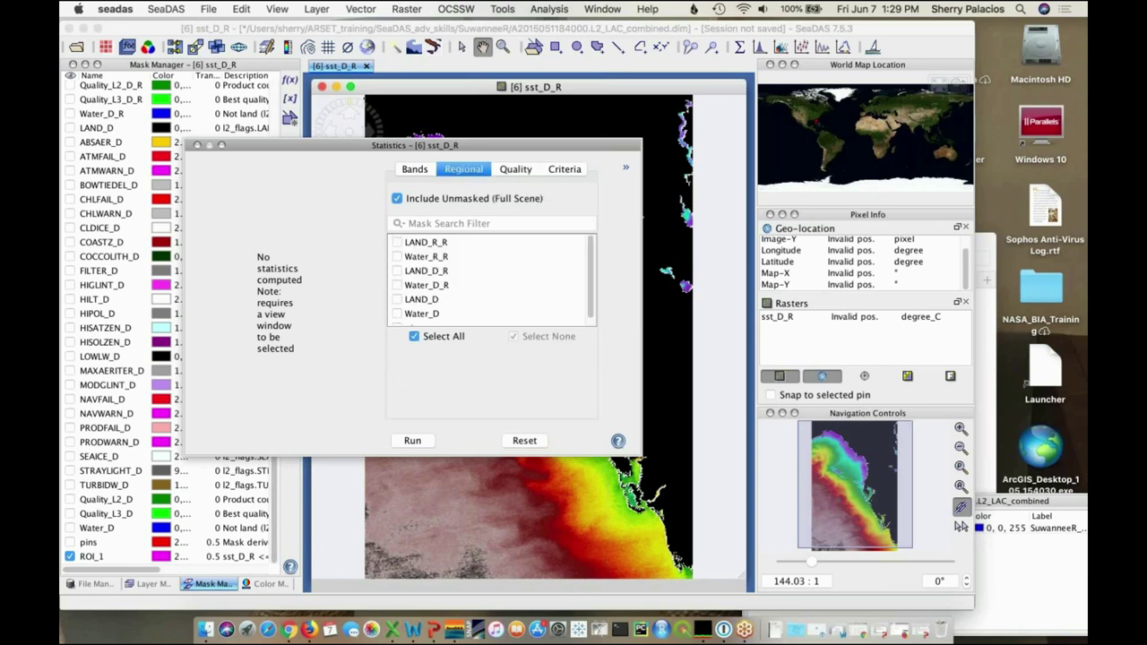
{"action": "left_click", "coordinate": [415, 170]}
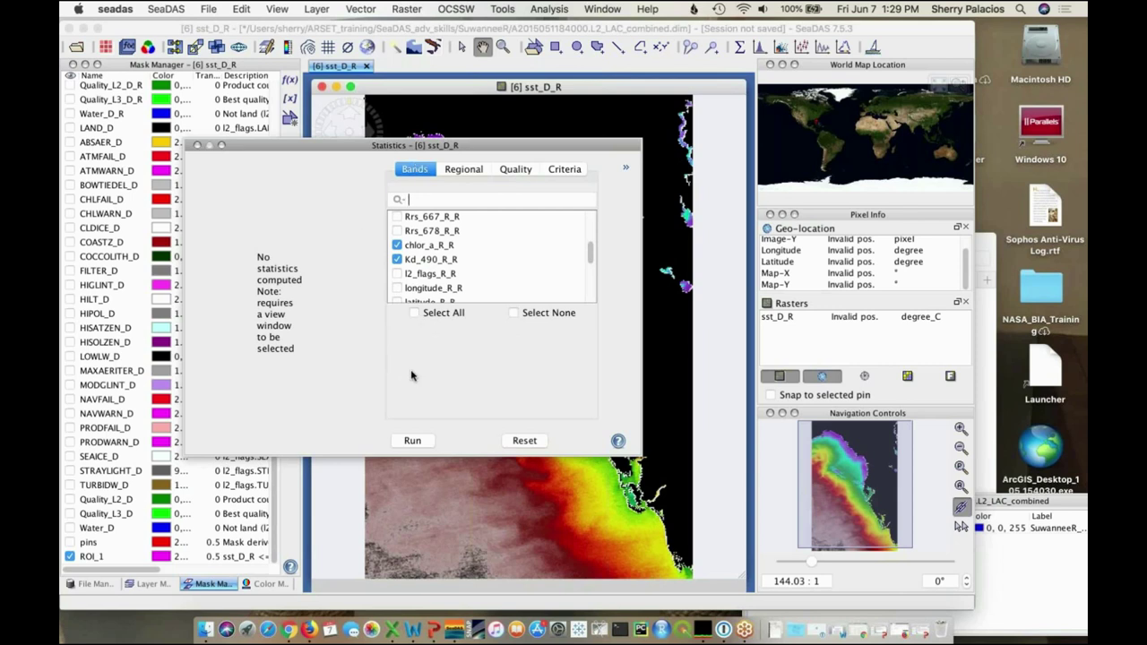
Run the statistics for the selected bands and enlarge the results window with its options pane hidden
{"action": "left_click", "coordinate": [414, 441]}
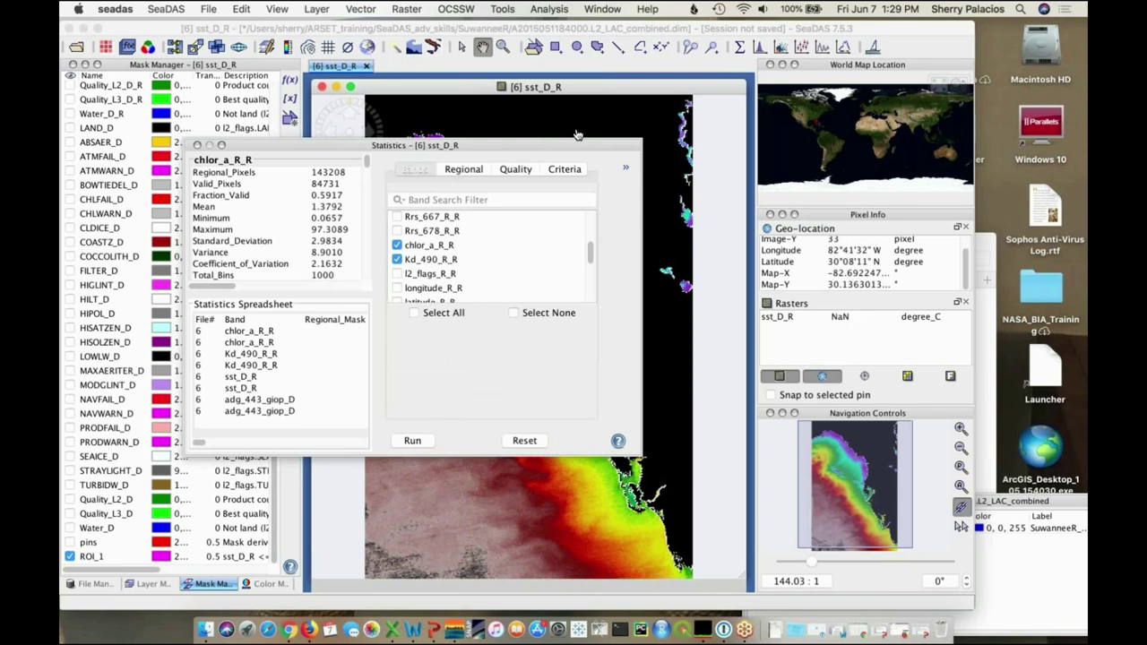
{"action": "left_click_drag", "start_coordinate": [553, 147], "coordinate": [460, 45]}
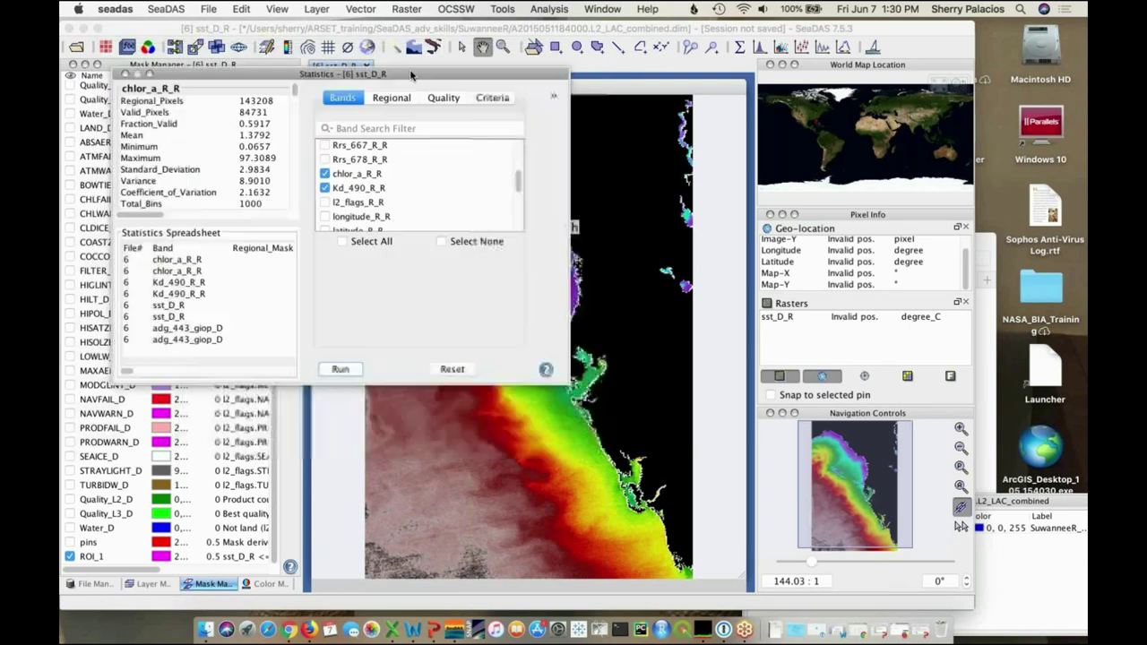
{"action": "left_click_drag", "start_coordinate": [568, 384], "coordinate": [990, 581]}
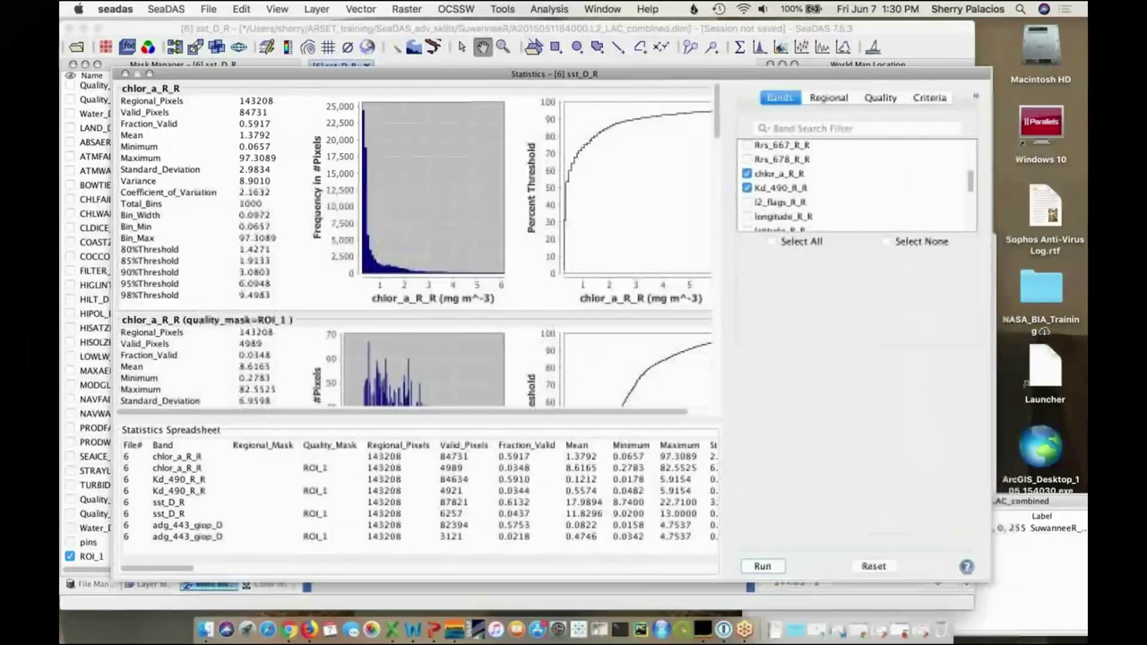
{"action": "left_click_drag", "start_coordinate": [658, 81], "coordinate": [601, 59]}
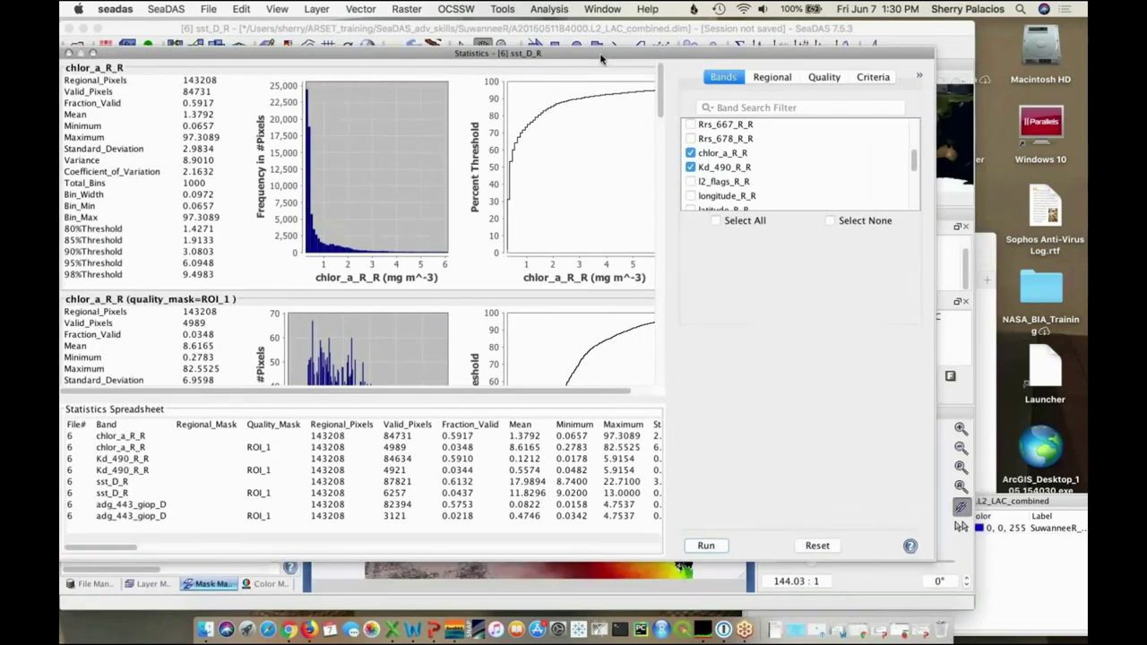
{"action": "left_click", "coordinate": [919, 78]}
{"action": "left_click", "coordinate": [919, 79]}
{"action": "left_click", "coordinate": [919, 79]}
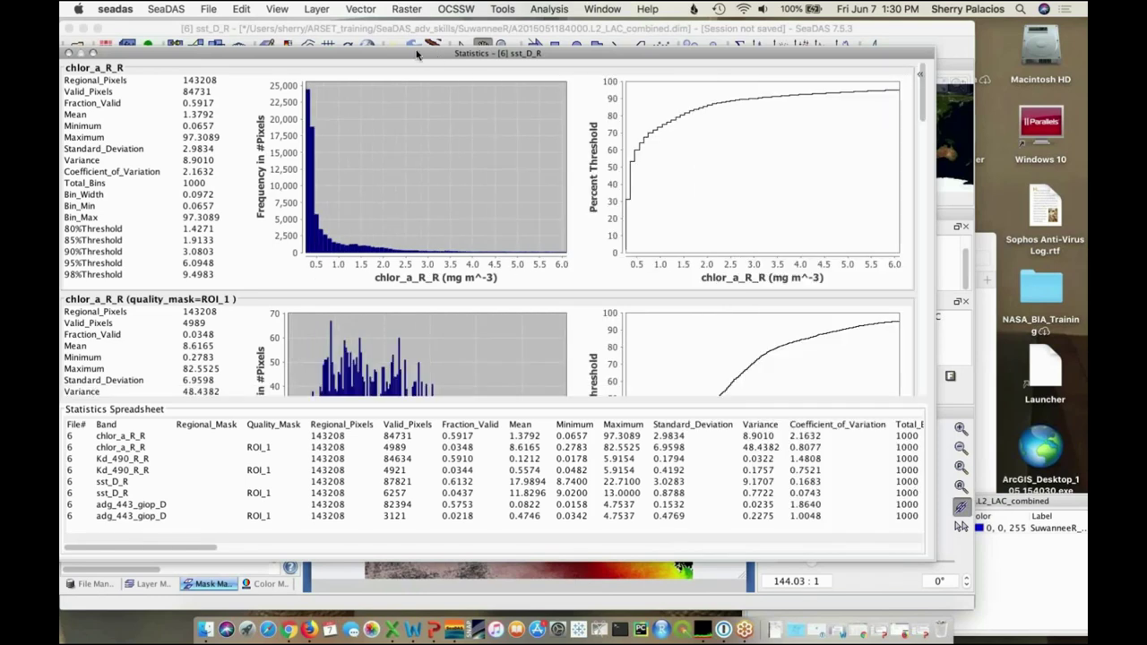
{"action": "left_click_drag", "start_coordinate": [420, 52], "coordinate": [433, 51]}
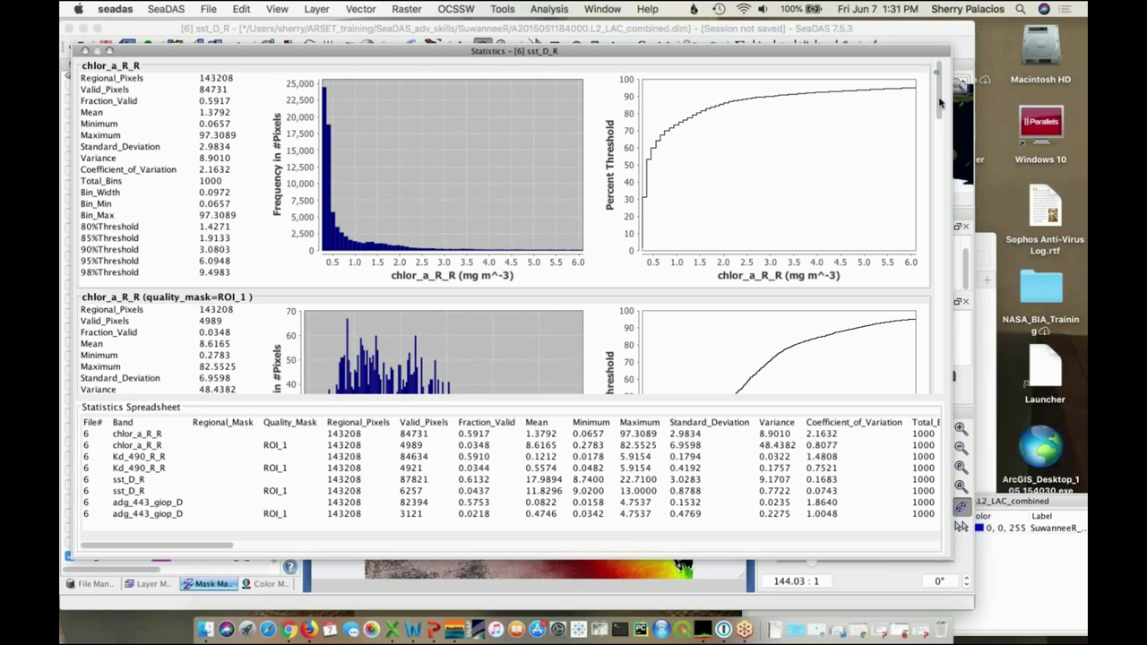
Examine the adg_443_giop_D histograms, threshold curves and statistics with and without the ROI_1 mask
{"action": "left_click_drag", "start_coordinate": [941, 110], "coordinate": [930, 390]}
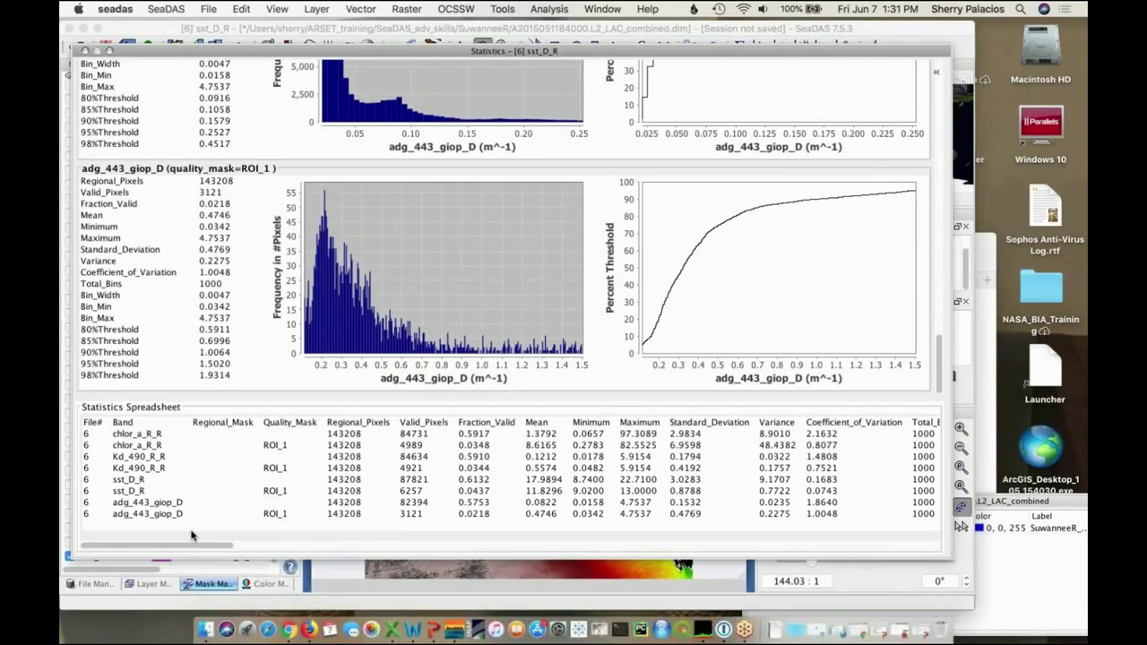
{"action": "left_click_drag", "start_coordinate": [194, 546], "coordinate": [183, 602]}
{"action": "mouse_move", "coordinate": [356, 314]}
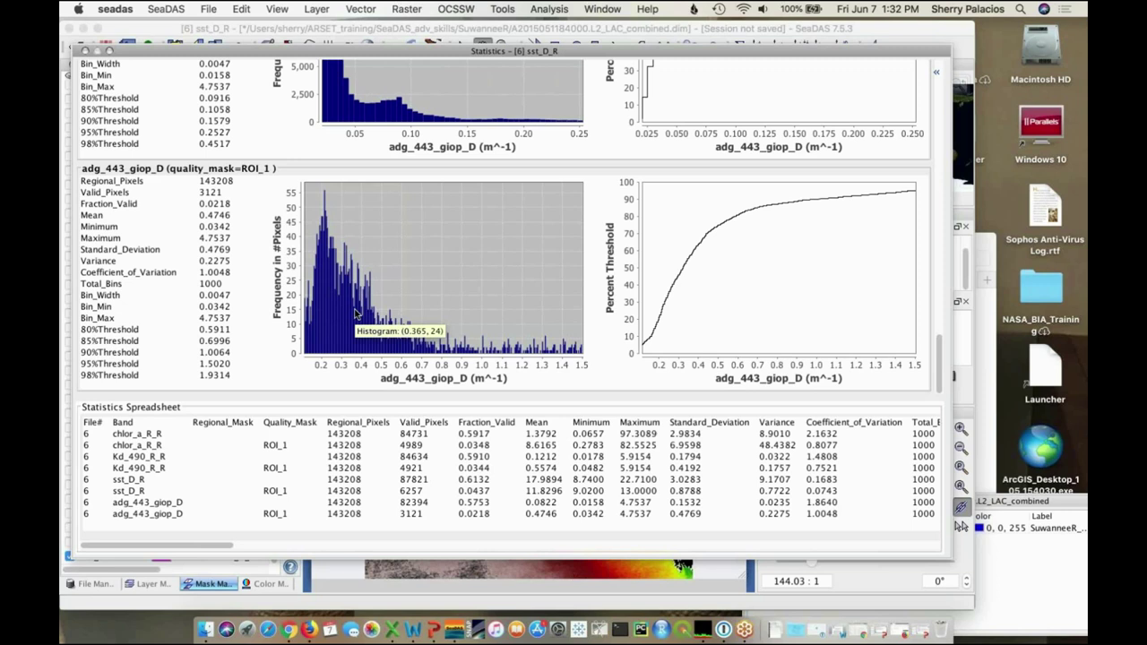
{"action": "scroll", "coordinate": [356, 314], "scroll_direction": "up", "scroll_amount": 5}
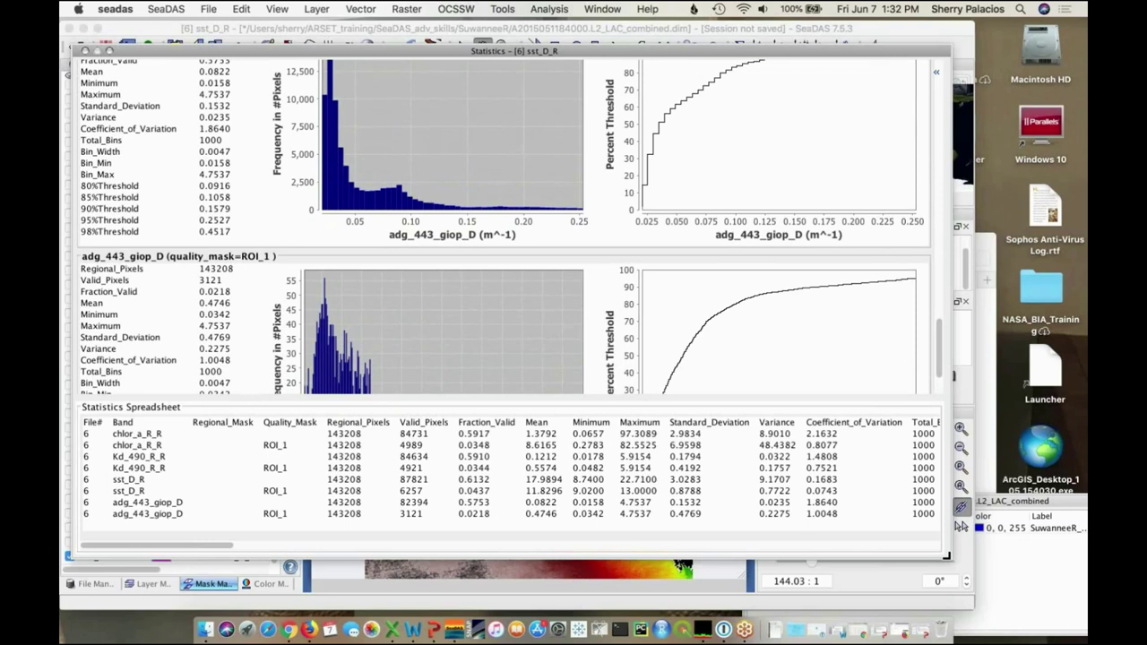
{"action": "left_click_drag", "start_coordinate": [961, 527], "coordinate": [985, 576]}
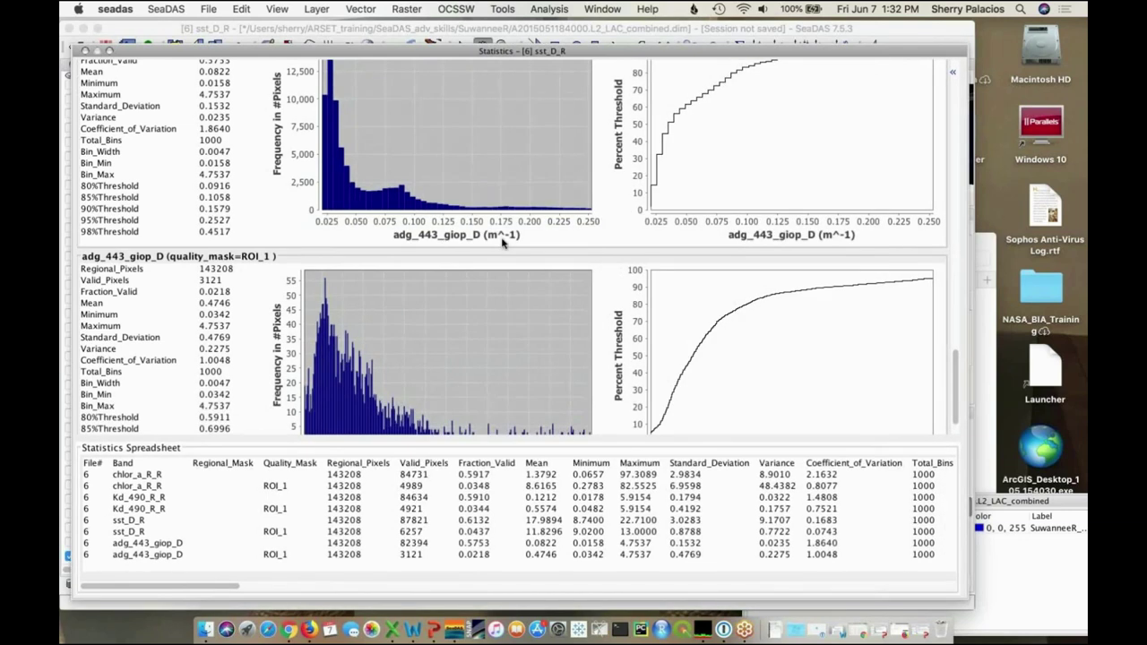
{"action": "scroll", "coordinate": [504, 243], "scroll_direction": "up", "scroll_amount": 3}
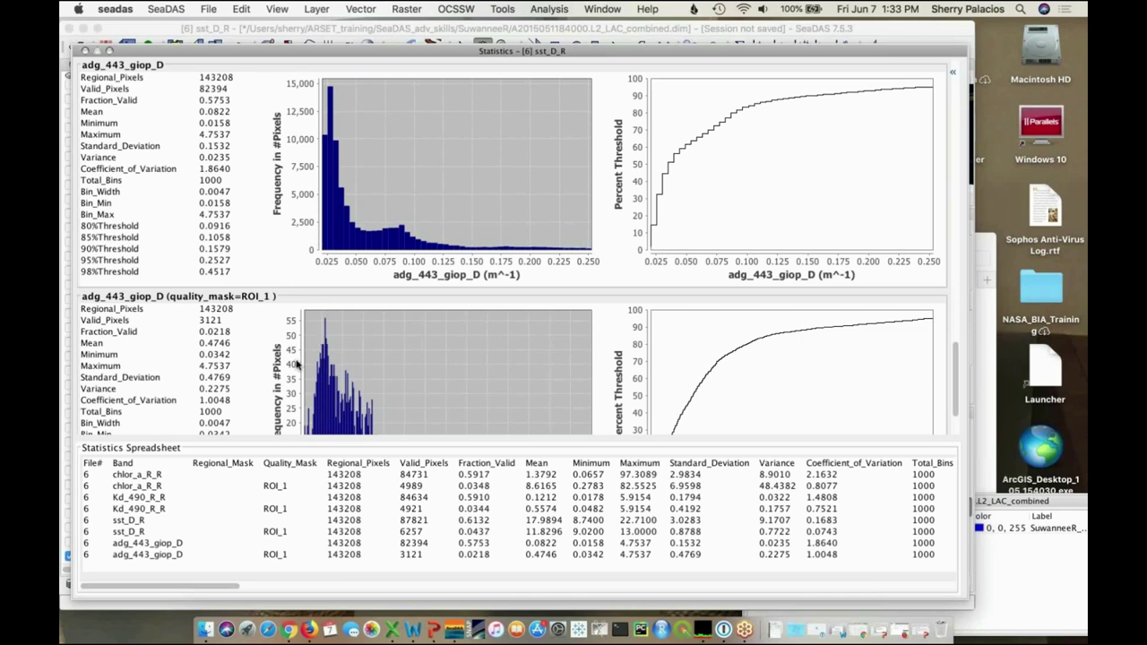
{"action": "scroll", "coordinate": [295, 363], "scroll_direction": "down", "scroll_amount": 5}
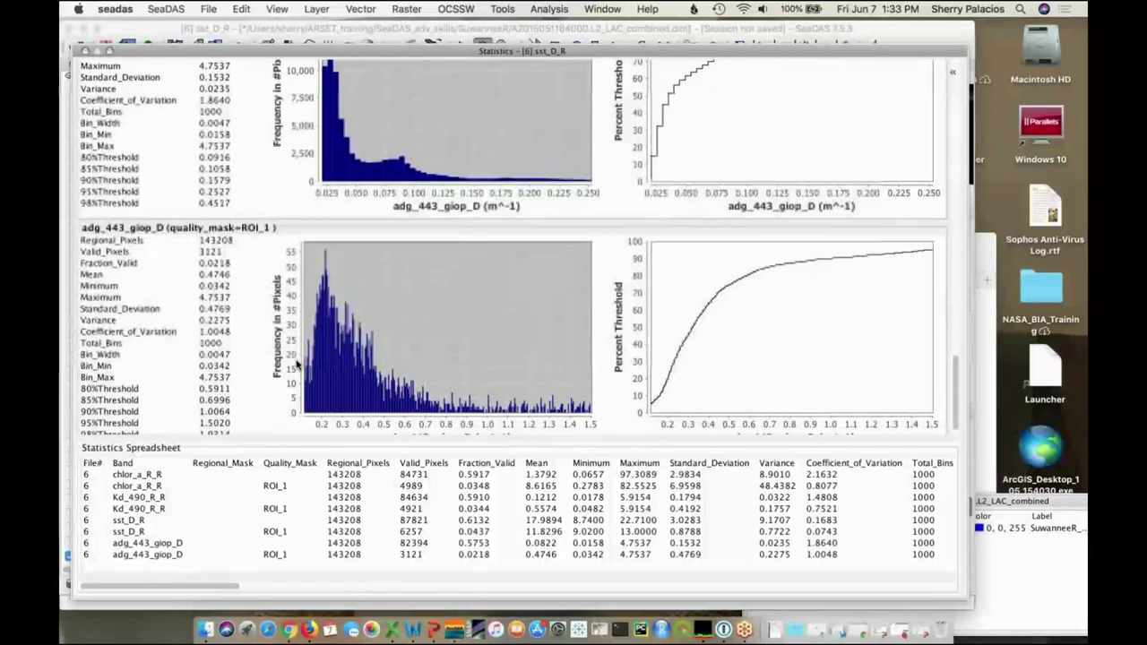
{"action": "scroll", "coordinate": [296, 363], "scroll_direction": "down", "scroll_amount": 1}
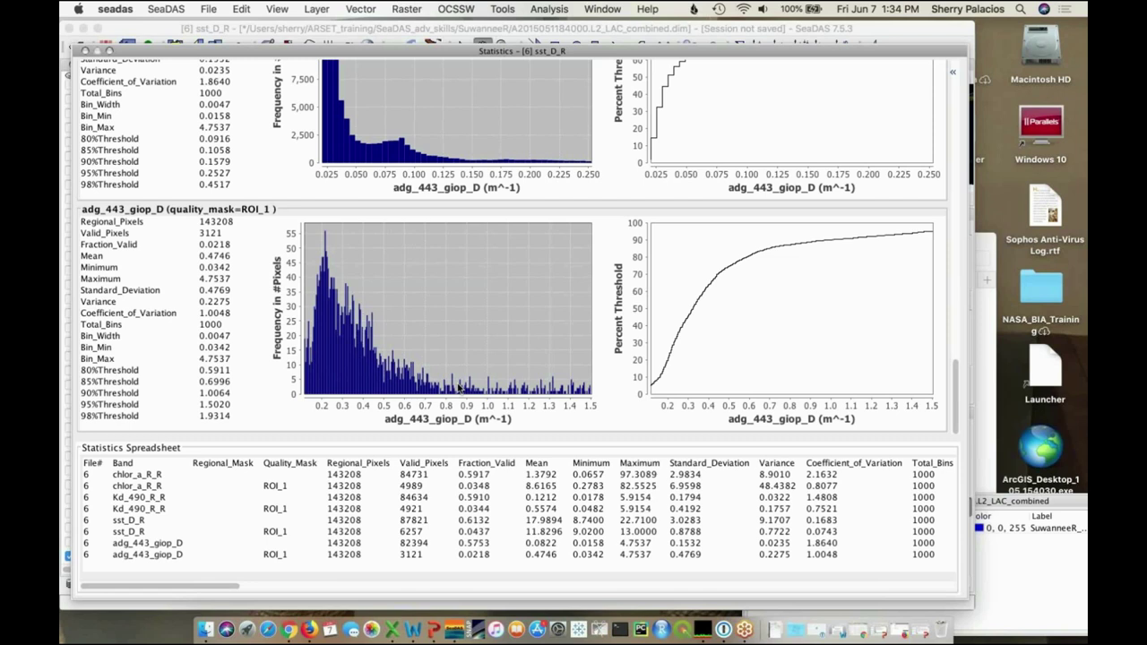
{"action": "mouse_move", "coordinate": [351, 377]}
{"action": "scroll", "coordinate": [426, 401], "scroll_direction": "up", "scroll_amount": 5}
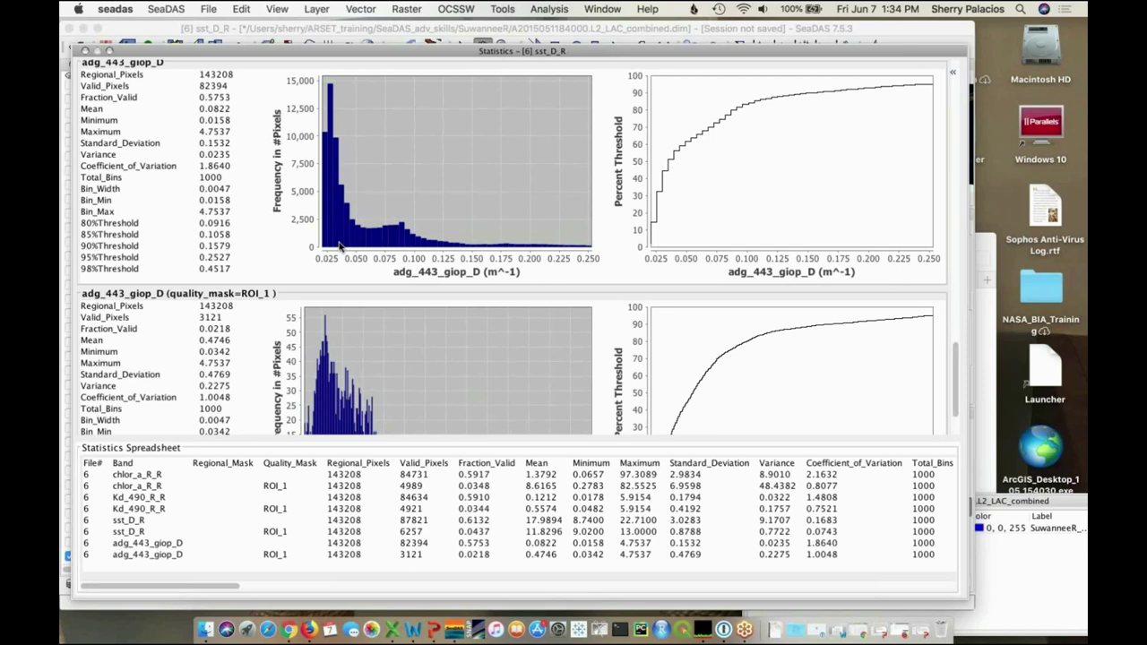
{"action": "mouse_move", "coordinate": [340, 246]}
Compare the masked and unmasked sst_D_R, Kd_490_R_R and chlor_a_R_R results, and close the statistics window
{"action": "scroll", "coordinate": [346, 196], "scroll_direction": "up", "scroll_amount": 10}
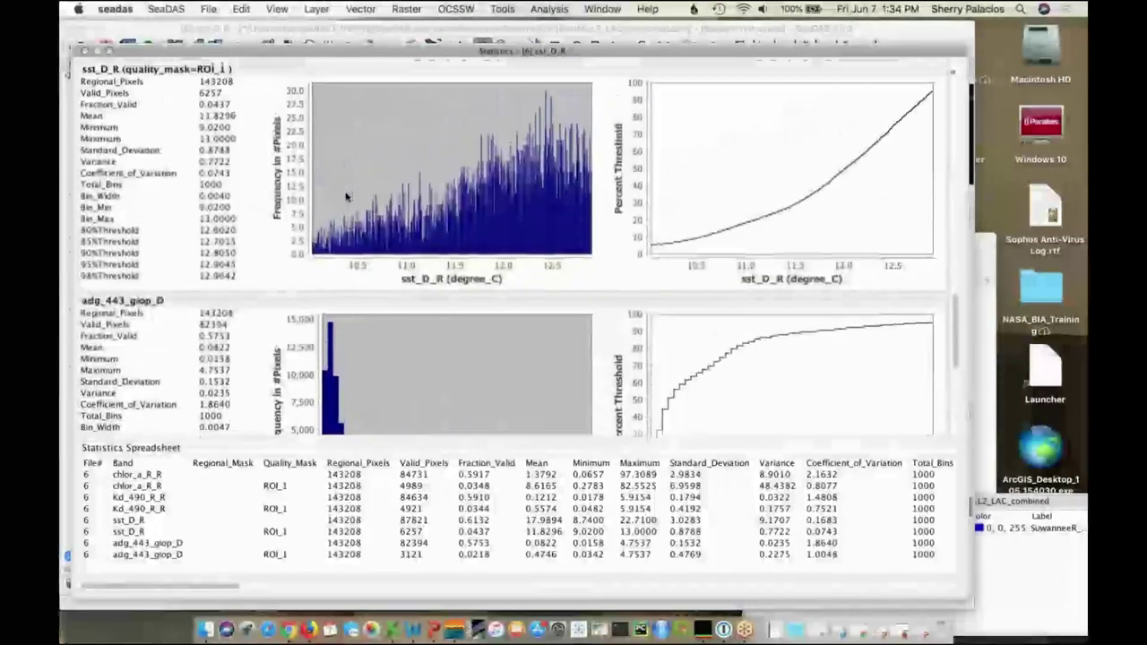
{"action": "scroll", "coordinate": [346, 196], "scroll_direction": "up", "scroll_amount": 12}
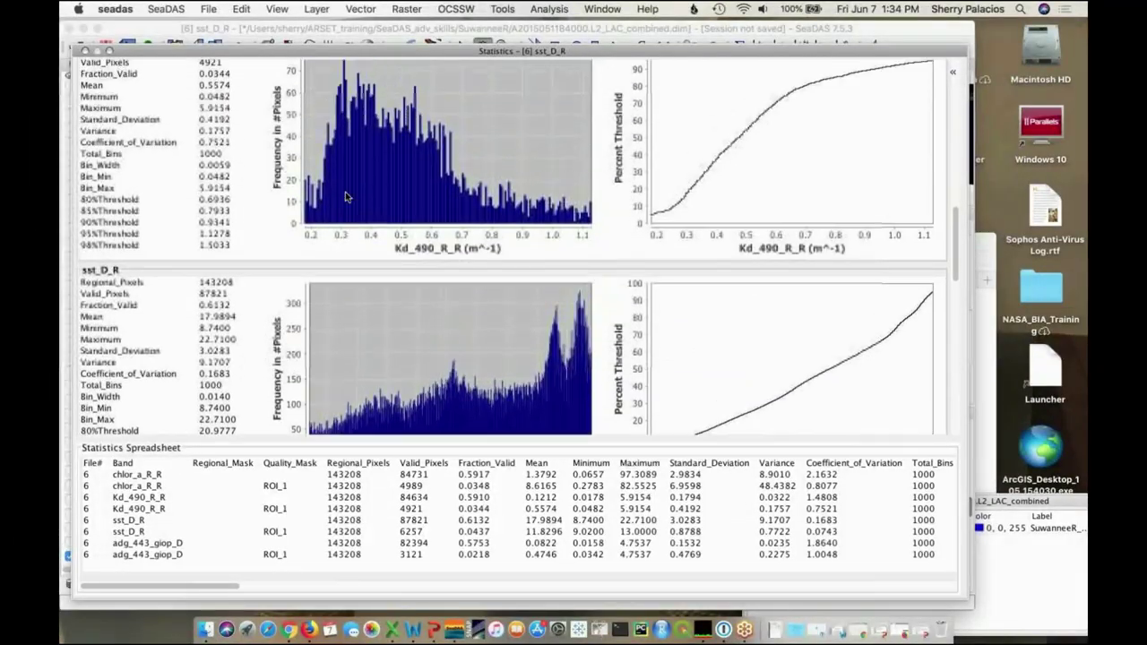
{"action": "scroll", "coordinate": [345, 191], "scroll_direction": "up", "scroll_amount": 2}
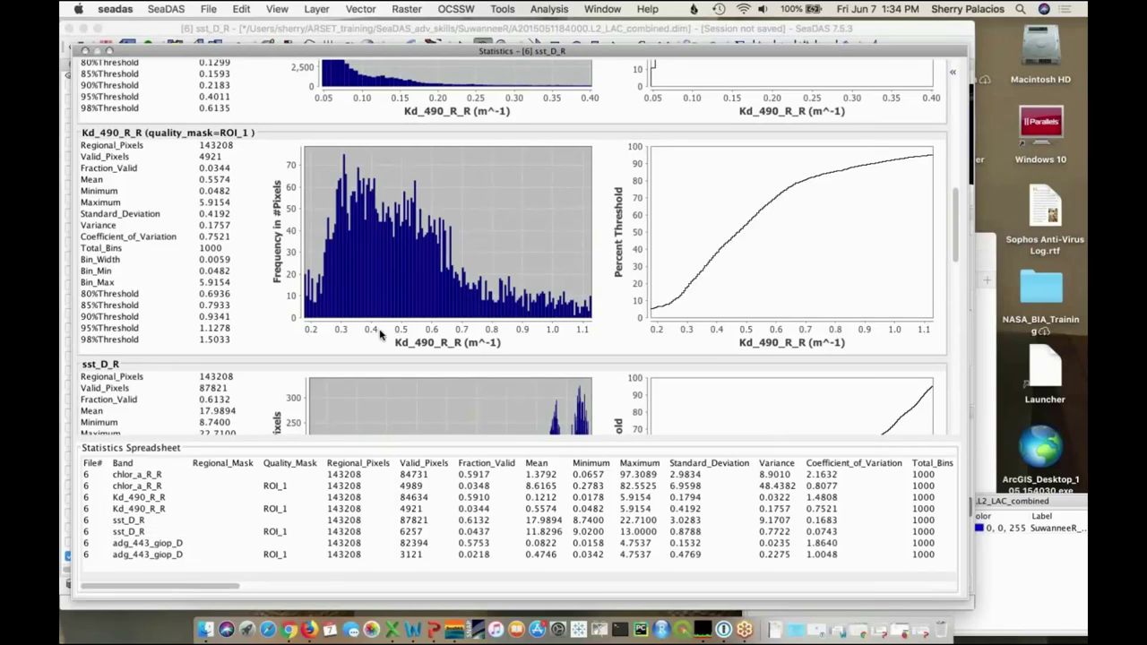
{"action": "scroll", "coordinate": [381, 334], "scroll_direction": "up", "scroll_amount": 11}
{"action": "scroll", "coordinate": [380, 334], "scroll_direction": "up", "scroll_amount": 6}
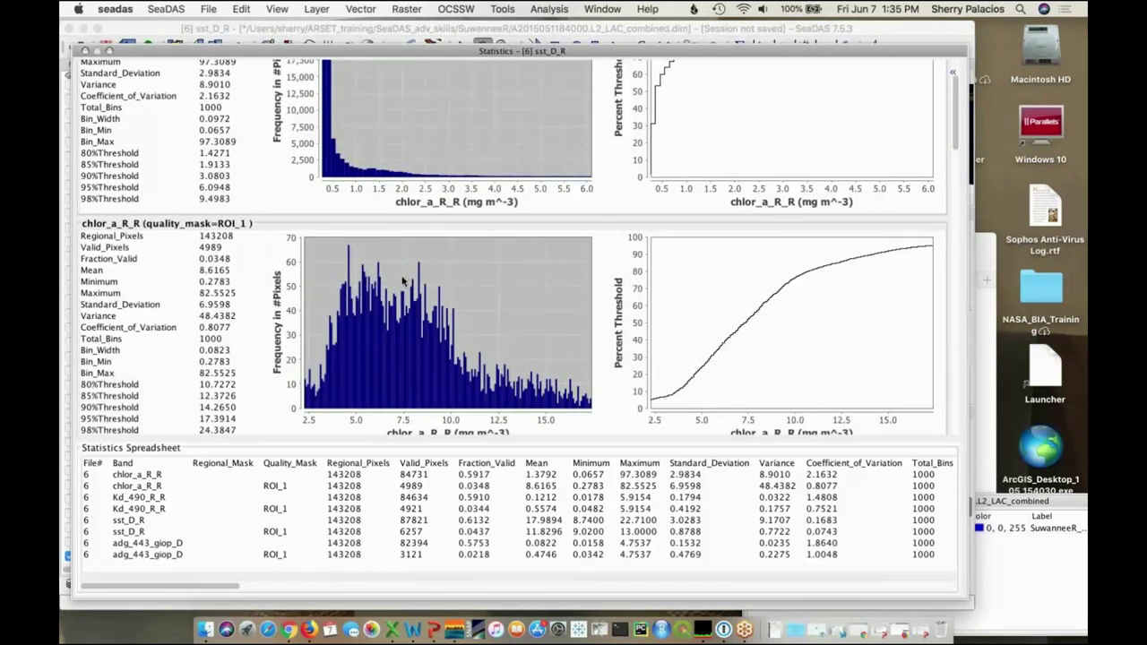
{"action": "scroll", "coordinate": [403, 281], "scroll_direction": "down", "scroll_amount": 9}
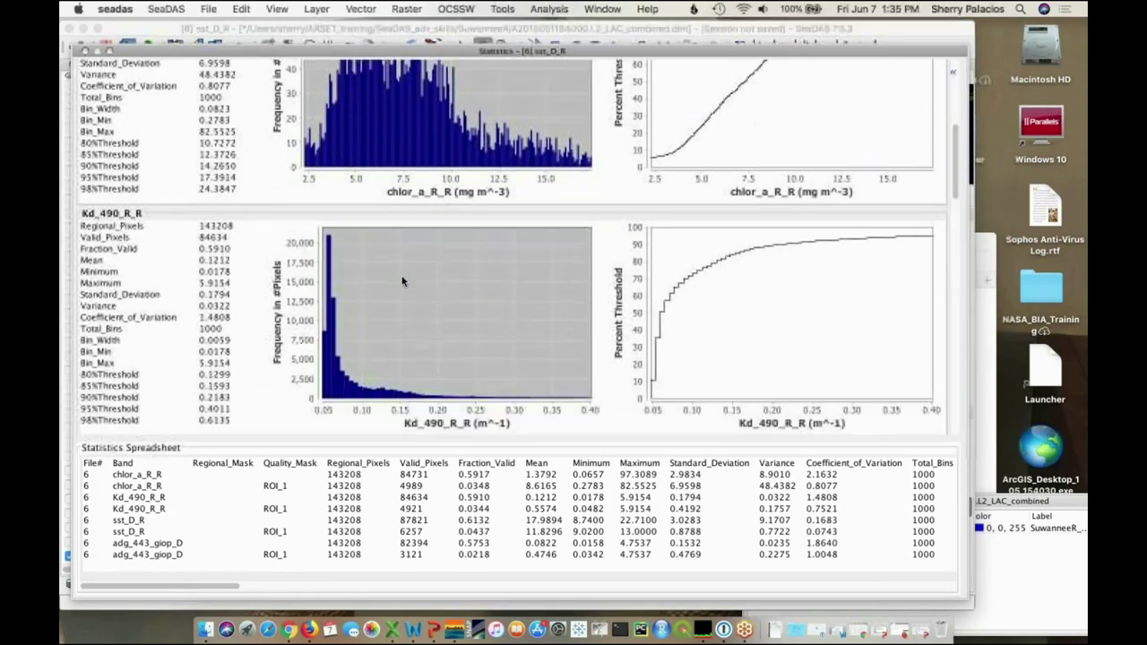
{"action": "scroll", "coordinate": [403, 281], "scroll_direction": "down", "scroll_amount": 8}
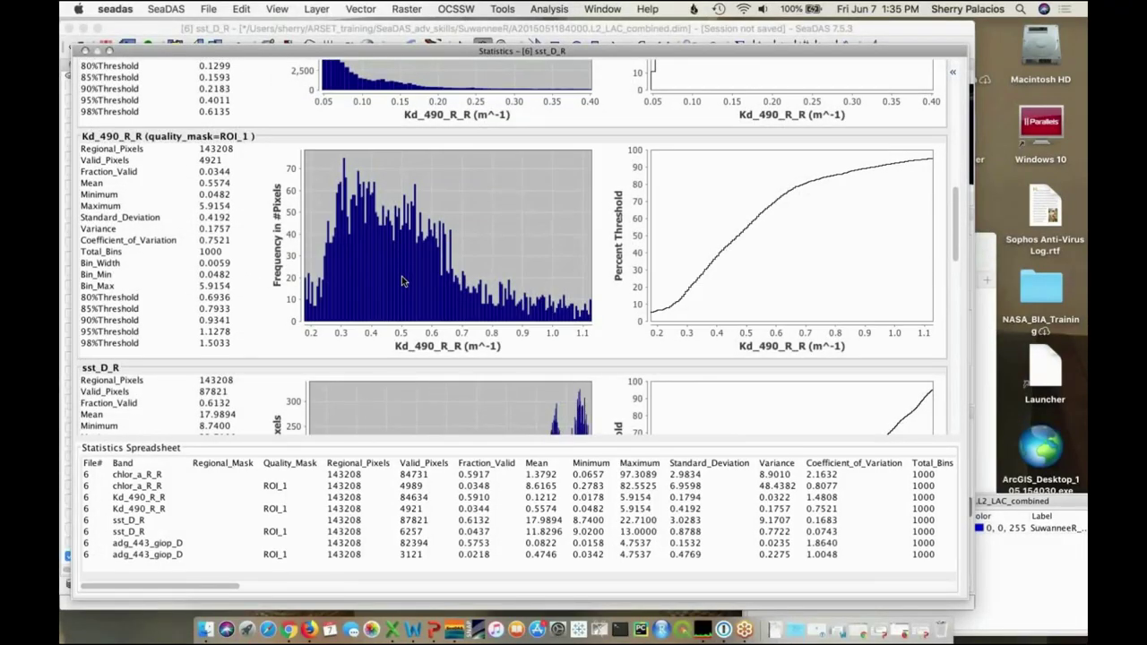
{"action": "scroll", "coordinate": [402, 276], "scroll_direction": "down", "scroll_amount": 12}
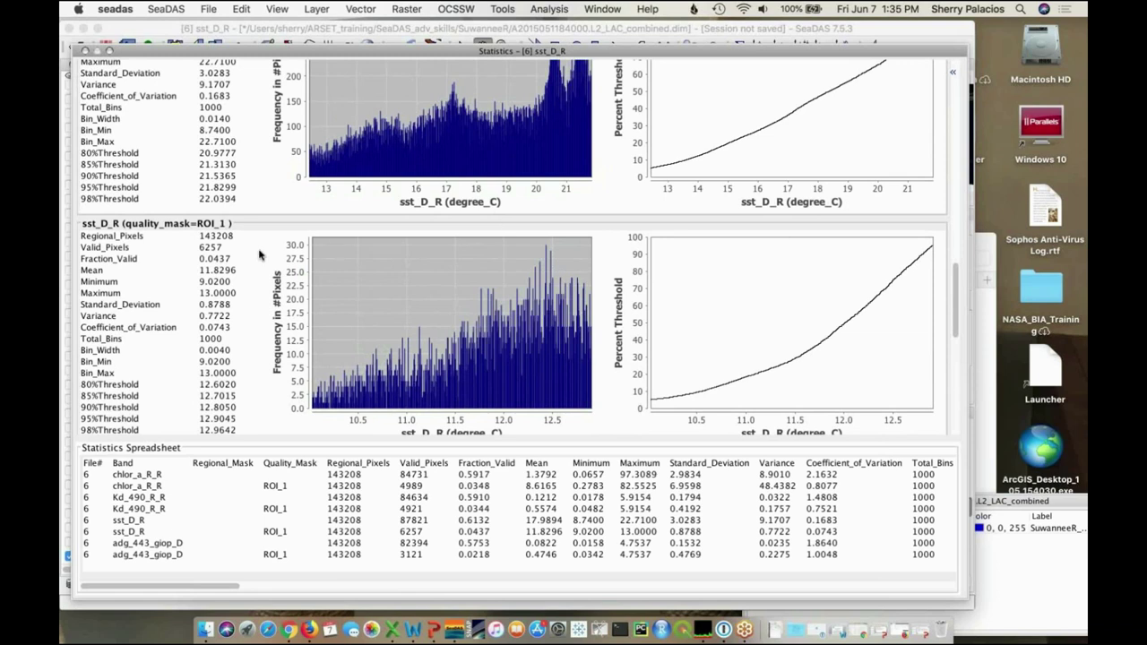
{"action": "scroll", "coordinate": [222, 311], "scroll_direction": "down", "scroll_amount": 1}
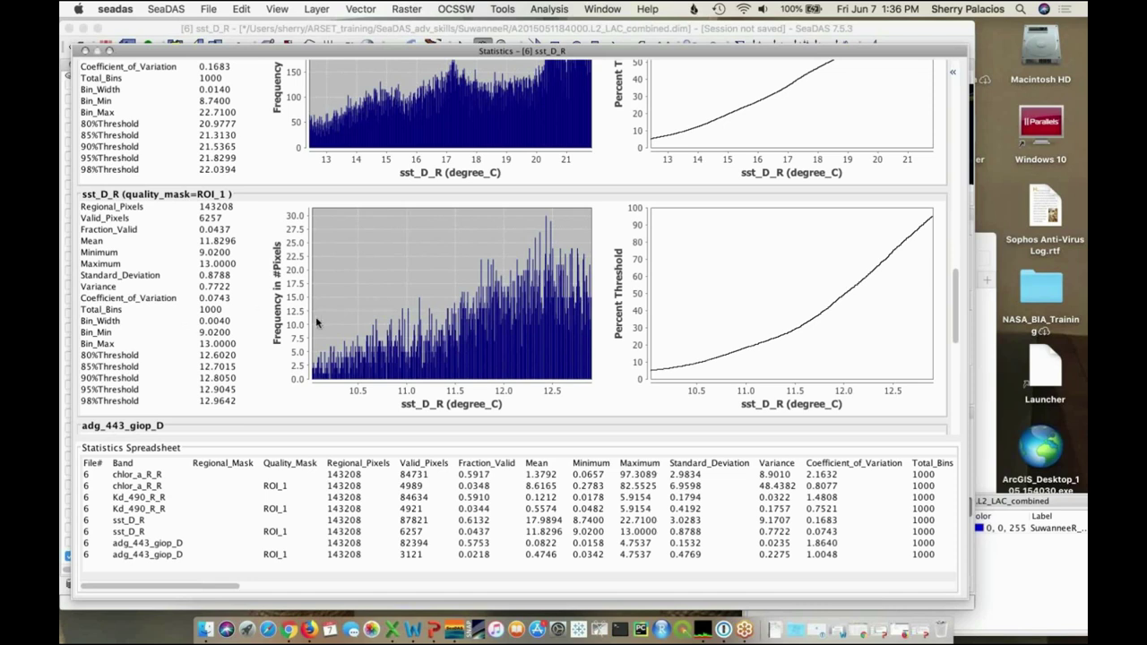
{"action": "scroll", "coordinate": [360, 333], "scroll_direction": "up", "scroll_amount": 10}
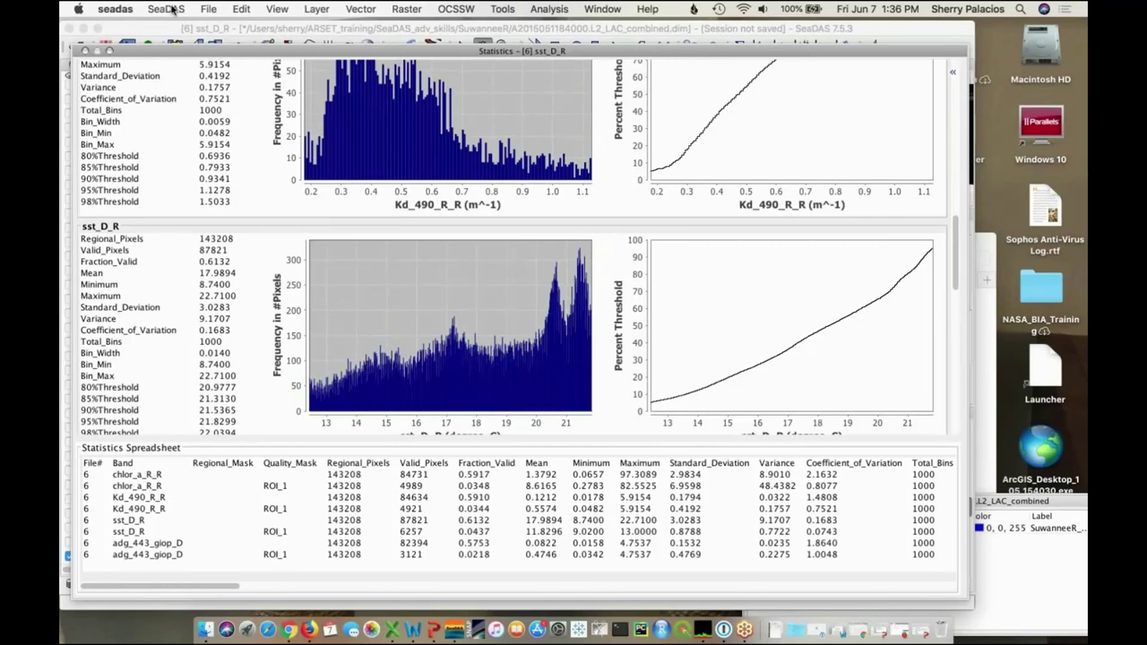
{"action": "left_click", "coordinate": [85, 52]}
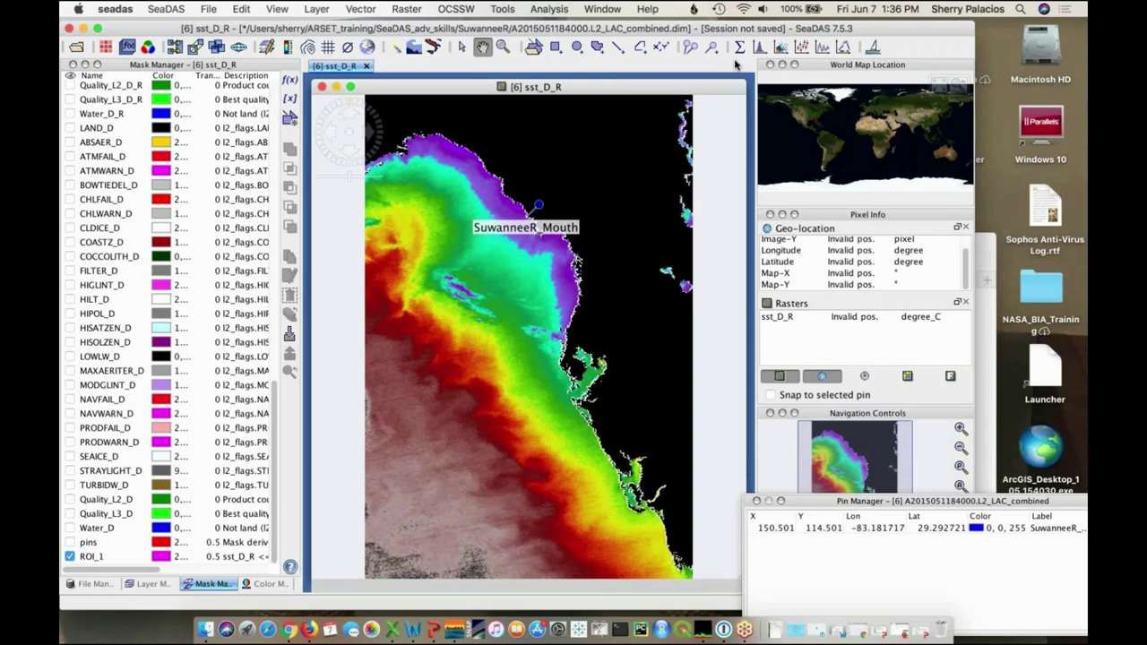
Open an enlarged Scatter Plot window and restrict it to the Water_D mask as ROI
{"action": "left_click", "coordinate": [782, 50]}
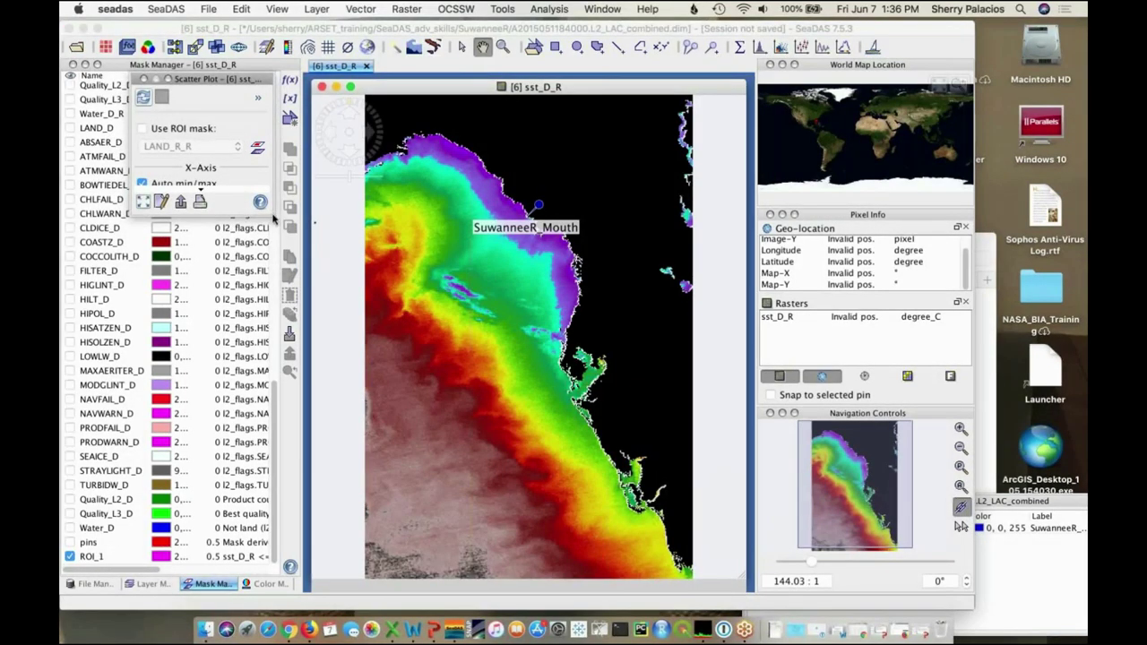
{"action": "left_click_drag", "start_coordinate": [270, 214], "coordinate": [716, 448]}
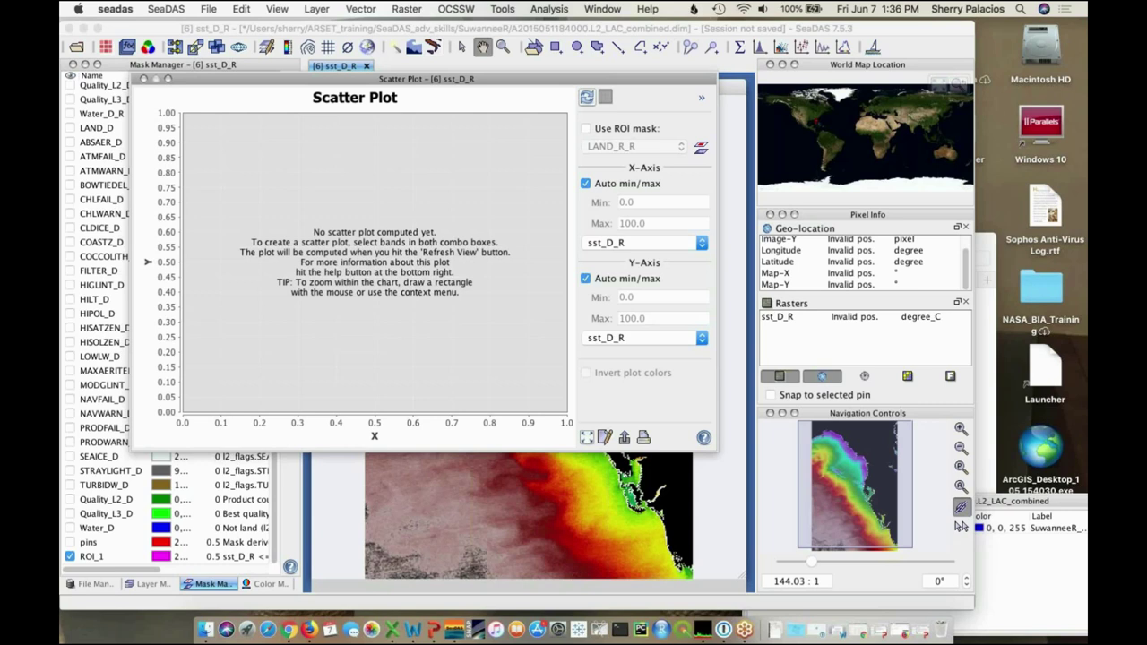
{"action": "left_click", "coordinate": [587, 129]}
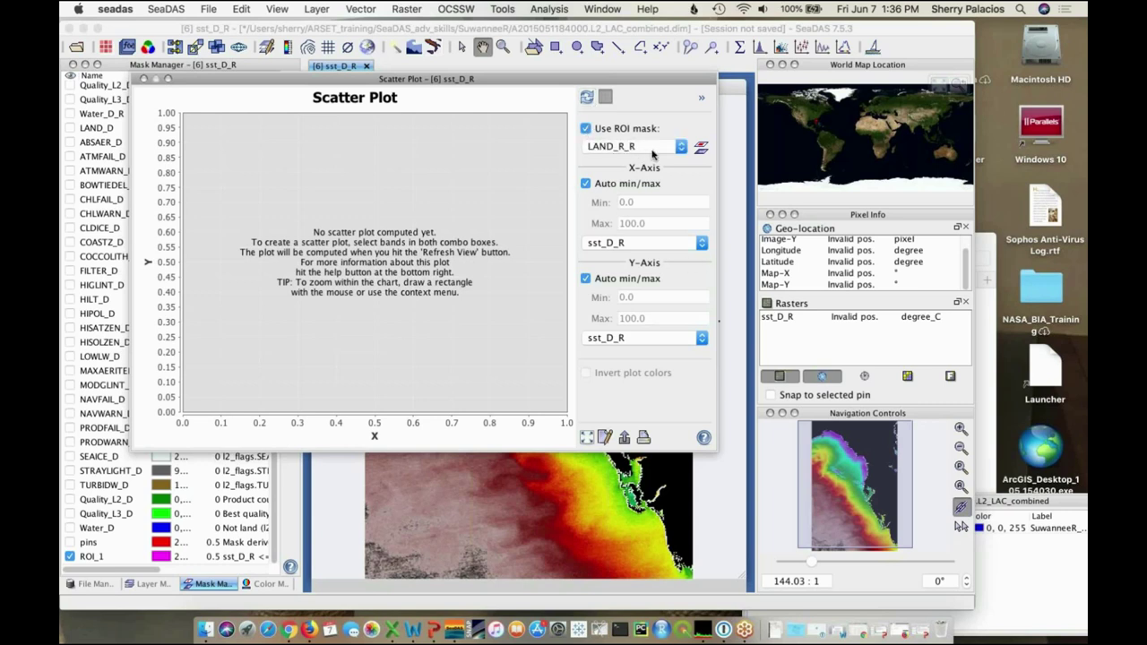
{"action": "left_click", "coordinate": [681, 146]}
{"action": "scroll", "coordinate": [652, 193], "scroll_direction": "down", "scroll_amount": 8}
{"action": "scroll", "coordinate": [652, 193], "scroll_direction": "down", "scroll_amount": 5}
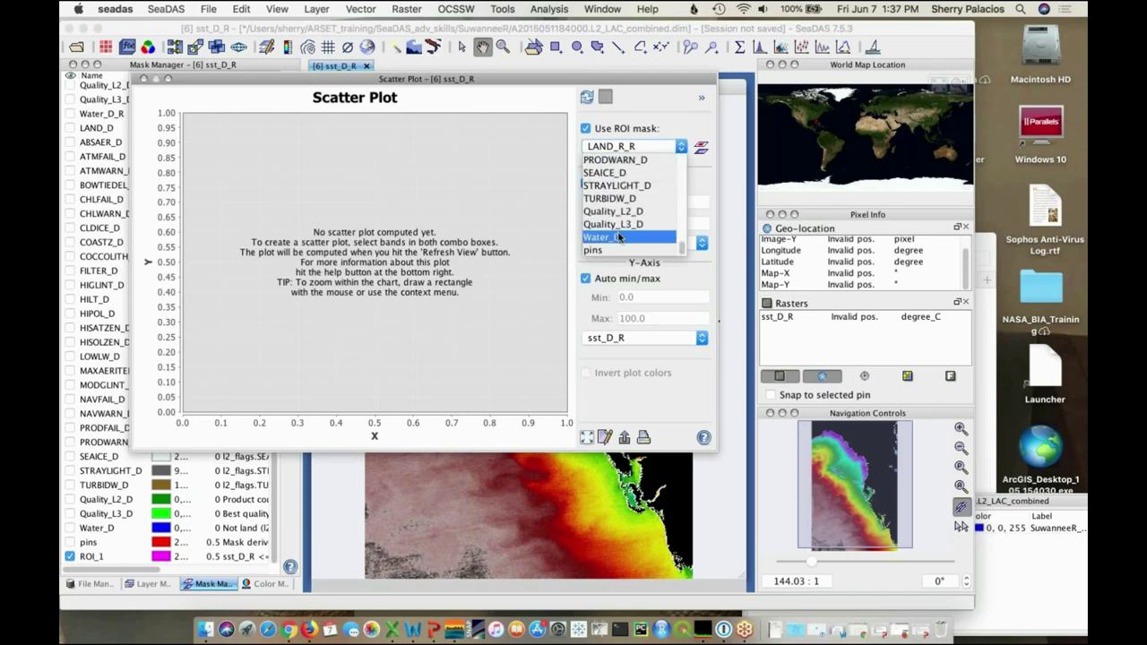
{"action": "left_click", "coordinate": [618, 237]}
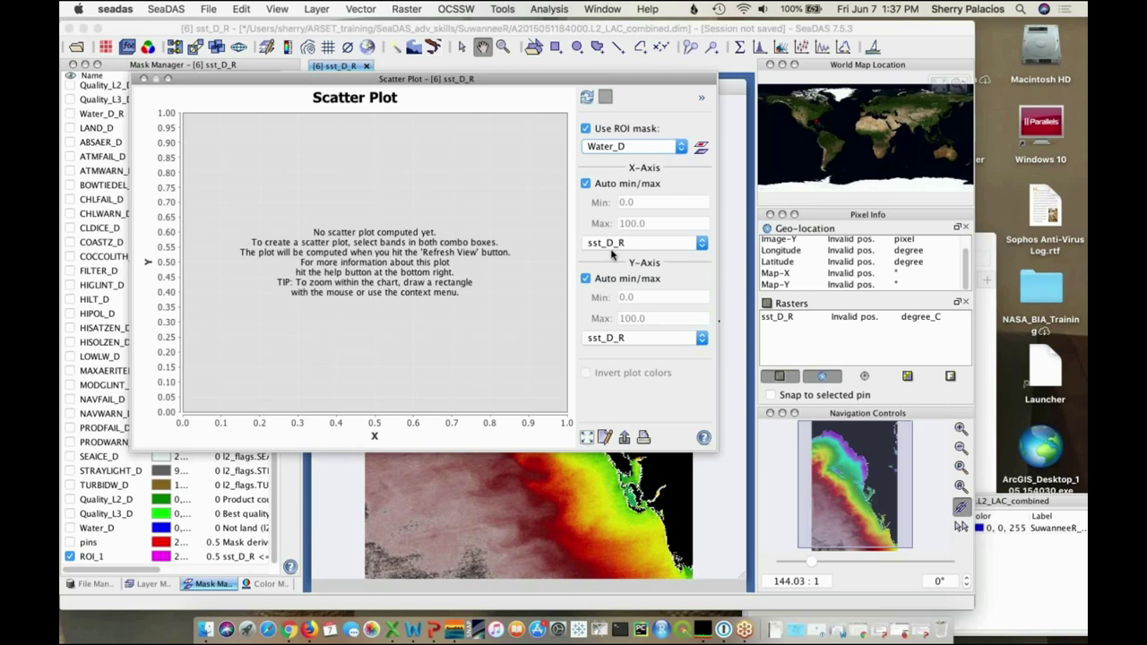
Plot adg_443_giop_D on the Y-axis against sst_D_R, and close the scatter plot after viewing it
{"action": "left_click", "coordinate": [688, 339]}
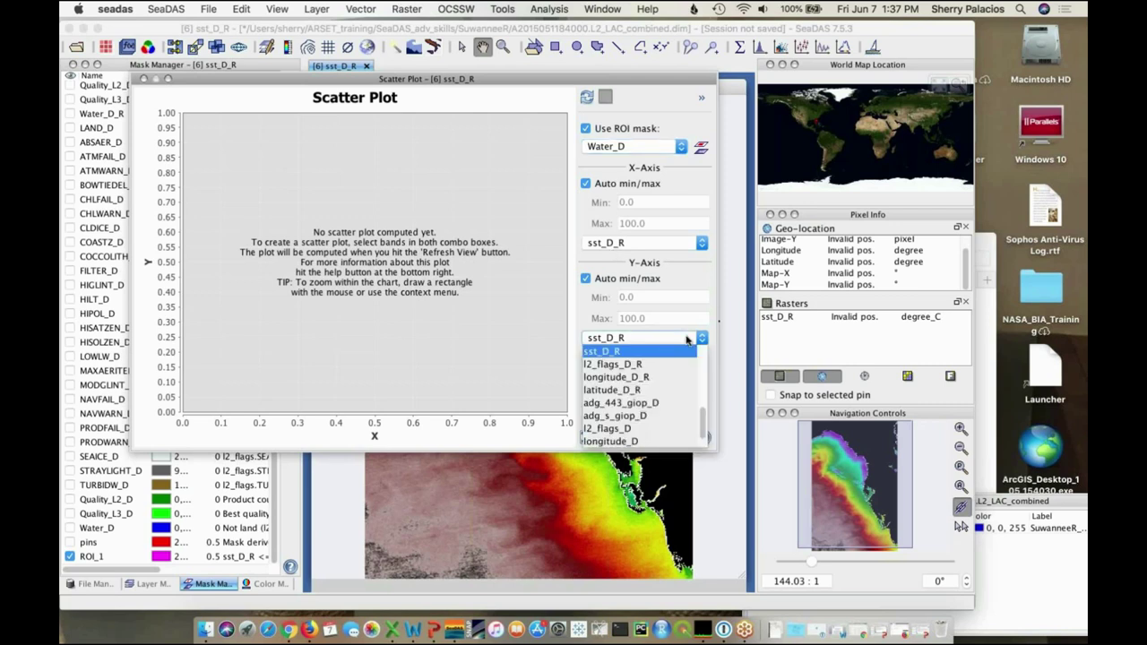
{"action": "left_click", "coordinate": [678, 404]}
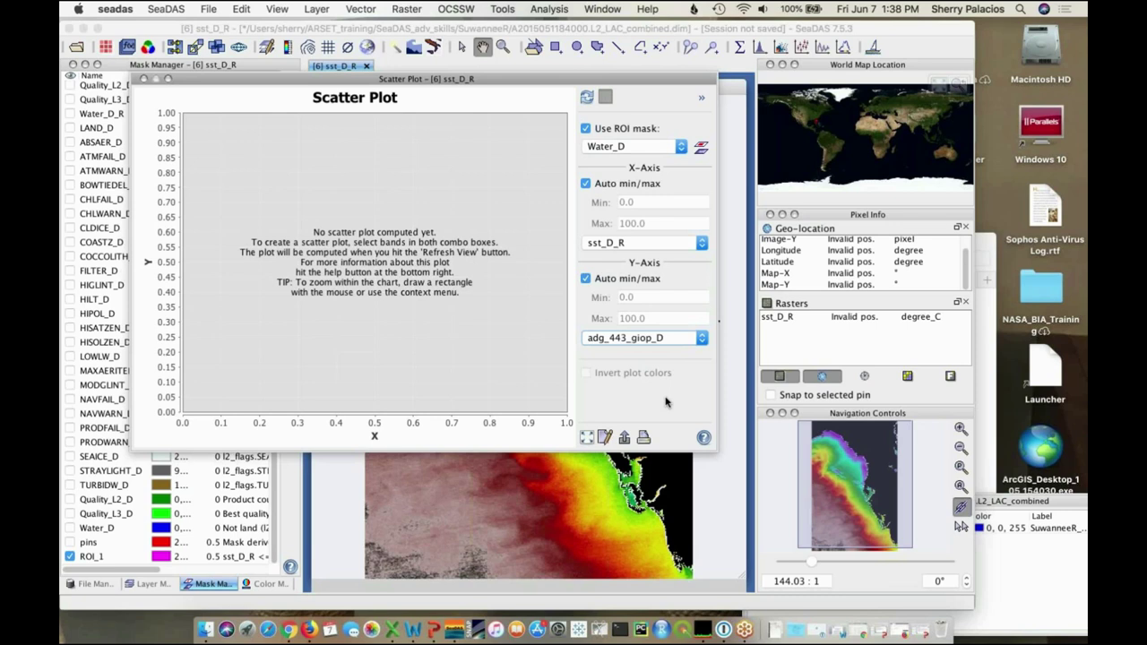
{"action": "left_click", "coordinate": [588, 98]}
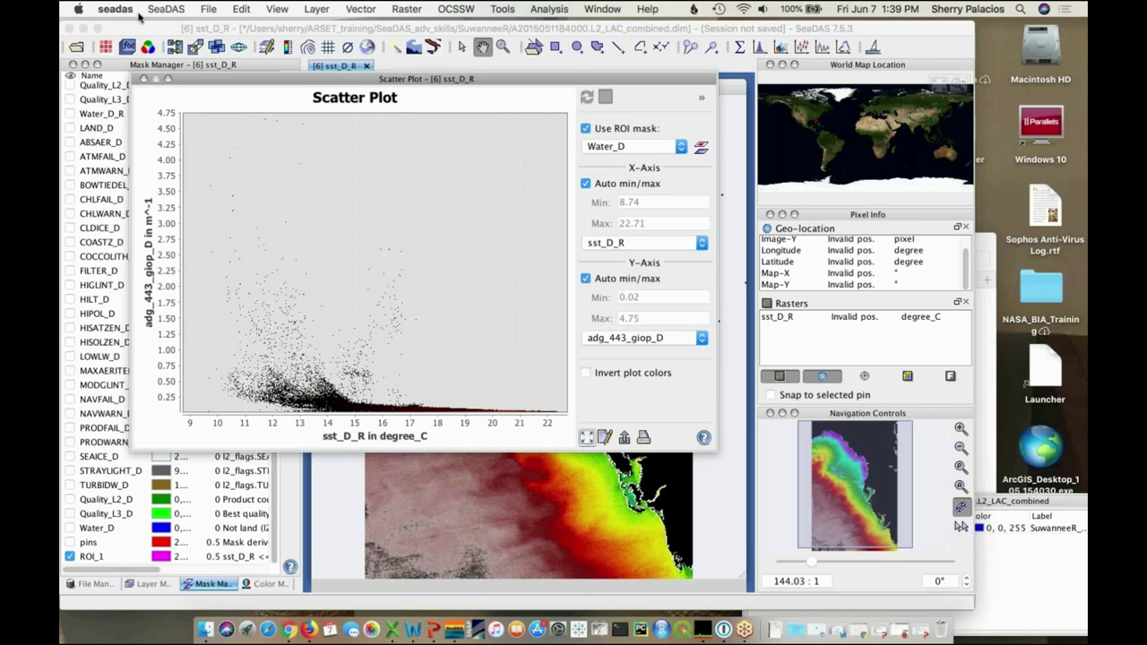
{"action": "left_click", "coordinate": [143, 80]}
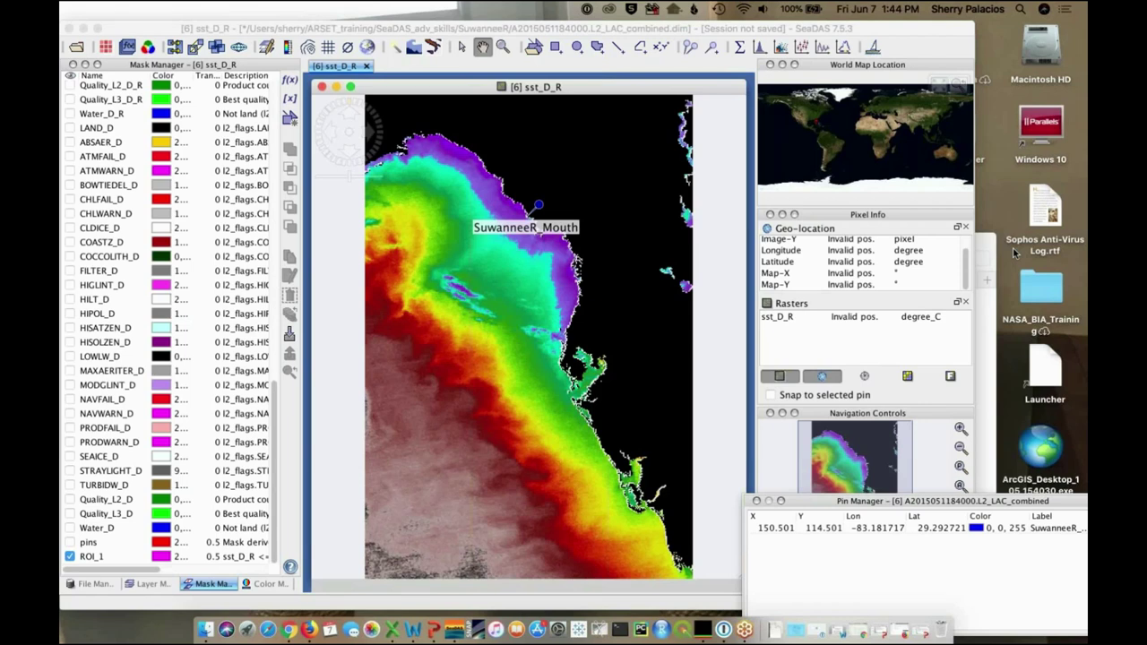
Delete the SuwanneeR_Mouth pin from the Pin Manager, confirm its removal and close the Pin Manager
{"action": "left_click_drag", "start_coordinate": [889, 500], "coordinate": [461, 264]}
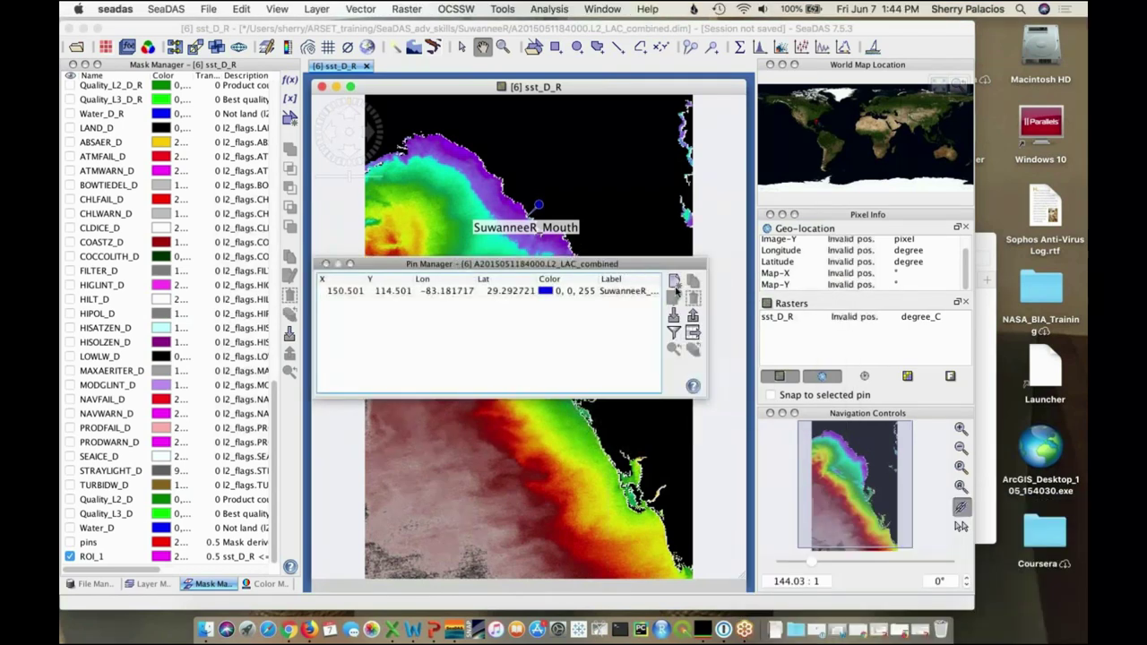
{"action": "left_click", "coordinate": [339, 293]}
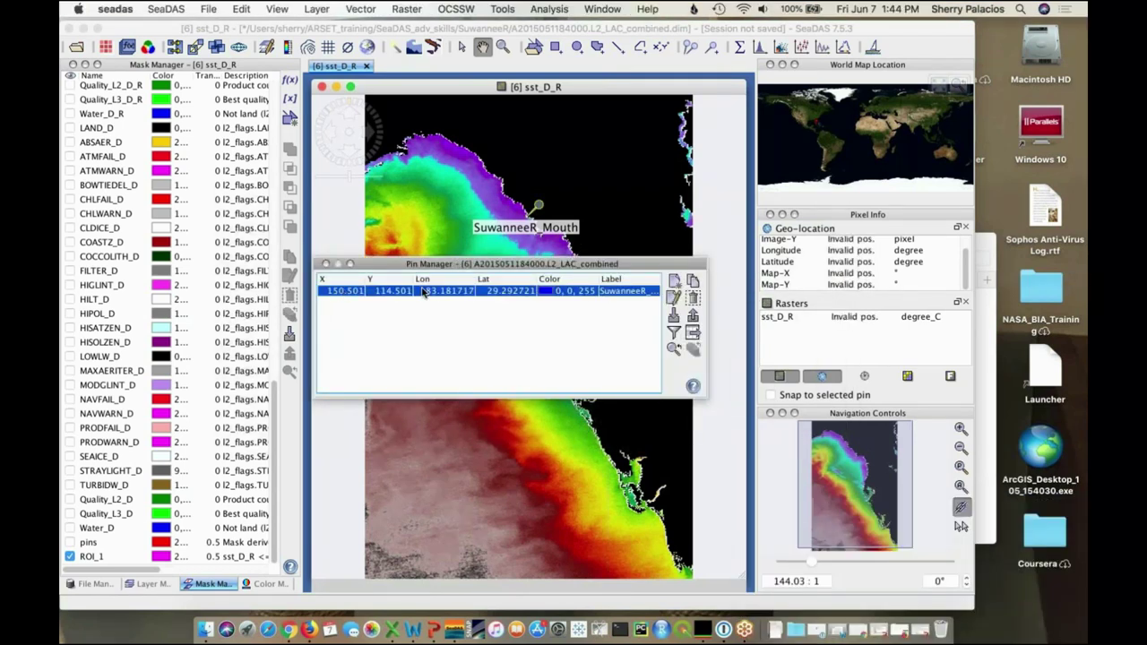
{"action": "left_click", "coordinate": [693, 299]}
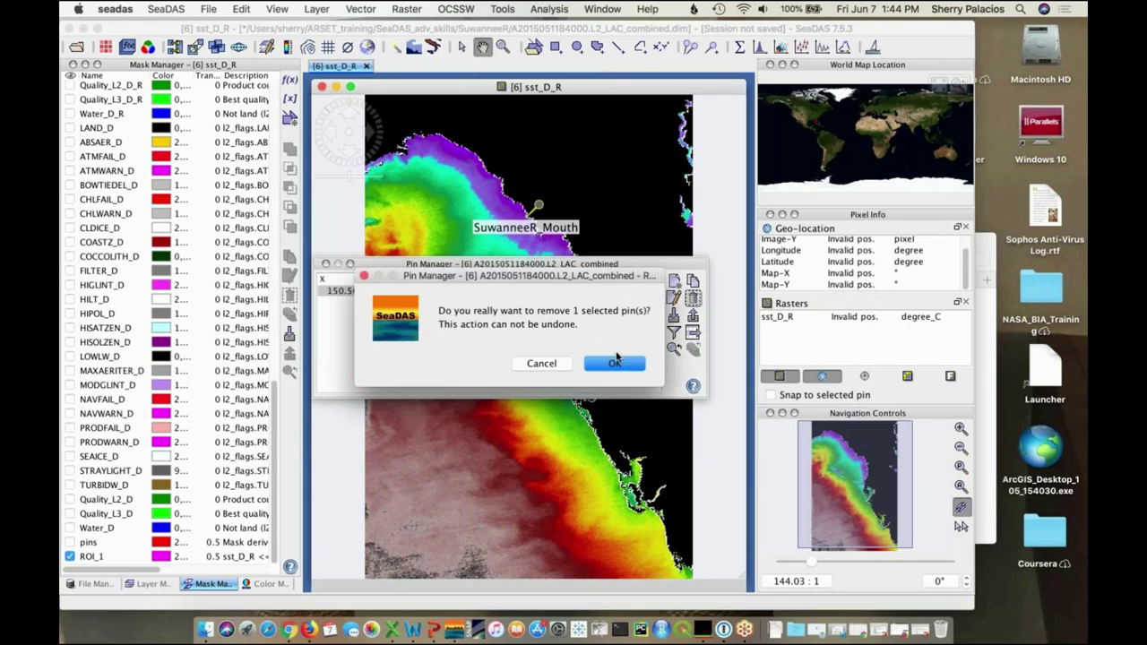
{"action": "left_click", "coordinate": [615, 362]}
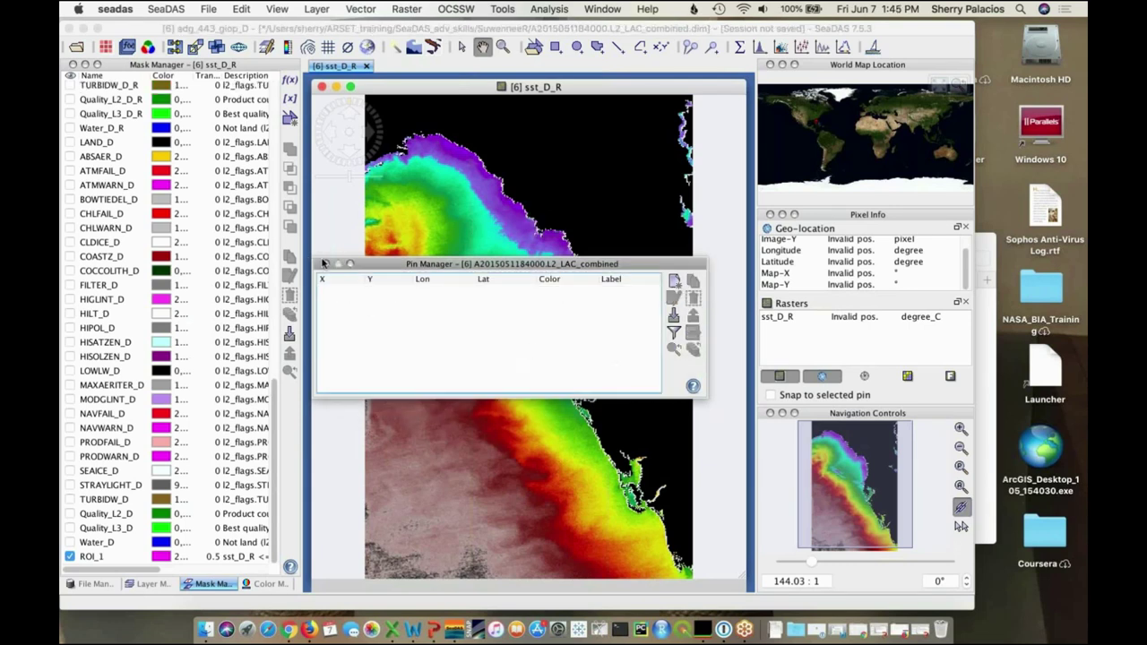
{"action": "left_click", "coordinate": [324, 263]}
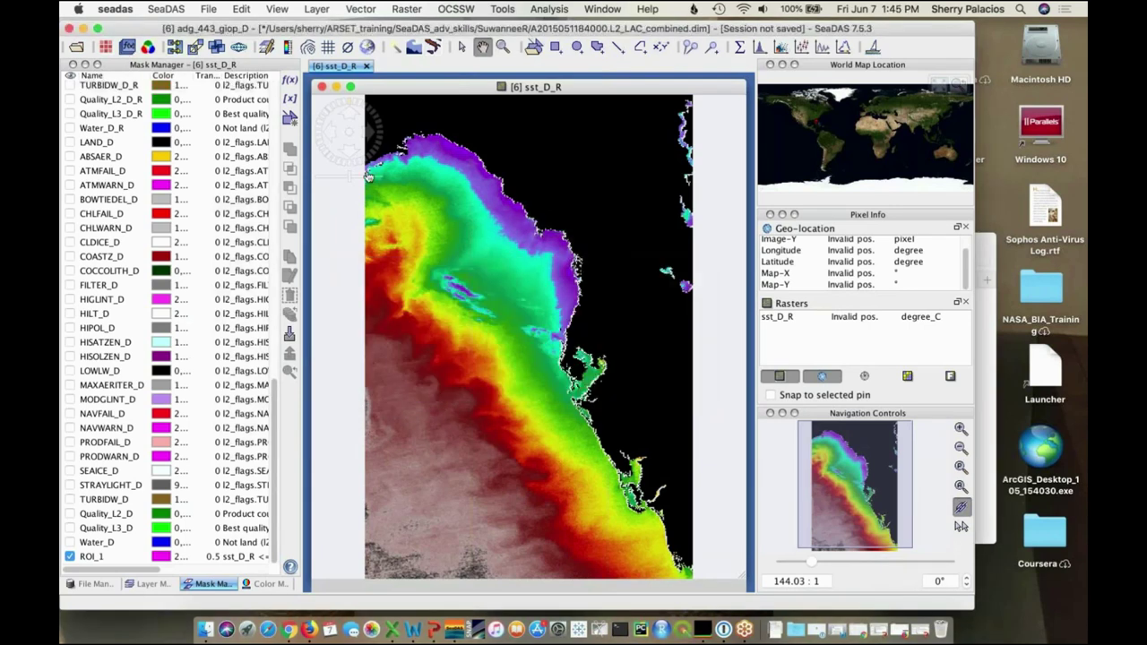
Close the sst_D_R image view and bring up the product's raster list in a slightly narrower side pane
{"action": "left_click", "coordinate": [368, 68]}
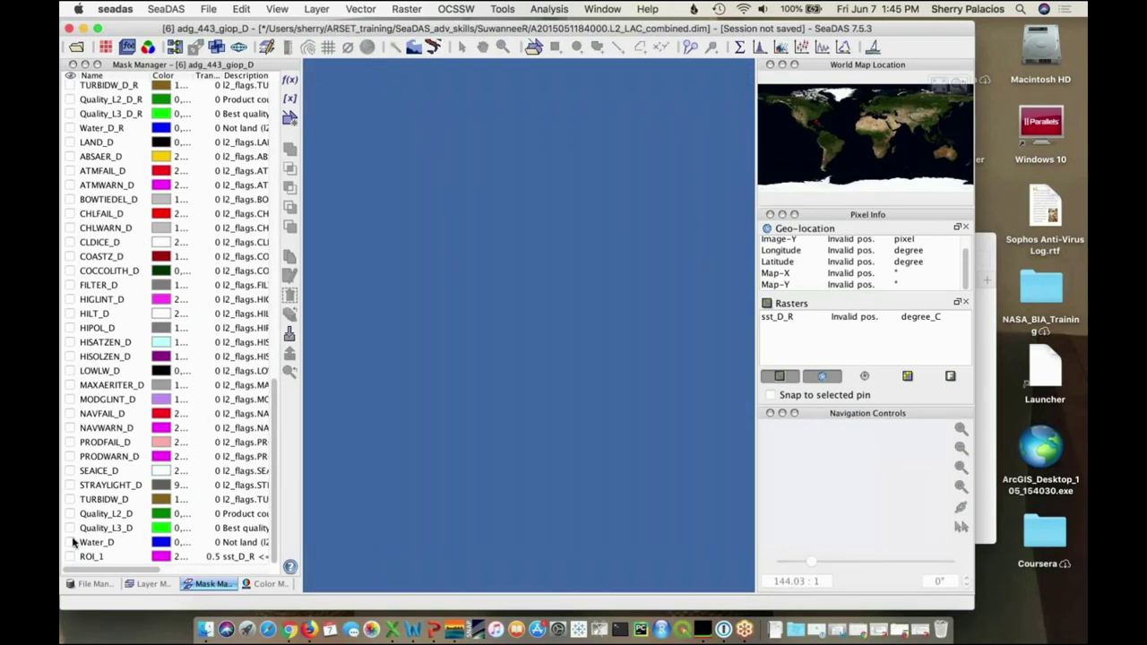
{"action": "left_click", "coordinate": [95, 583]}
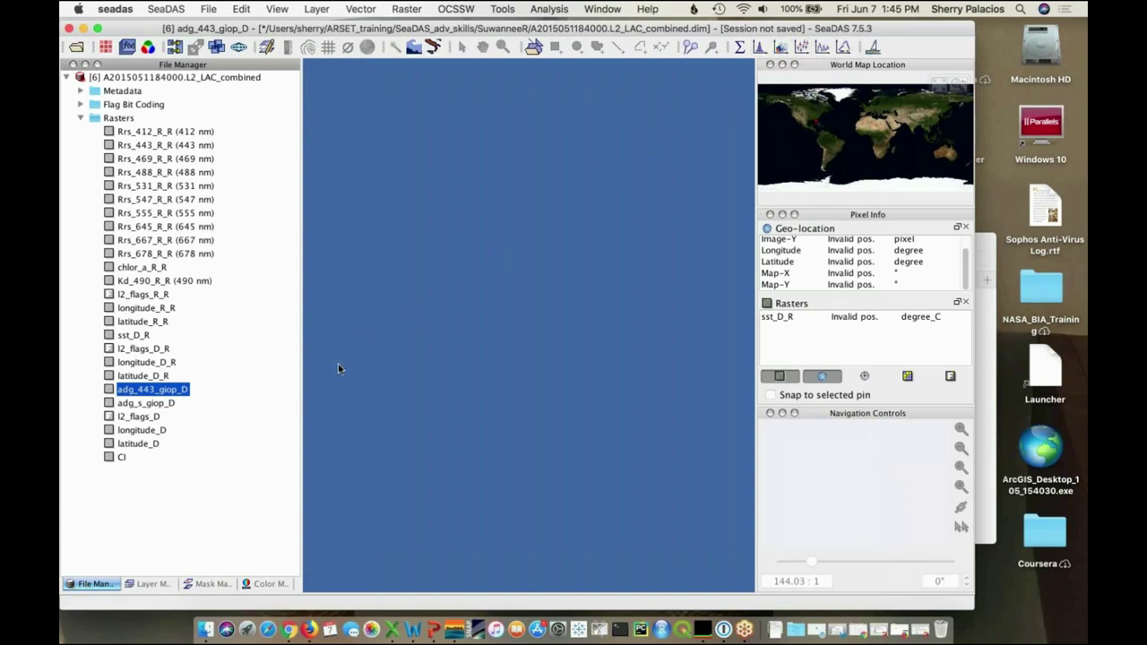
{"action": "left_click_drag", "start_coordinate": [300, 396], "coordinate": [277, 389]}
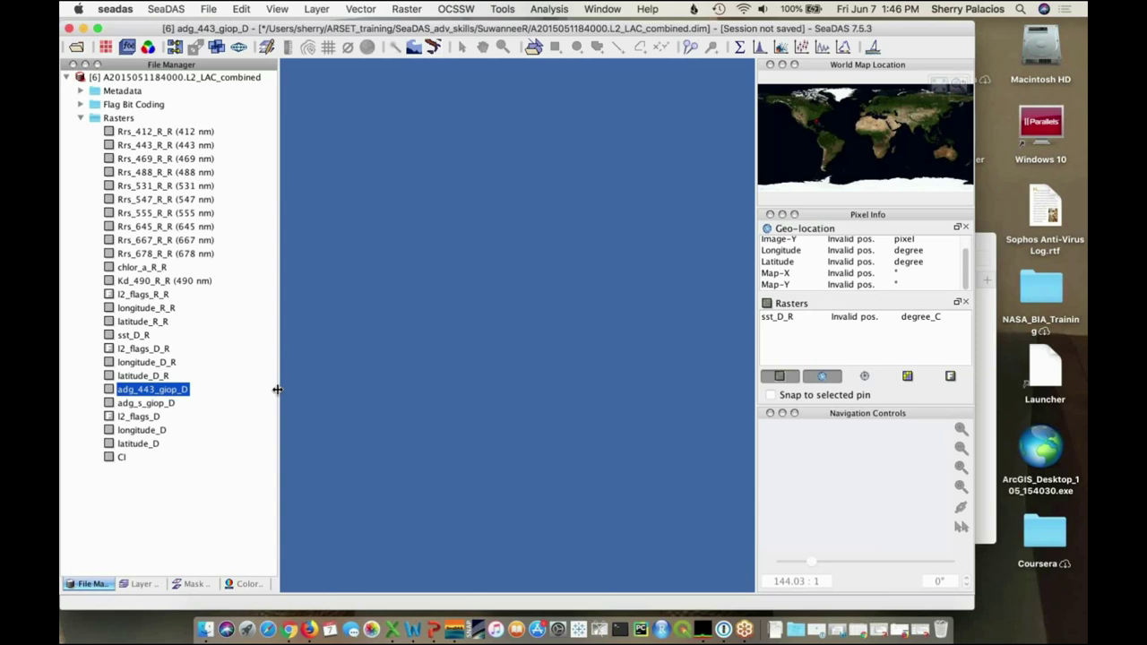
{"action": "left_click", "coordinate": [404, 9]}
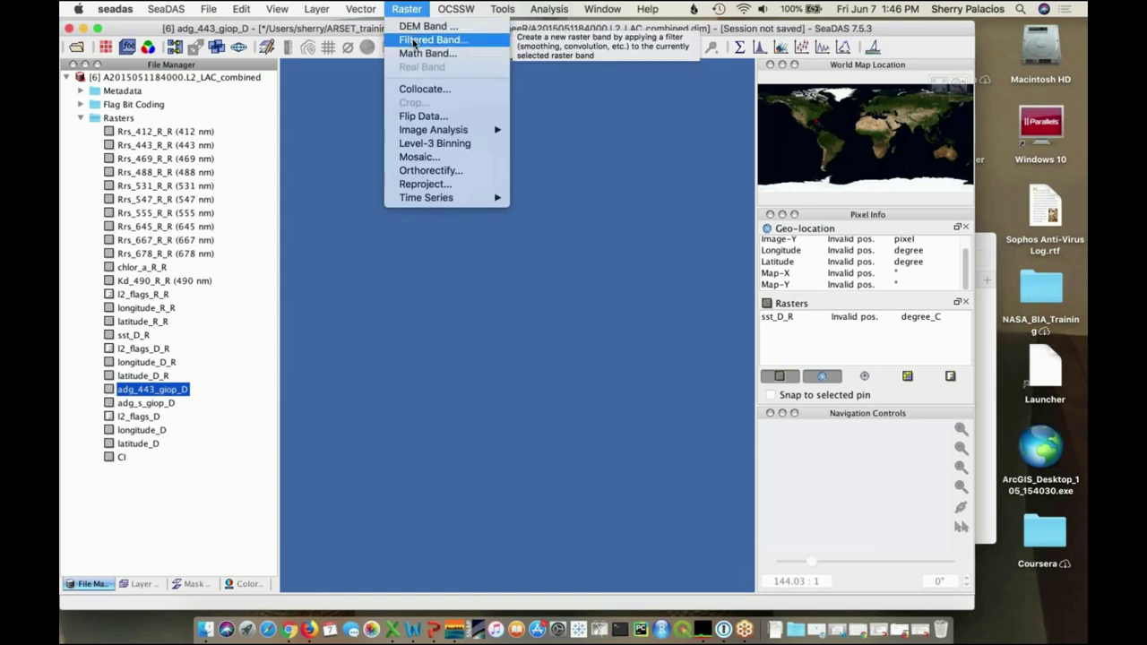
{"action": "left_click", "coordinate": [426, 40]}
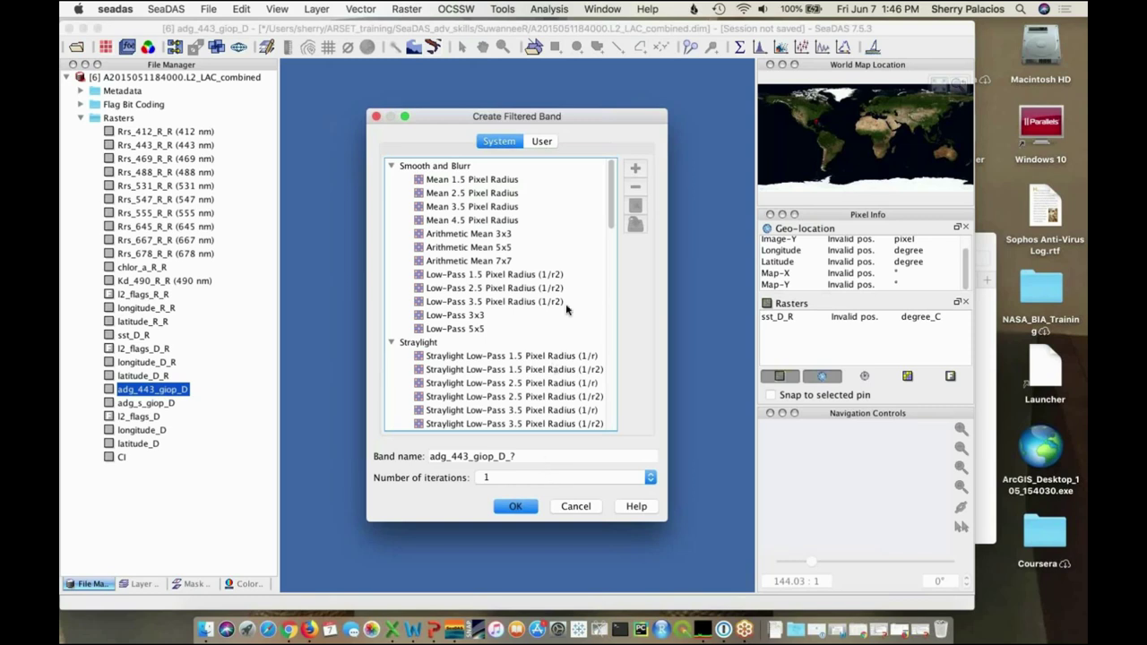
{"action": "scroll", "coordinate": [584, 299], "scroll_direction": "down", "scroll_amount": 5}
{"action": "scroll", "coordinate": [583, 299], "scroll_direction": "up", "scroll_amount": 5}
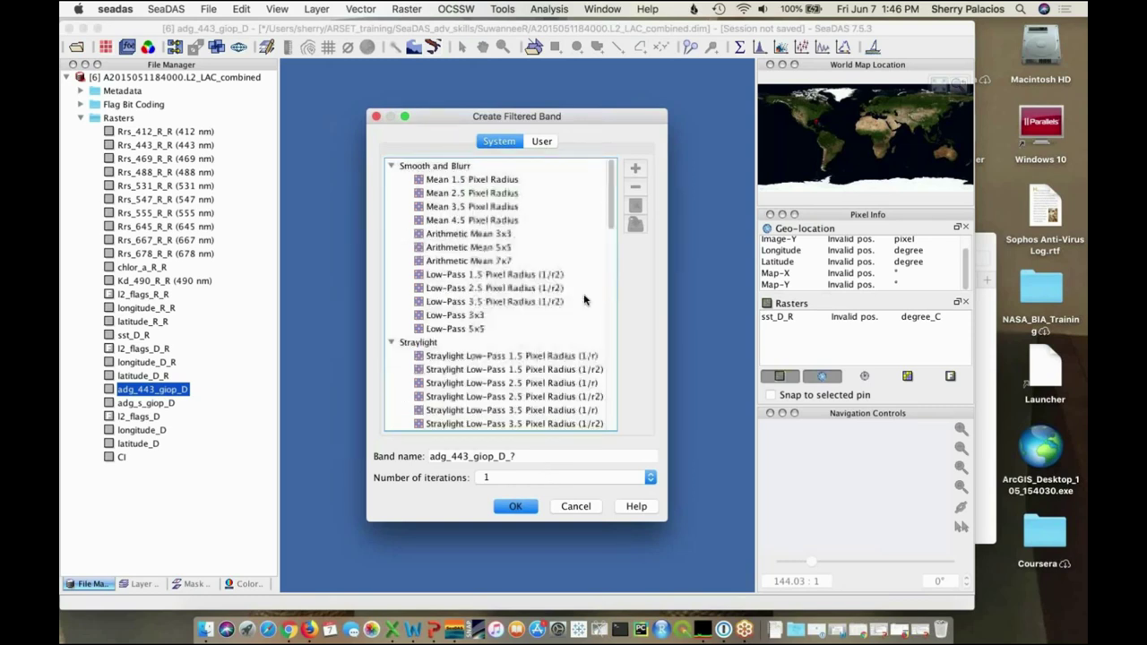
{"action": "left_click", "coordinate": [575, 506]}
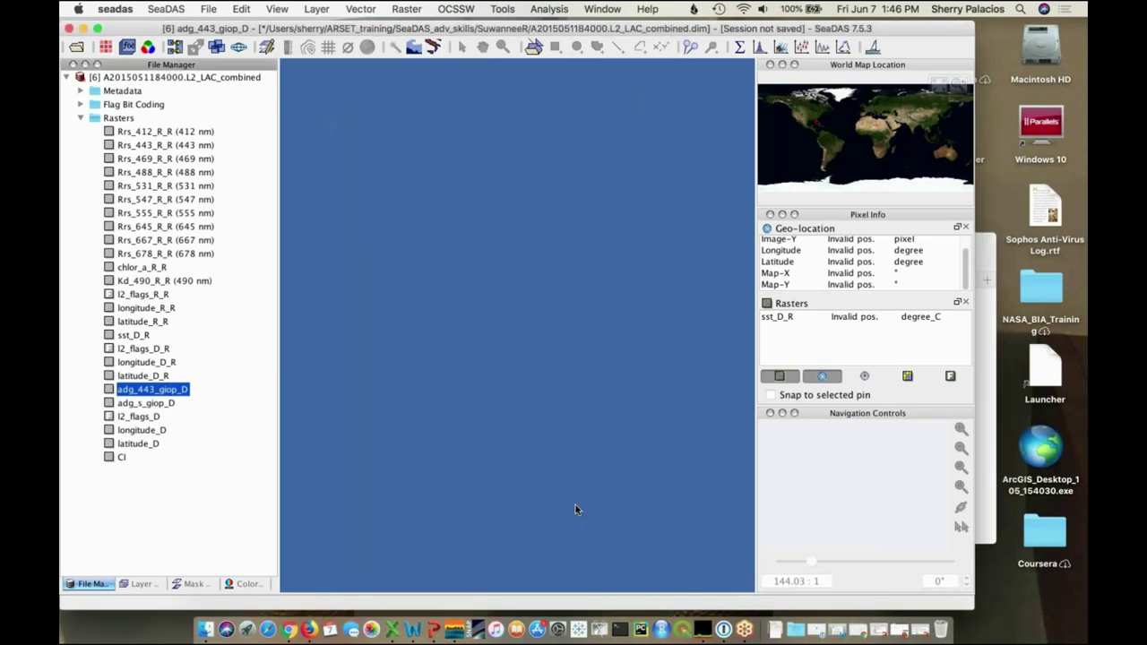
Create a filtered band from Kd_490_R_R using the Arithmetic Mean 3x3 filter with 1 iteration, named Kd_490_R_R_am3
{"action": "left_click", "coordinate": [151, 283]}
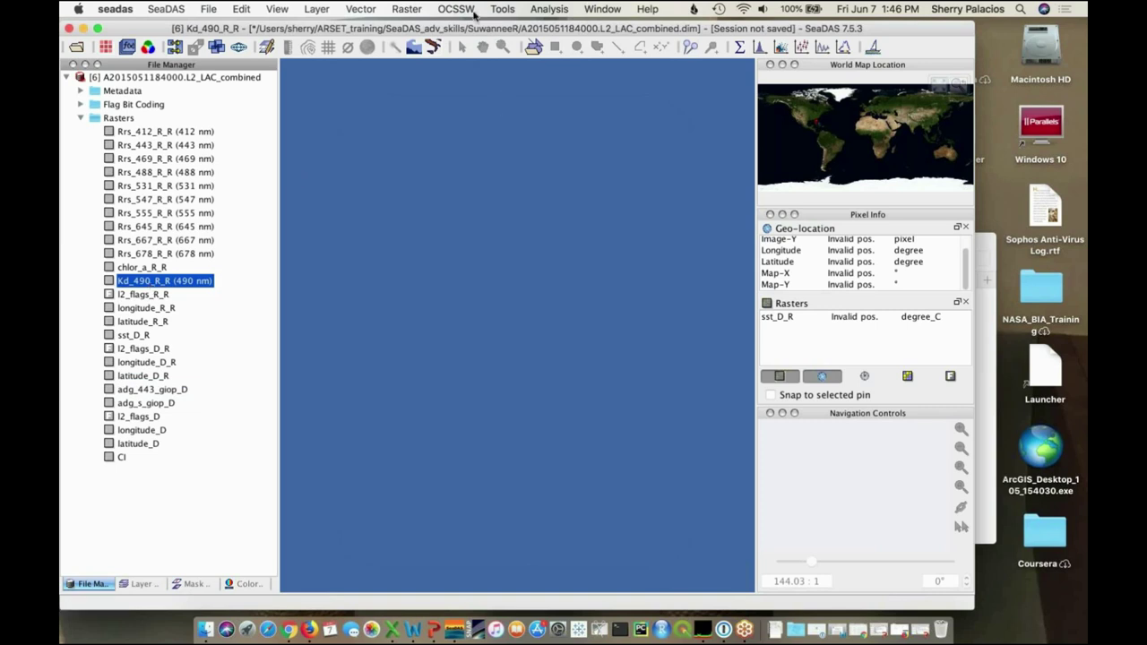
{"action": "left_click", "coordinate": [404, 11]}
{"action": "left_click", "coordinate": [421, 41]}
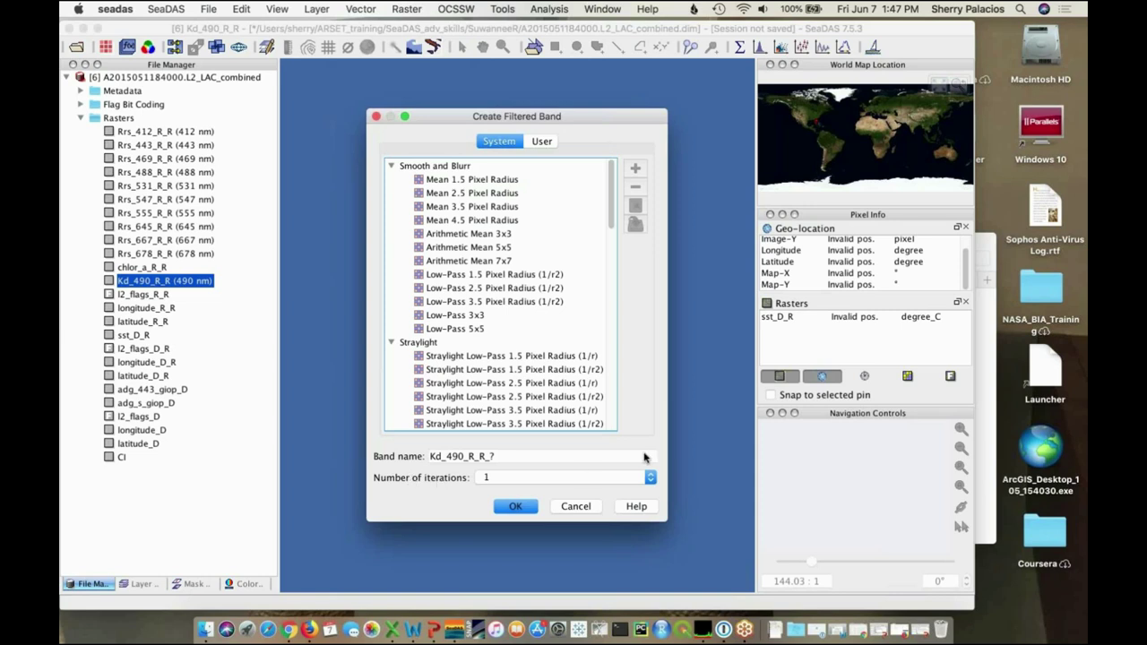
{"action": "left_click", "coordinate": [464, 234]}
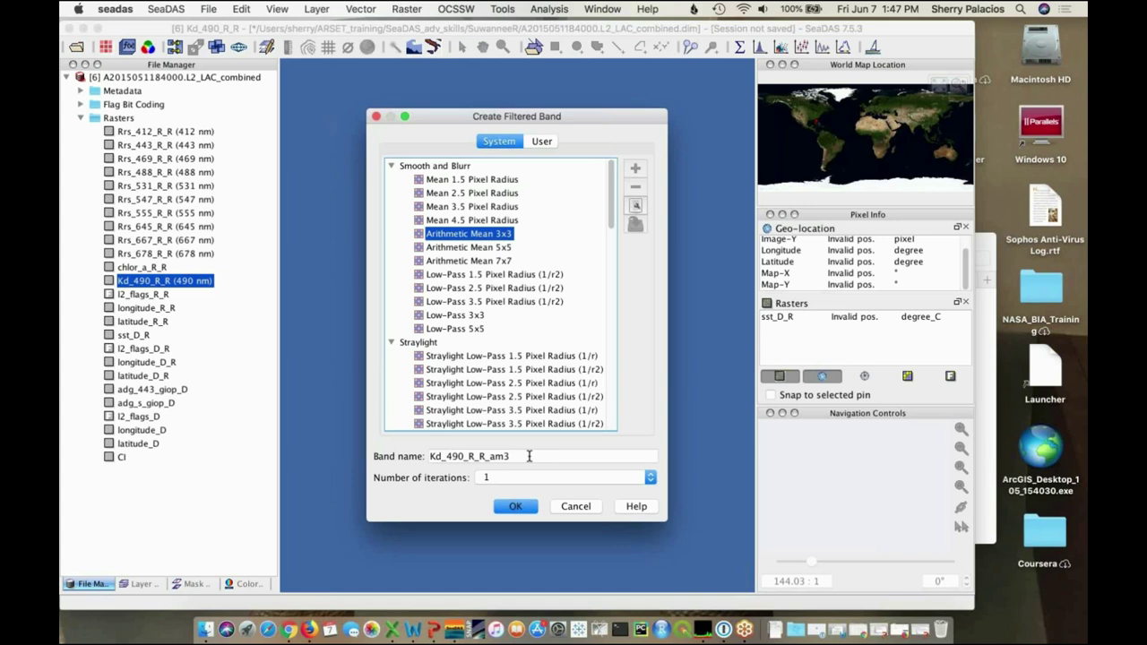
{"action": "left_click", "coordinate": [518, 507]}
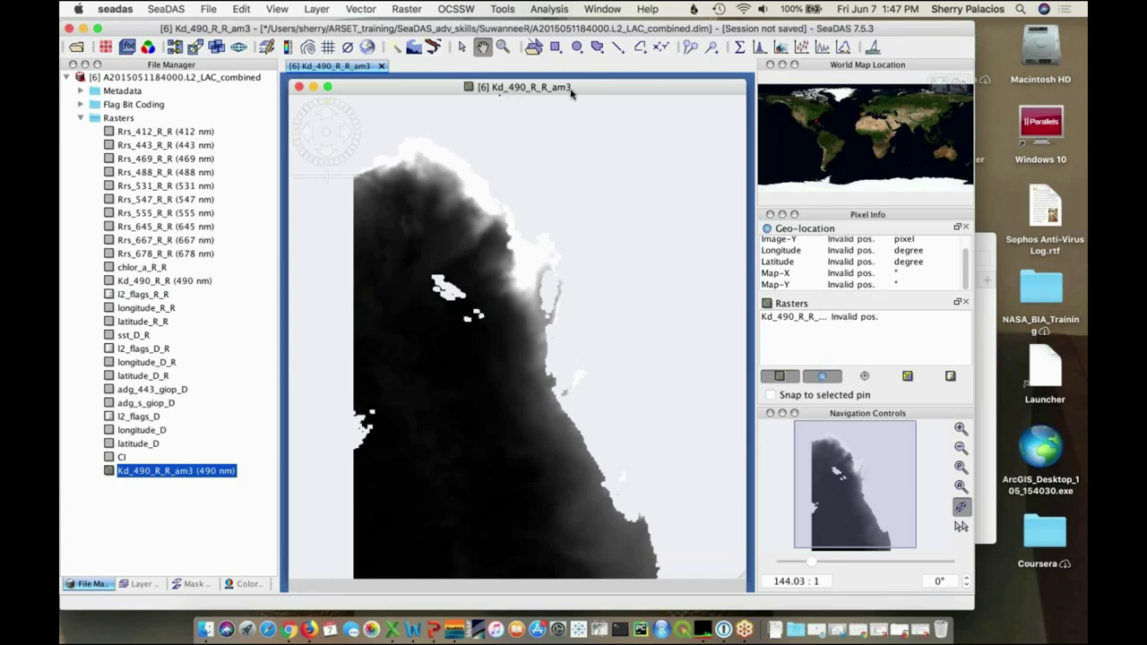
Overlay the LAND_R_R mask on the filtered Kd_490_R_R_am3 image
{"action": "left_click", "coordinate": [194, 584]}
{"action": "scroll", "coordinate": [139, 212], "scroll_direction": "right", "scroll_amount": 5}
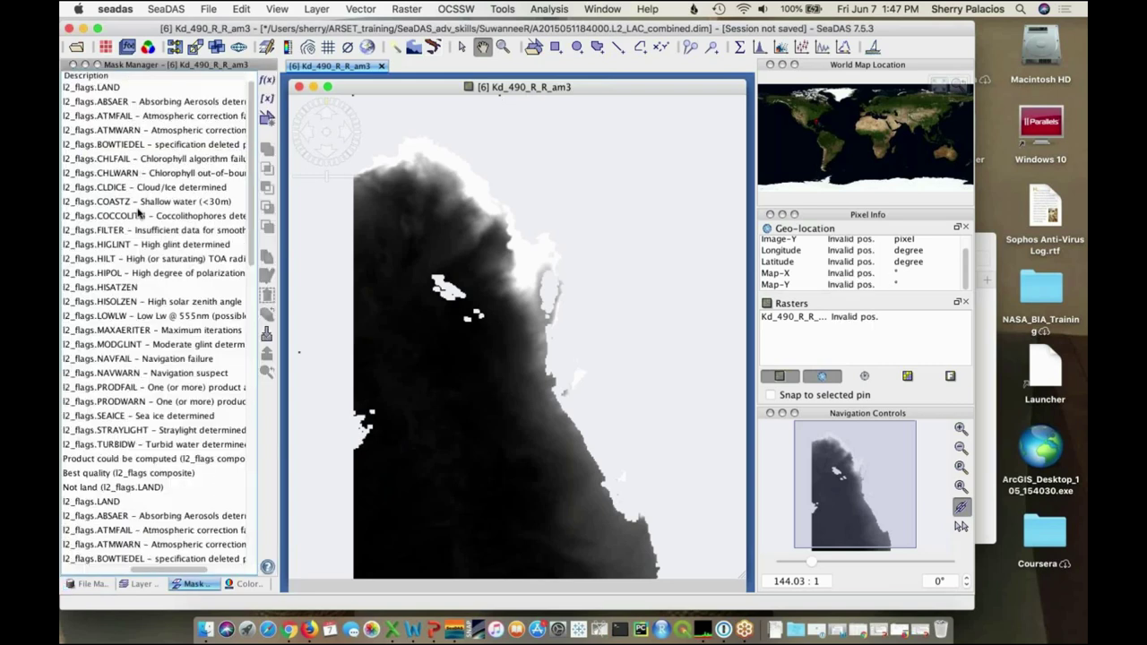
{"action": "scroll", "coordinate": [194, 106], "scroll_direction": "left", "scroll_amount": 5}
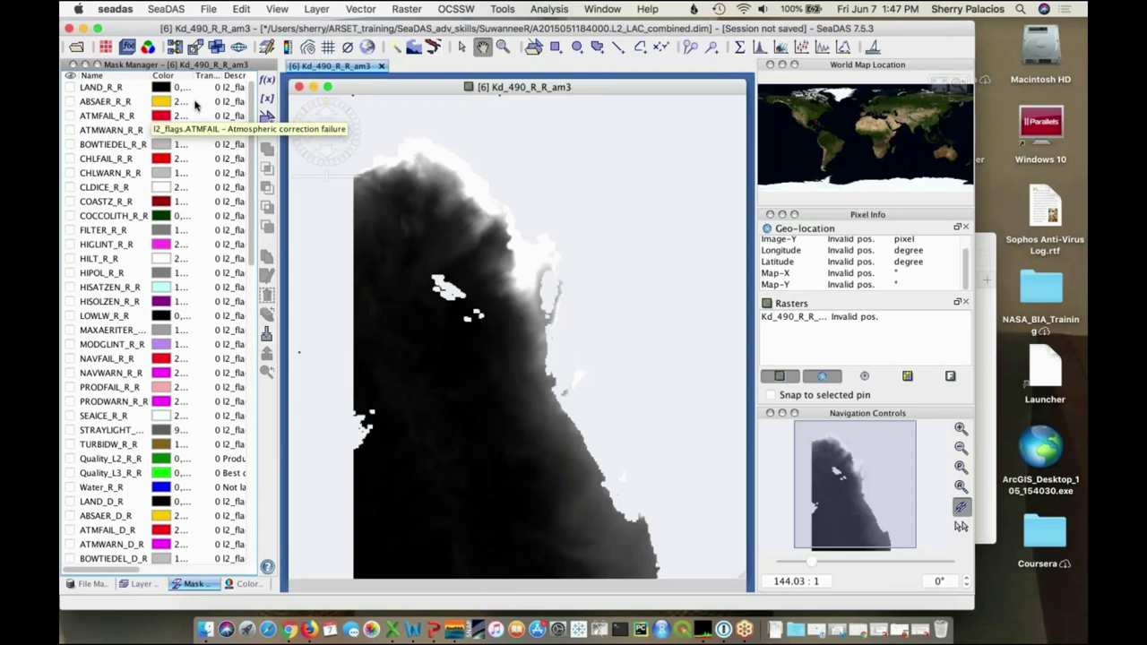
{"action": "left_click", "coordinate": [70, 88]}
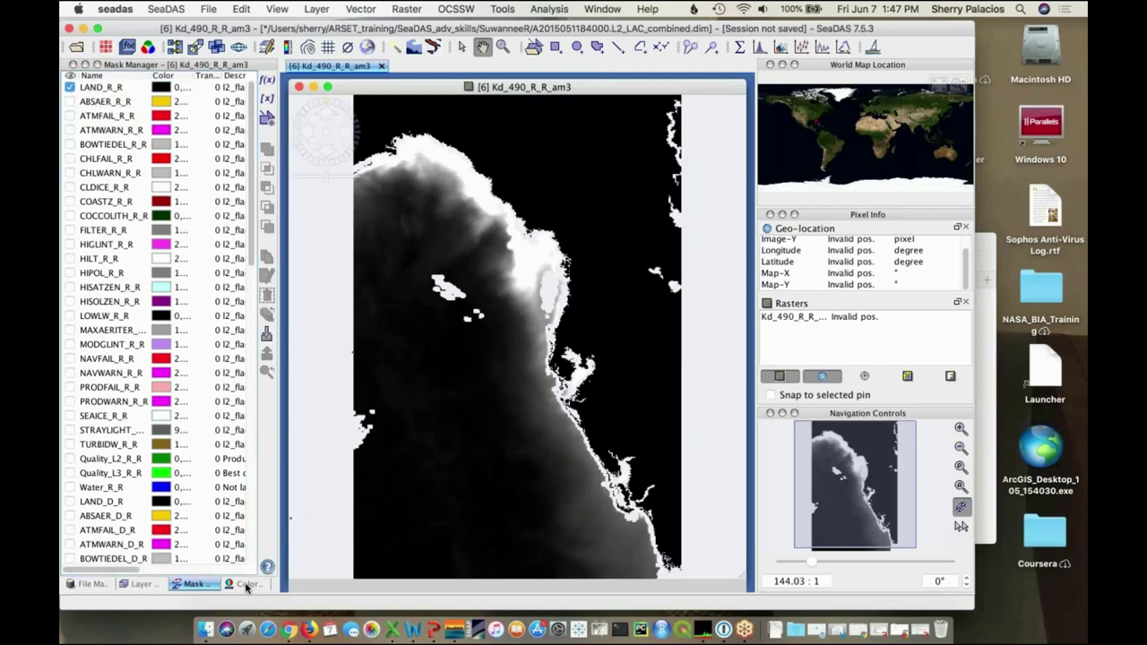
Apply the Kd color scheme to the Kd_490_R_R_am3 image
{"action": "left_click", "coordinate": [247, 585]}
{"action": "left_click", "coordinate": [211, 139]}
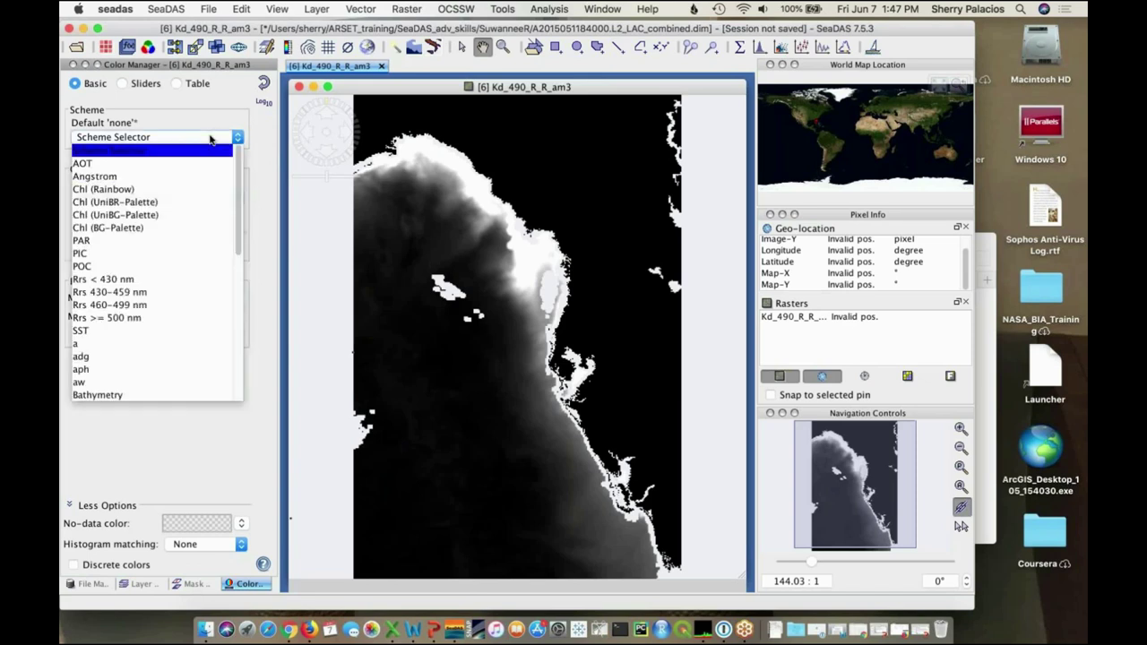
{"action": "scroll", "coordinate": [206, 224], "scroll_direction": "down", "scroll_amount": 4}
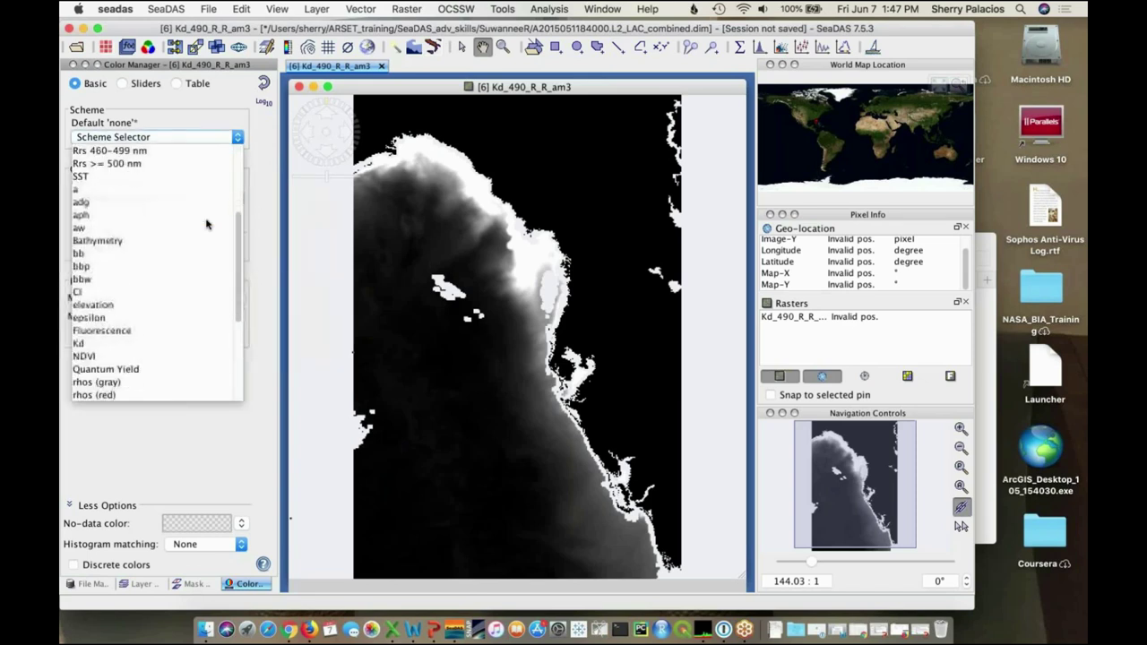
{"action": "scroll", "coordinate": [206, 224], "scroll_direction": "down", "scroll_amount": 2}
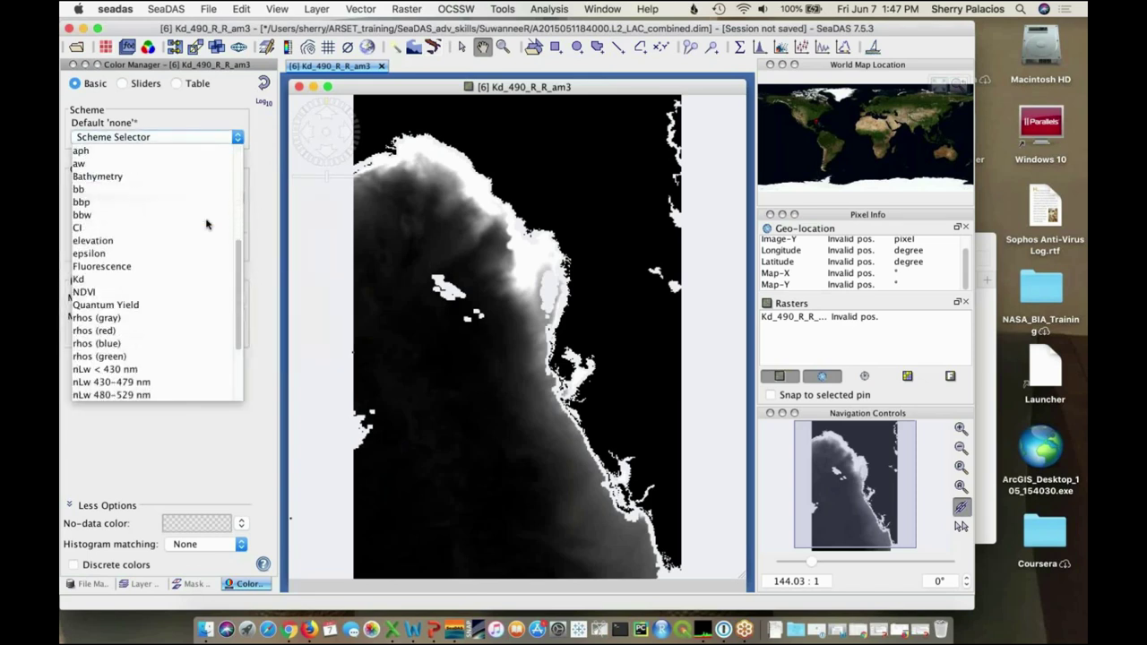
{"action": "left_click", "coordinate": [173, 279]}
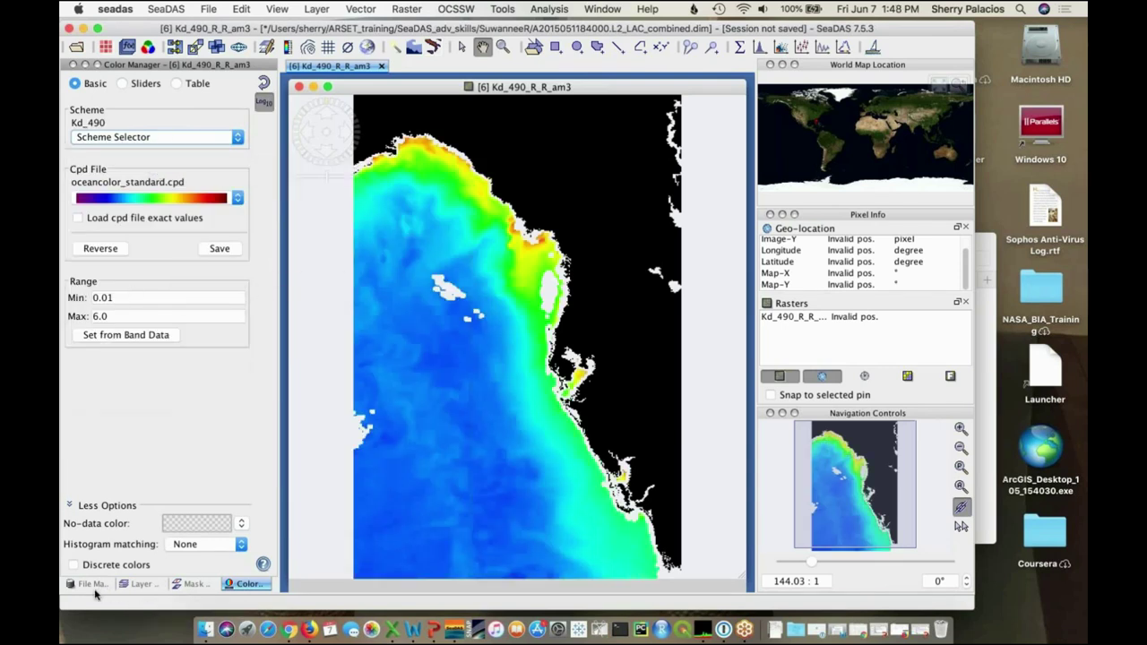
Display the unfiltered Kd_490_R_R band with the Kd color scheme and the LAND_R_R mask
{"action": "left_click", "coordinate": [87, 585]}
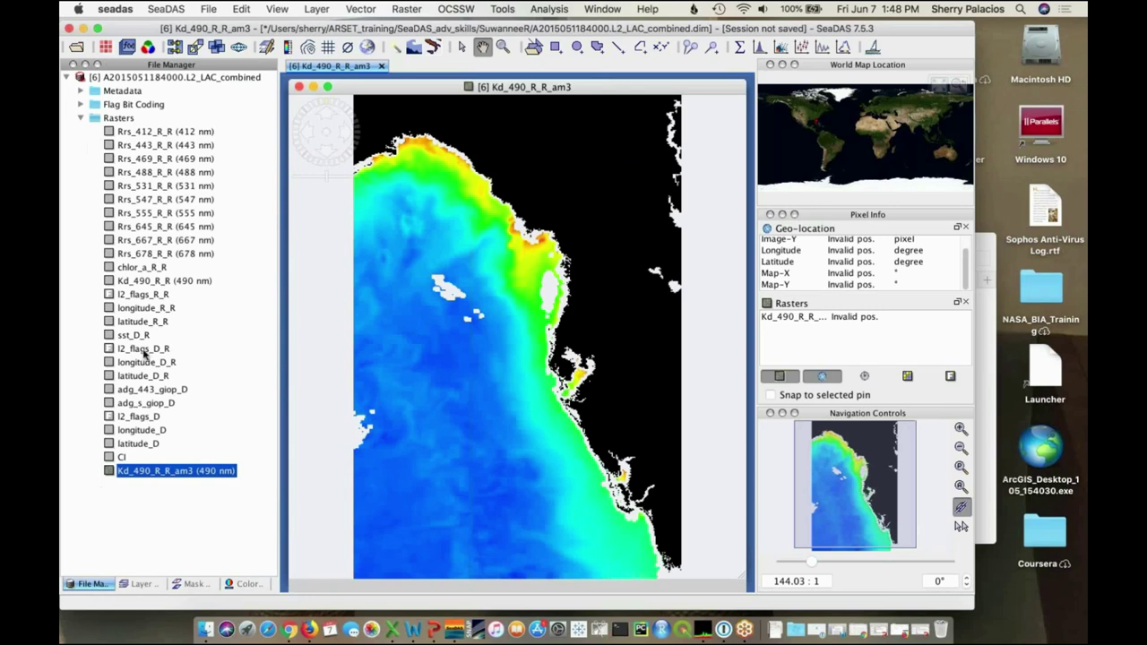
{"action": "double_click", "coordinate": [114, 284]}
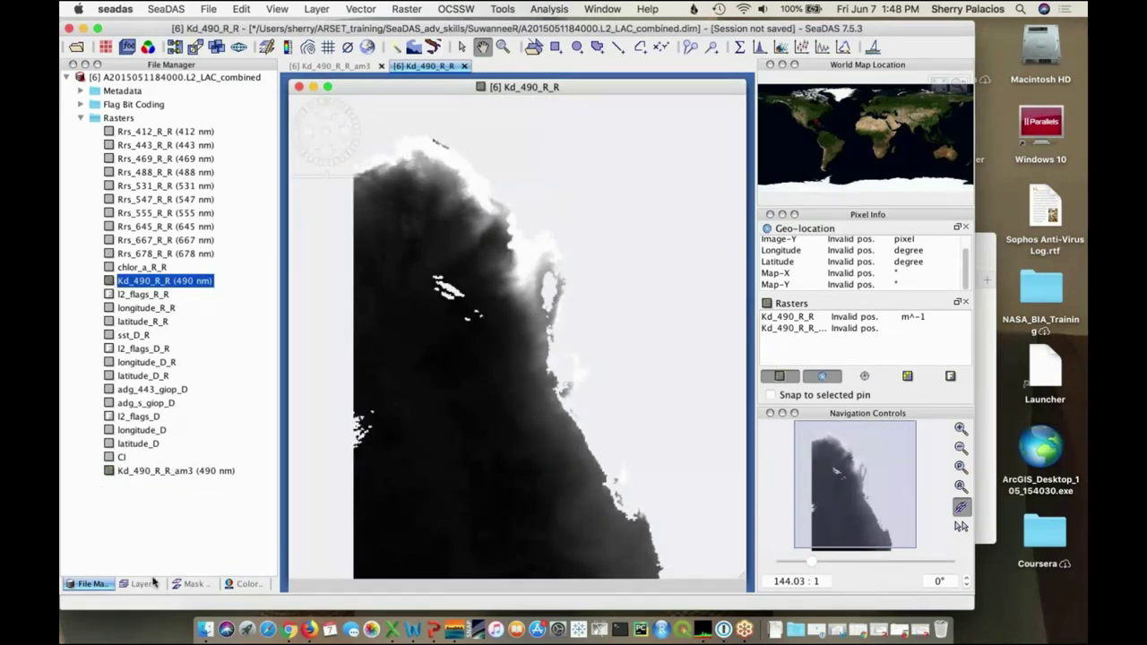
{"action": "left_click", "coordinate": [249, 585]}
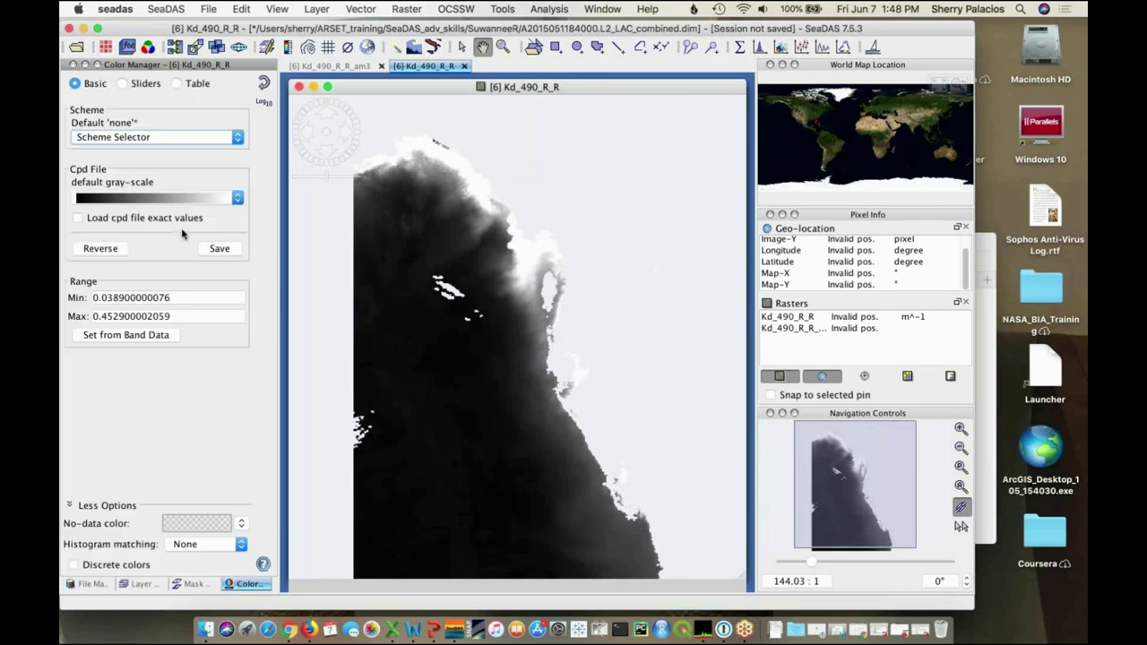
{"action": "left_click", "coordinate": [199, 137]}
{"action": "scroll", "coordinate": [148, 309], "scroll_direction": "down", "scroll_amount": 1}
{"action": "scroll", "coordinate": [148, 309], "scroll_direction": "down", "scroll_amount": 5}
{"action": "left_click", "coordinate": [146, 312]}
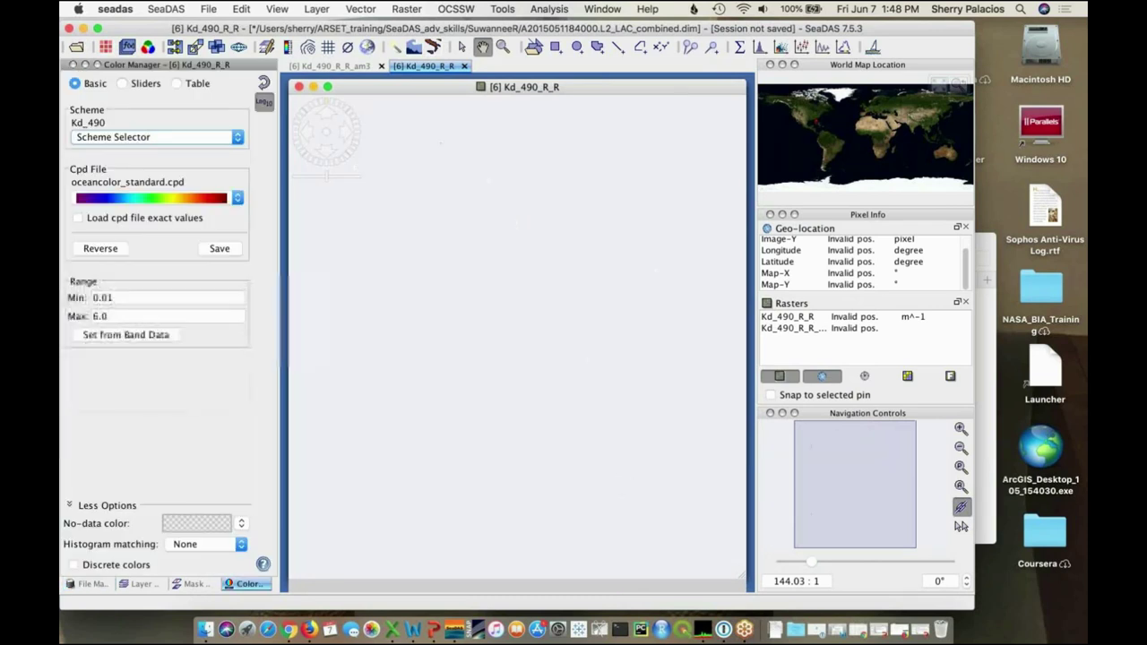
{"action": "left_click", "coordinate": [192, 584]}
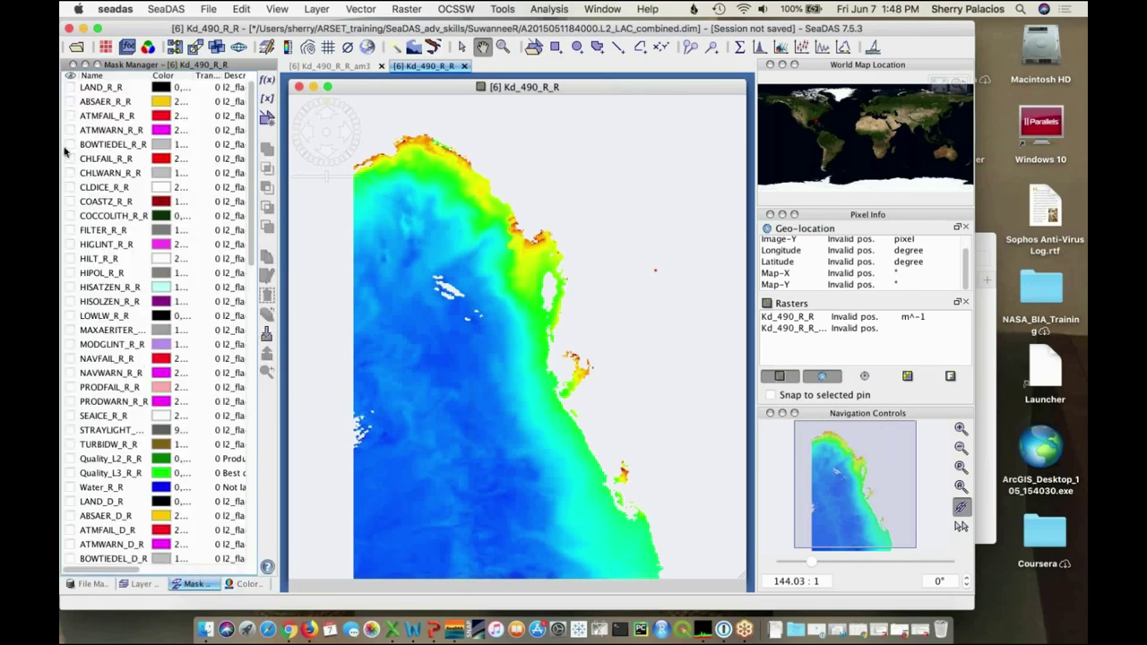
{"action": "left_click", "coordinate": [70, 87]}
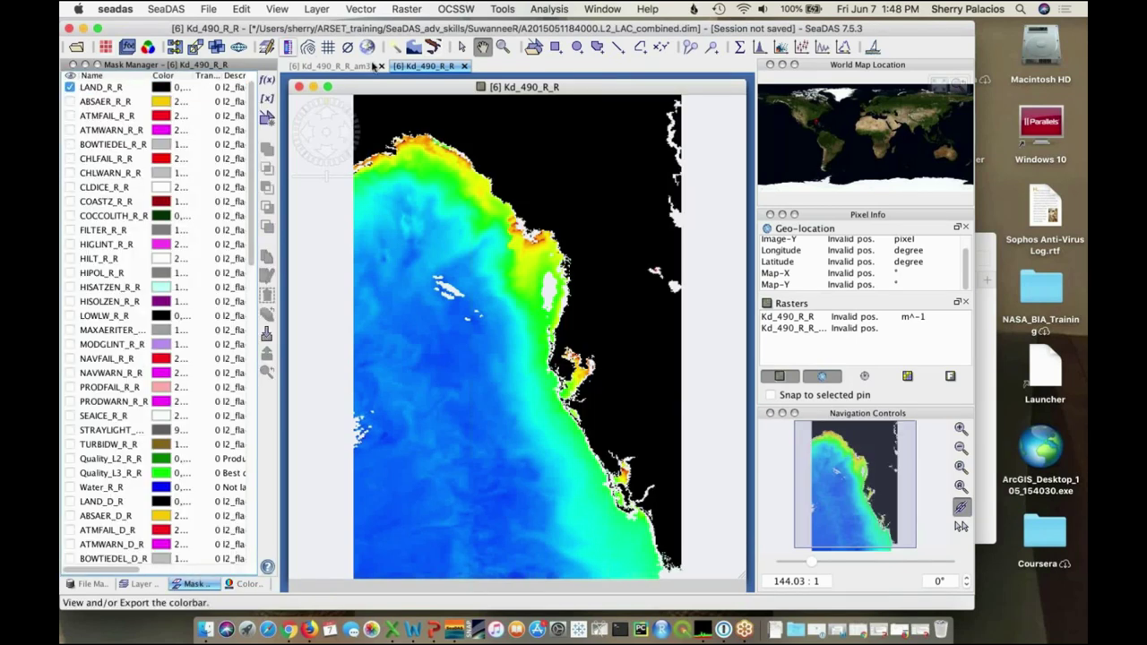
Compare the unfiltered Kd_490_R_R image with the filtered Kd_490_R_R_am3 image by alternating between the two views
{"action": "left_click", "coordinate": [446, 67]}
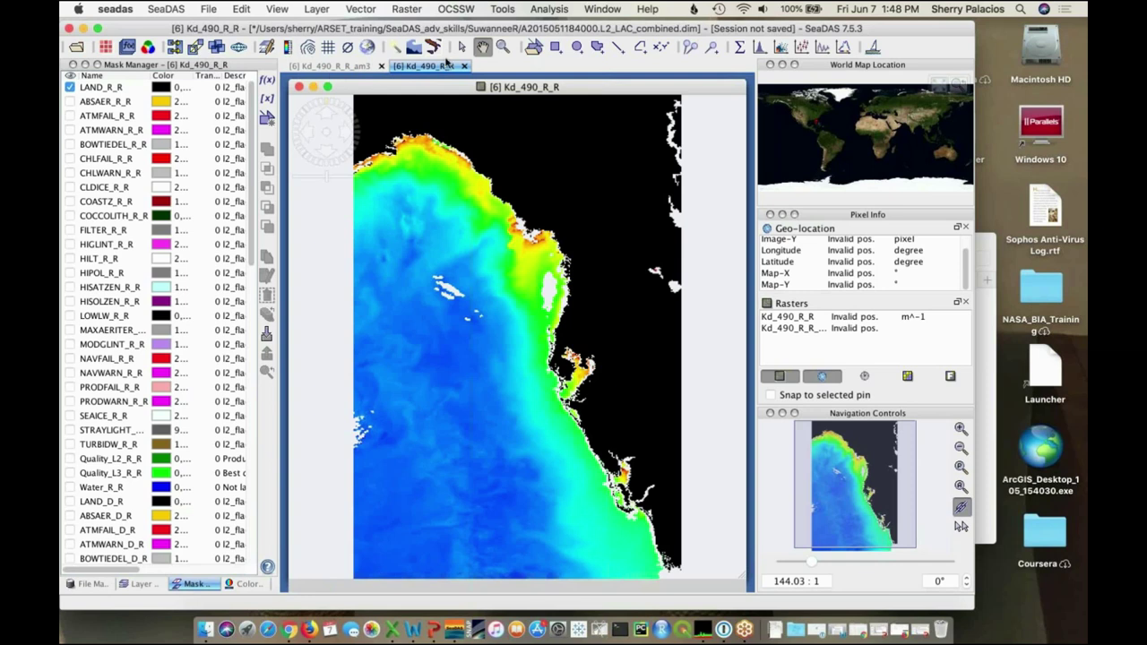
{"action": "left_click", "coordinate": [329, 68]}
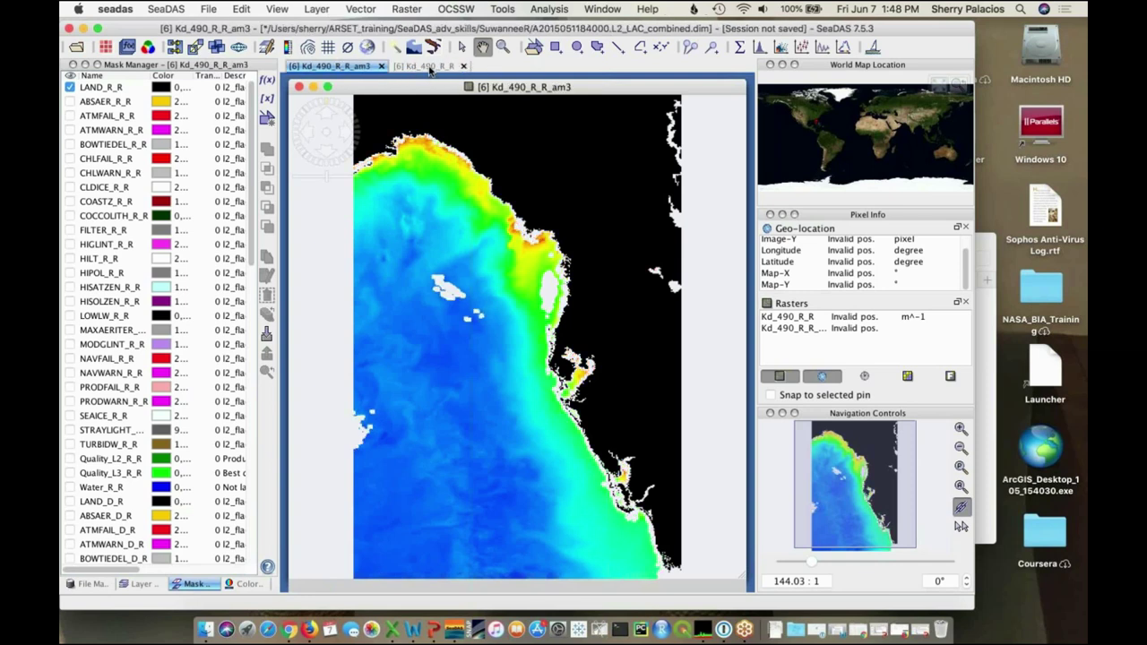
{"action": "left_click", "coordinate": [429, 68]}
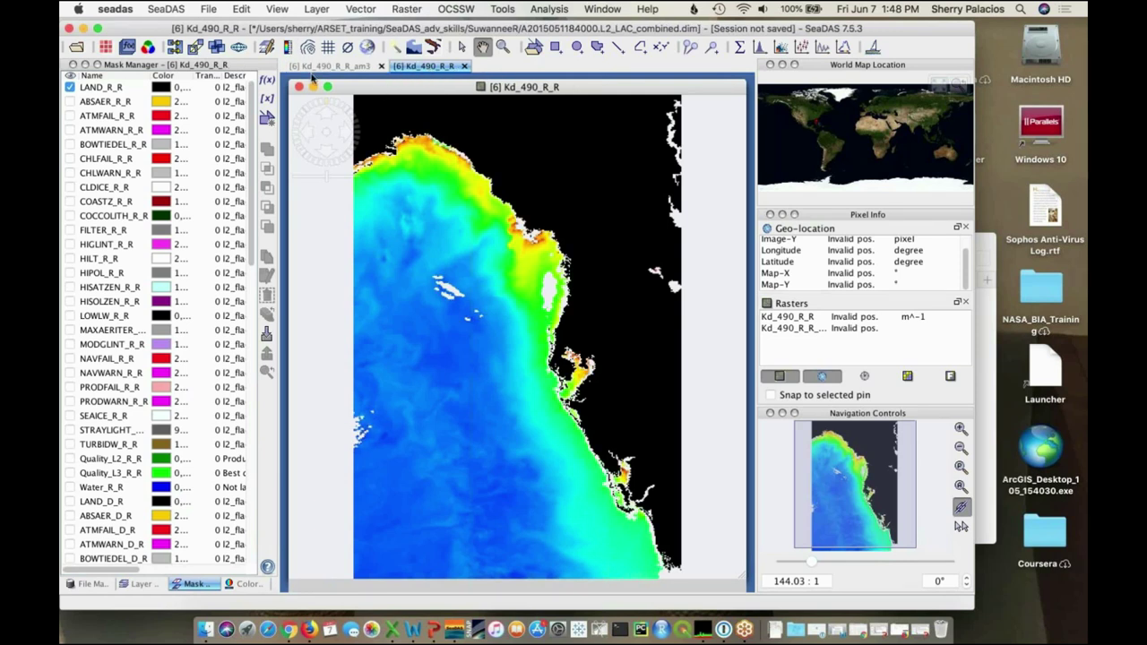
{"action": "left_click", "coordinate": [326, 67]}
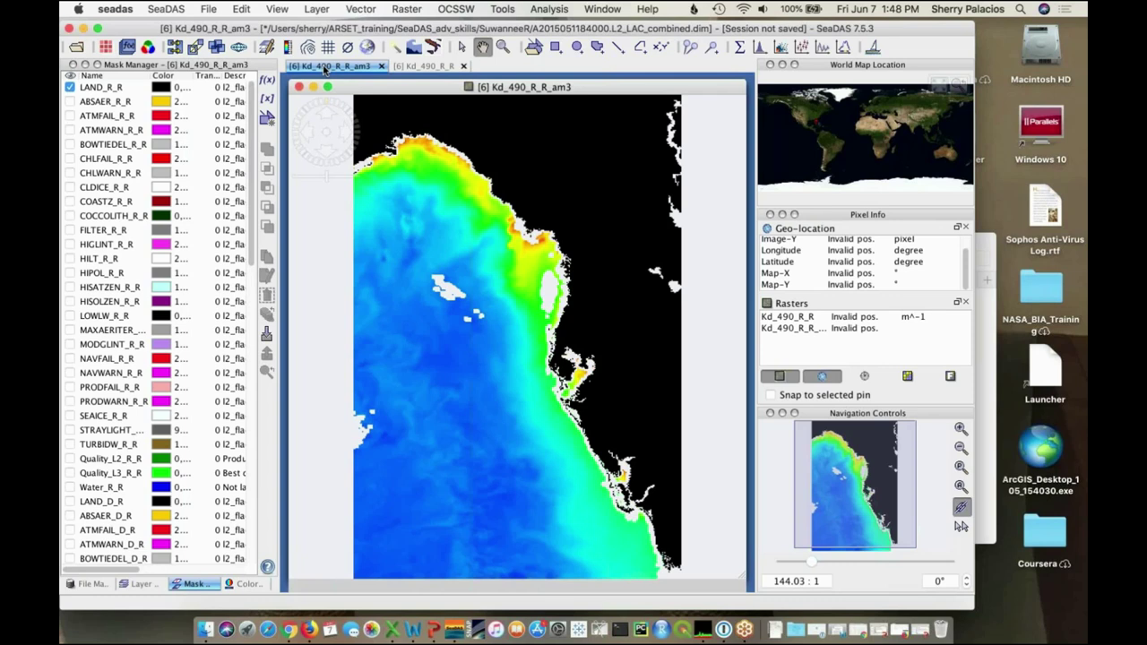
{"action": "left_click", "coordinate": [431, 68]}
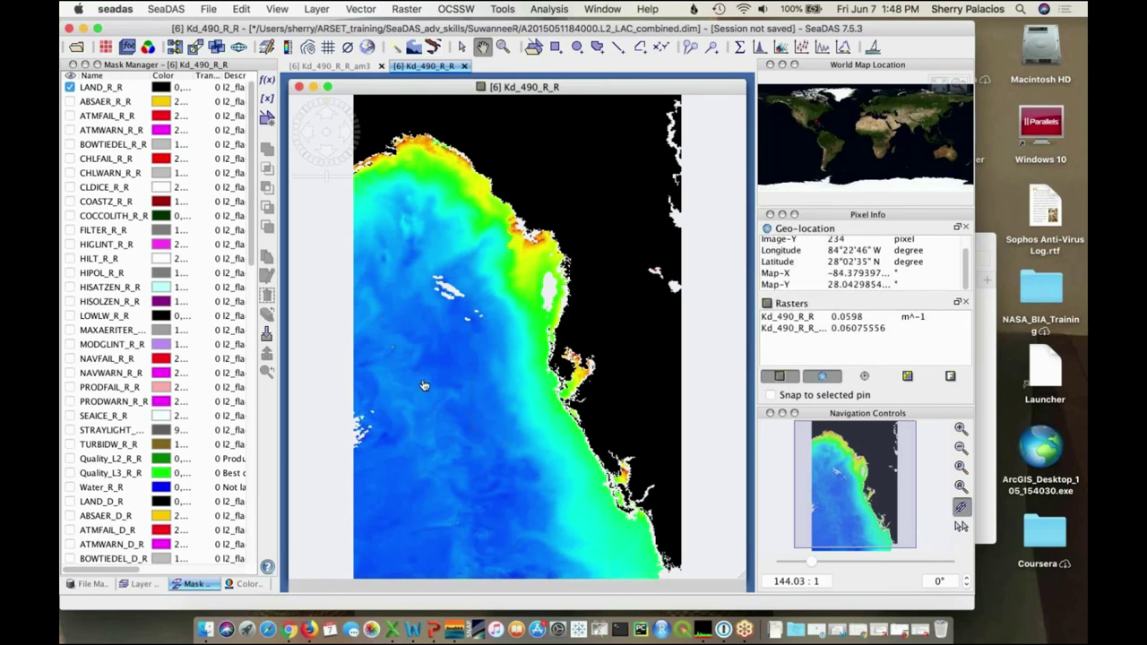
{"action": "left_click", "coordinate": [330, 67]}
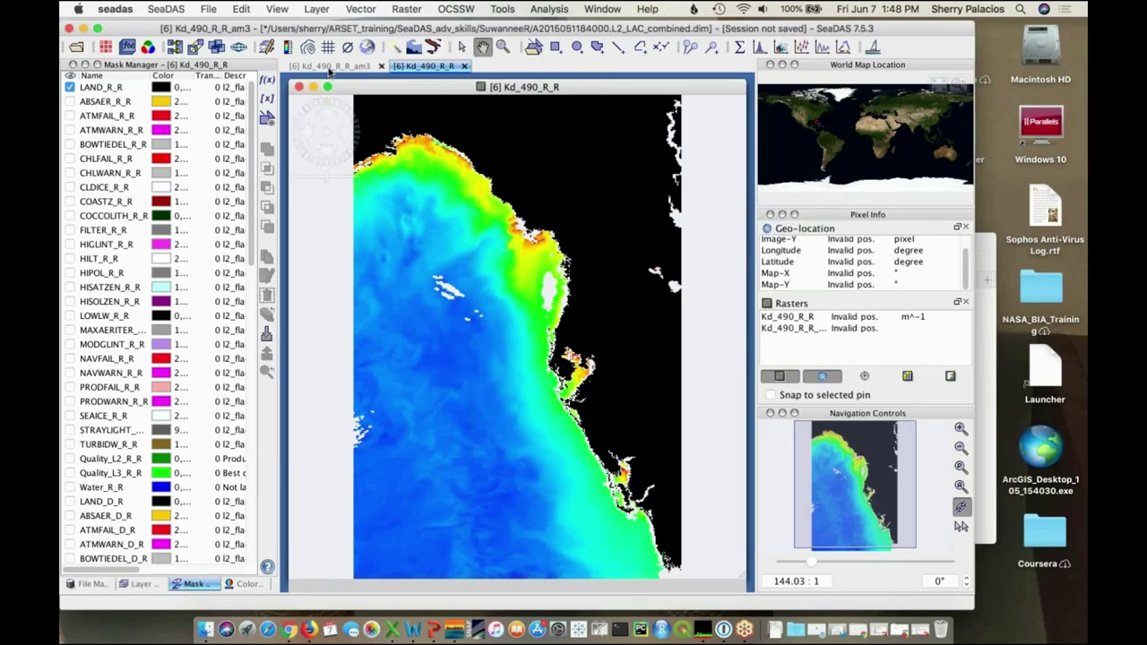
Check the smoothed Kd_490_R_R_am3 view against the original once more, finishing on the Kd_490_R_R view
{"action": "left_click", "coordinate": [432, 68]}
{"action": "left_click", "coordinate": [338, 69]}
{"action": "left_click", "coordinate": [429, 69]}
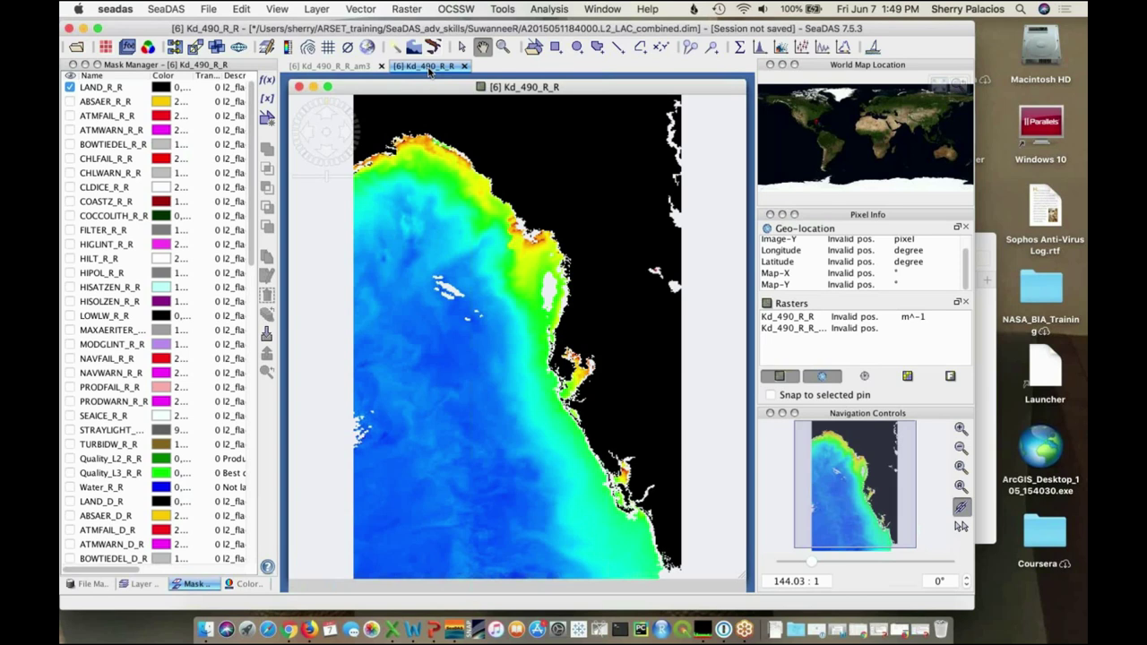
Create a filtered band from Kd_490_R_R with the High-Pass 3x3 #1 sharpening filter and one iteration
{"action": "left_click", "coordinate": [408, 11]}
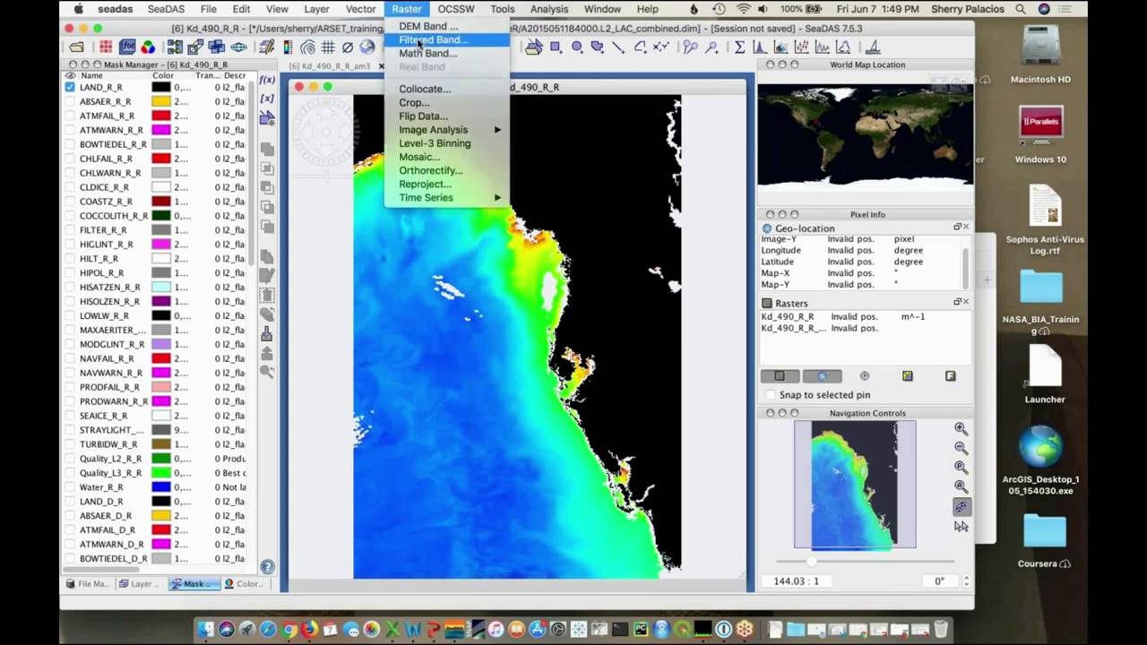
{"action": "left_click", "coordinate": [421, 41]}
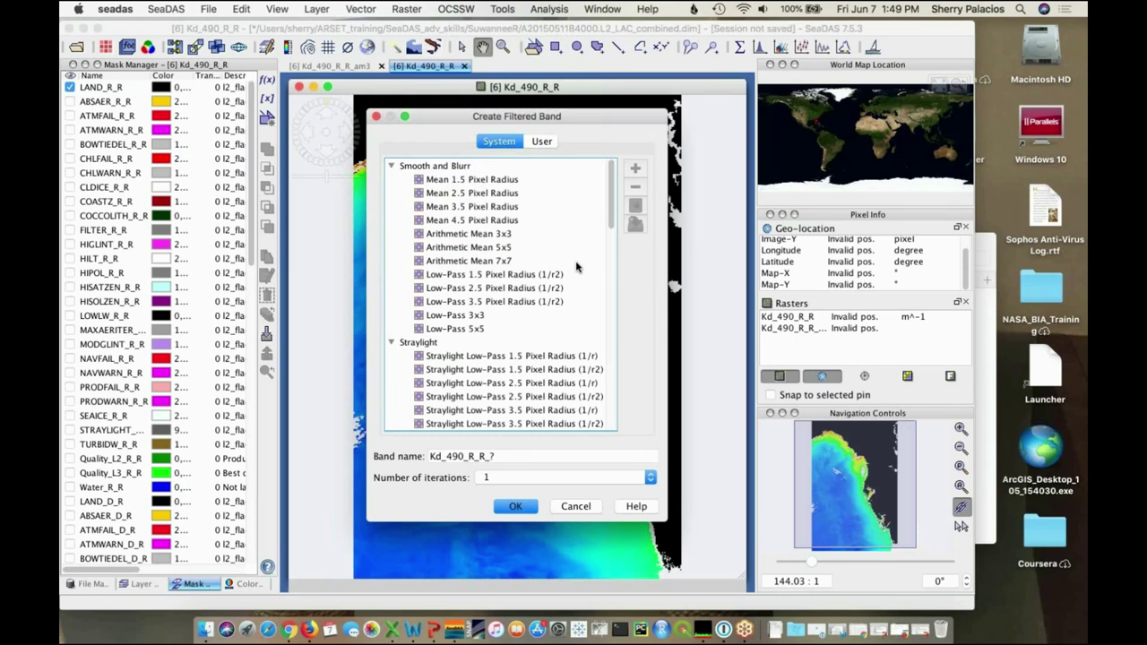
{"action": "scroll", "coordinate": [576, 267], "scroll_direction": "down", "scroll_amount": 10}
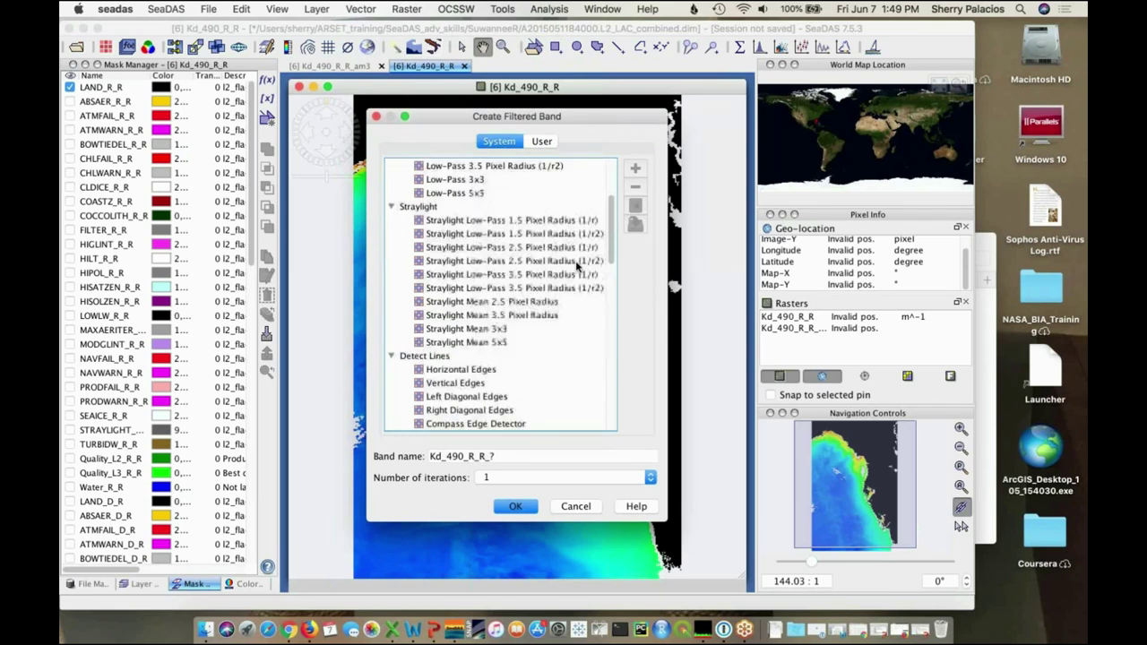
{"action": "scroll", "coordinate": [576, 267], "scroll_direction": "down", "scroll_amount": 3}
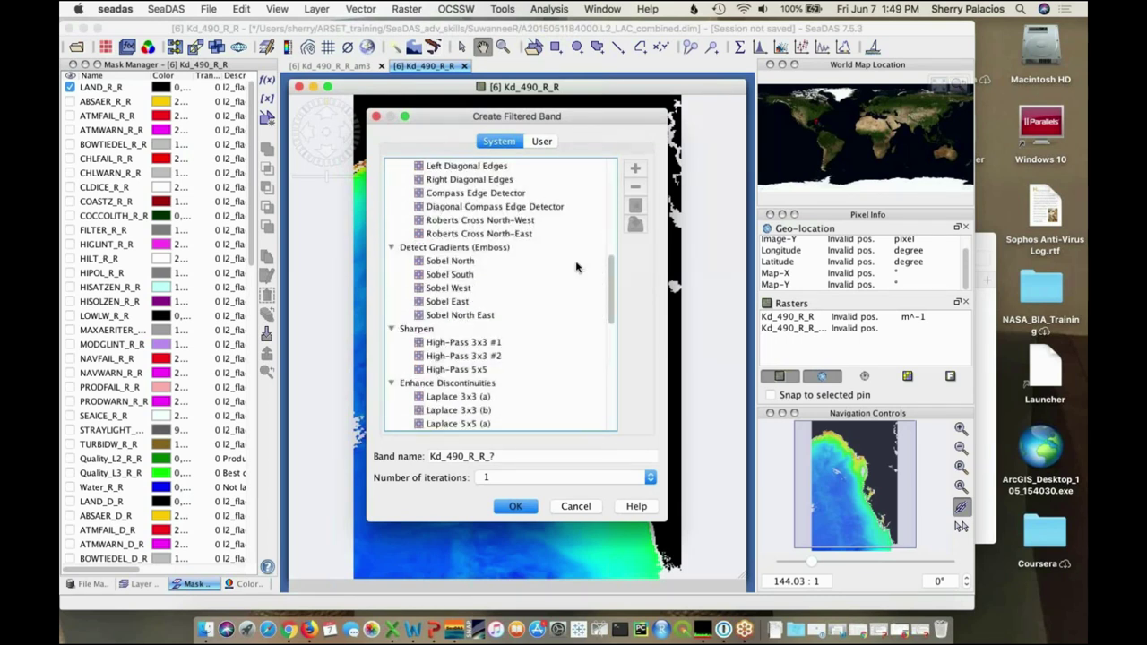
{"action": "left_click", "coordinate": [489, 346]}
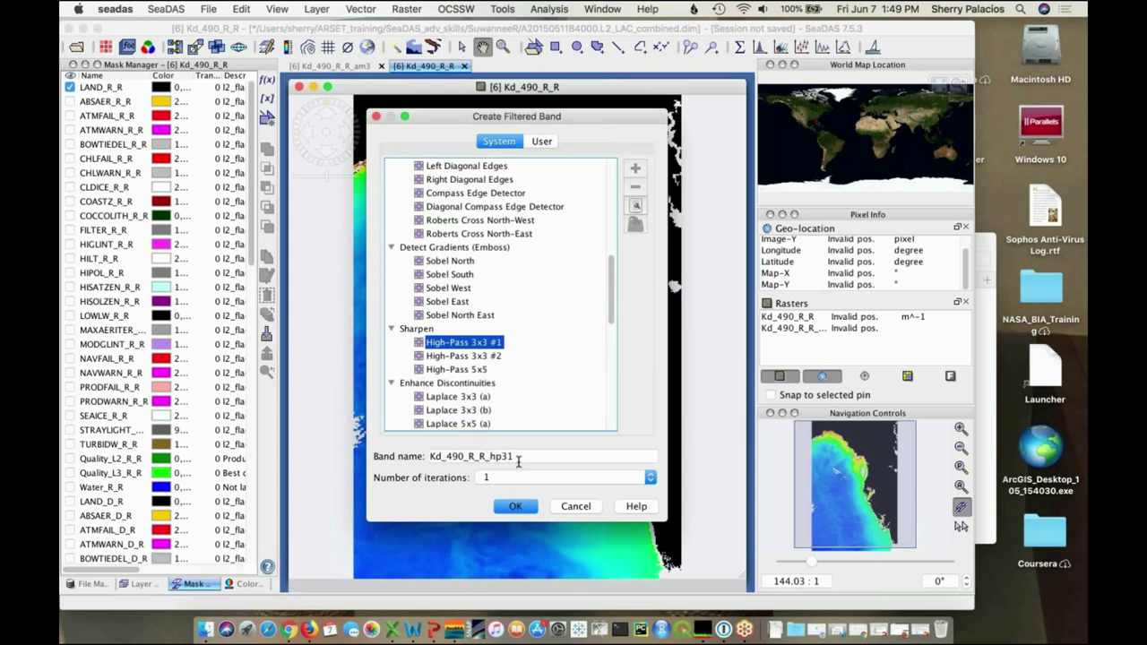
{"action": "left_click", "coordinate": [517, 507]}
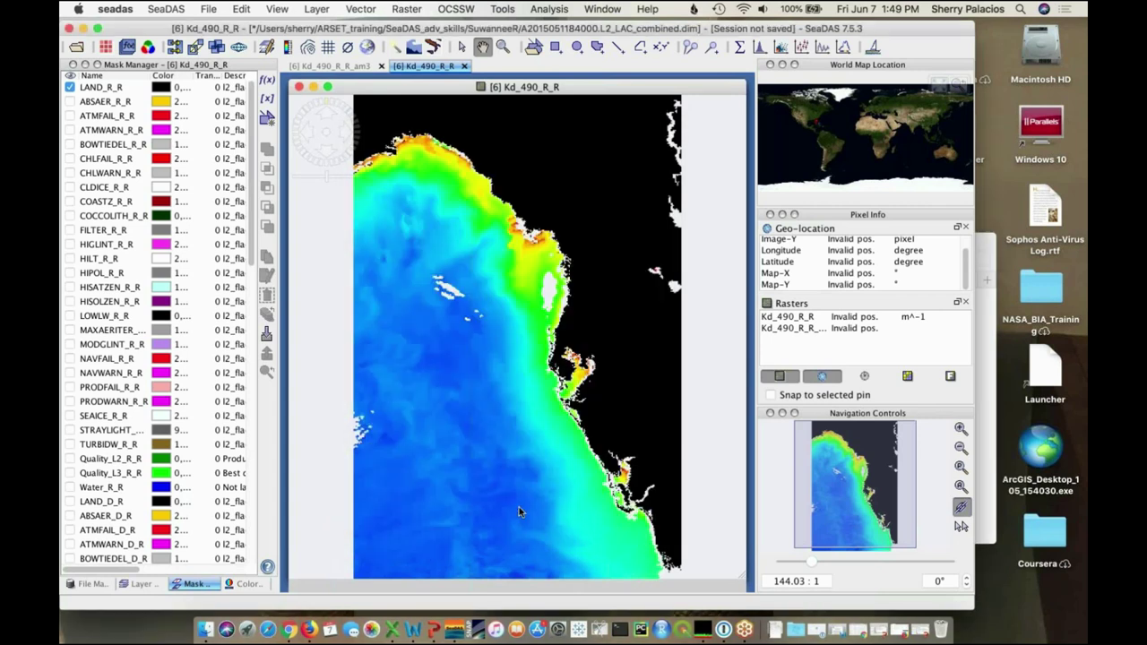
Overlay the LAND_R_R mask on the high-pass filtered Kd_490_R_R_hp31 image
{"action": "left_click", "coordinate": [90, 584]}
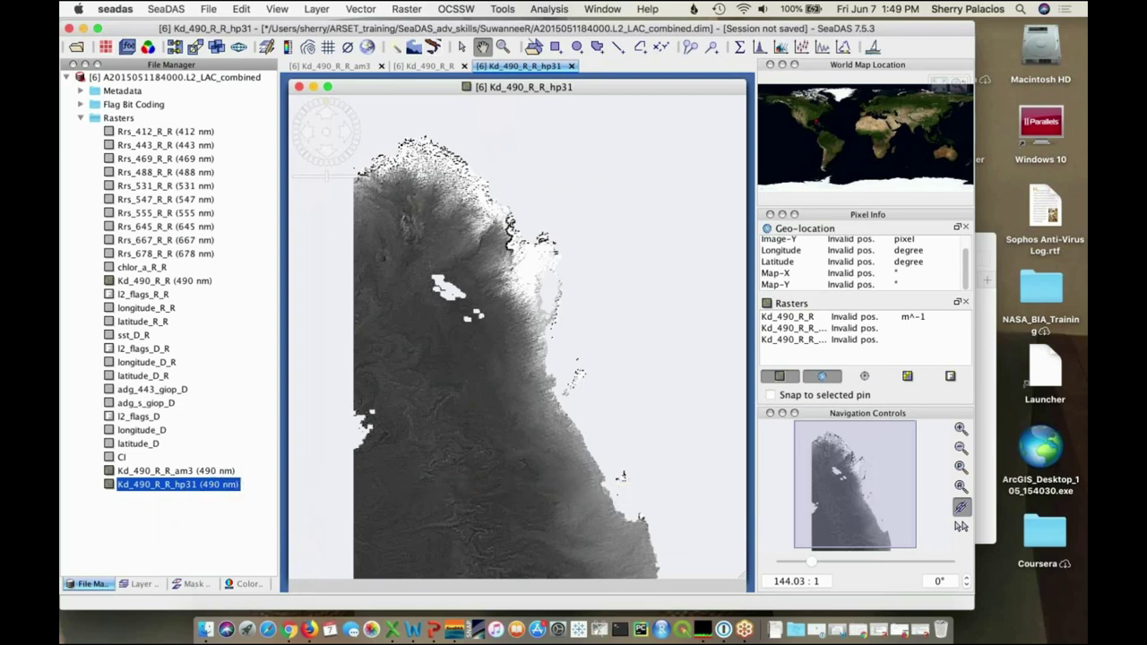
{"action": "left_click", "coordinate": [193, 584]}
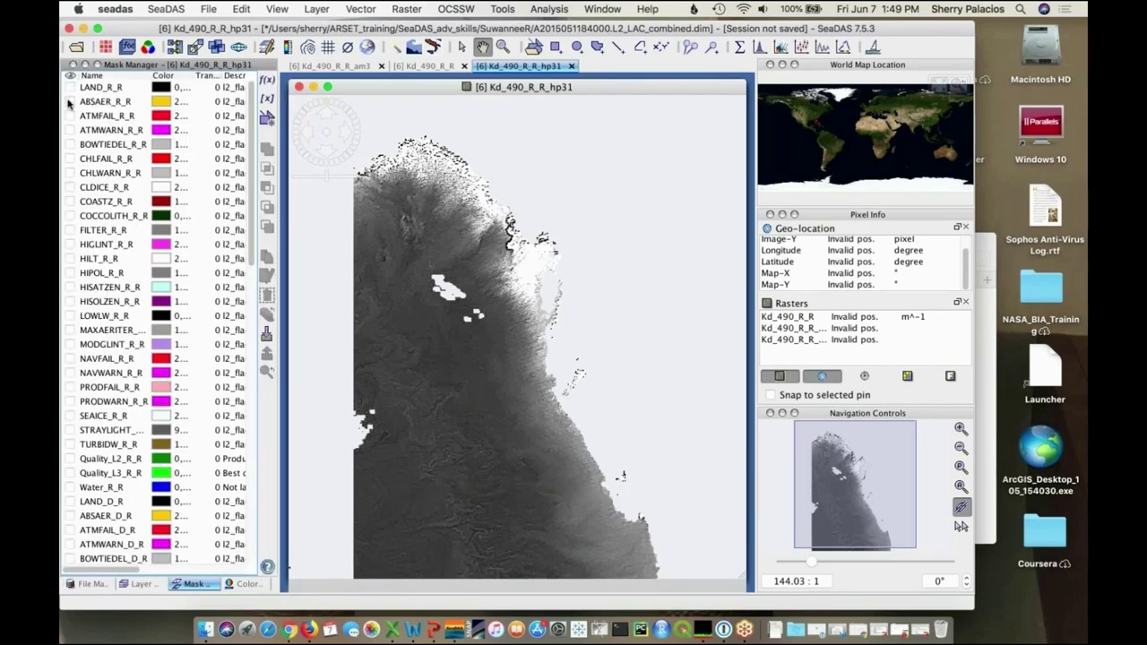
{"action": "left_click", "coordinate": [70, 87]}
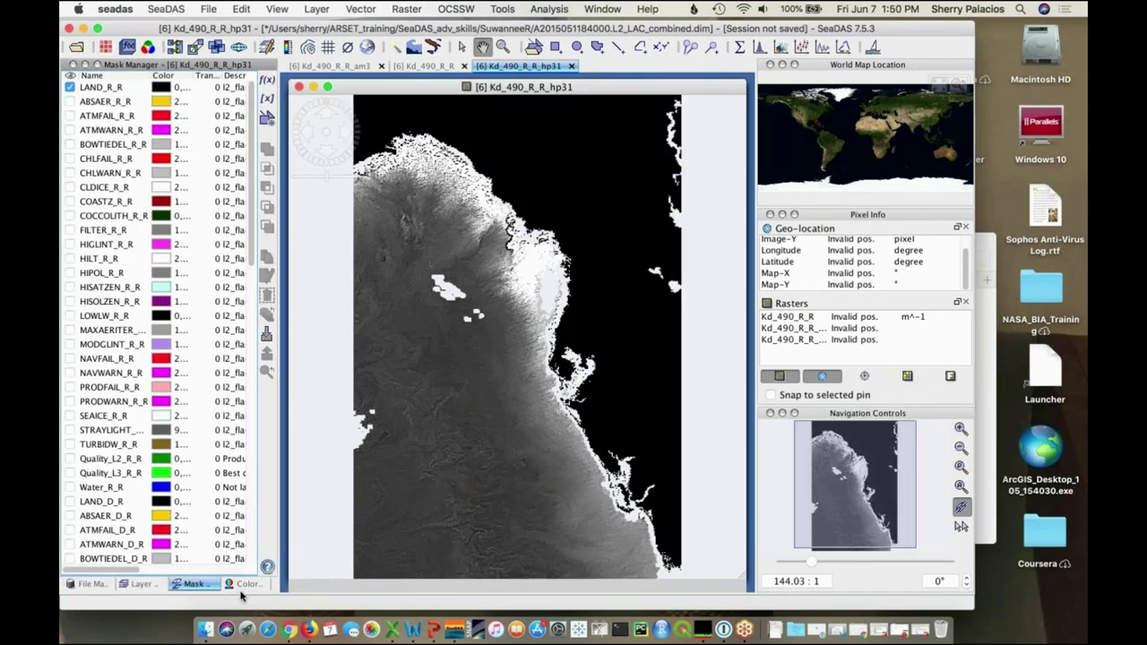
Apply the Kd color scheme to the Kd_490_R_R_hp31 image and compare it with the unfiltered Kd_490_R_R view
{"action": "left_click", "coordinate": [246, 584]}
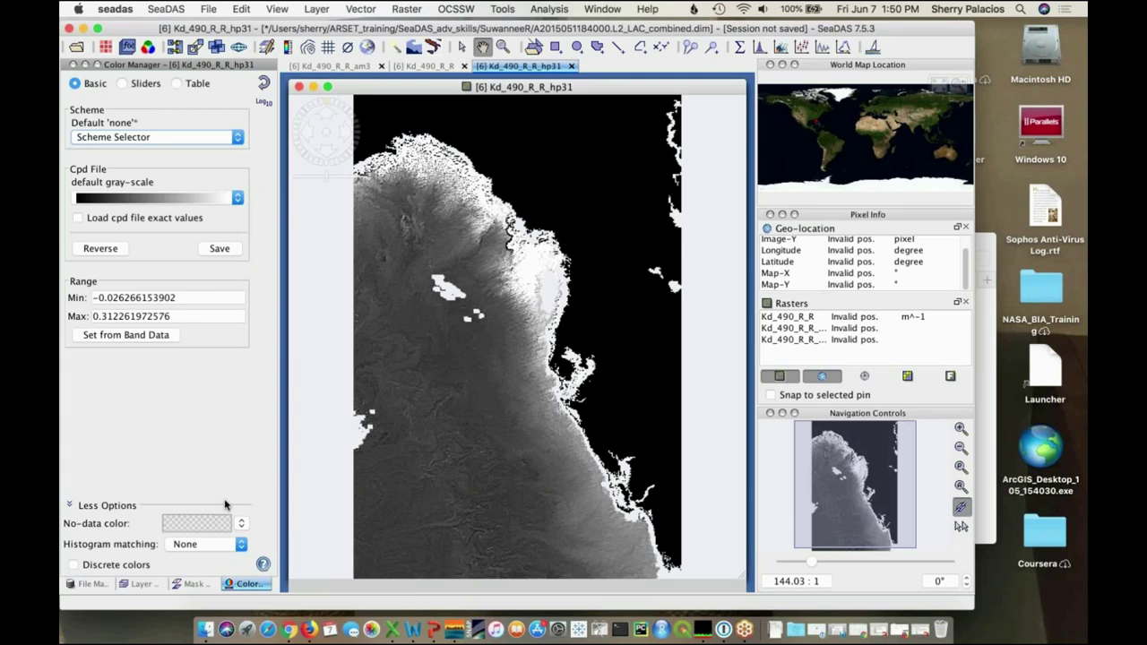
{"action": "left_click", "coordinate": [154, 139]}
{"action": "scroll", "coordinate": [152, 256], "scroll_direction": "down", "scroll_amount": 4}
{"action": "scroll", "coordinate": [134, 296], "scroll_direction": "up", "scroll_amount": 1}
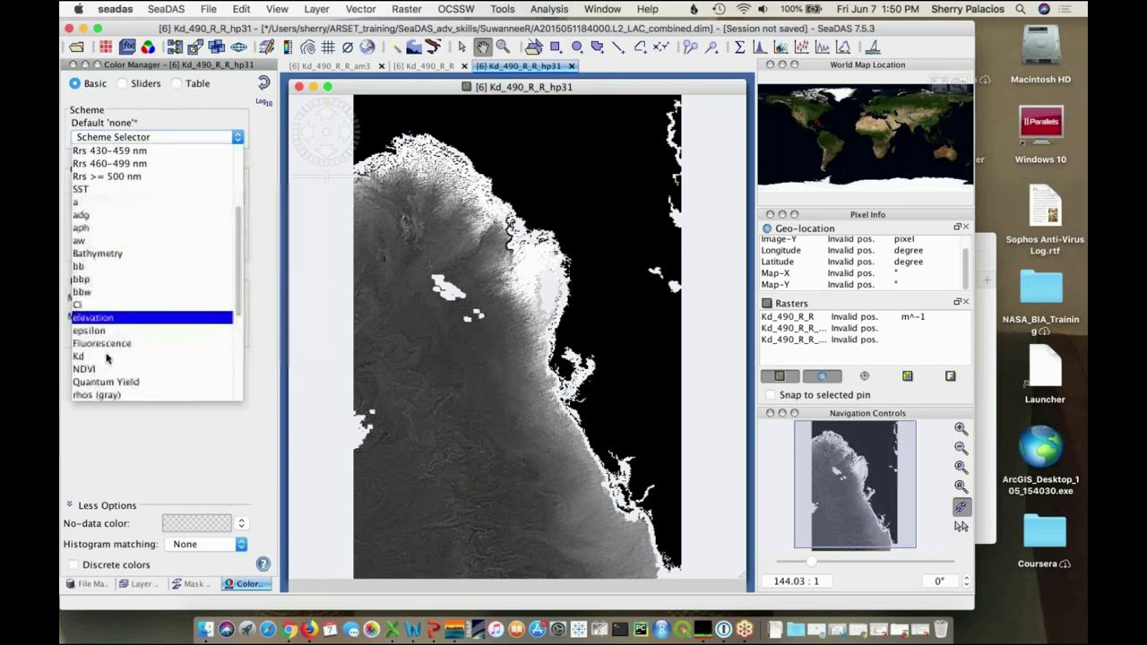
{"action": "left_click", "coordinate": [109, 358]}
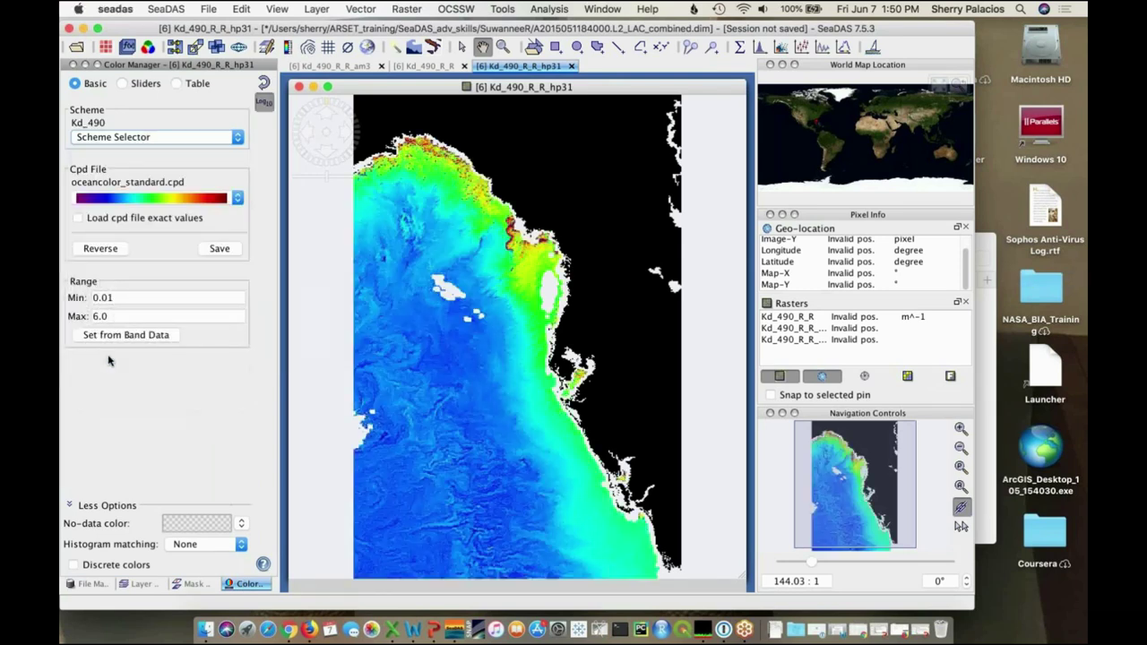
{"action": "left_click", "coordinate": [422, 66]}
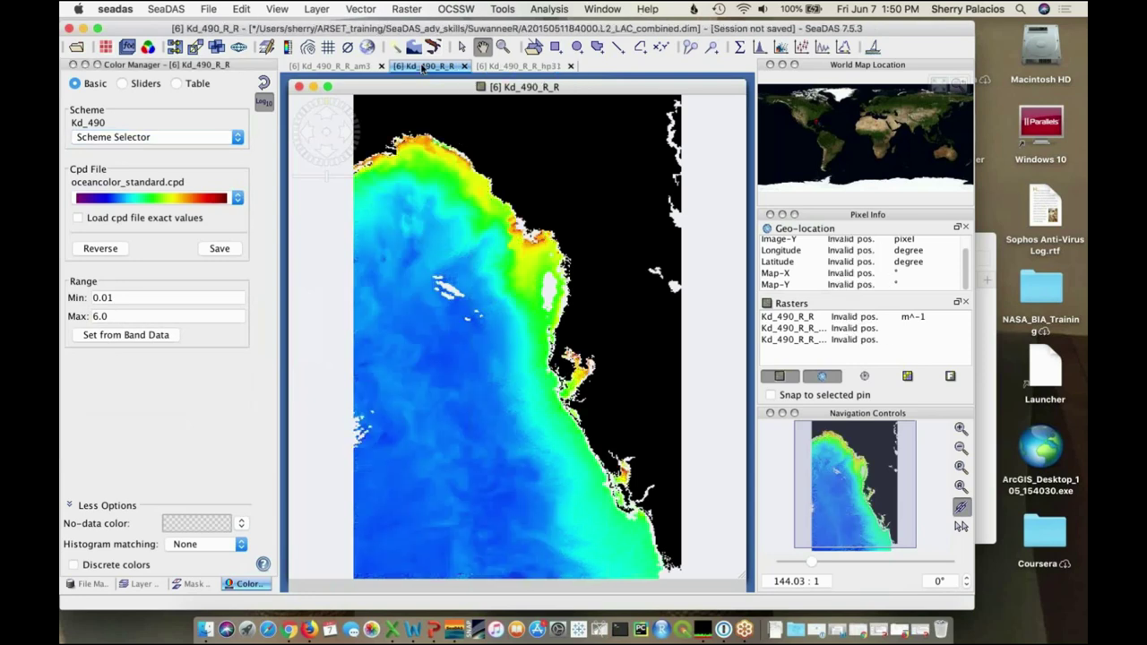
{"action": "left_click", "coordinate": [520, 67]}
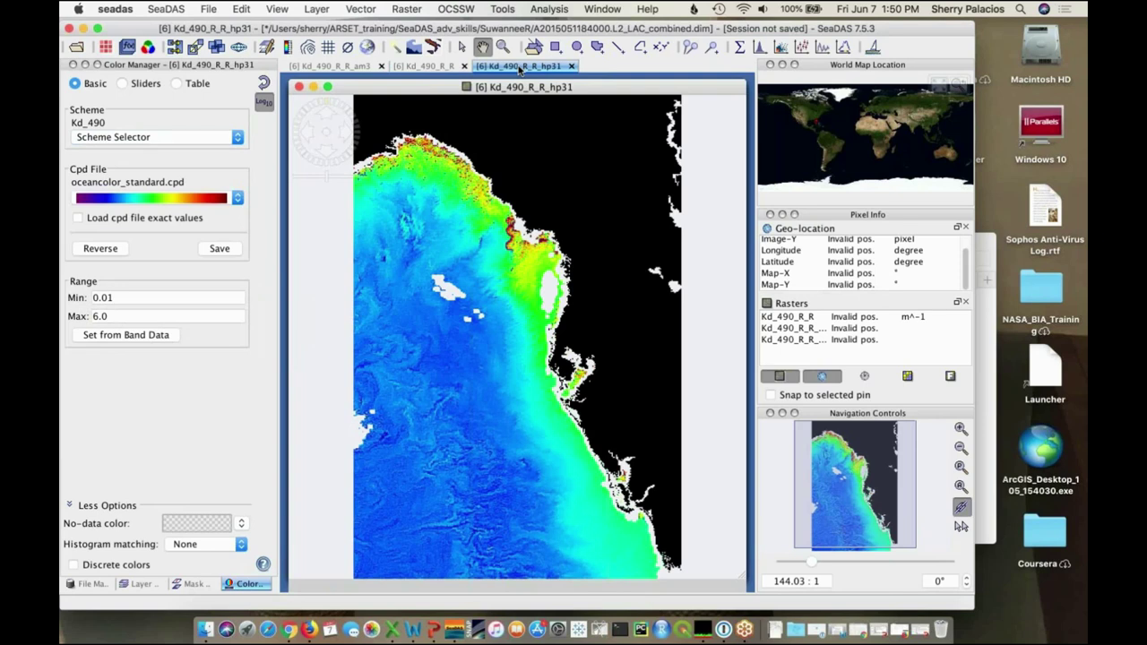
Create a filtered band from Kd_490_R_R_hp31 with the Mean 2.5 Pixel Radius smoothing filter and one iteration
{"action": "left_click", "coordinate": [406, 9]}
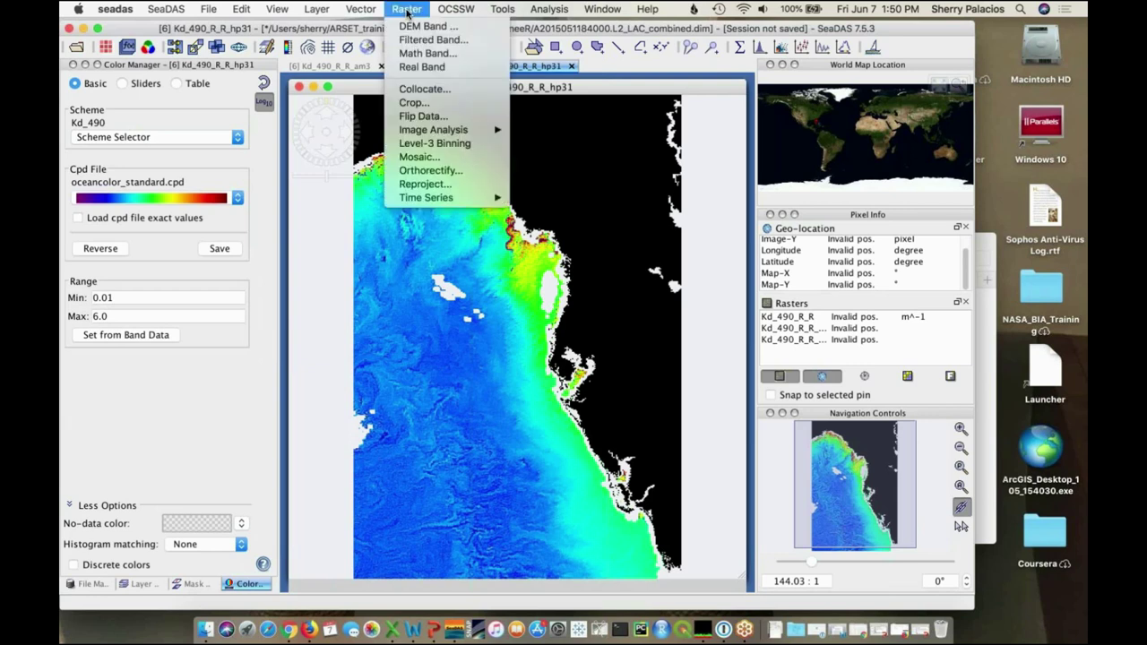
{"action": "left_click", "coordinate": [415, 41]}
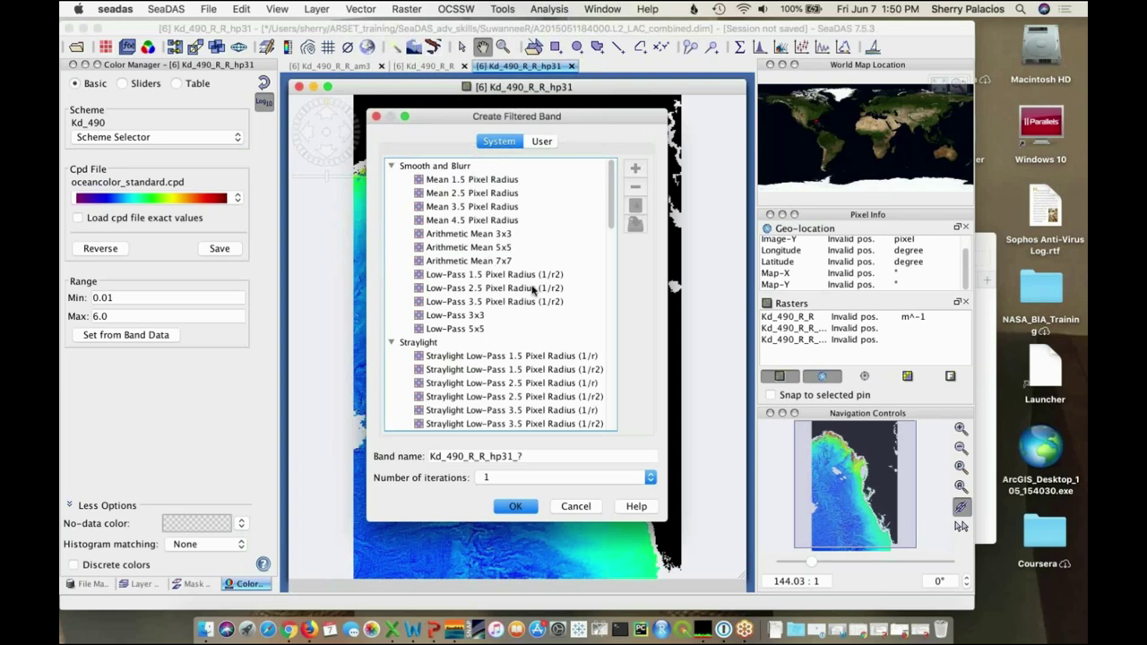
{"action": "scroll", "coordinate": [533, 289], "scroll_direction": "down", "scroll_amount": 10}
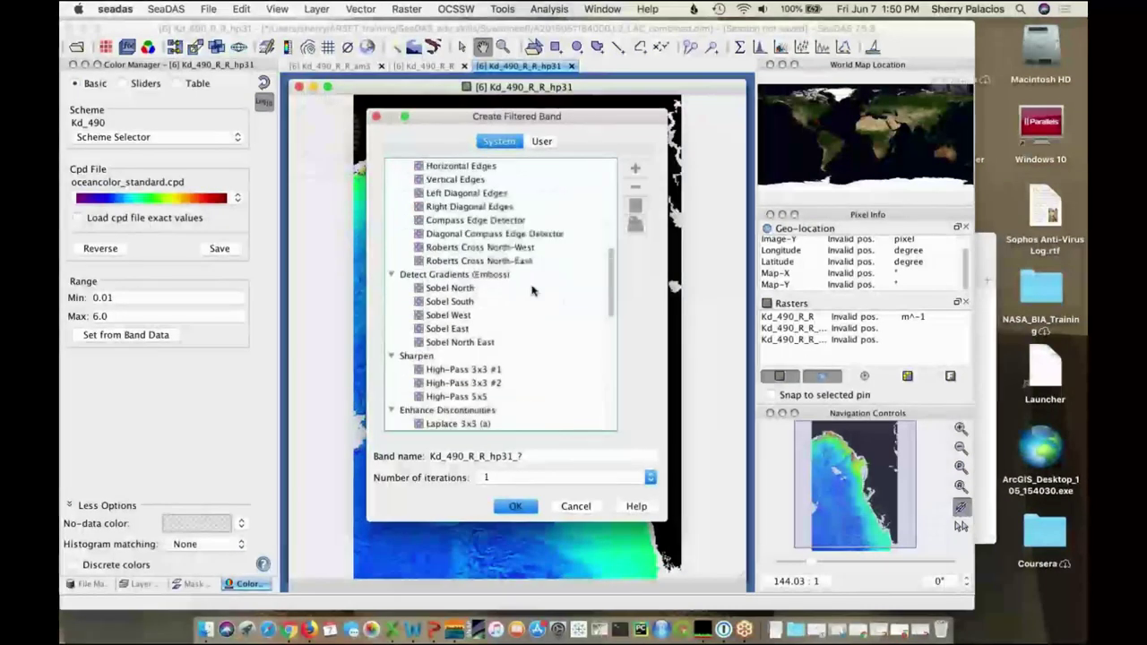
{"action": "scroll", "coordinate": [532, 290], "scroll_direction": "down", "scroll_amount": 15}
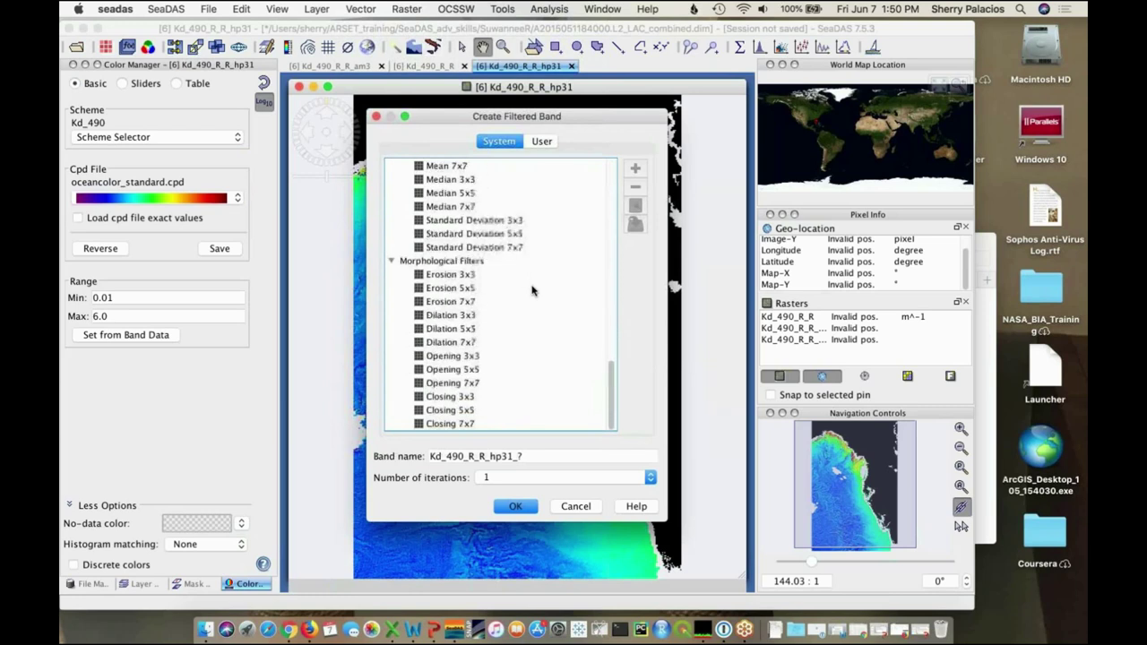
{"action": "scroll", "coordinate": [533, 290], "scroll_direction": "up", "scroll_amount": 20}
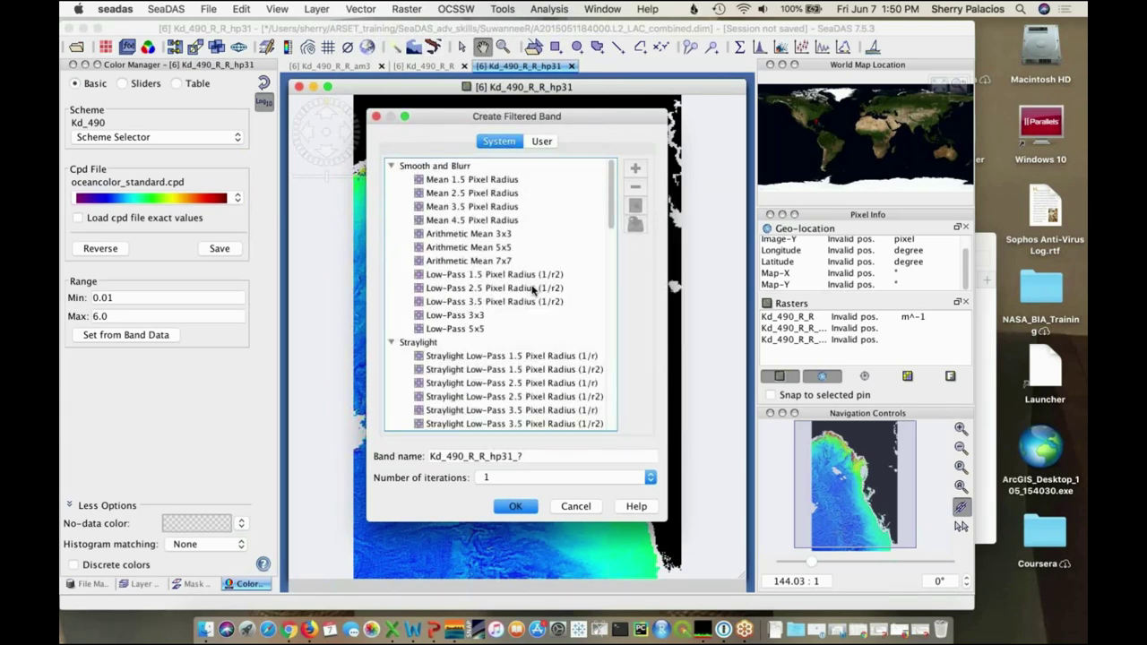
{"action": "left_click", "coordinate": [474, 195]}
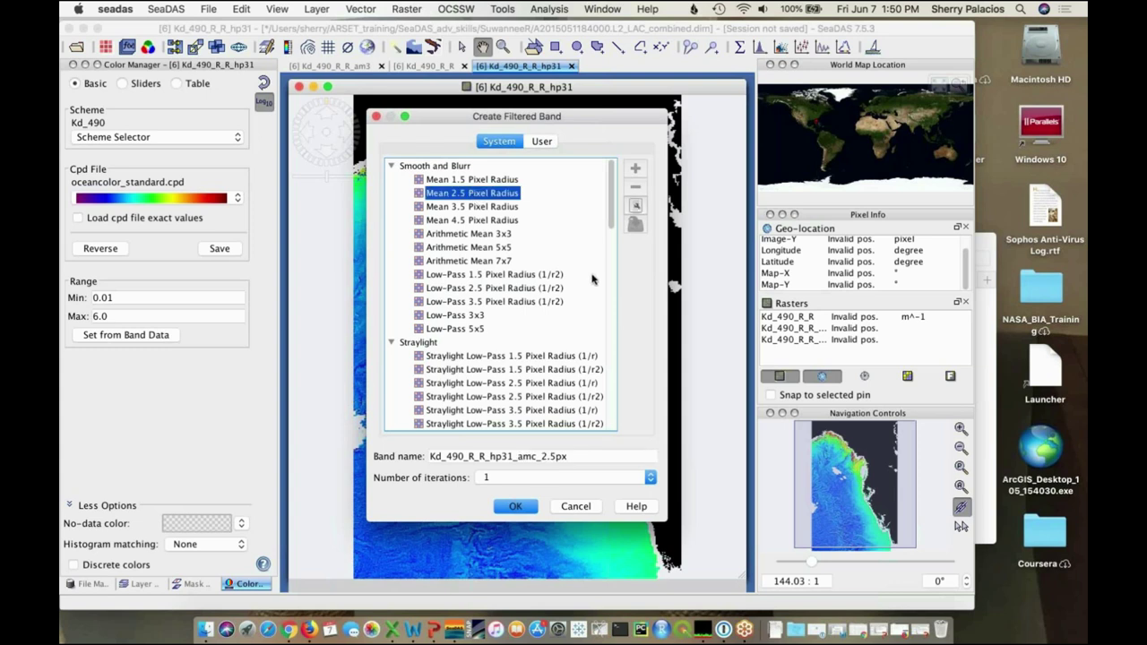
{"action": "left_click", "coordinate": [521, 508]}
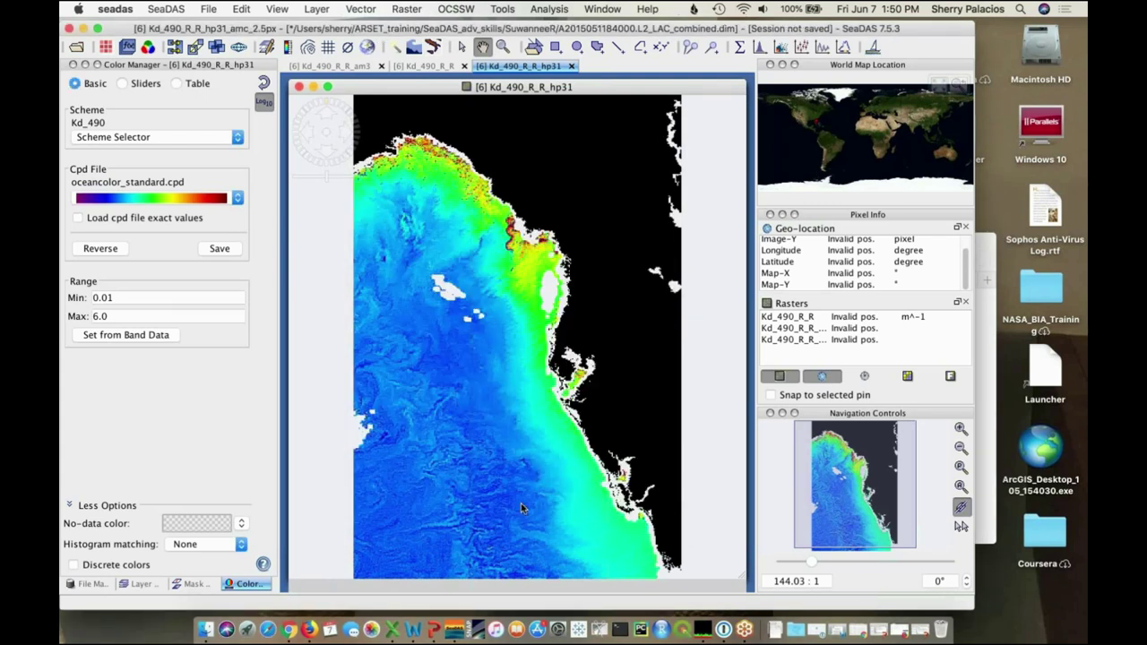
Apply the Kd color scheme and the LAND_R_R mask to the Kd_490_R_R_hp31_amc_2.5px image
{"action": "left_click", "coordinate": [131, 136]}
{"action": "scroll", "coordinate": [125, 310], "scroll_direction": "down", "scroll_amount": 4}
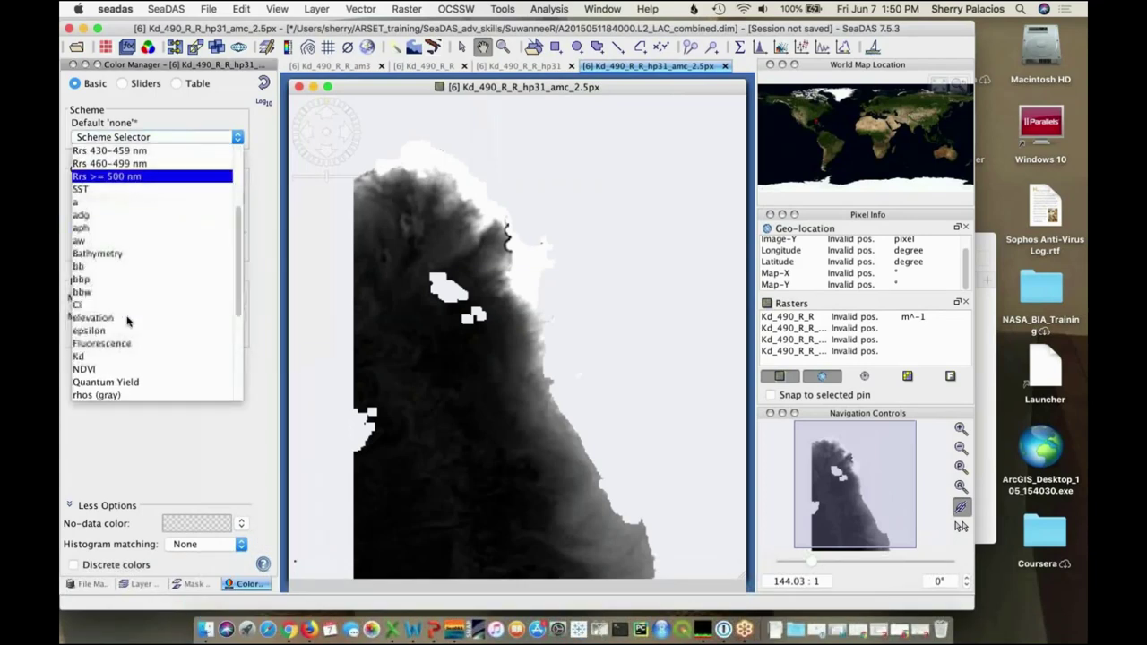
{"action": "left_click", "coordinate": [124, 344]}
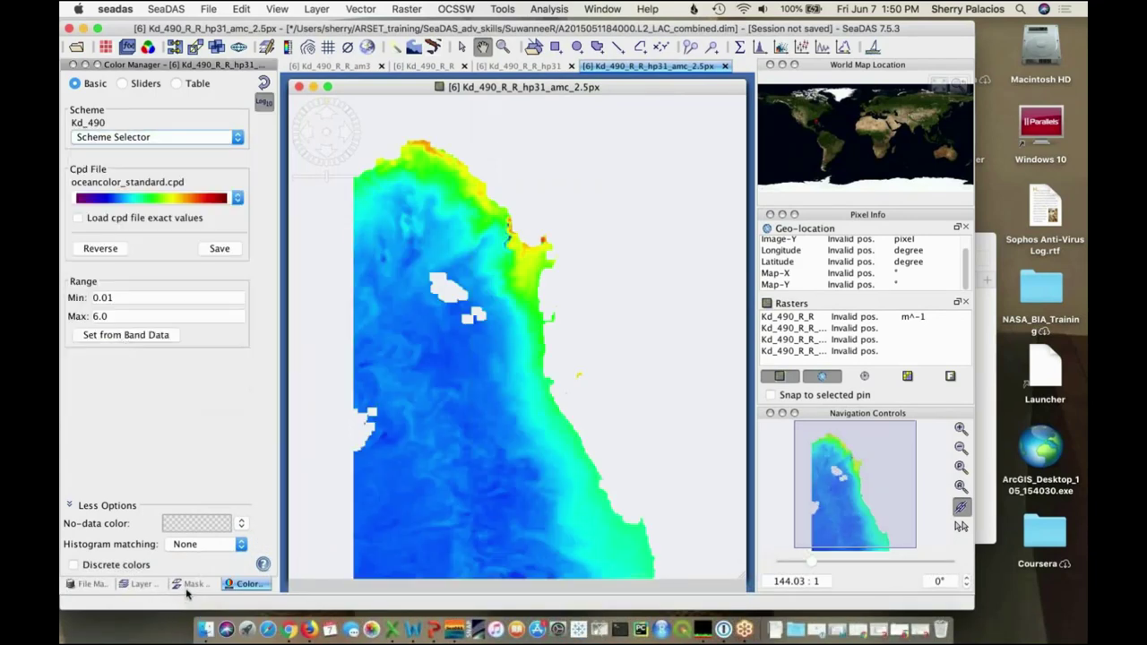
{"action": "left_click", "coordinate": [191, 585]}
{"action": "left_click", "coordinate": [71, 88]}
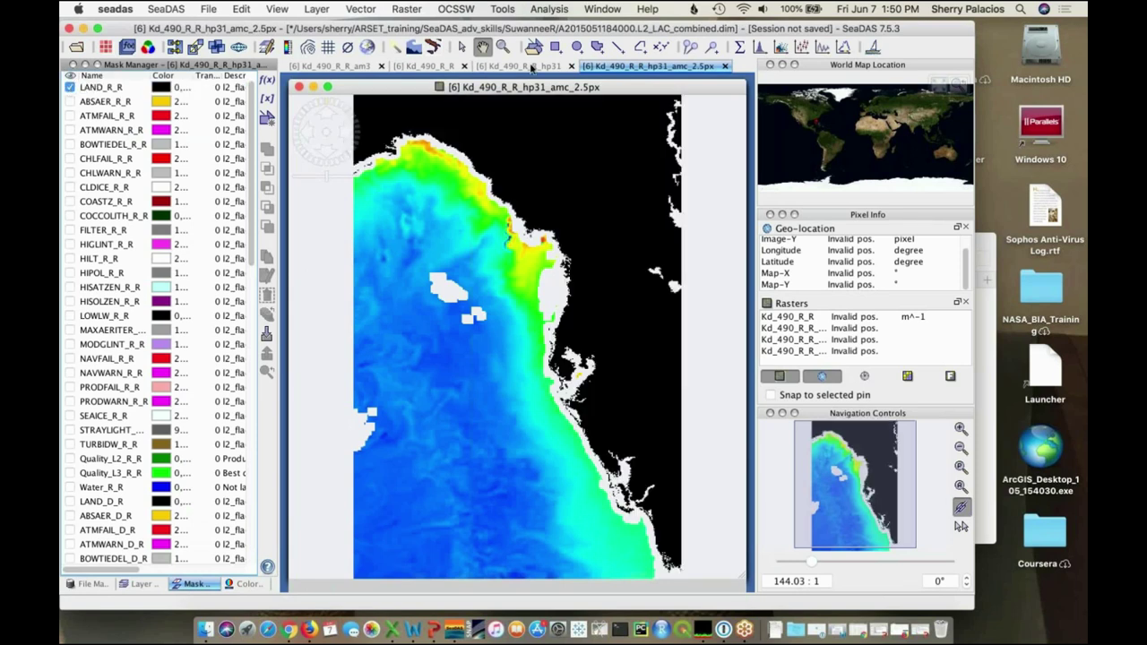
Compare the high-pass, unfiltered, 3x3 mean and 2.5-pixel mean images by viewing each, ending on Kd_490_R_R_am3
{"action": "left_click", "coordinate": [532, 67]}
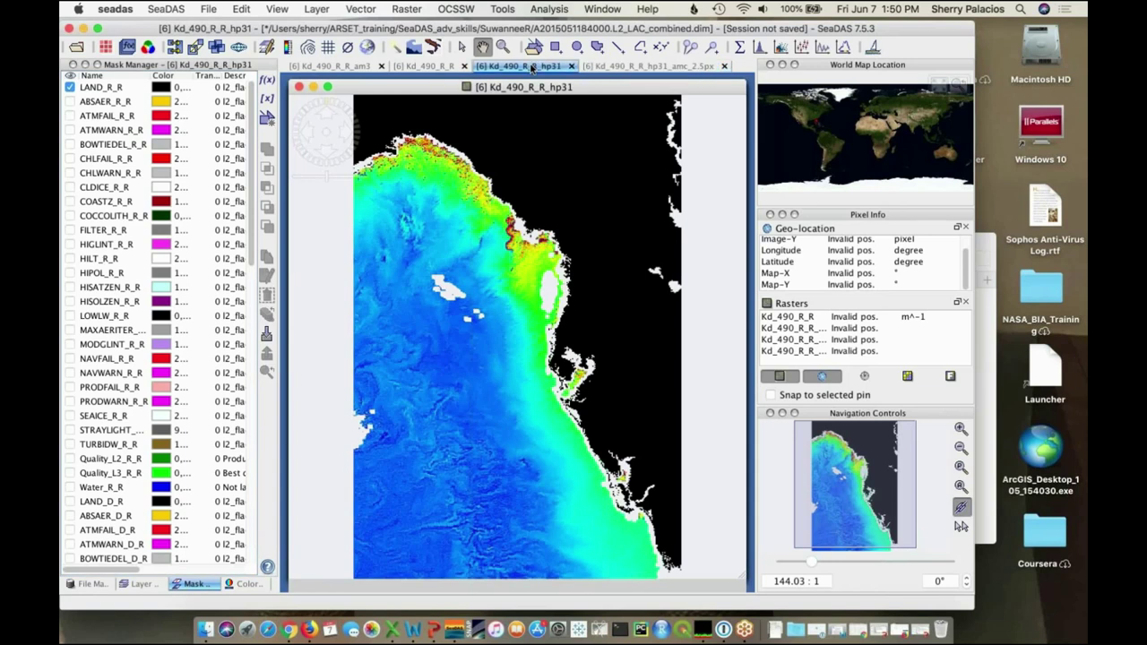
{"action": "left_click", "coordinate": [422, 68]}
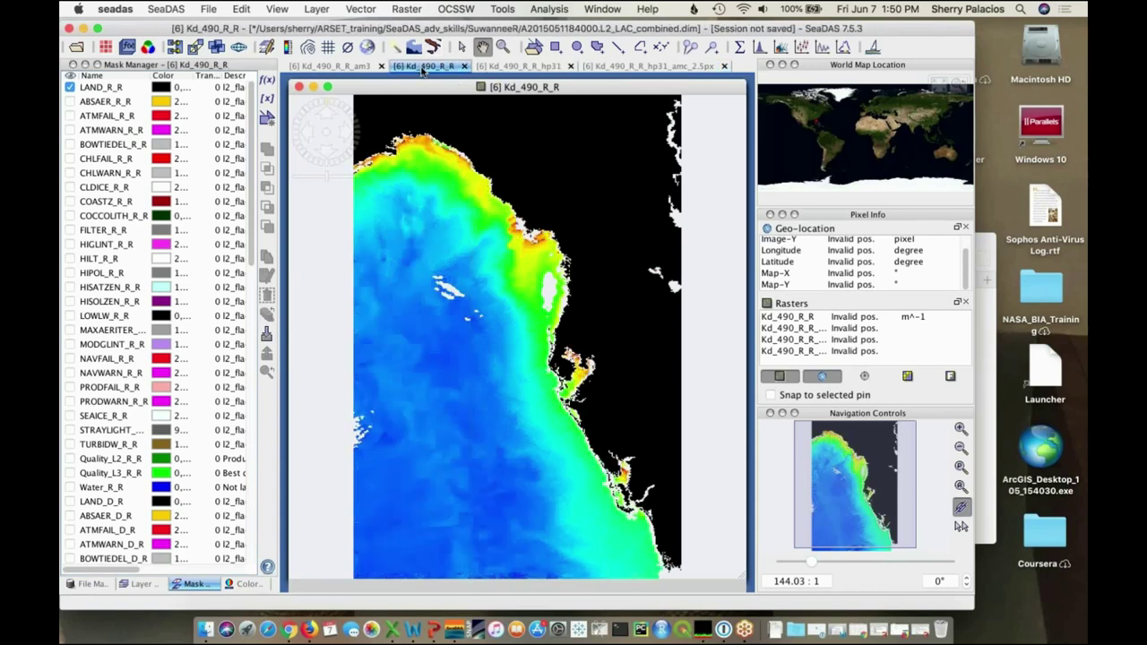
{"action": "left_click", "coordinate": [338, 69]}
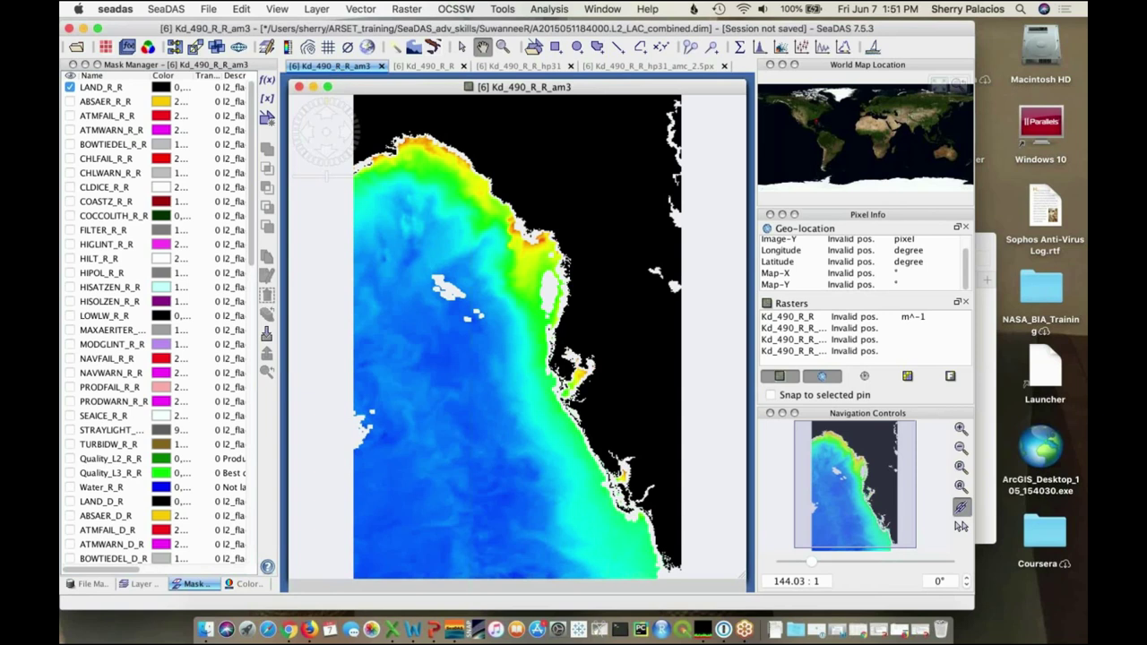
{"action": "left_click", "coordinate": [655, 68]}
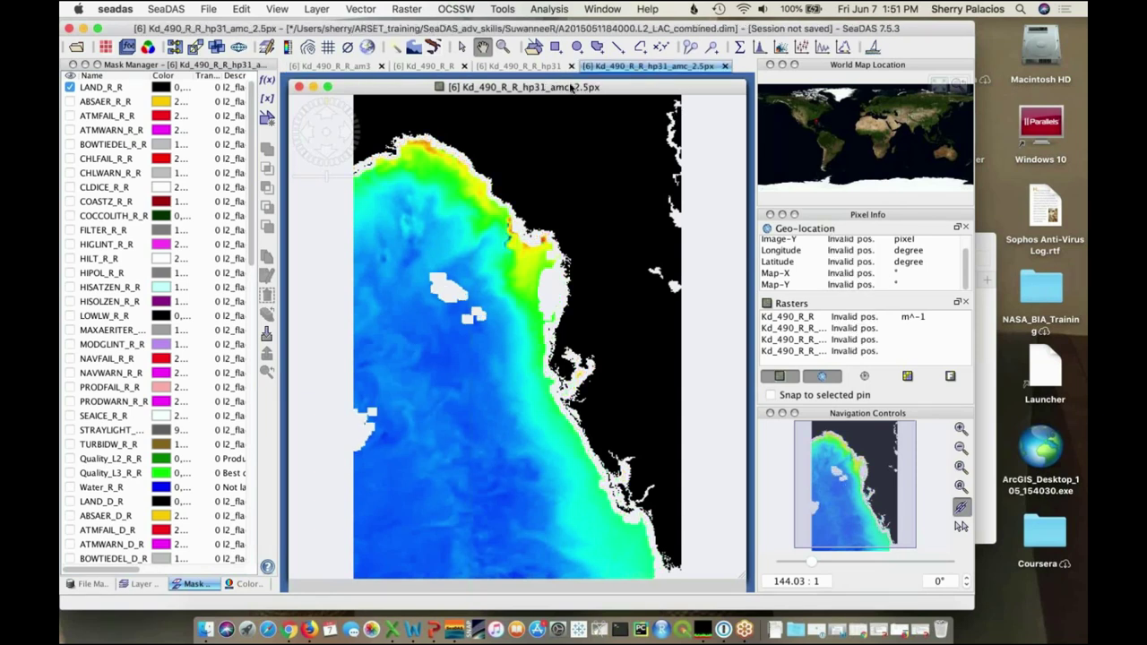
{"action": "left_click", "coordinate": [333, 68]}
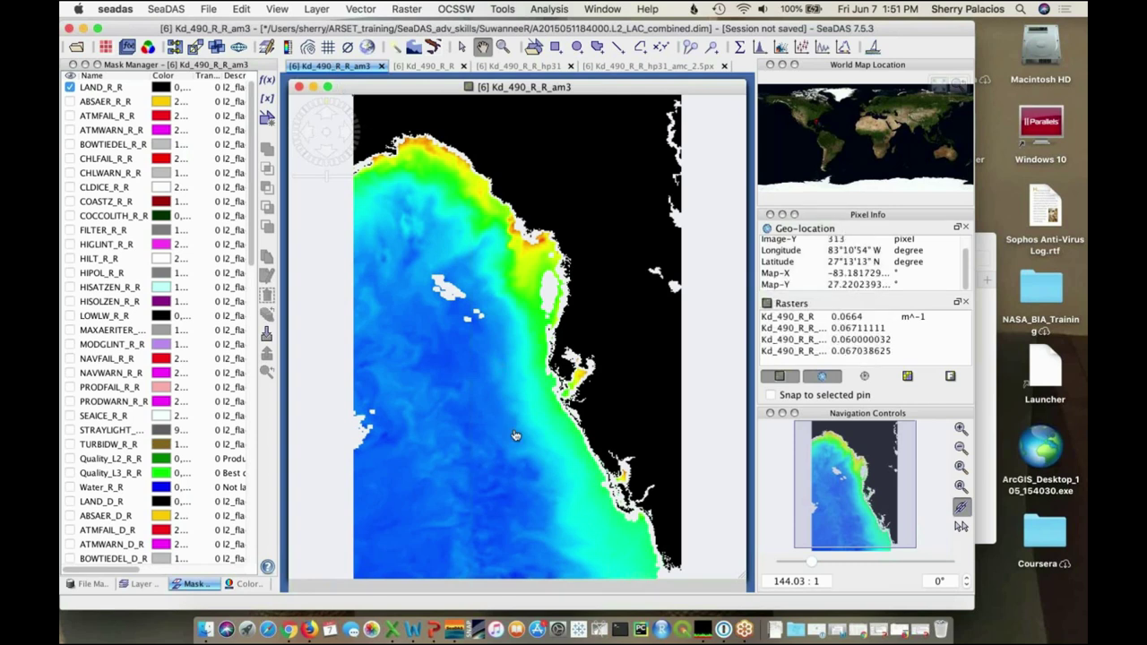
Show the product's list of rasters and close every image view except Kd_490_R_R_am3
{"action": "left_click", "coordinate": [89, 583]}
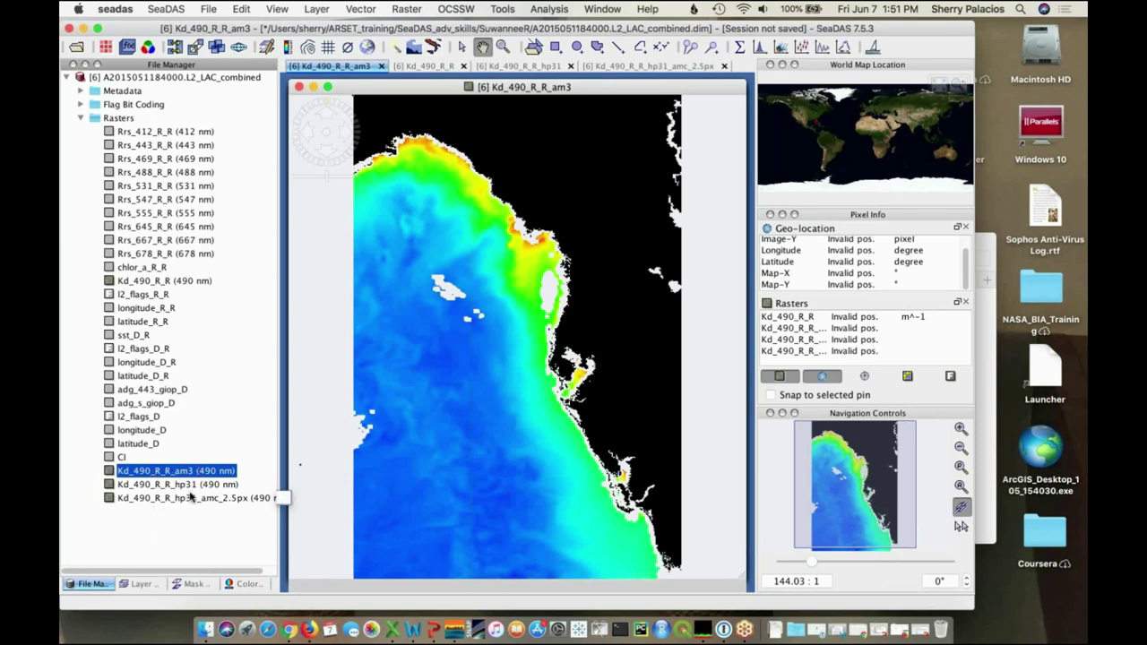
{"action": "mouse_move", "coordinate": [165, 503]}
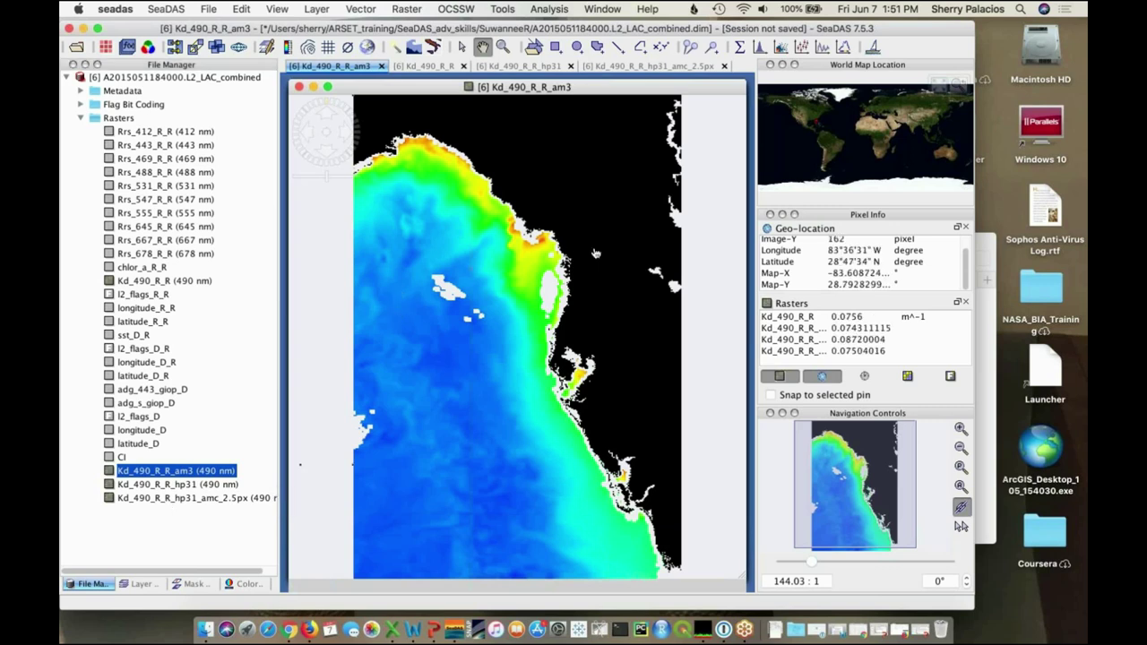
{"action": "left_click", "coordinate": [726, 68]}
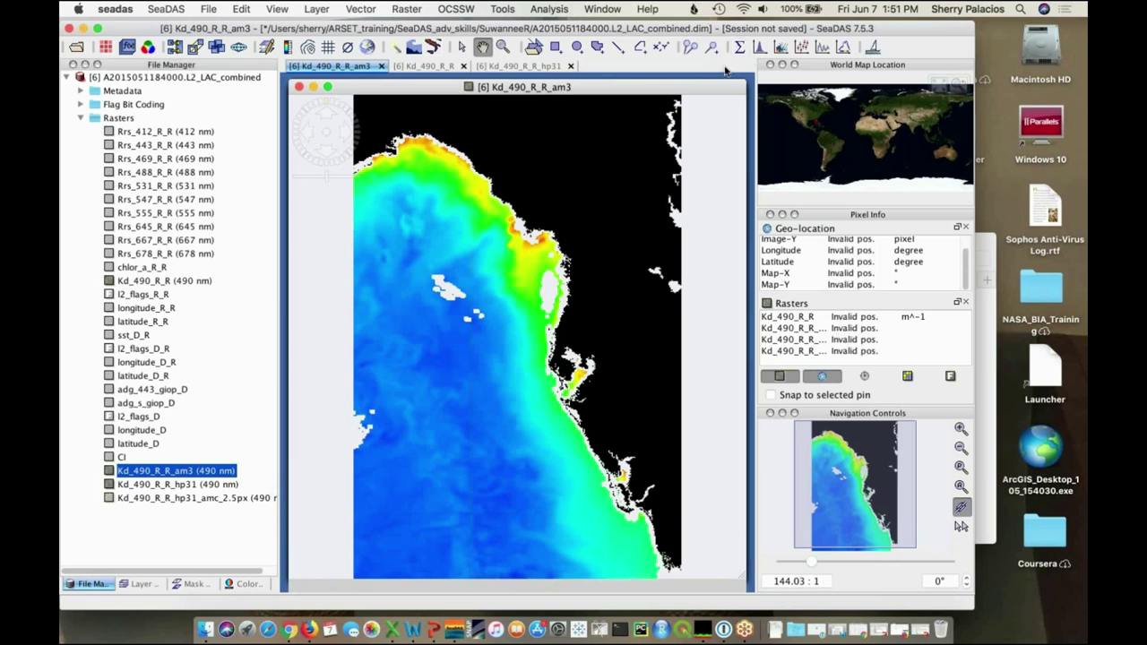
{"action": "left_click", "coordinate": [571, 66]}
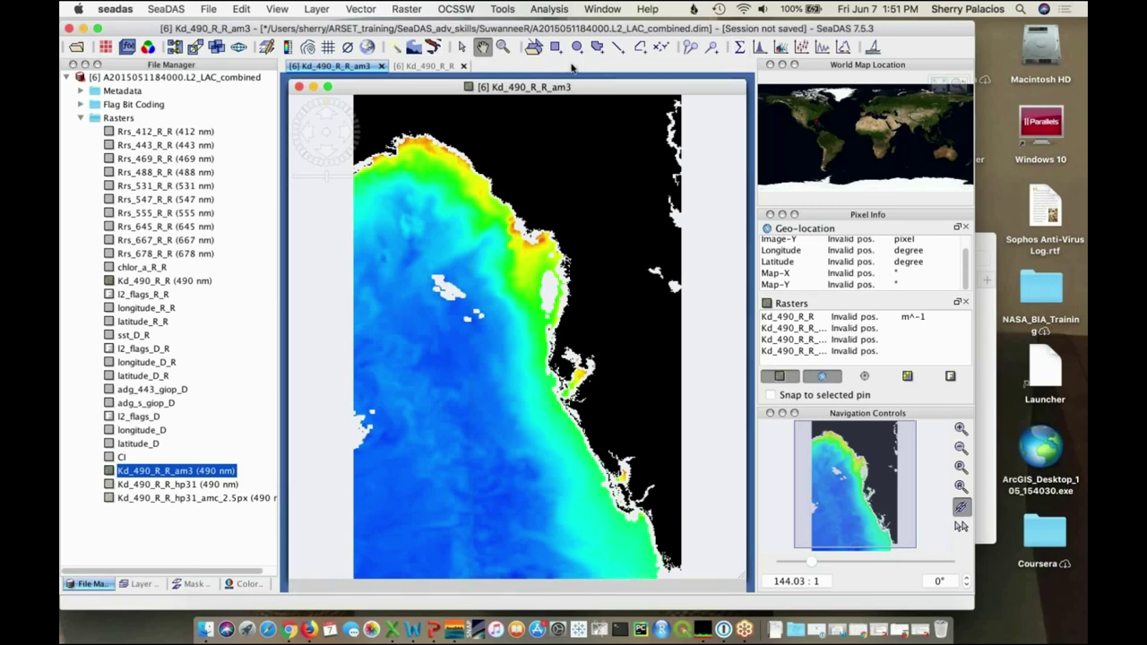
{"action": "left_click", "coordinate": [463, 66]}
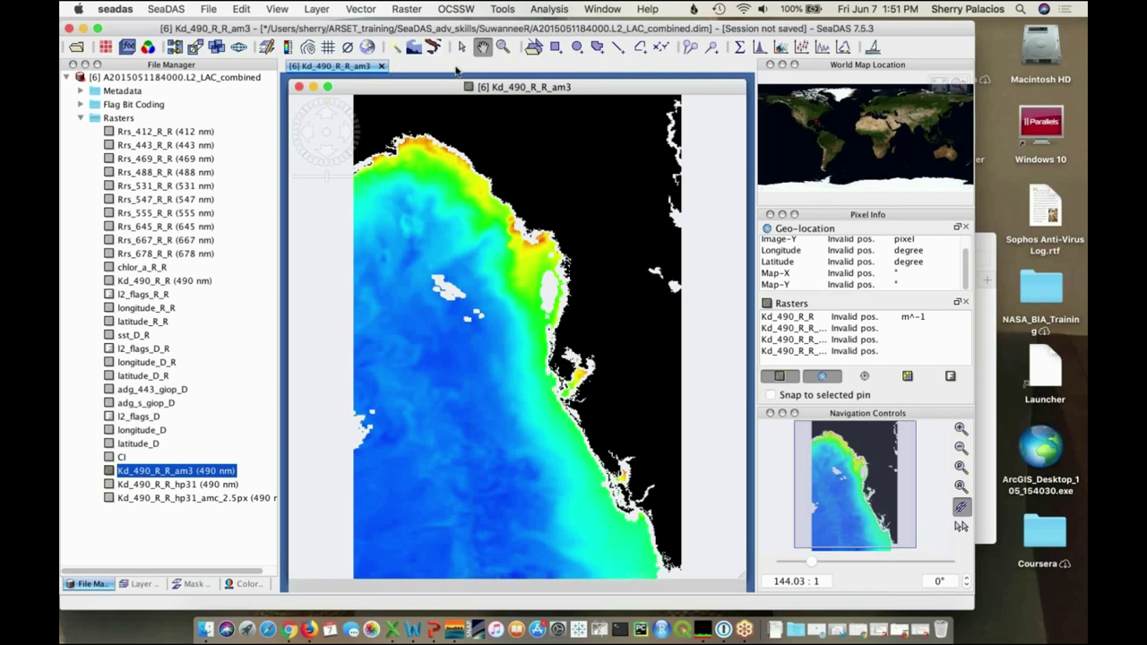
Close the Kd_490_R_R_am3 image view and open the chlor_a_R_R raster as an image
{"action": "left_click", "coordinate": [380, 67]}
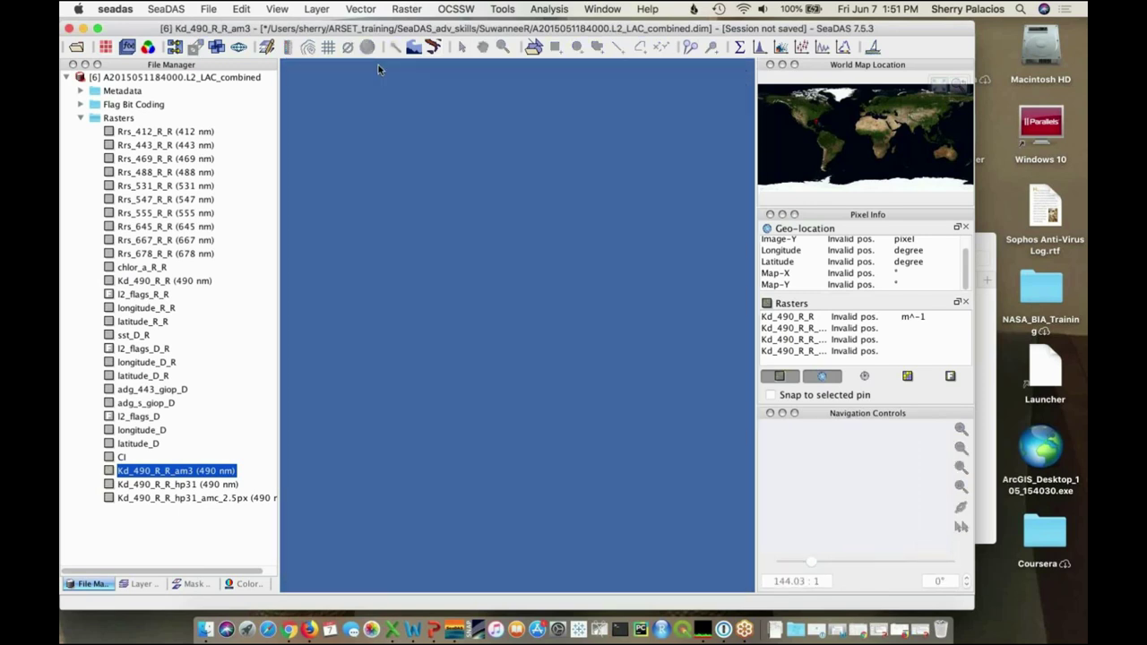
{"action": "left_click", "coordinate": [153, 268]}
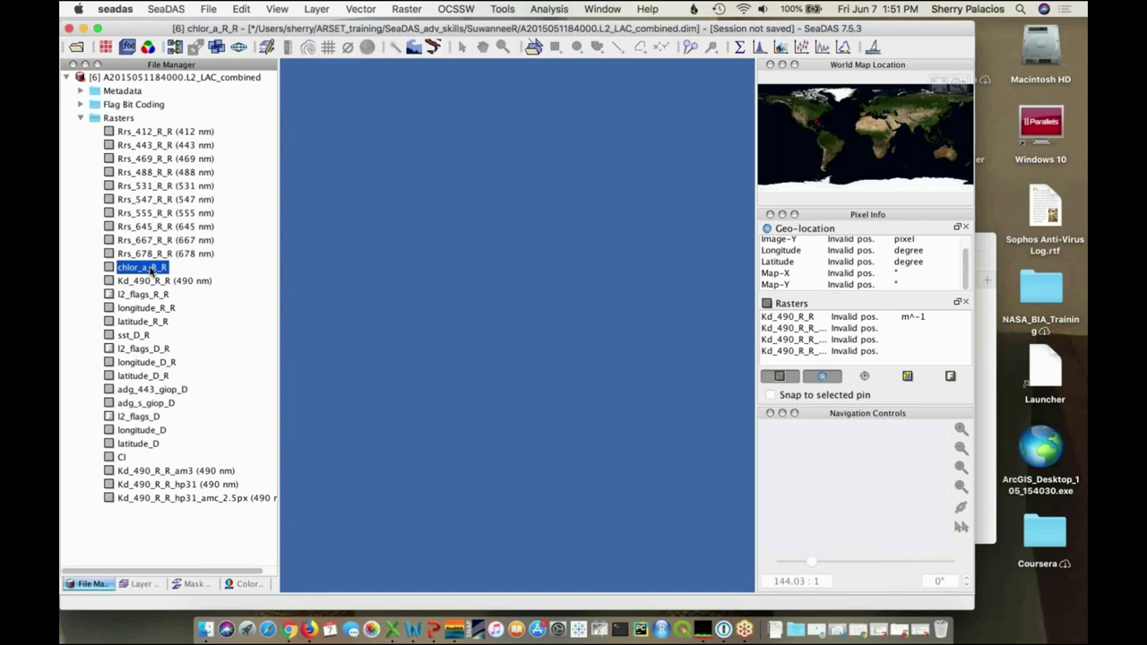
{"action": "double_click", "coordinate": [113, 269]}
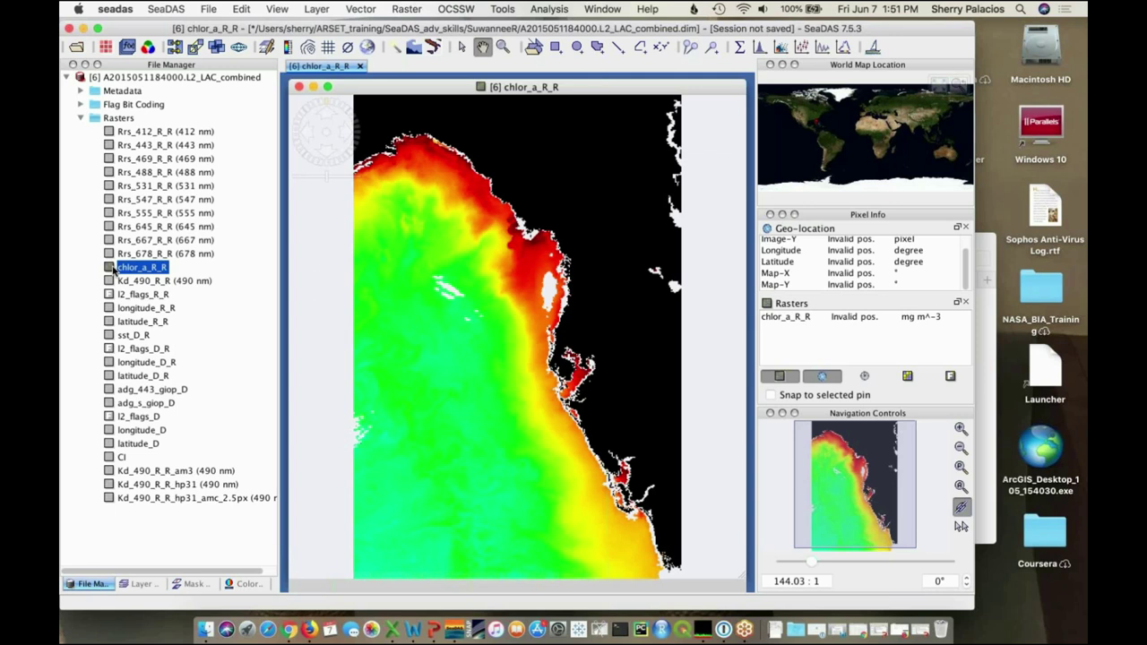
Place a pin at about 29.03° N, 83.11° W on the chlor_a_R_R image and set its color range from the band data
{"action": "left_click", "coordinate": [711, 49]}
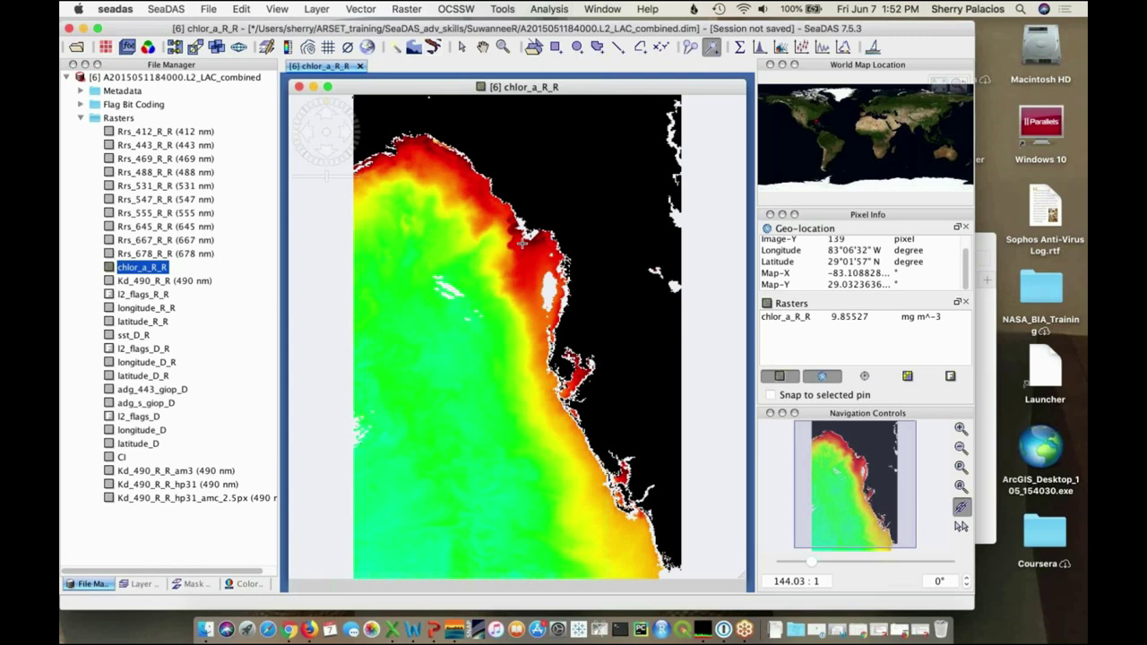
{"action": "left_click", "coordinate": [524, 241]}
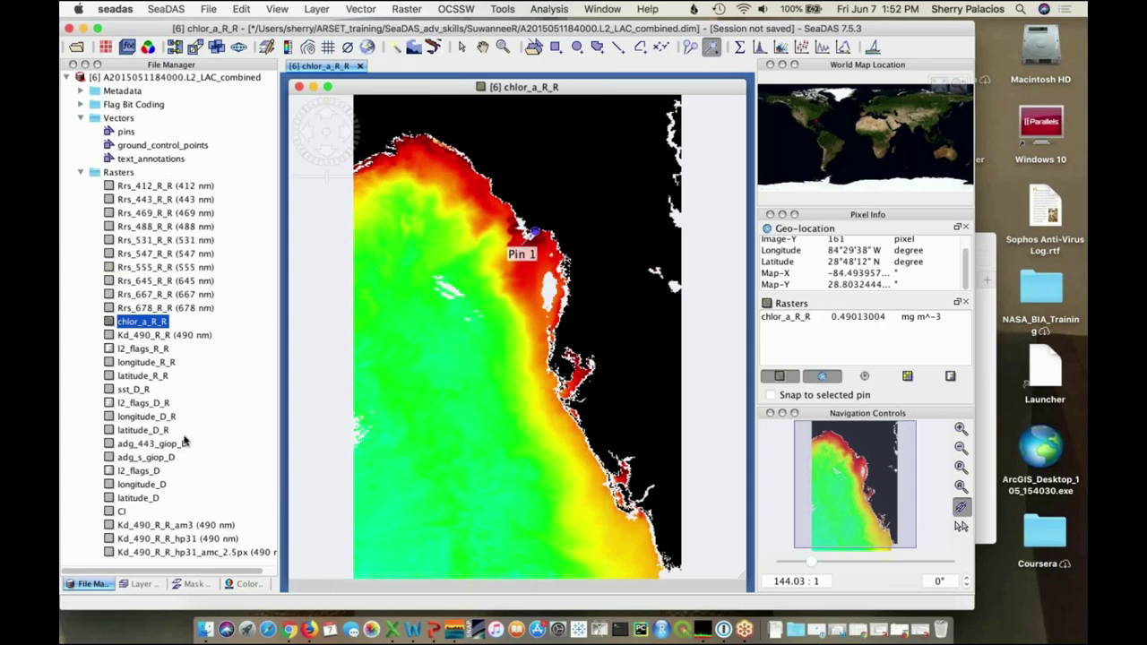
{"action": "left_click", "coordinate": [244, 587]}
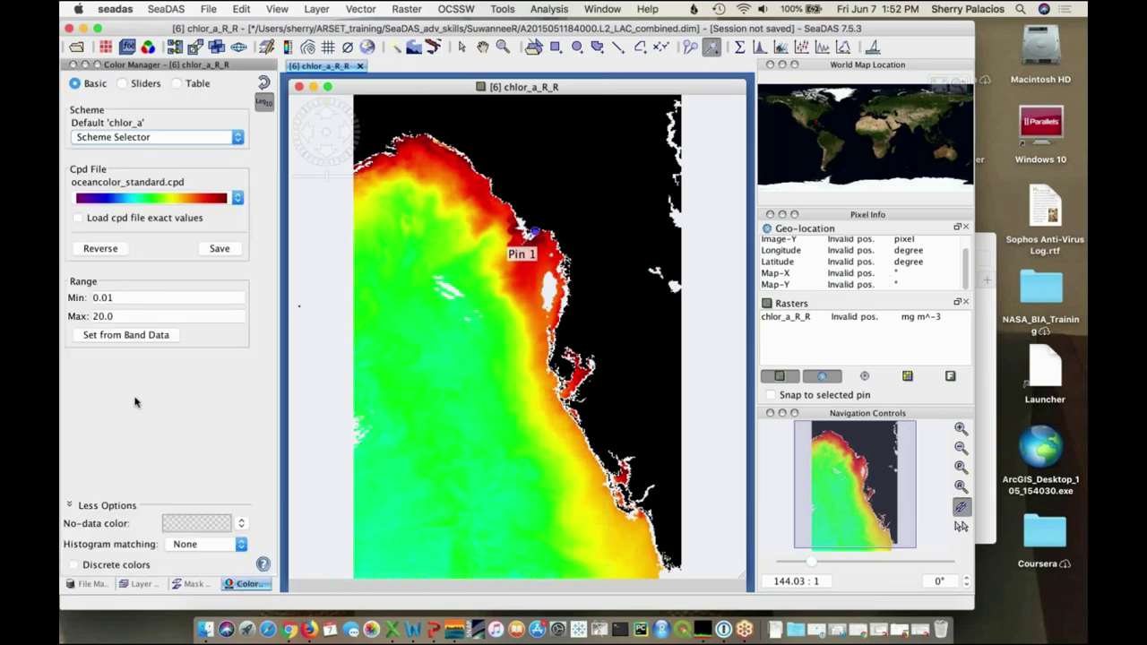
{"action": "left_click", "coordinate": [120, 336]}
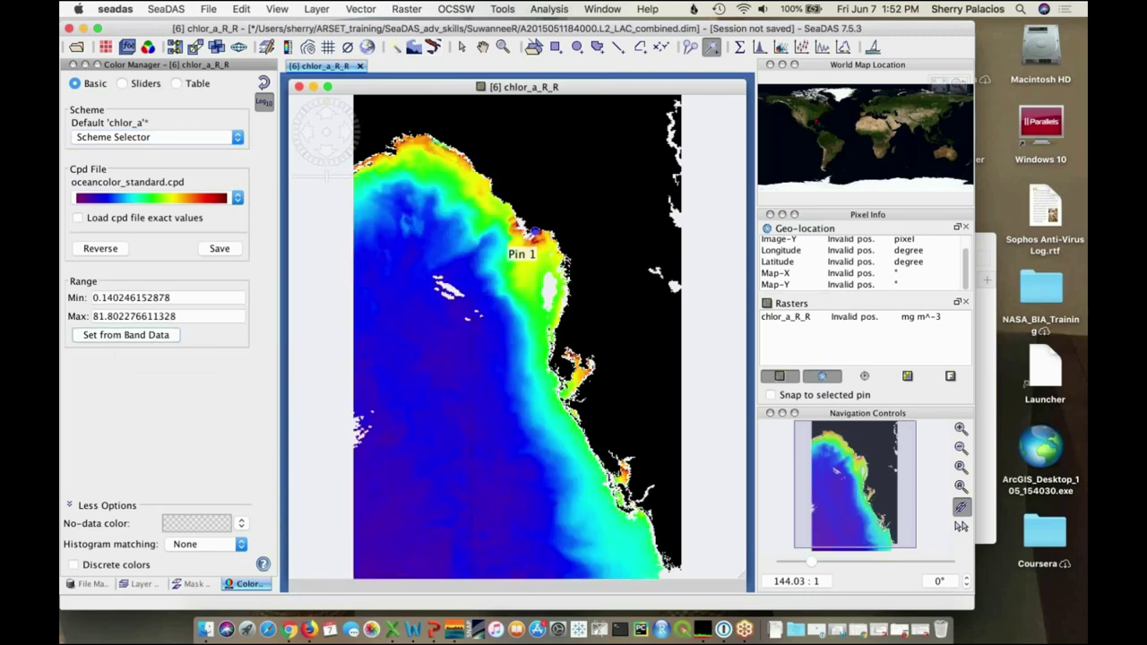
{"action": "left_click", "coordinate": [85, 584]}
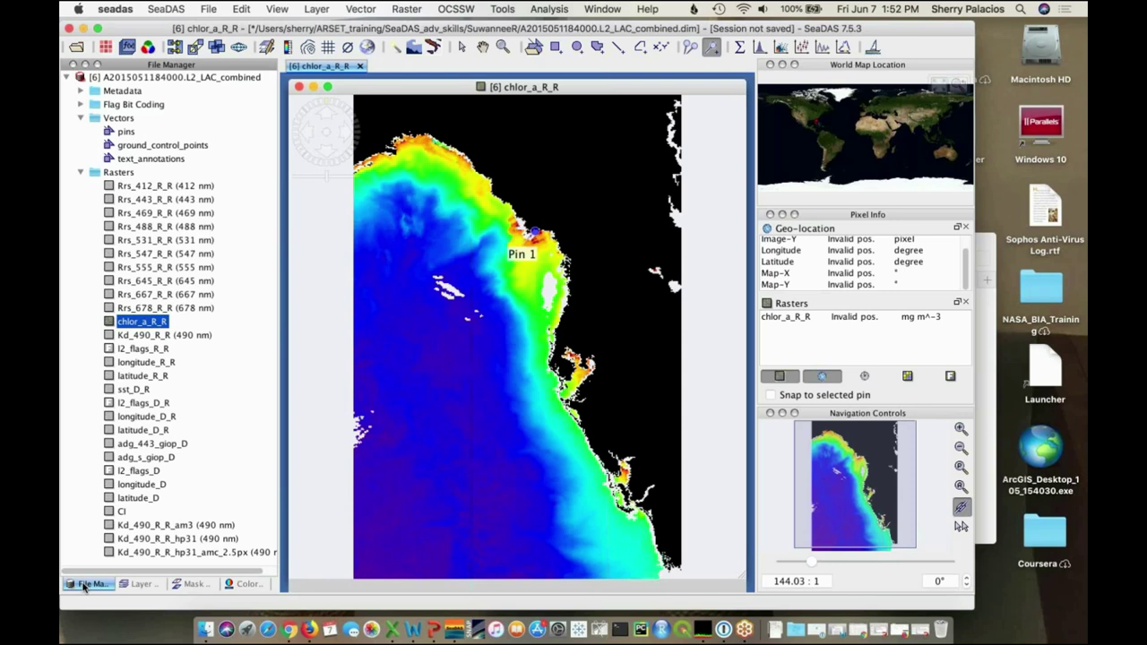
{"action": "left_click", "coordinate": [84, 586]}
Start a Pixel Extraction for the combined product with the SuwanneeR folder inside SeaDAS_adv_skills as output directory
{"action": "left_click", "coordinate": [503, 9]}
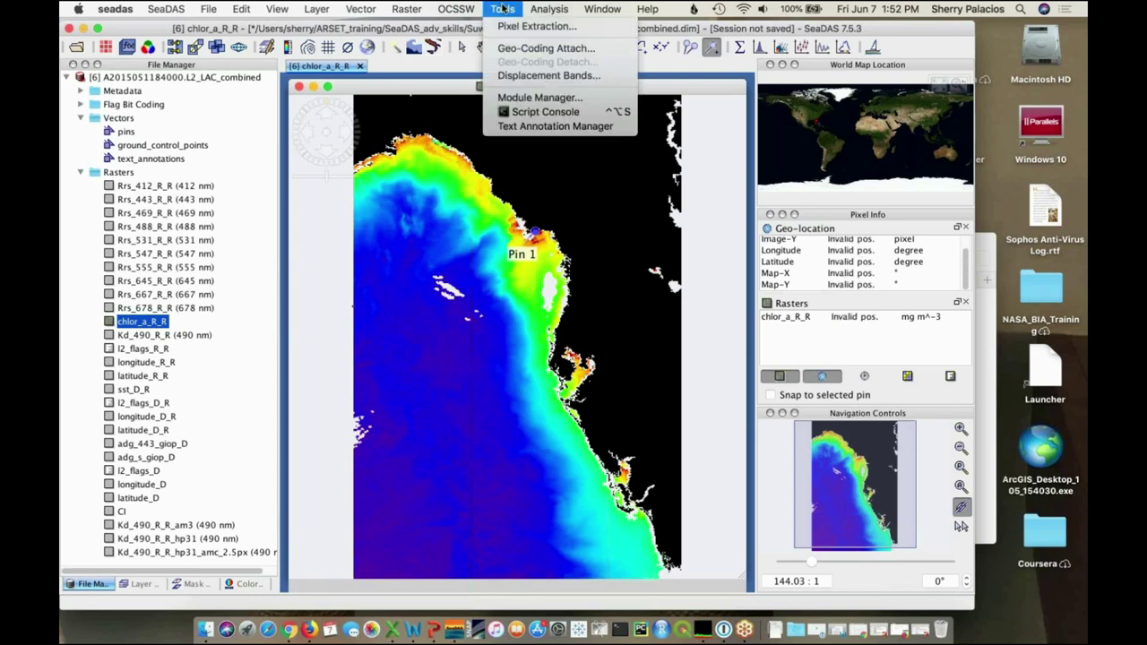
{"action": "left_click", "coordinate": [508, 27]}
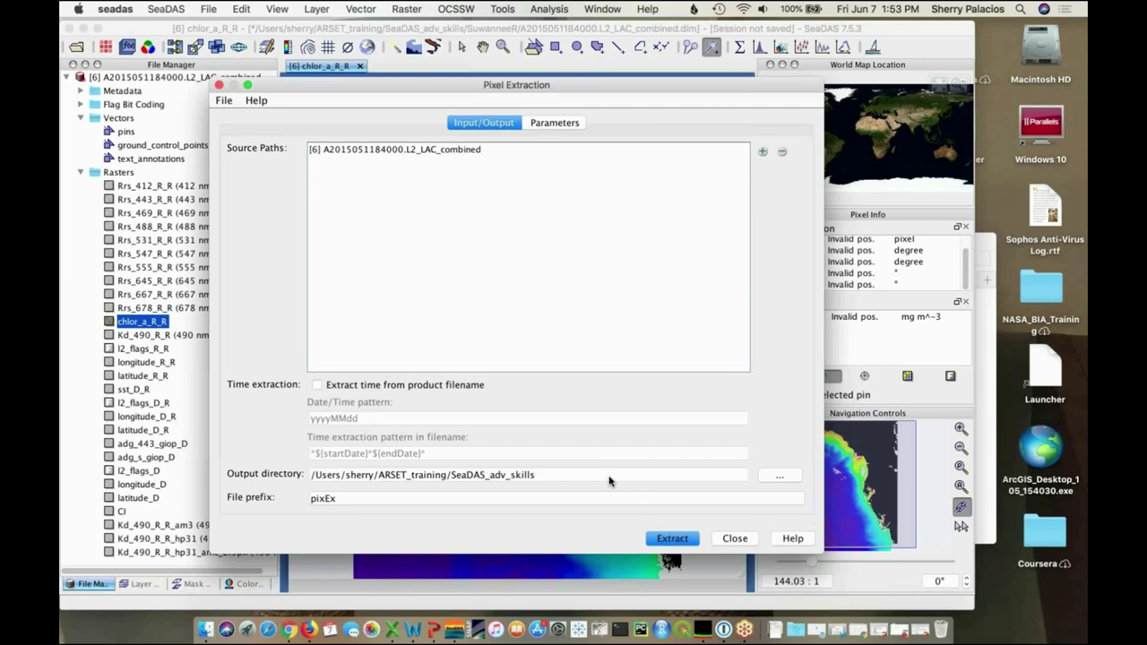
{"action": "left_click", "coordinate": [779, 476]}
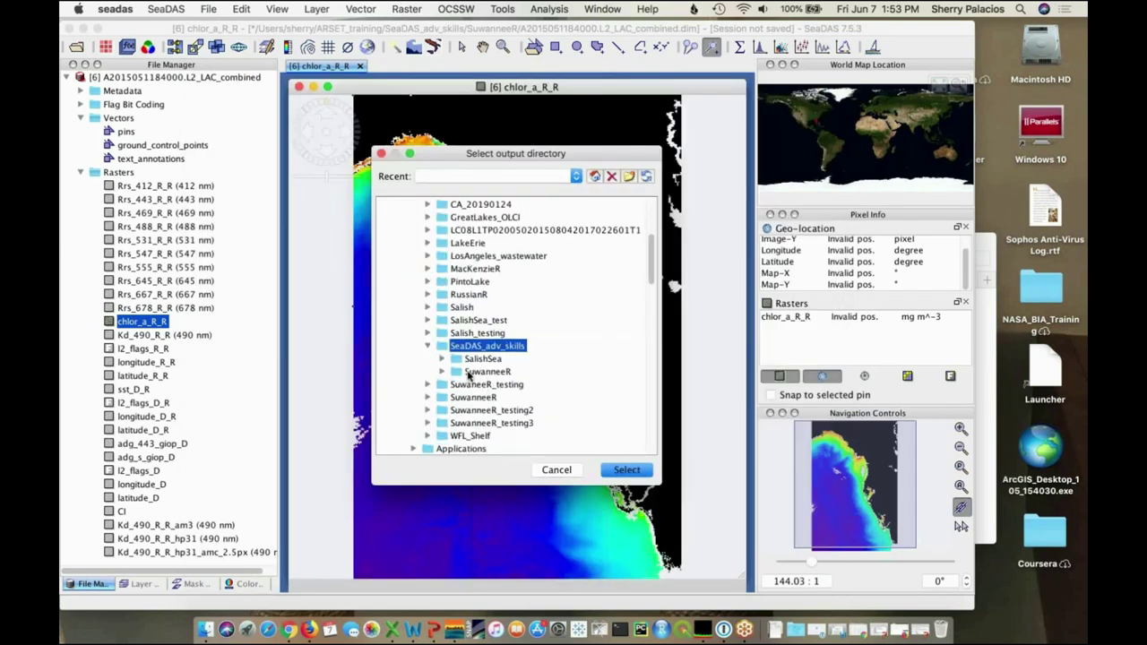
{"action": "left_click", "coordinate": [484, 371]}
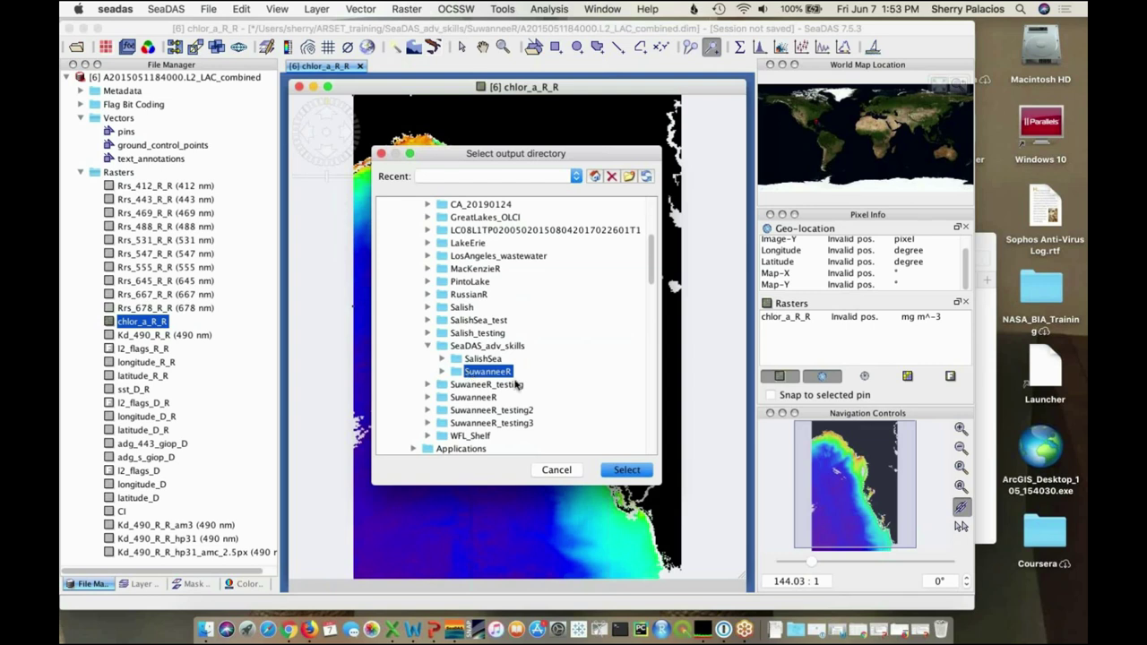
{"action": "left_click", "coordinate": [630, 470]}
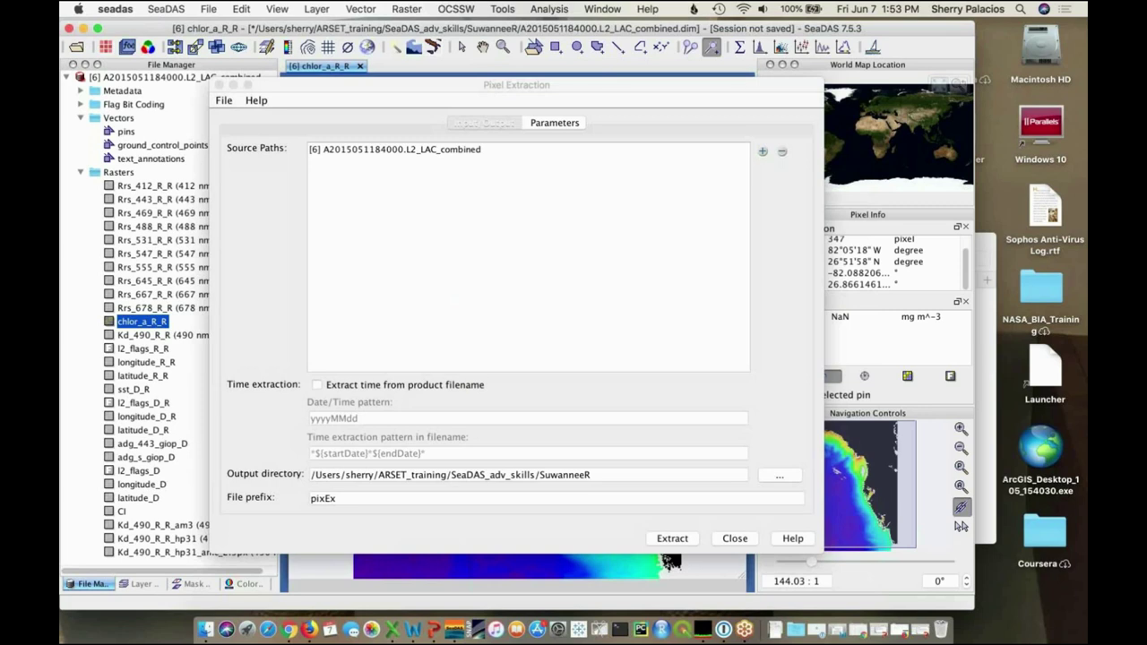
{"action": "left_click", "coordinate": [587, 88]}
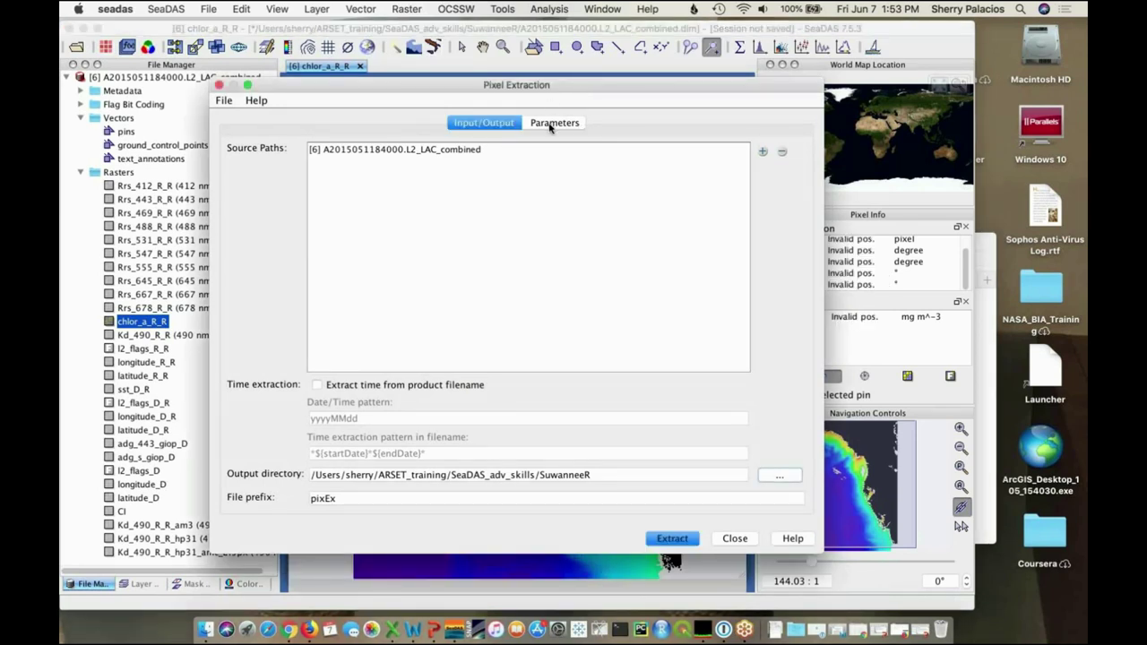
Set the extraction window size to 3 x 3 and the pixel value aggregation method to mean
{"action": "left_click", "coordinate": [551, 126]}
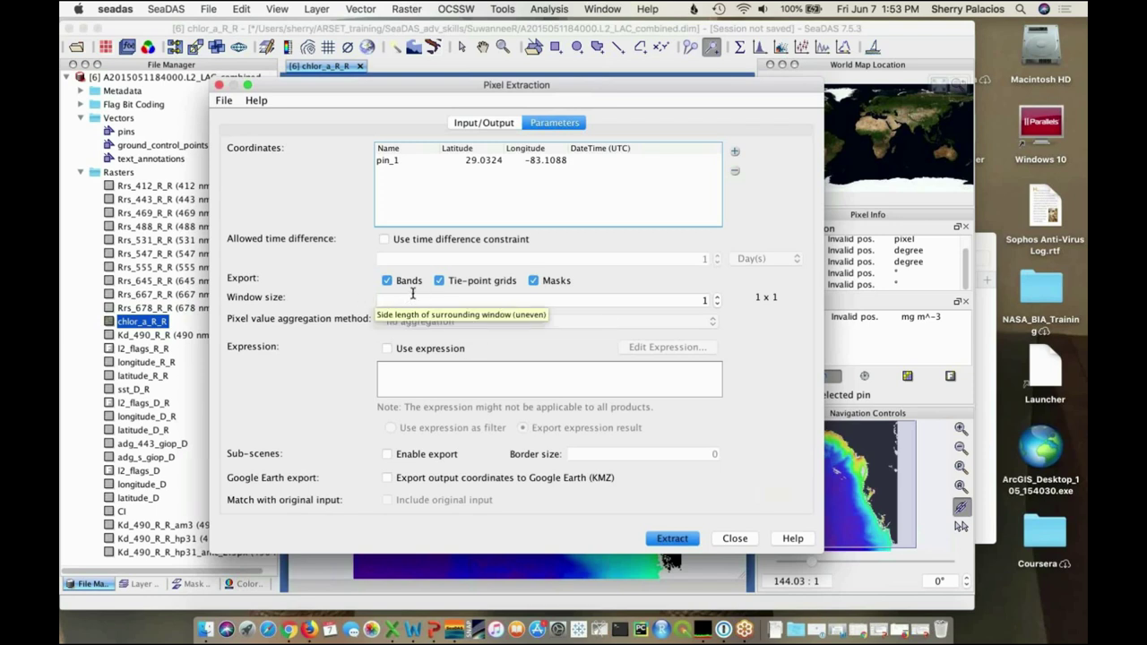
{"action": "left_click", "coordinate": [717, 299]}
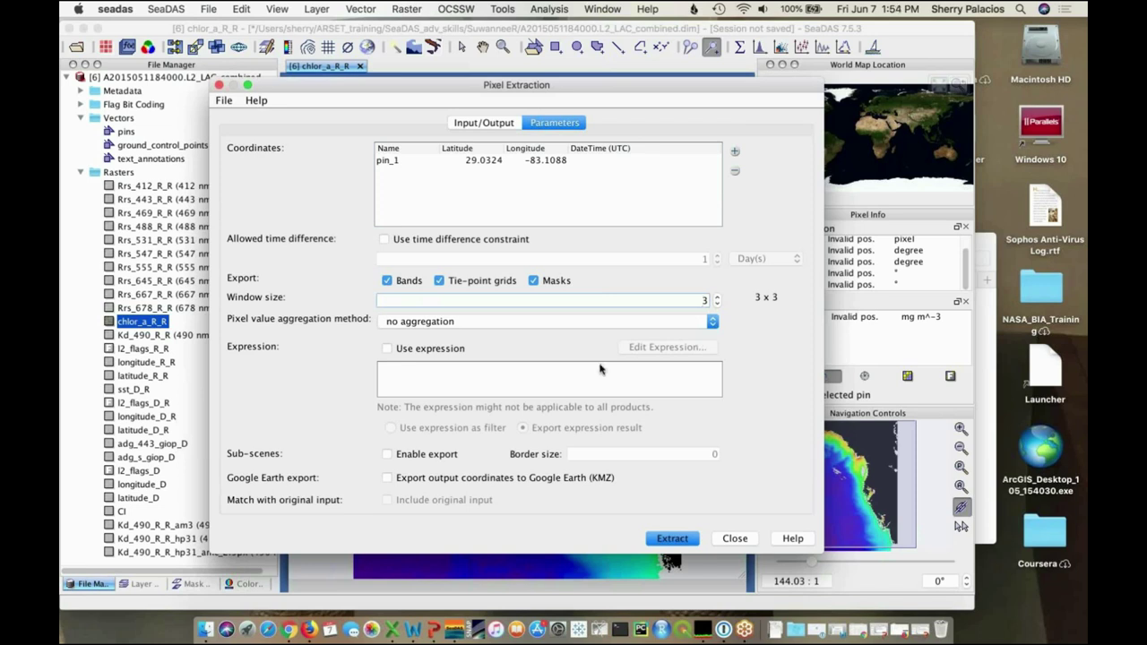
{"action": "left_click", "coordinate": [712, 322]}
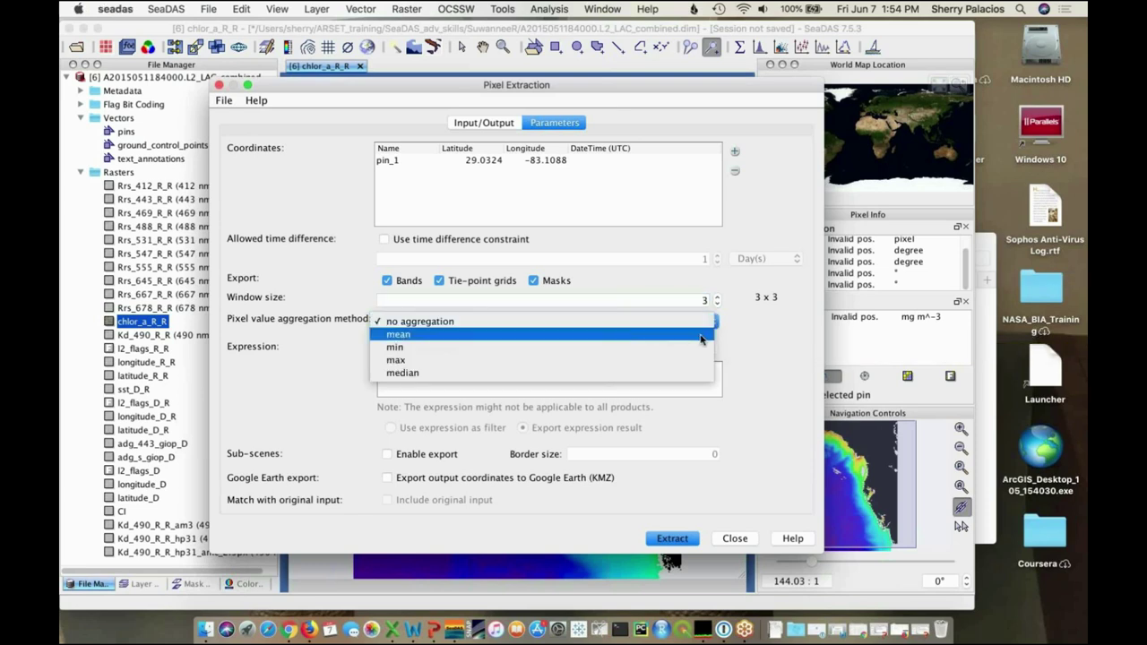
{"action": "left_click", "coordinate": [702, 334]}
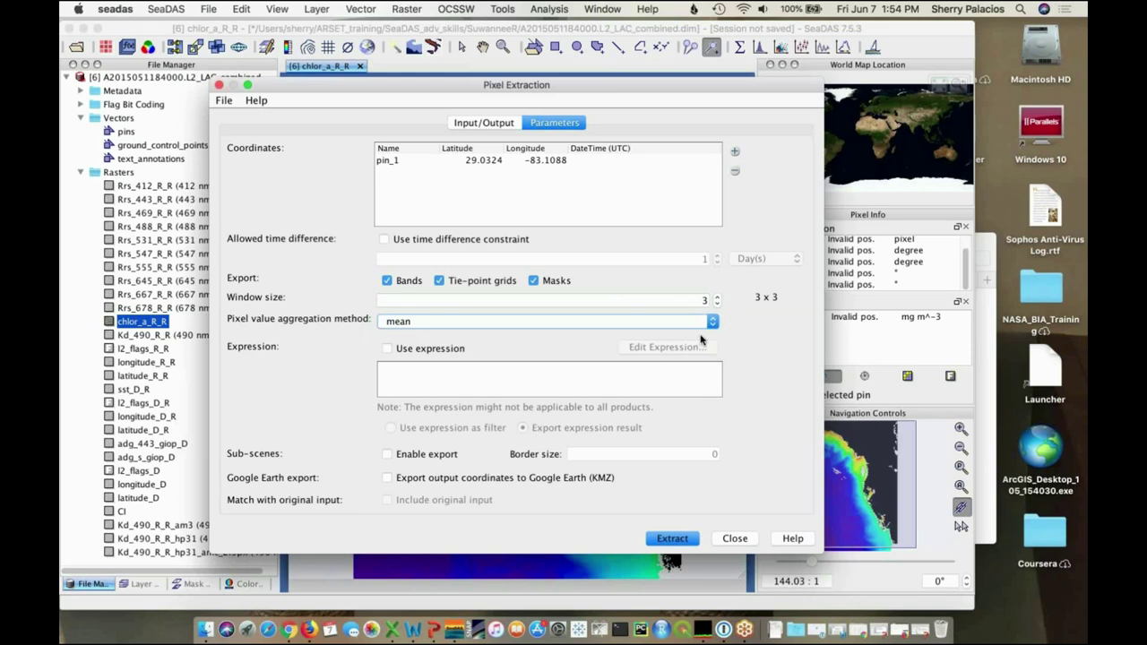
Exclude tie-point grids and masks from the export, enable Google Earth (KMZ) coordinate output, and run the extraction
{"action": "left_click", "coordinate": [439, 282]}
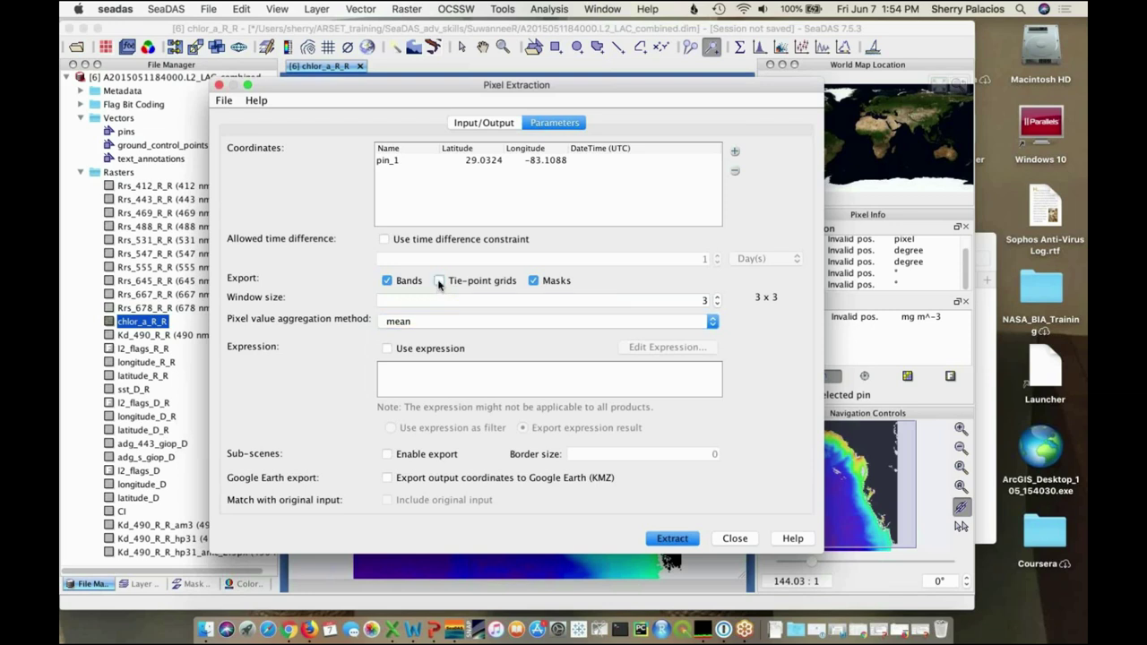
{"action": "left_click", "coordinate": [534, 281]}
{"action": "left_click", "coordinate": [386, 479]}
{"action": "left_click", "coordinate": [672, 539]}
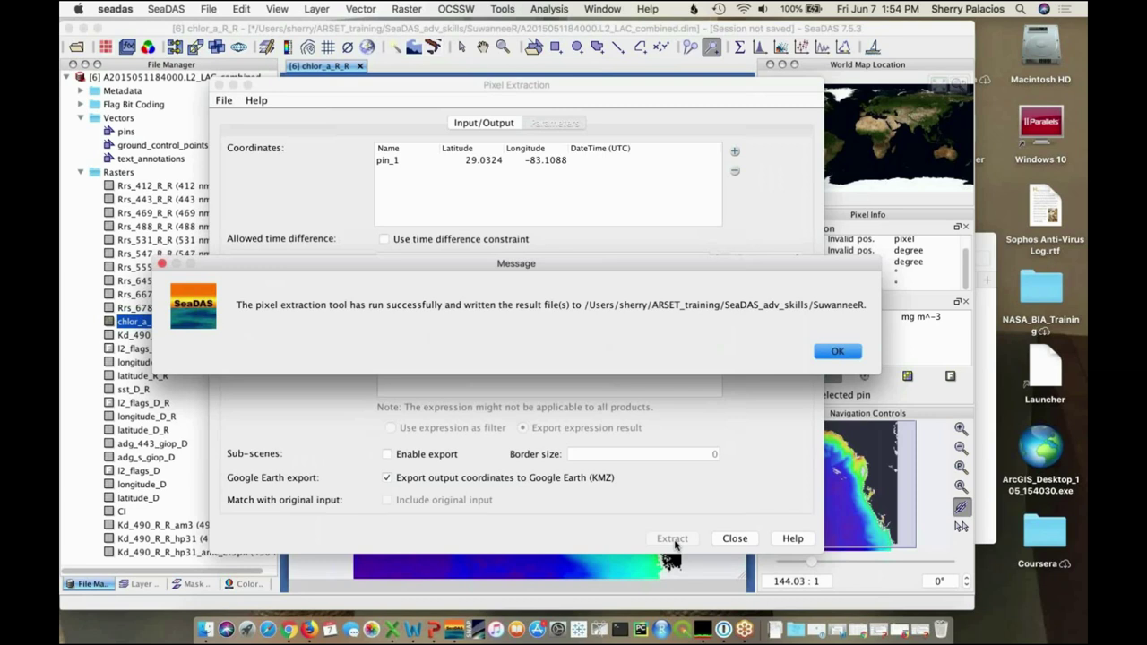
Check the SuwanneeR folder in Finder for the pixEx output files, then return to SeaDAS and close Pixel Extraction
{"action": "key", "text": "ctrl+Up"}
{"action": "left_click", "coordinate": [402, 500]}
{"action": "scroll", "coordinate": [708, 421], "scroll_direction": "down", "scroll_amount": 5}
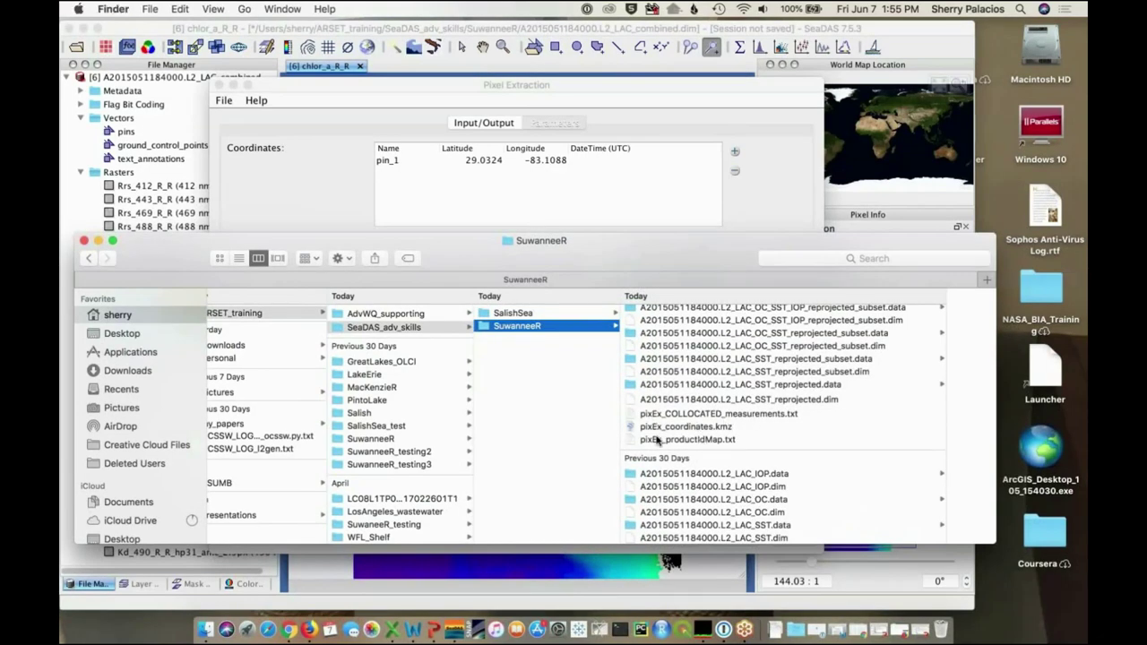
{"action": "left_click", "coordinate": [794, 178]}
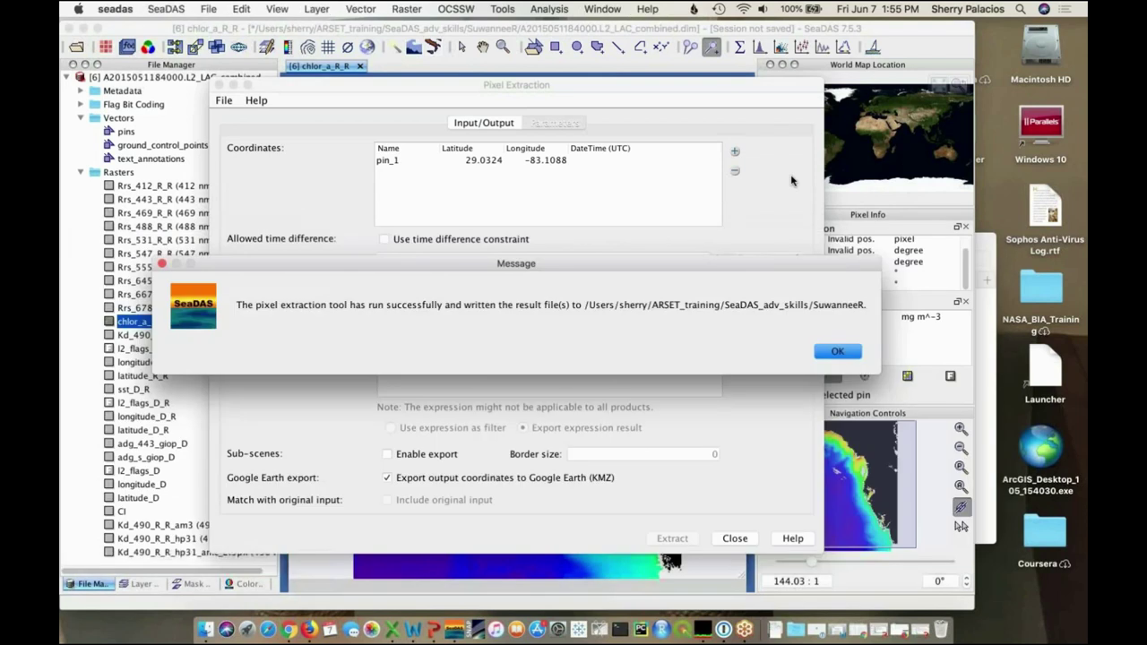
{"action": "left_click", "coordinate": [848, 353]}
{"action": "left_click", "coordinate": [473, 126]}
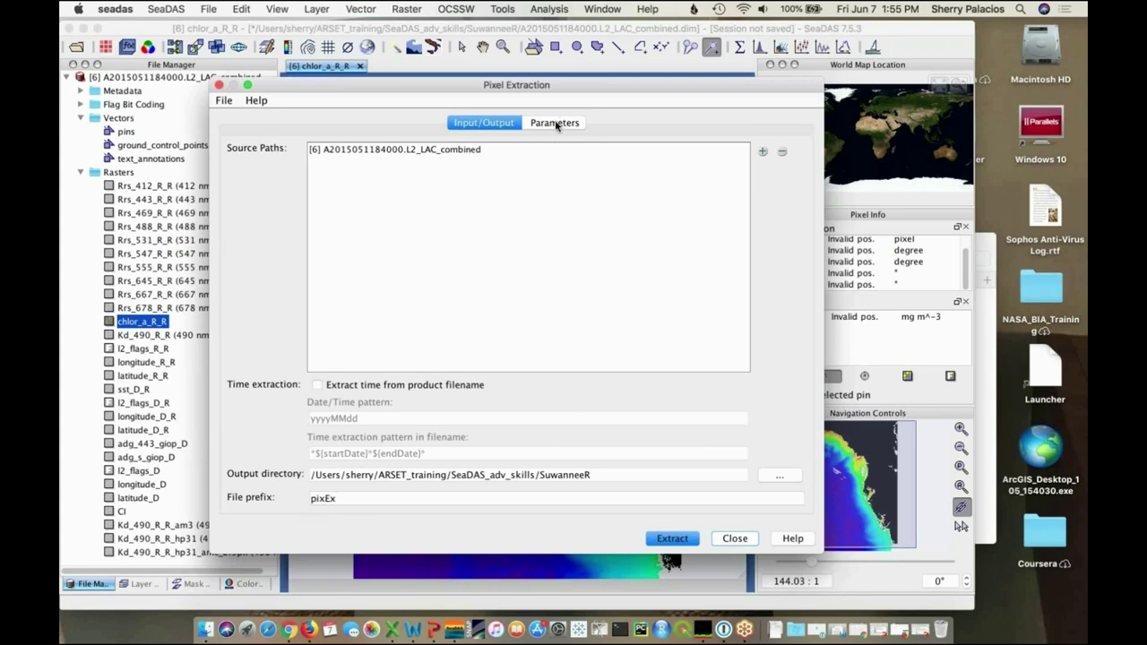
{"action": "key", "text": "ctrl+Up"}
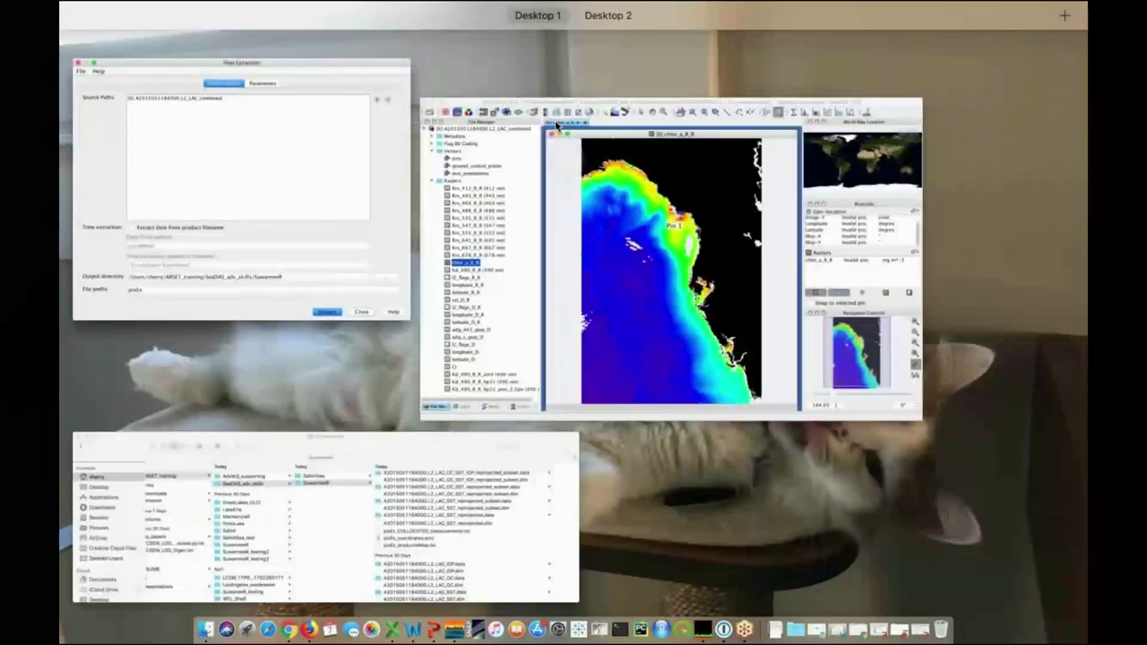
{"action": "key", "text": "ctrl+Up"}
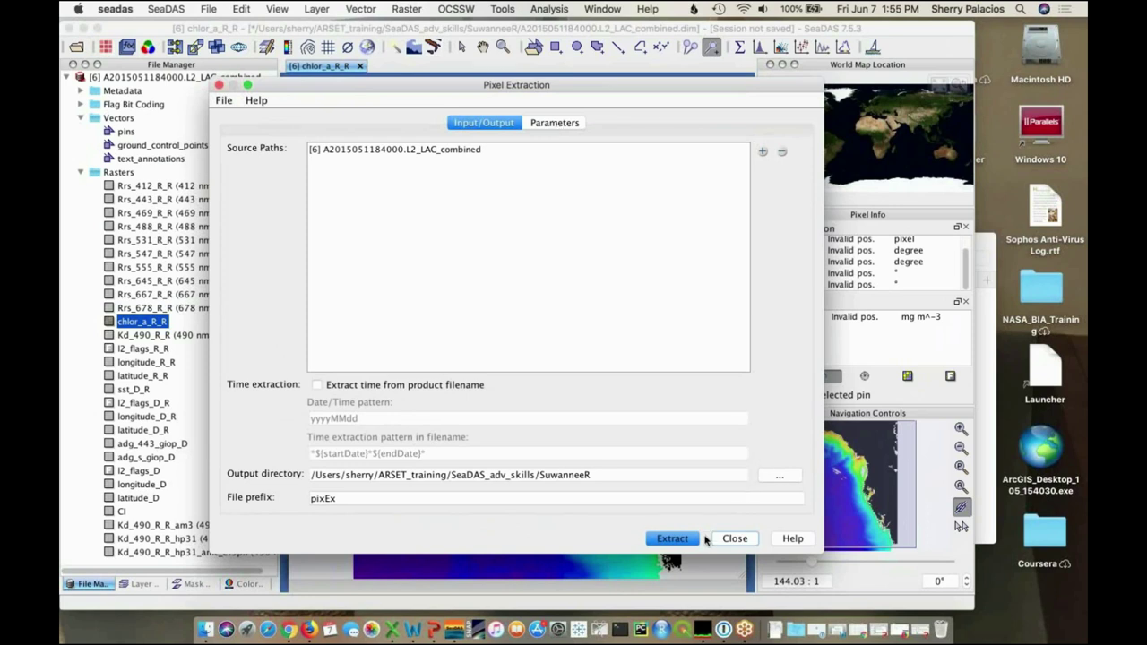
{"action": "left_click", "coordinate": [735, 539]}
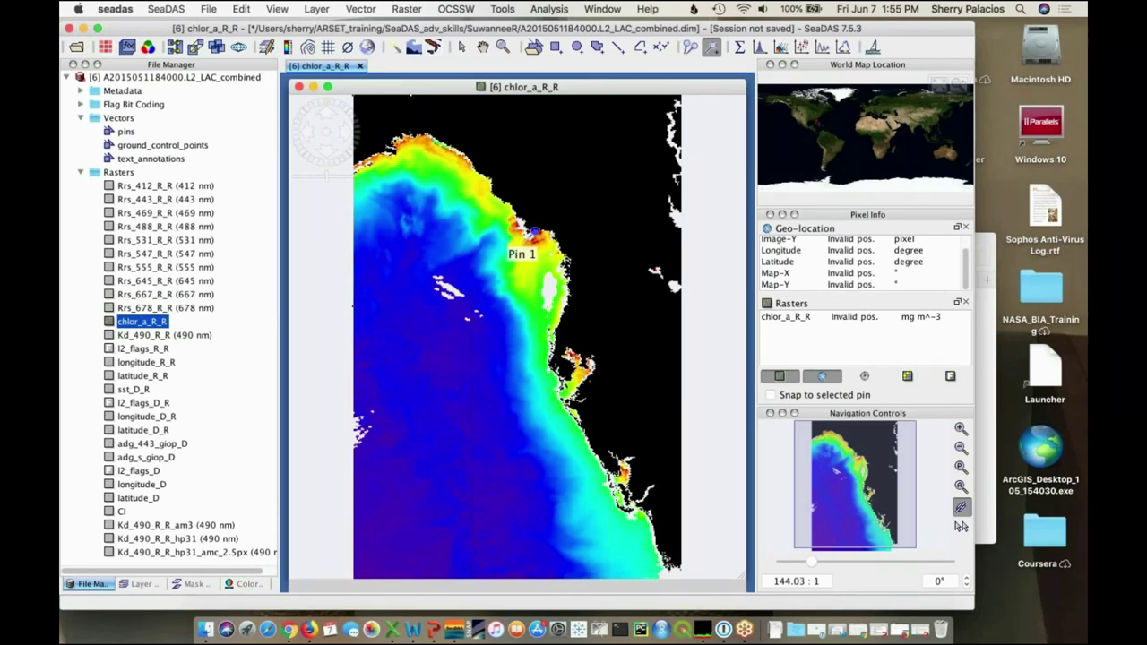
Open pixEx_COLLOCATED_measurements.txt from the SuwanneeR folder in Microsoft Excel and look across all of its columns
{"action": "key", "text": "ctrl+Up"}
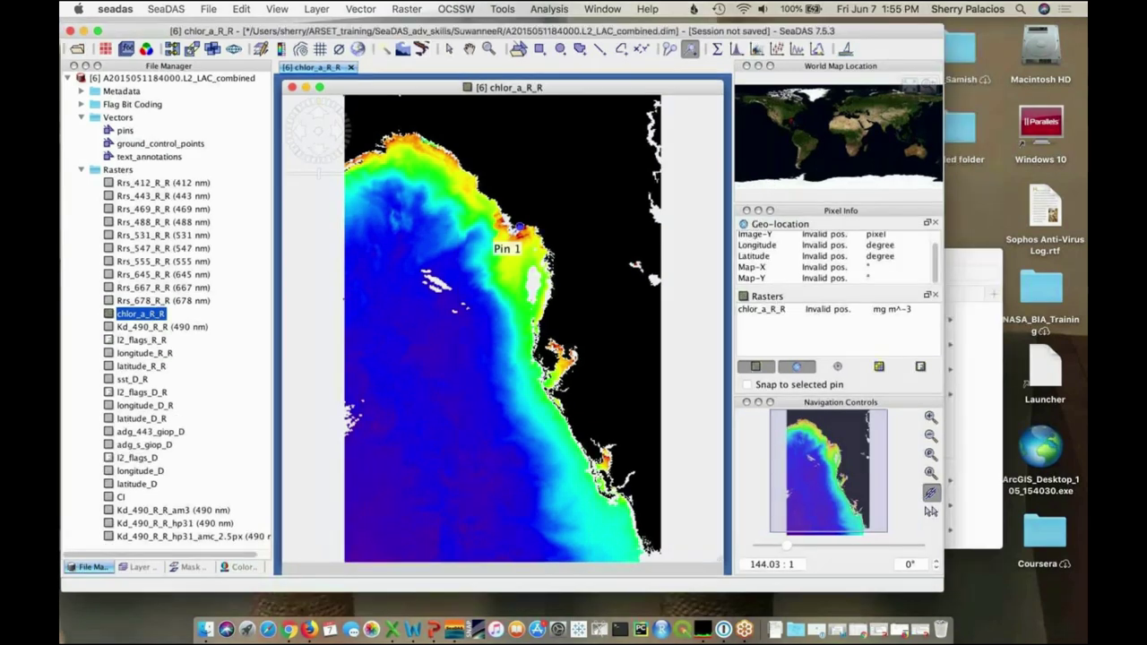
{"action": "left_click", "coordinate": [909, 491]}
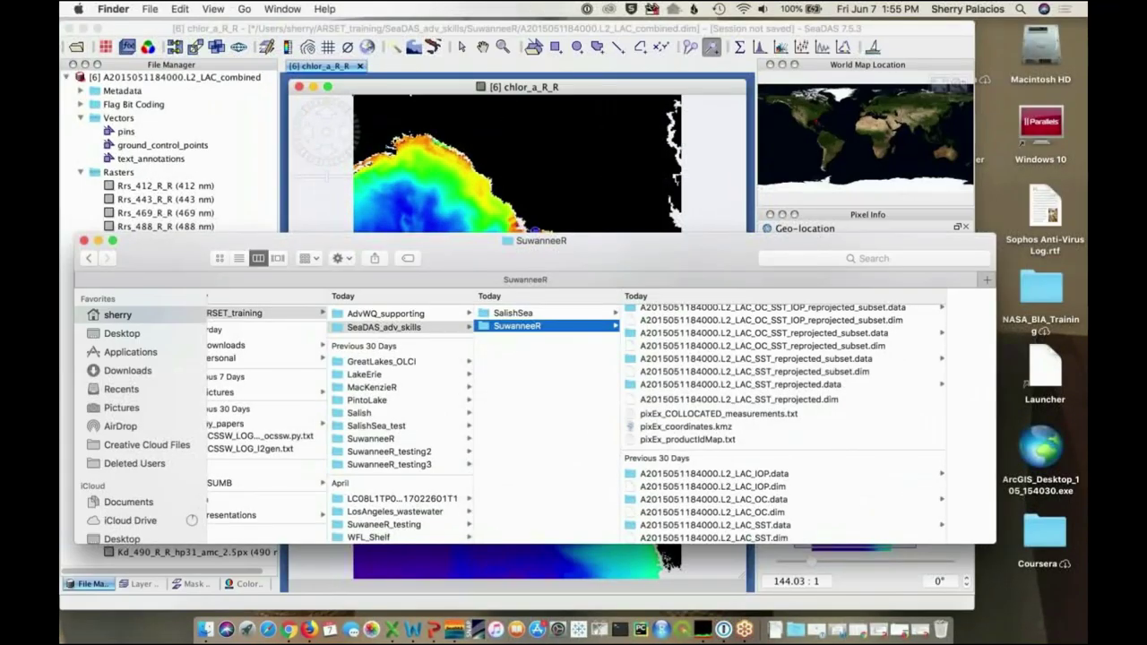
{"action": "left_click", "coordinate": [708, 413]}
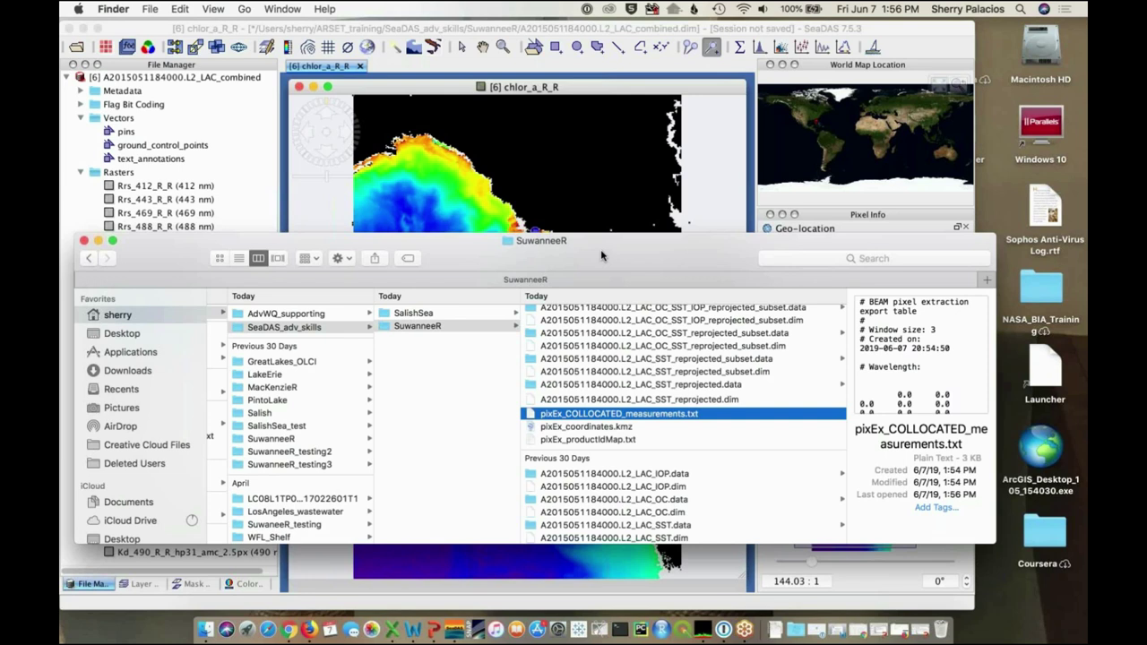
{"action": "right_click", "coordinate": [529, 416]}
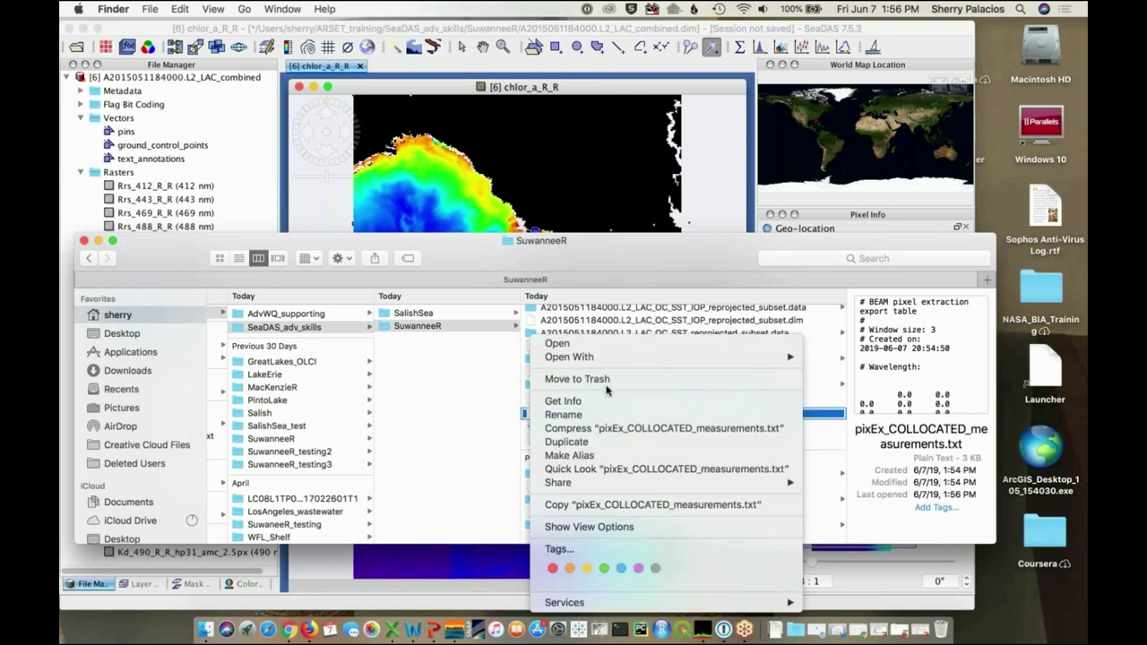
{"action": "mouse_move", "coordinate": [661, 365]}
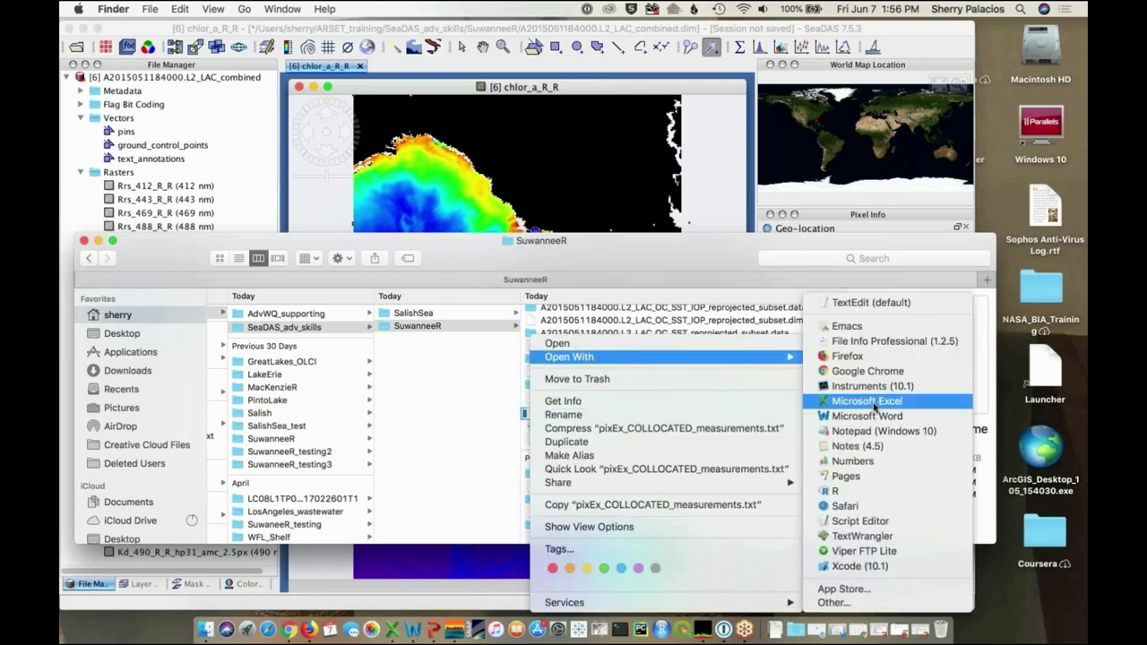
{"action": "left_click", "coordinate": [866, 401]}
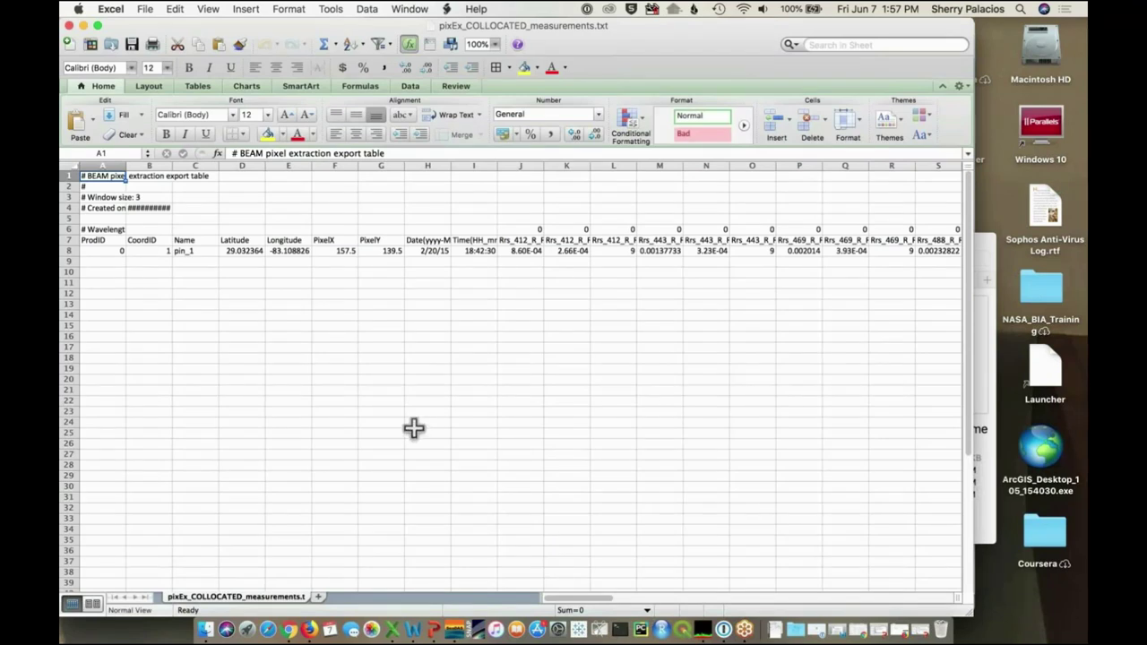
{"action": "scroll", "coordinate": [413, 429], "scroll_direction": "right", "scroll_amount": 20}
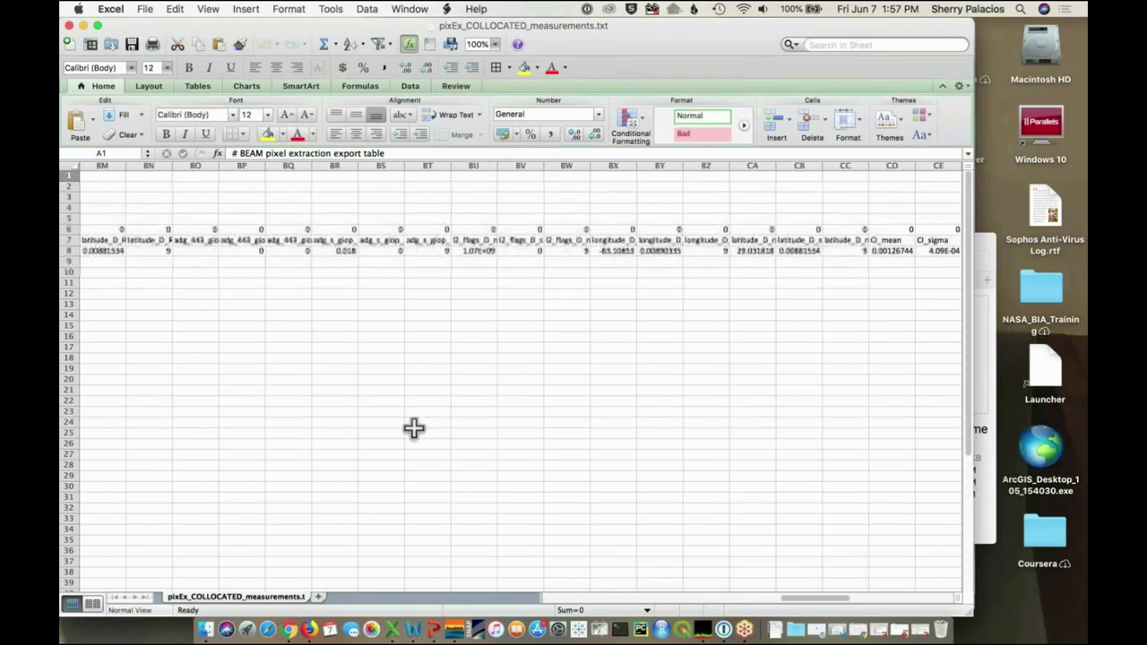
{"action": "scroll", "coordinate": [413, 429], "scroll_direction": "left", "scroll_amount": 20}
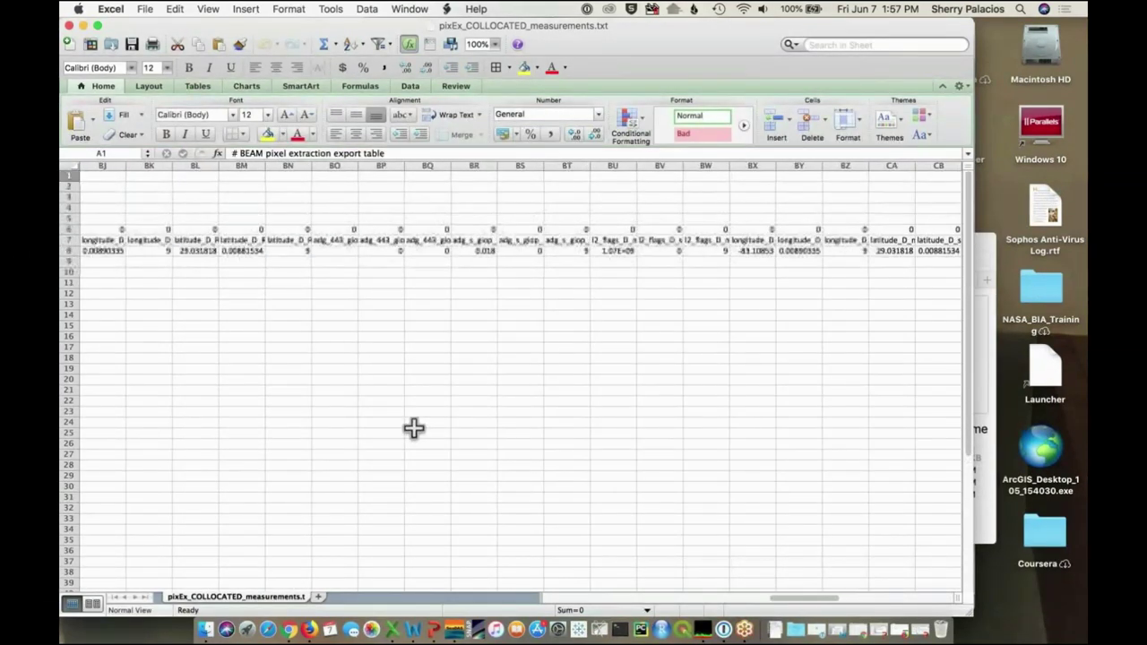
{"action": "scroll", "coordinate": [413, 429], "scroll_direction": "left", "scroll_amount": 5}
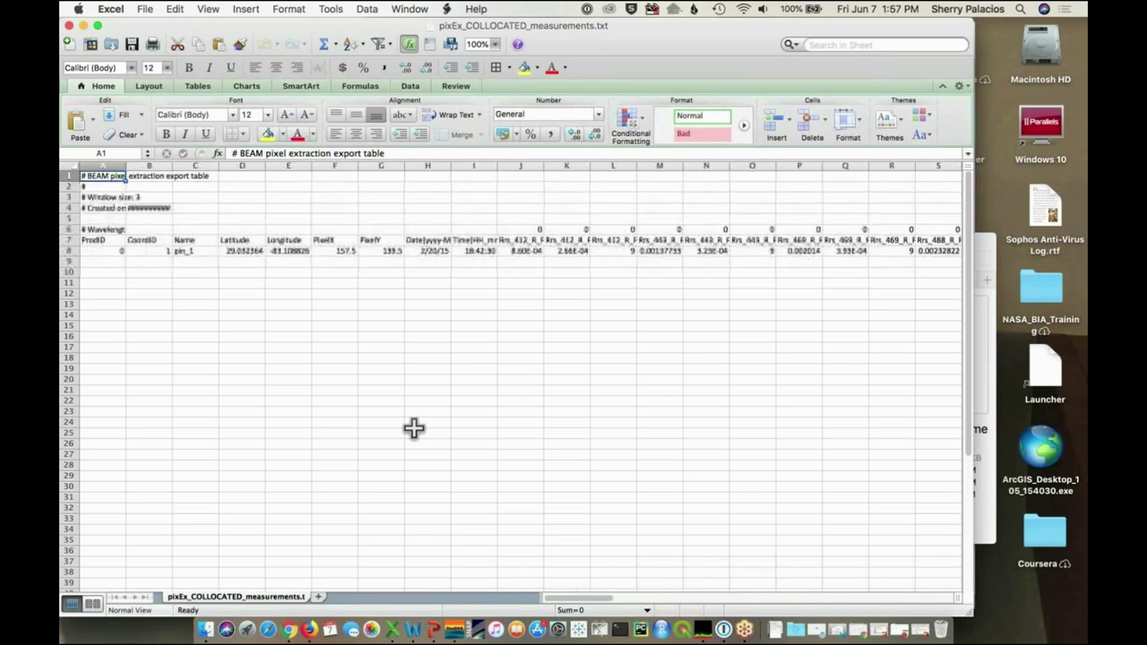
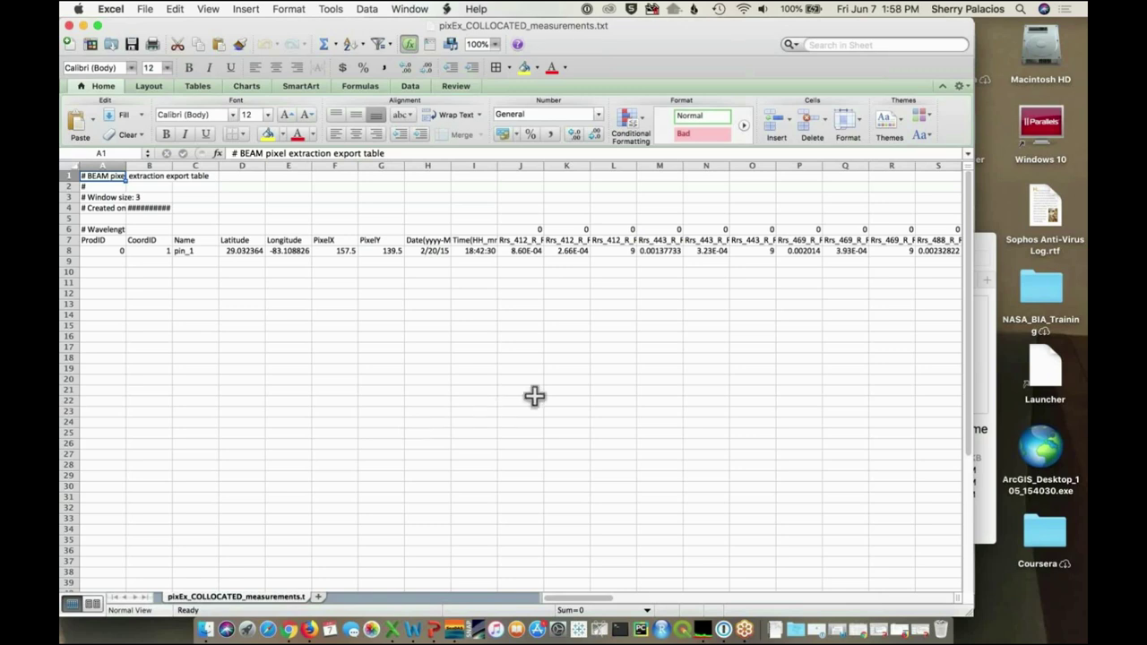
Examine the full header names across row 7, from the Rrs_412 columns through to the latitude_D_R columns
{"action": "left_click", "coordinate": [529, 241]}
{"action": "key", "text": "Right"}
{"action": "key", "text": "Right"}
{"action": "key", "text": "Right"}
{"action": "key", "text": "Right"}
{"action": "key", "text": "Right"}
{"action": "key", "text": "Right"}
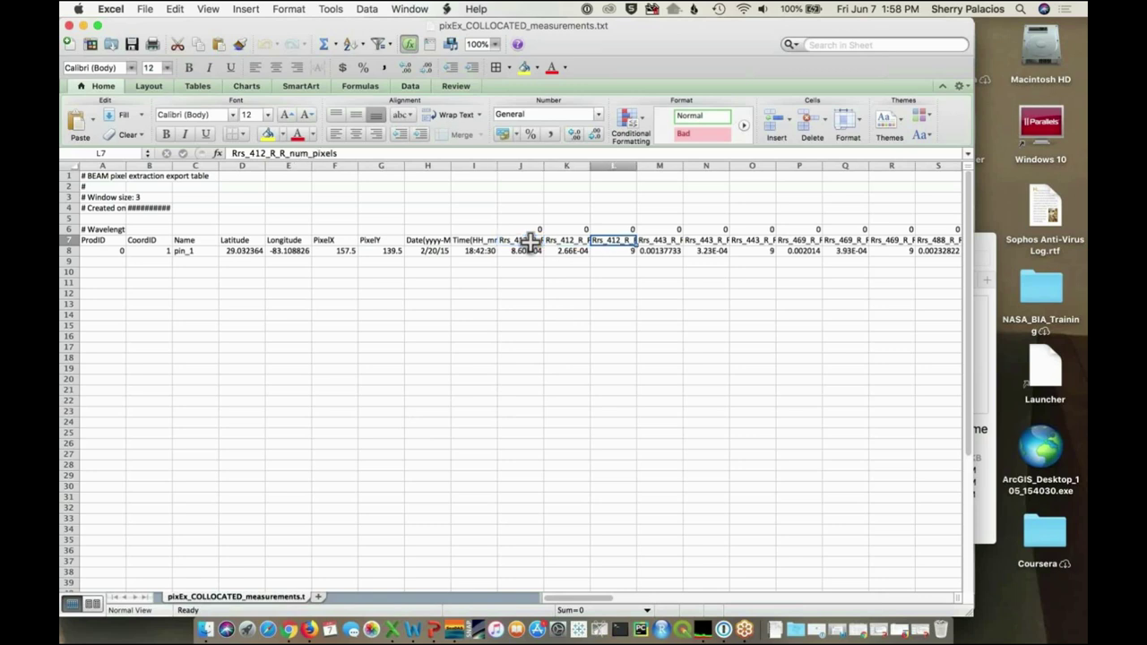
{"action": "key", "text": "Right"}
{"action": "key", "text": "Right"}
{"action": "key", "text": "Right"}
{"action": "key", "text": "Right"}
{"action": "key", "text": "Right"}
{"action": "key", "text": "Right"}
{"action": "key", "text": "Right"}
{"action": "key", "text": "Right"}
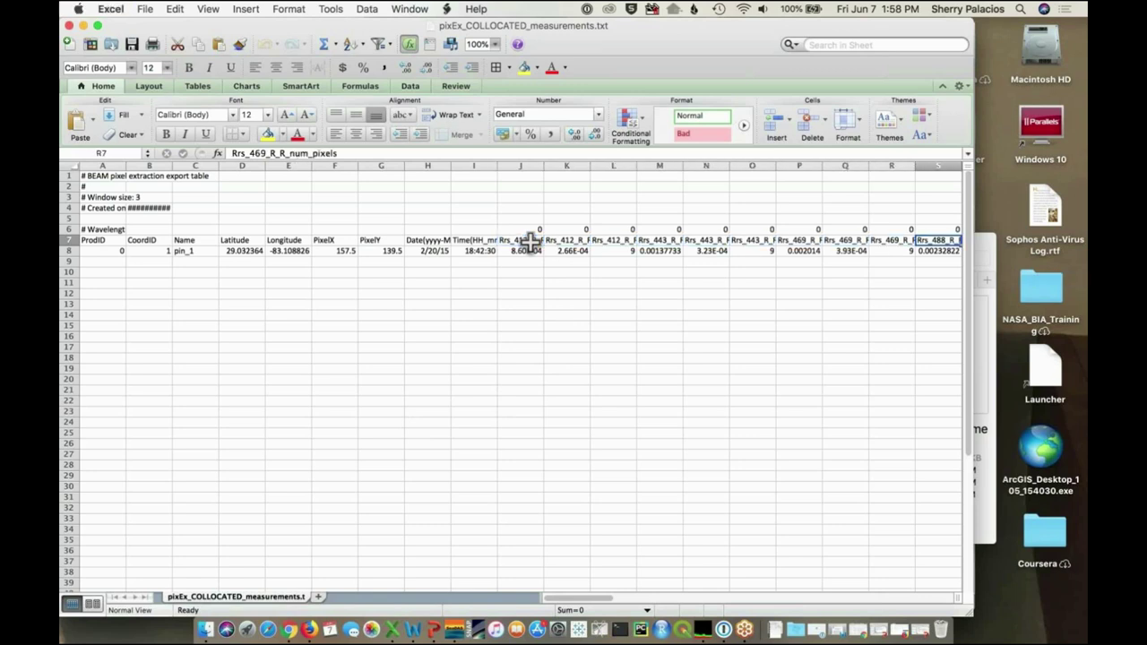
{"action": "key", "text": "Right"}
{"action": "key", "text": "Right"}
{"action": "key", "text": "Right"}
{"action": "key", "text": "Right"}
{"action": "key", "text": "Right"}
{"action": "key", "text": "Right"}
{"action": "key", "text": "Right"}
{"action": "key", "text": "Right"}
{"action": "key", "text": "Right"}
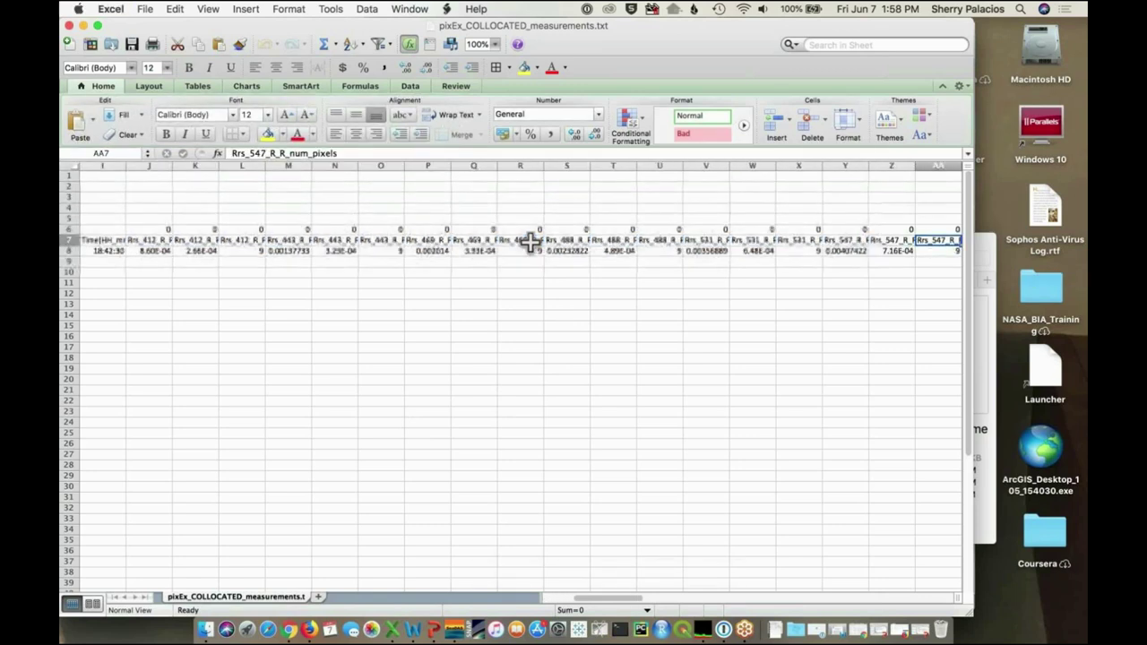
{"action": "key", "text": "Right"}
{"action": "key", "text": "Right"}
{"action": "key", "text": "Right"}
{"action": "key", "text": "Right"}
{"action": "key", "text": "Right"}
{"action": "key", "text": "Right"}
{"action": "key", "text": "Right"}
{"action": "key", "text": "Right"}
{"action": "key", "text": "Right"}
{"action": "key", "text": "Right"}
{"action": "key", "text": "Right"}
{"action": "key", "text": "Right"}
{"action": "key", "text": "Right"}
{"action": "key", "text": "Right"}
{"action": "key", "text": "Right"}
{"action": "key", "text": "Right"}
{"action": "key", "text": "Right"}
{"action": "key", "text": "Right"}
{"action": "key", "text": "Right"}
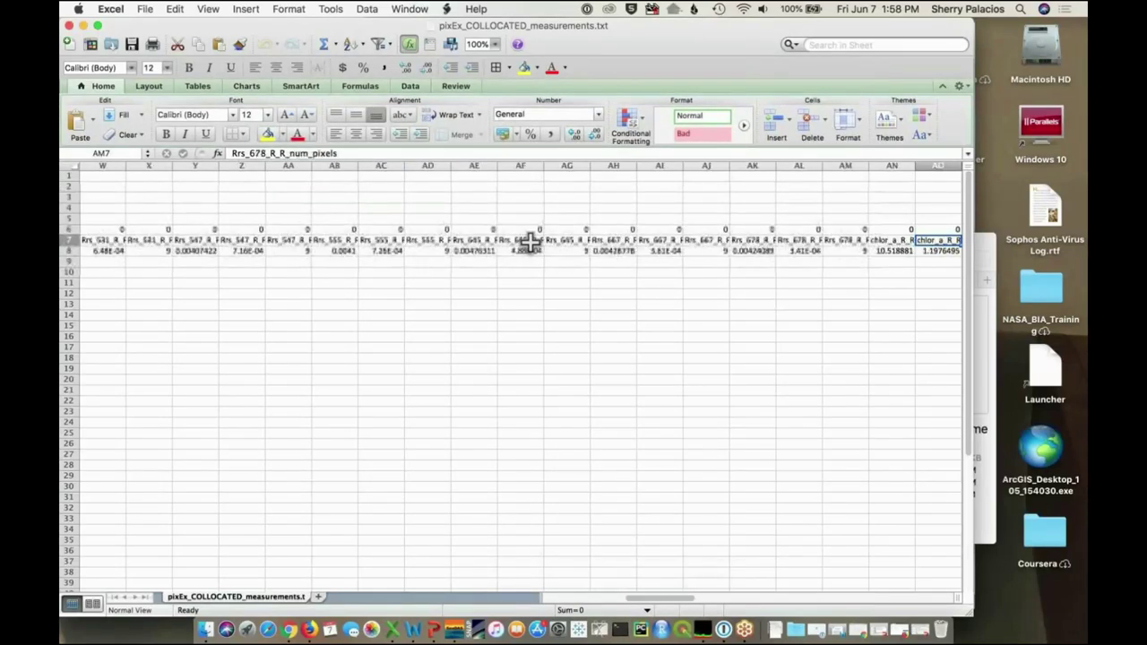
{"action": "key", "text": "Right"}
{"action": "key", "text": "Right"}
{"action": "key", "text": "Right"}
{"action": "key", "text": "Right"}
{"action": "key", "text": "Right"}
{"action": "key", "text": "Right"}
{"action": "key", "text": "Right"}
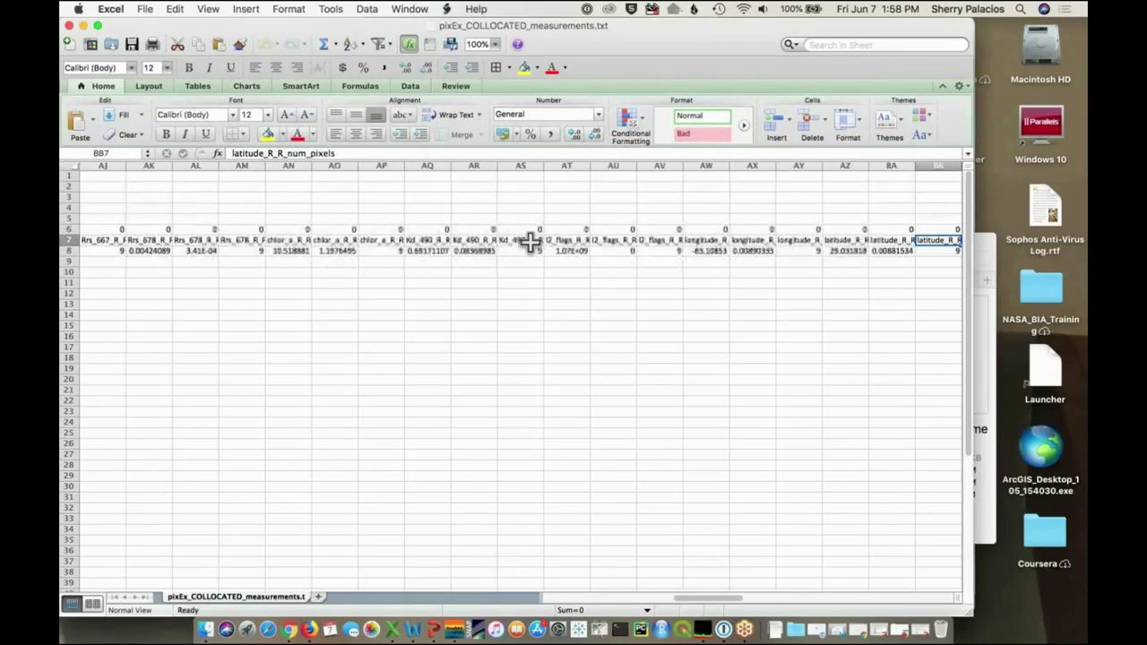
{"action": "key", "text": "Right"}
{"action": "key", "text": "Right"}
{"action": "key", "text": "Right"}
{"action": "key", "text": "Right"}
{"action": "key", "text": "Right"}
{"action": "key", "text": "Right"}
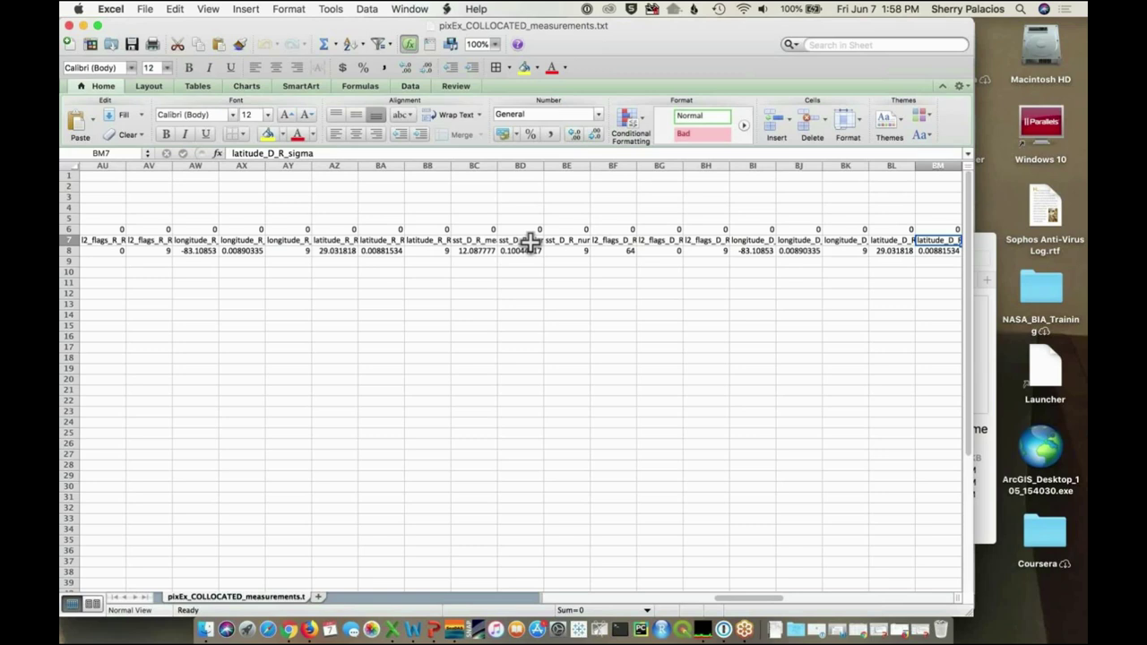
Minimize the Excel workbook, return to SeaDAS and close the chlor_a_R_R image view
{"action": "left_click", "coordinate": [83, 26]}
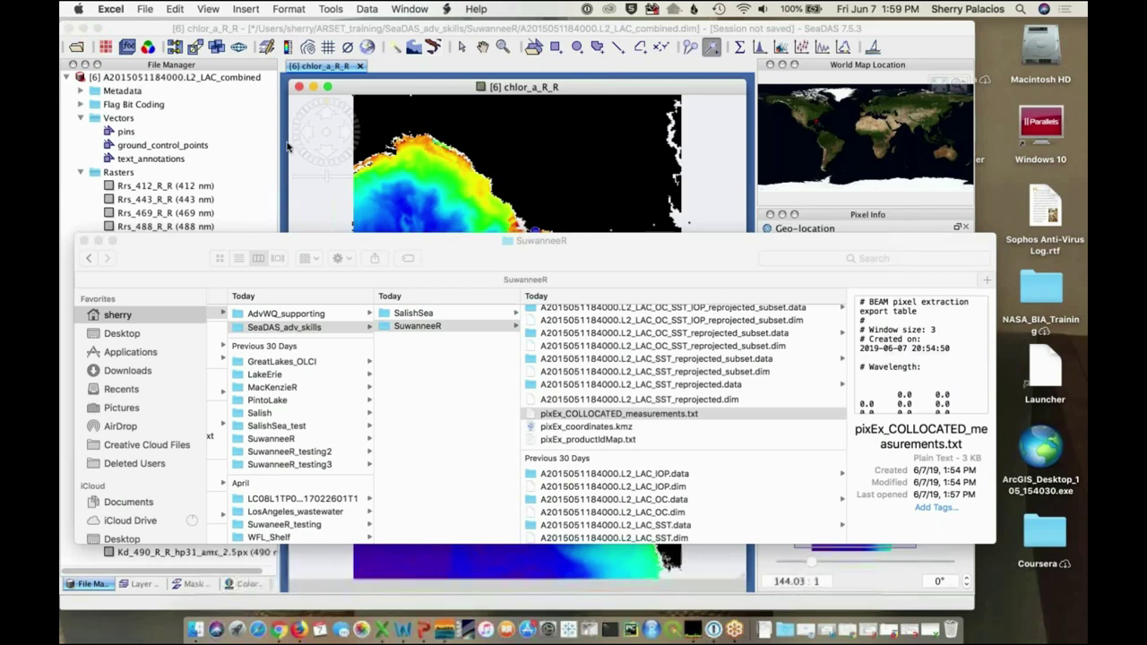
{"action": "left_click", "coordinate": [515, 33]}
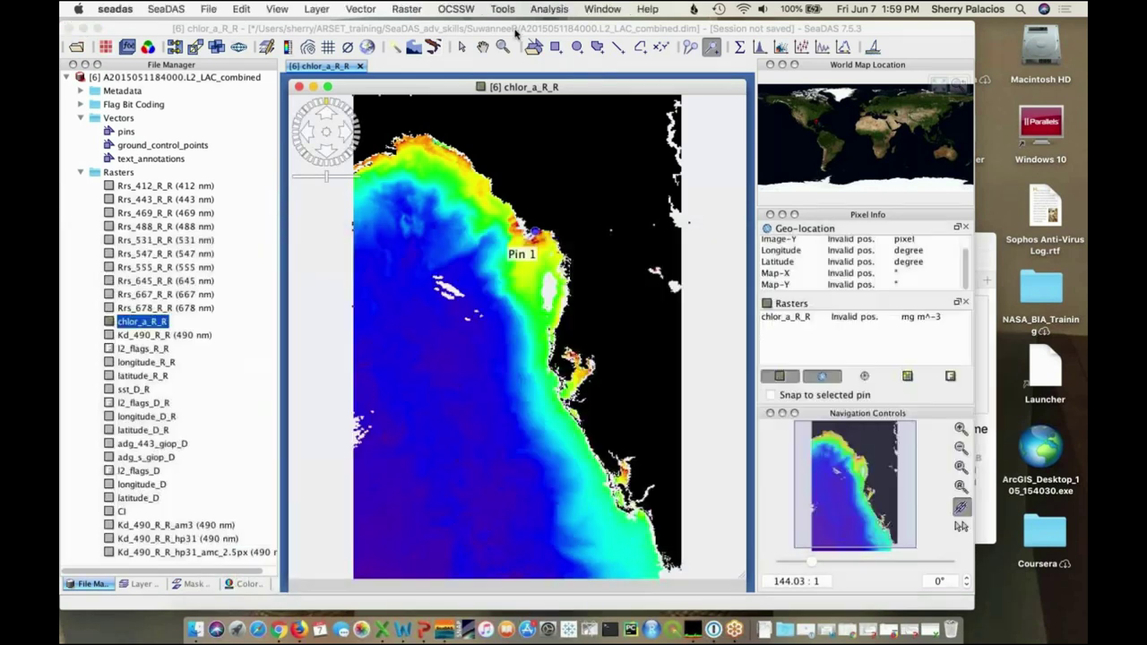
{"action": "left_click", "coordinate": [361, 67]}
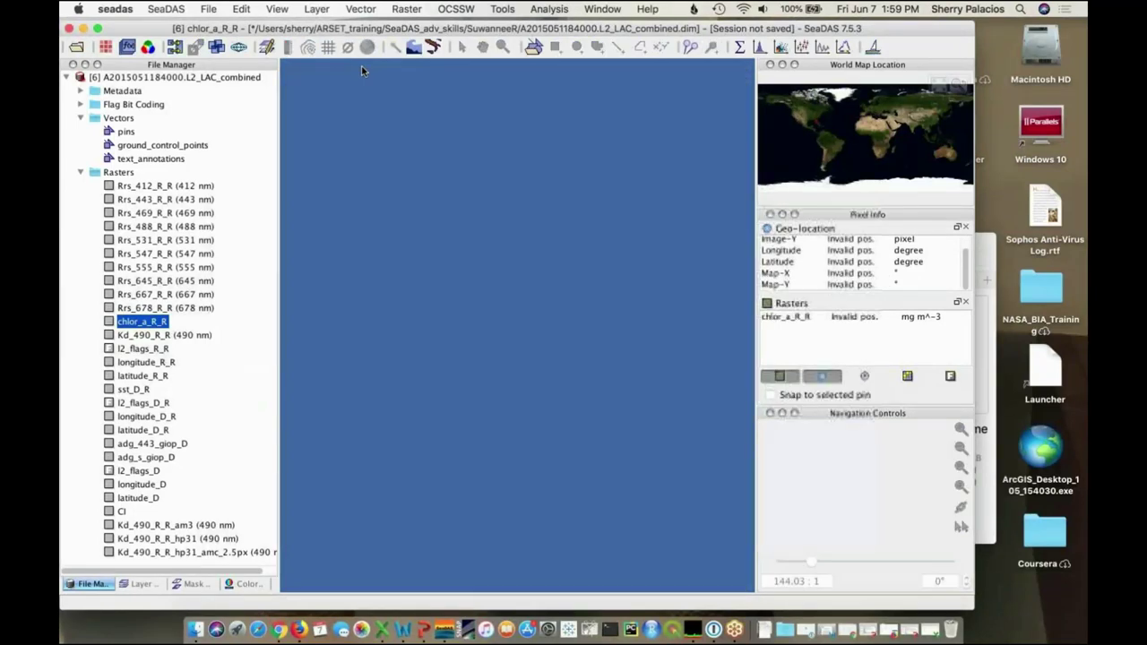
Save A2015051184000.L2_LAC_combined as a BEAM-DIMAP product over its existing file in the SuwanneeR folder, and close the product
{"action": "left_click", "coordinate": [217, 79]}
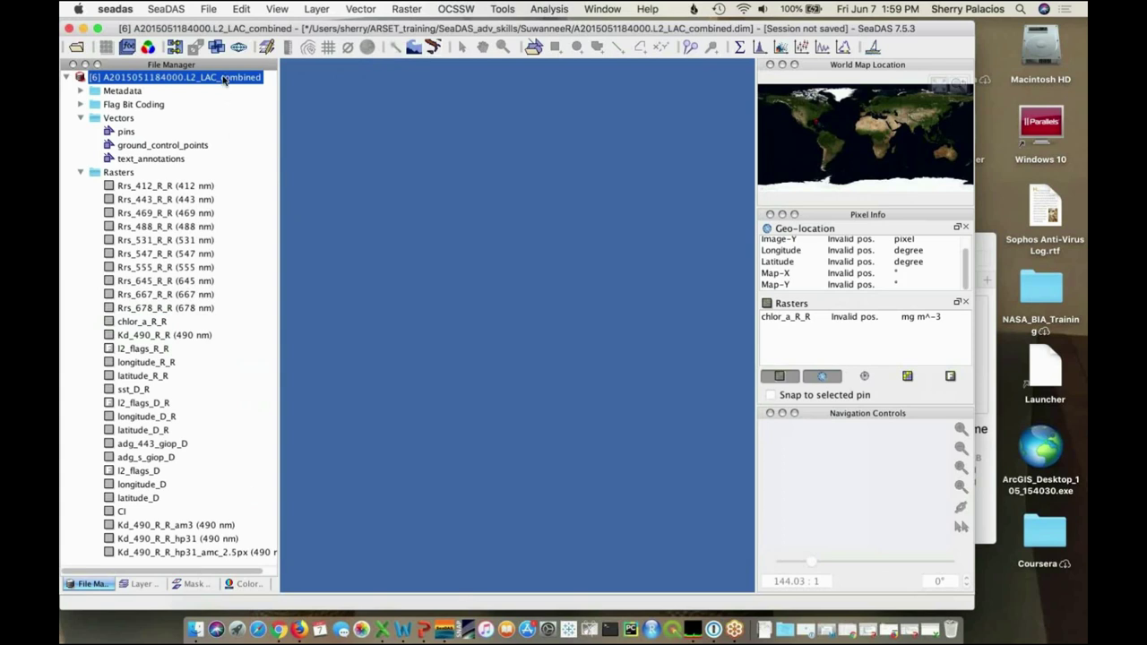
{"action": "right_click", "coordinate": [225, 79]}
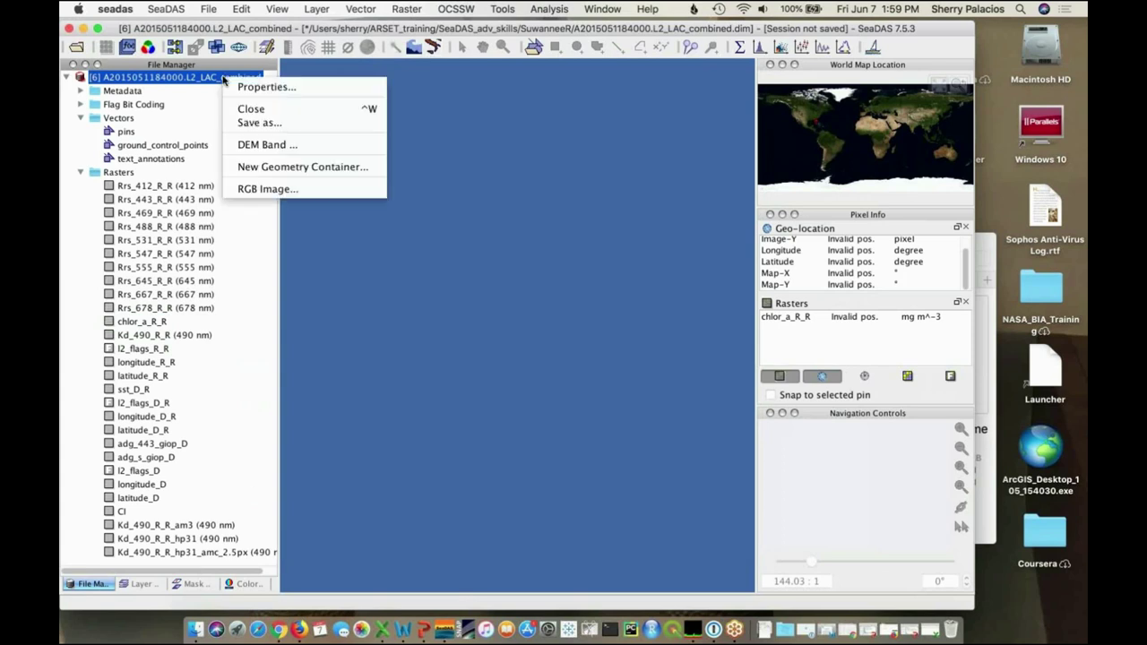
{"action": "left_click", "coordinate": [288, 124]}
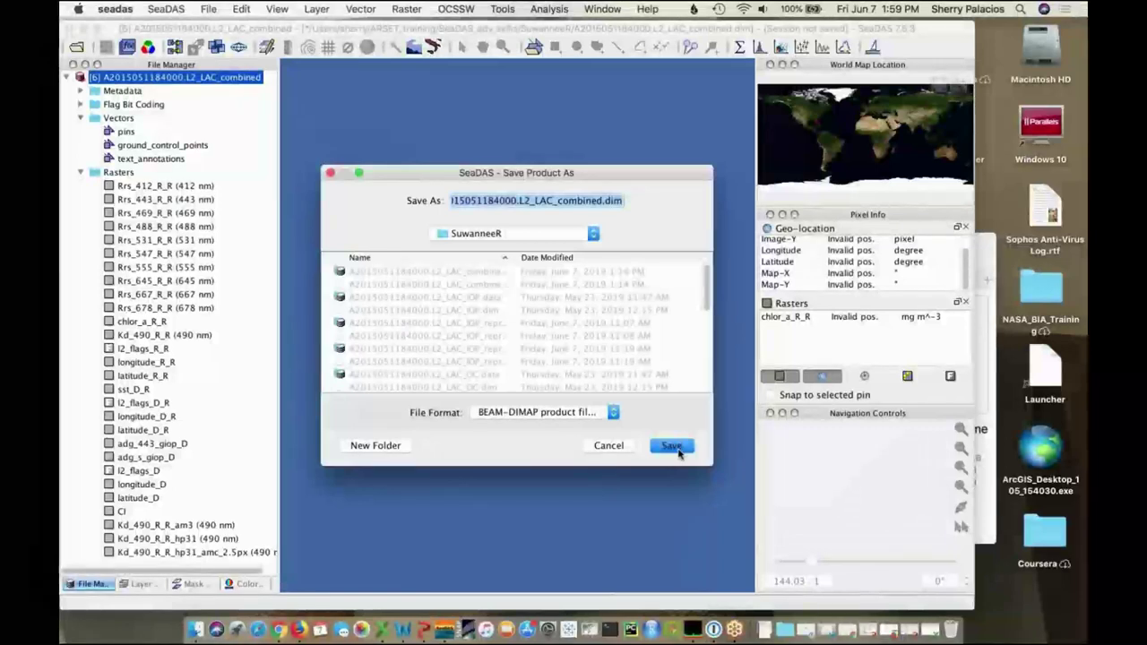
{"action": "left_click", "coordinate": [677, 450]}
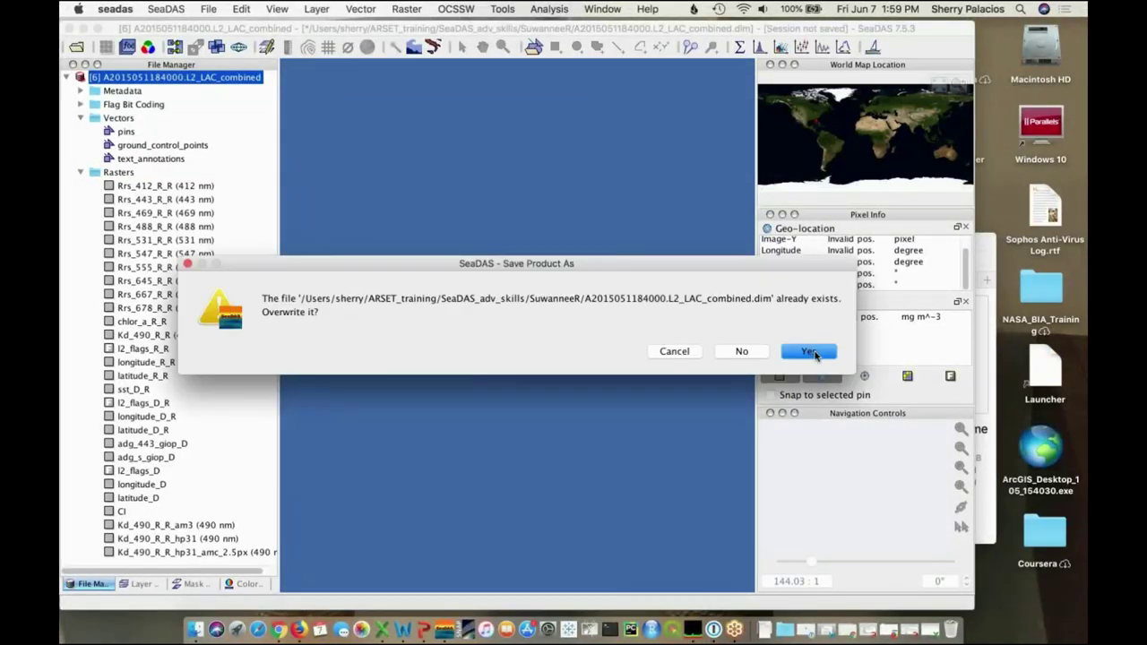
{"action": "left_click", "coordinate": [809, 352]}
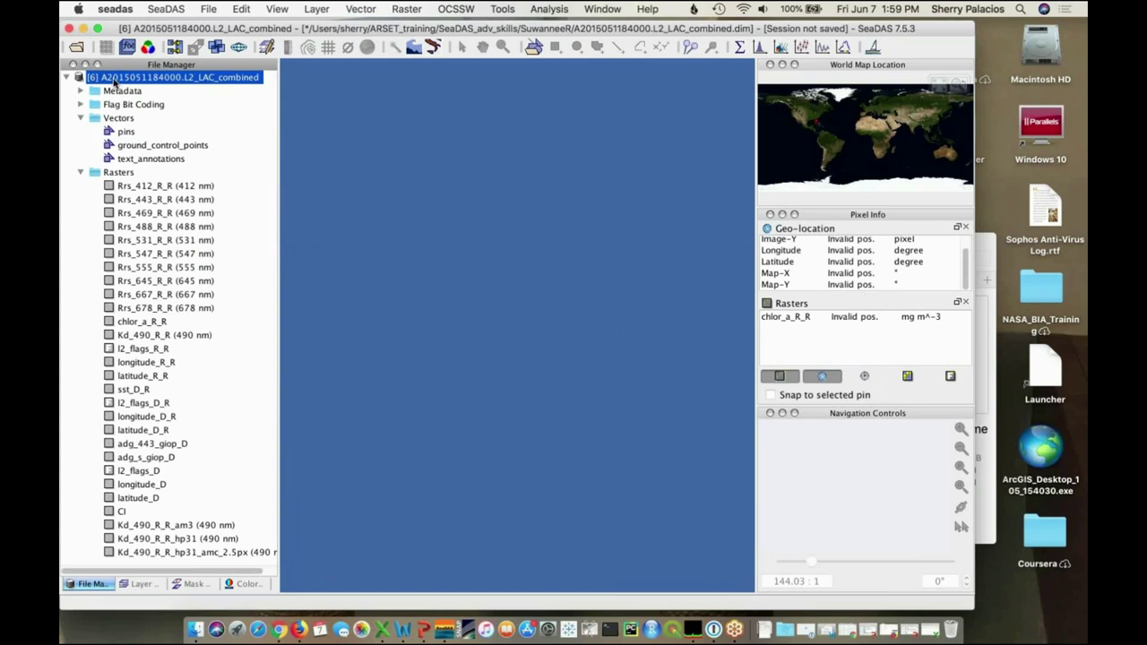
{"action": "right_click", "coordinate": [115, 82]}
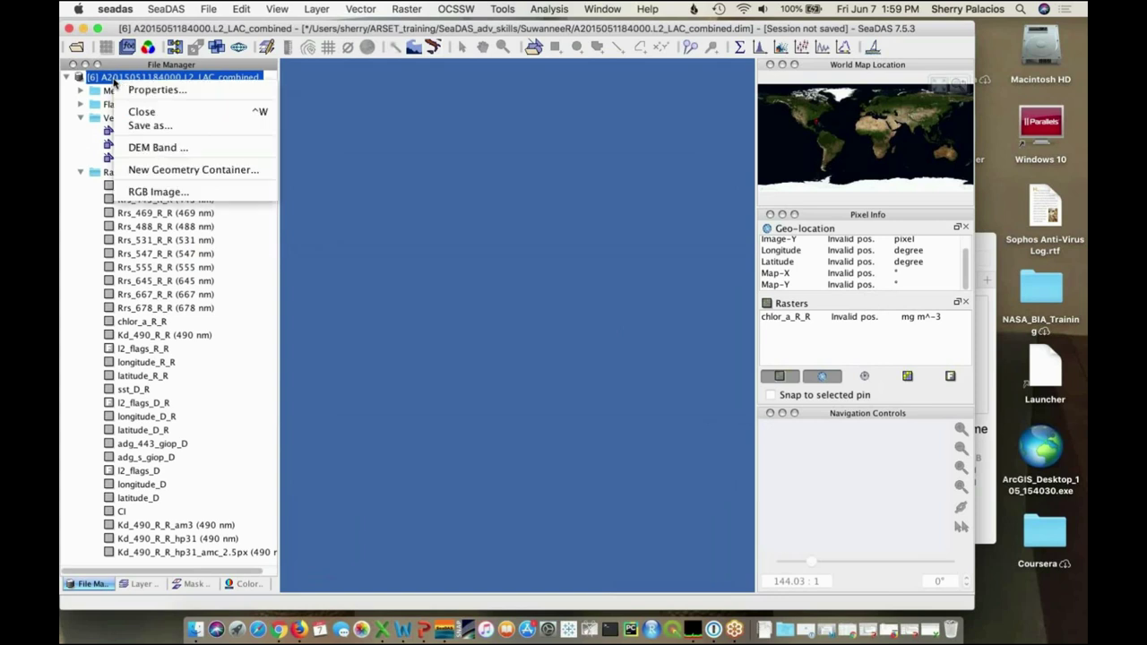
{"action": "left_click", "coordinate": [165, 112]}
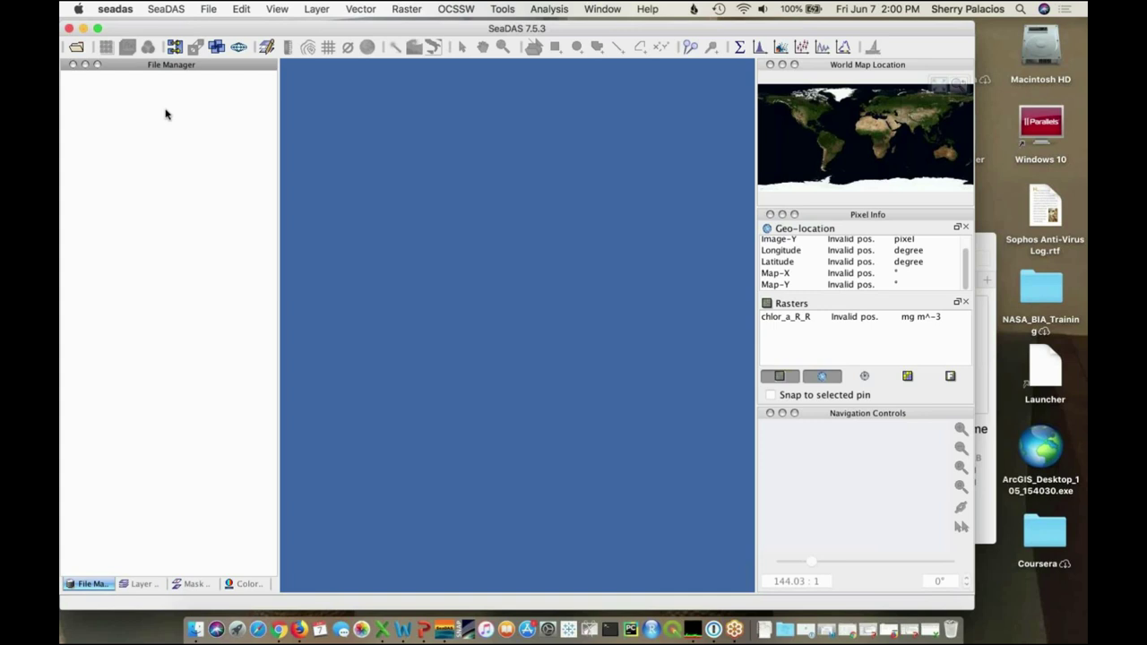
Switch to Finder and view the SalishSea folder's contents with the column wide enough to read the full file names
{"action": "key", "text": "ctrl+Up"}
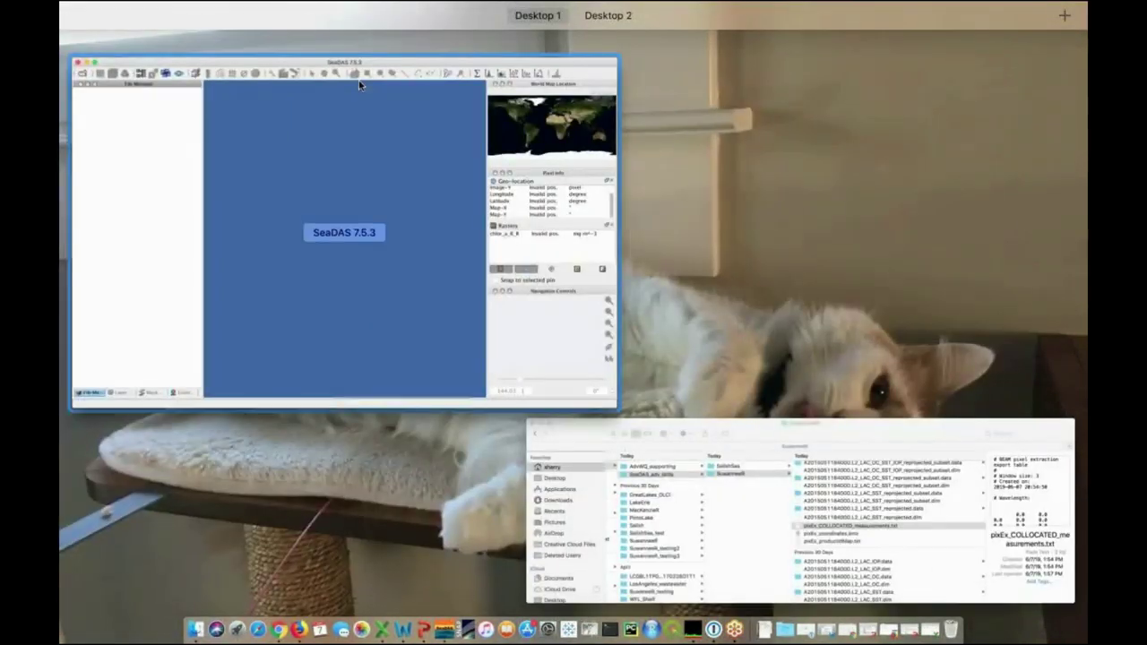
{"action": "left_click", "coordinate": [815, 432]}
{"action": "left_click", "coordinate": [437, 316]}
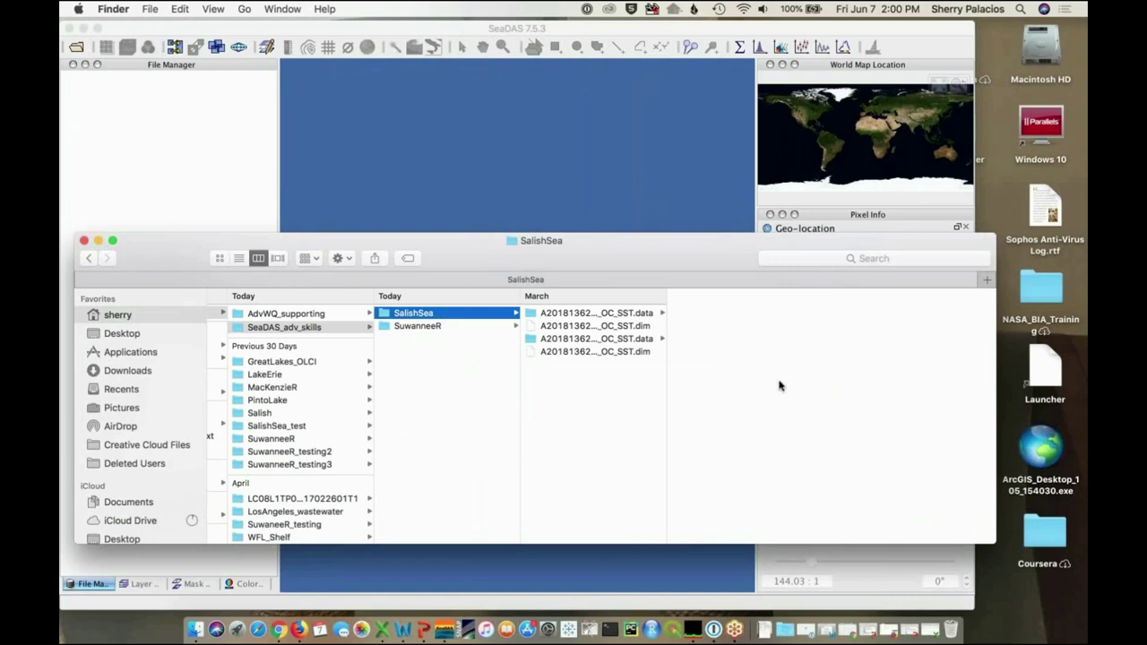
{"action": "double_click", "coordinate": [667, 392]}
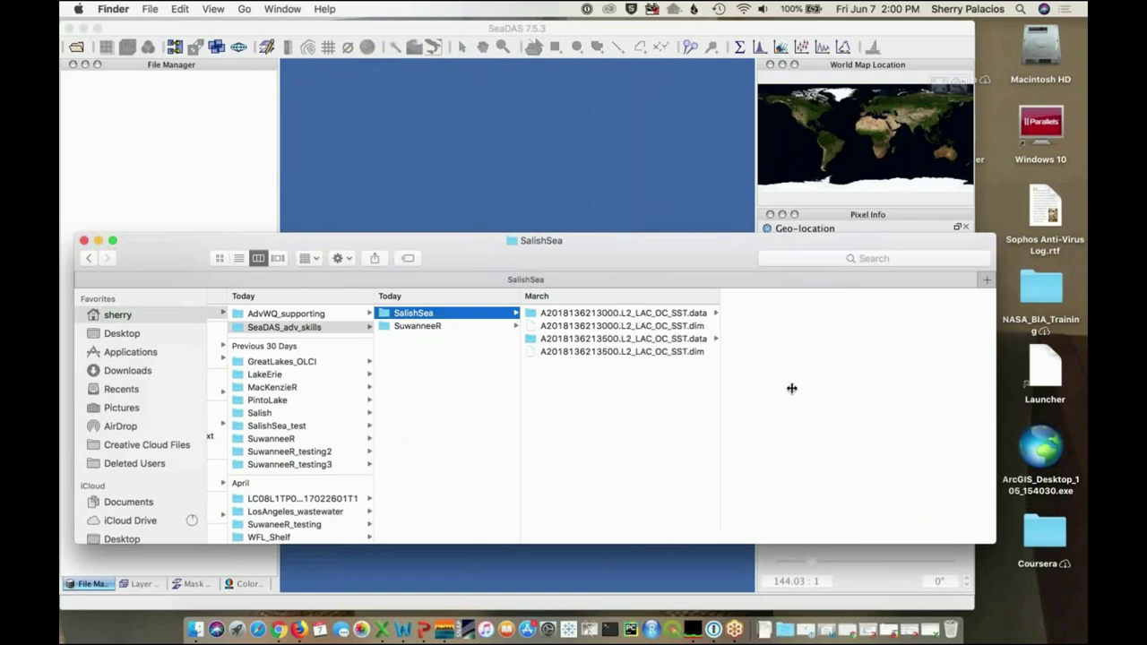
{"action": "left_click_drag", "start_coordinate": [791, 388], "coordinate": [848, 395]}
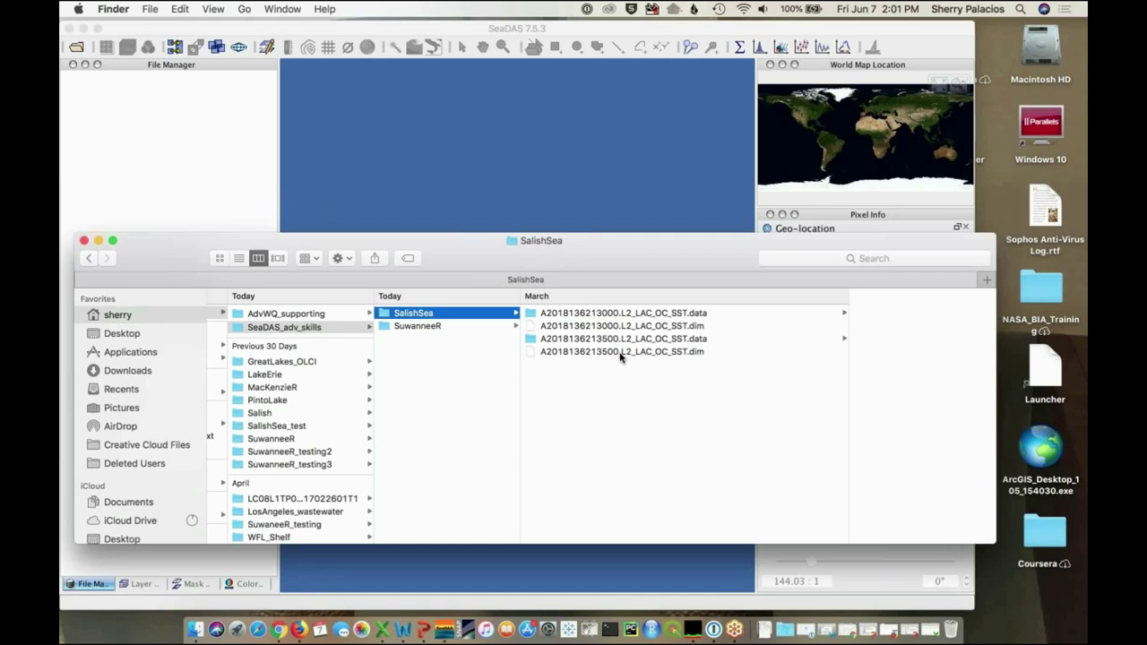
In SeaDAS, open A2018136213000.L2_LAC_OC_SST.dim and A2018136213500.L2_LAC_OC_SST.dim together from the SalishSea folder
{"action": "left_click", "coordinate": [325, 36]}
{"action": "left_click", "coordinate": [76, 46]}
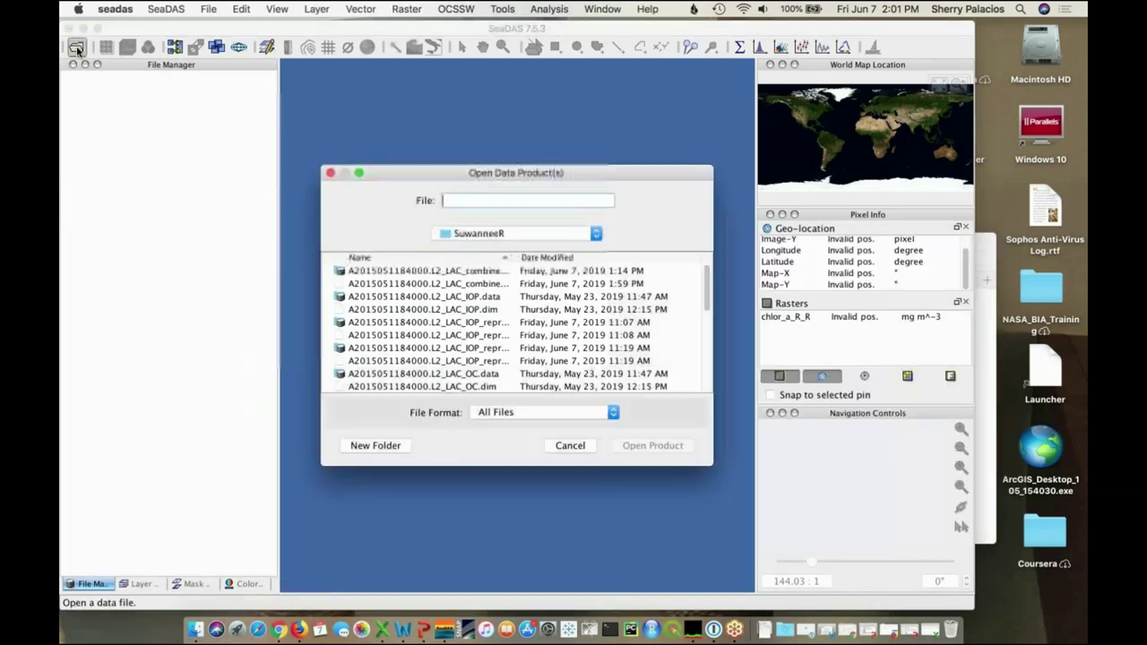
{"action": "left_click", "coordinate": [595, 233]}
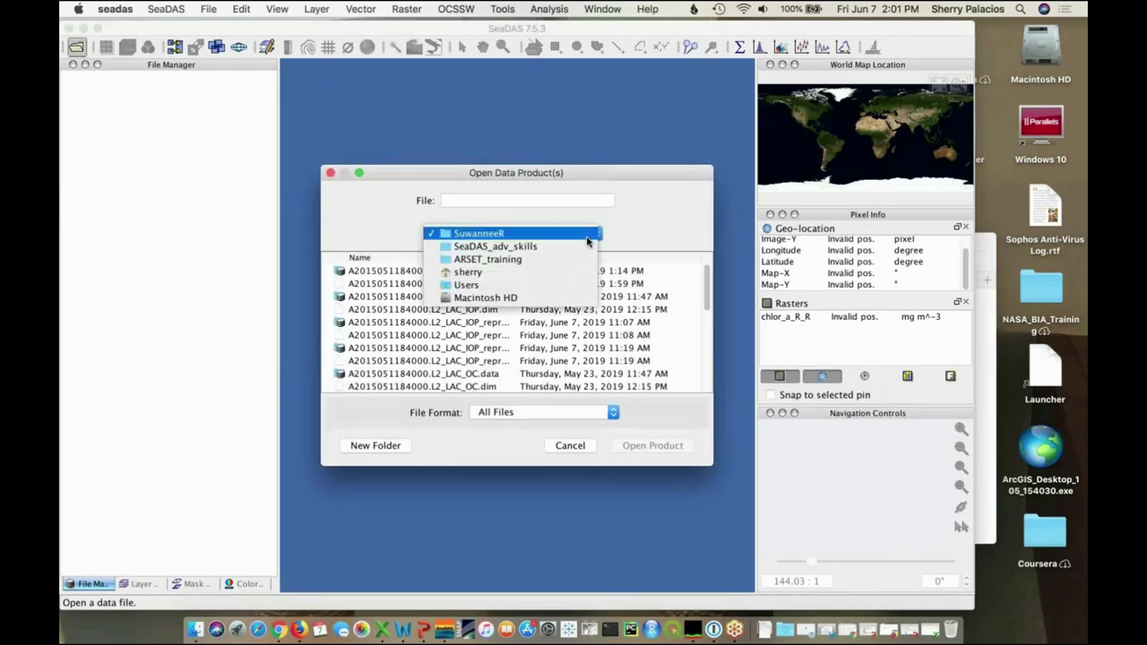
{"action": "left_click", "coordinate": [573, 249]}
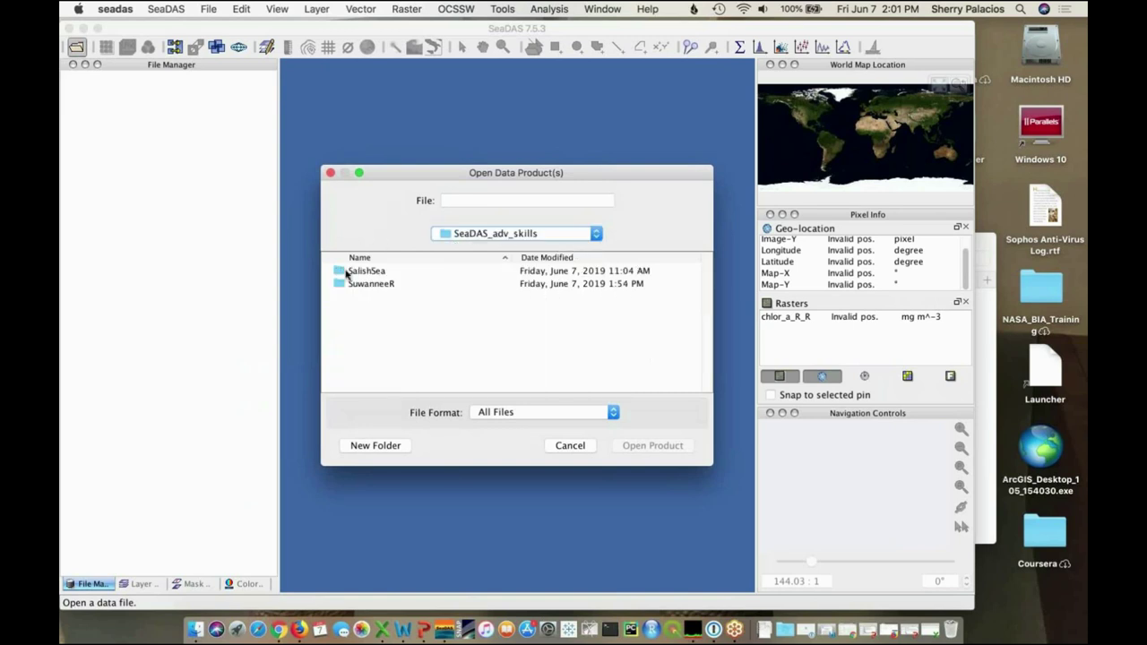
{"action": "double_click", "coordinate": [342, 275]}
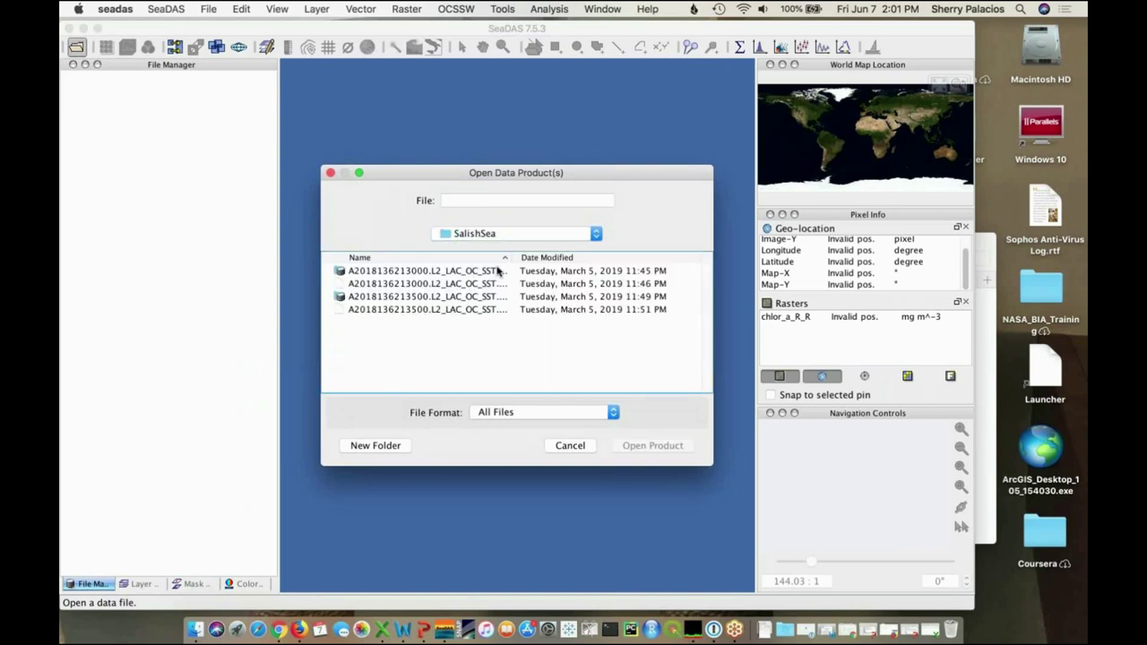
{"action": "left_click_drag", "start_coordinate": [510, 258], "coordinate": [633, 258]}
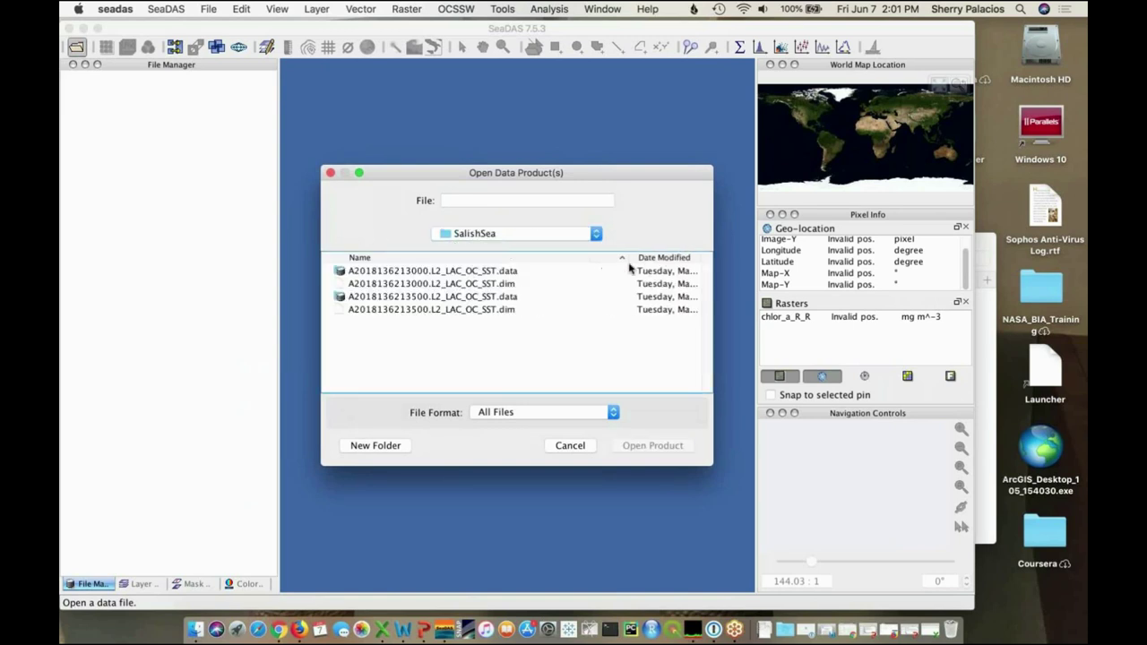
{"action": "left_click", "coordinate": [503, 284]}
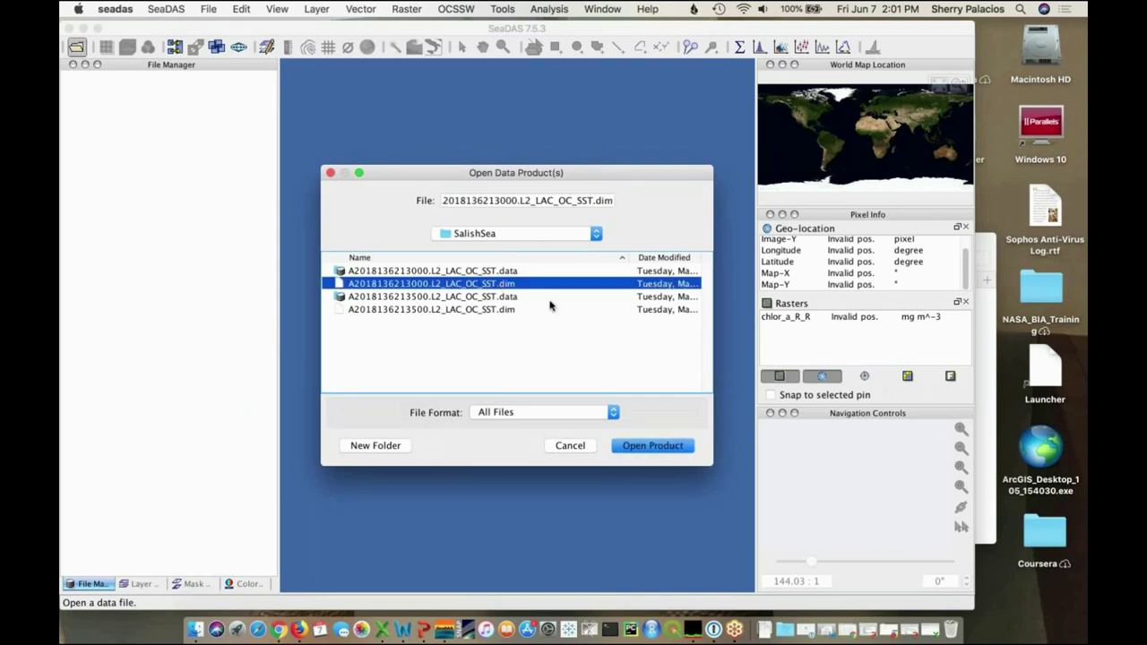
{"action": "left_click", "coordinate": [504, 311], "text": "super"}
{"action": "left_click", "coordinate": [657, 445]}
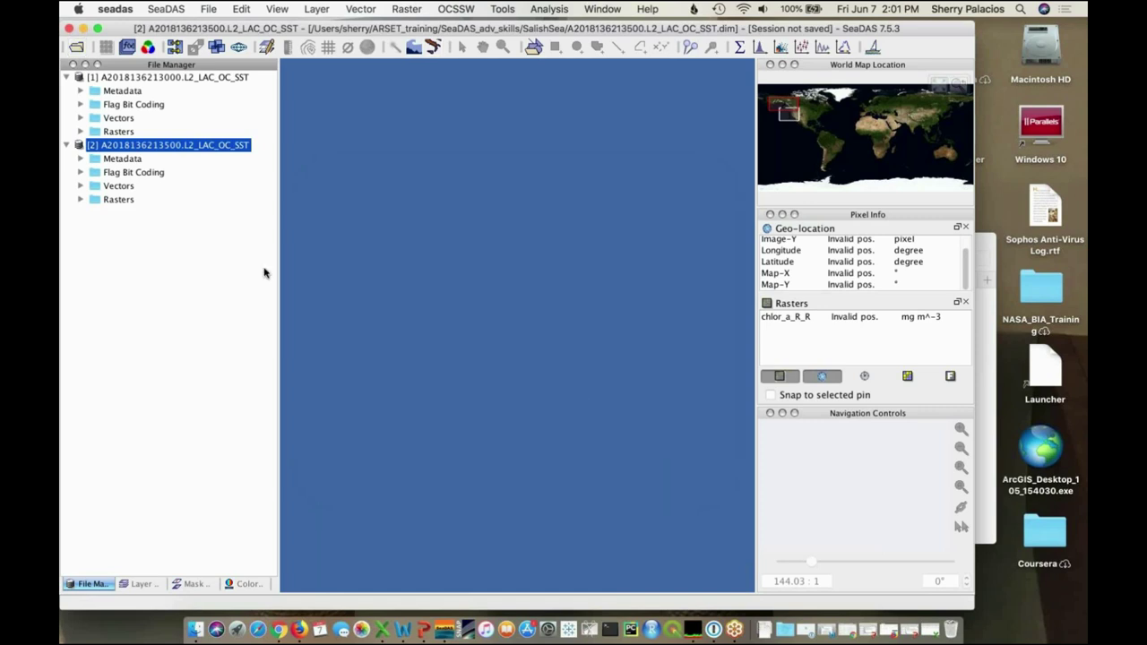
Display the sst_D raster of both Salish Sea products and fit the second image to its window
{"action": "left_click", "coordinate": [81, 131]}
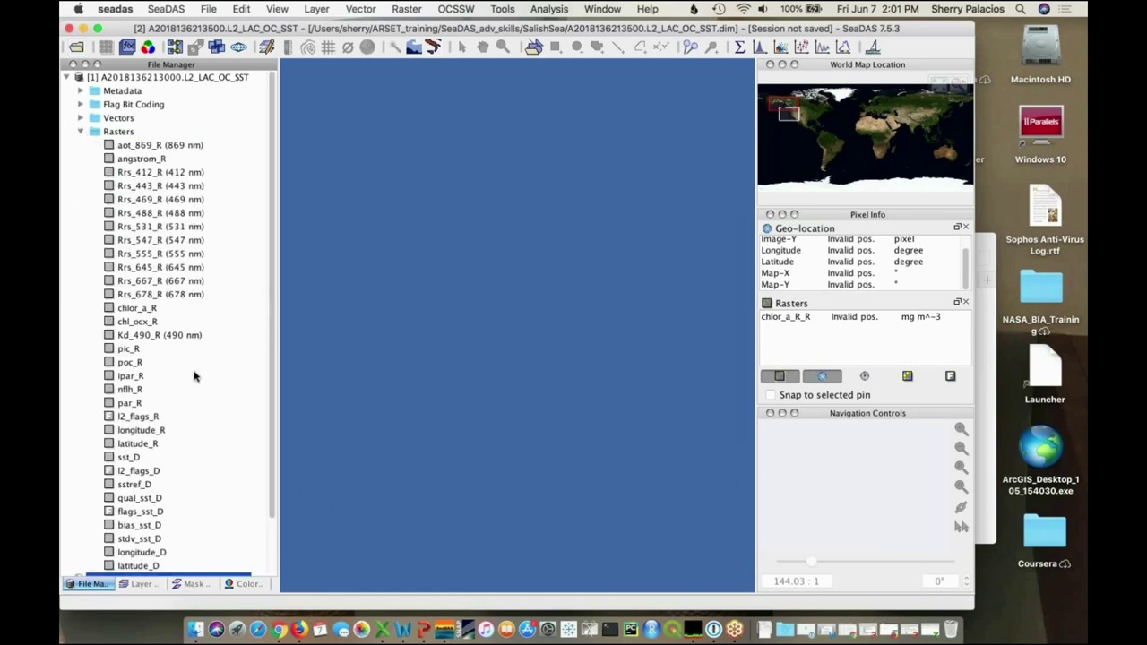
{"action": "double_click", "coordinate": [109, 459]}
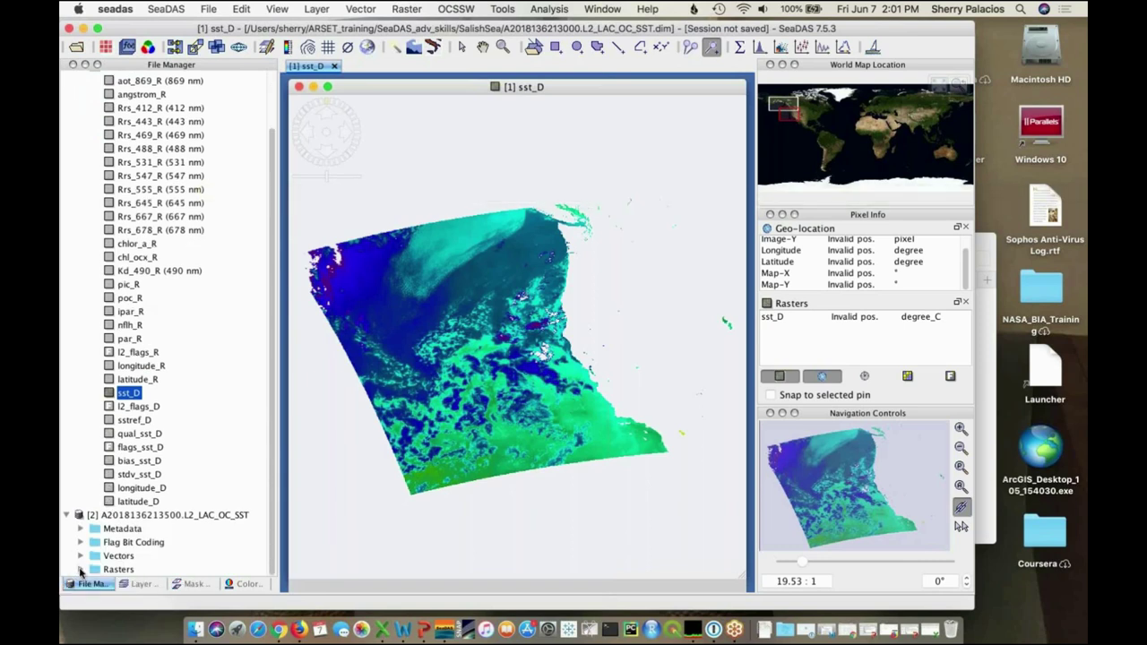
{"action": "left_click", "coordinate": [81, 570]}
{"action": "scroll", "coordinate": [201, 466], "scroll_direction": "down", "scroll_amount": 10}
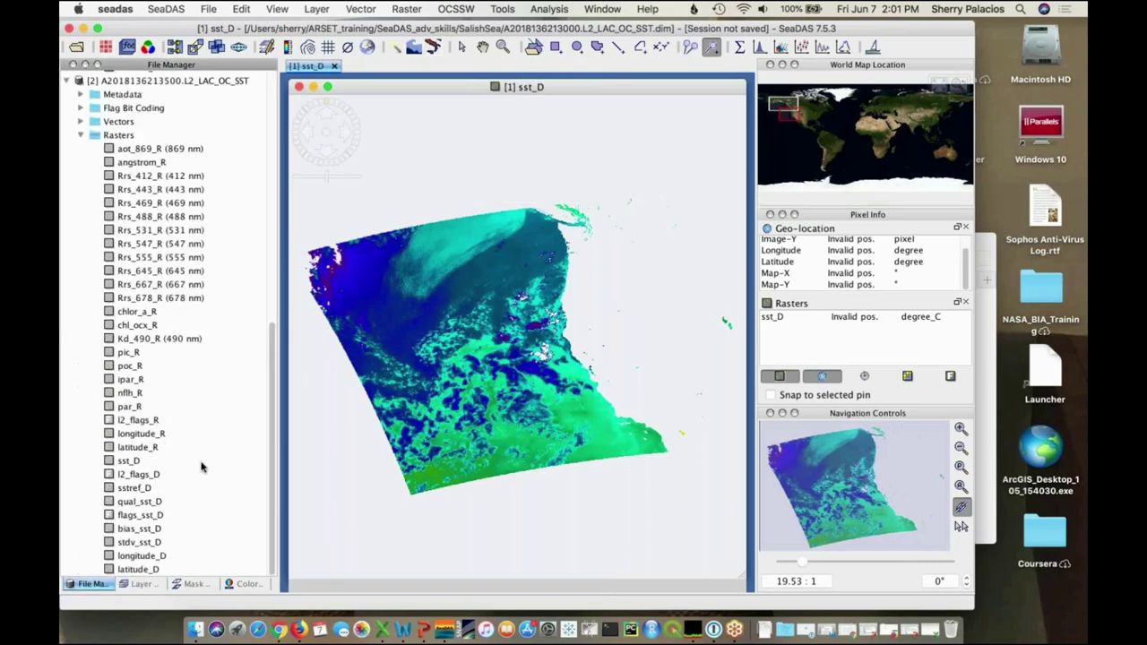
{"action": "left_click", "coordinate": [108, 461]}
{"action": "double_click", "coordinate": [109, 461]}
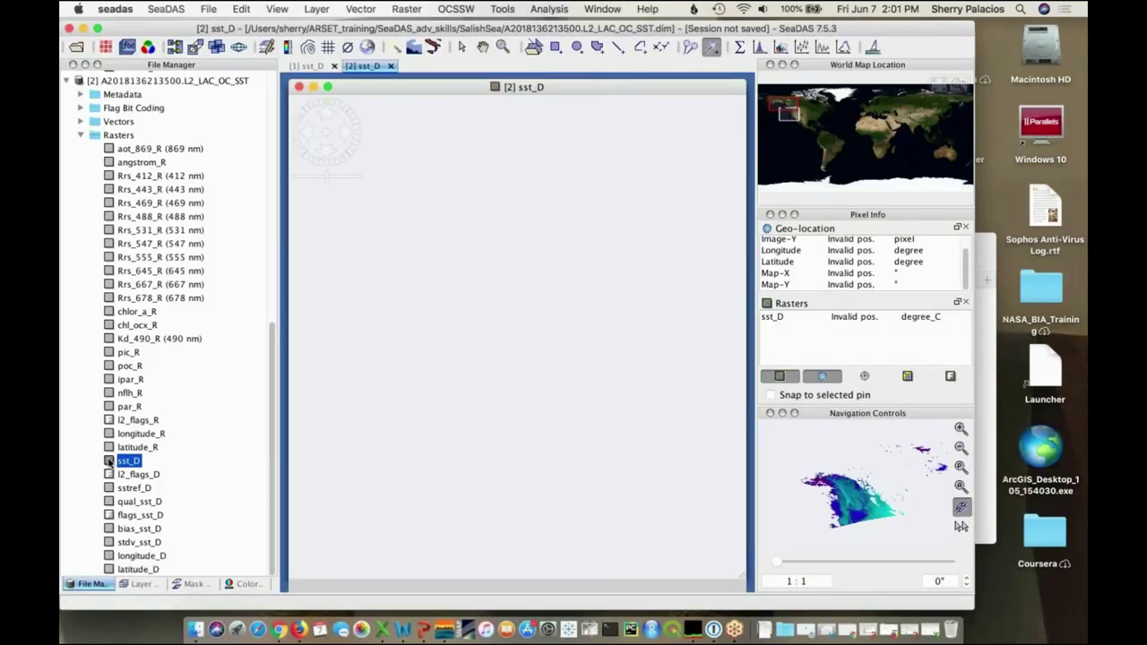
{"action": "left_click", "coordinate": [961, 487]}
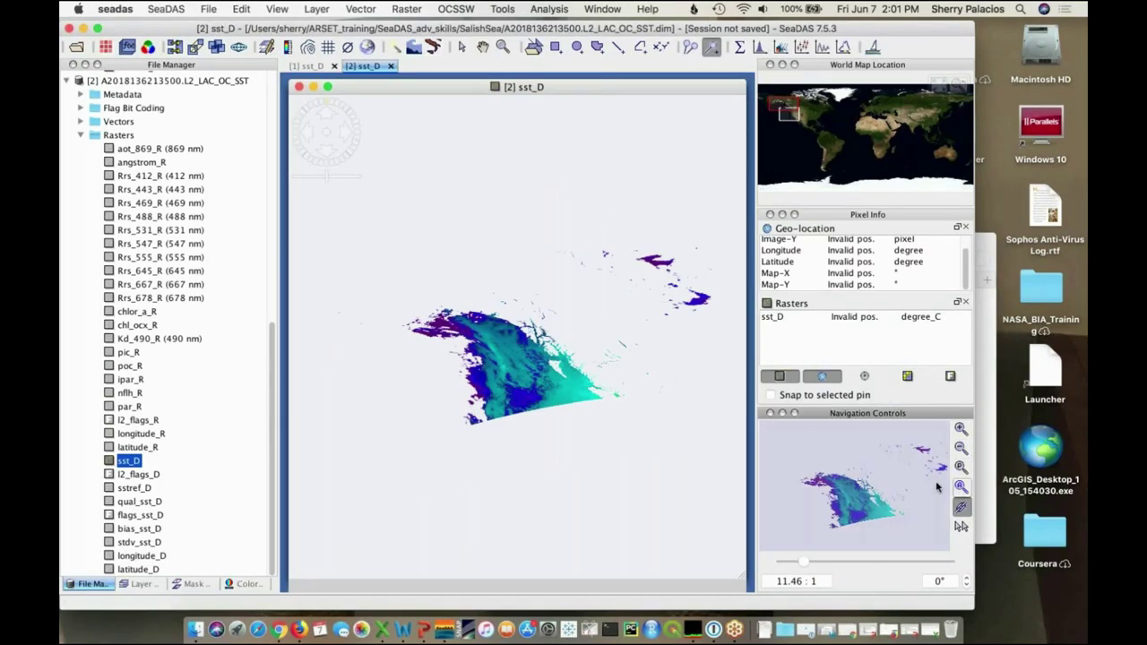
Show the LAND_R mask on the second Salish Sea sst_D image and set the mask colour to black
{"action": "left_click", "coordinate": [190, 584]}
{"action": "left_click", "coordinate": [70, 87]}
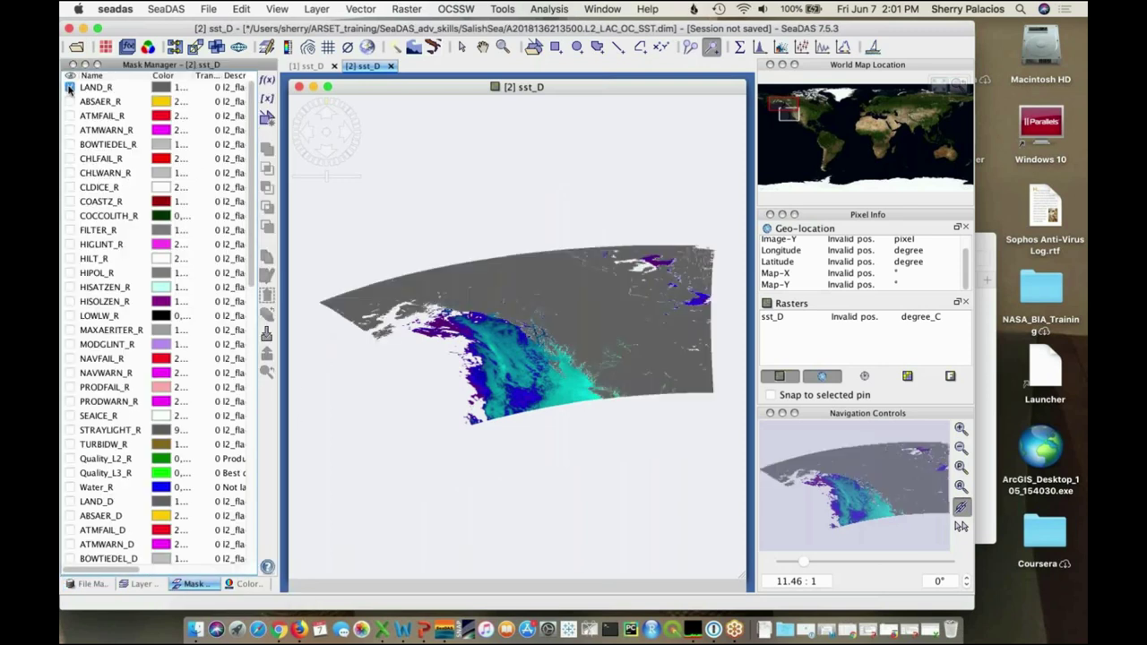
{"action": "left_click", "coordinate": [171, 86]}
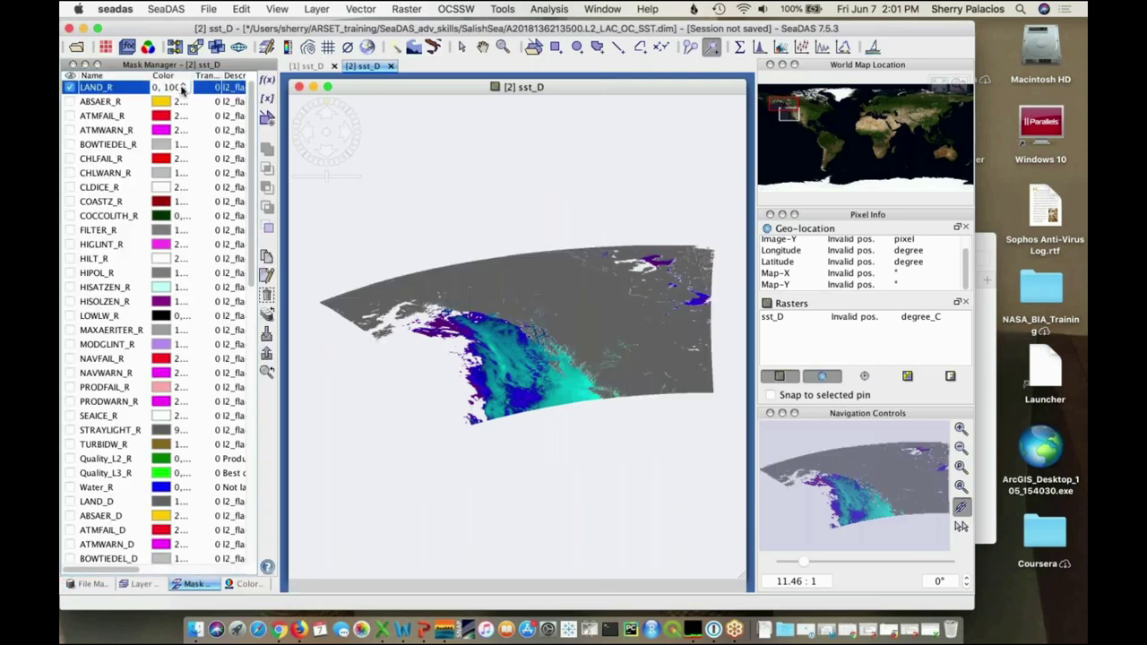
{"action": "left_click", "coordinate": [182, 87]}
{"action": "left_click", "coordinate": [157, 97]}
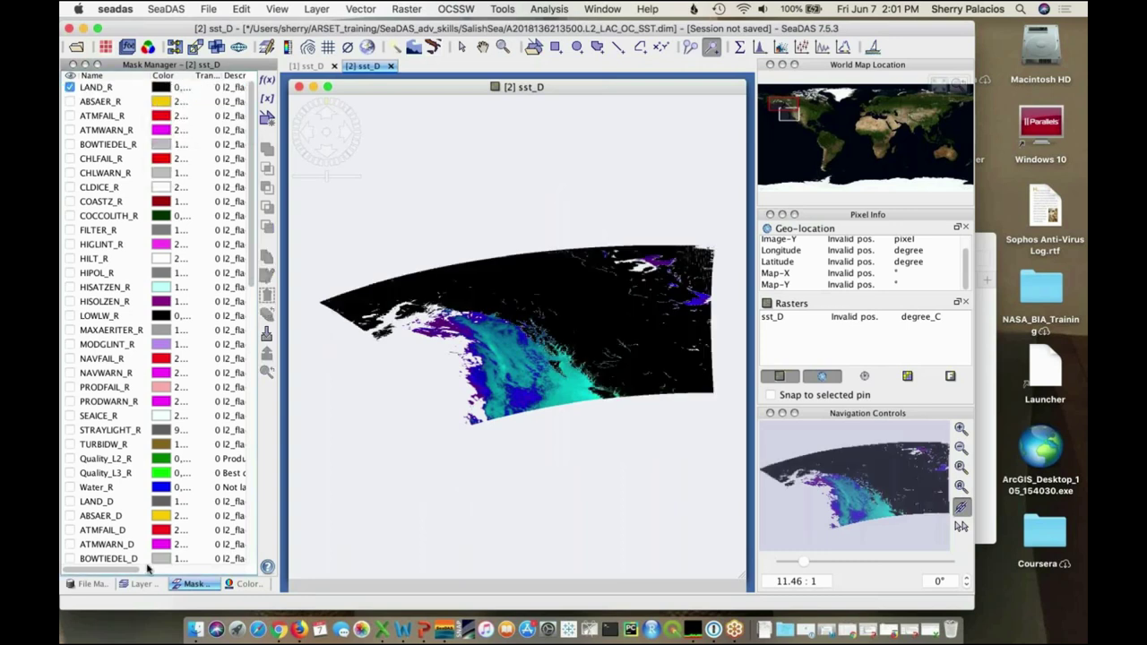
{"action": "left_click", "coordinate": [346, 532]}
{"action": "left_click", "coordinate": [86, 585]}
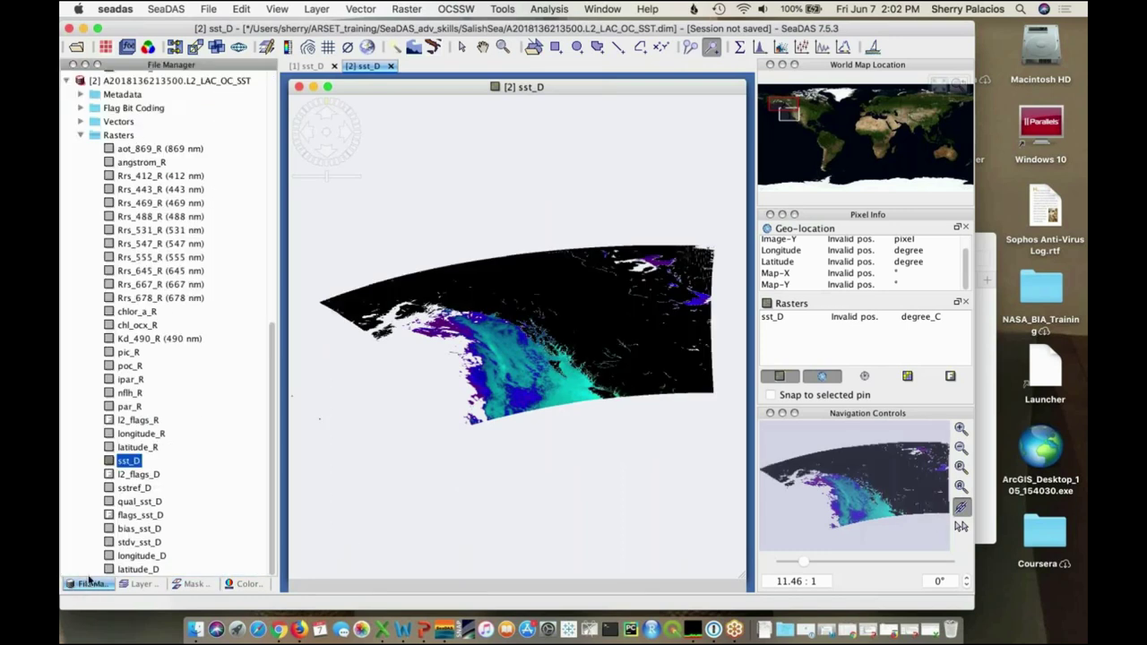
Fit the first Salish Sea sst_D image to its window and overlay the LAND_R mask in black
{"action": "left_click", "coordinate": [307, 66]}
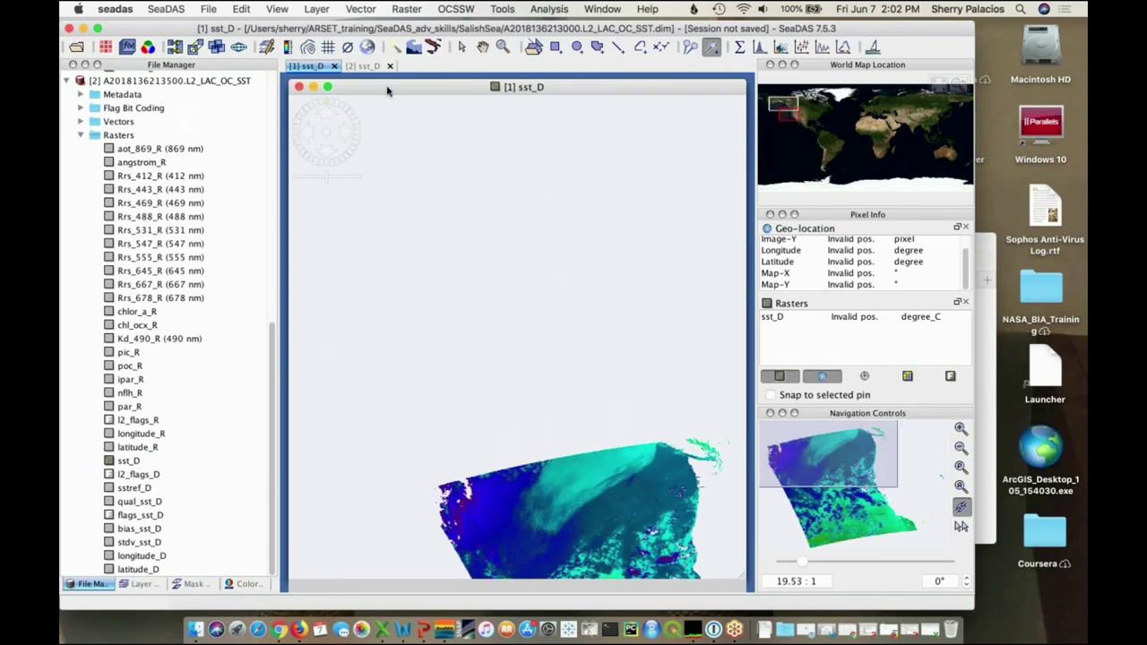
{"action": "left_click", "coordinate": [961, 486]}
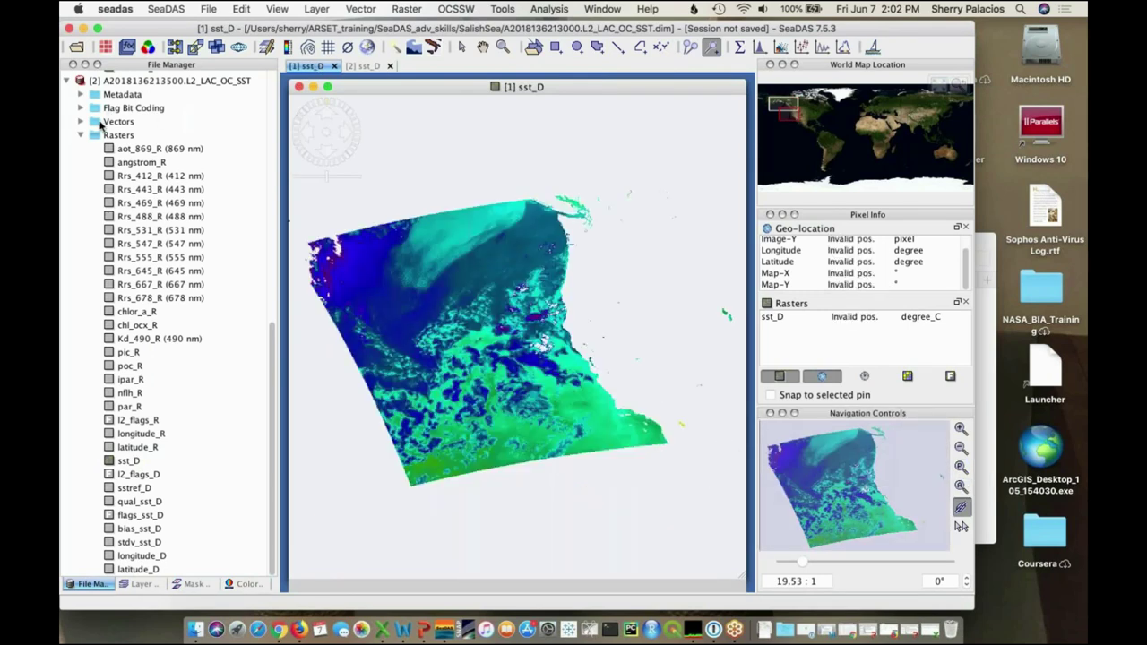
{"action": "left_click", "coordinate": [190, 584]}
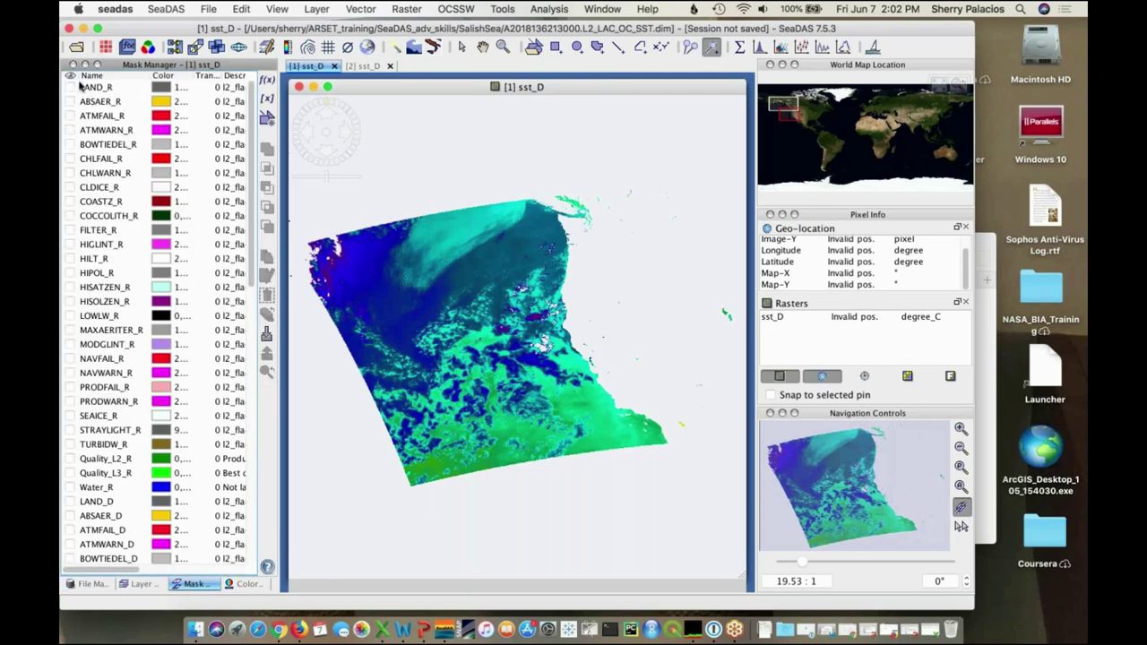
{"action": "left_click", "coordinate": [70, 87]}
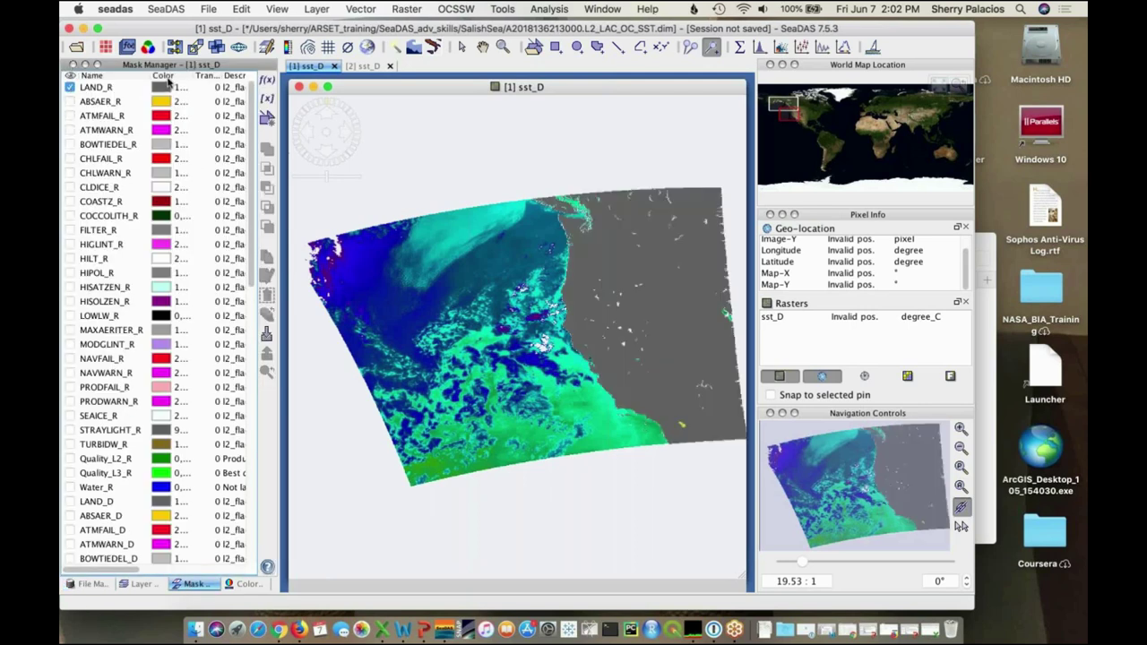
{"action": "left_click", "coordinate": [179, 89]}
{"action": "left_click", "coordinate": [162, 105]}
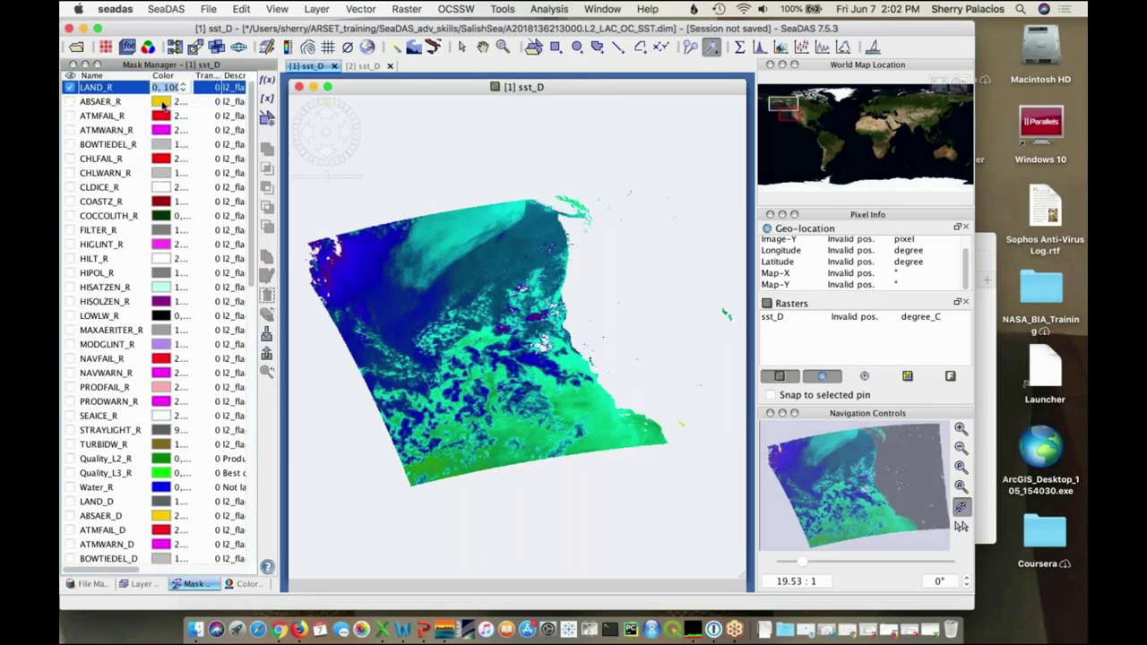
{"action": "left_click", "coordinate": [89, 584]}
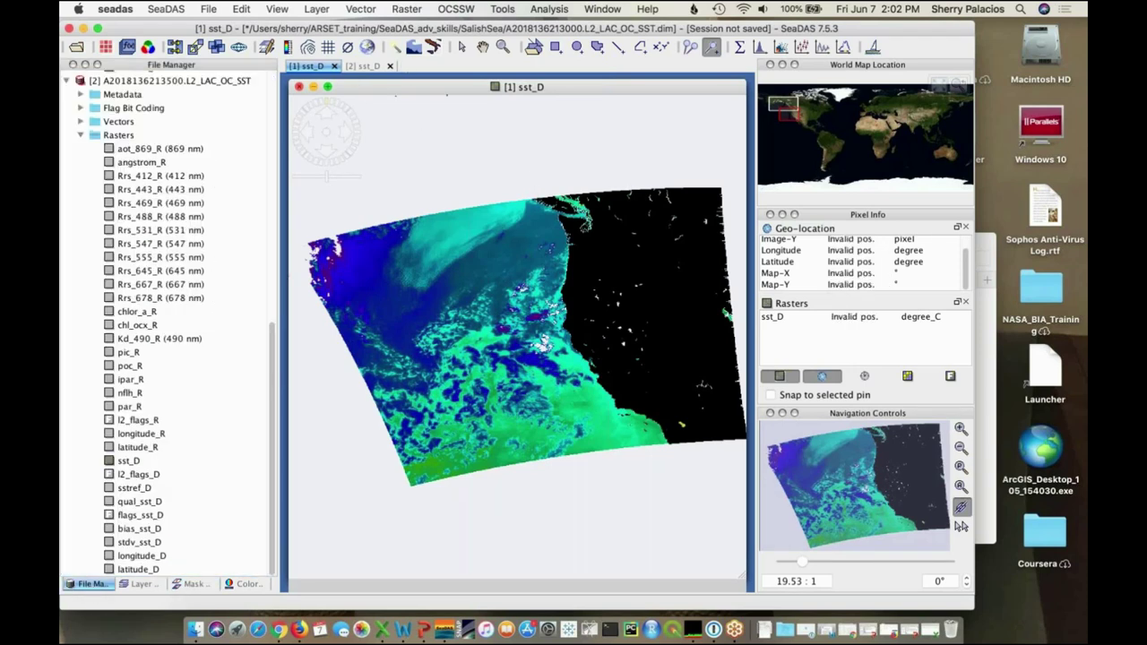
Tile the two masked sst_D image windows vertically and fit each scene to its window
{"action": "left_click", "coordinate": [365, 67]}
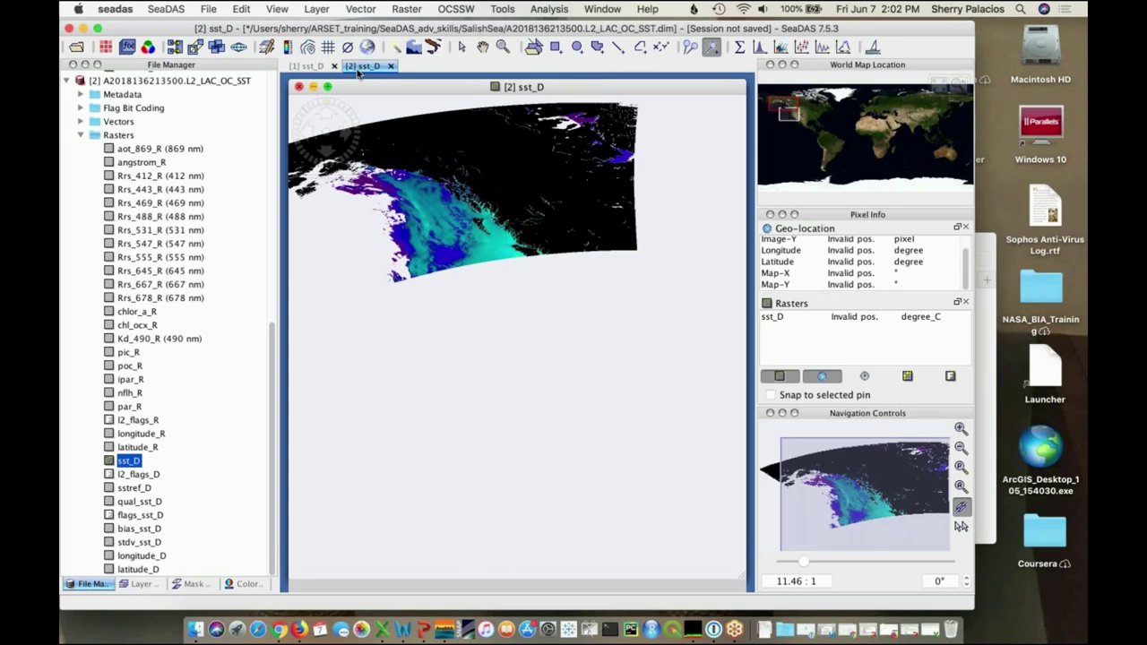
{"action": "left_click", "coordinate": [314, 68]}
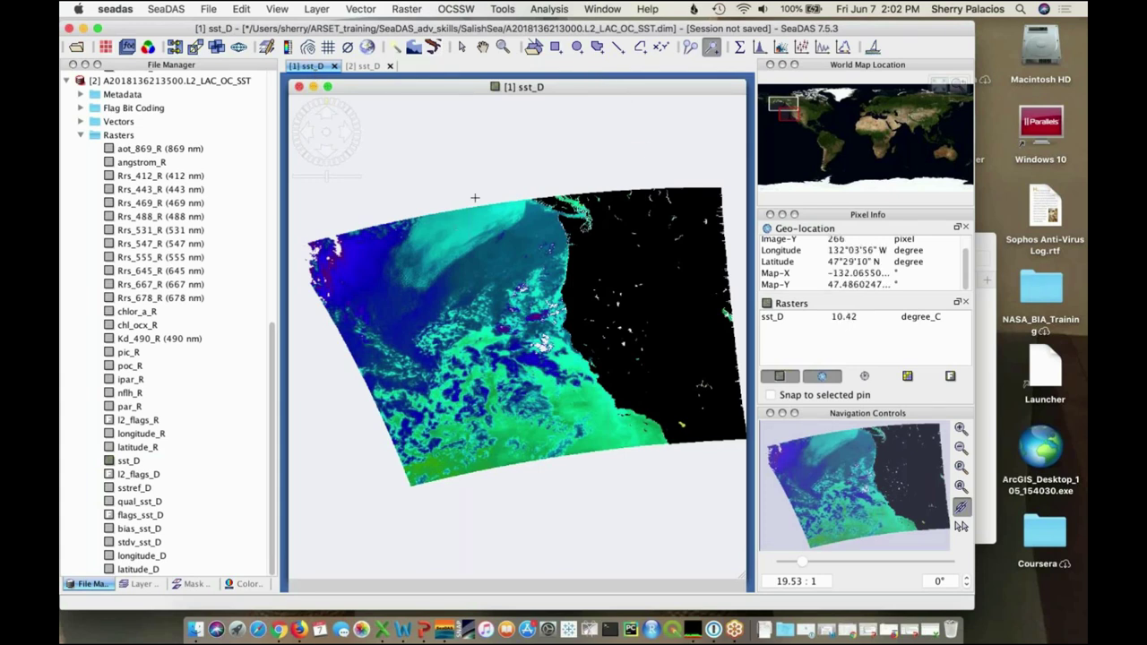
{"action": "left_click", "coordinate": [363, 66]}
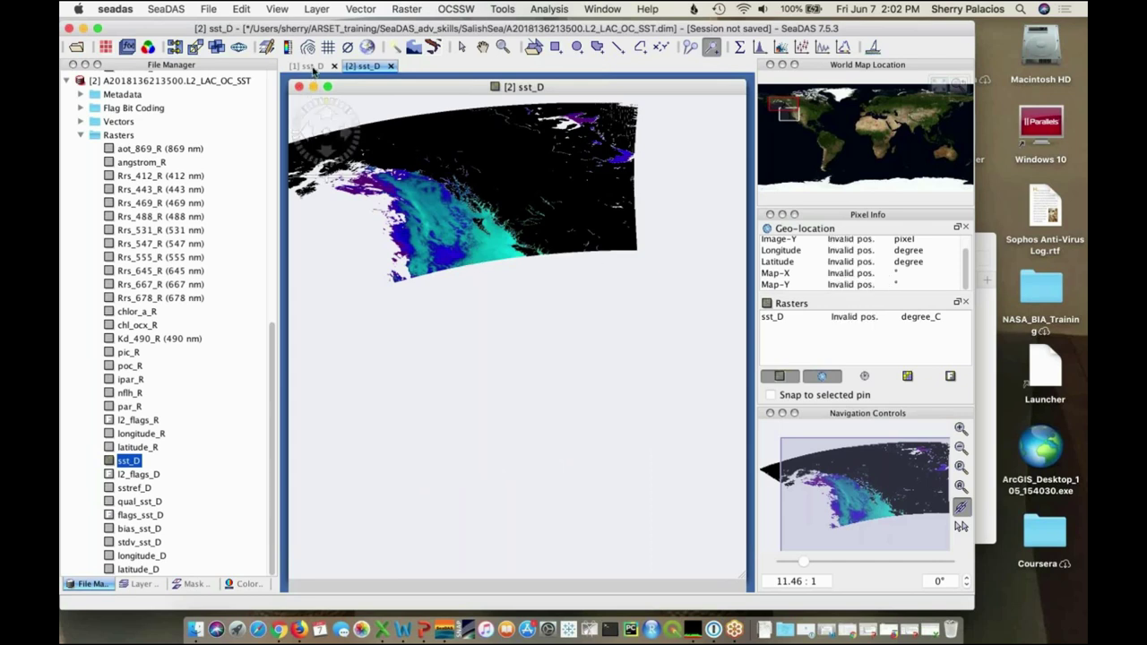
{"action": "left_click", "coordinate": [311, 67]}
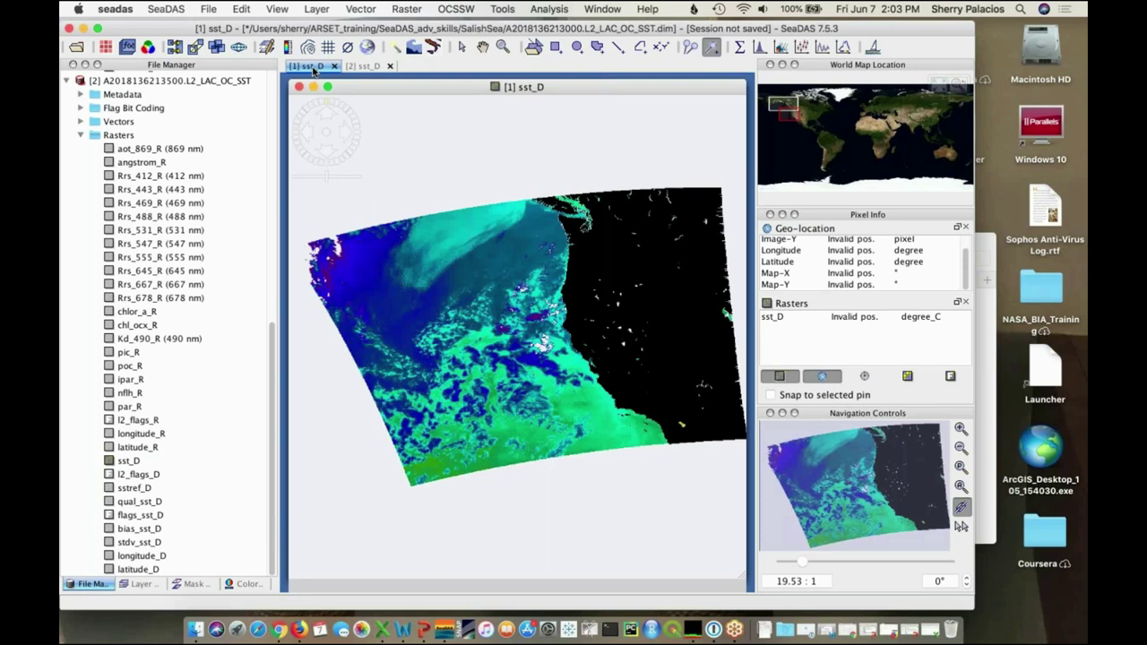
{"action": "left_click", "coordinate": [596, 11]}
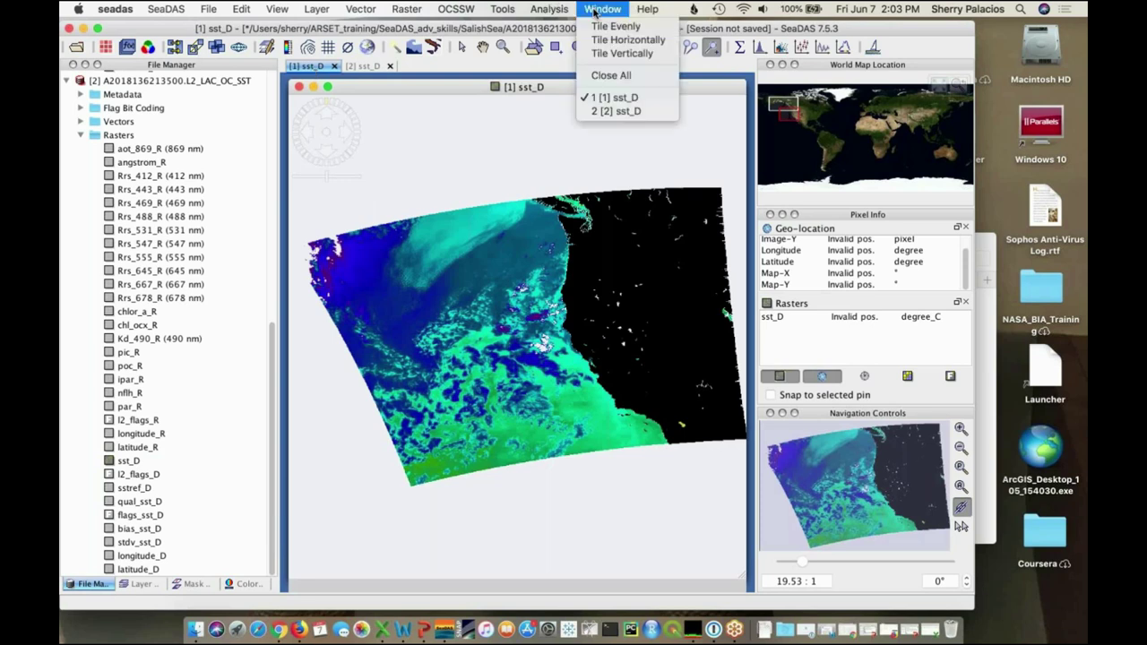
{"action": "left_click", "coordinate": [609, 53]}
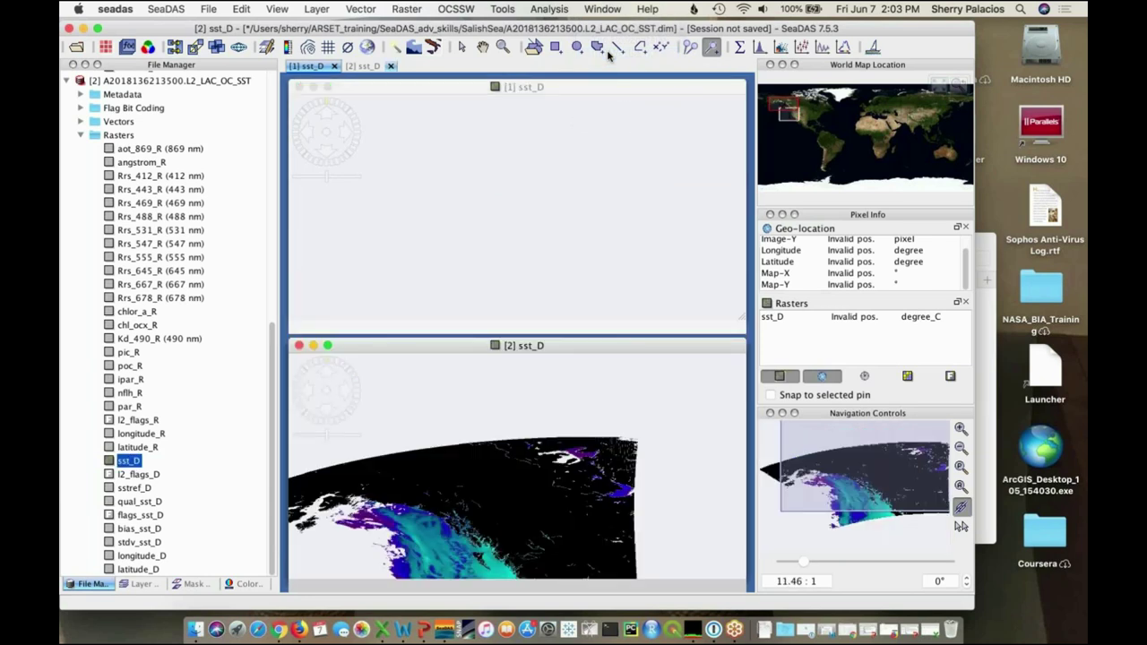
{"action": "left_click", "coordinate": [961, 486]}
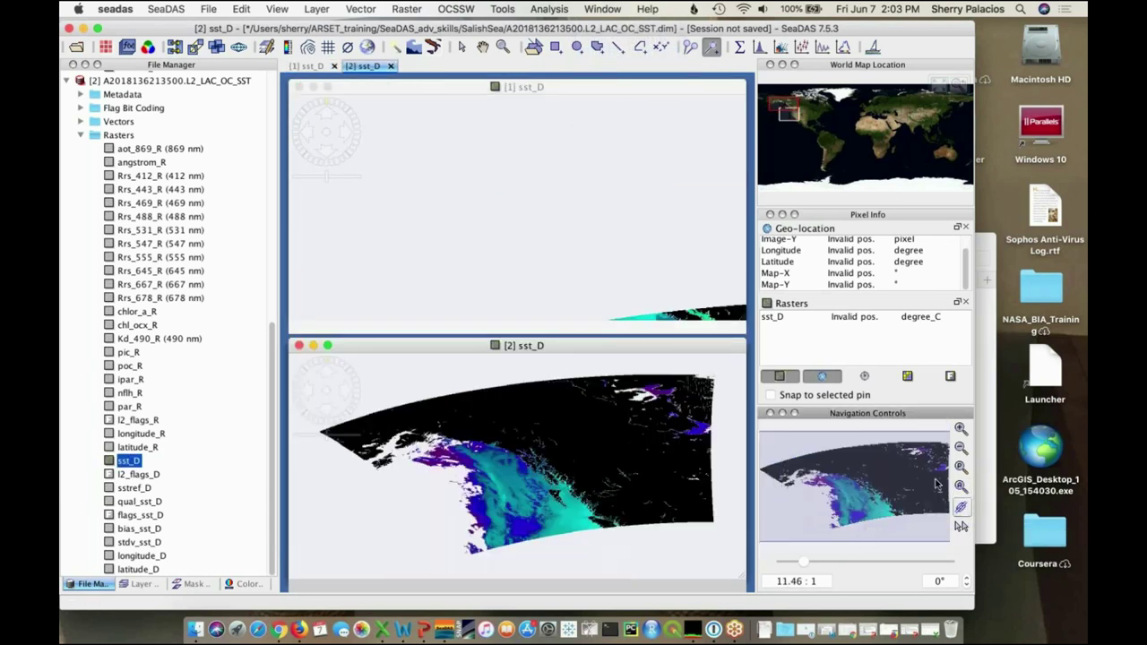
{"action": "left_click", "coordinate": [595, 248]}
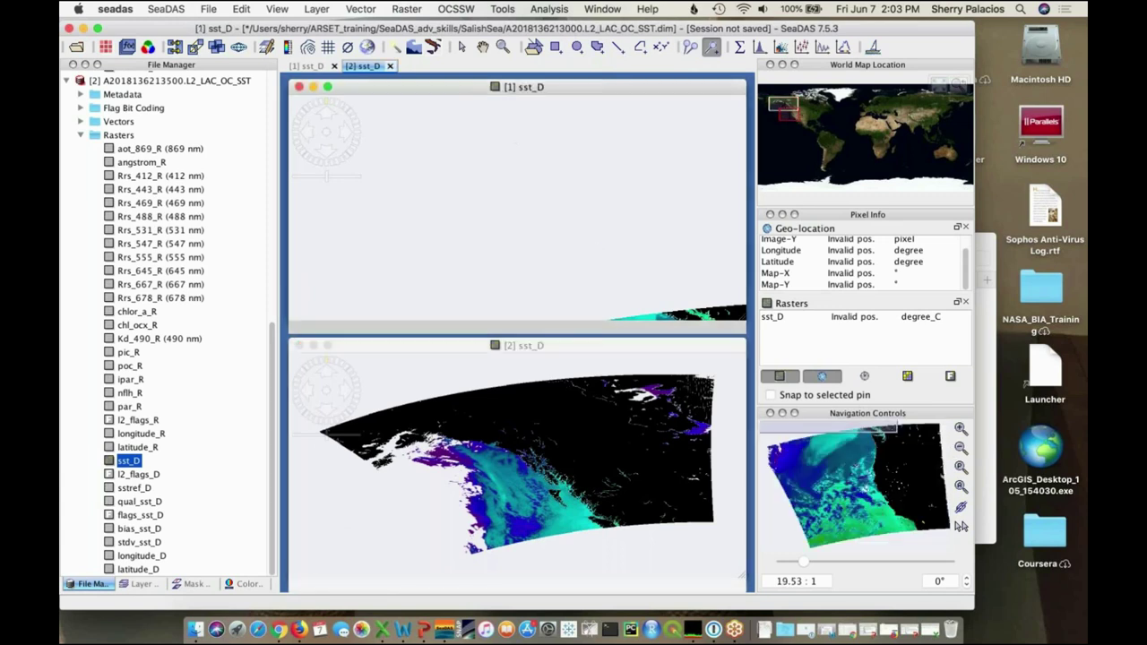
{"action": "left_click", "coordinate": [961, 486]}
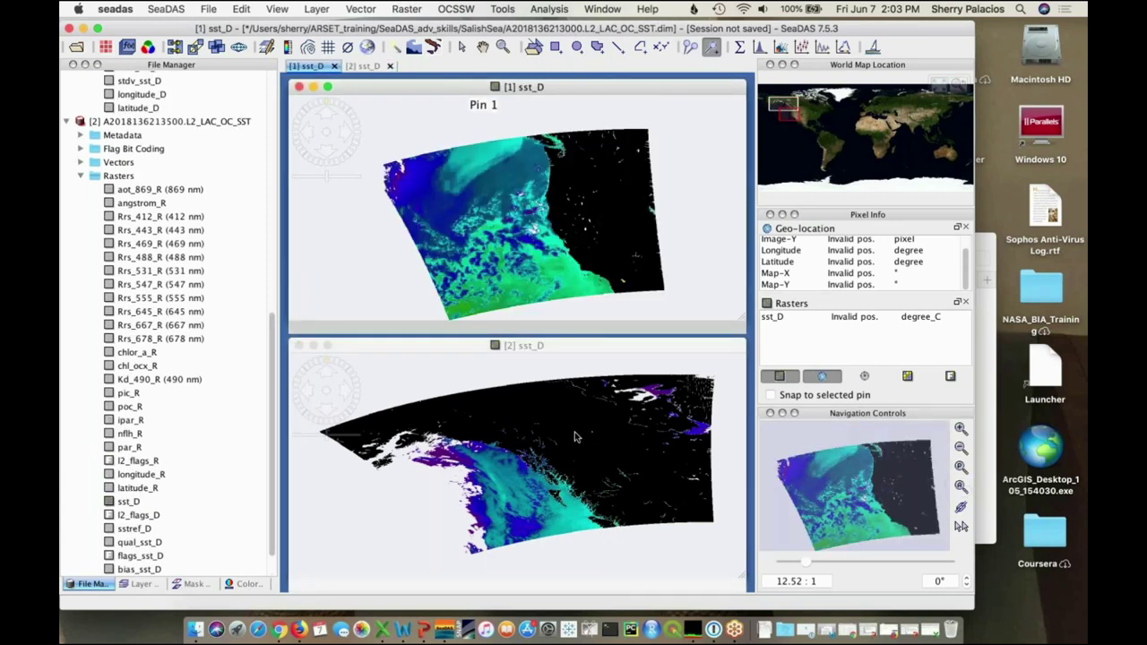
{"action": "left_click", "coordinate": [597, 346]}
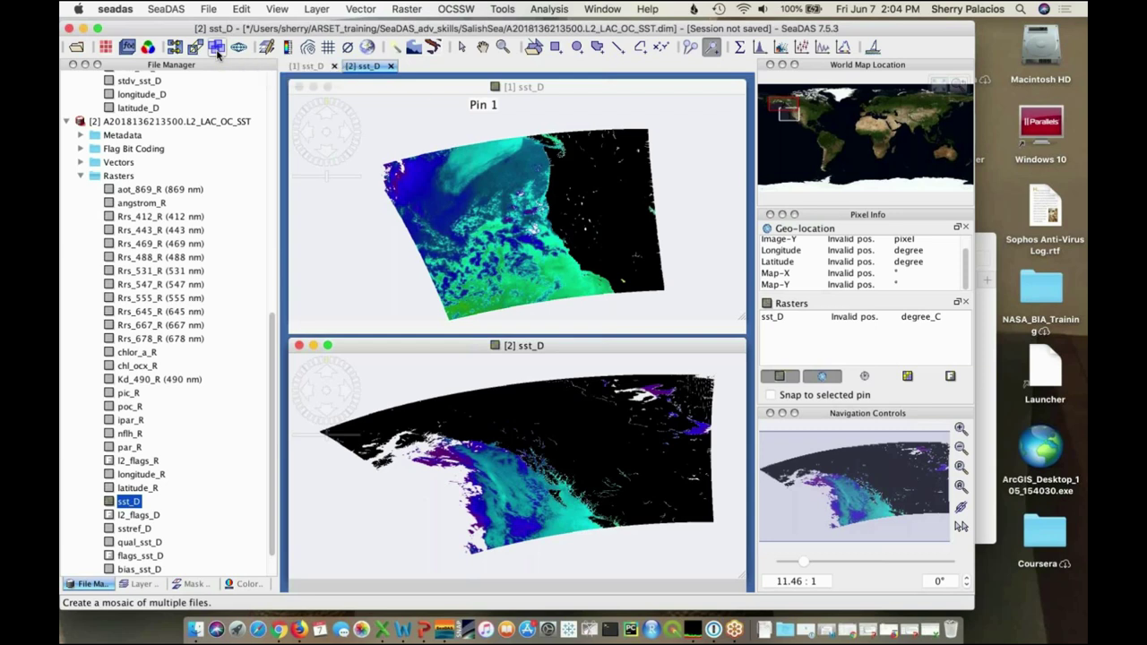
Start a new mosaic with A2018136213000.L2_LAC_OC_SST.dim and A2018136213500.L2_LAC_OC_SST.dim from SeaDAS_adv_skills/SalishSea as source files
{"action": "left_click", "coordinate": [217, 49]}
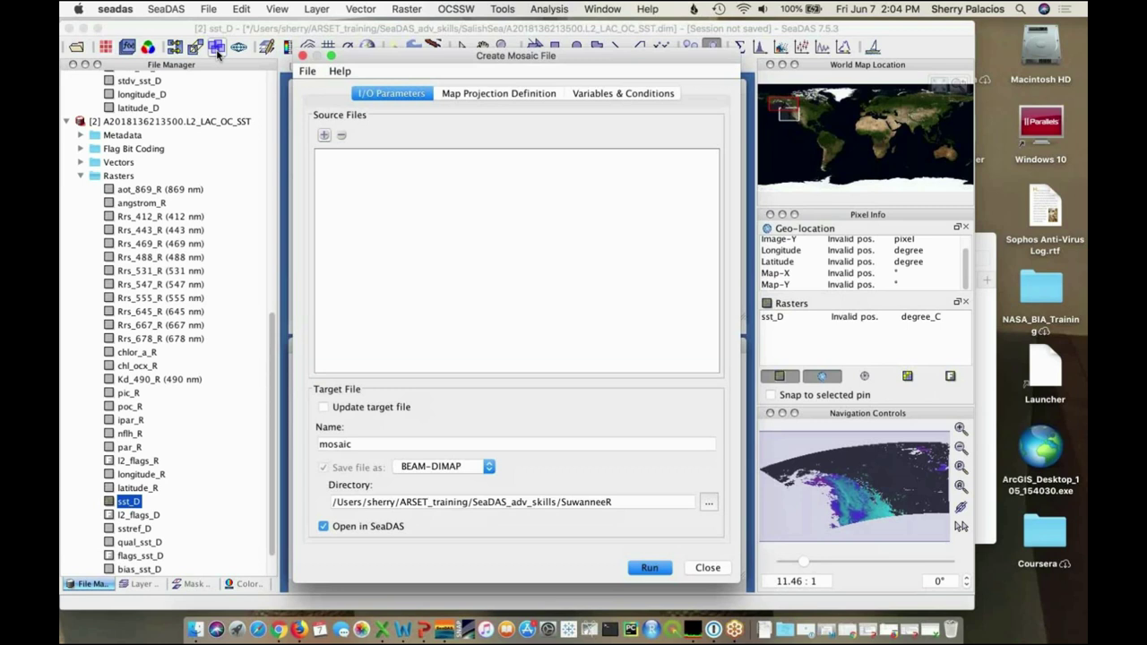
{"action": "left_click", "coordinate": [327, 136]}
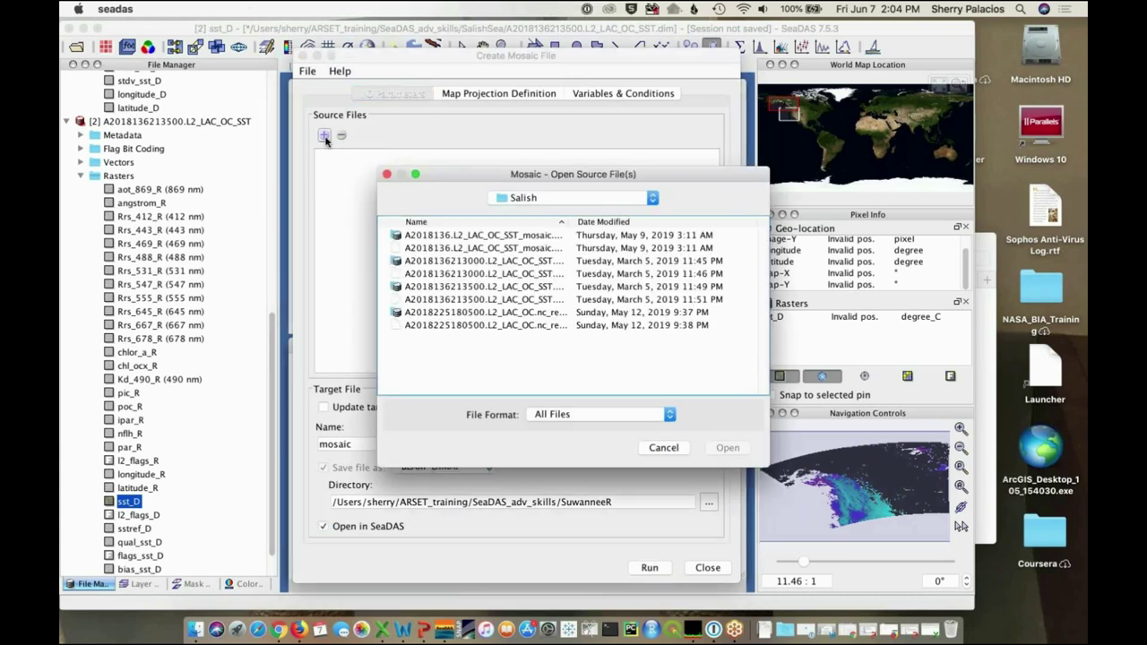
{"action": "left_click", "coordinate": [589, 200]}
{"action": "left_click", "coordinate": [589, 211]}
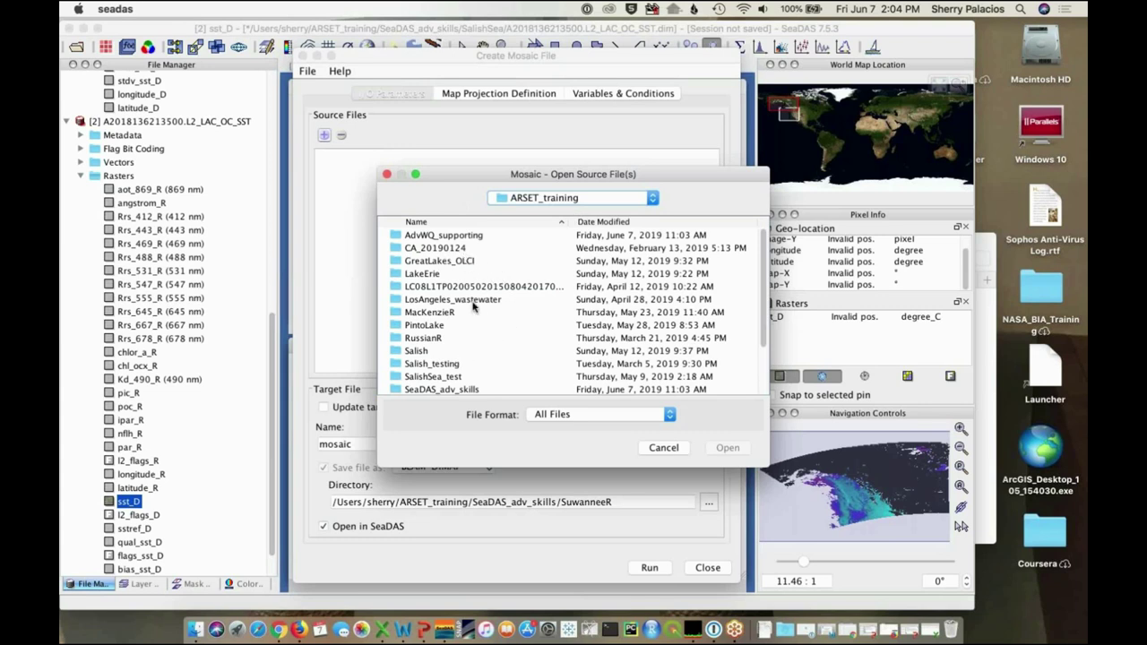
{"action": "double_click", "coordinate": [453, 391]}
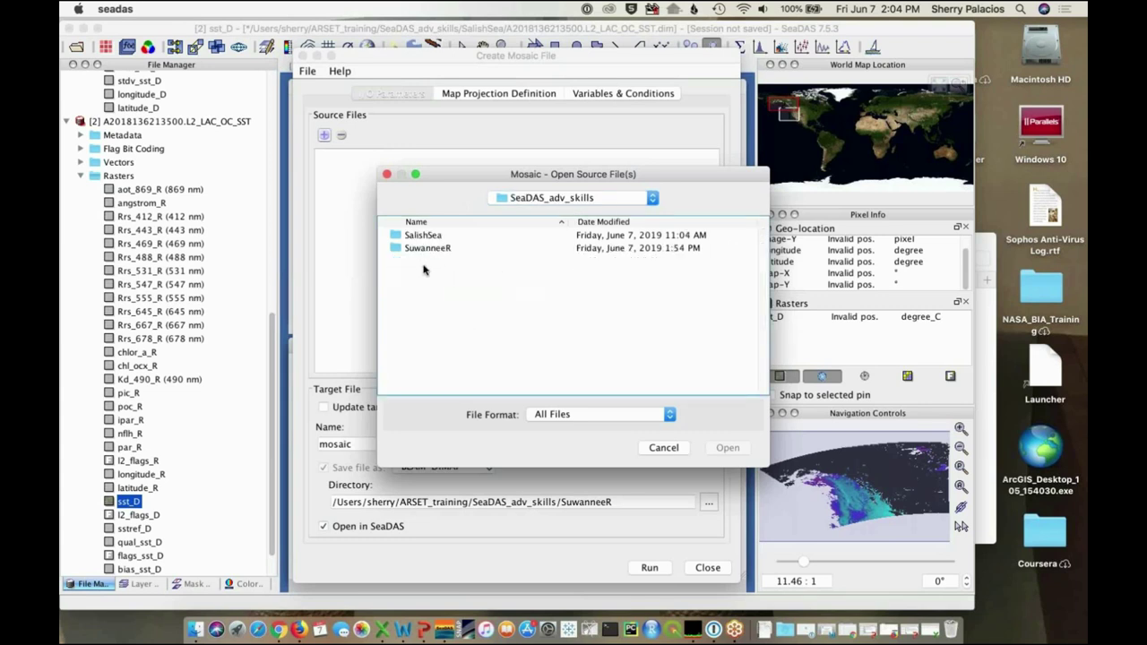
{"action": "double_click", "coordinate": [419, 236]}
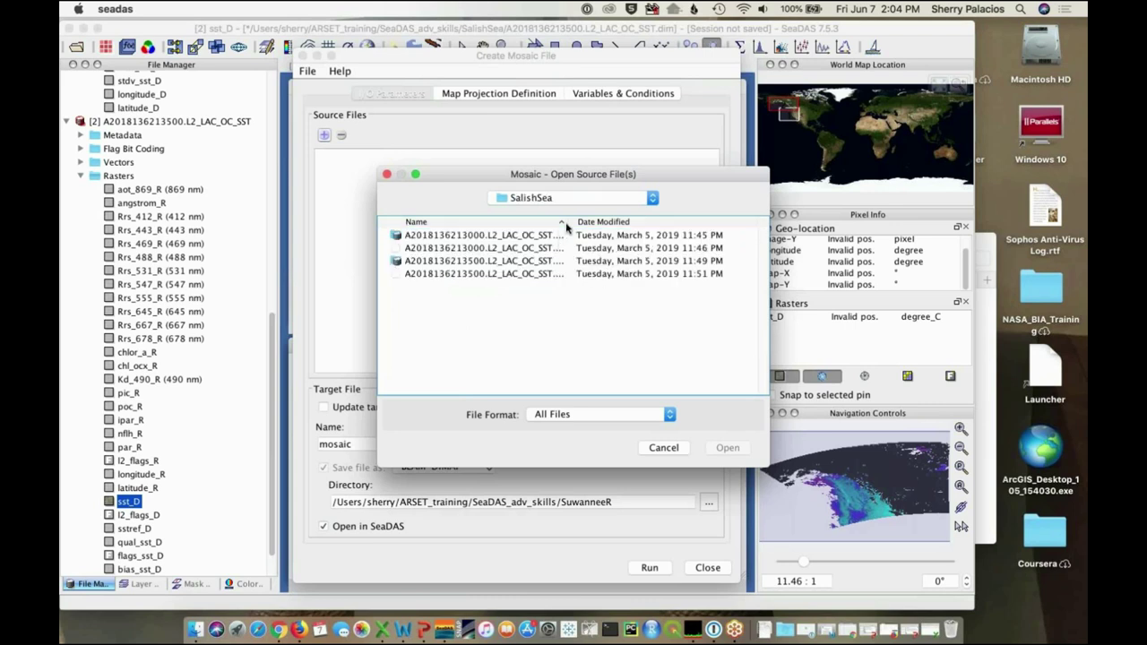
{"action": "left_click_drag", "start_coordinate": [573, 223], "coordinate": [658, 231]}
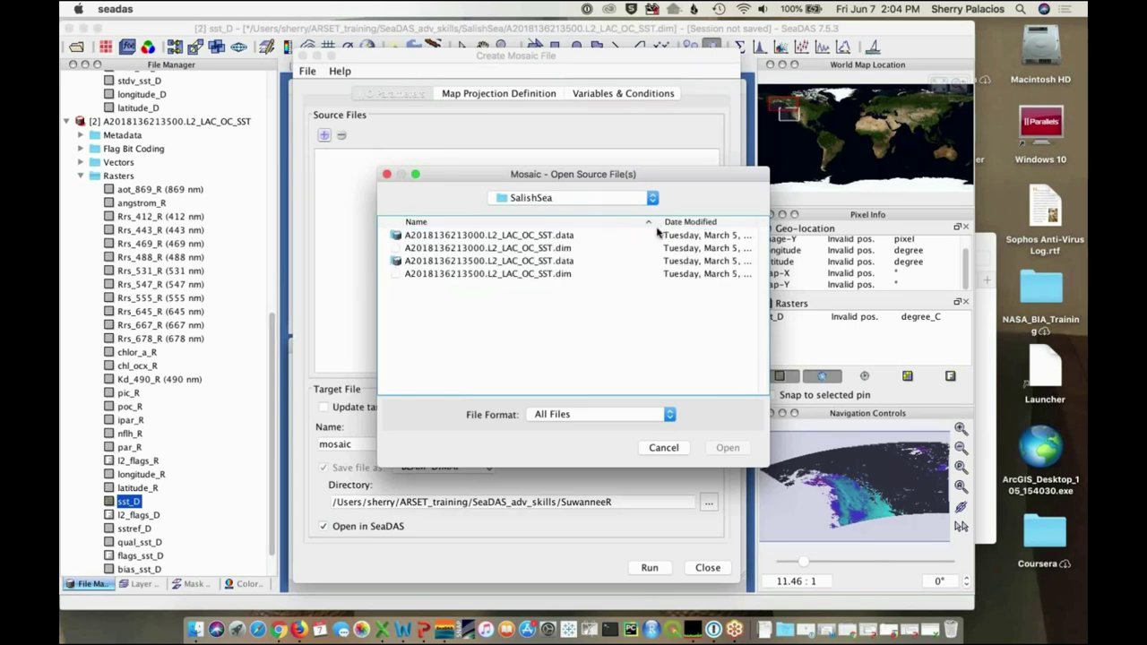
{"action": "left_click", "coordinate": [567, 249]}
{"action": "left_click", "coordinate": [559, 276], "text": "super"}
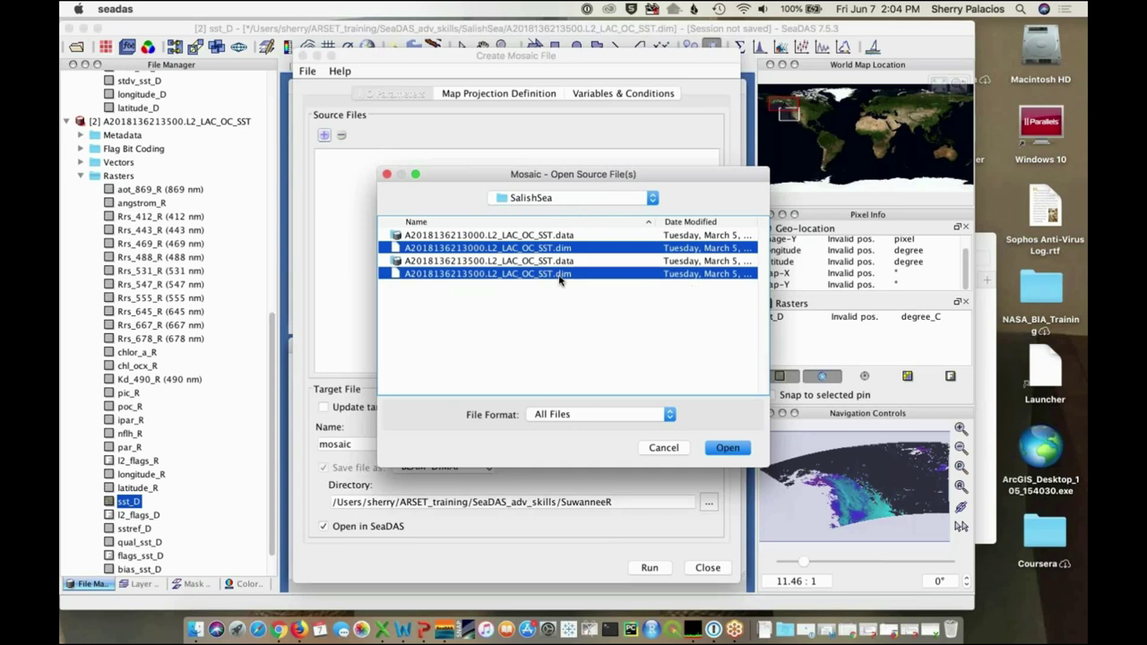
{"action": "left_click", "coordinate": [725, 448]}
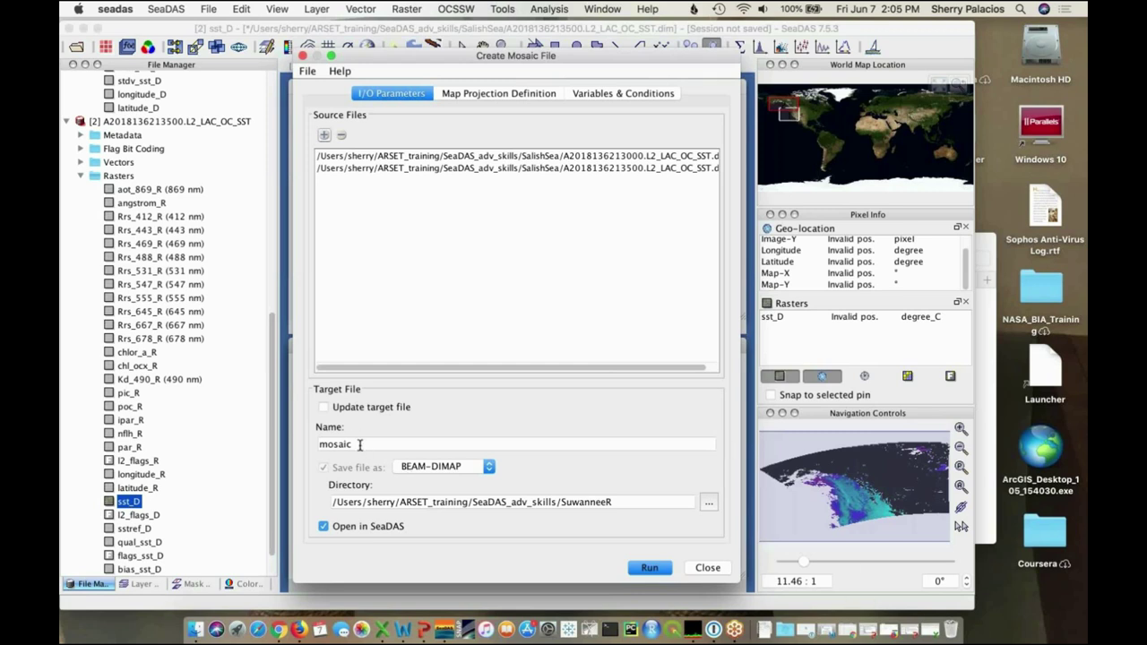
Name the mosaic's target file A2018136213000.L2_LAC_OC_SST_mosaic.dim and set its directory to SeaDAS_adv_skills/SalishSea
{"action": "left_click_drag", "start_coordinate": [359, 445], "coordinate": [292, 446]}
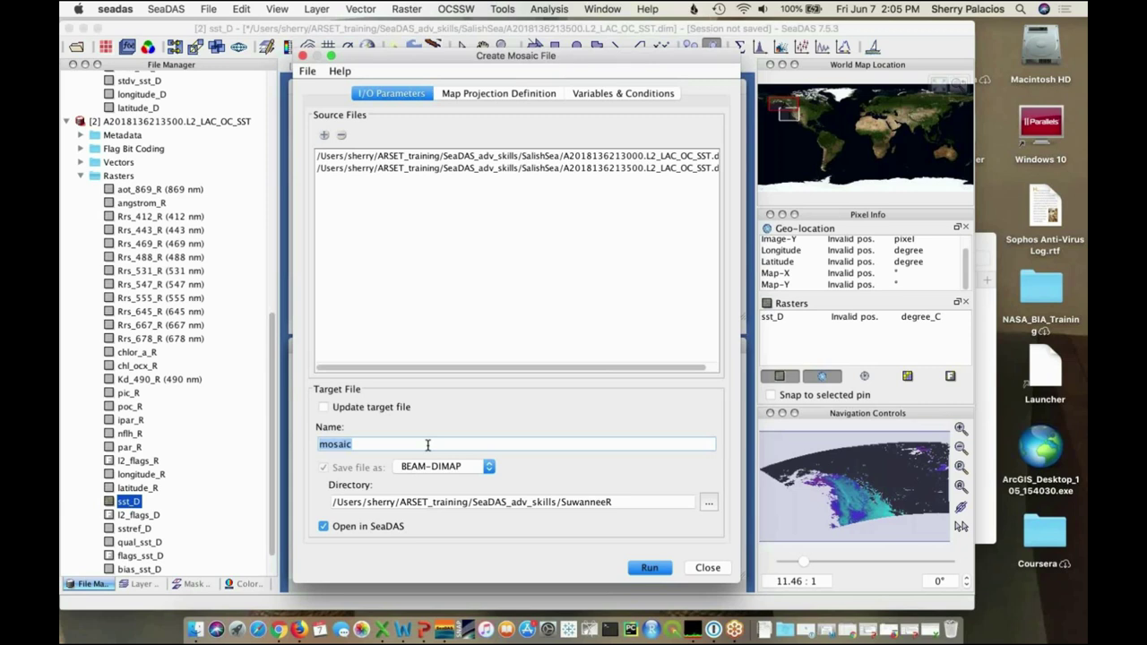
{"action": "type", "text": "A20181361"}
{"action": "key", "text": "BackSpace"}
{"action": "type", "text": "213000."}
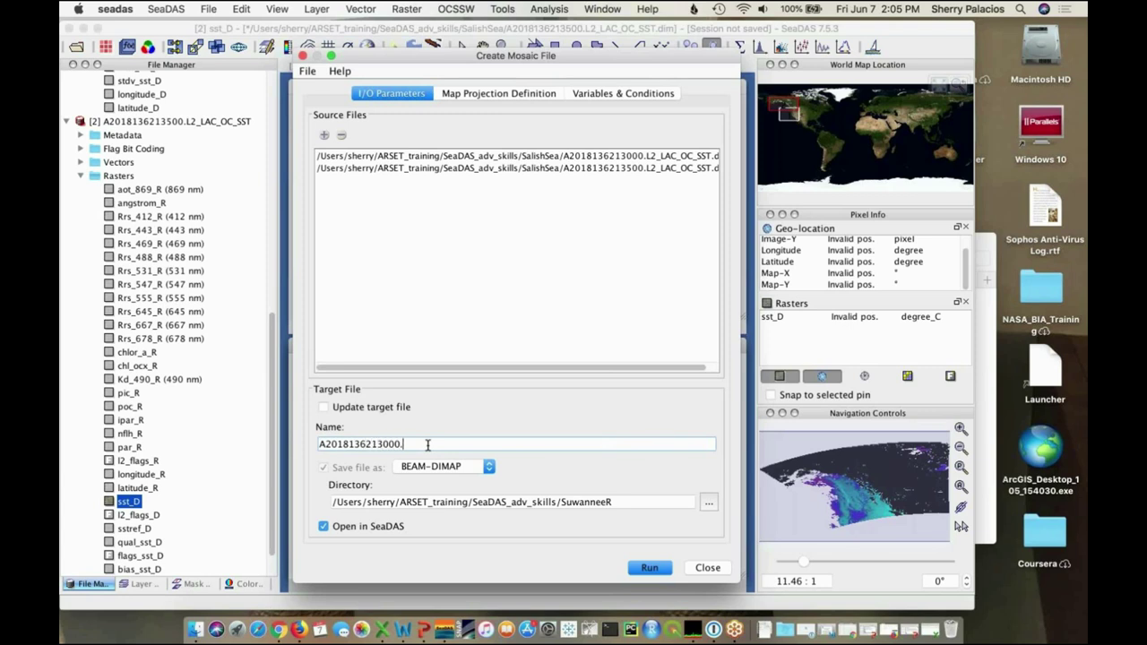
{"action": "type", "text": "L2_LAC_OC_SST_mosaic.dim"}
{"action": "left_click", "coordinate": [708, 505]}
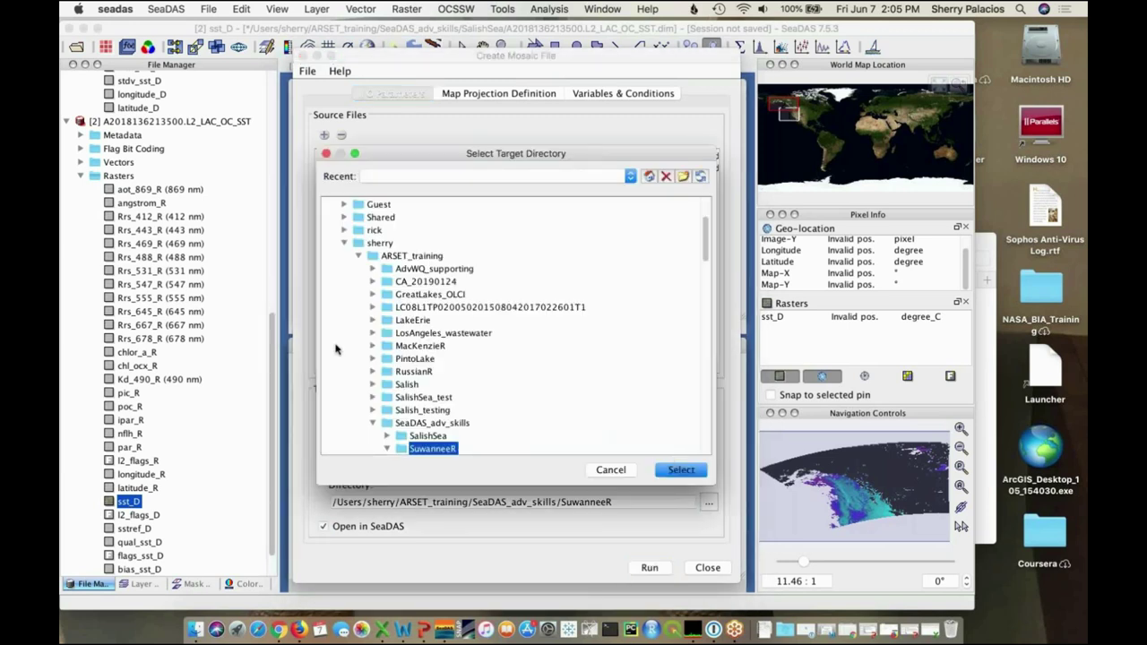
{"action": "left_click", "coordinate": [401, 437]}
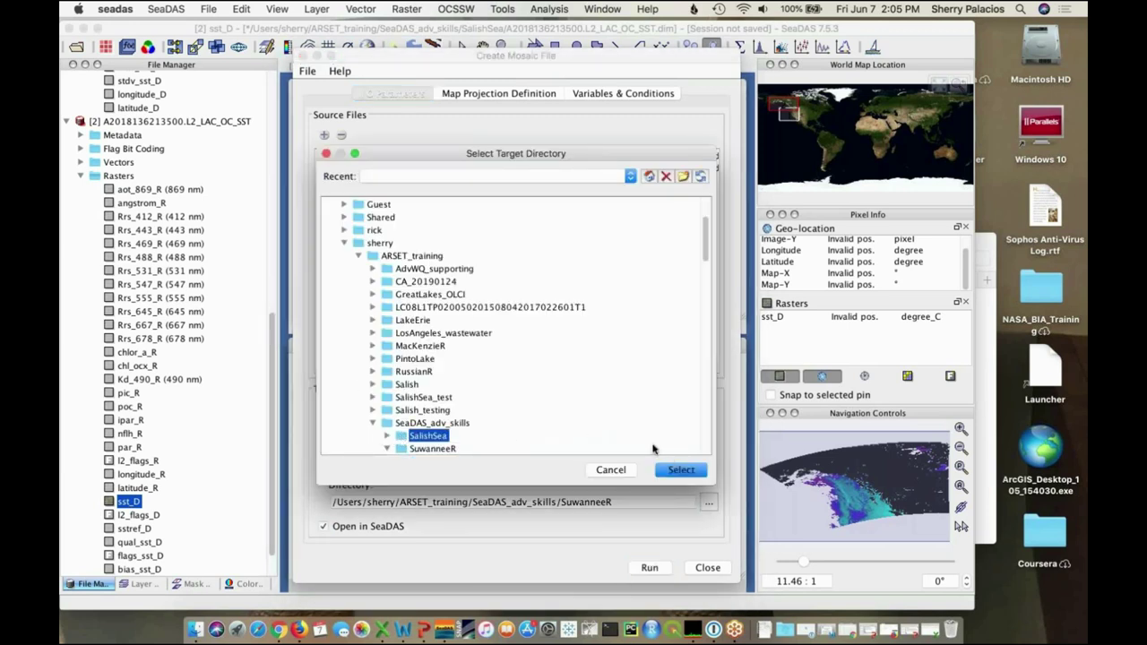
{"action": "left_click", "coordinate": [689, 472]}
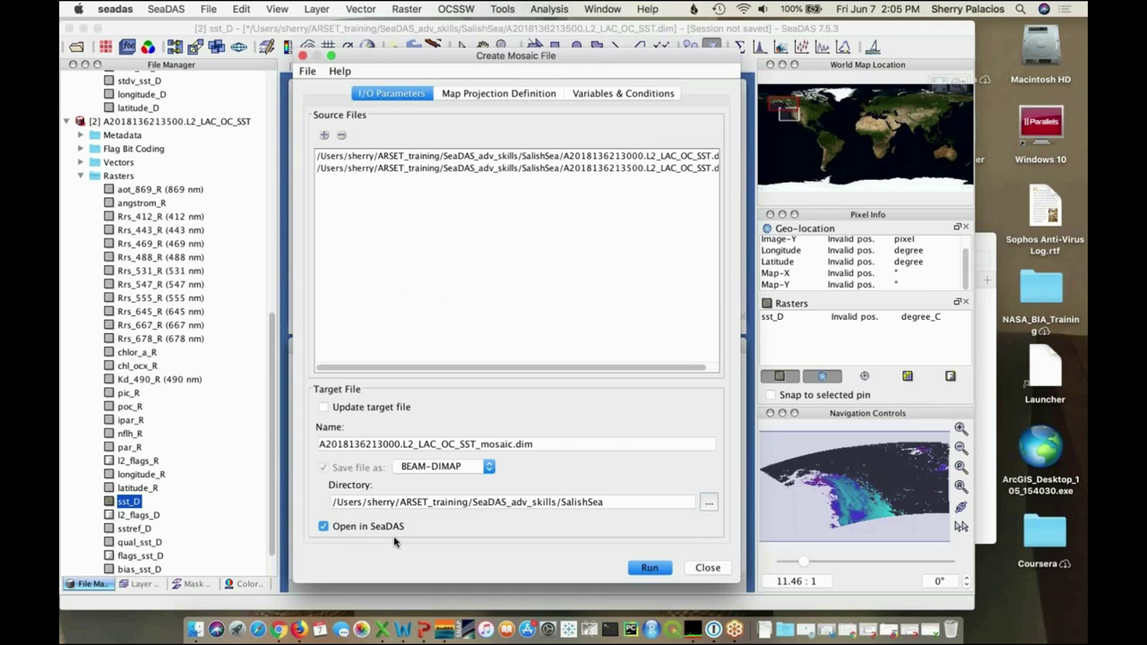
In the mosaic's map projection definition, set the western bound to -127 and the eastern bound to -120 degrees
{"action": "left_click", "coordinate": [525, 97]}
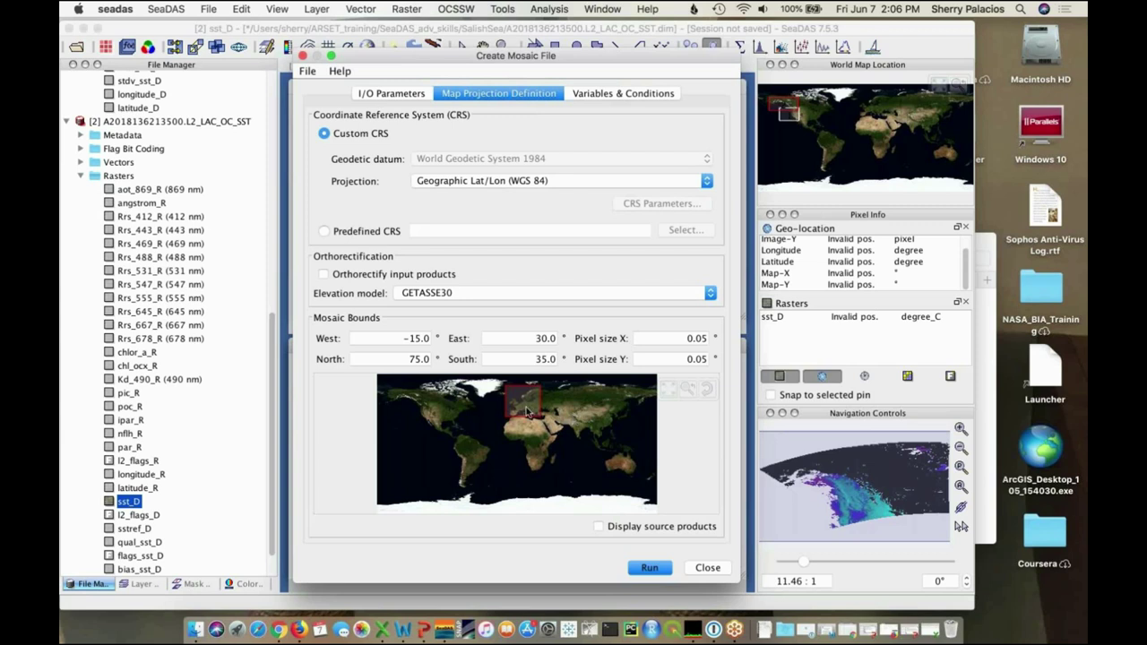
{"action": "left_click_drag", "start_coordinate": [528, 411], "coordinate": [417, 403]}
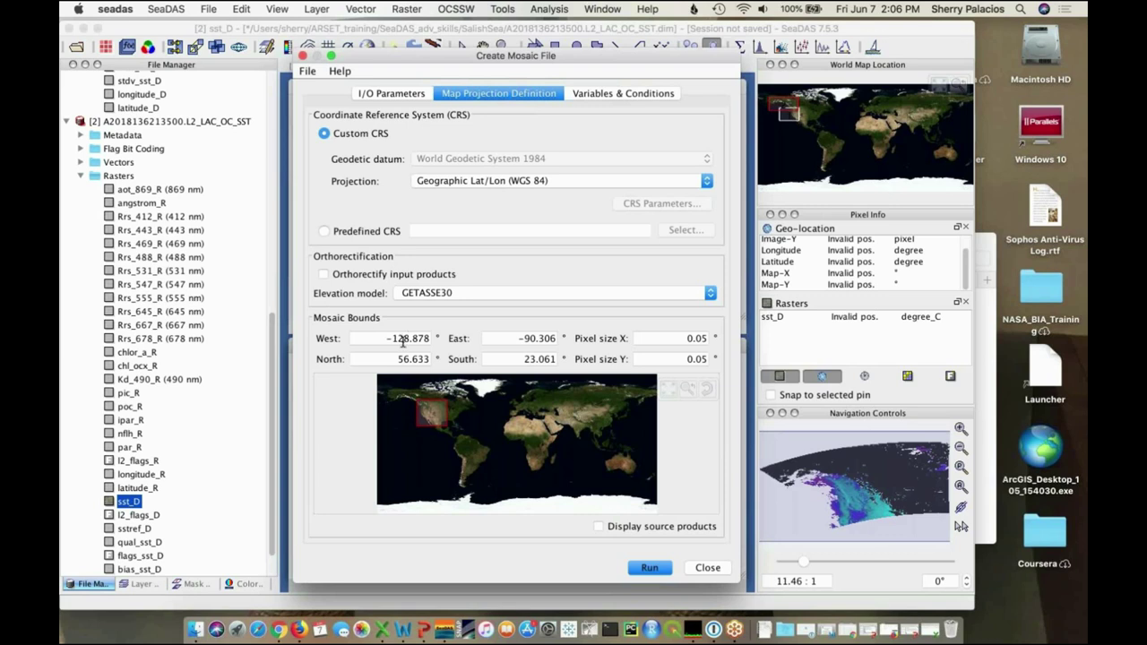
{"action": "left_click_drag", "start_coordinate": [434, 340], "coordinate": [401, 338]}
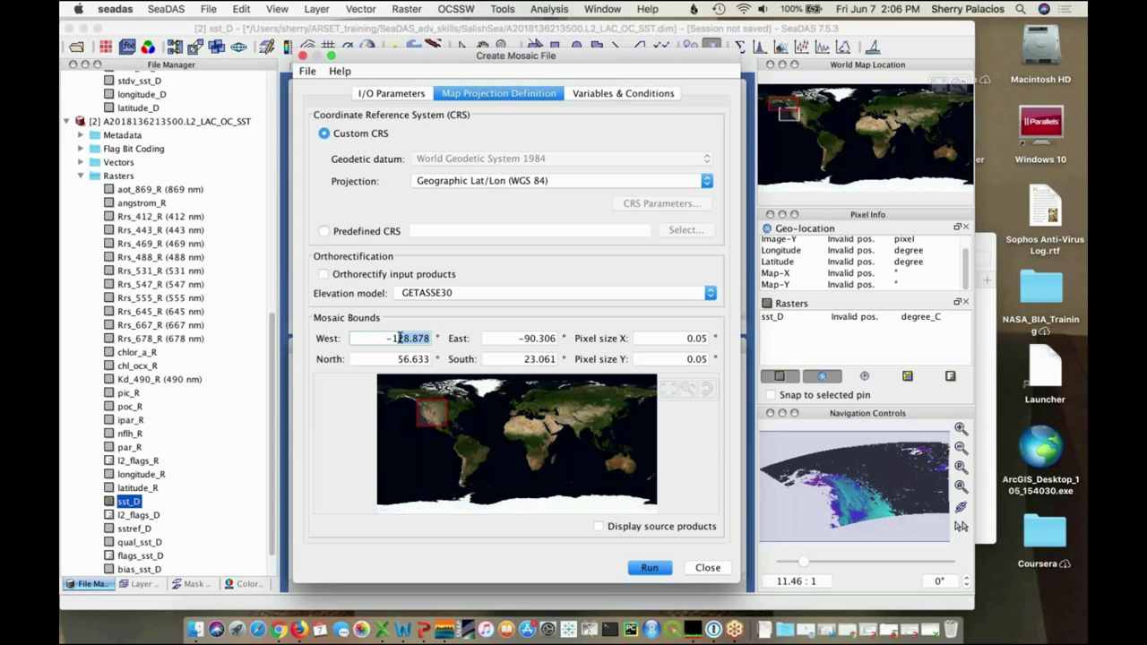
{"action": "type", "text": "27"}
{"action": "left_click", "coordinate": [528, 339]}
{"action": "left_click_drag", "start_coordinate": [574, 339], "coordinate": [525, 338]}
{"action": "type", "text": "120"}
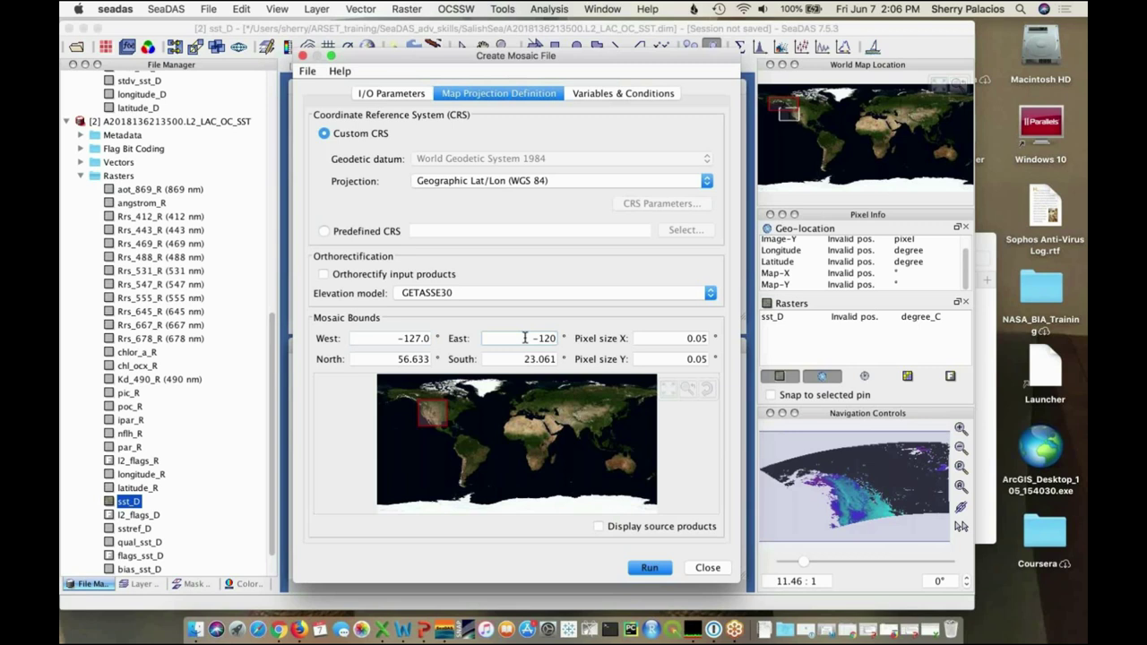
{"action": "key", "text": "Return"}
Set the mosaic's northern bound to 52 and its southern bound to 47 degrees
{"action": "left_click", "coordinate": [405, 359]}
{"action": "left_click_drag", "start_coordinate": [431, 358], "coordinate": [406, 361]}
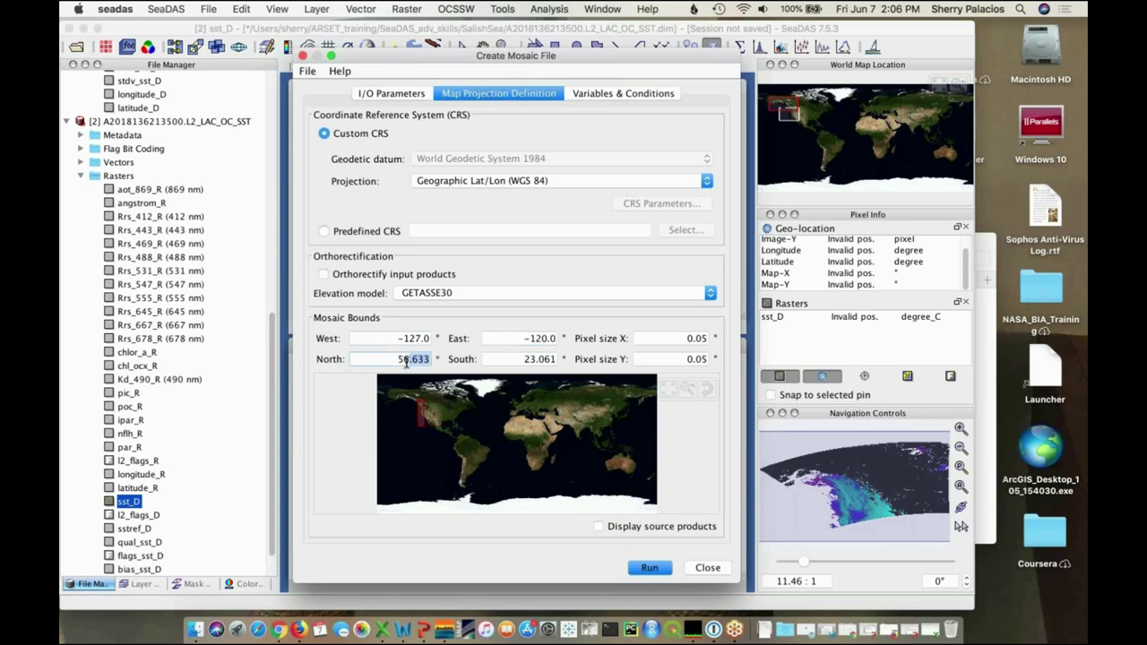
{"action": "type", "text": "2"}
{"action": "key", "text": "Return"}
{"action": "left_click_drag", "start_coordinate": [554, 358], "coordinate": [521, 361]}
{"action": "type", "text": "47"}
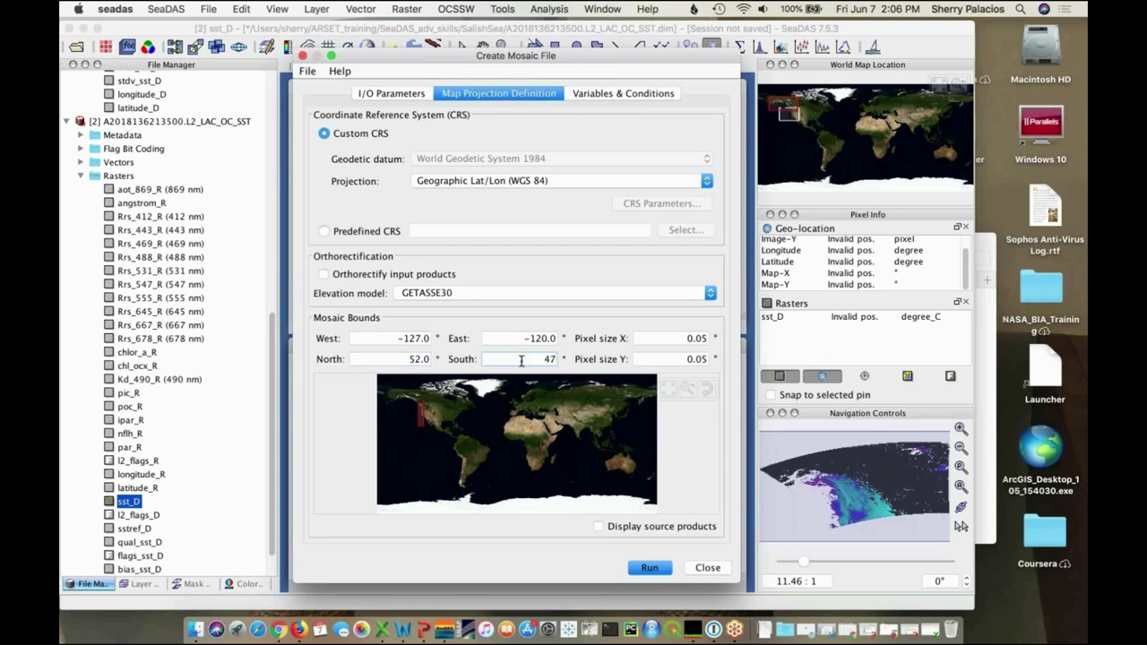
{"action": "left_click", "coordinate": [524, 338]}
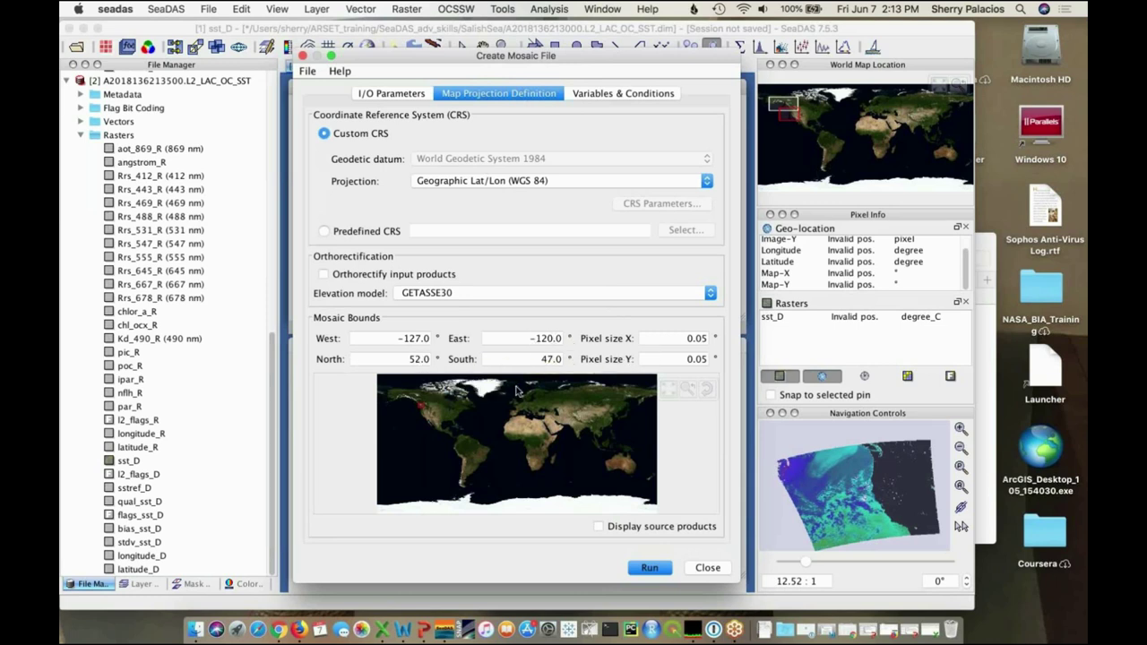
Set the mosaic's pixel size to 0.02 degrees in both X and Y
{"action": "left_click", "coordinate": [702, 338]}
{"action": "key", "text": "BackSpace"}
{"action": "type", "text": "2"}
{"action": "left_click", "coordinate": [705, 358]}
{"action": "key", "text": "BackSpace"}
{"action": "type", "text": "2"}
Choose all Rrs bands from Rrs_412_R to Rrs_678_R plus Kd_490_R as mosaic variables
{"action": "left_click", "coordinate": [609, 94]}
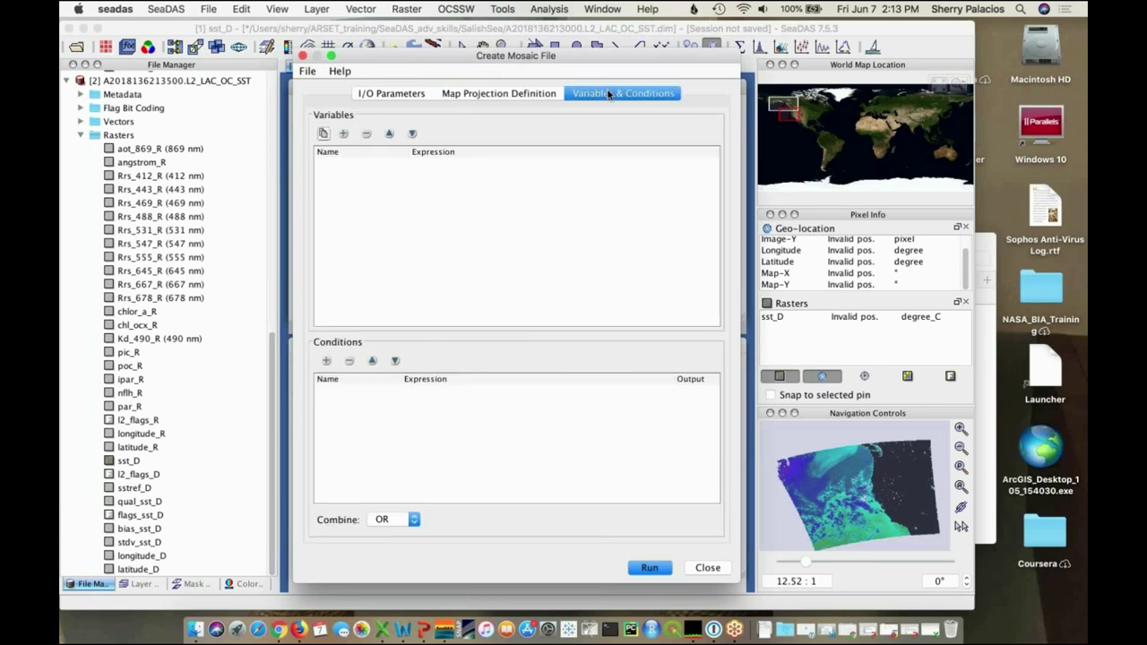
{"action": "left_click", "coordinate": [323, 134]}
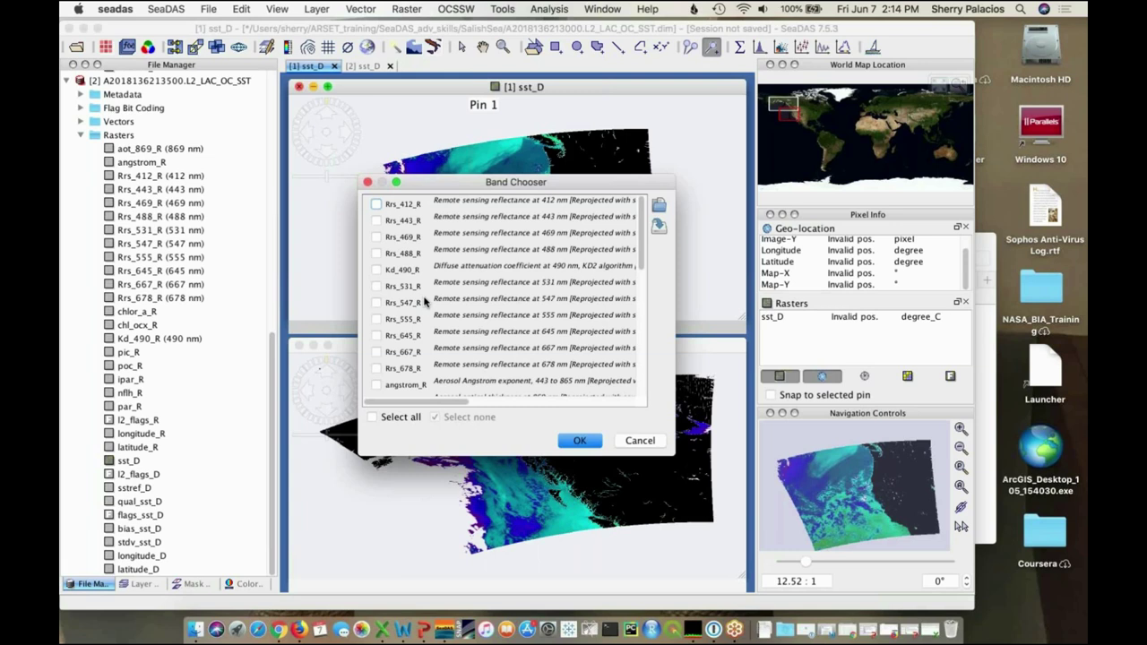
{"action": "left_click", "coordinate": [376, 204]}
{"action": "left_click", "coordinate": [377, 220]}
{"action": "left_click", "coordinate": [377, 237]}
{"action": "left_click", "coordinate": [377, 254]}
{"action": "left_click", "coordinate": [377, 270]}
{"action": "left_click", "coordinate": [376, 286]}
{"action": "left_click", "coordinate": [376, 303]}
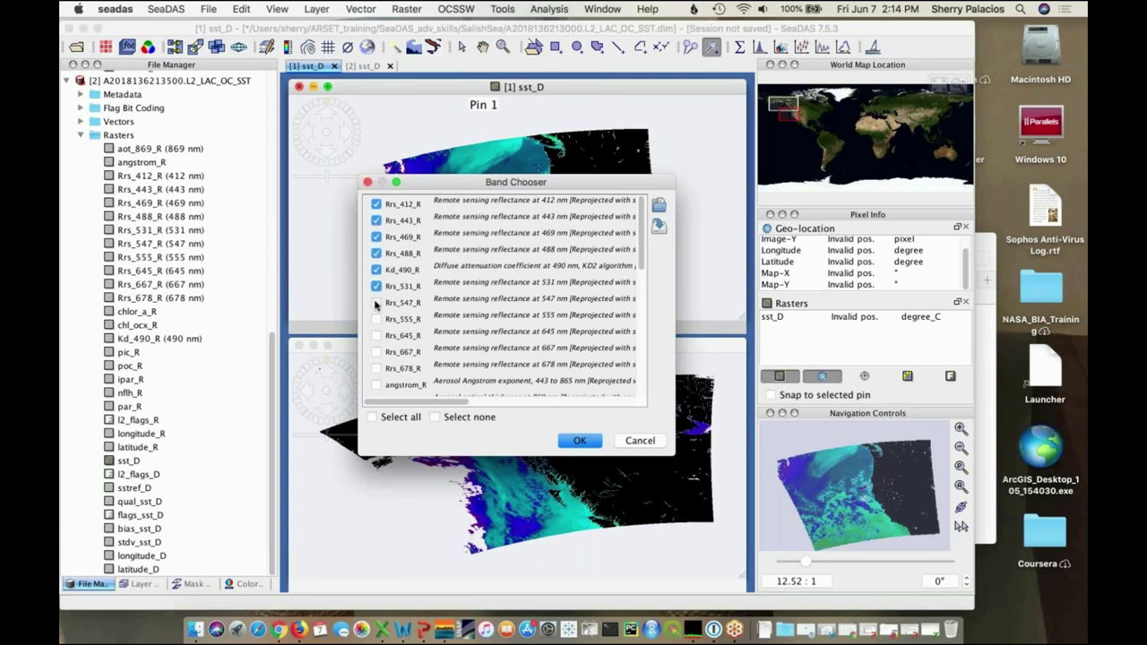
{"action": "left_click", "coordinate": [376, 319]}
{"action": "left_click", "coordinate": [376, 335]}
{"action": "left_click", "coordinate": [376, 352]}
{"action": "left_click", "coordinate": [376, 368]}
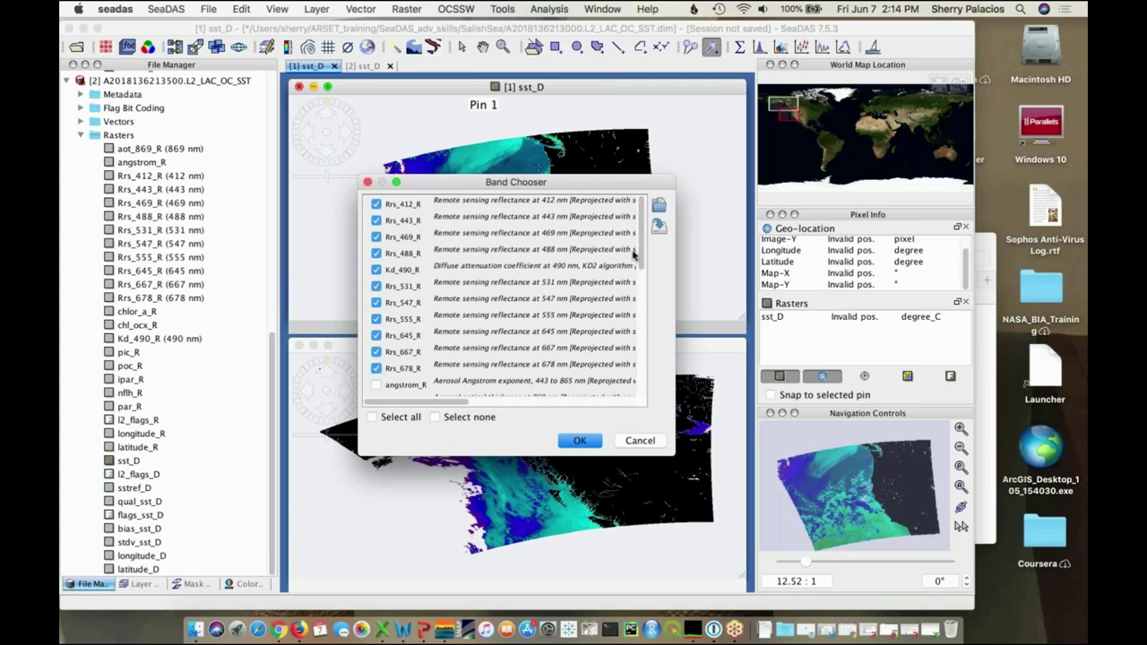
Include chlor_a_R, sst_D and the D and R versions of l2_flags, latitude and longitude, and accept the band selection
{"action": "left_click_drag", "start_coordinate": [641, 258], "coordinate": [643, 330]}
{"action": "left_click", "coordinate": [376, 262]}
{"action": "left_click", "coordinate": [377, 312]}
{"action": "left_click", "coordinate": [376, 328]}
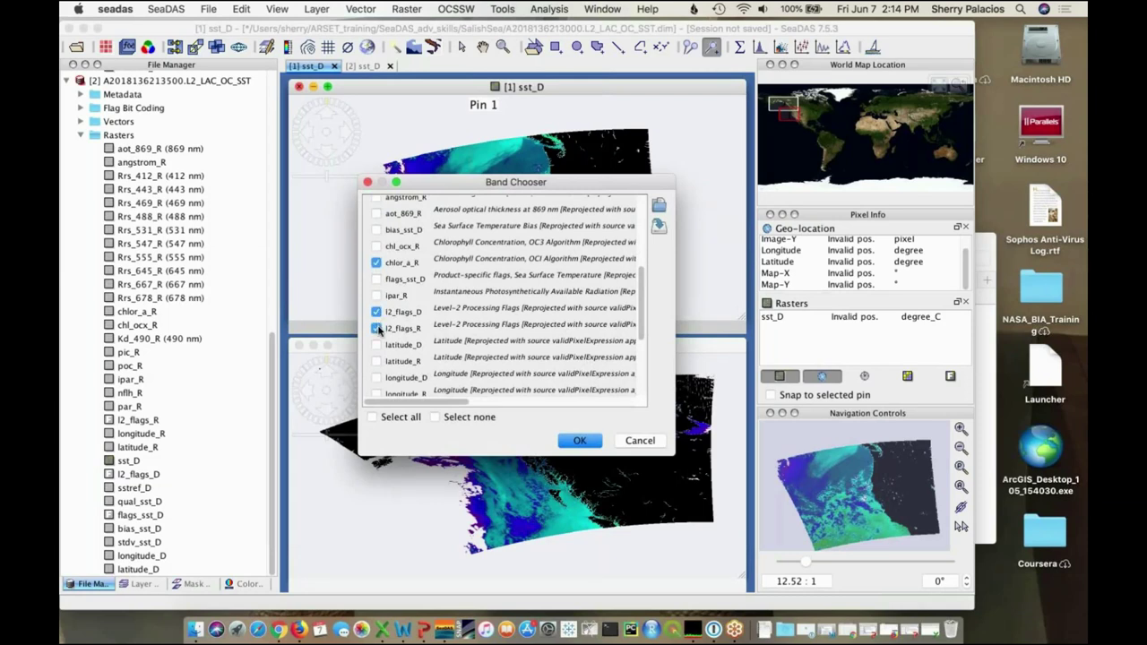
{"action": "left_click", "coordinate": [377, 345]}
{"action": "left_click", "coordinate": [377, 361]}
{"action": "left_click", "coordinate": [377, 377]}
{"action": "left_click_drag", "start_coordinate": [642, 291], "coordinate": [645, 361]}
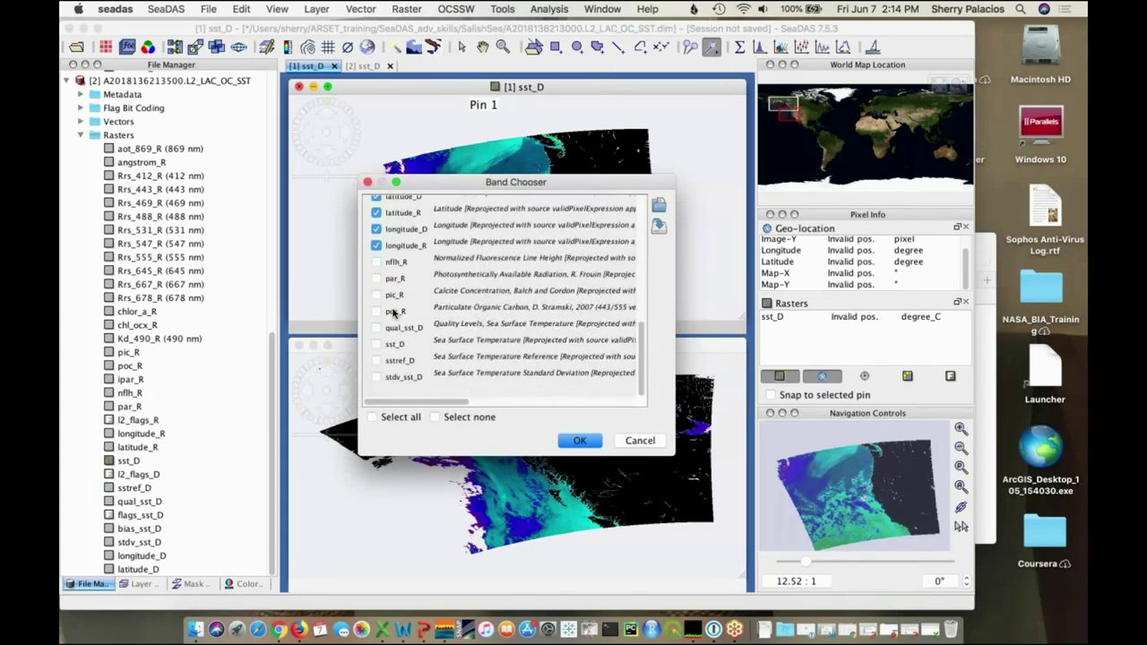
{"action": "left_click", "coordinate": [376, 346]}
{"action": "left_click_drag", "start_coordinate": [642, 376], "coordinate": [640, 240]}
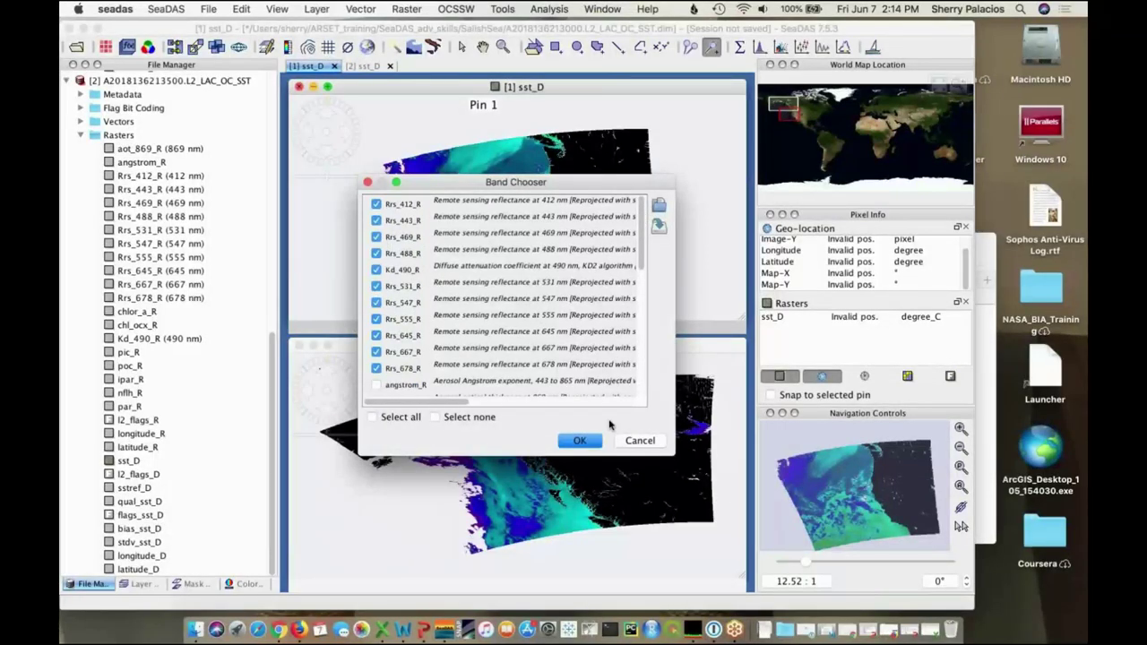
{"action": "left_click", "coordinate": [589, 441]}
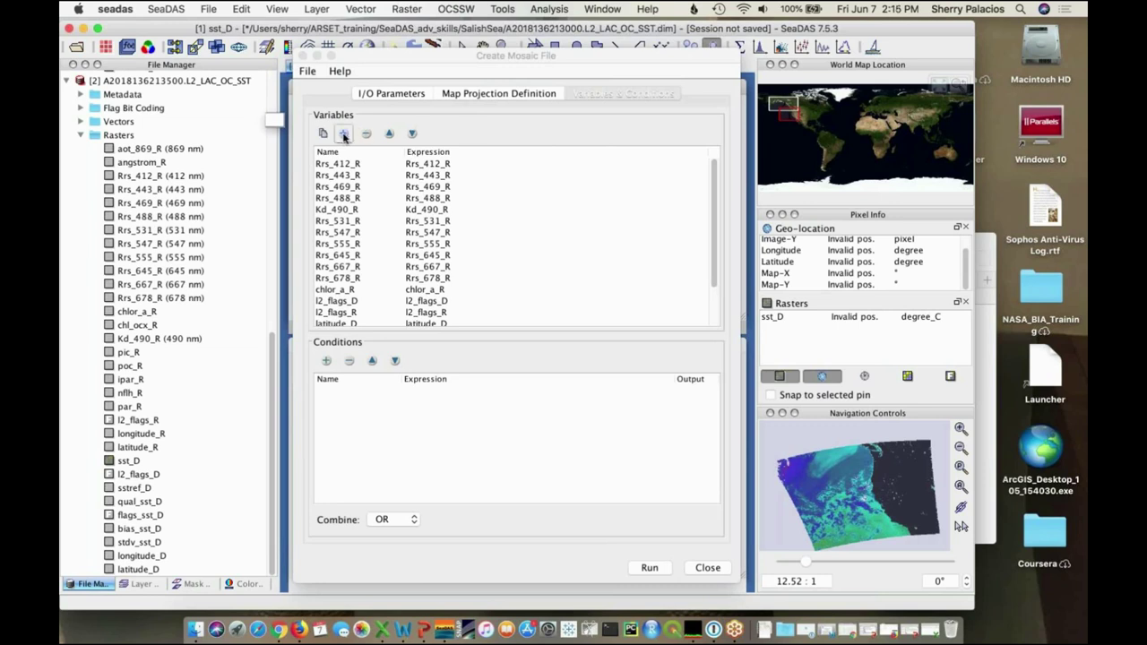
Add a new mosaic variable and name it LAND
{"action": "left_click", "coordinate": [343, 134]}
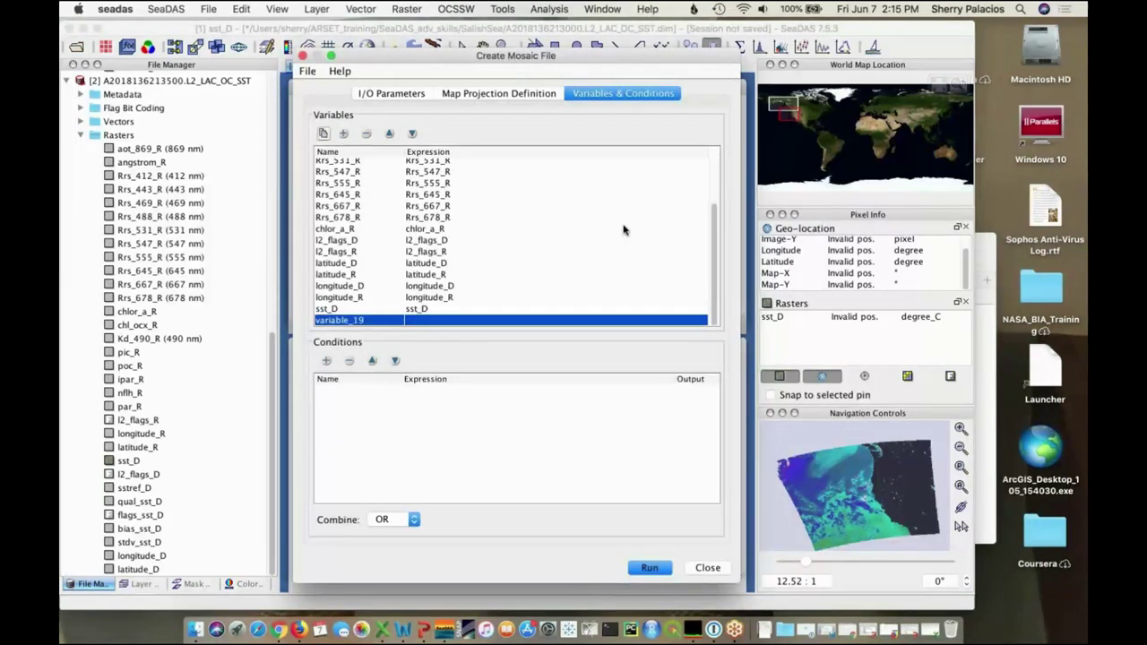
{"action": "double_click", "coordinate": [366, 321]}
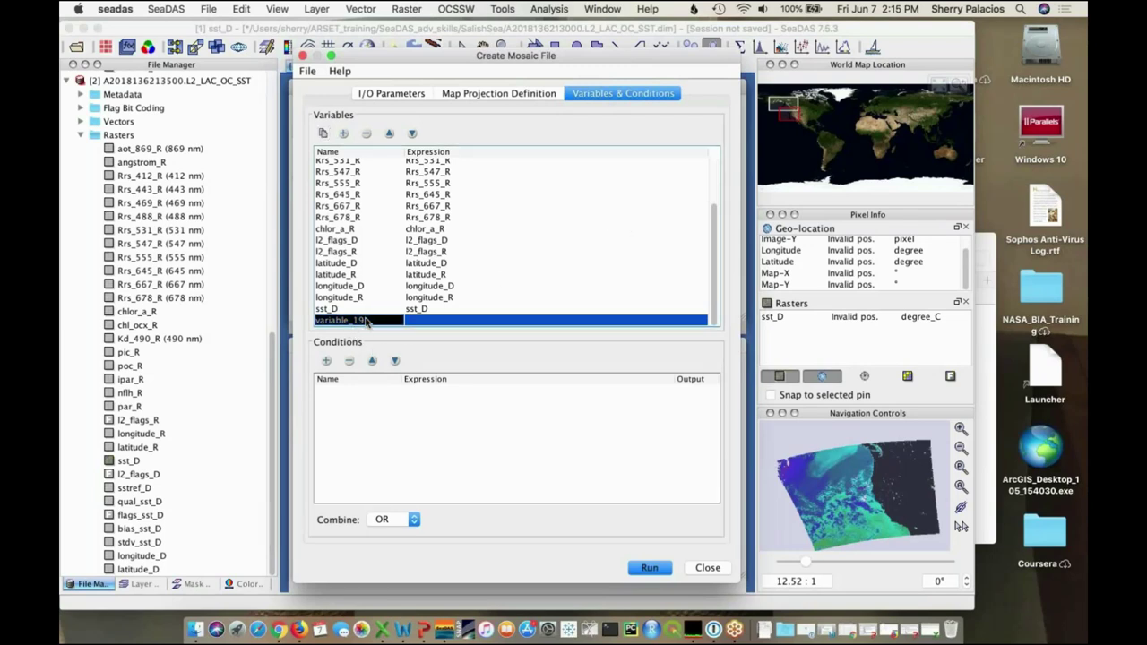
{"action": "left_click", "coordinate": [372, 321]}
{"action": "double_click", "coordinate": [365, 321]}
{"action": "type", "text": "LAND"}
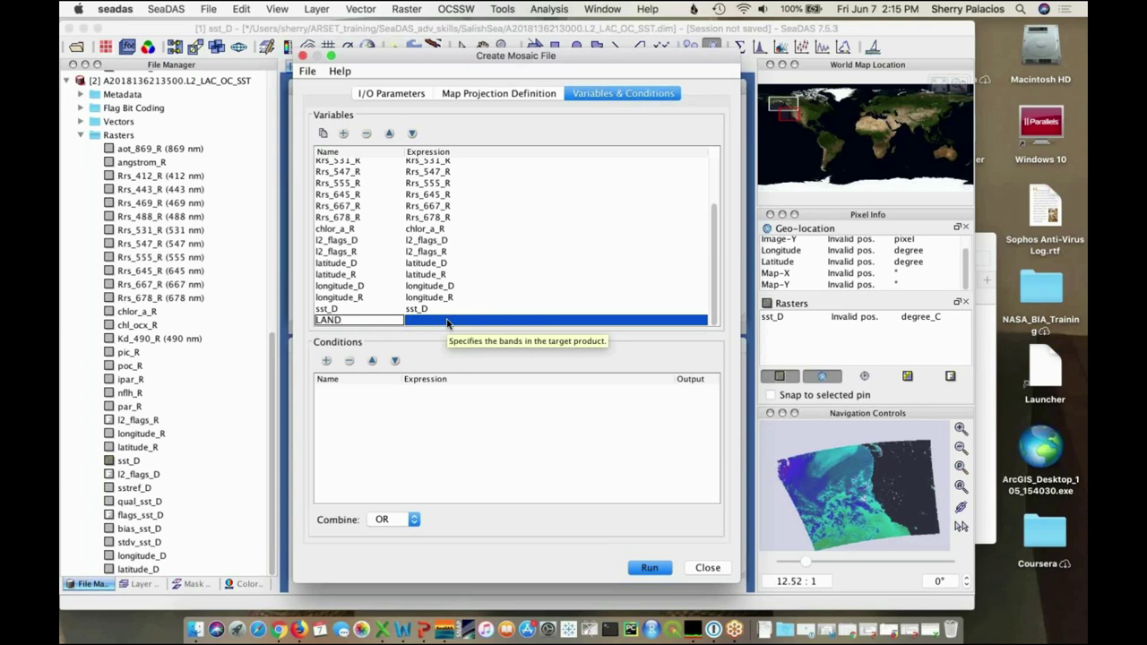
{"action": "key", "text": "Tab"}
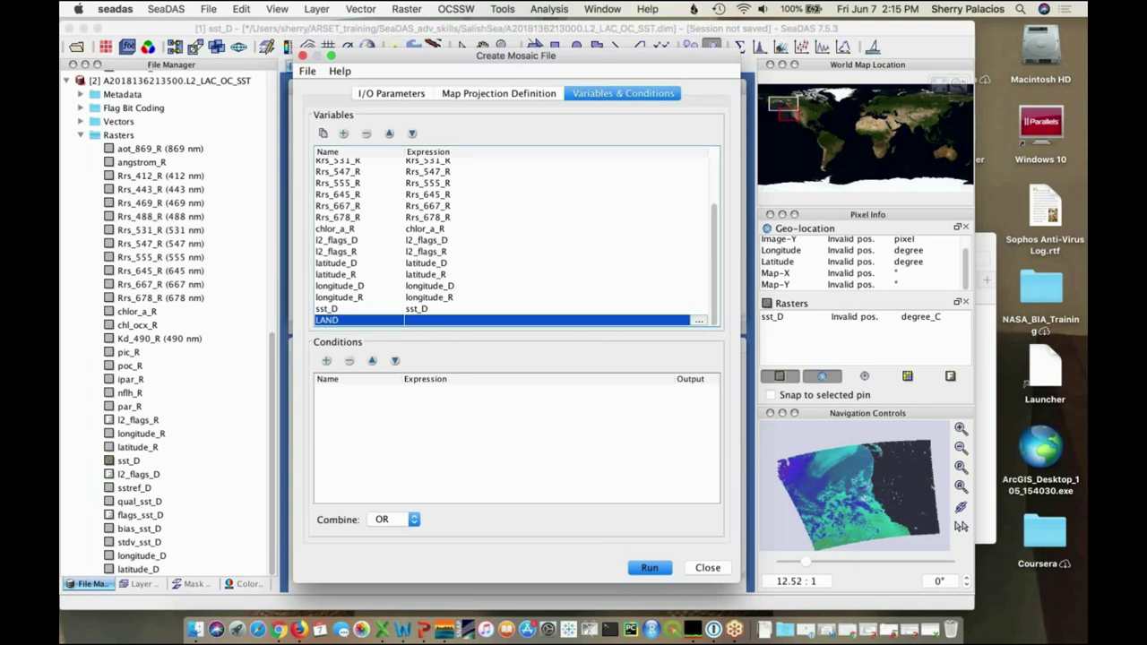
Define the LAND variable's expression as l2_flags_R.LAND, listing only single flags as data sources
{"action": "left_click", "coordinate": [700, 322]}
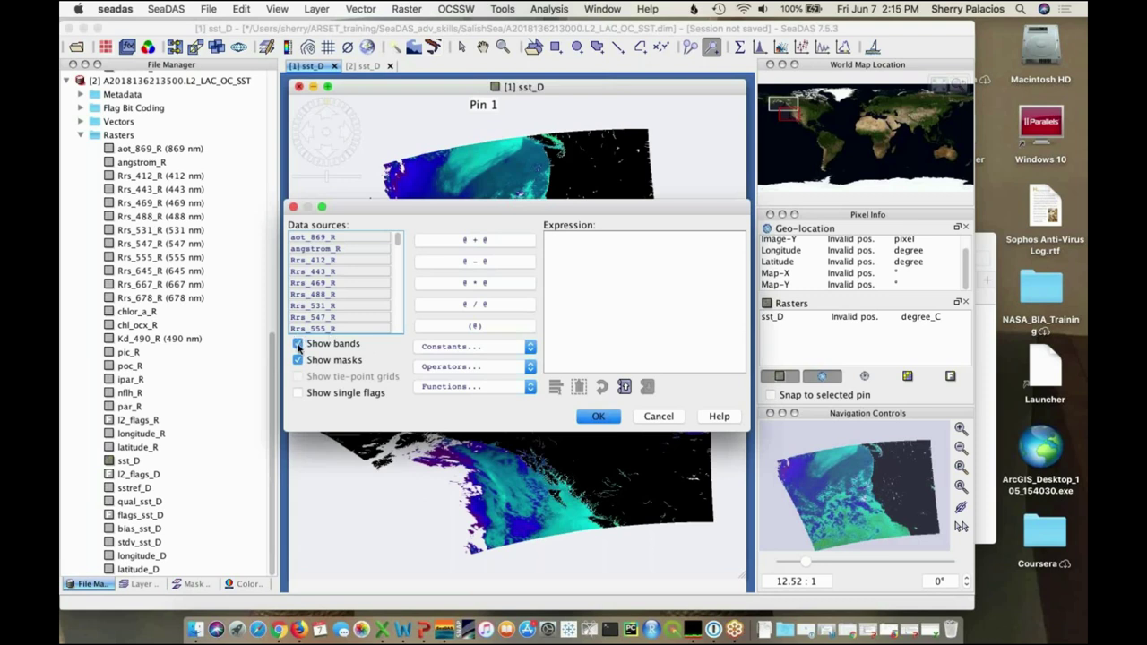
{"action": "left_click", "coordinate": [298, 394]}
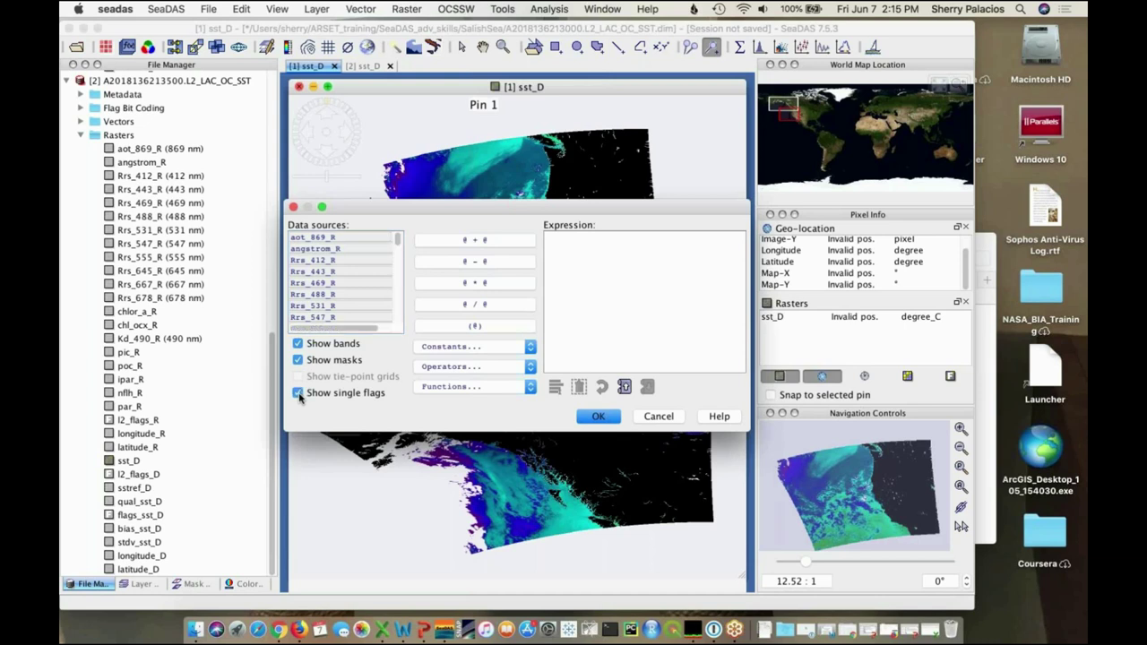
{"action": "left_click", "coordinate": [298, 360]}
{"action": "left_click", "coordinate": [298, 344]}
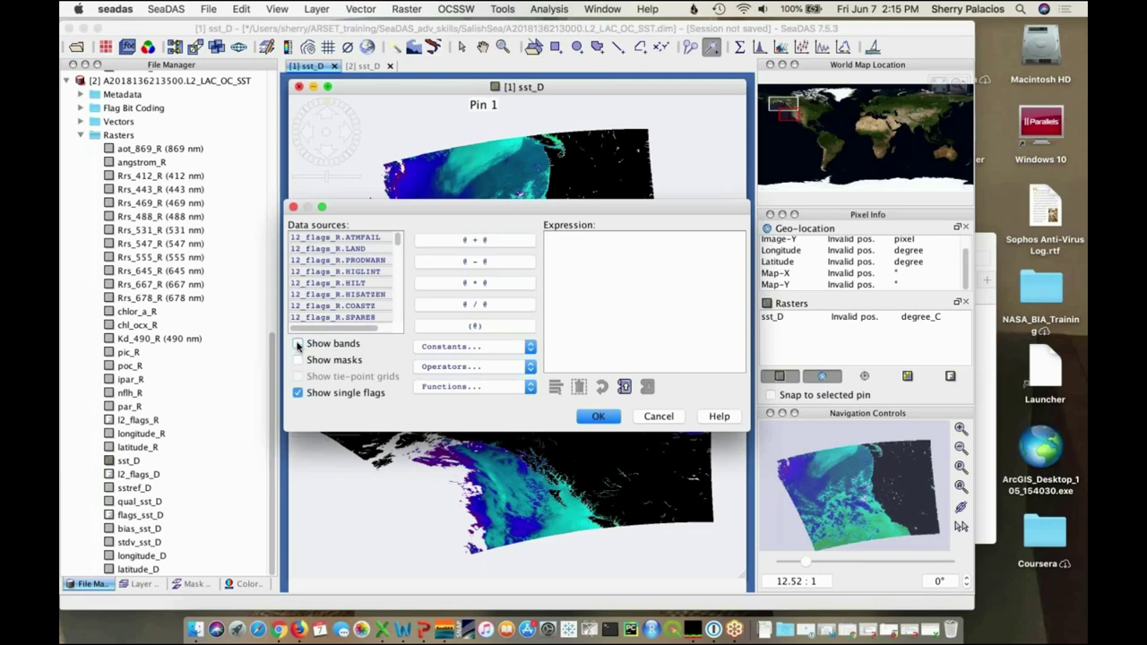
{"action": "double_click", "coordinate": [341, 251]}
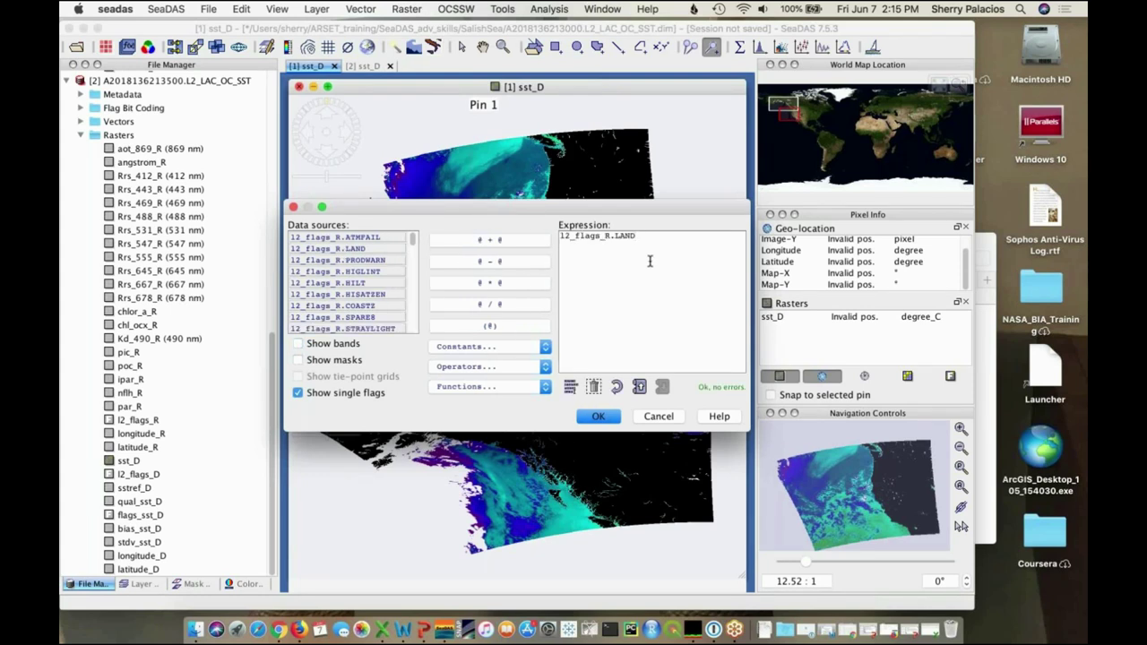
{"action": "left_click", "coordinate": [599, 417]}
{"action": "left_click", "coordinate": [598, 417]}
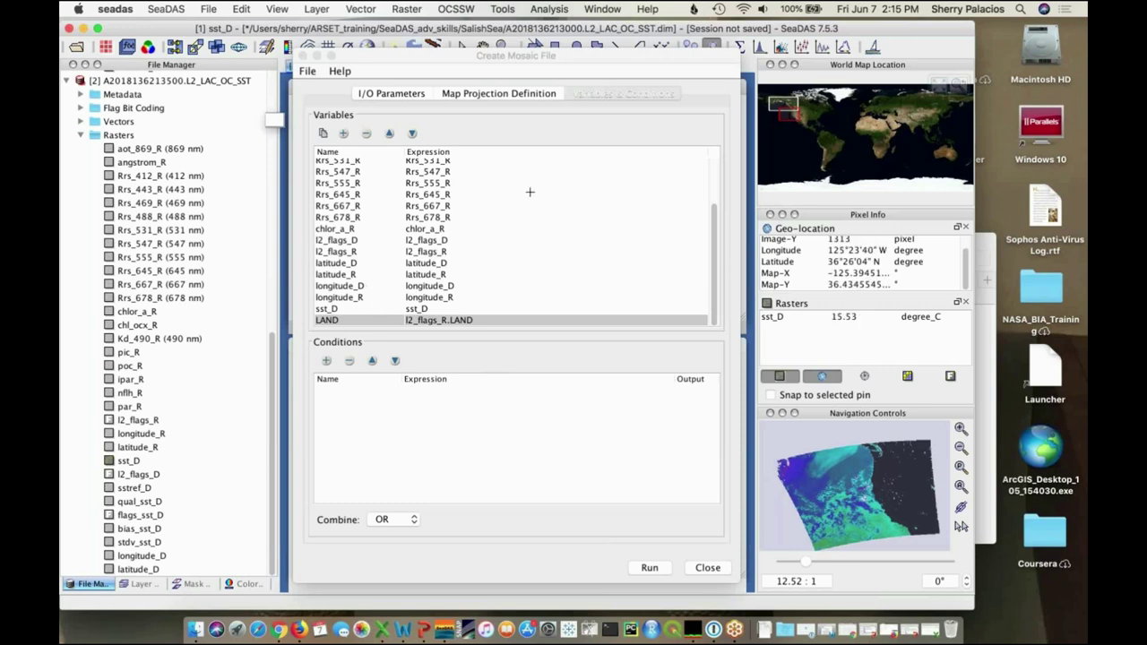
Review the projection and file settings, run the mosaic, and close the mosaic dialog
{"action": "left_click", "coordinate": [489, 95]}
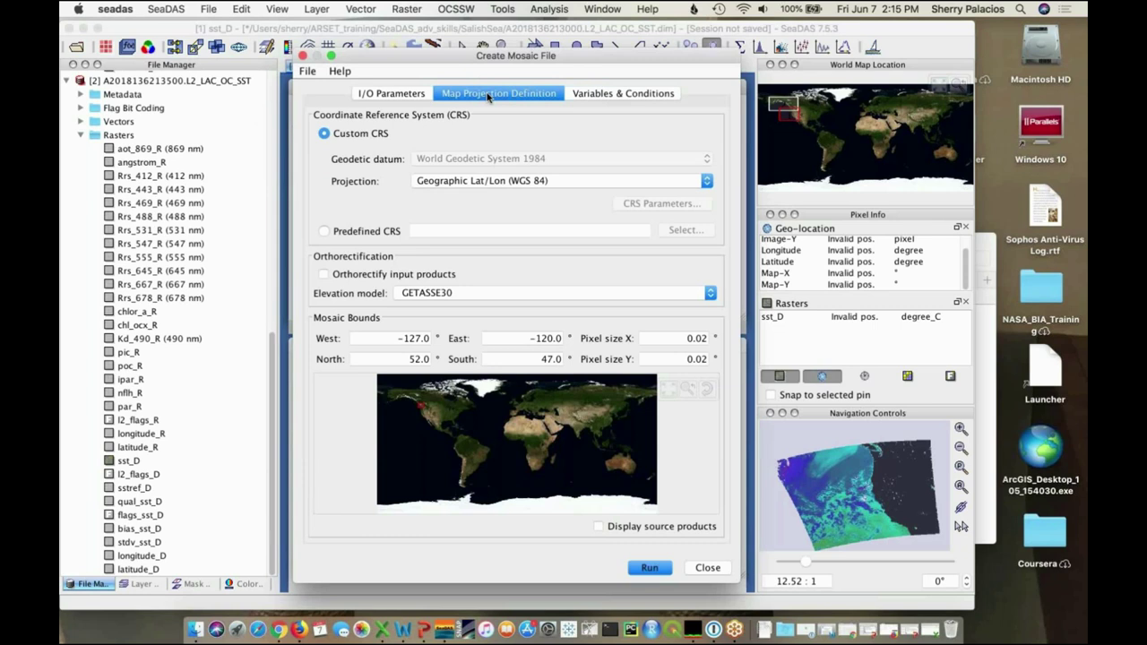
{"action": "left_click", "coordinate": [389, 95]}
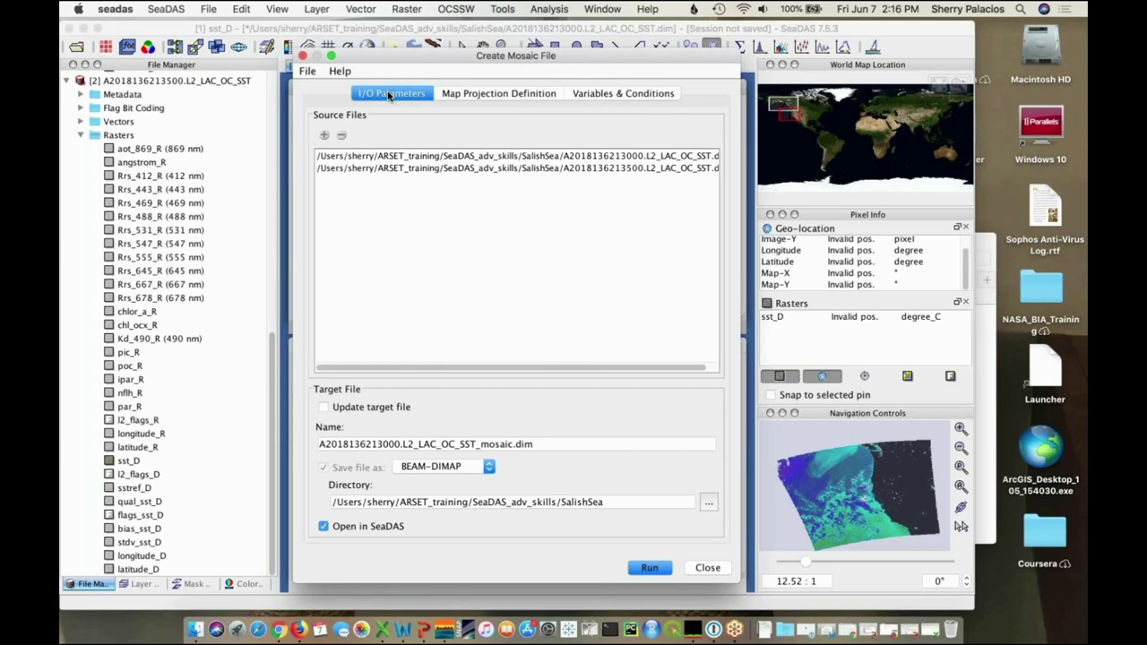
{"action": "left_click", "coordinate": [647, 569]}
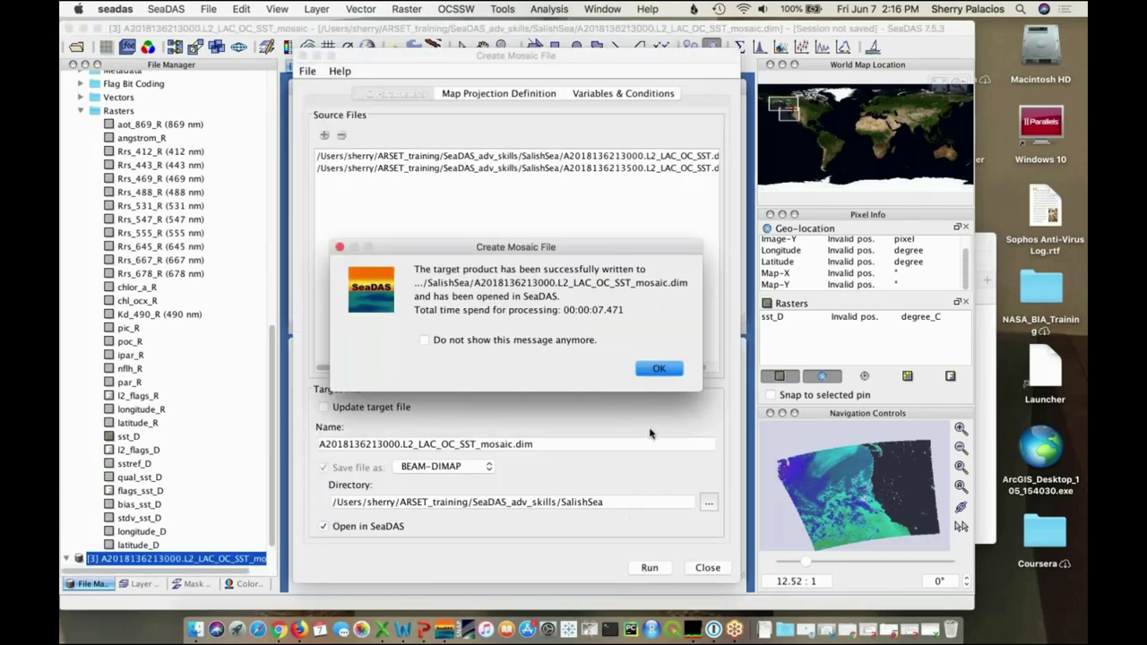
{"action": "left_click", "coordinate": [658, 369]}
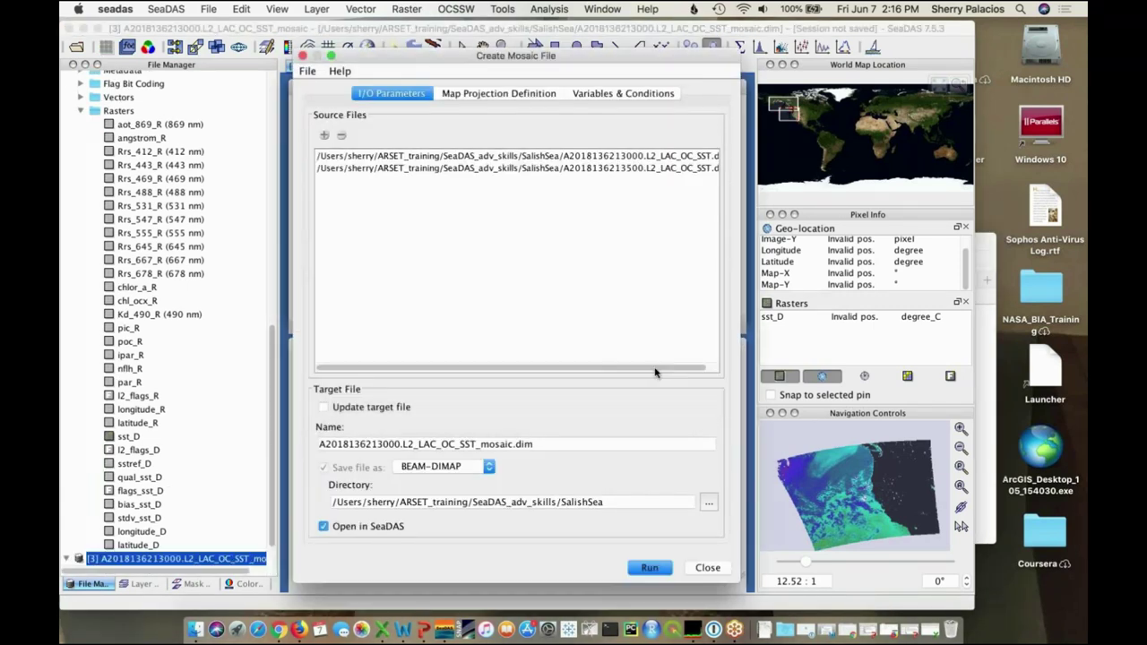
{"action": "left_click", "coordinate": [706, 567]}
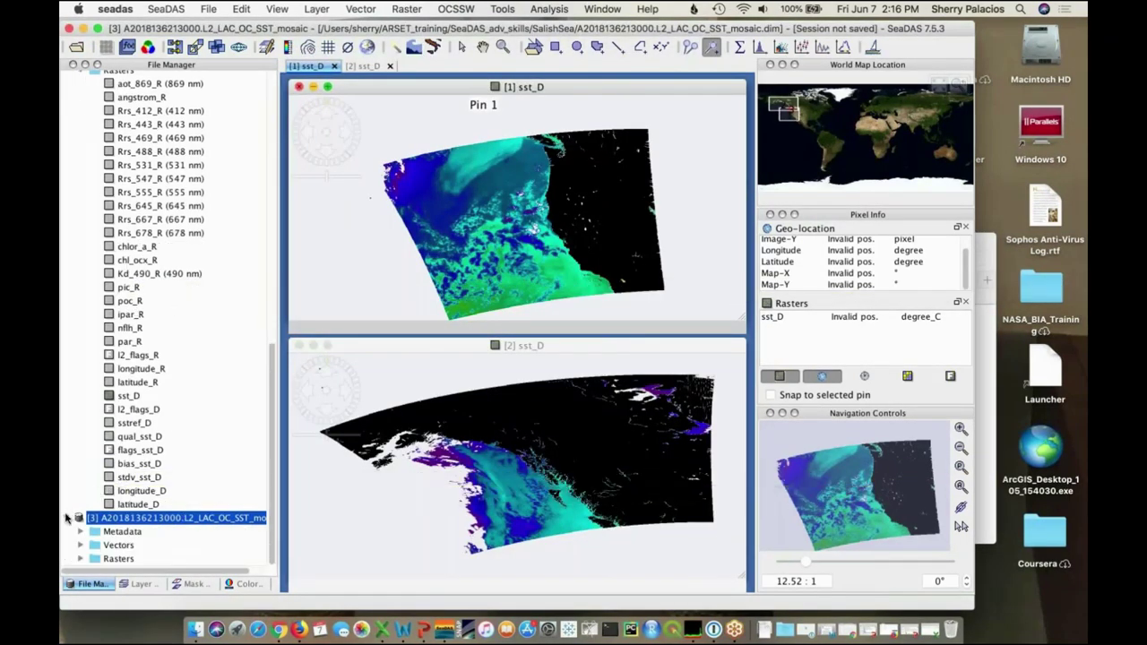
Display the chlor_a_R raster of the new mosaic product and bring up its Mask Manager
{"action": "scroll", "coordinate": [68, 518], "scroll_direction": "right", "scroll_amount": 2}
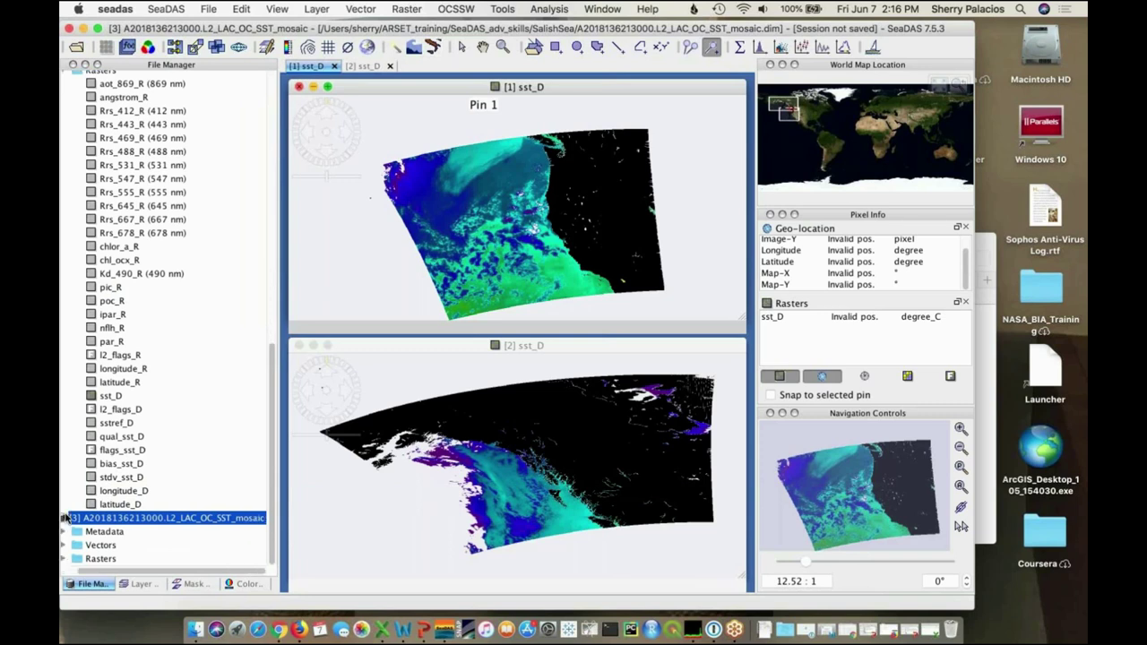
{"action": "scroll", "coordinate": [66, 518], "scroll_direction": "left", "scroll_amount": 2}
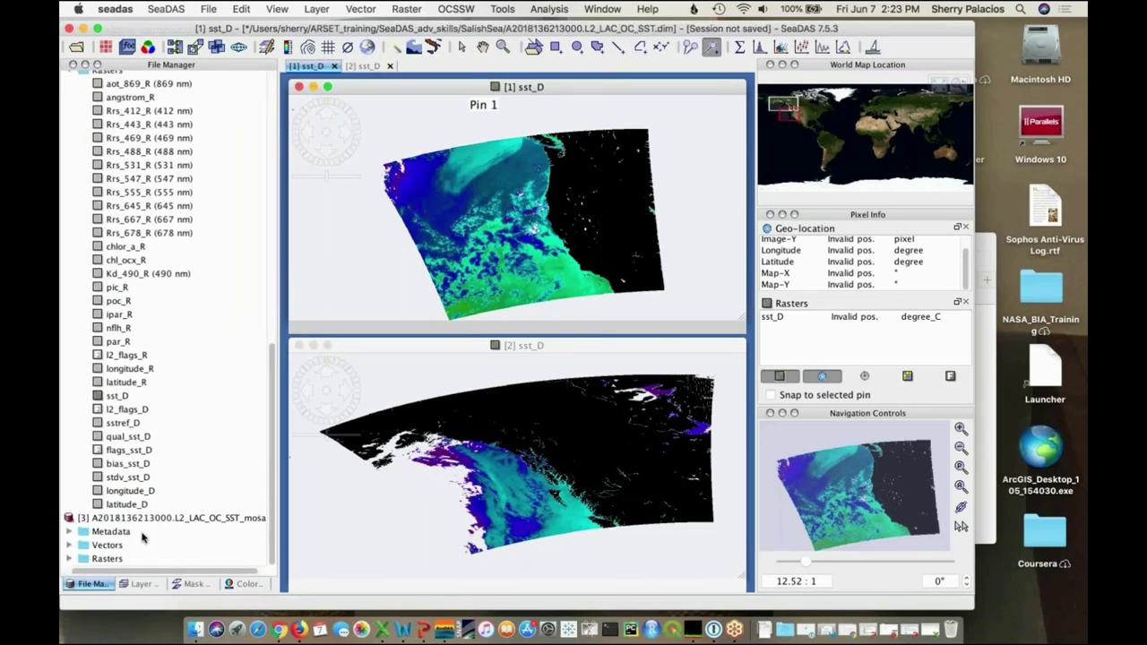
{"action": "scroll", "coordinate": [144, 536], "scroll_direction": "left", "scroll_amount": 2}
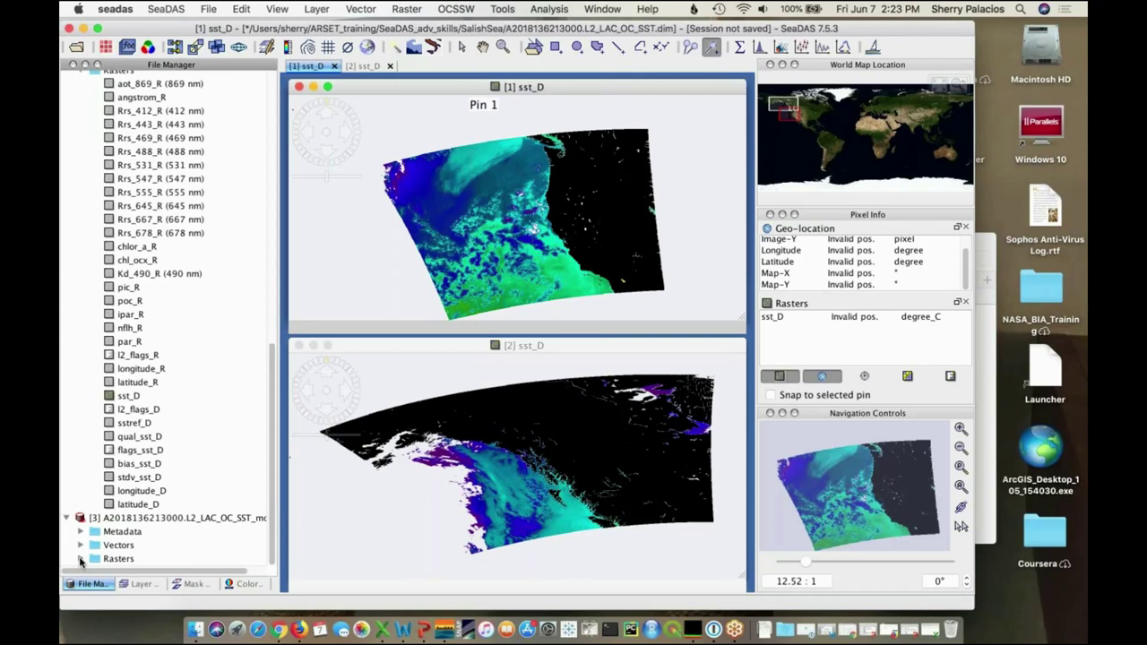
{"action": "scroll", "coordinate": [139, 502], "scroll_direction": "down", "scroll_amount": 10}
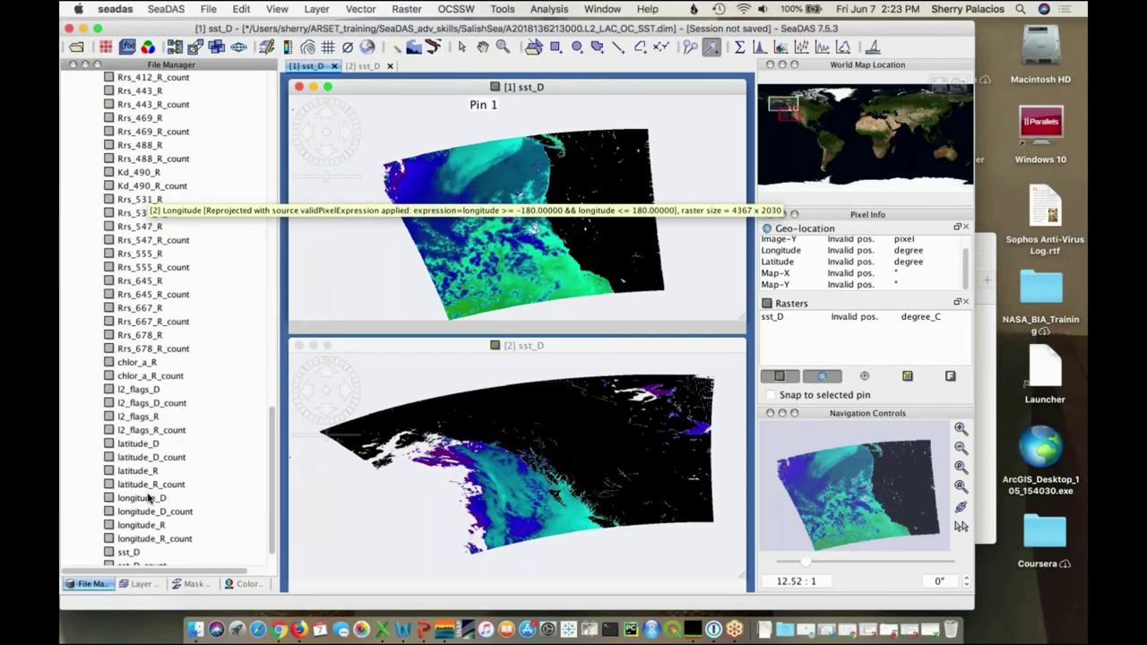
{"action": "scroll", "coordinate": [148, 498], "scroll_direction": "down", "scroll_amount": 2}
{"action": "double_click", "coordinate": [135, 334]}
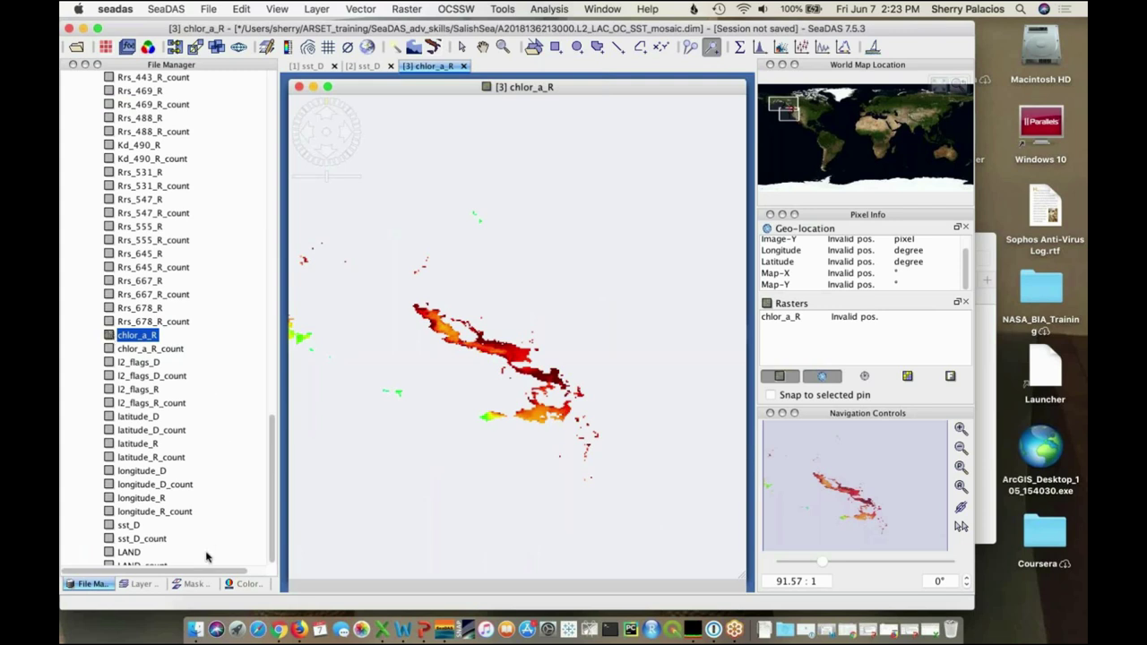
{"action": "left_click", "coordinate": [191, 585]}
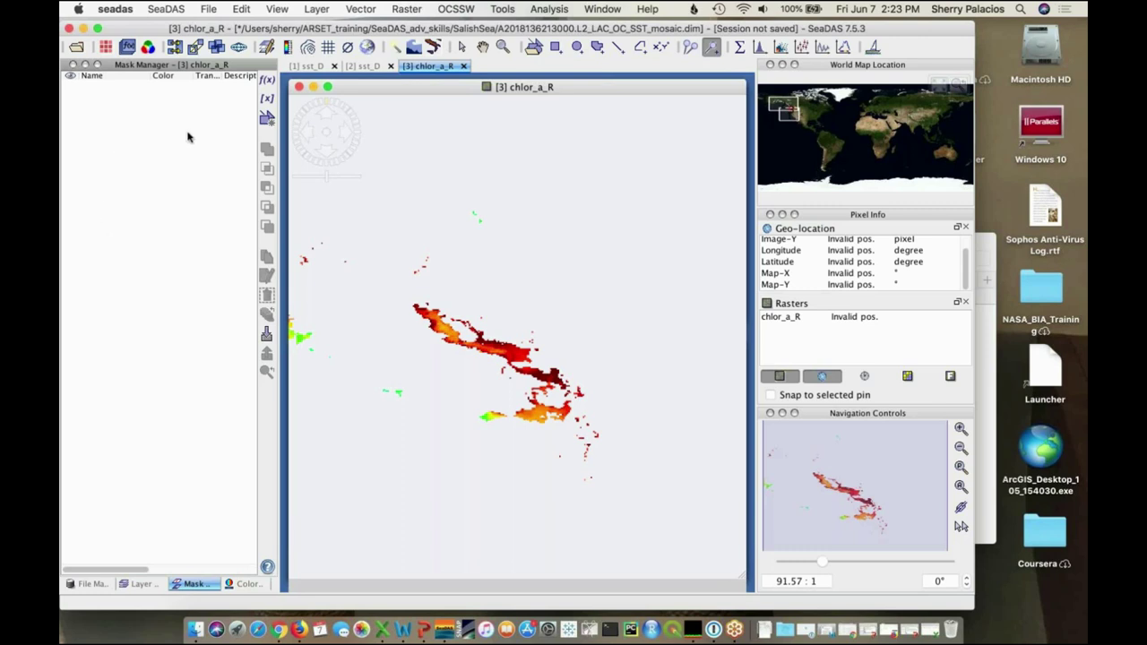
Create a logical expression mask from the LAND band for the chlor_a_R raster and inspect the southeastern inland waters up close
{"action": "left_click", "coordinate": [266, 80]}
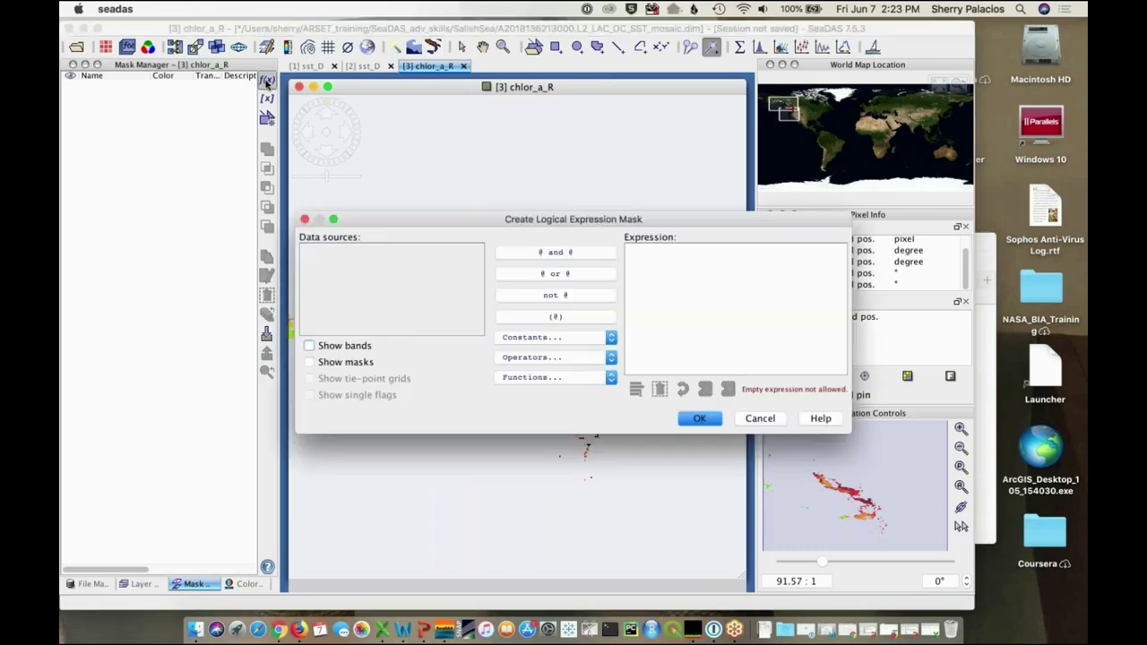
{"action": "left_click", "coordinate": [311, 346]}
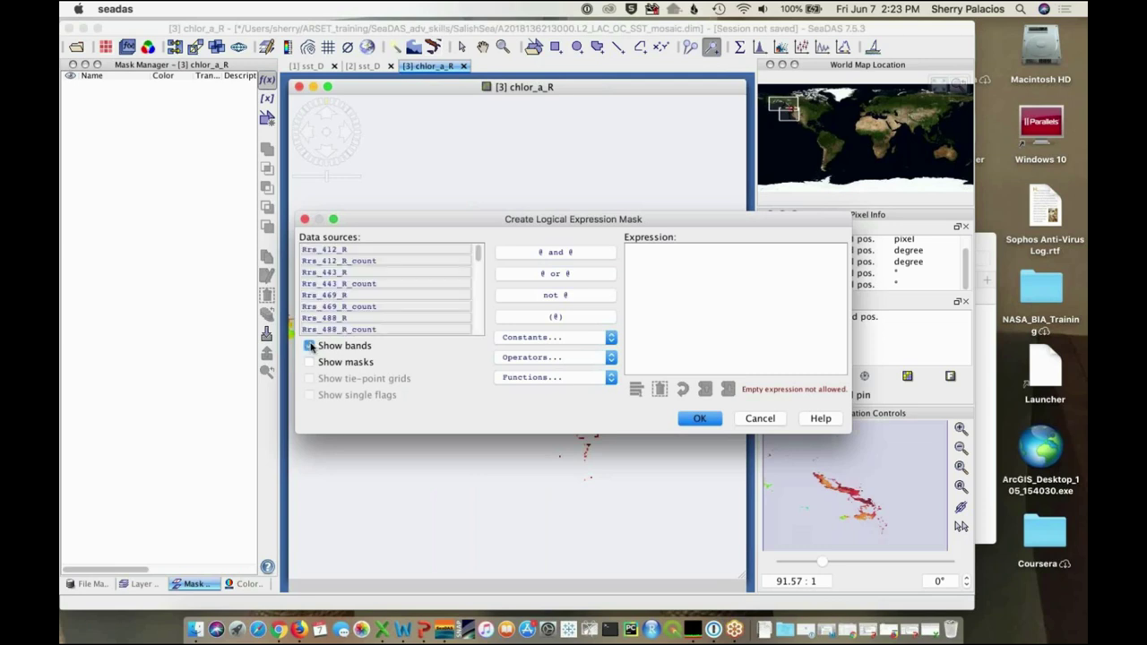
{"action": "scroll", "coordinate": [425, 265], "scroll_direction": "down", "scroll_amount": 10}
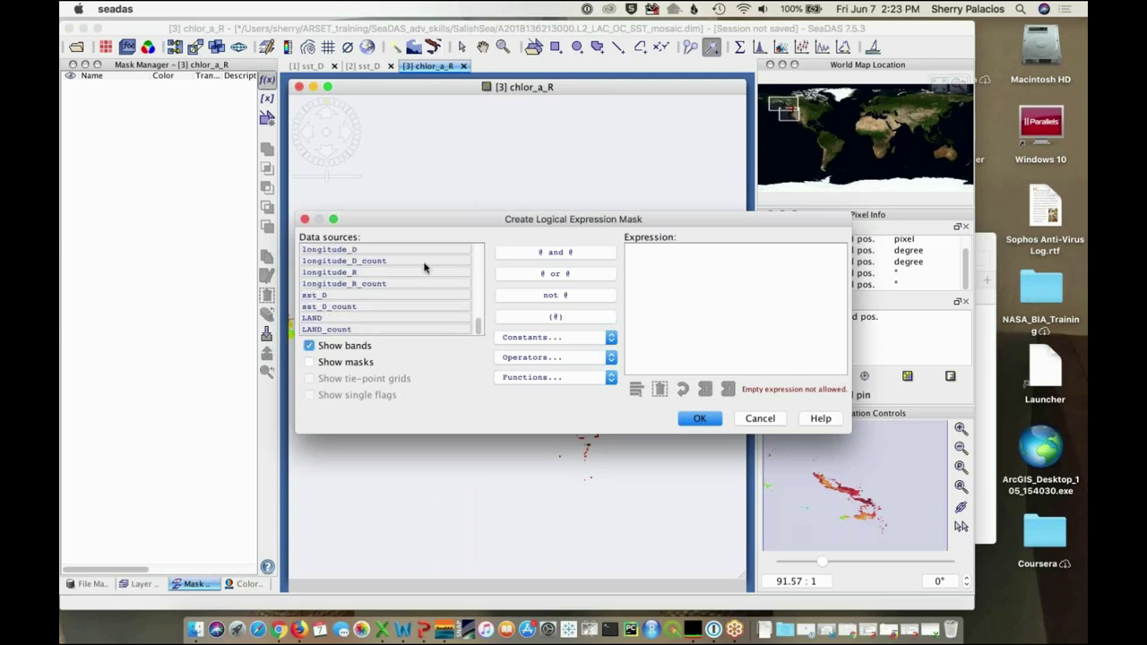
{"action": "double_click", "coordinate": [327, 318]}
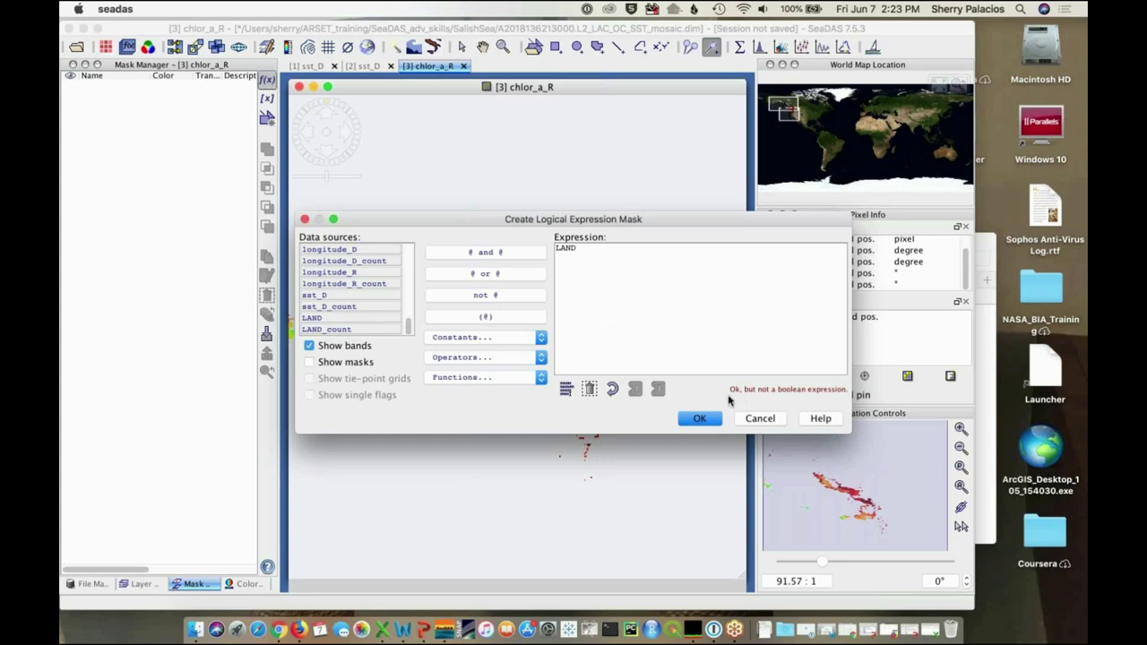
{"action": "left_click", "coordinate": [700, 419]}
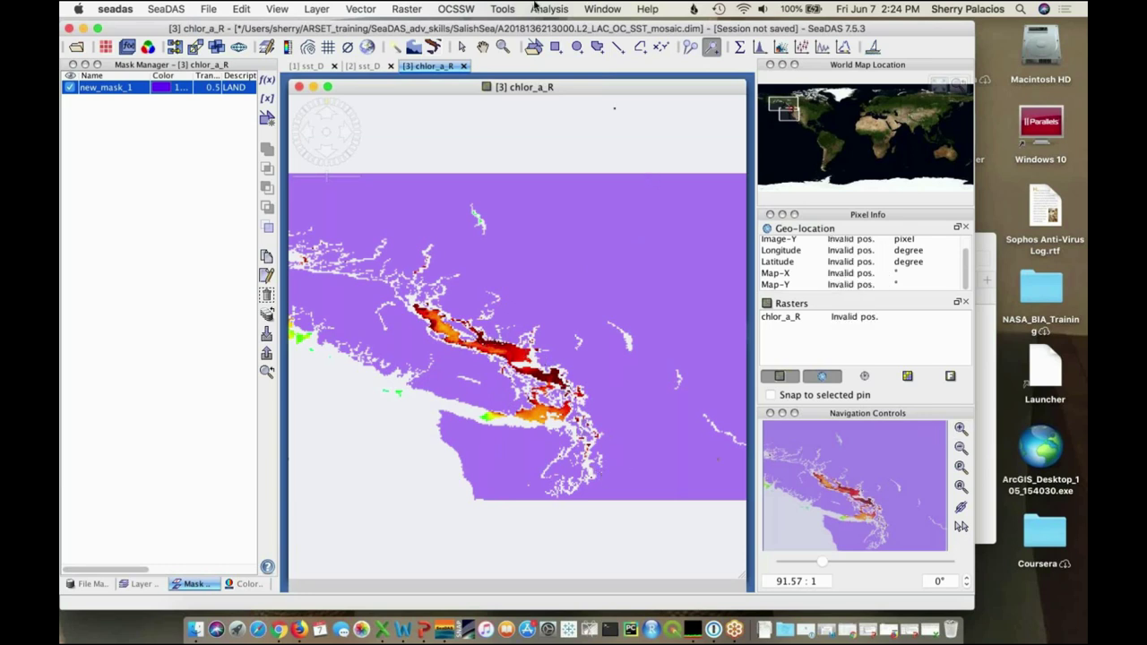
{"action": "left_click", "coordinate": [502, 47]}
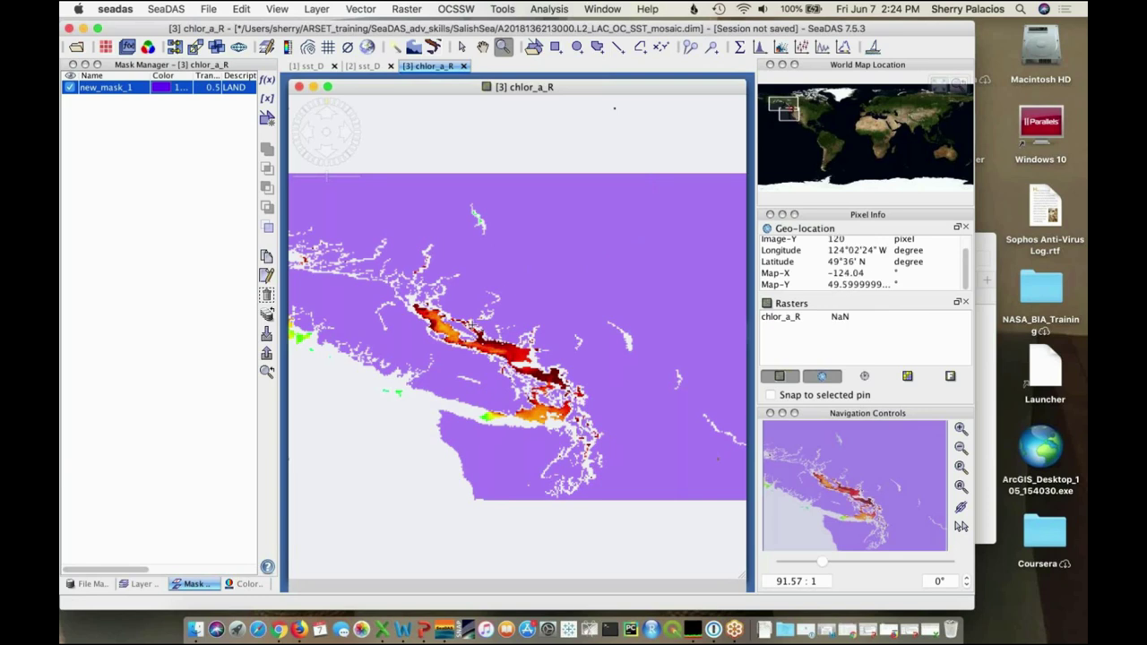
{"action": "left_click_drag", "start_coordinate": [460, 327], "coordinate": [623, 497]}
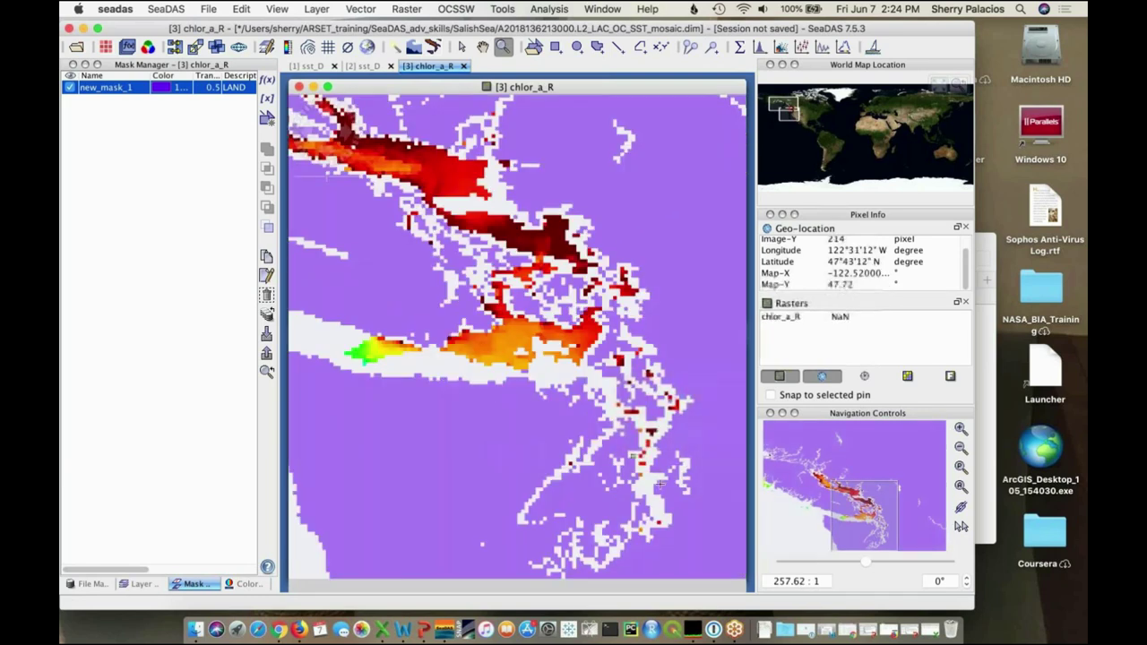